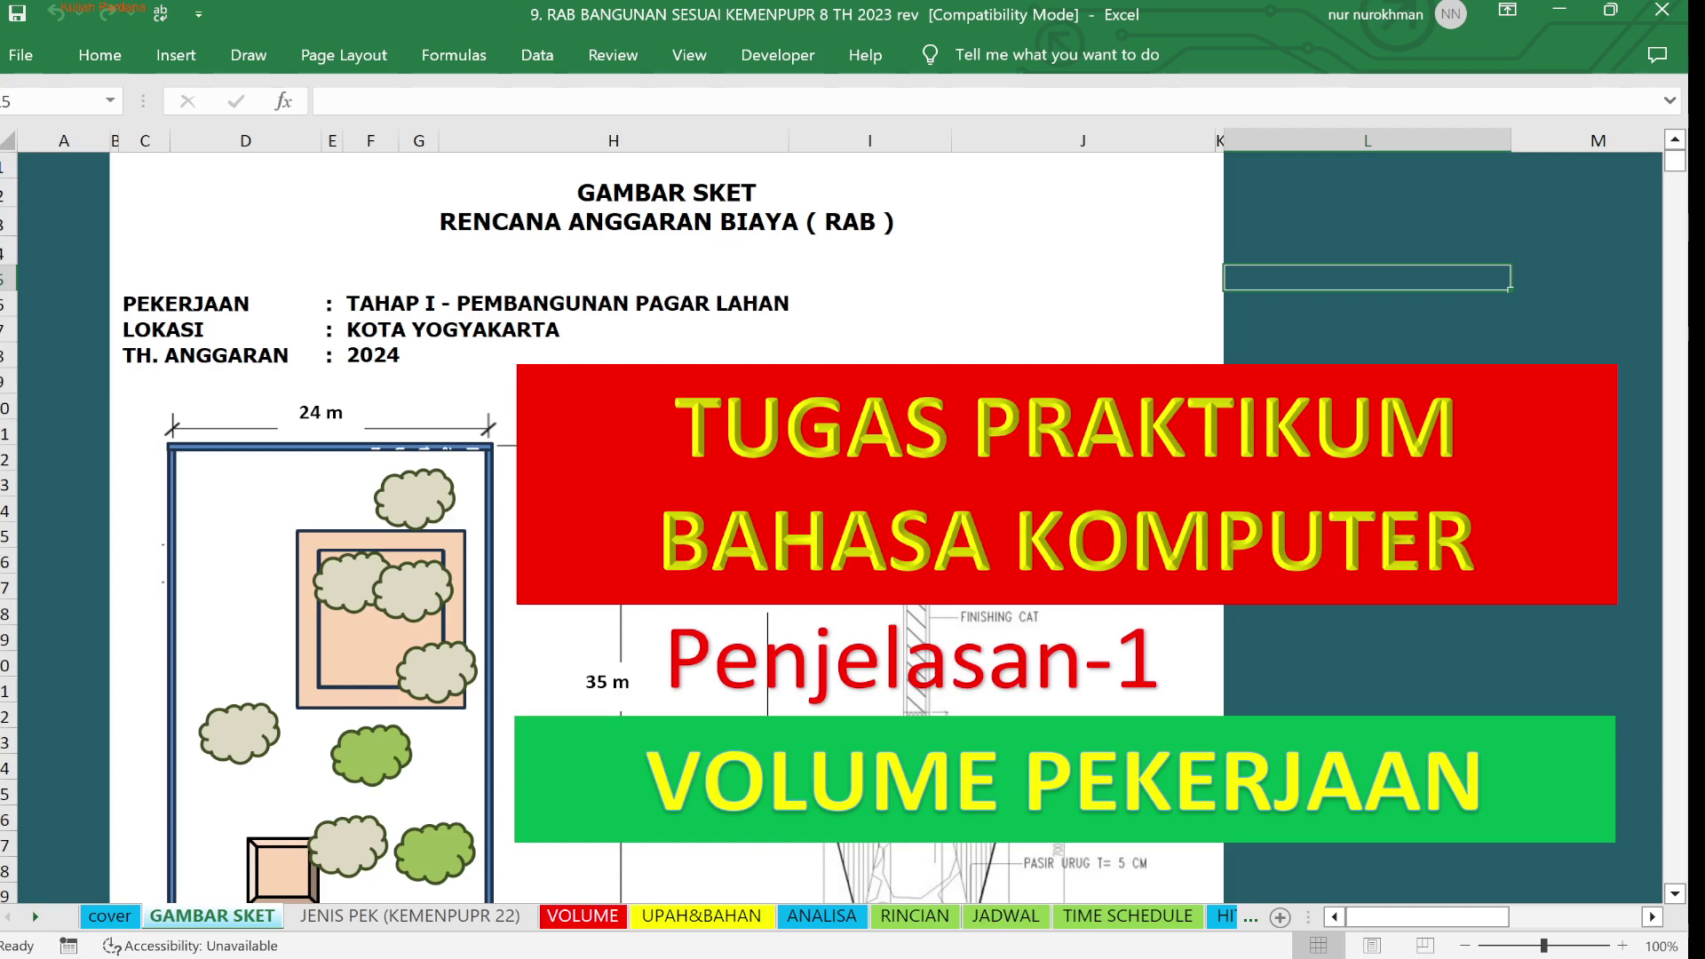
Look through the workbook's worksheets one after another, from the cover through VOLUME, ANALISA, TIME SCHEDULE and BOQ to REKAPITULASI
left_click(108, 916)
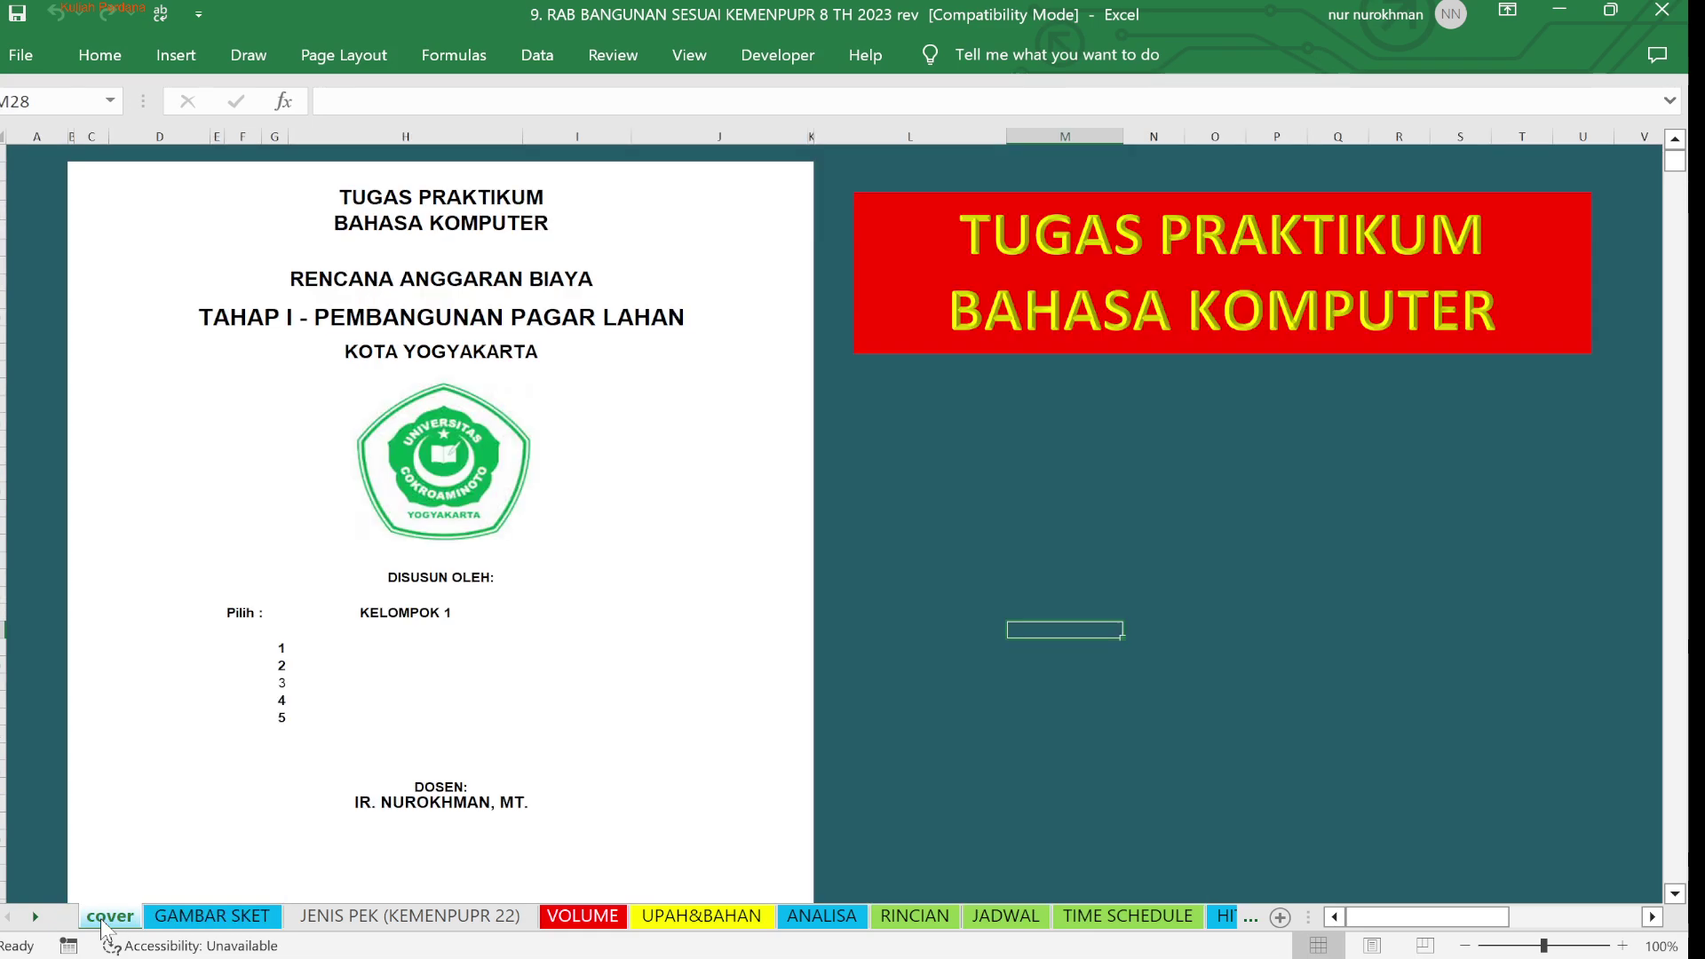
left_click(196, 917)
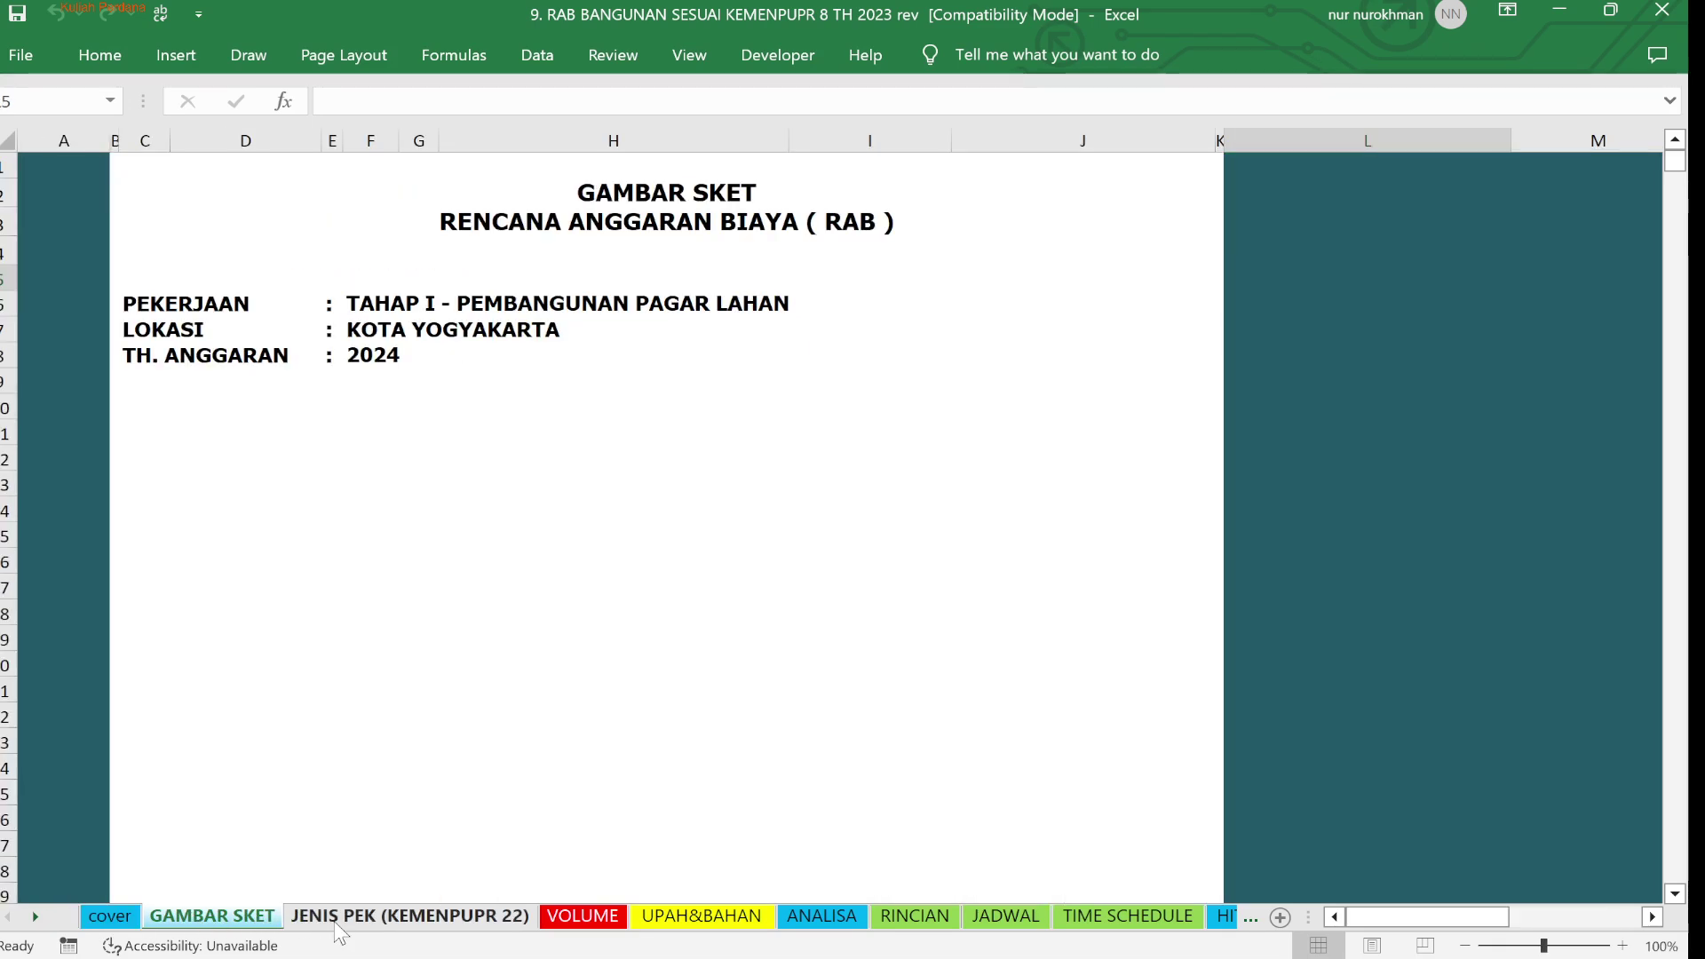
left_click(336, 919)
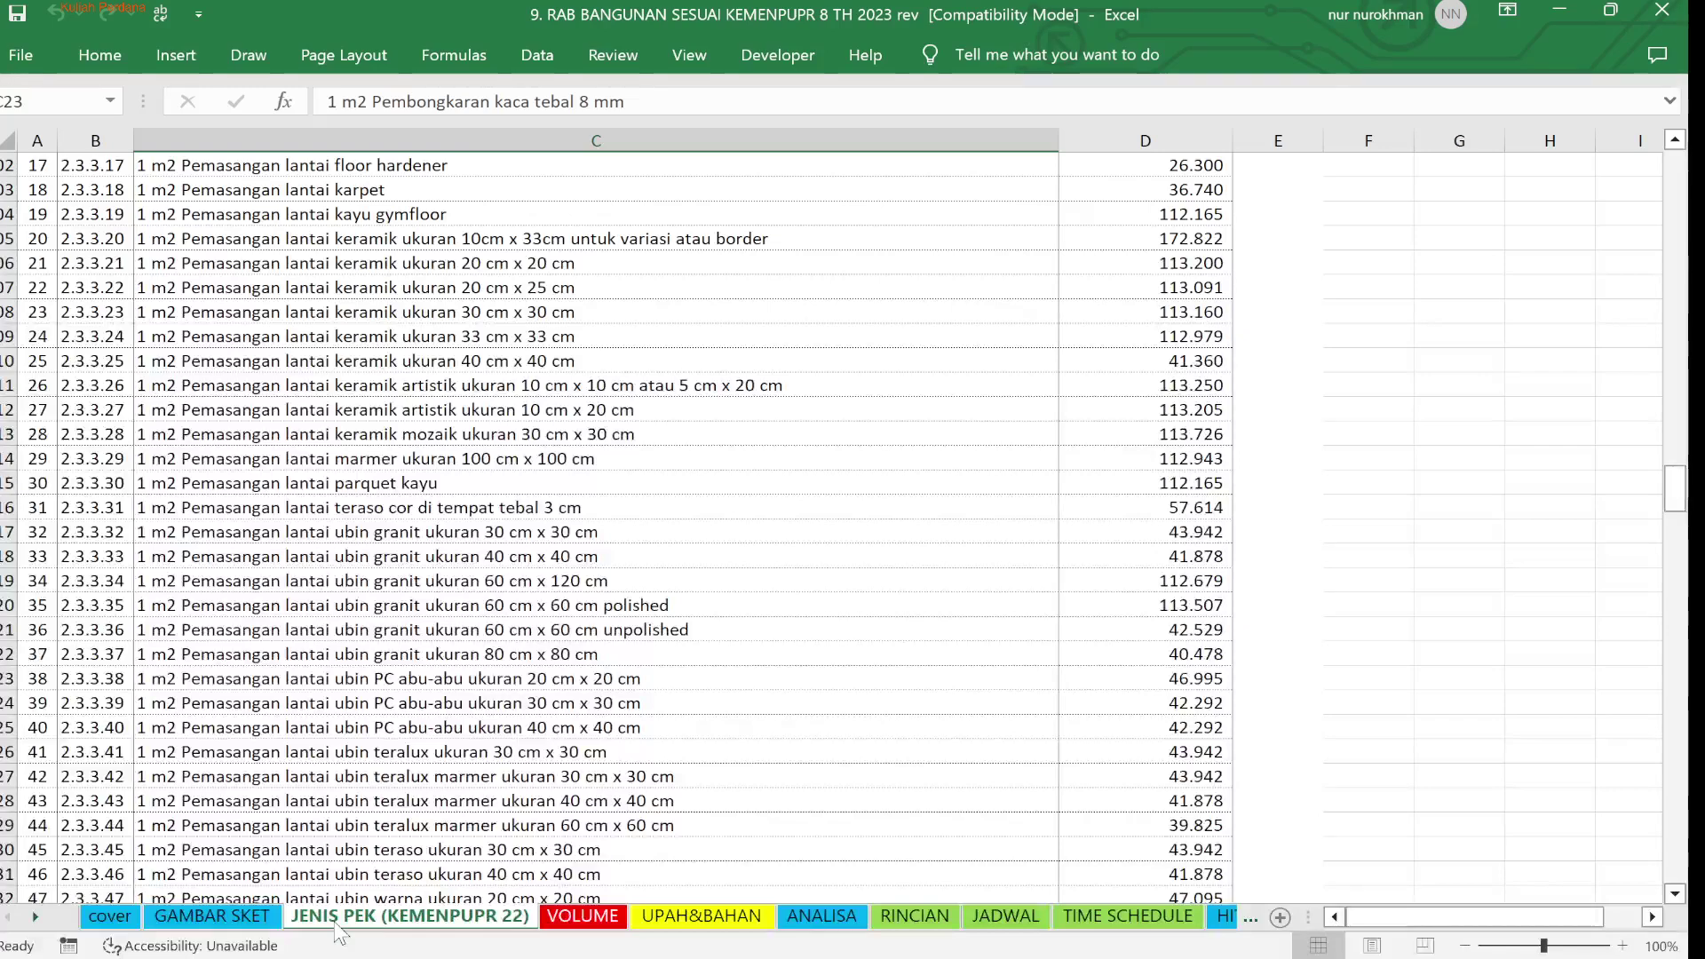
left_click(563, 920)
left_click(668, 920)
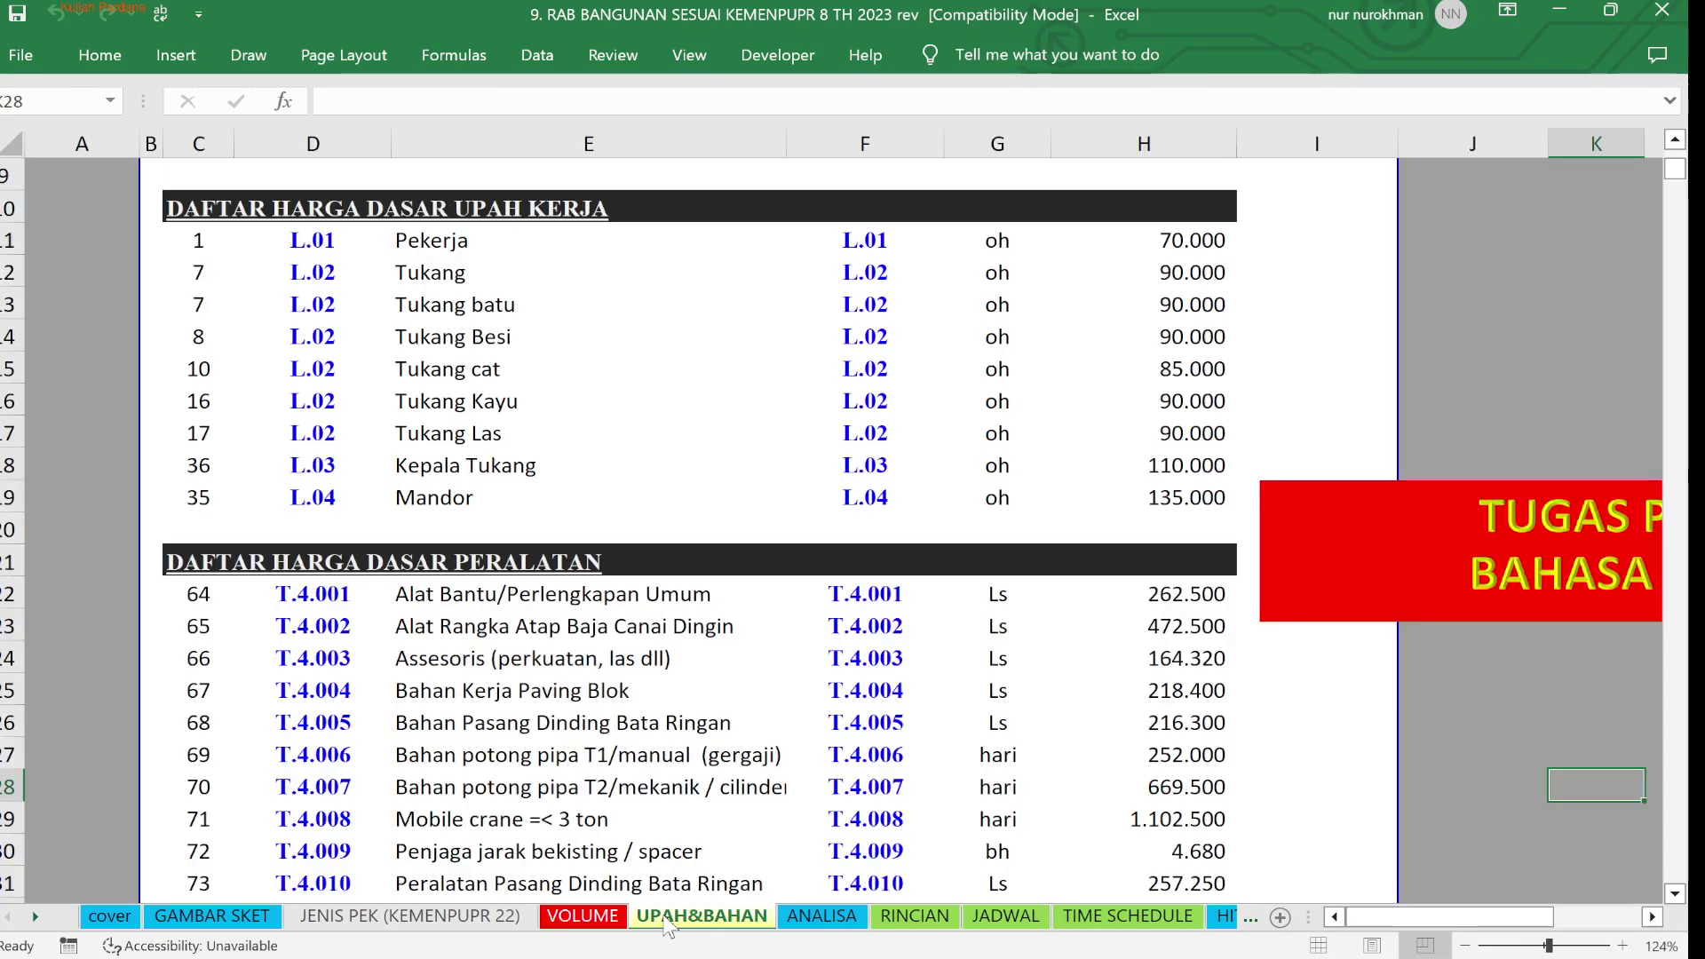
left_click(819, 918)
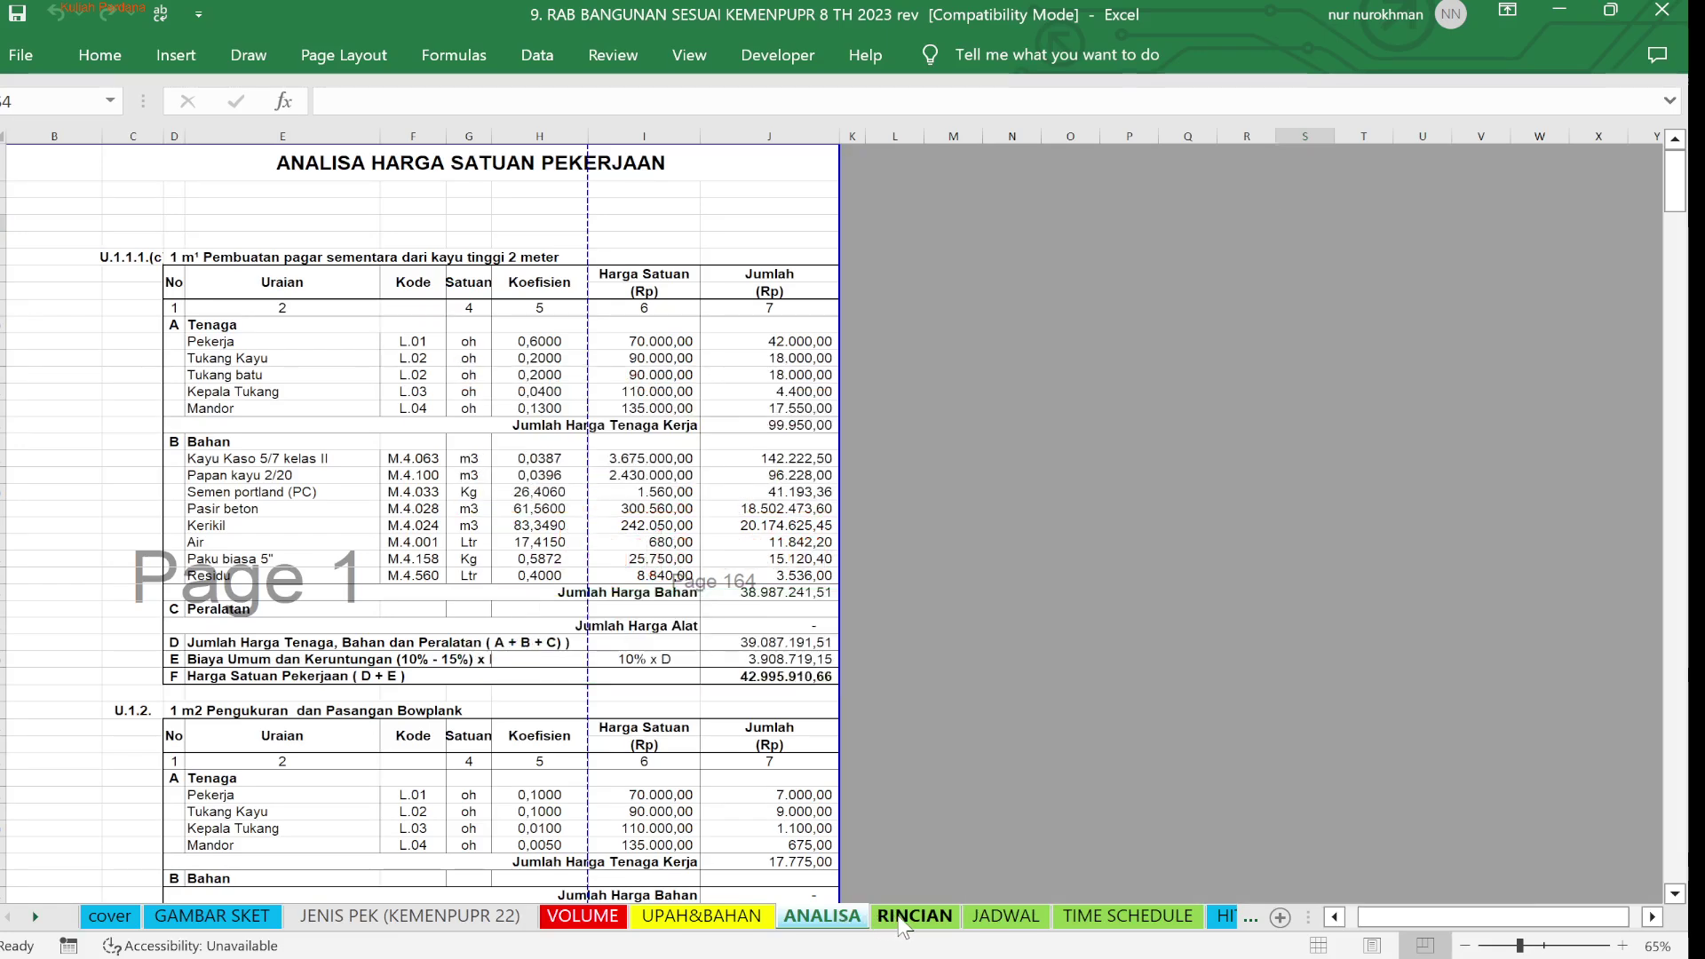
left_click(897, 921)
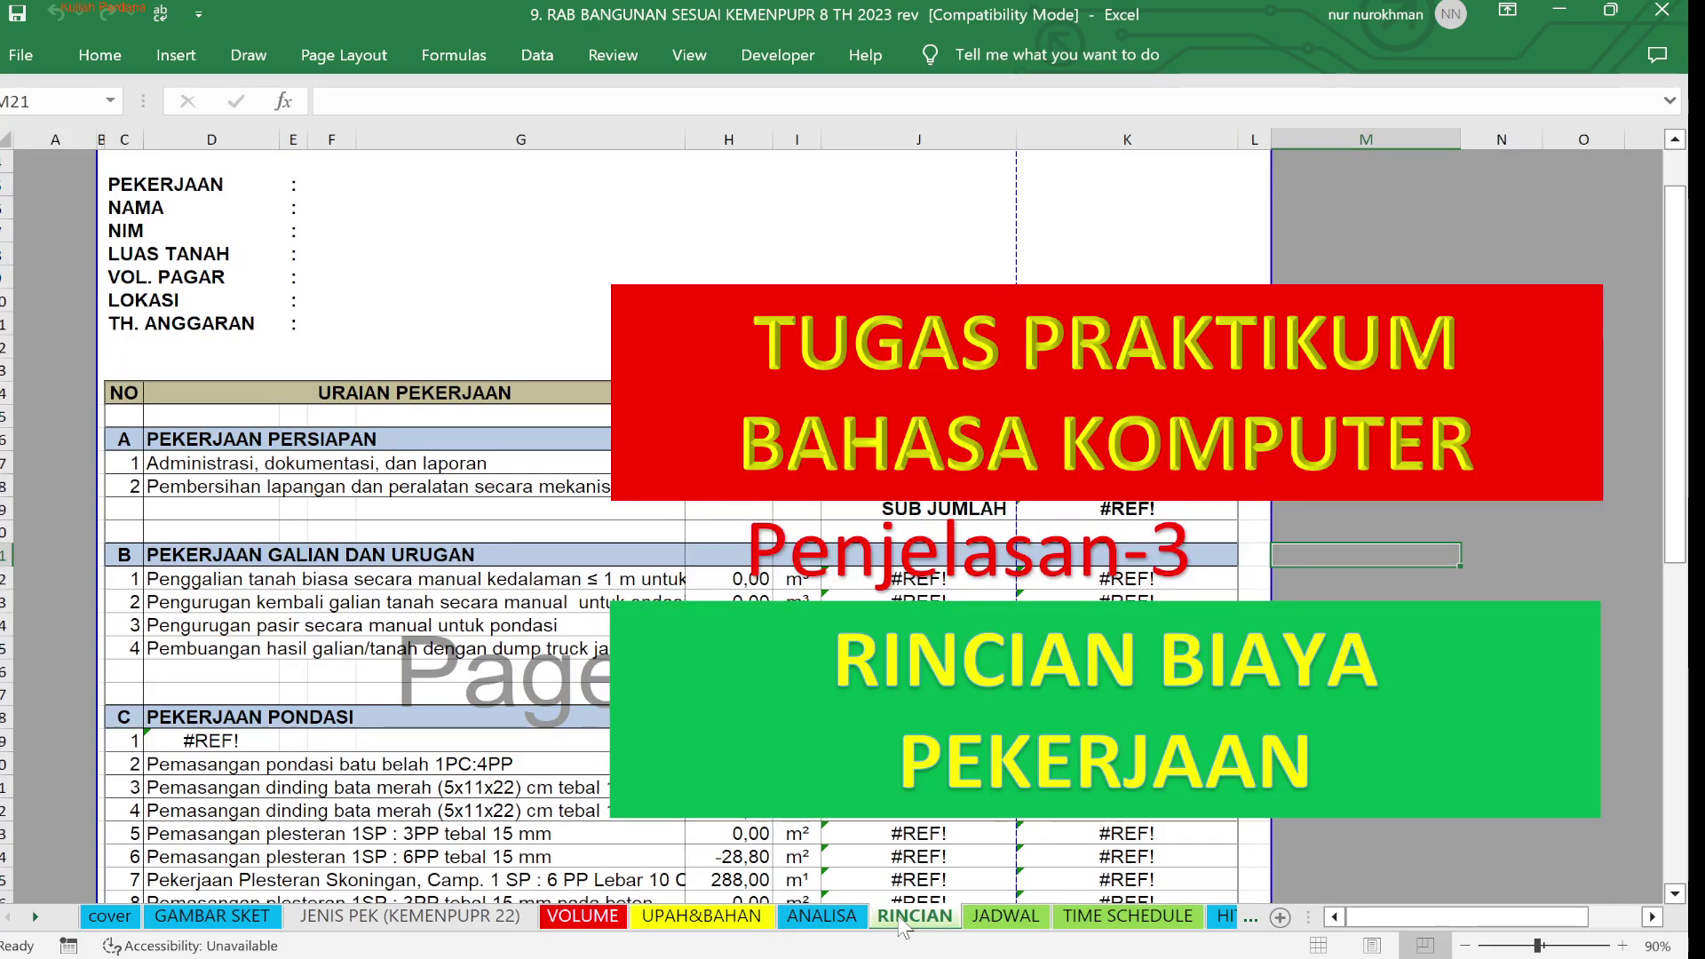
left_click(1006, 924)
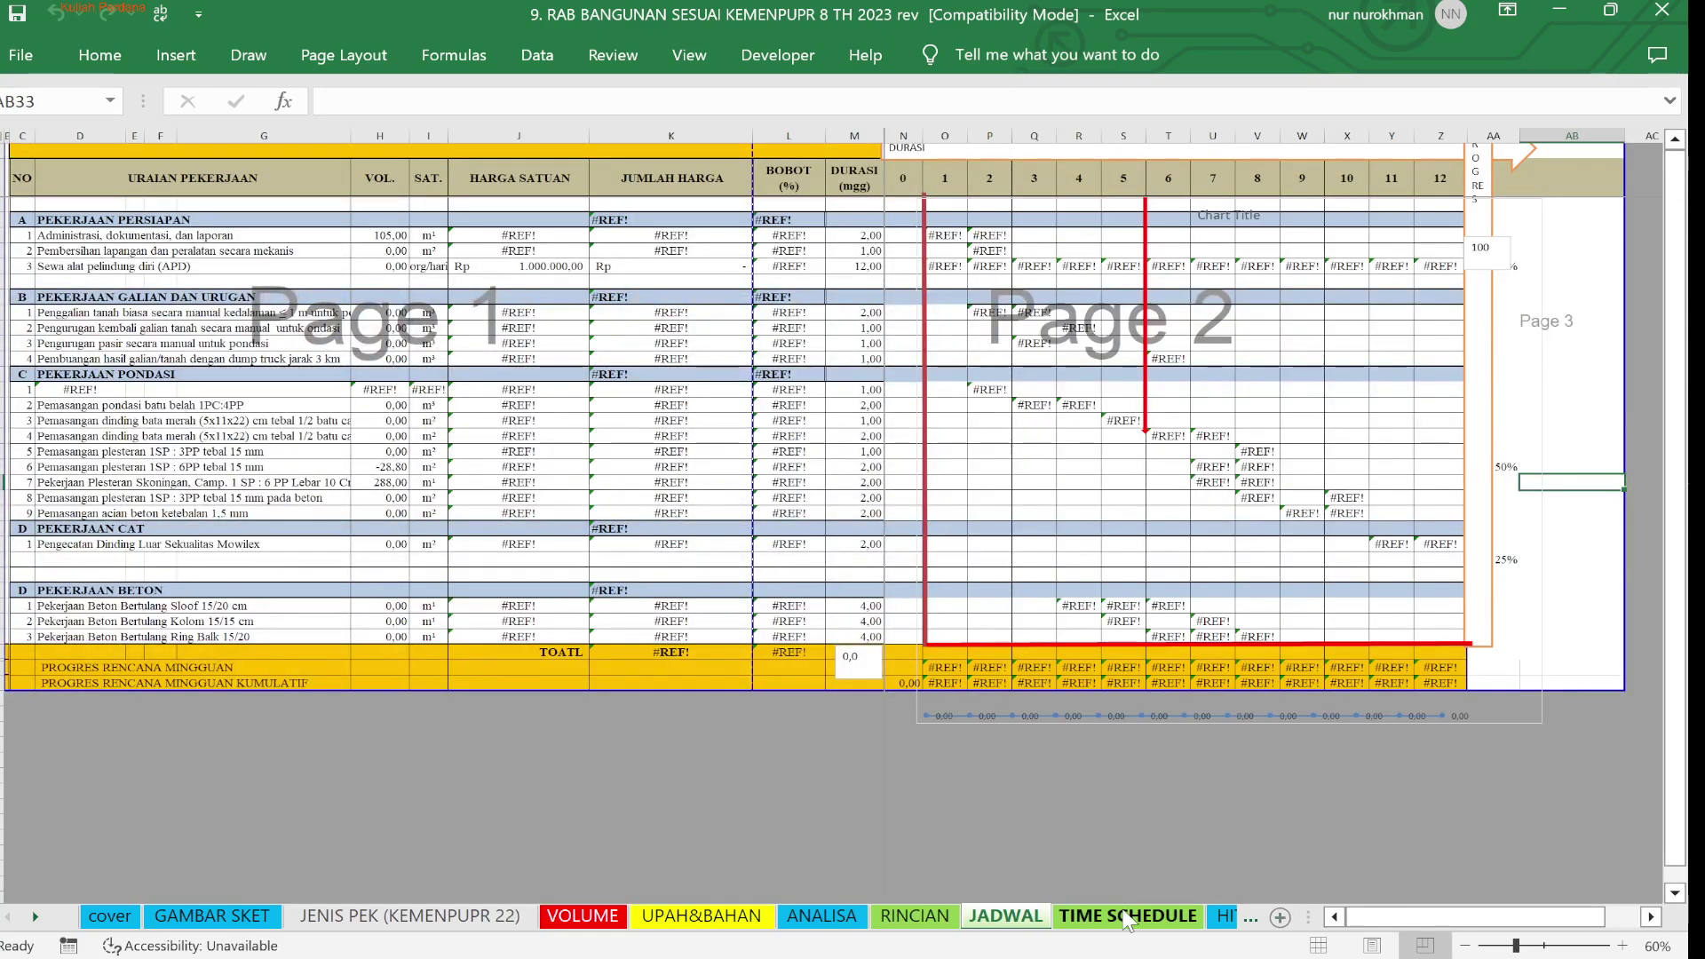
left_click(1128, 918)
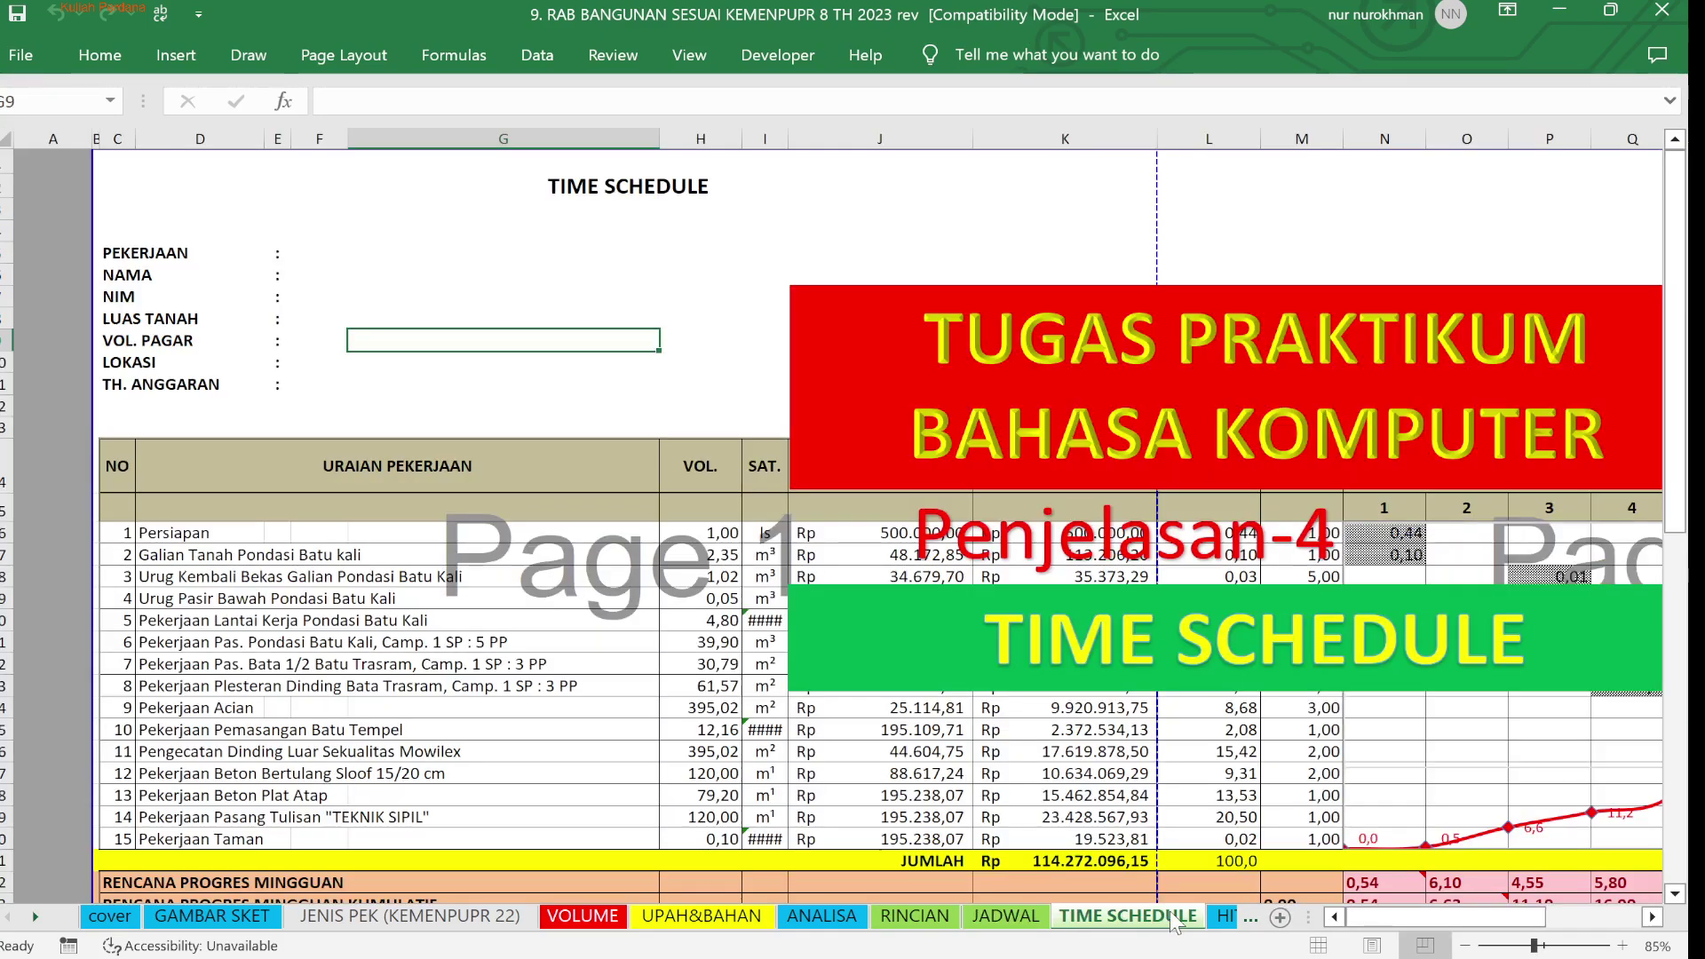
left_click(1224, 916)
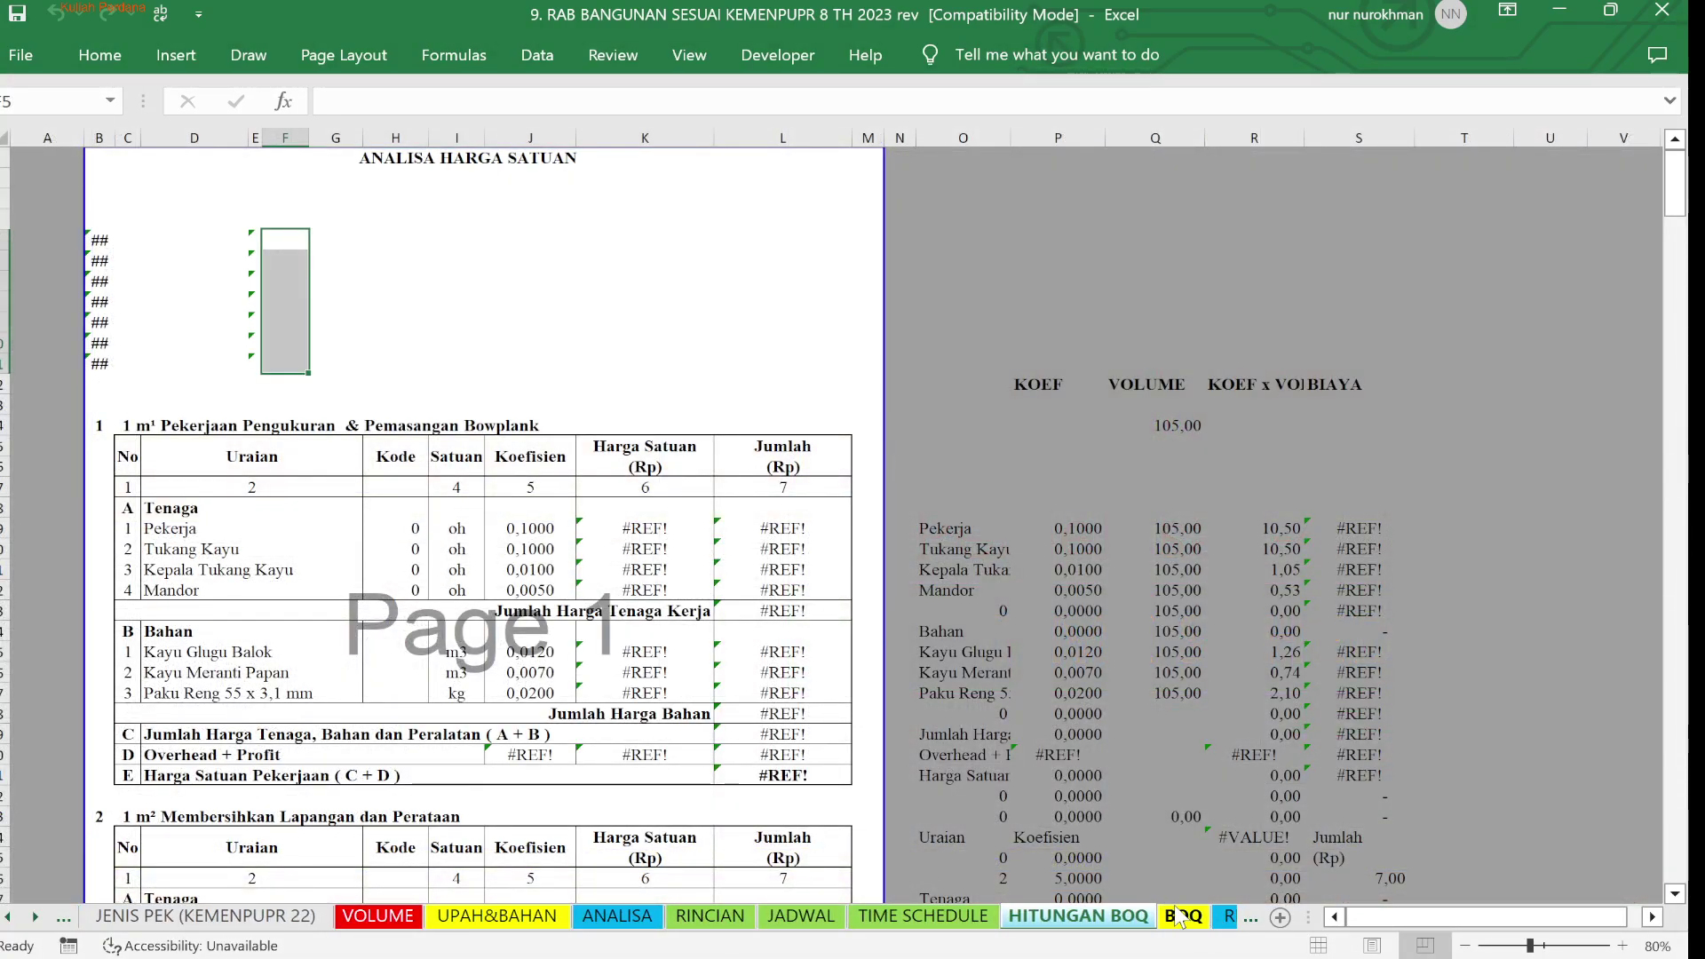
left_click(1182, 918)
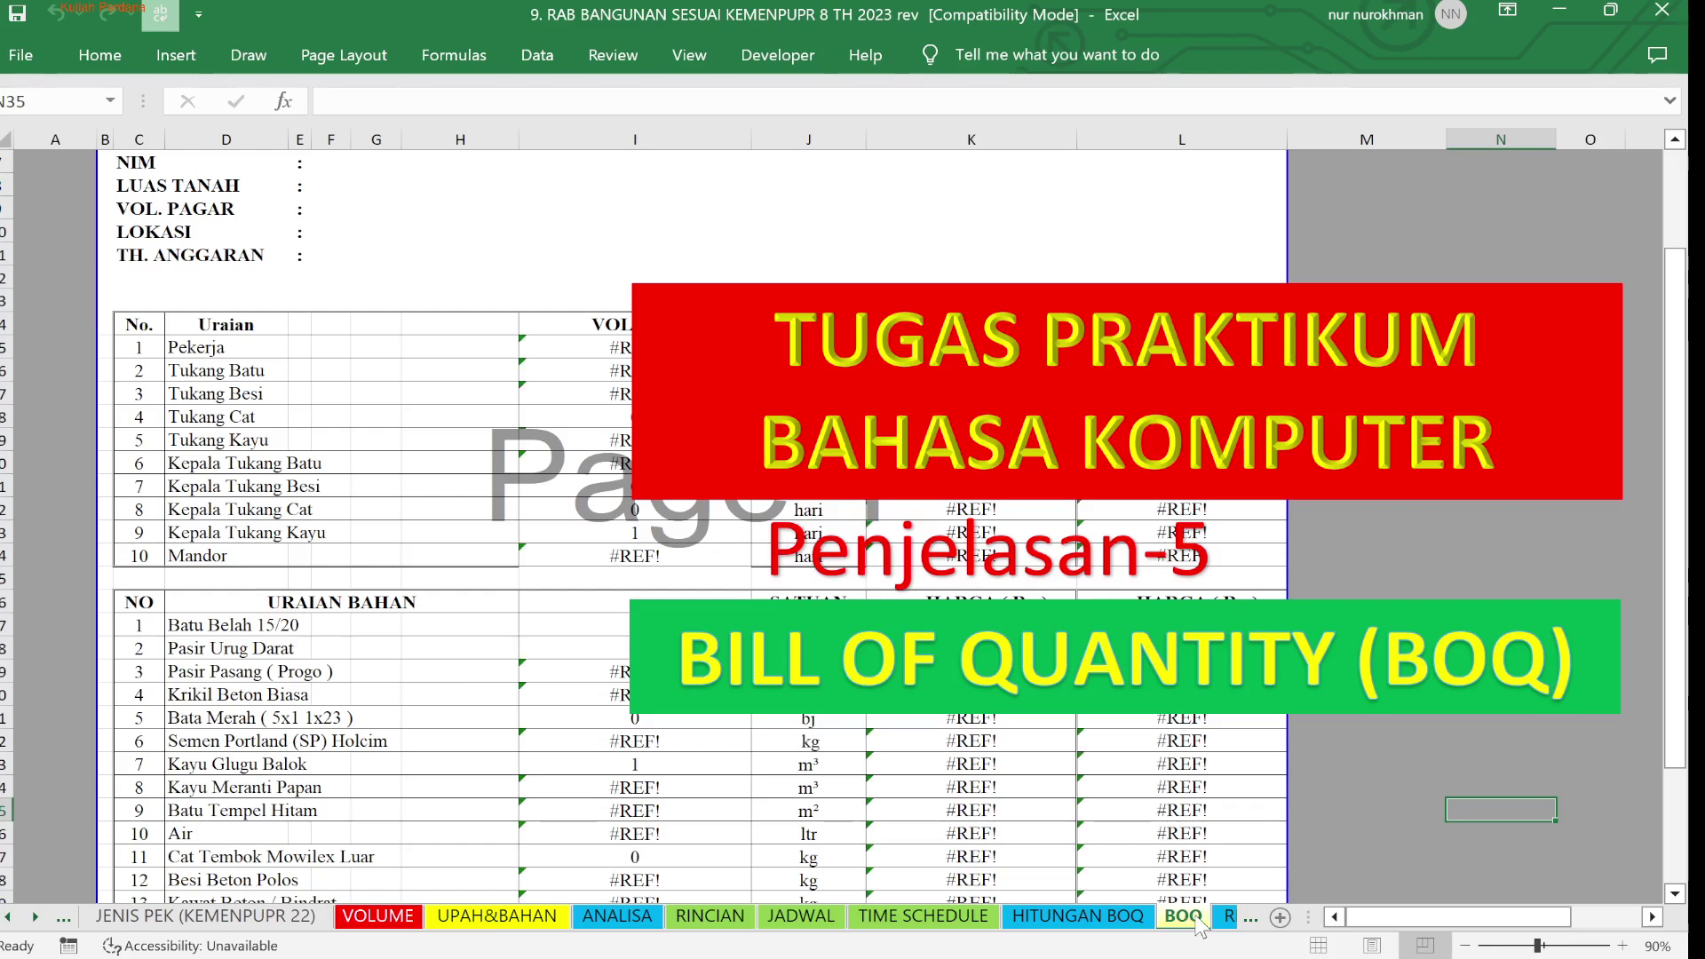
left_click(1228, 916)
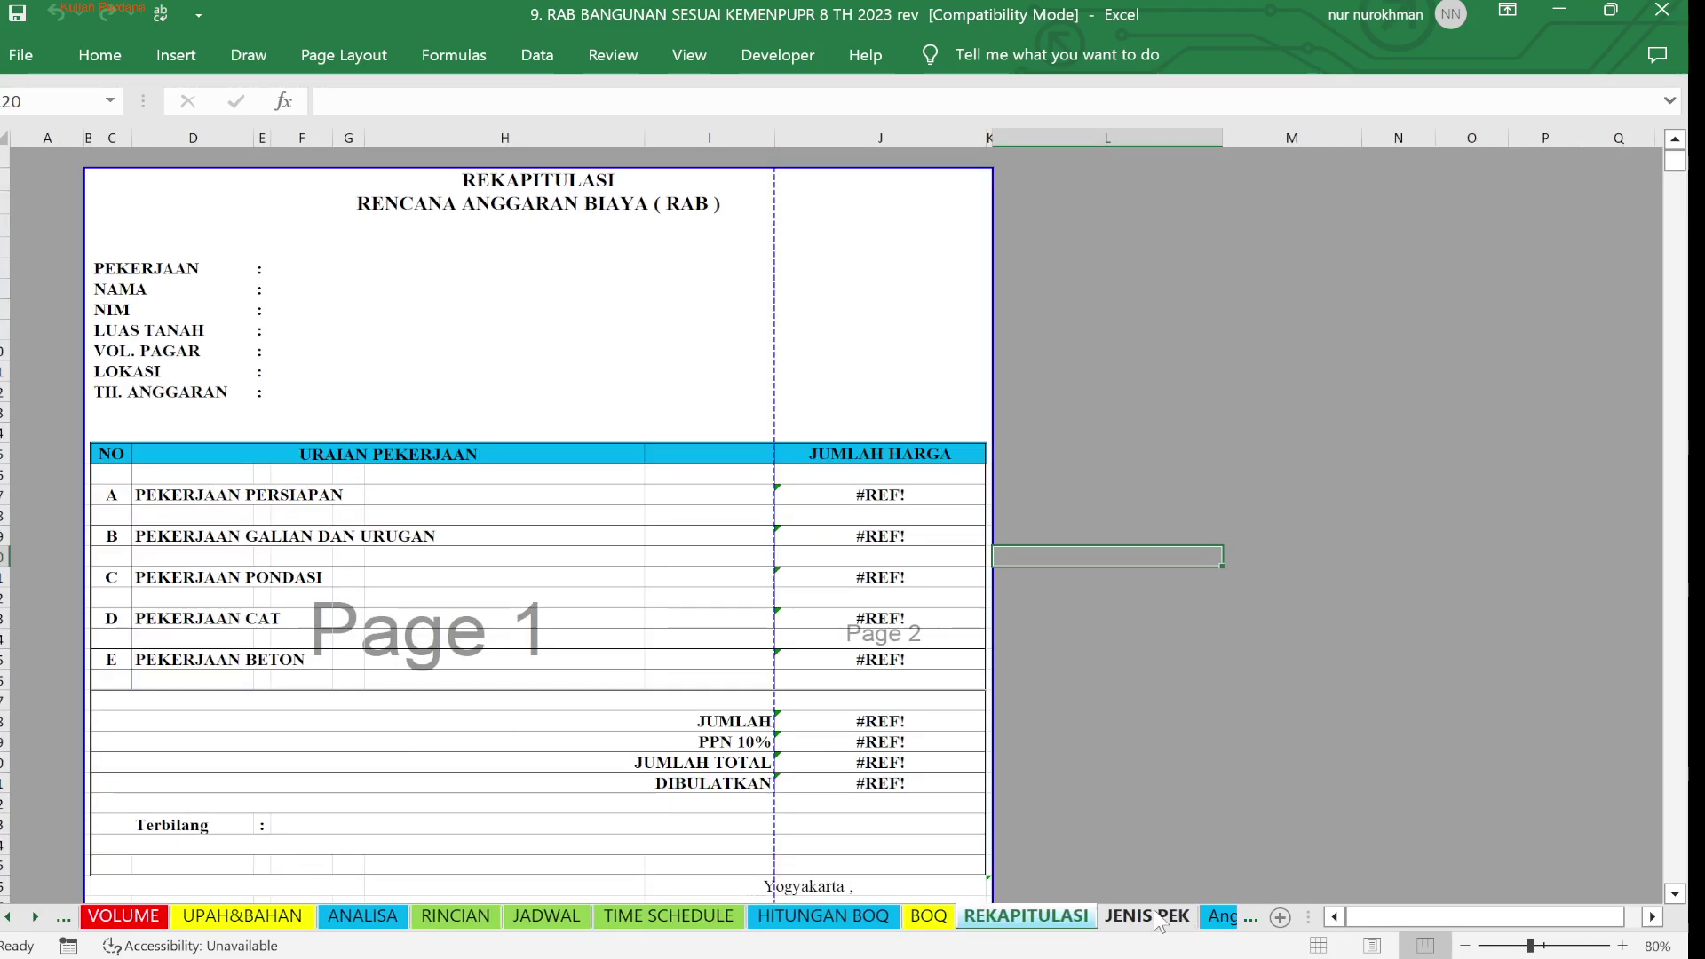
Go back to the beginning of the workbook and show the GAMBAR SKET sheet
left_click(9, 918)
left_click(9, 919)
left_click(8, 918)
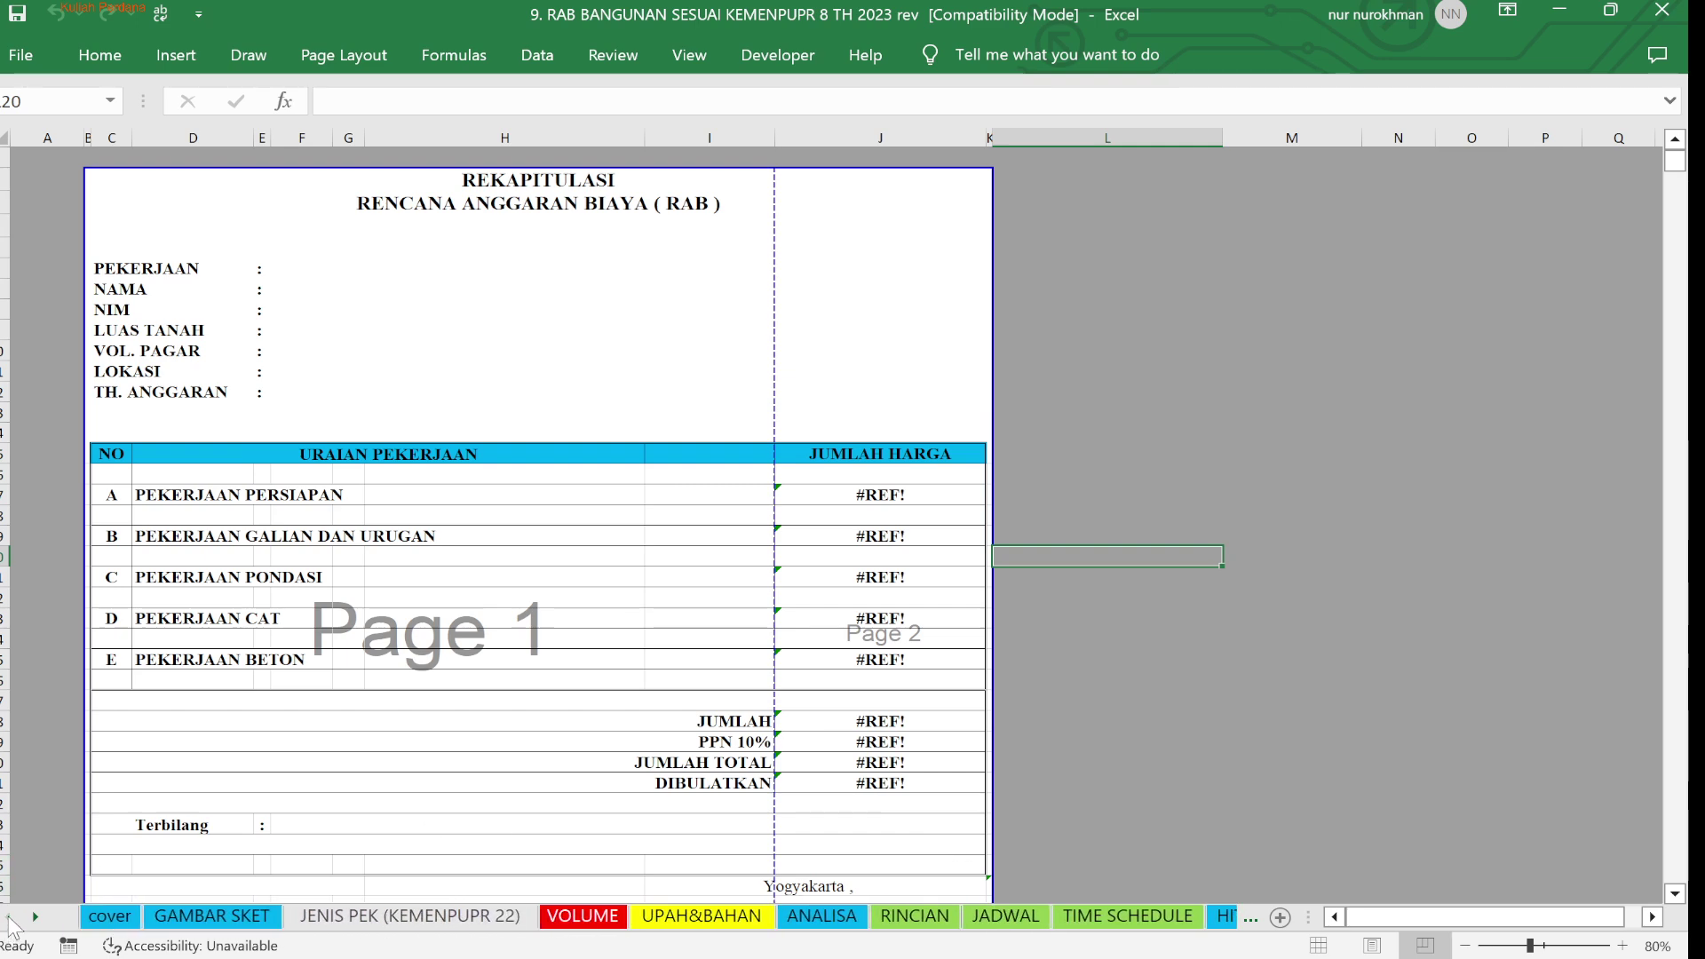
left_click(212, 916)
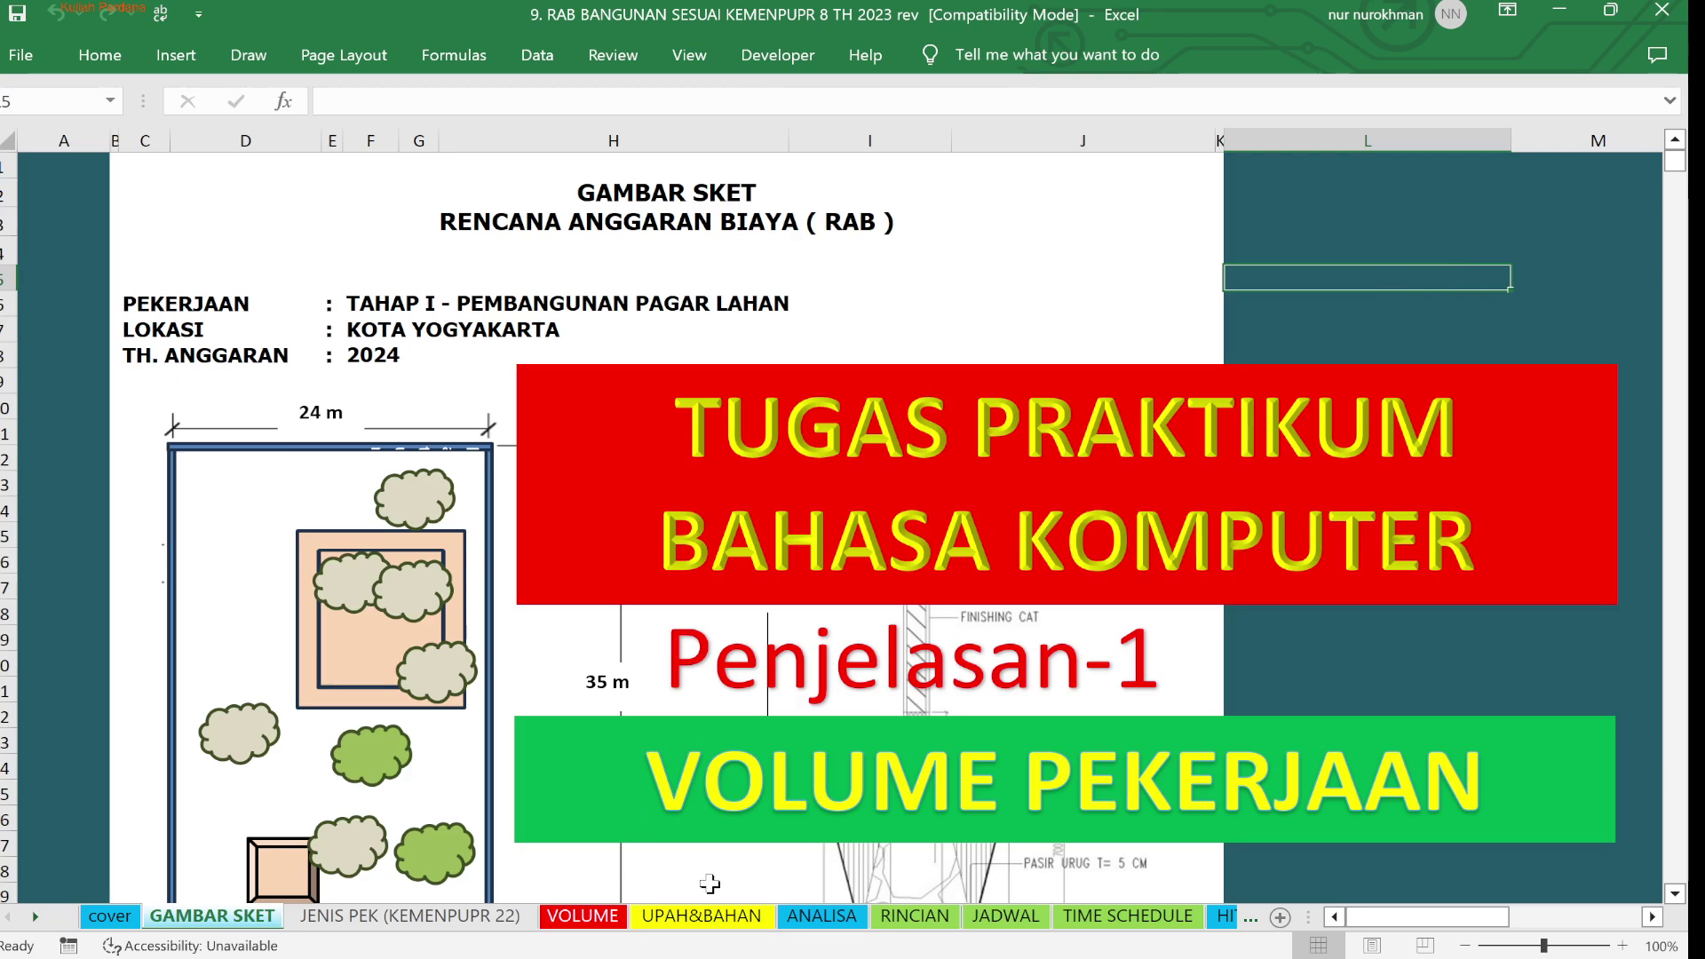
Review the ANALISA, RINCIAN, JADWAL and TIME SCHEDULE sheets in sequence
left_click(819, 924)
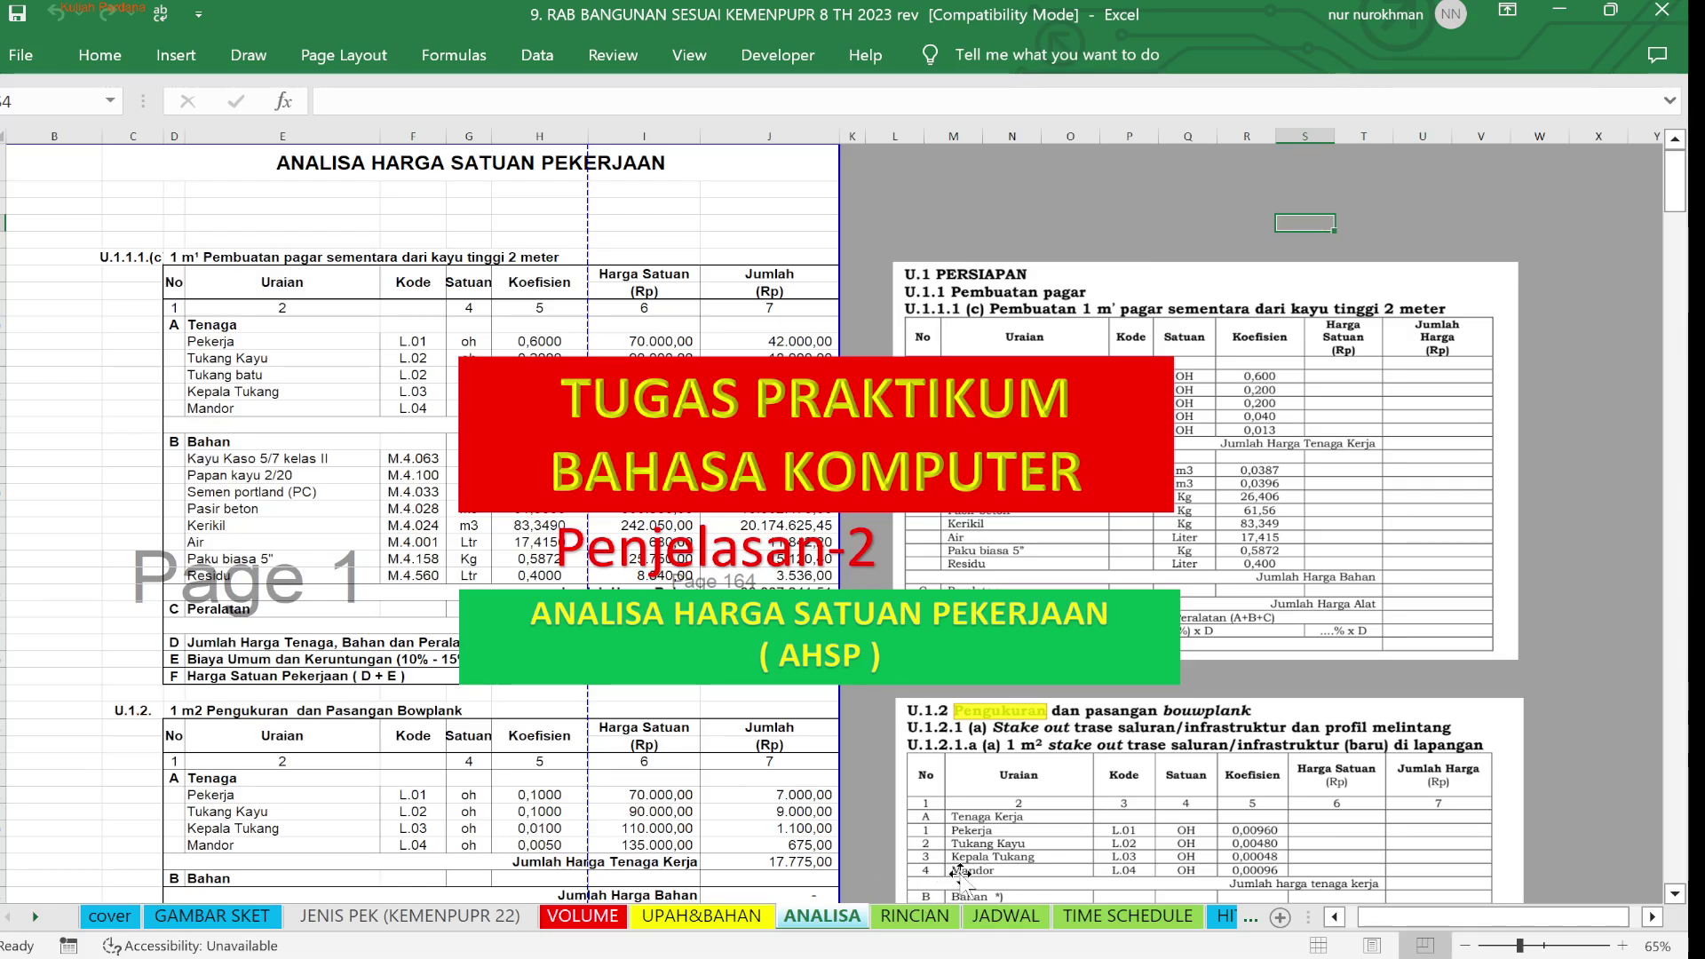
left_click(914, 917)
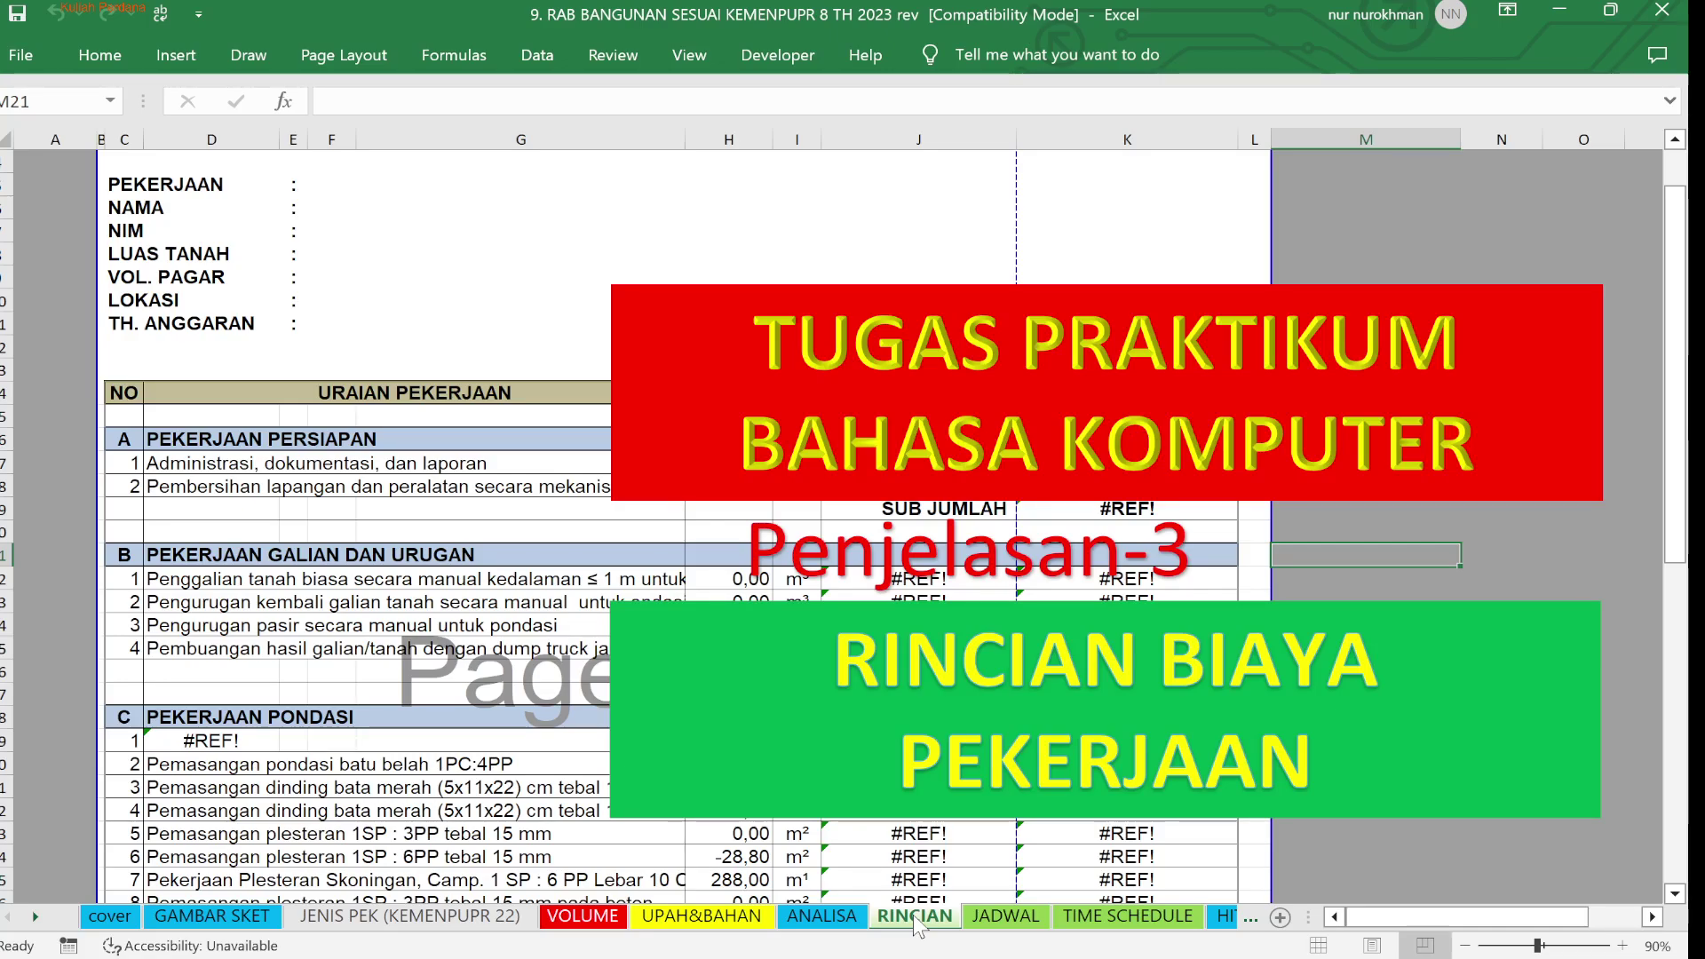
left_click(1004, 917)
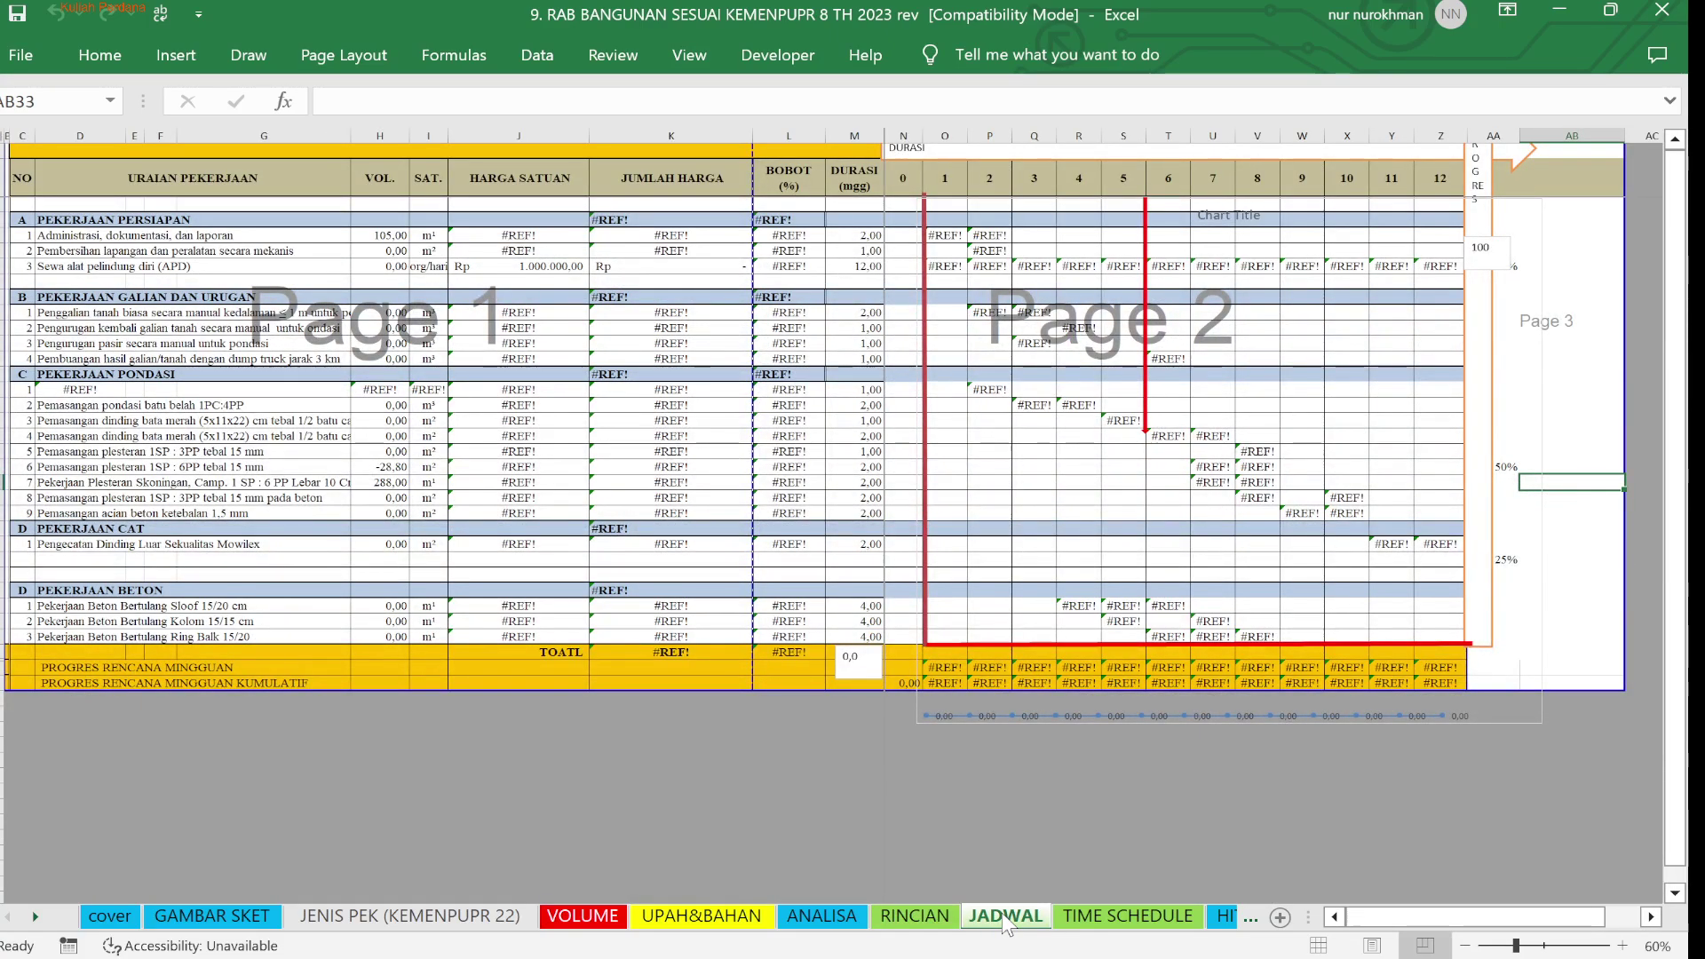
left_click(1121, 919)
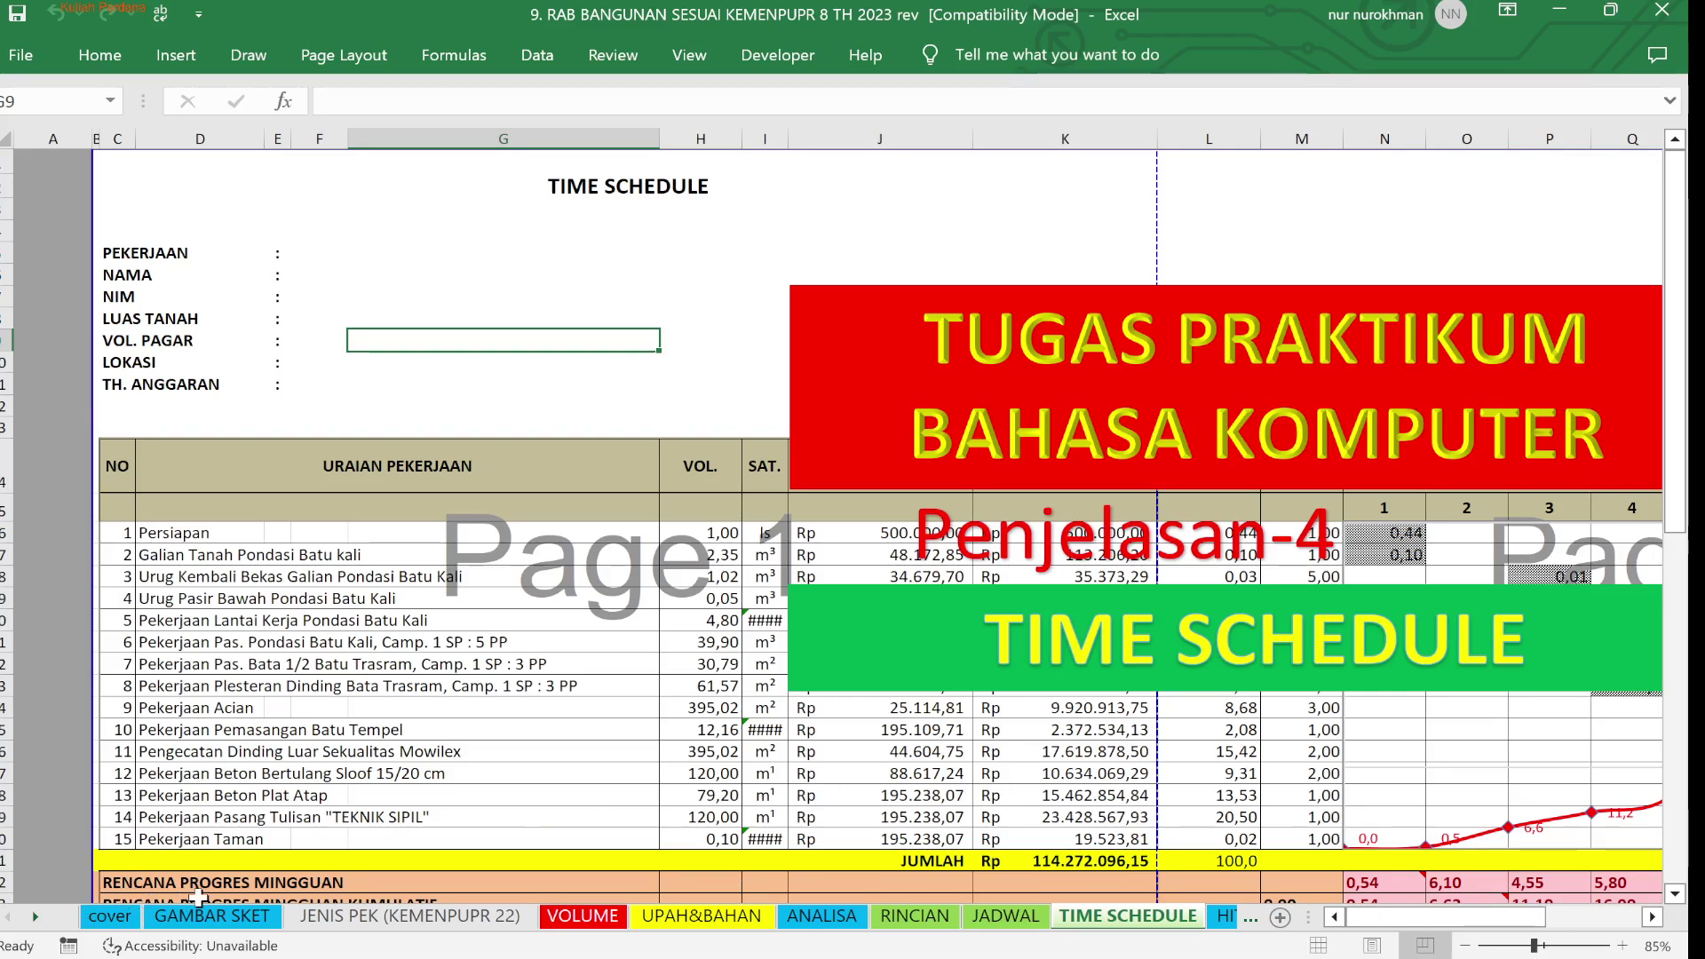
Examine the title page on the cover sheet, including its group selection, at a larger size
left_click(123, 917)
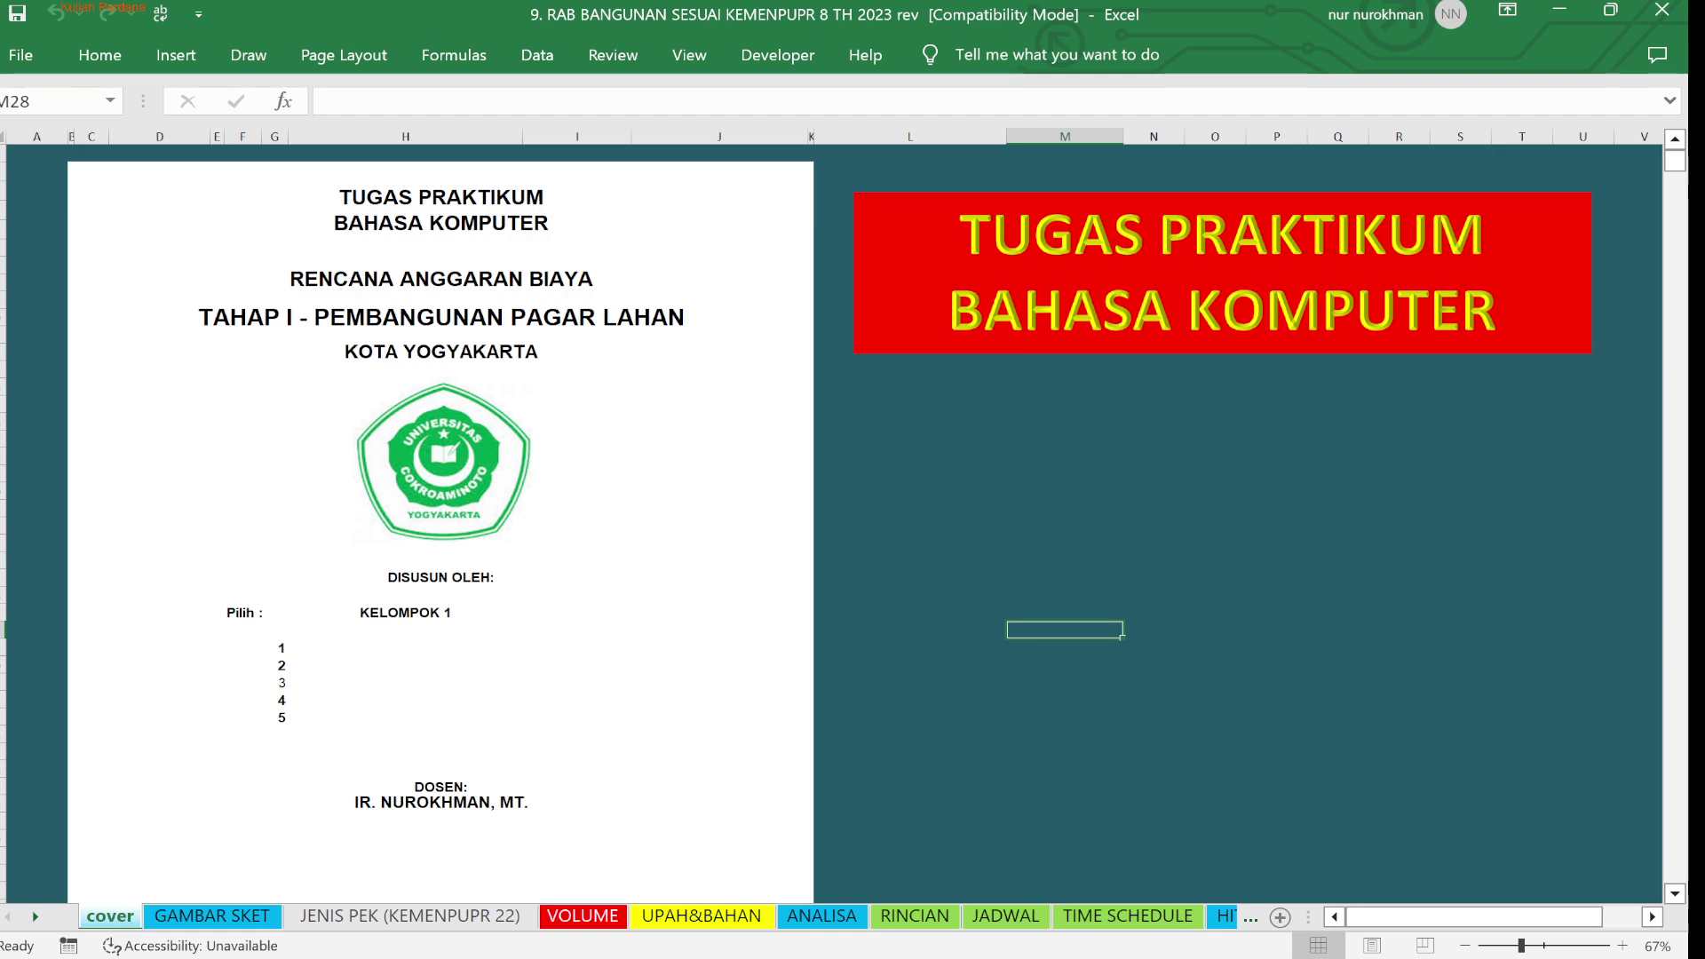
scroll(853, 515, "up", 3)
scroll(853, 515, "up", 2)
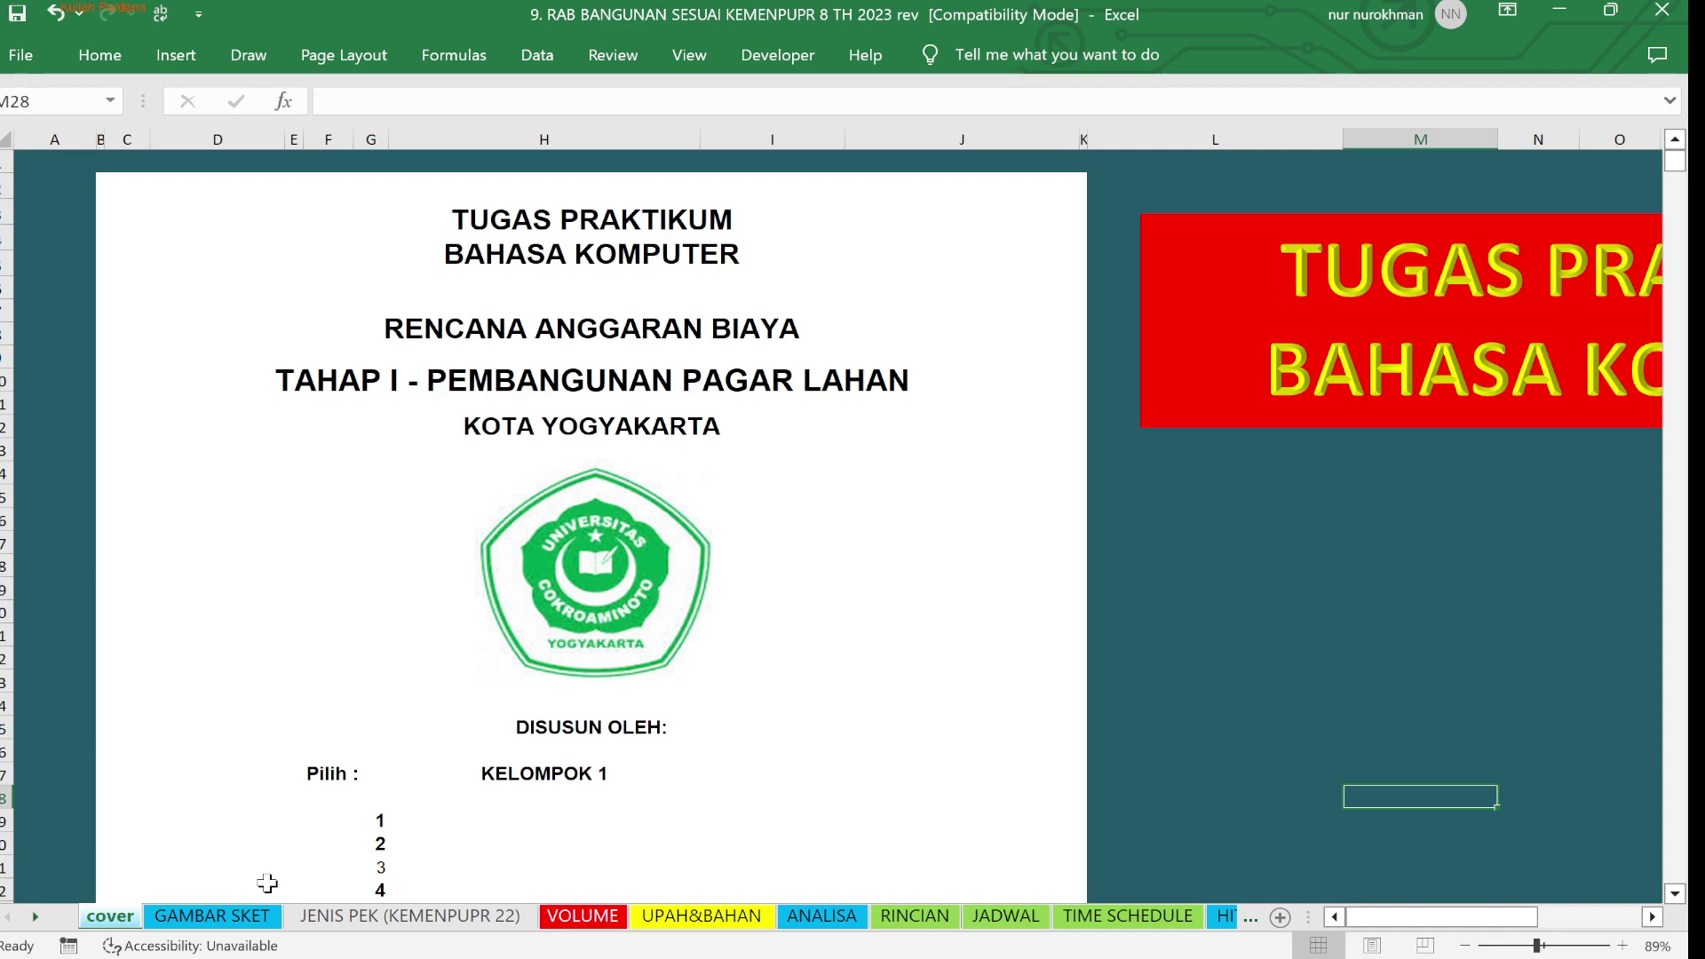
Examine the GAMBAR SKET sheet from its heading down to the KETERANGAN notes below the DENAH and DETAIL POTONGAN drawings
left_click(249, 918)
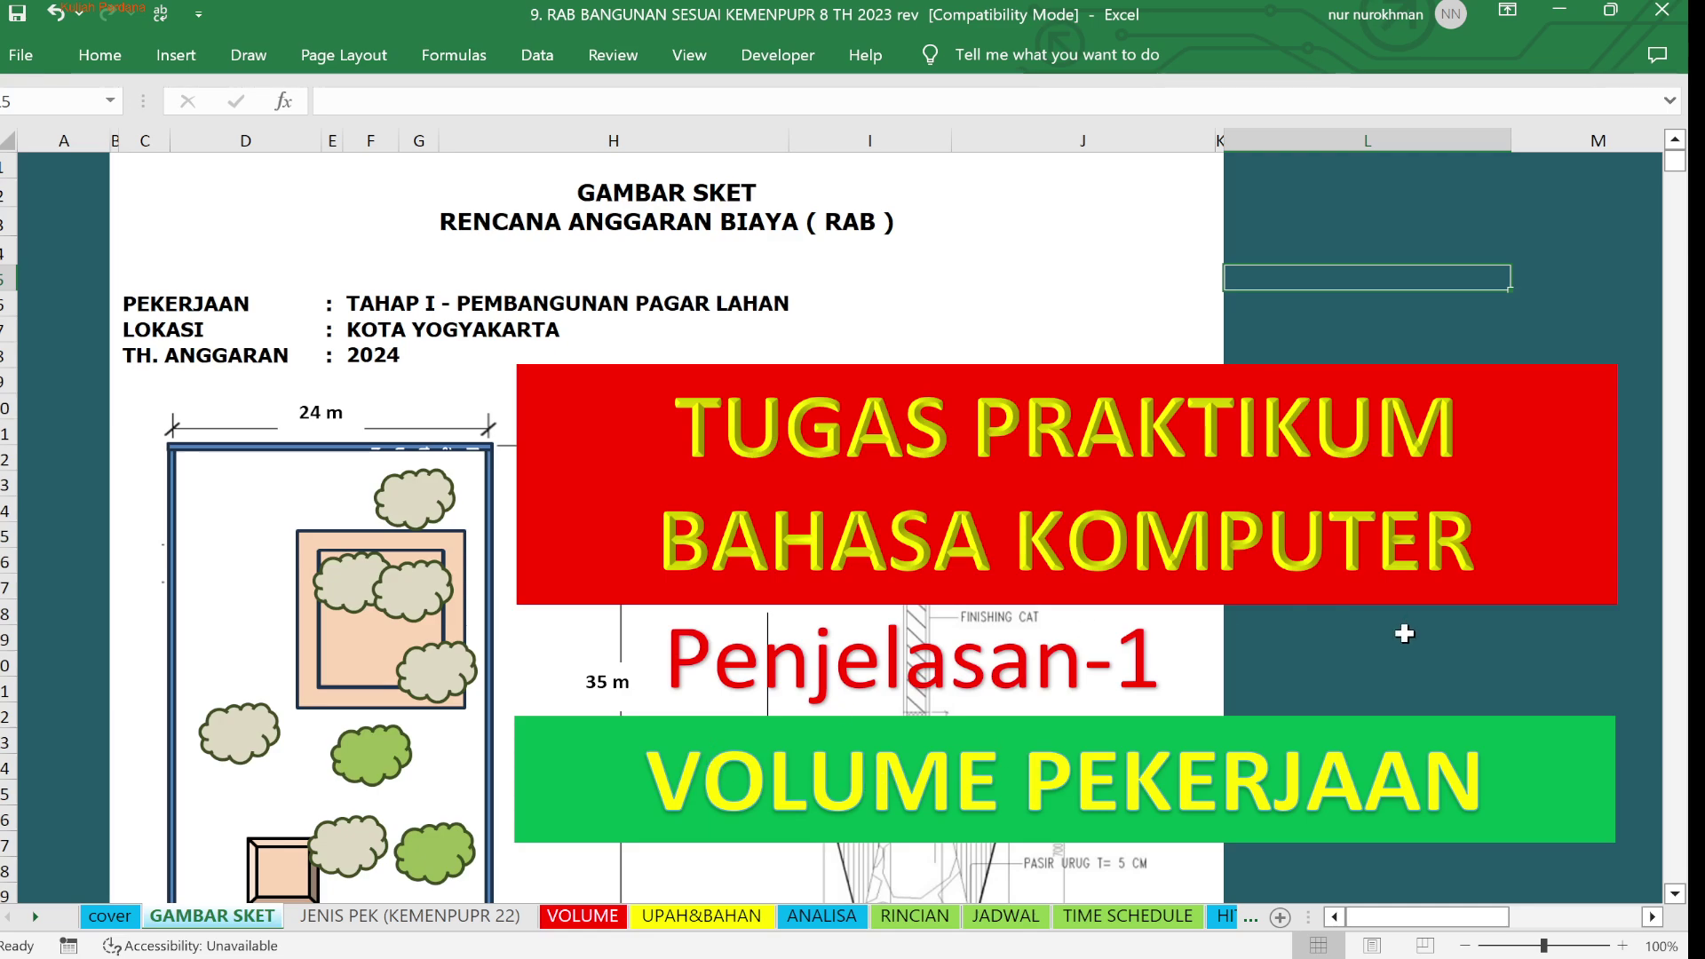
scroll(1678, 888, "down", 20)
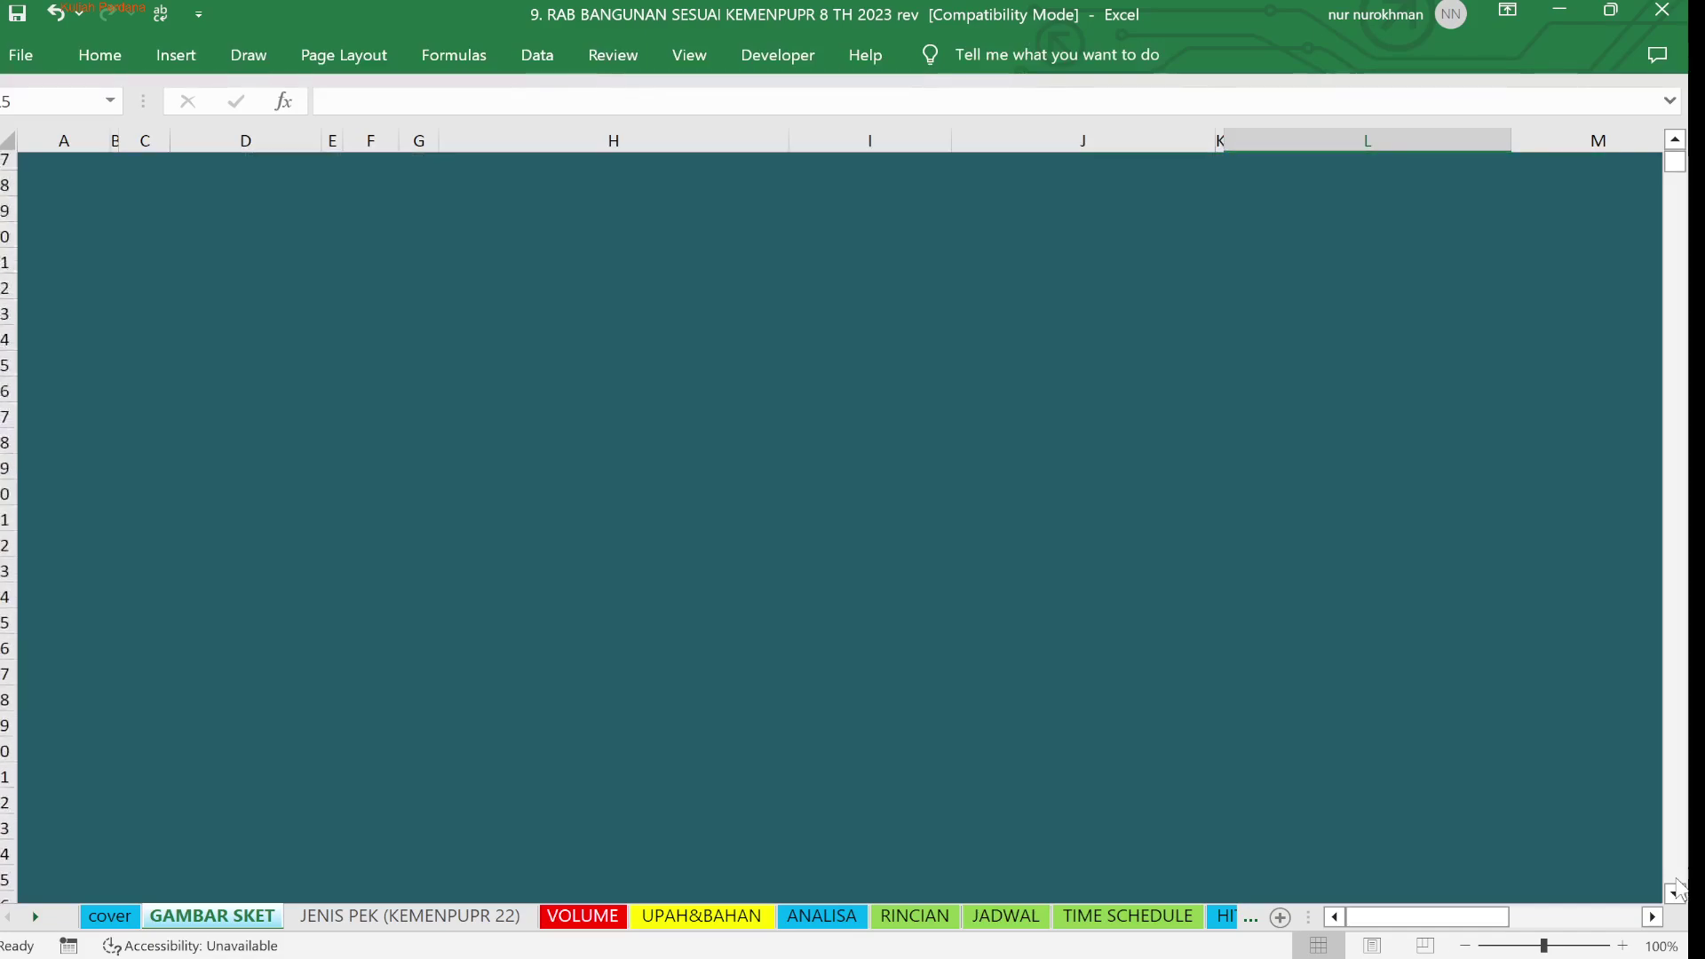
left_click(1675, 139)
left_click_drag(1675, 140, 1677, 135)
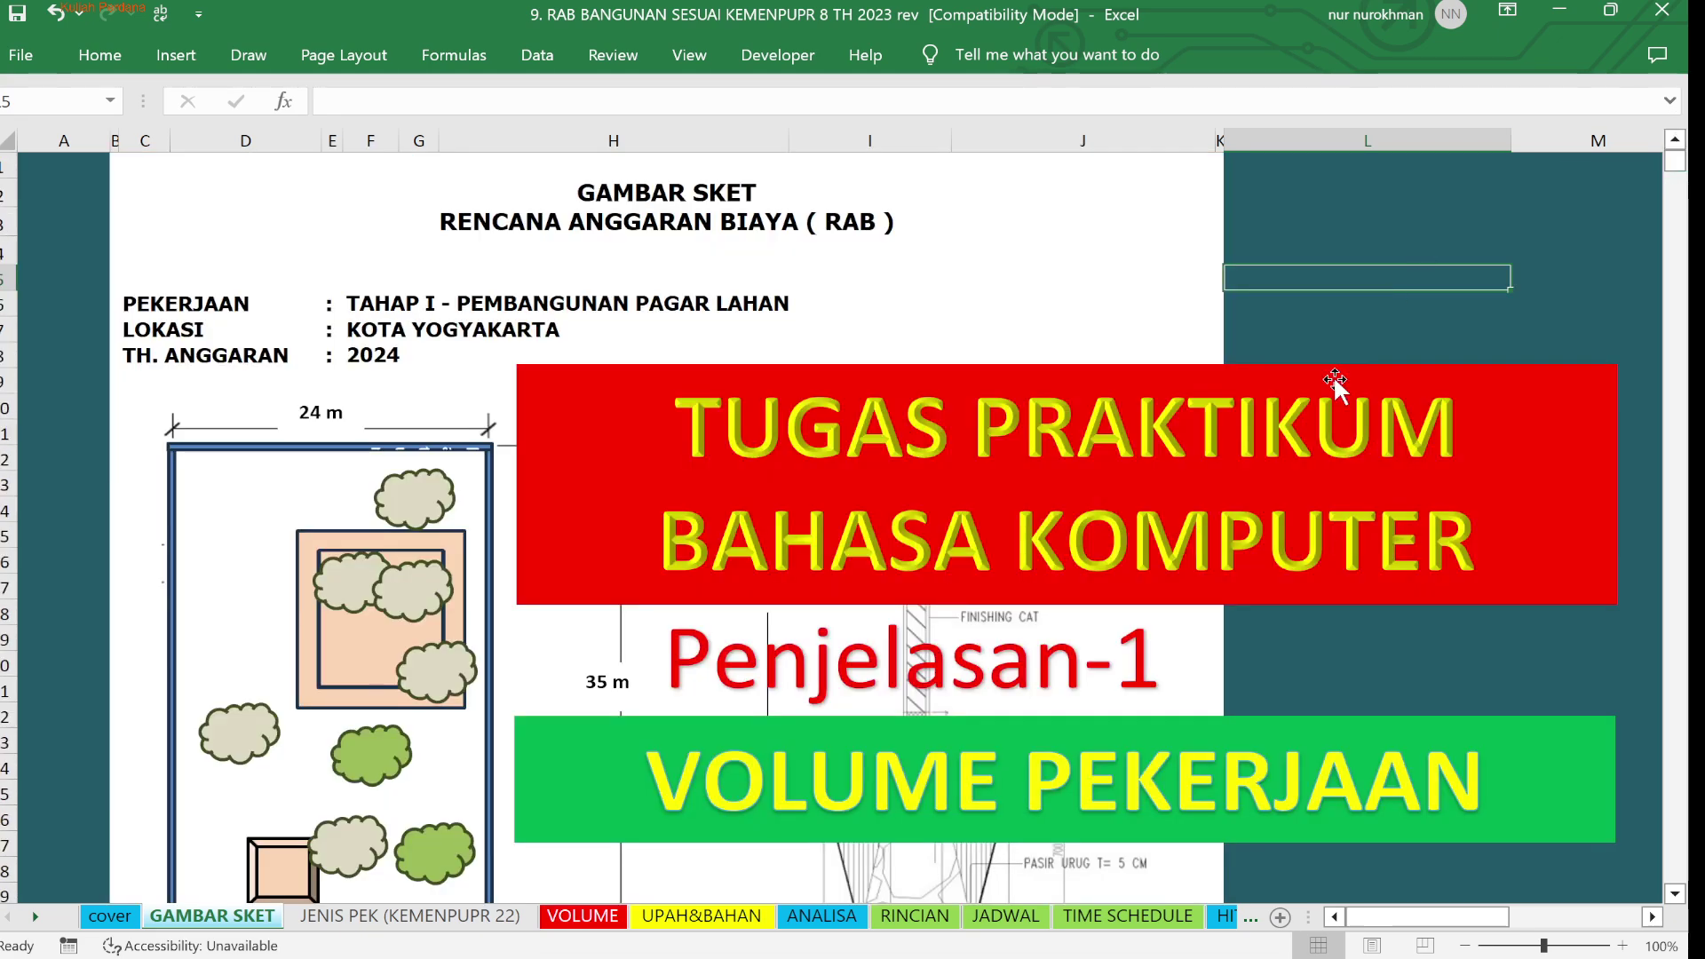
left_click_drag(1675, 896, 1675, 895)
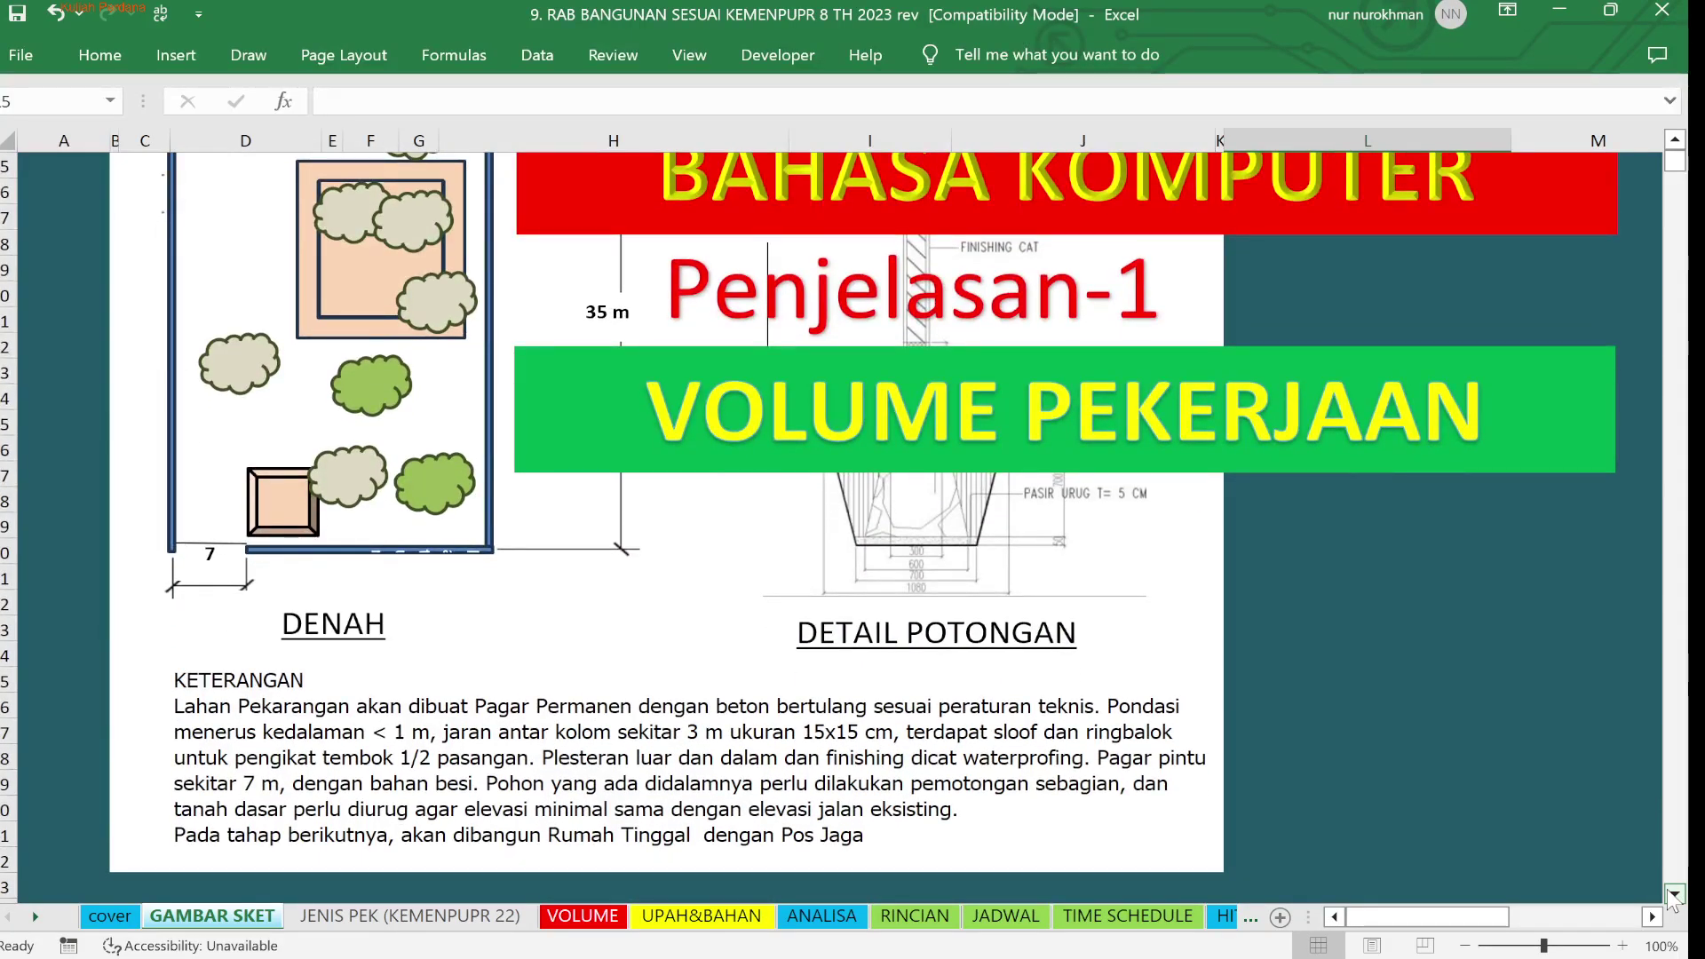
scroll(1136, 712, "up", 2)
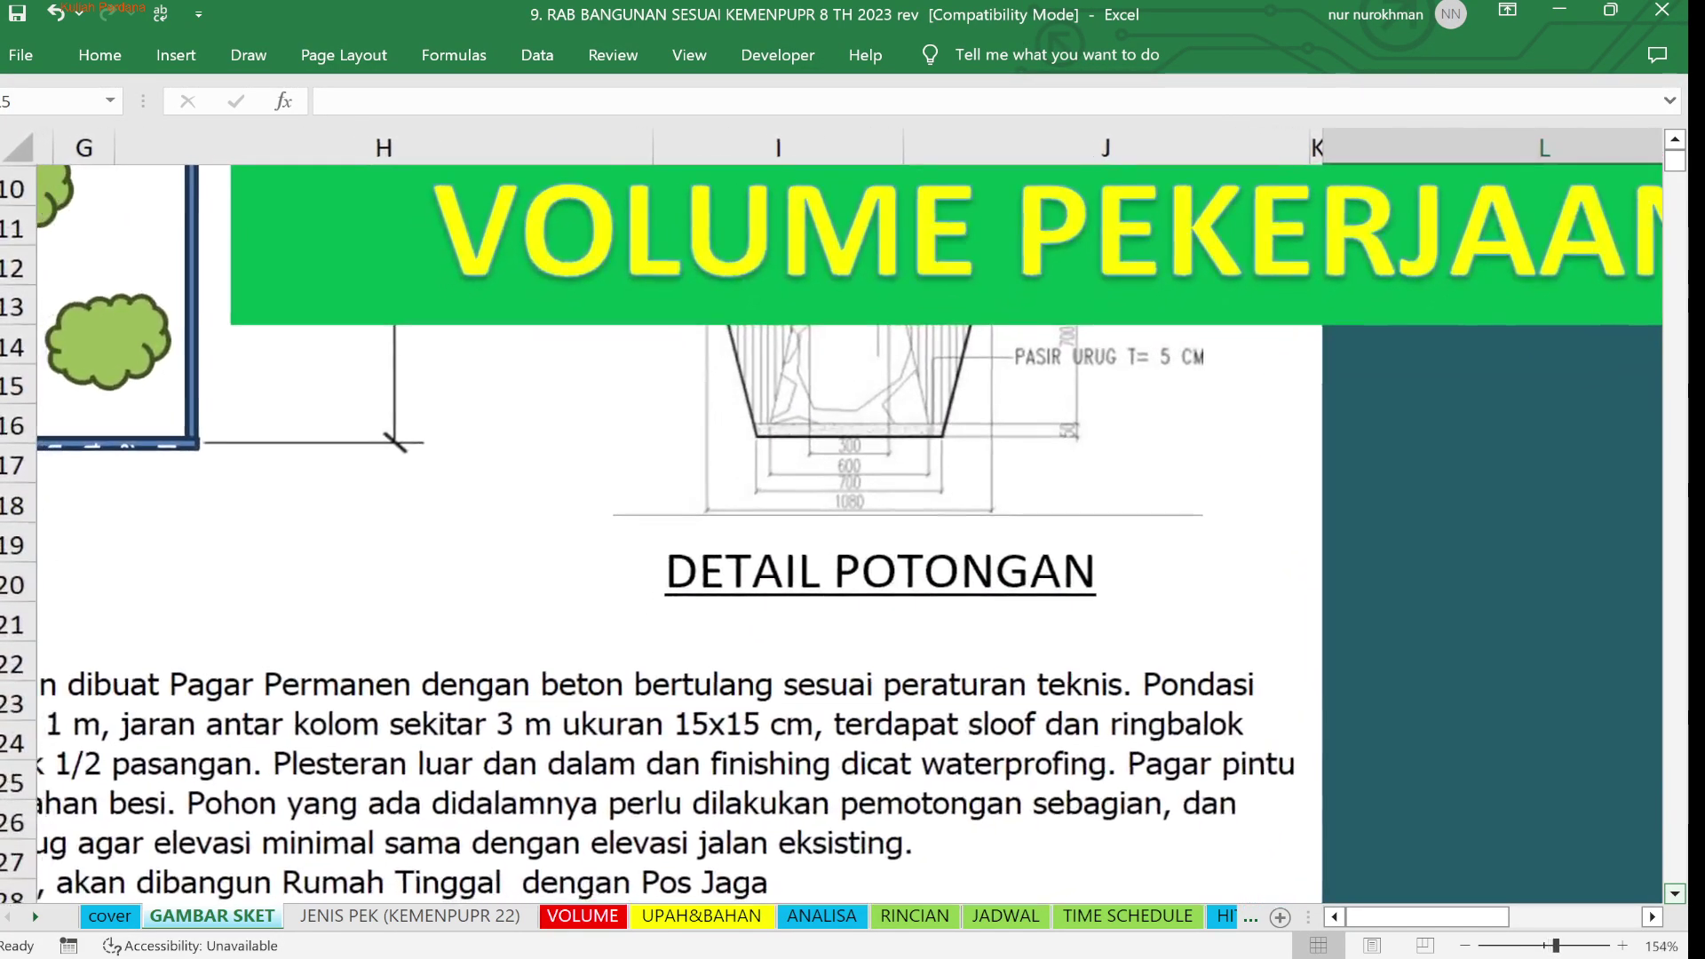
scroll(853, 533, "up", 1)
scroll(852, 516, "left", 3)
scroll(852, 515, "down", 1)
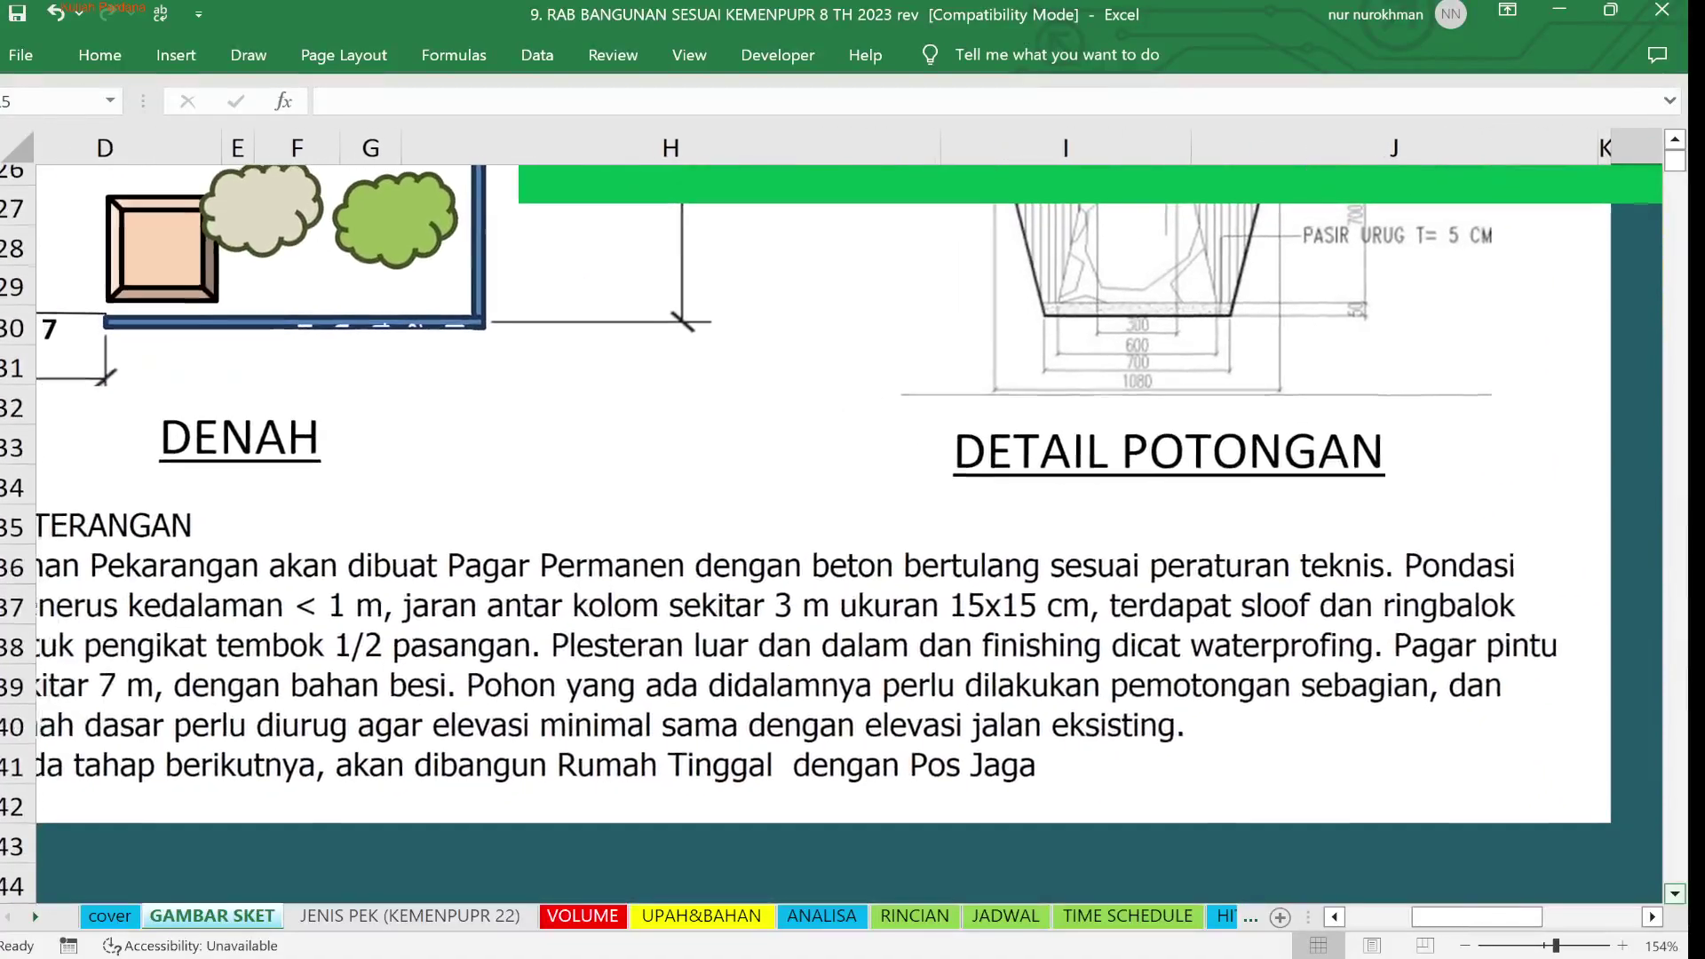
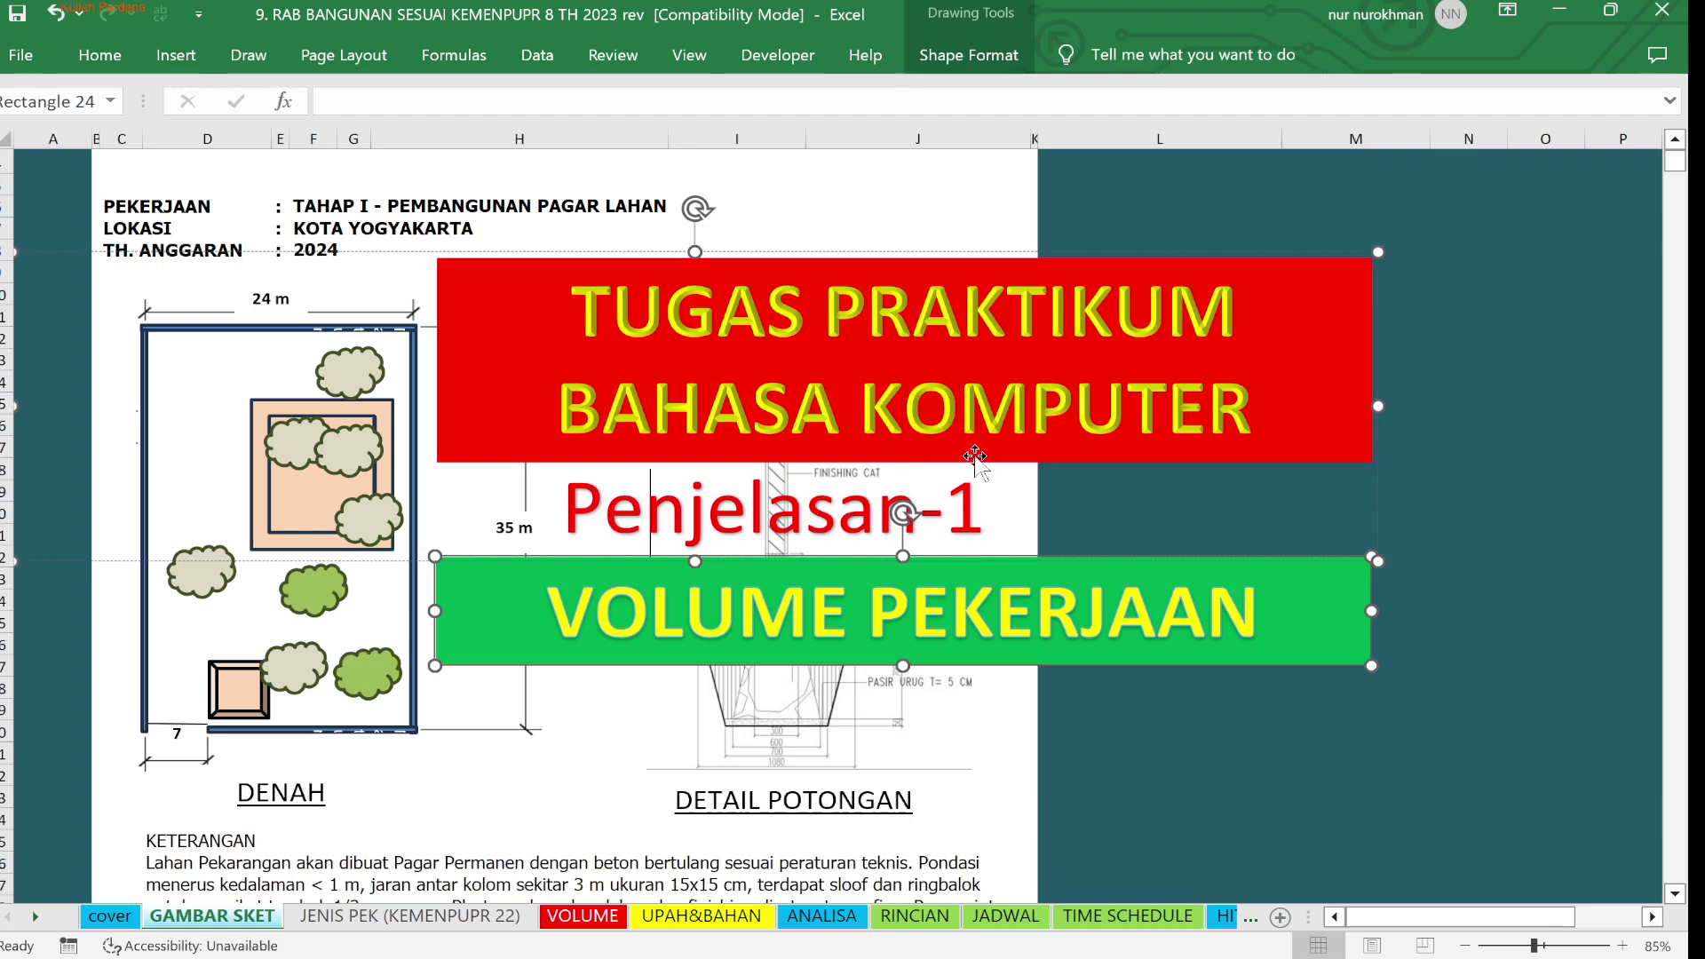
Move the TUGAS PRAKTIKUM, Penjelasan-1 and VOLUME PEKERJAAN banners together off the drawings into the empty area from column L onward
left_click(877, 496, "shift")
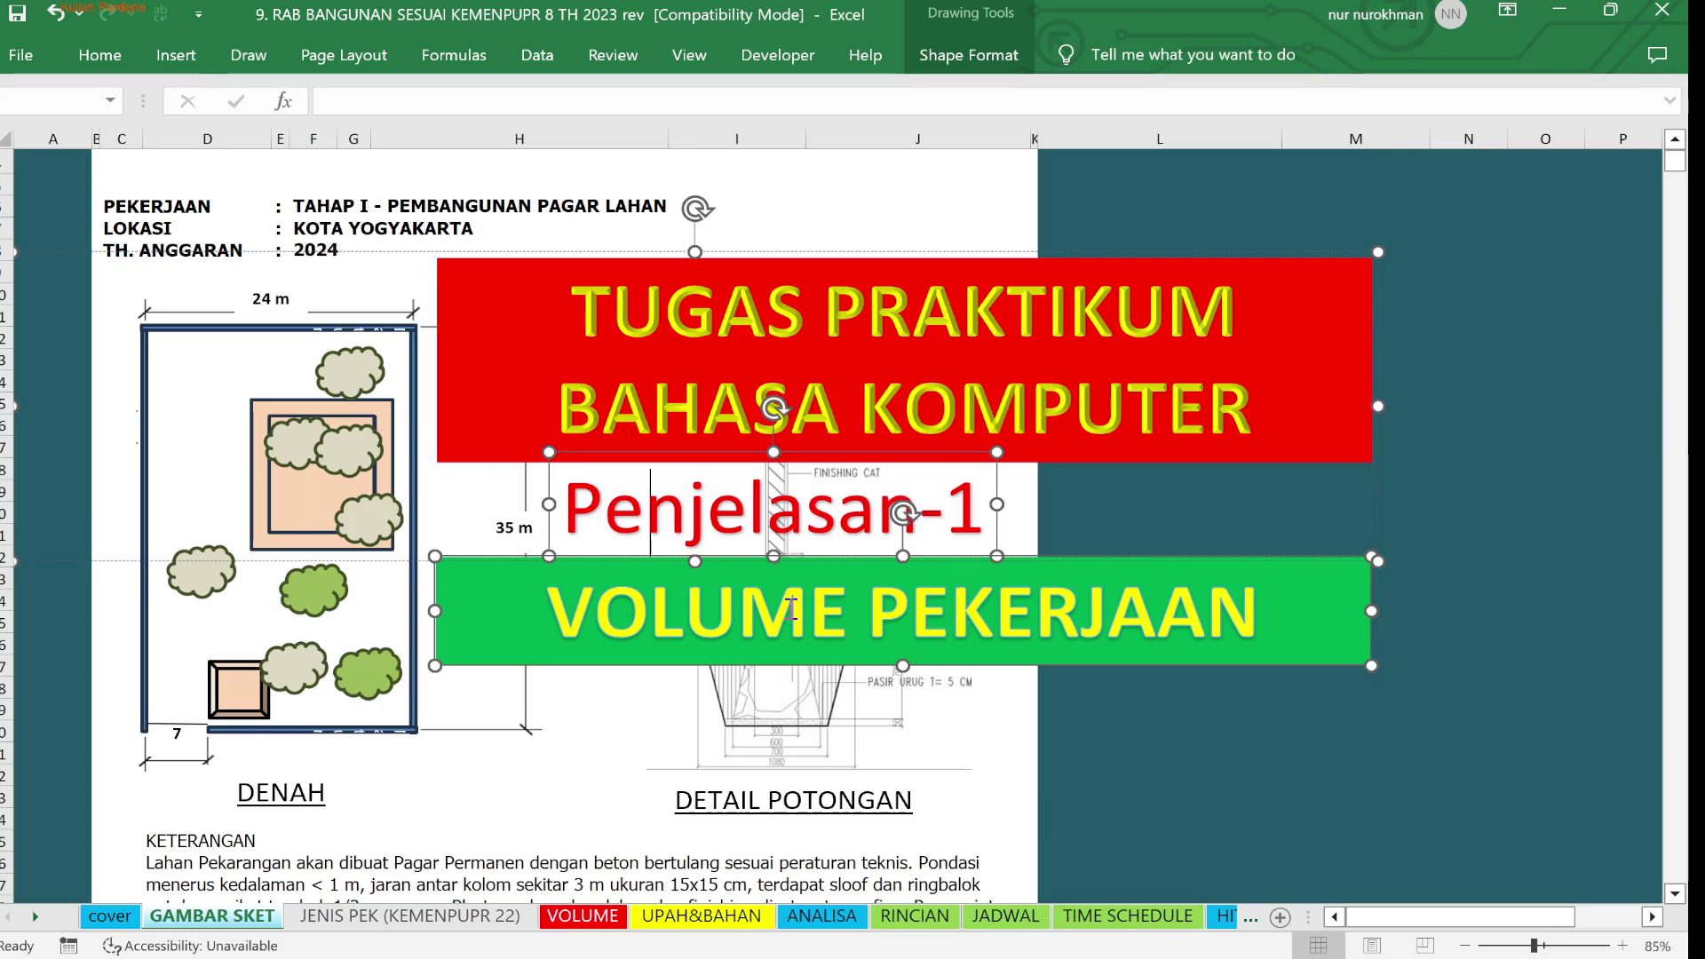
left_click_drag(669, 605, 808, 608)
left_click(588, 335)
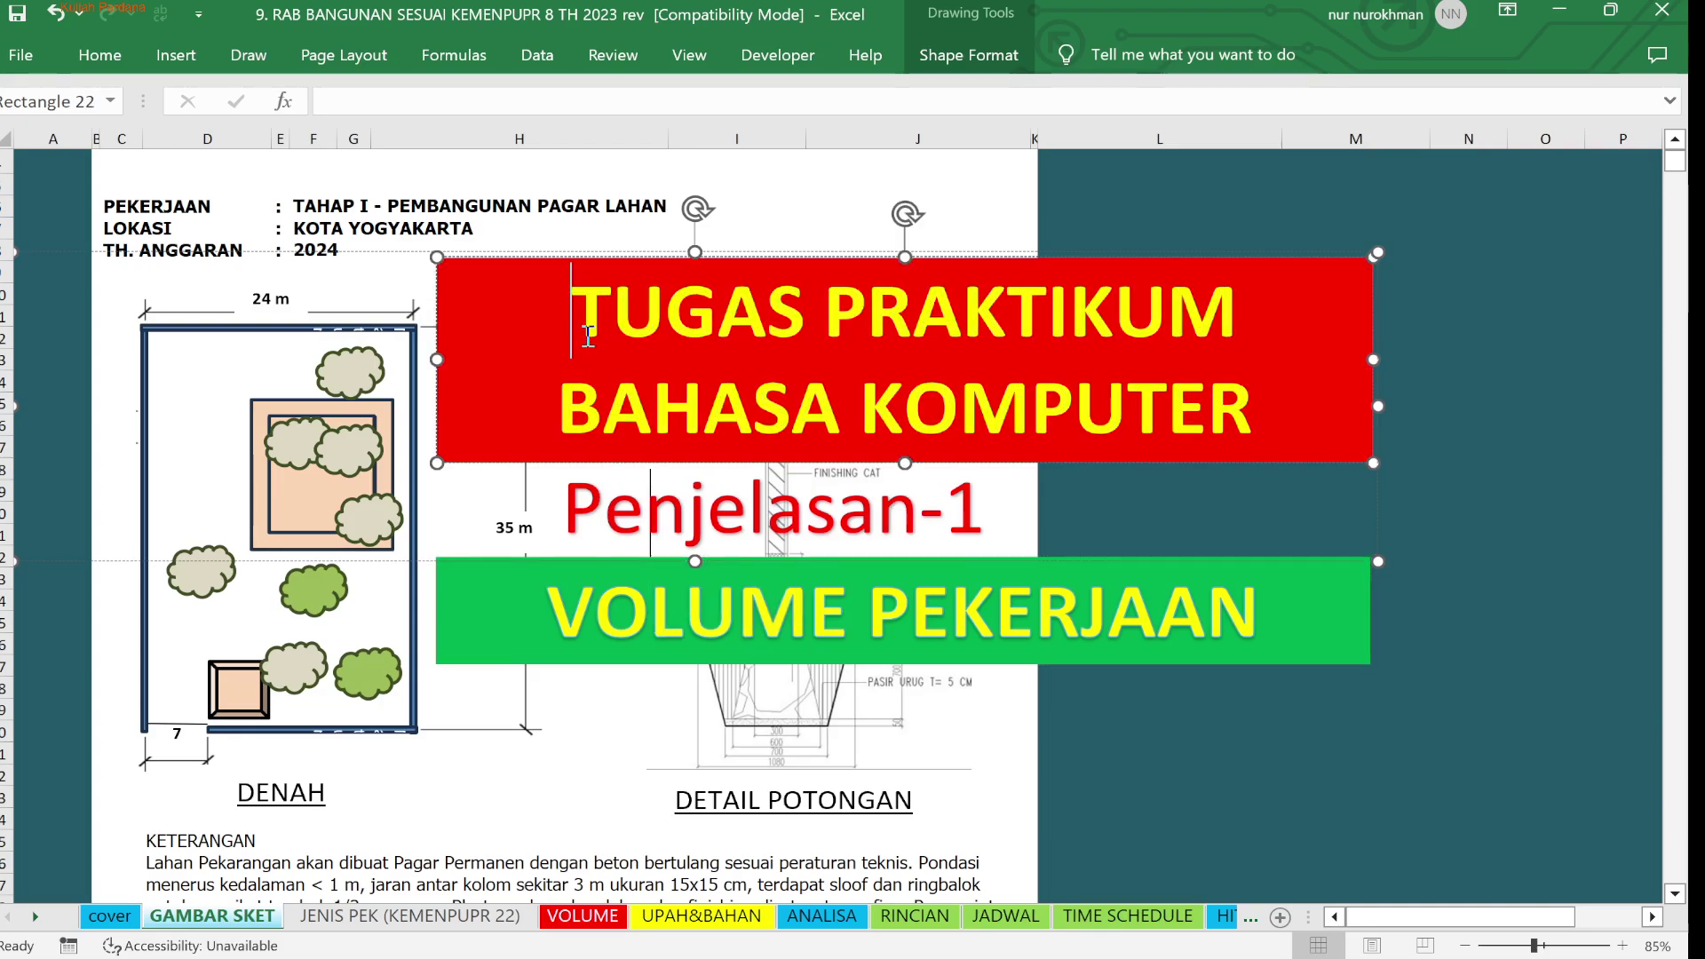
left_click(579, 513, "shift")
left_click(533, 582, "shift")
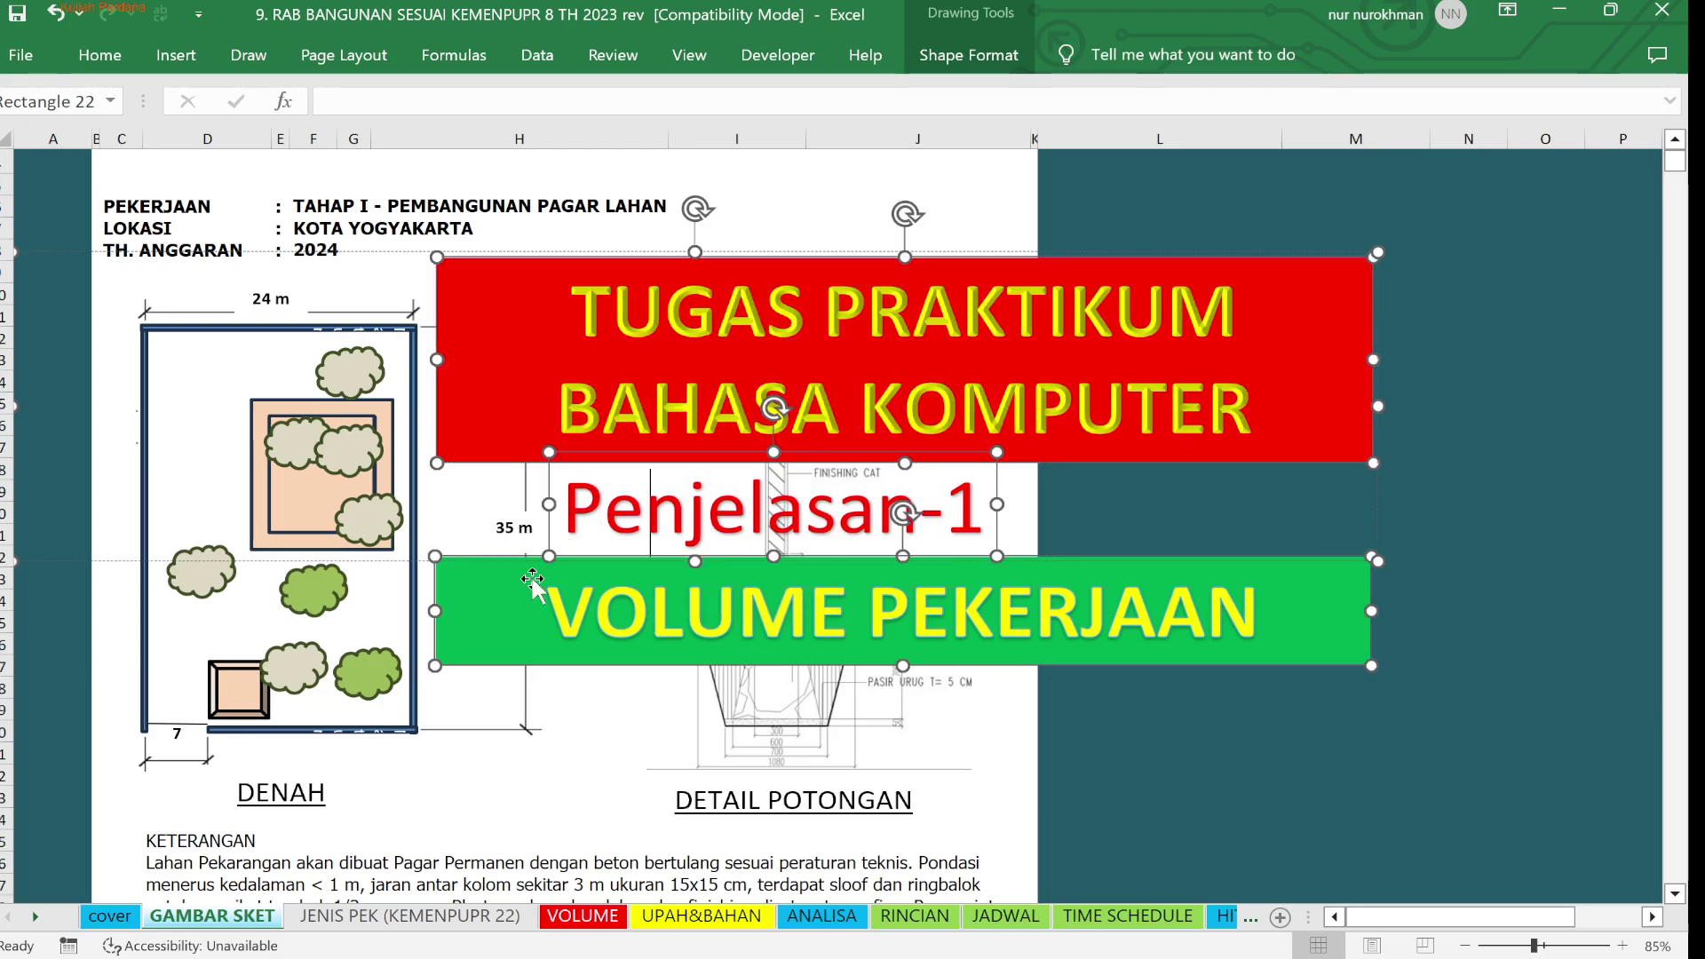
left_click_drag(500, 370, 1129, 370)
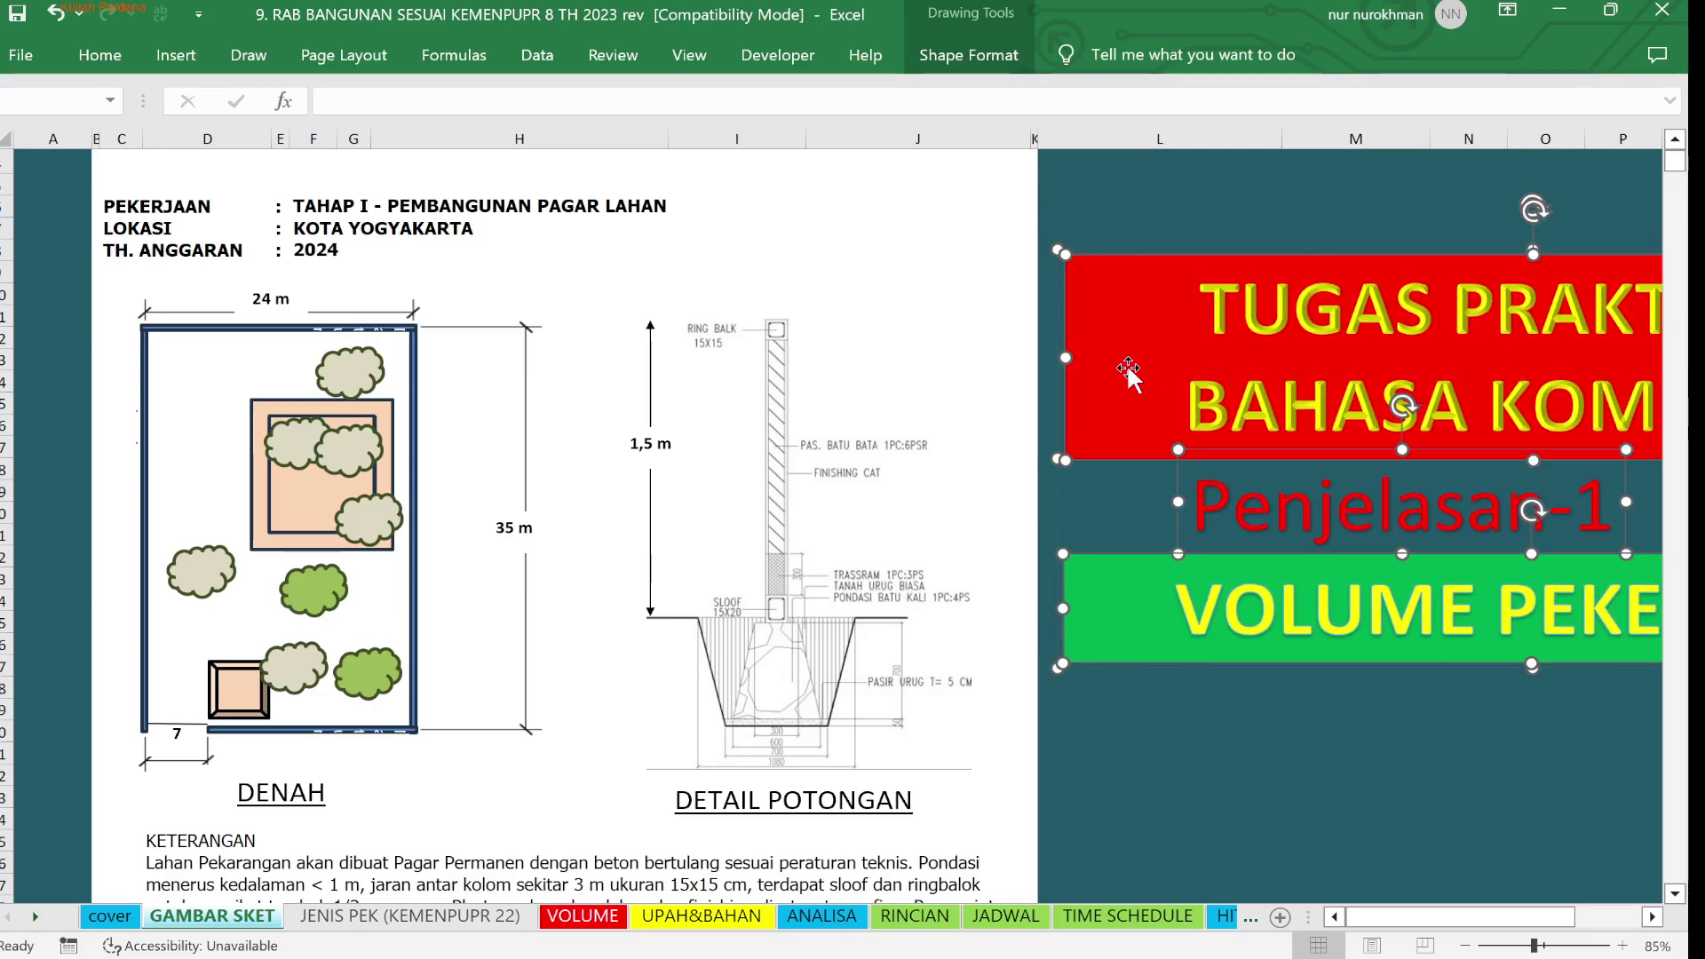
left_click(1224, 715)
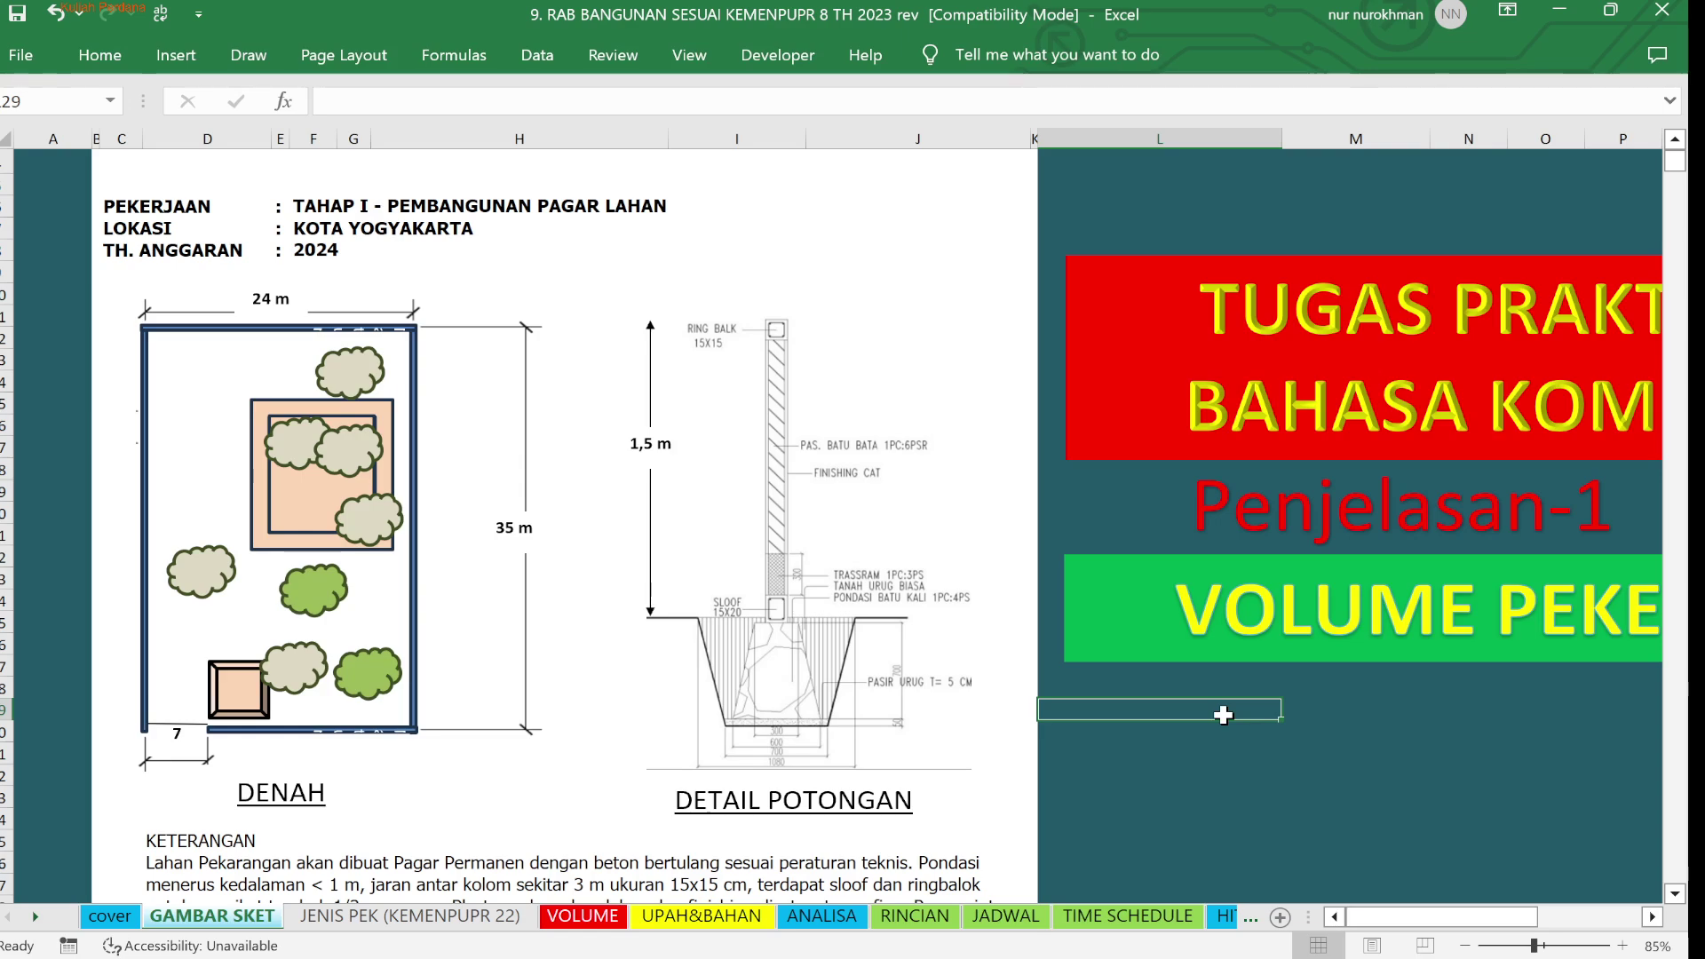
Examine the wall and foundation section in the DETAIL POTONGAN drawing up close
scroll(831, 515, "up", 3)
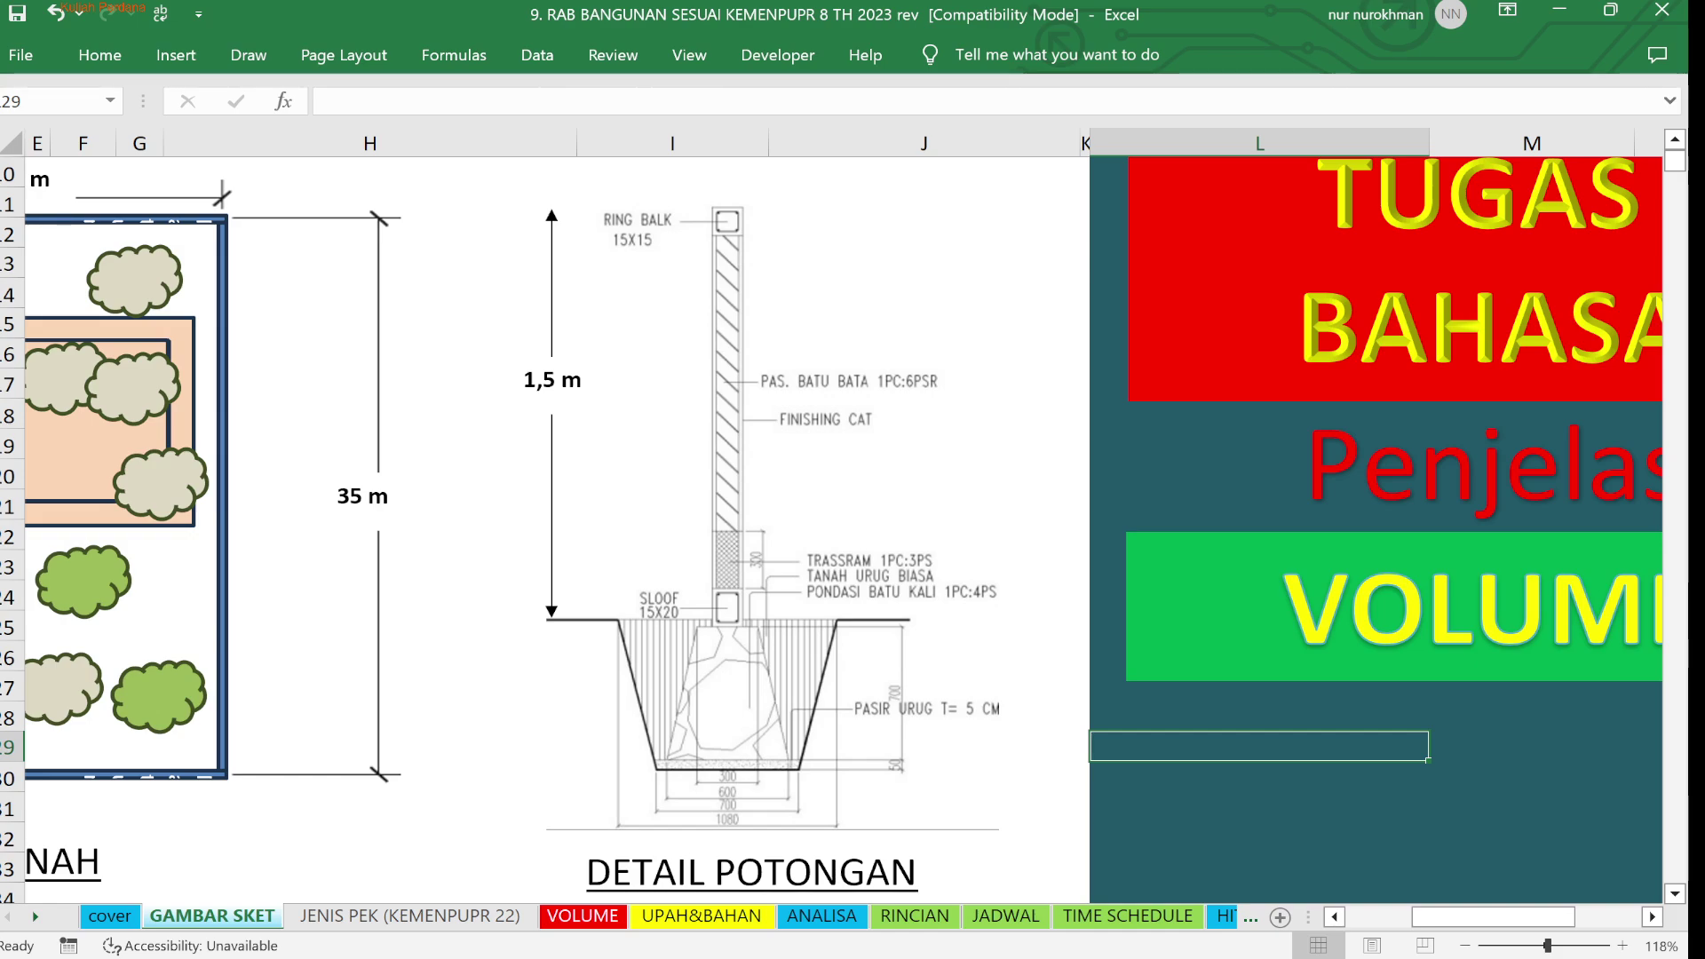
scroll(831, 516, "up", 2)
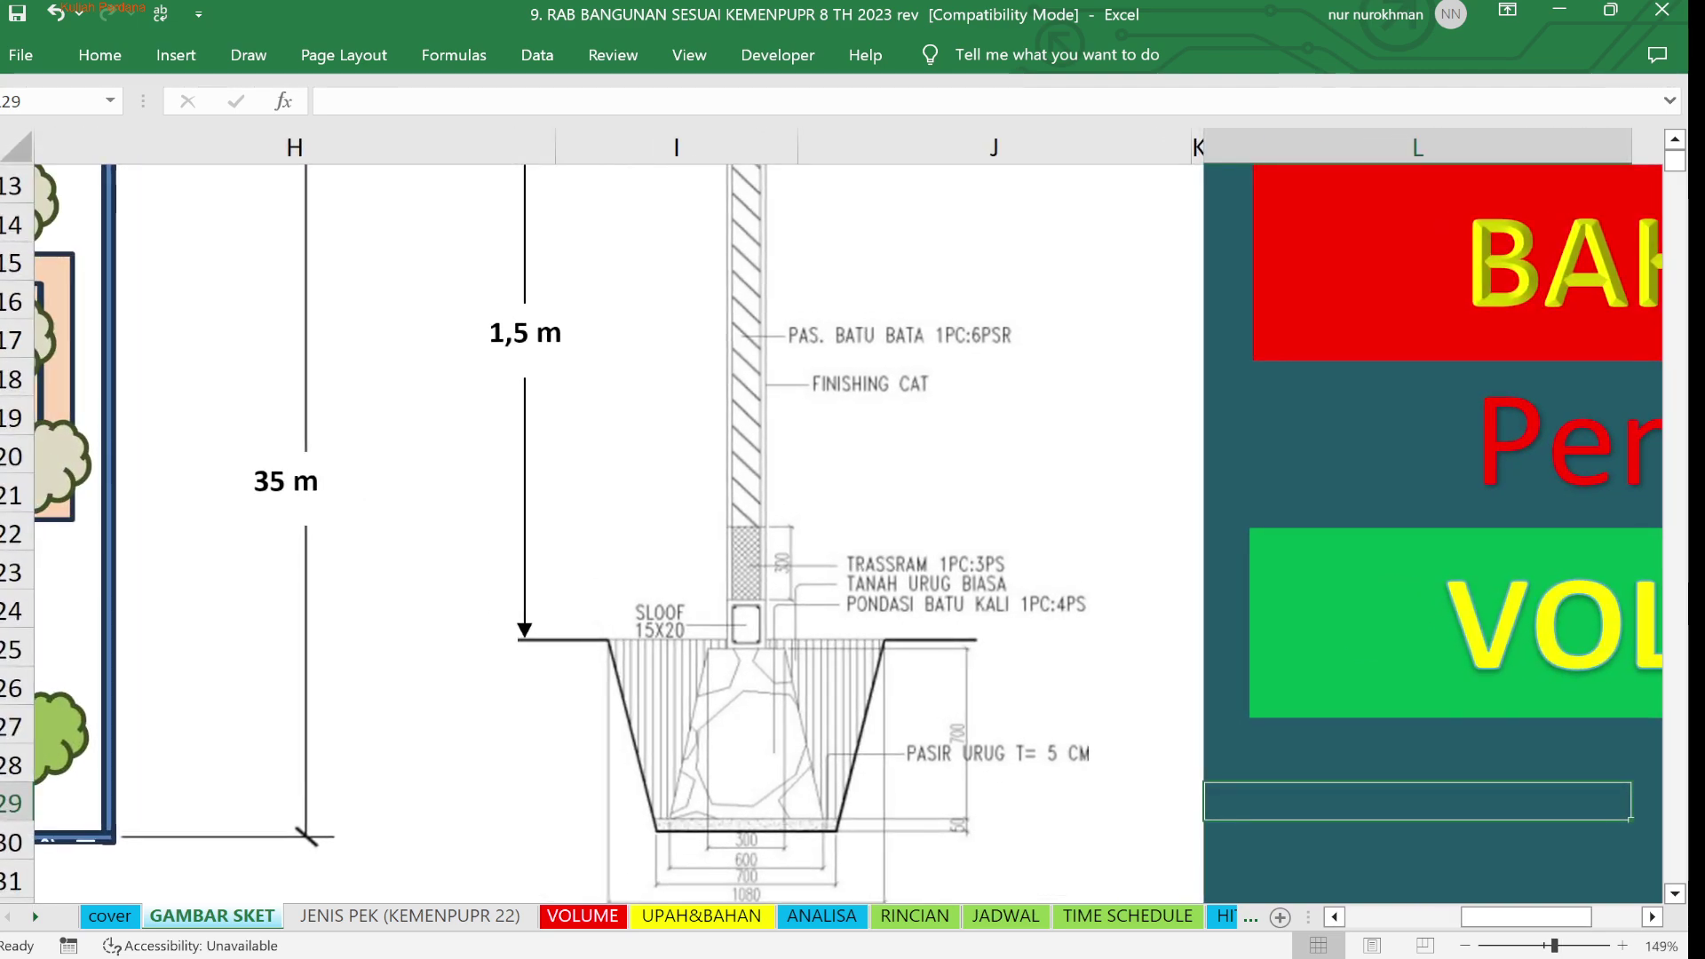
scroll(831, 515, "down", 1)
scroll(832, 515, "left", 1)
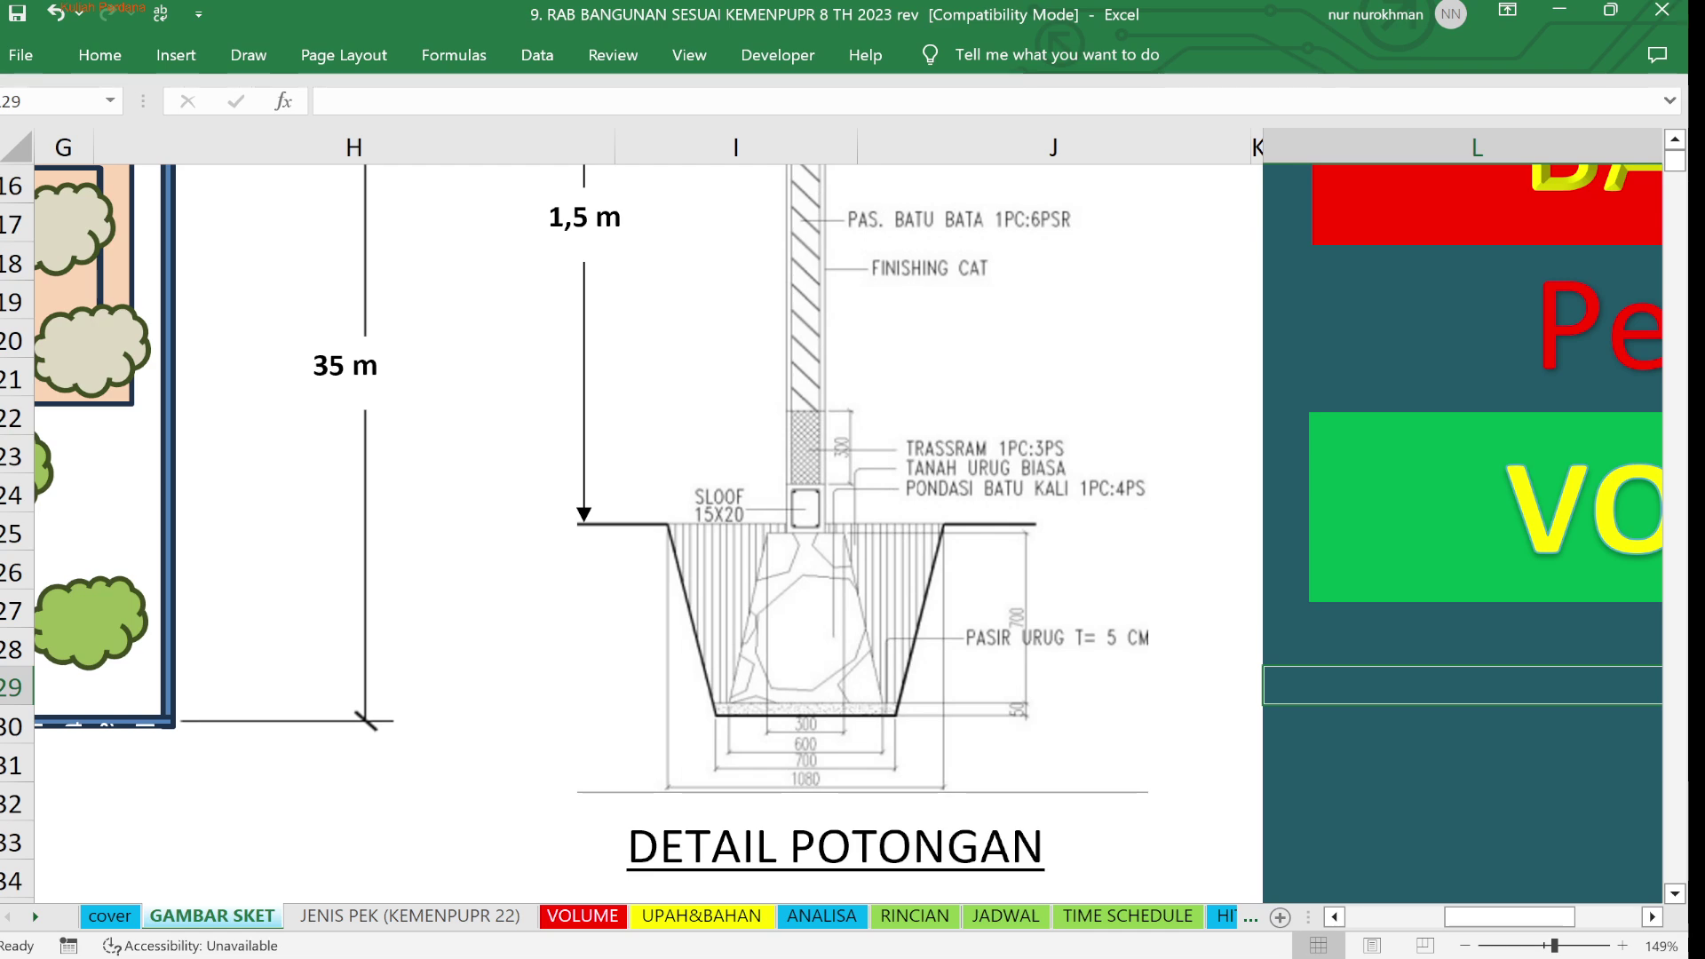
scroll(844, 533, "up", 1)
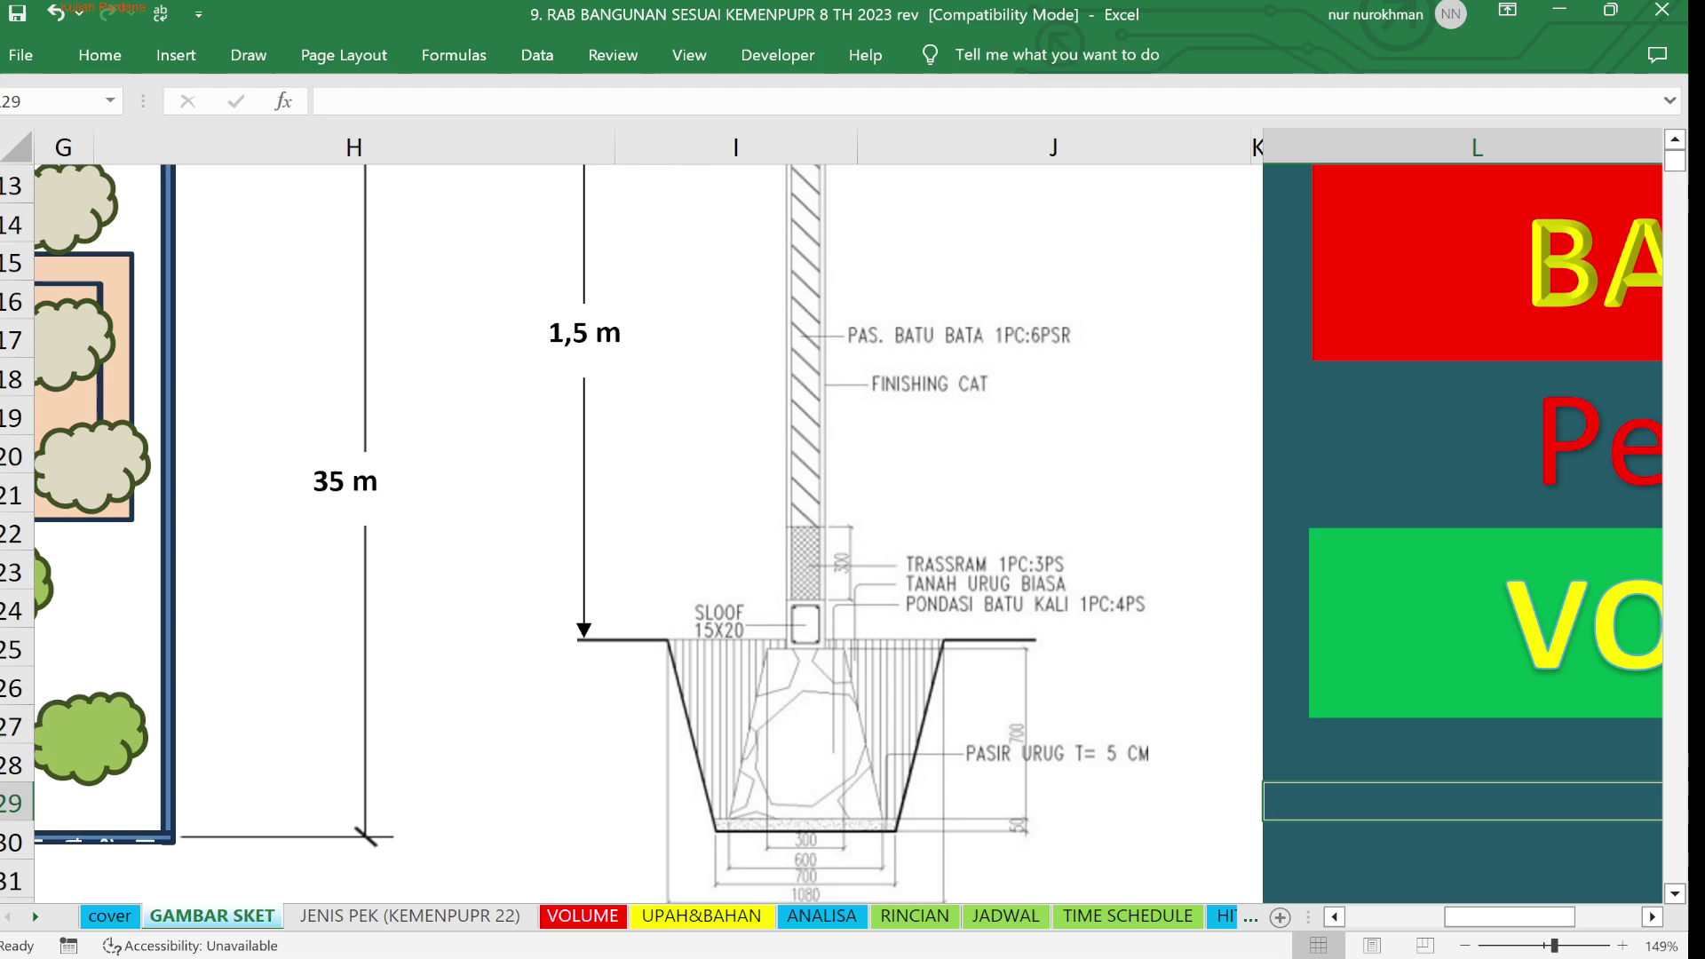
Review the DETAIL POTONGAN wall section, the DENAH plan and the KETERANGAN notes on the GAMBAR SKET sheet
scroll(831, 533, "up", 1)
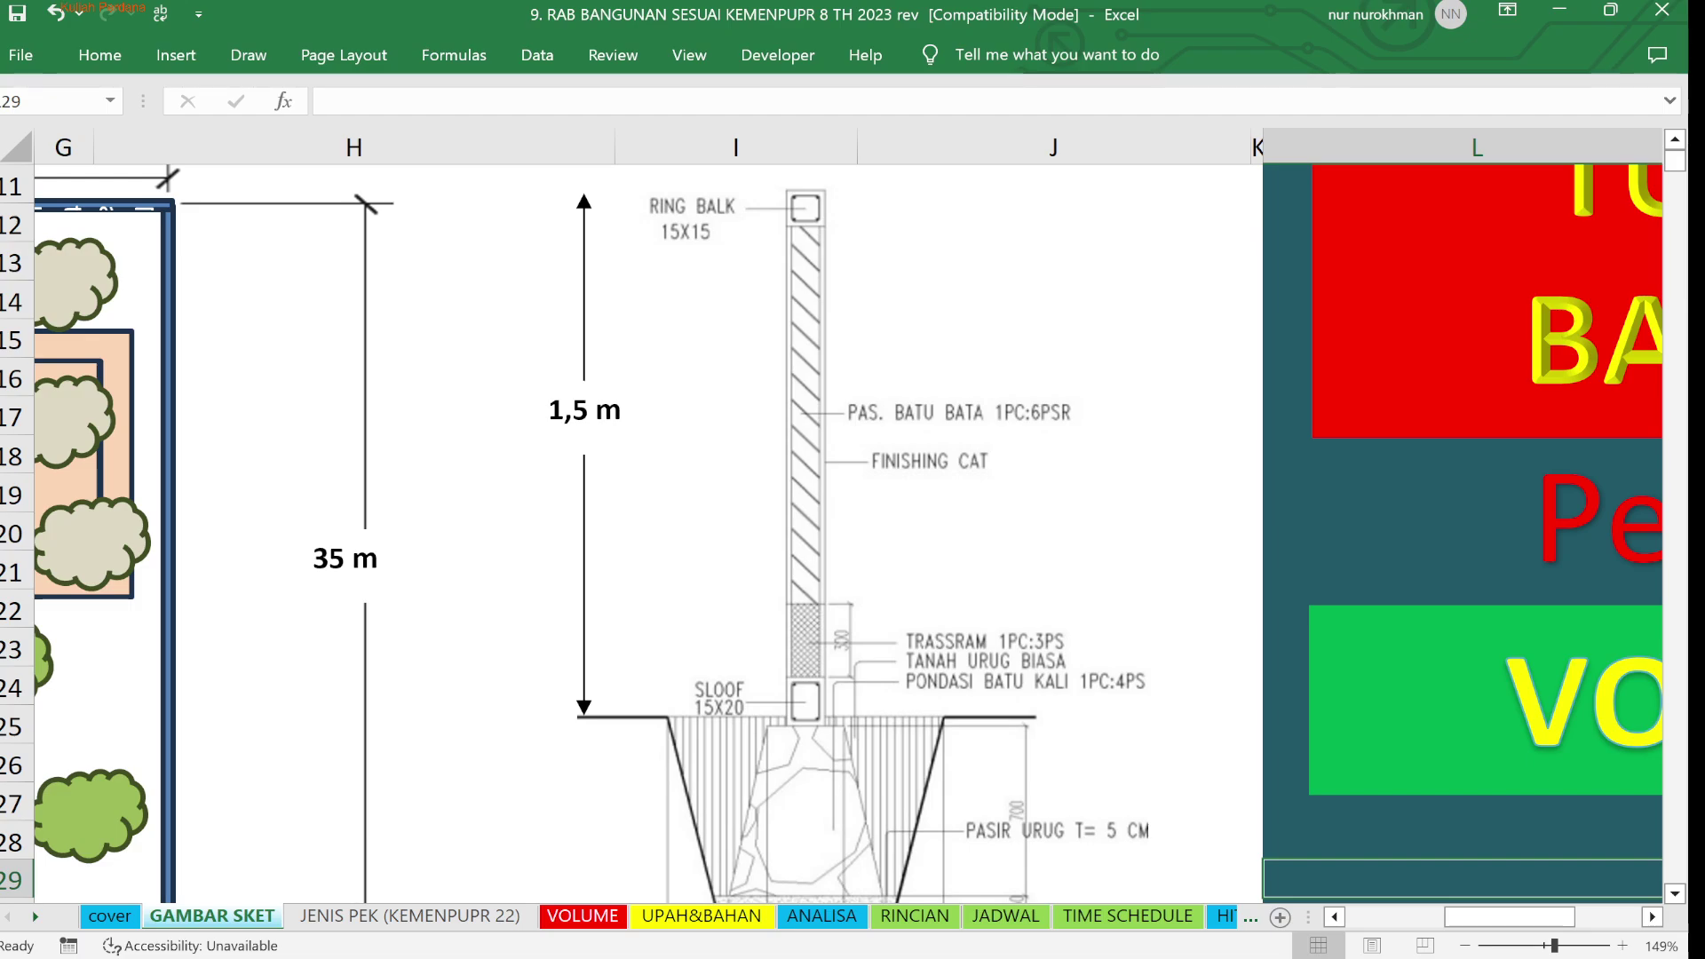
scroll(853, 515, "down", 3)
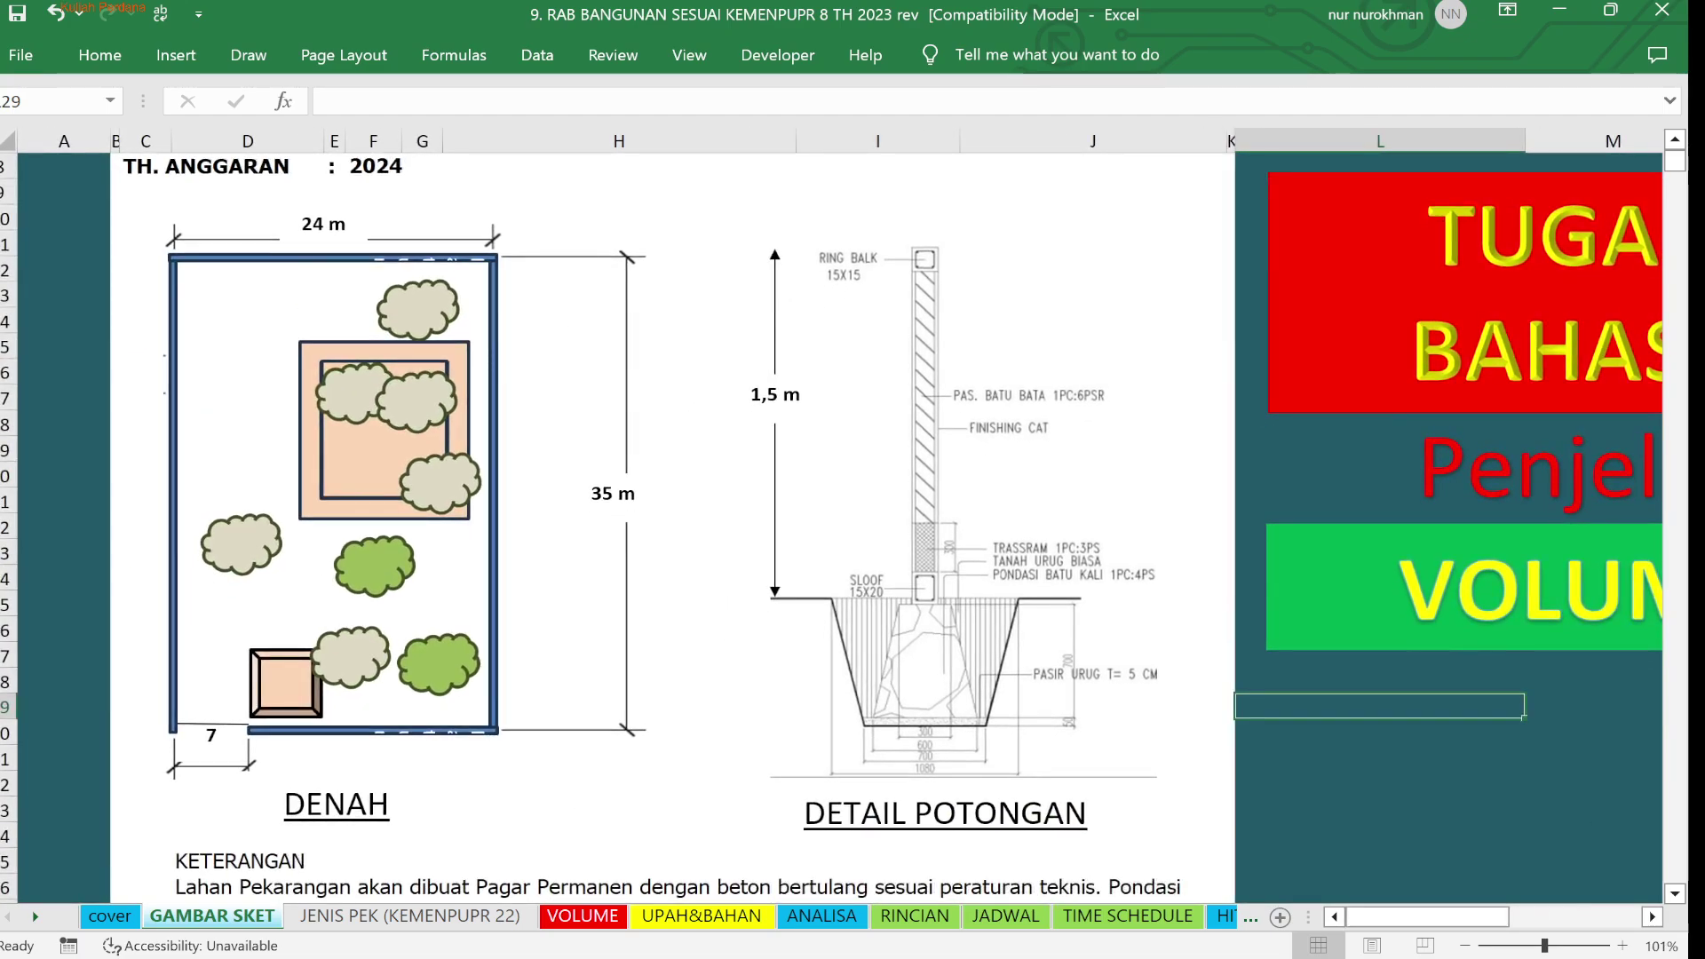
scroll(853, 515, "down", 2)
scroll(852, 515, "down", 1)
scroll(853, 515, "down", 2)
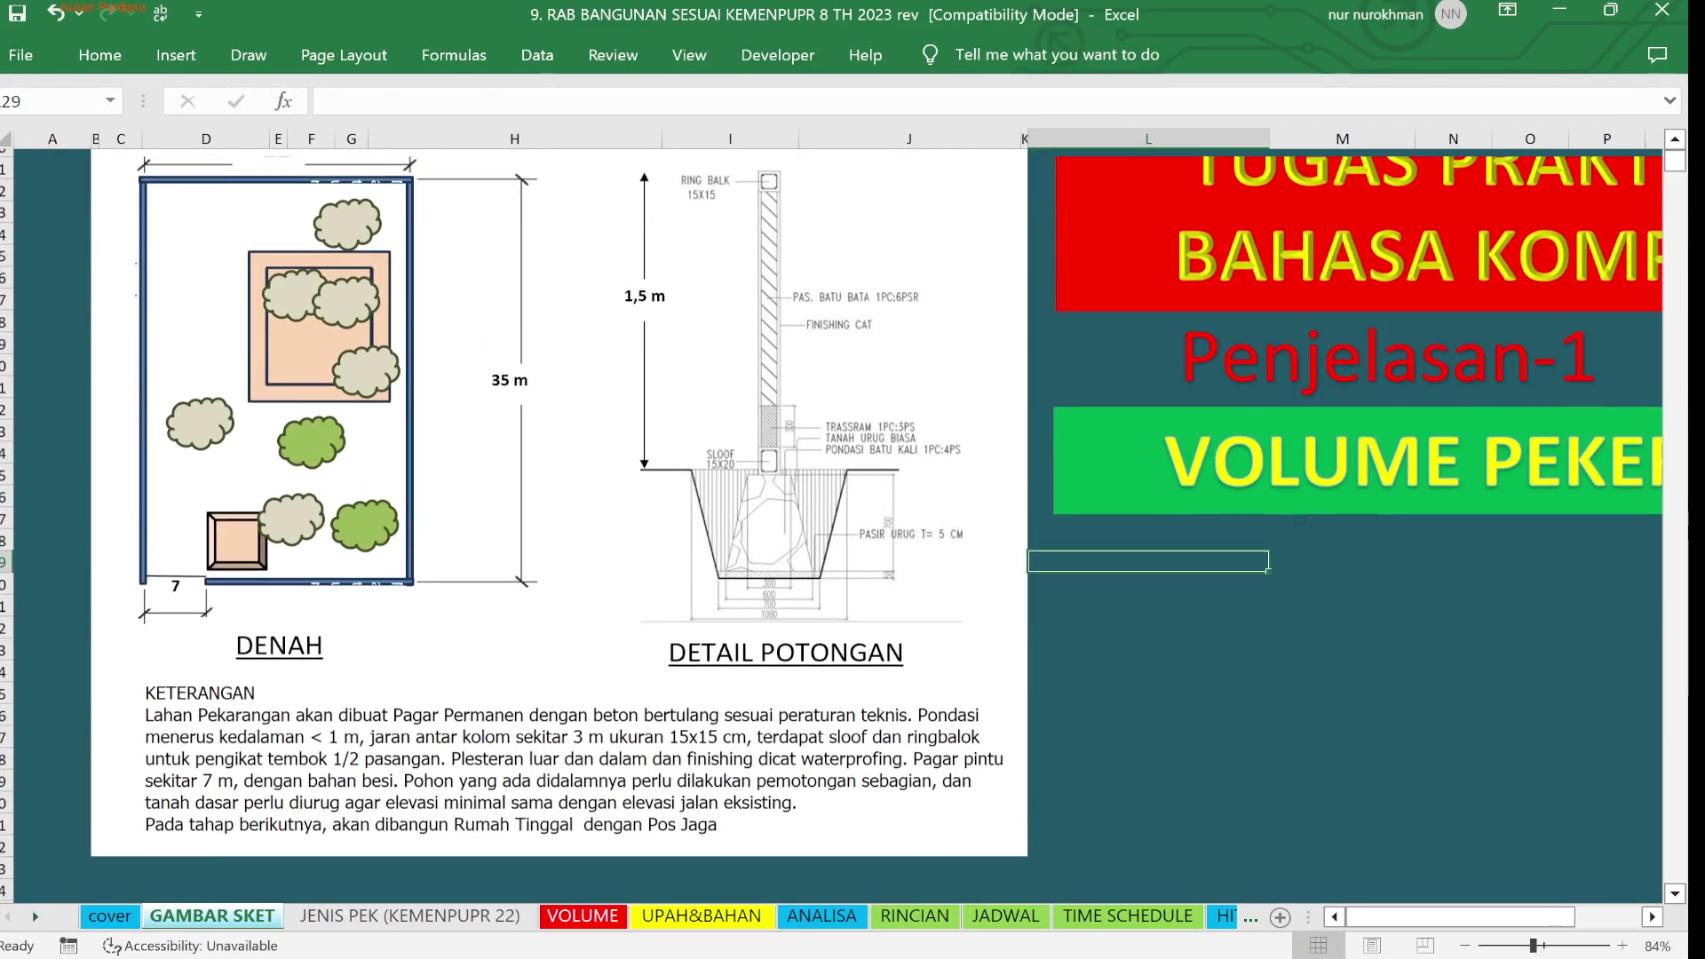
scroll(852, 515, "up", 3)
scroll(853, 515, "down", 1)
scroll(852, 515, "down", 2)
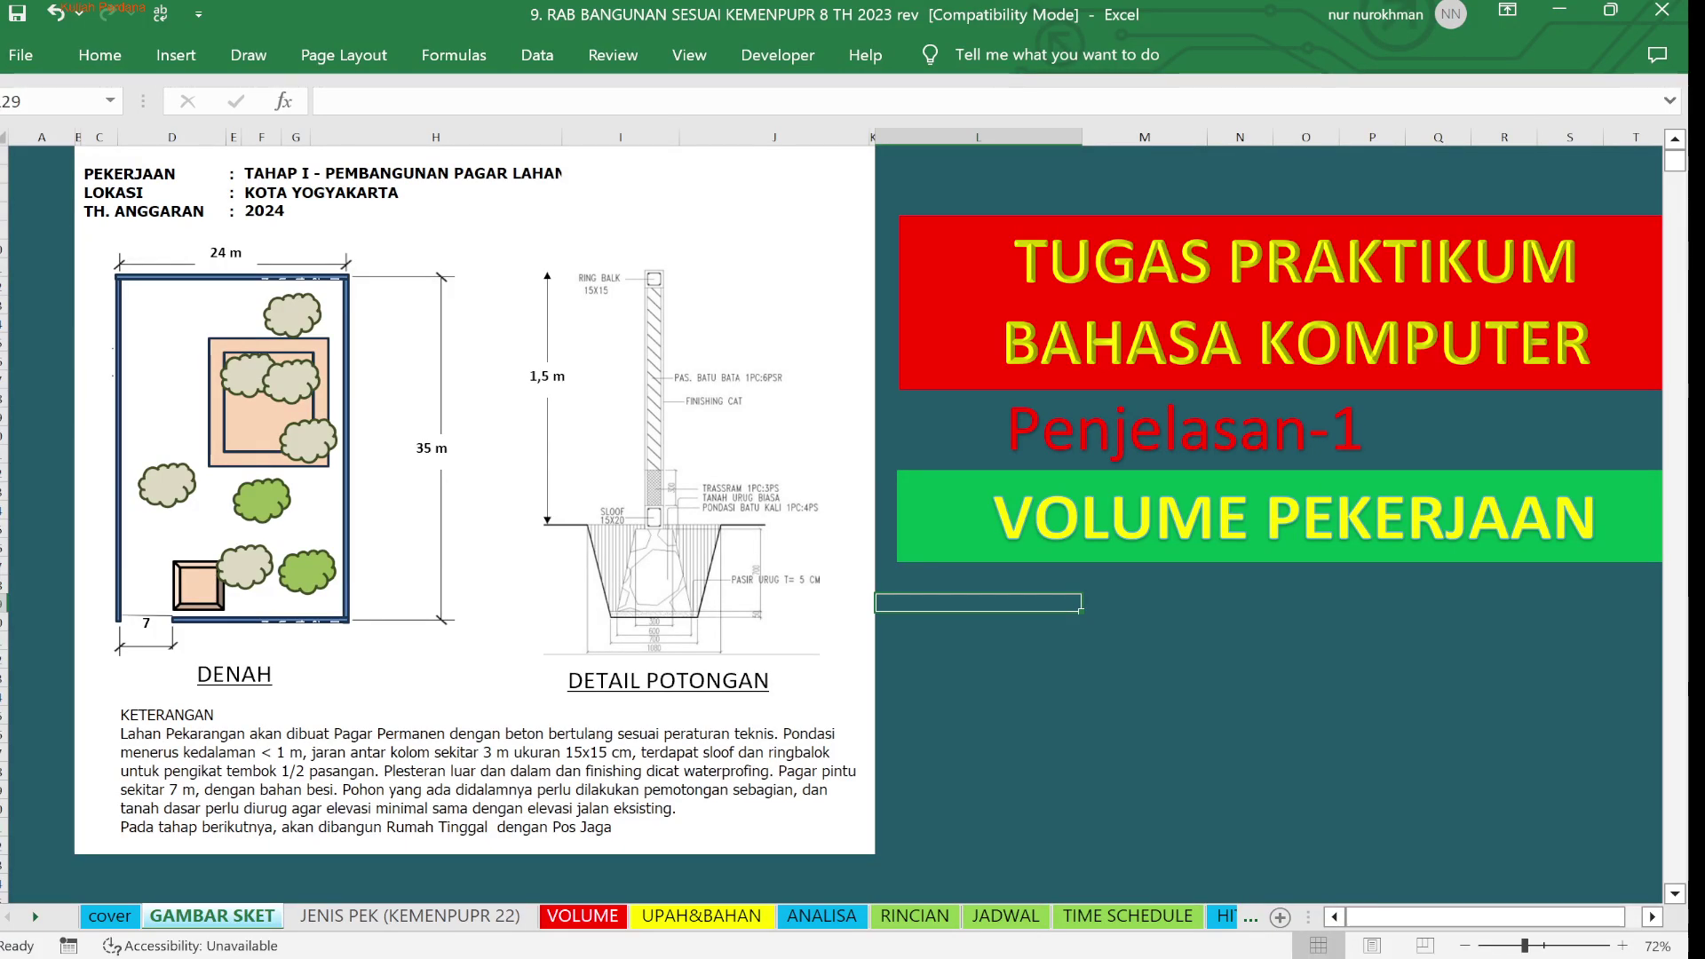
On the cover sheet, switch the group choice beside Pilih in H27 to KELOMPOK 2, followed by KELOMPOK 4
key("ctrl+Page_Up")
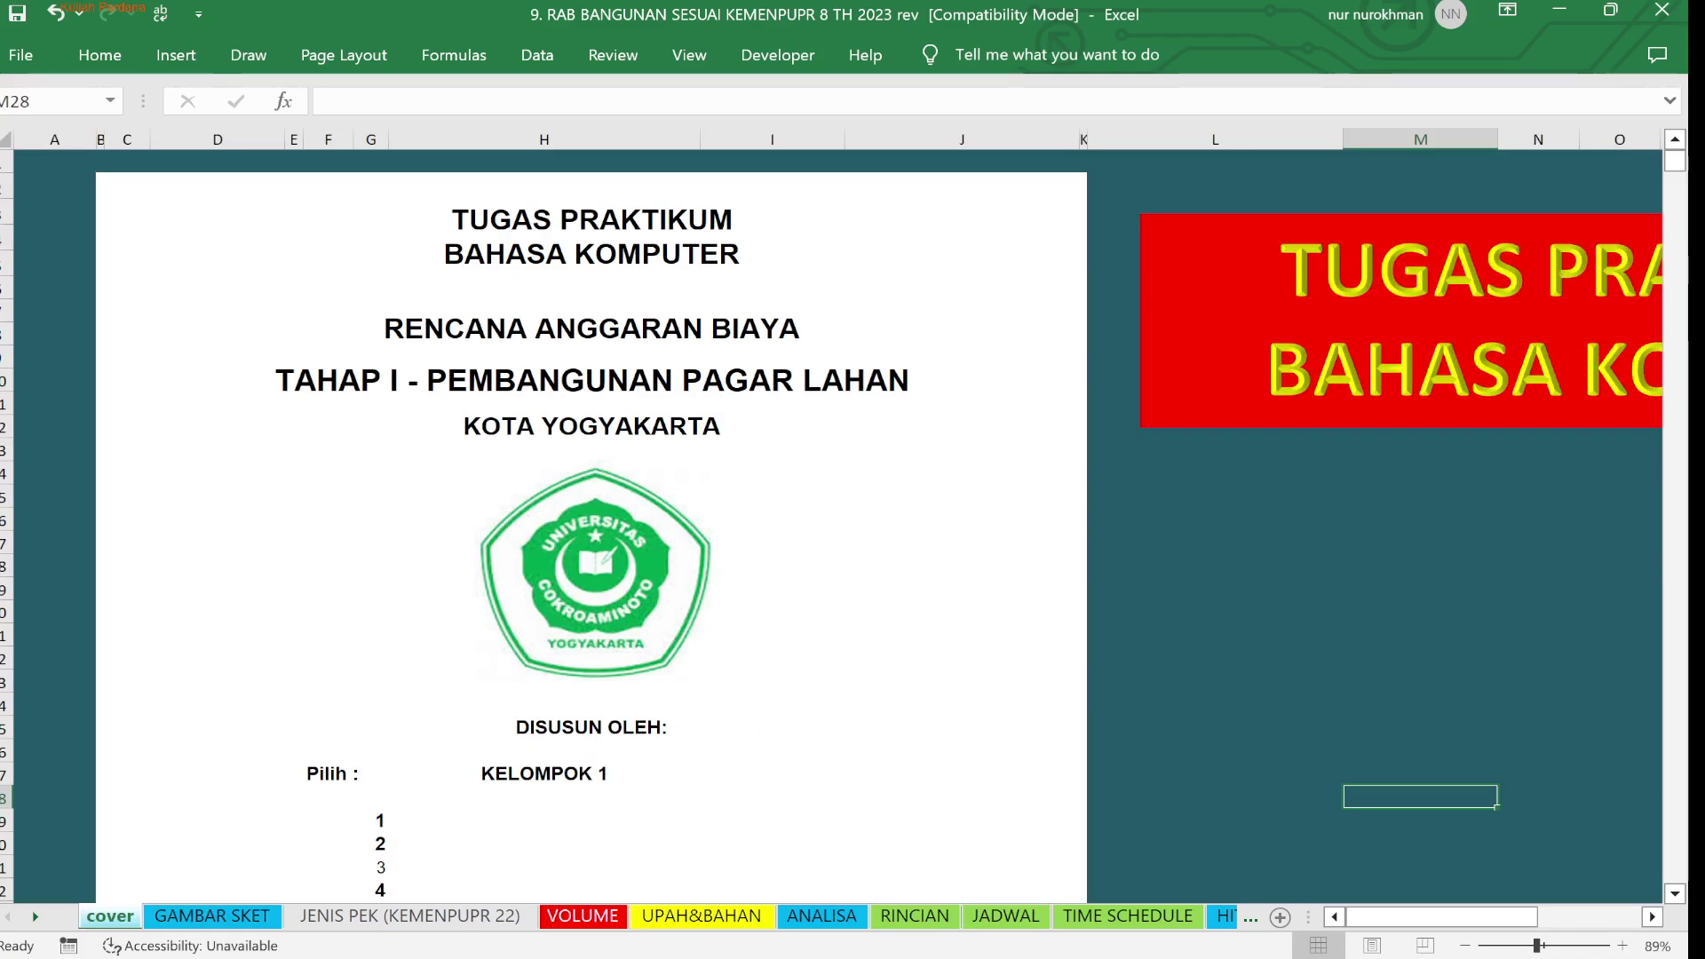
scroll(831, 515, "down", 3)
scroll(831, 515, "up", 4)
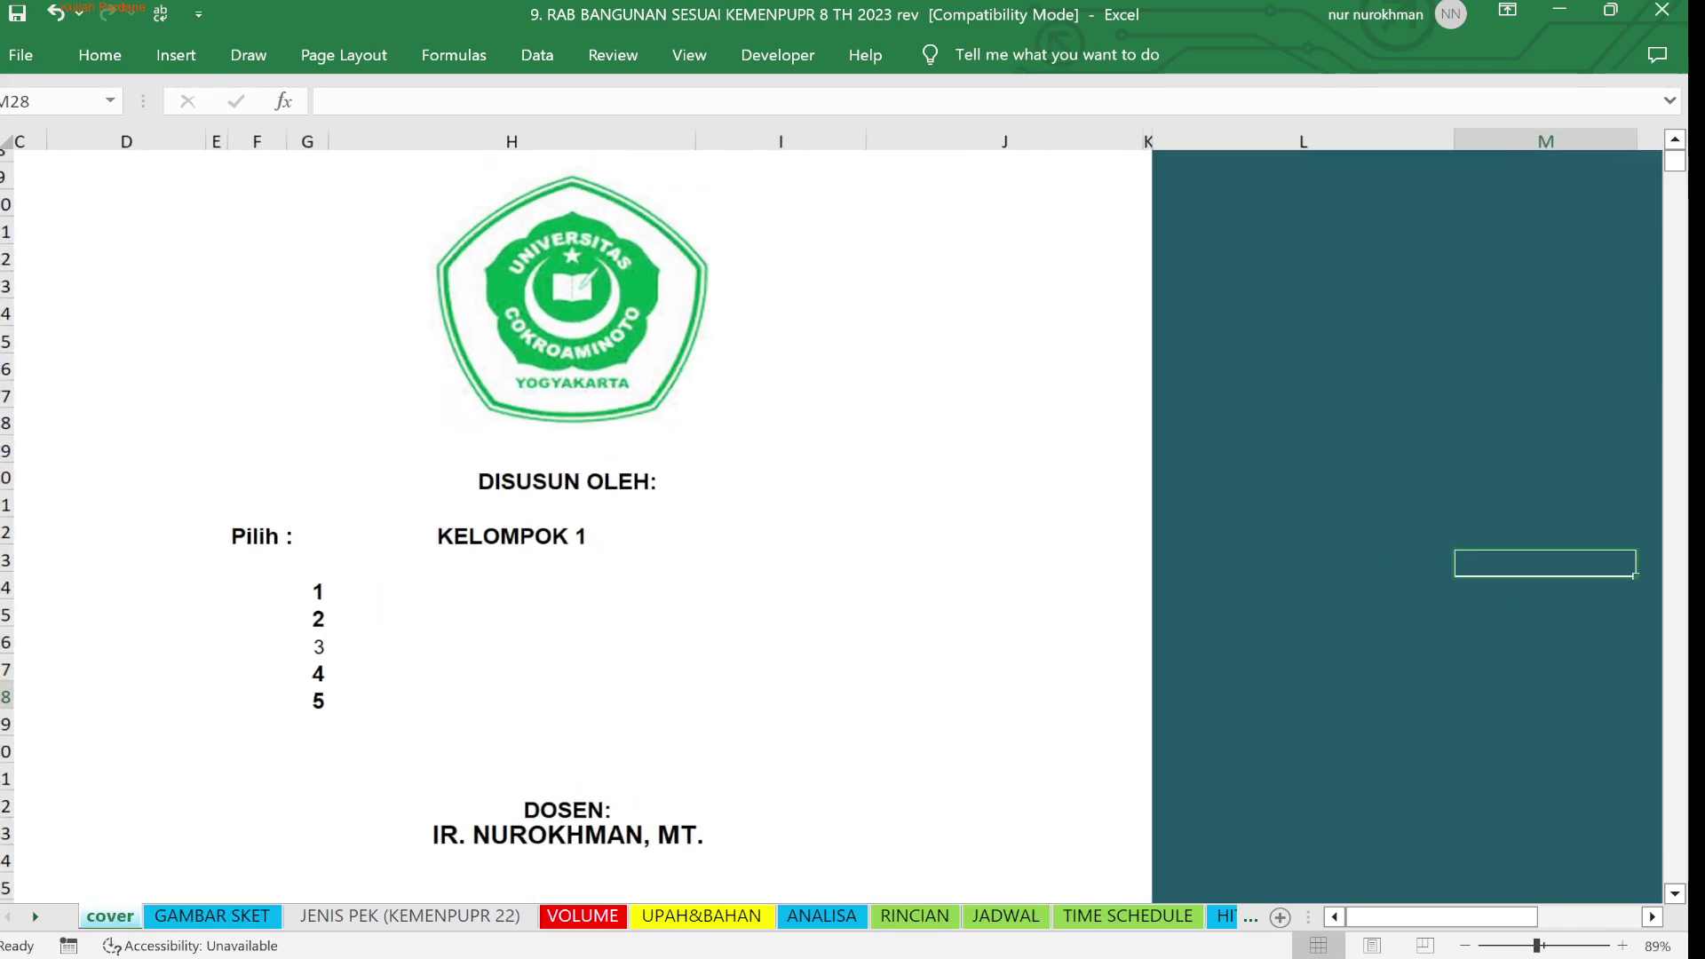
scroll(831, 515, "down", 3)
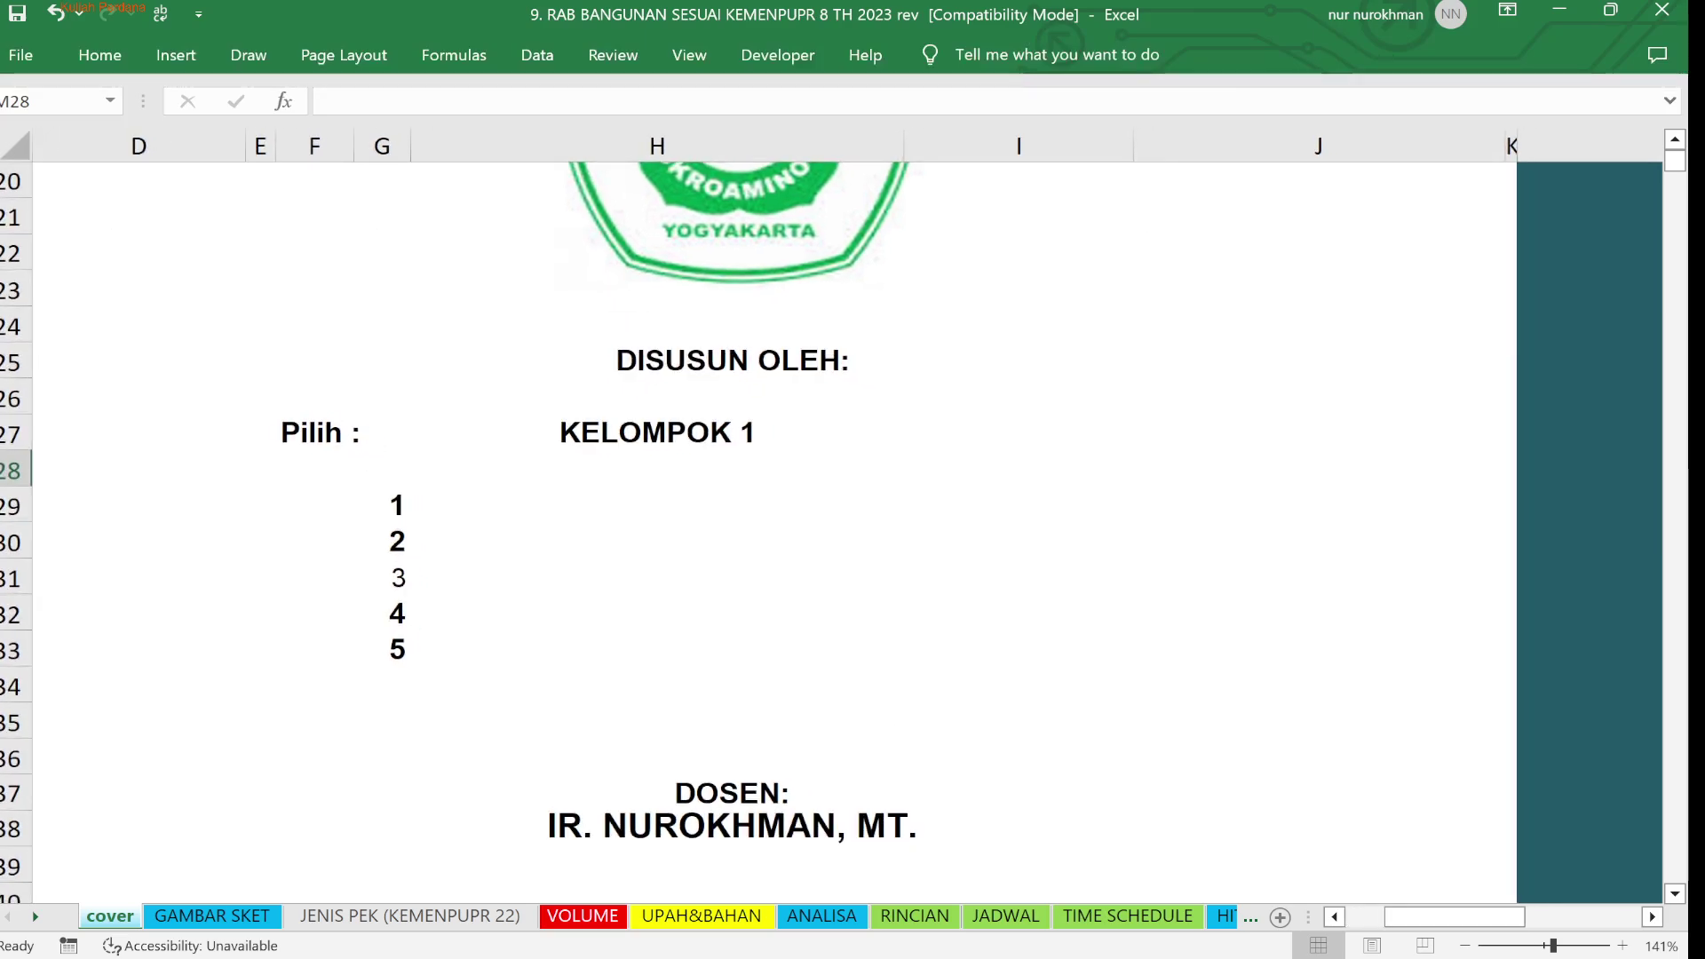
left_click(657, 433)
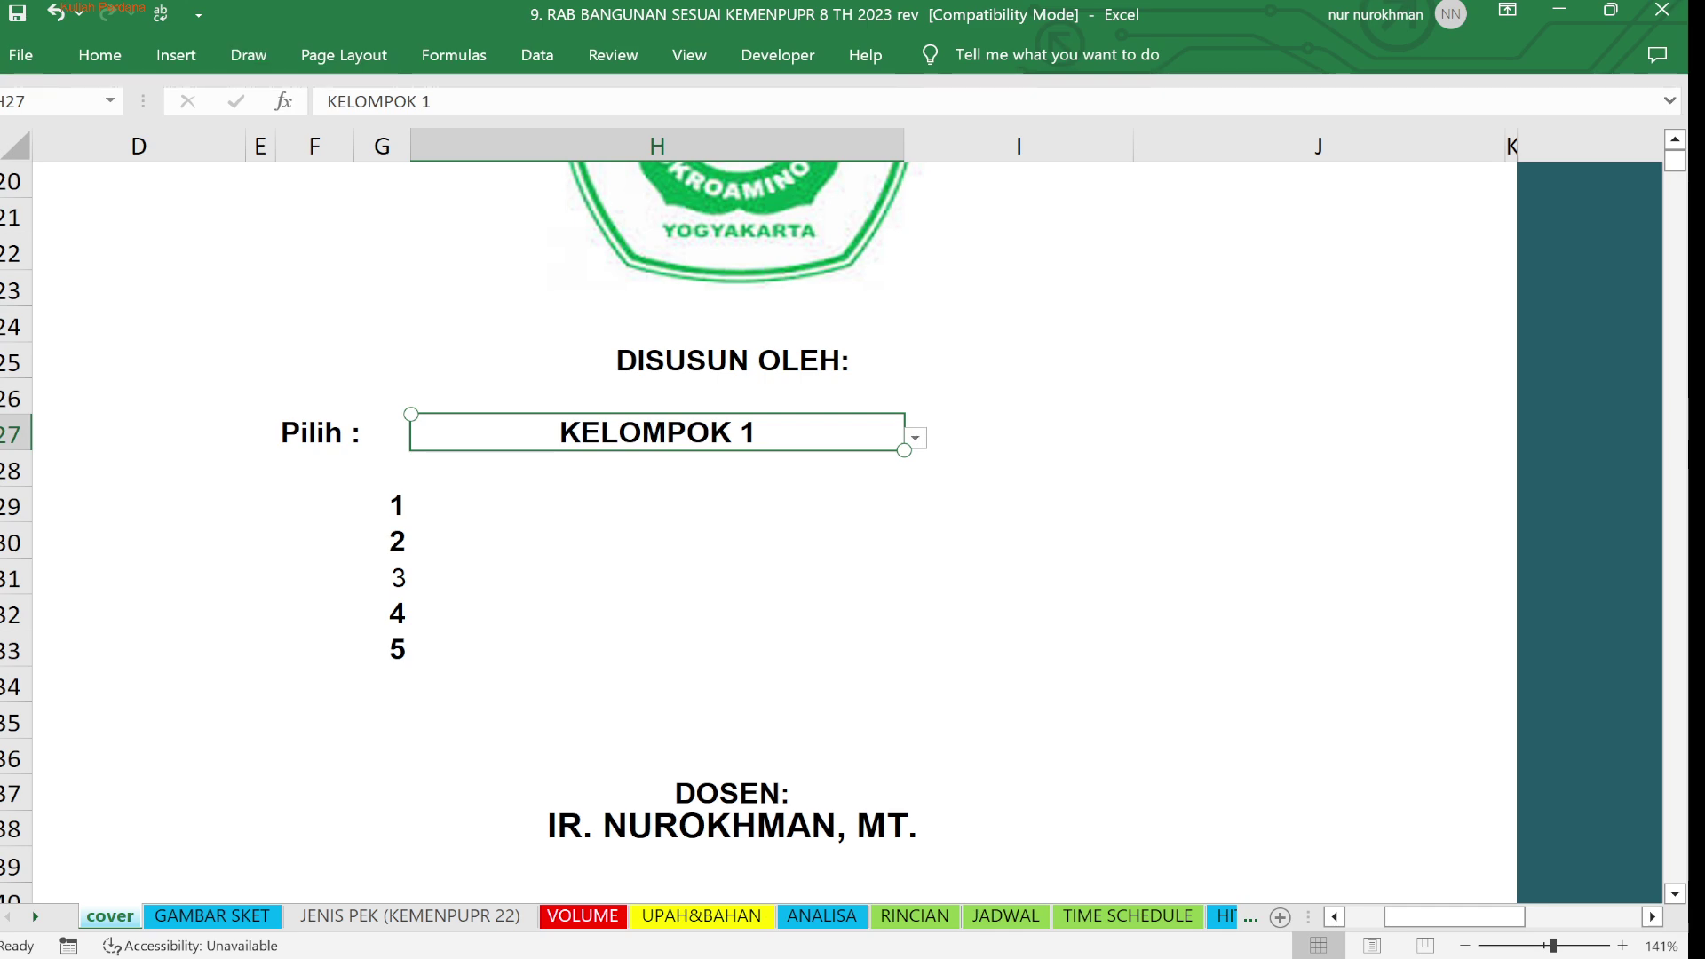
left_click(1018, 541)
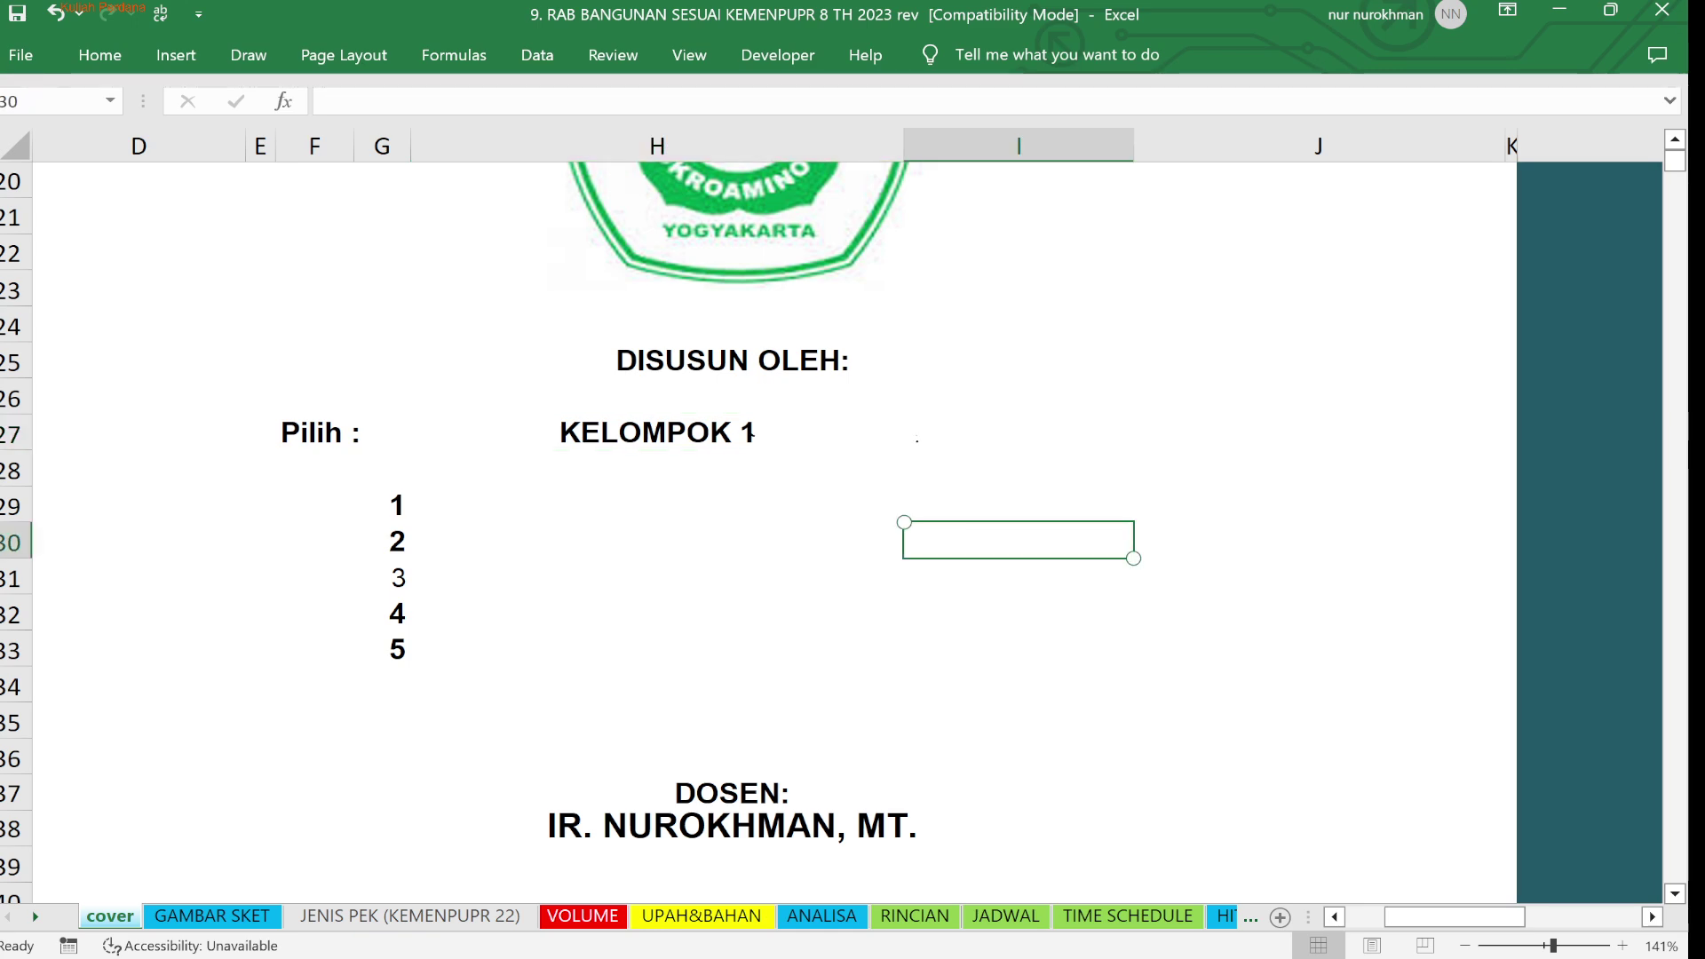
left_click(658, 433)
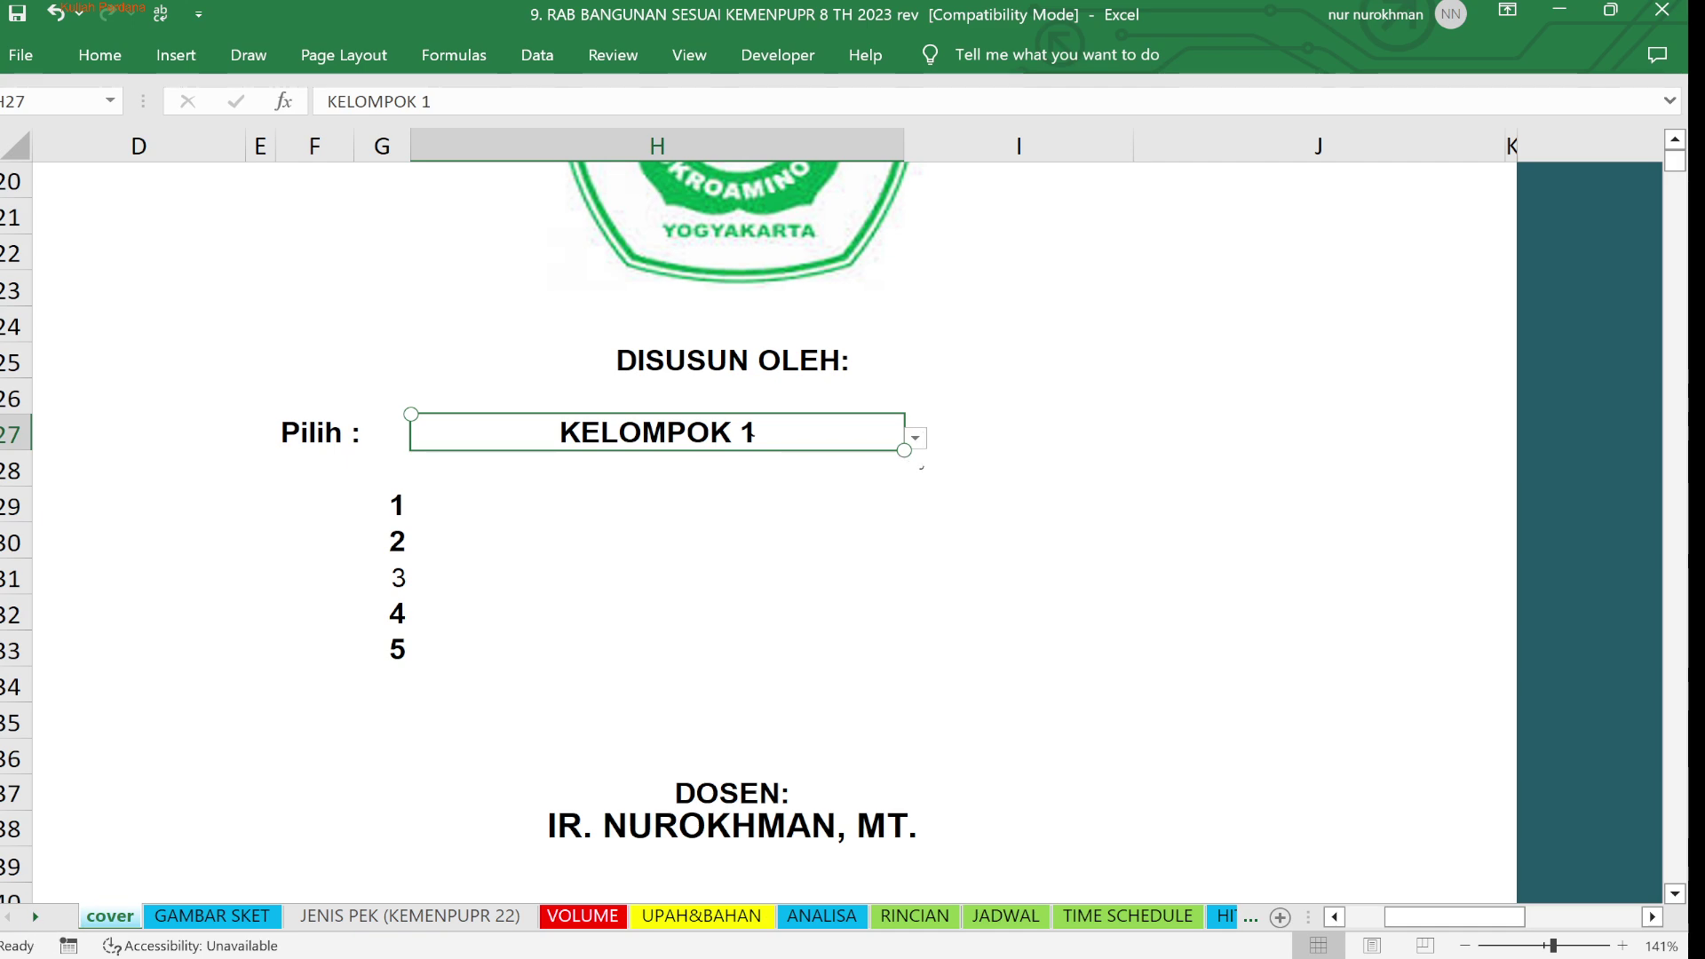
left_click(915, 437)
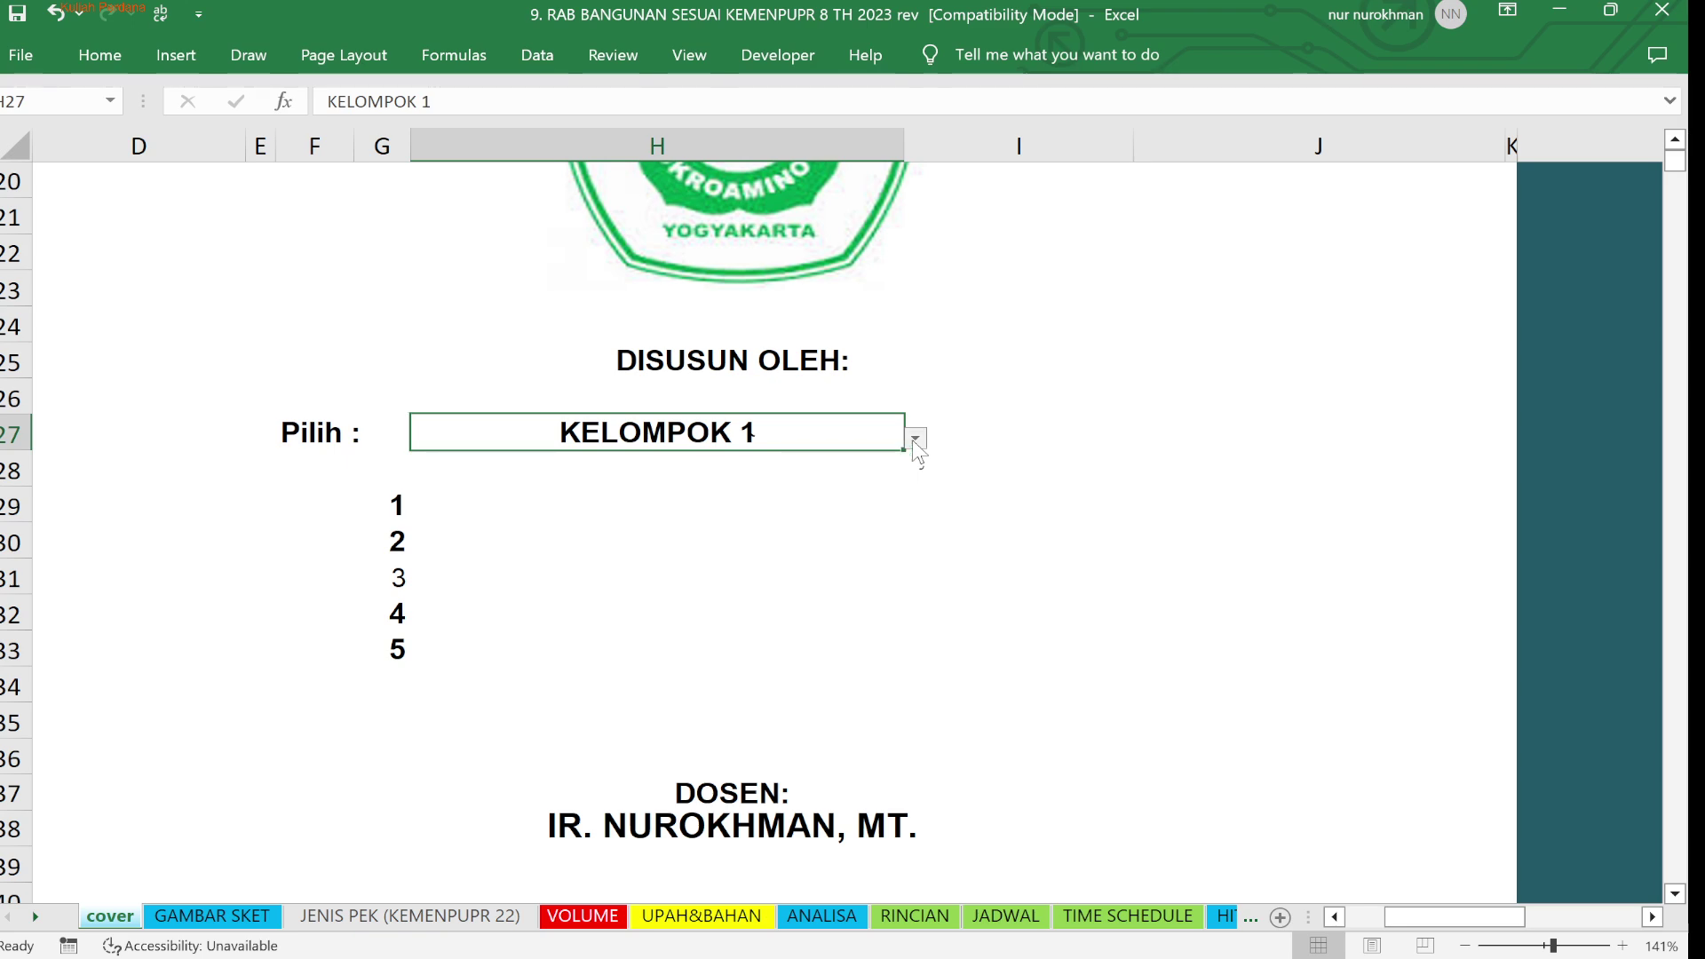
left_click(715, 499)
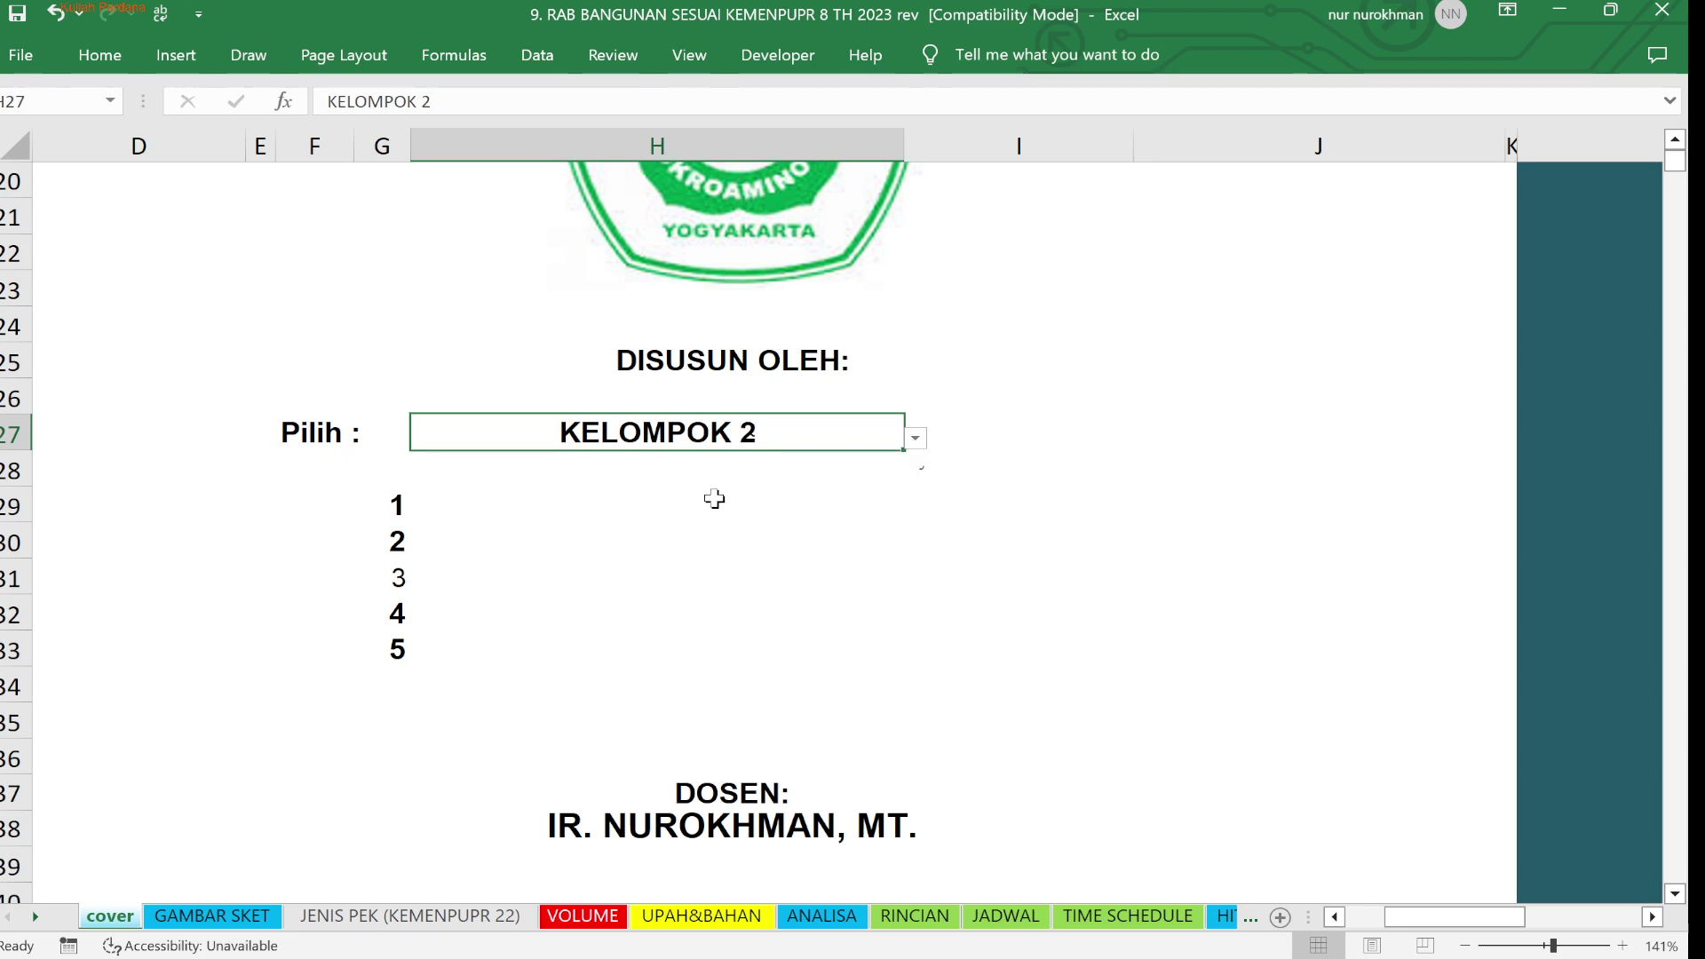
left_click(915, 438)
left_click(675, 538)
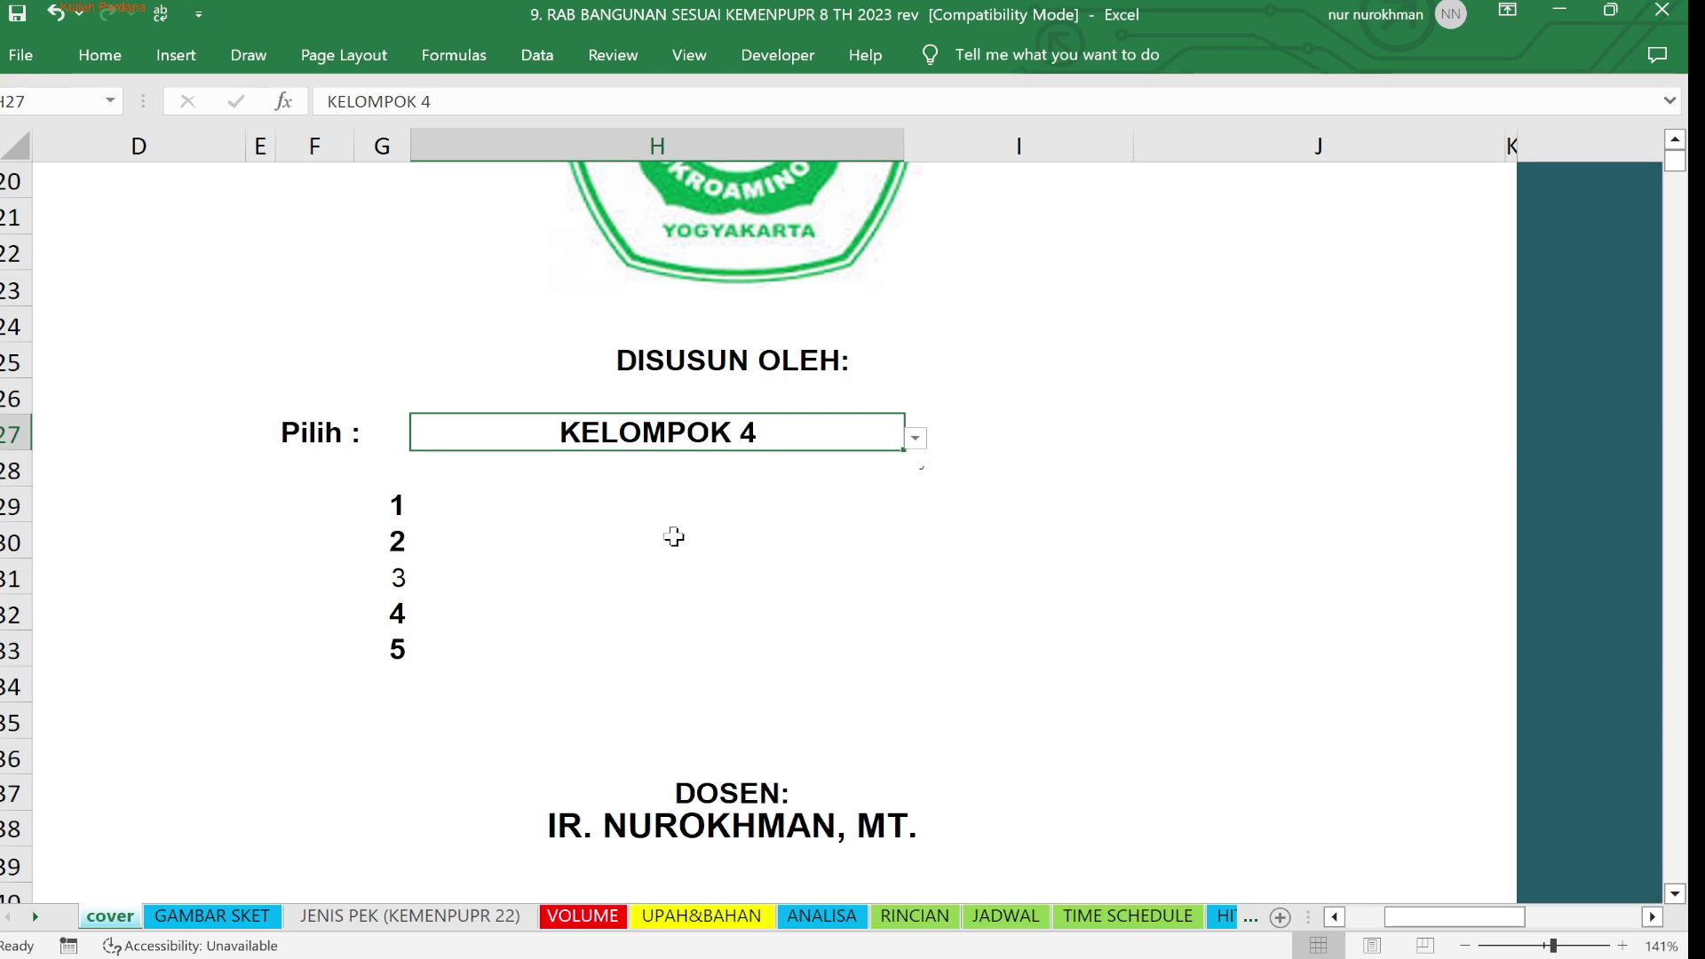
left_click(1023, 451)
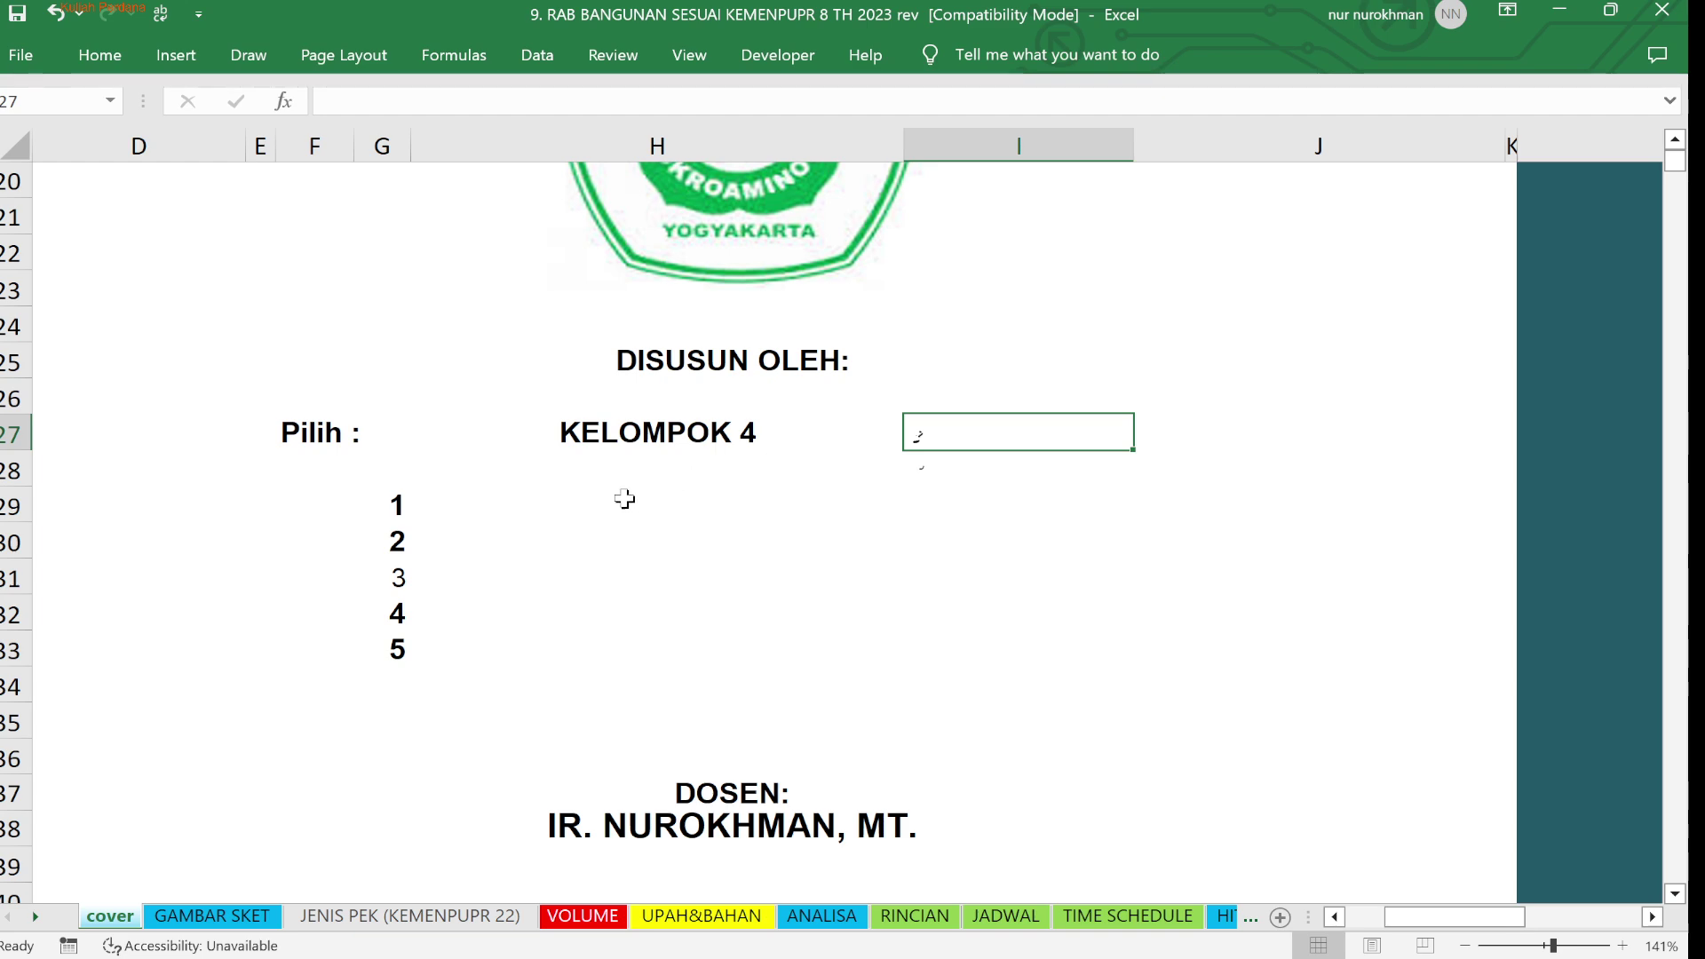
left_click(583, 503)
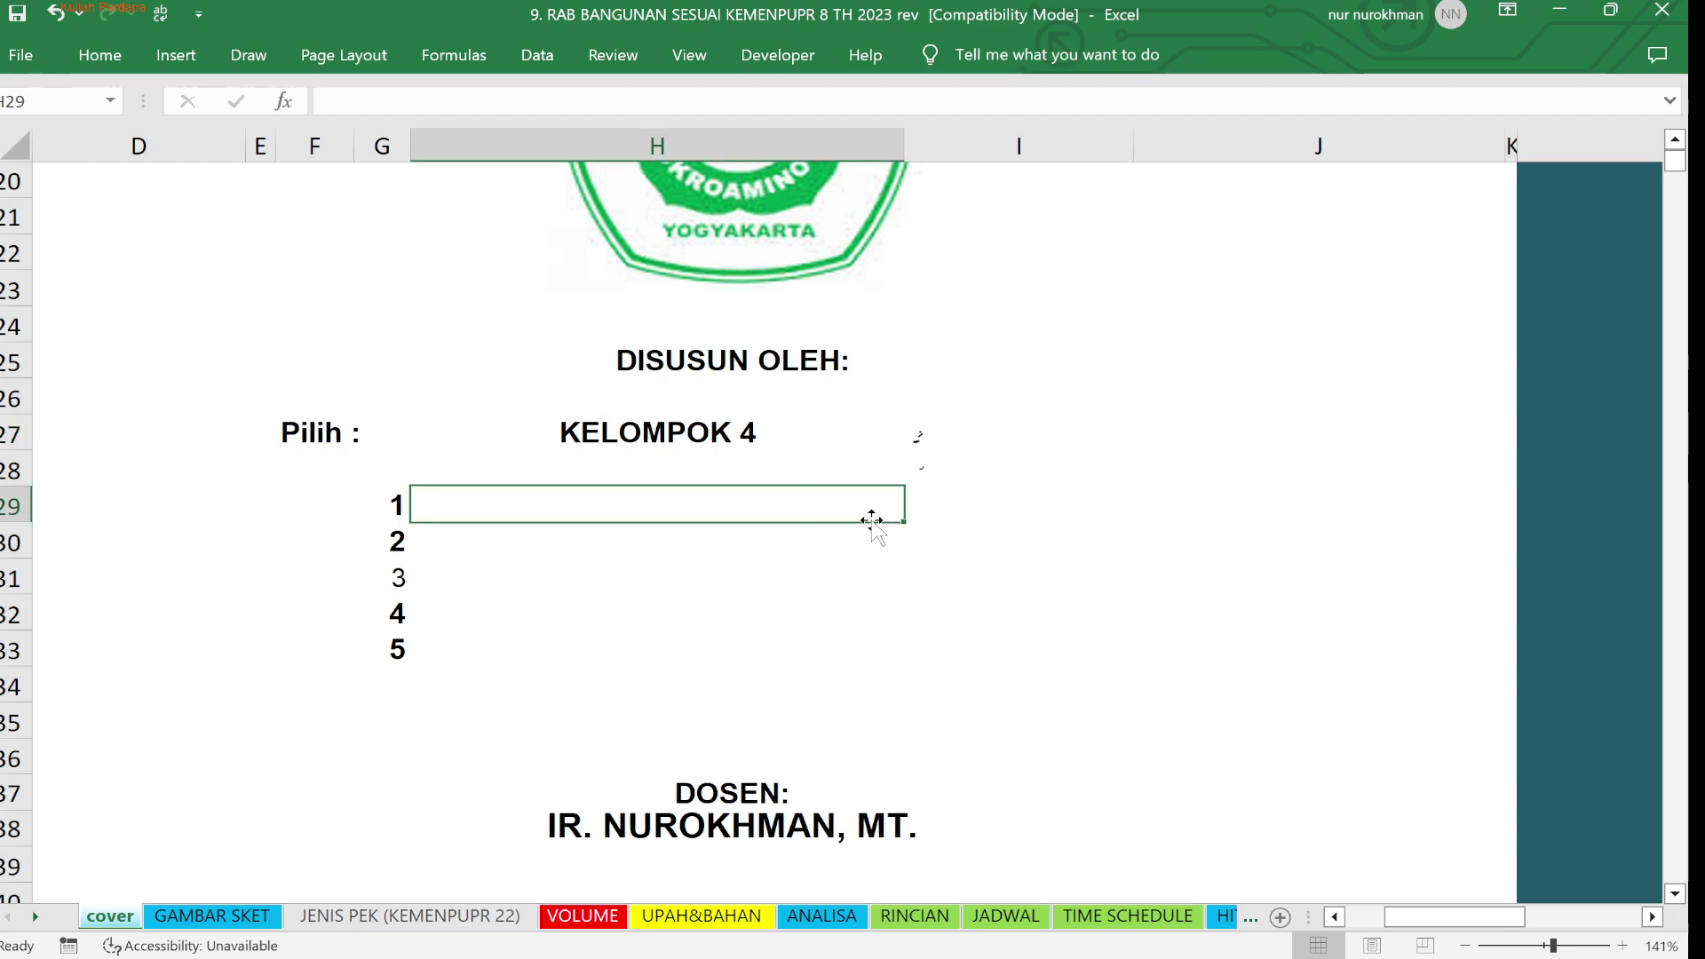
left_click(833, 552)
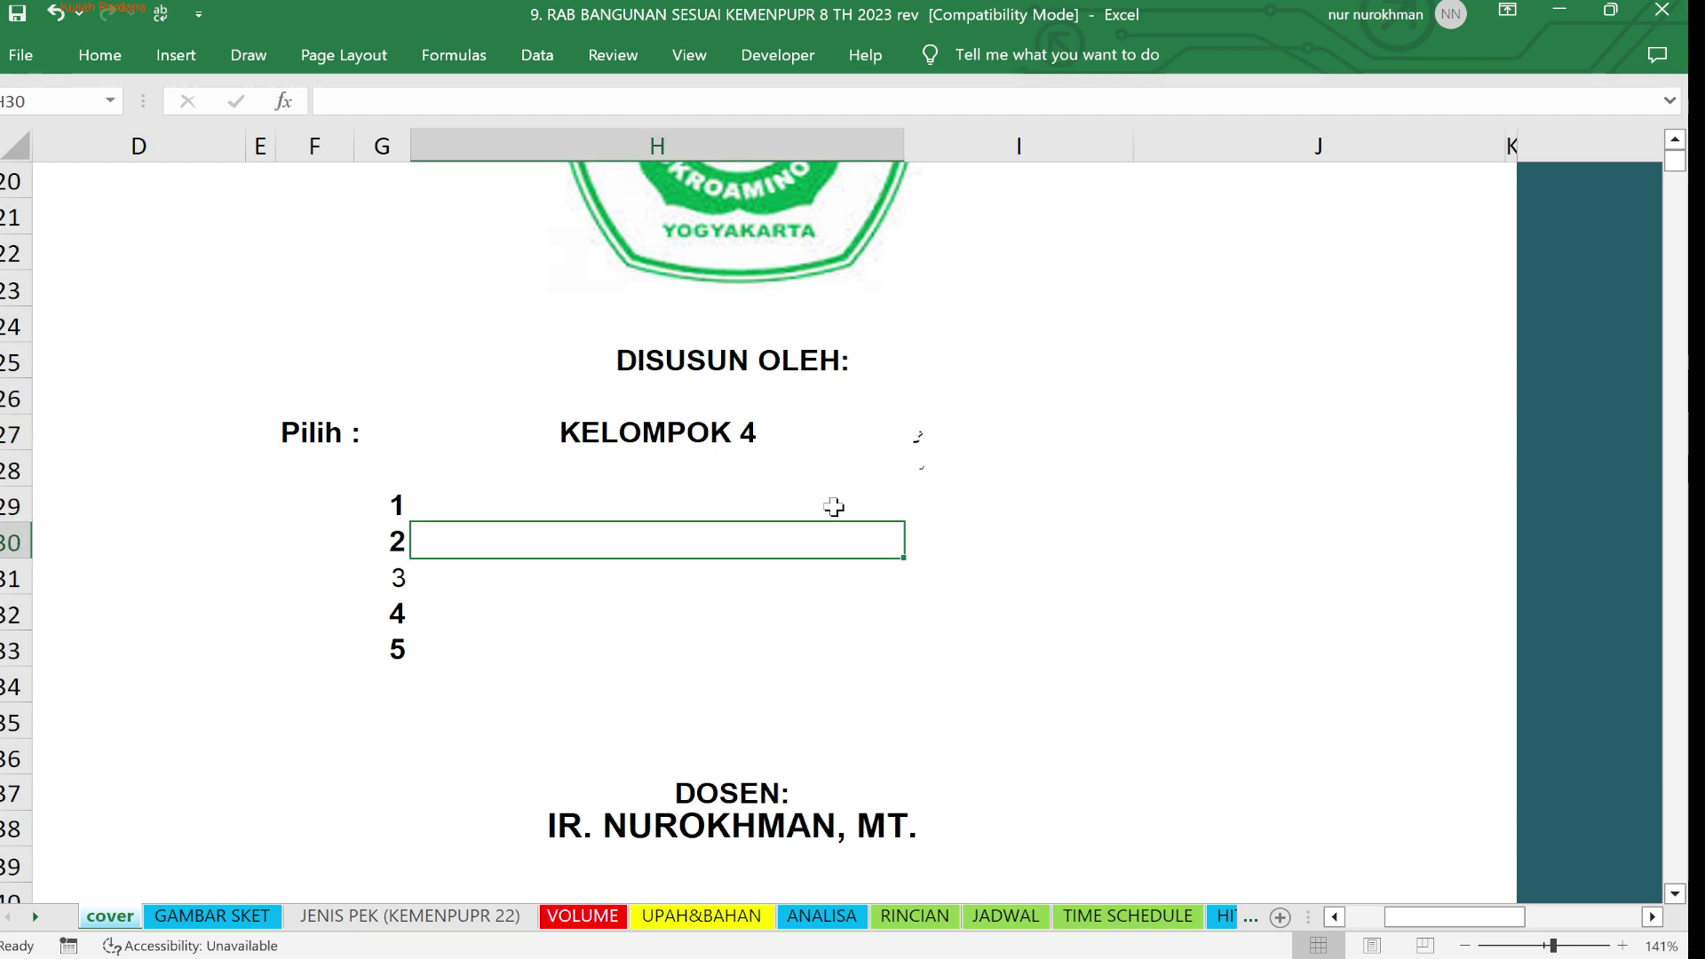
left_click(830, 502)
left_click(922, 504)
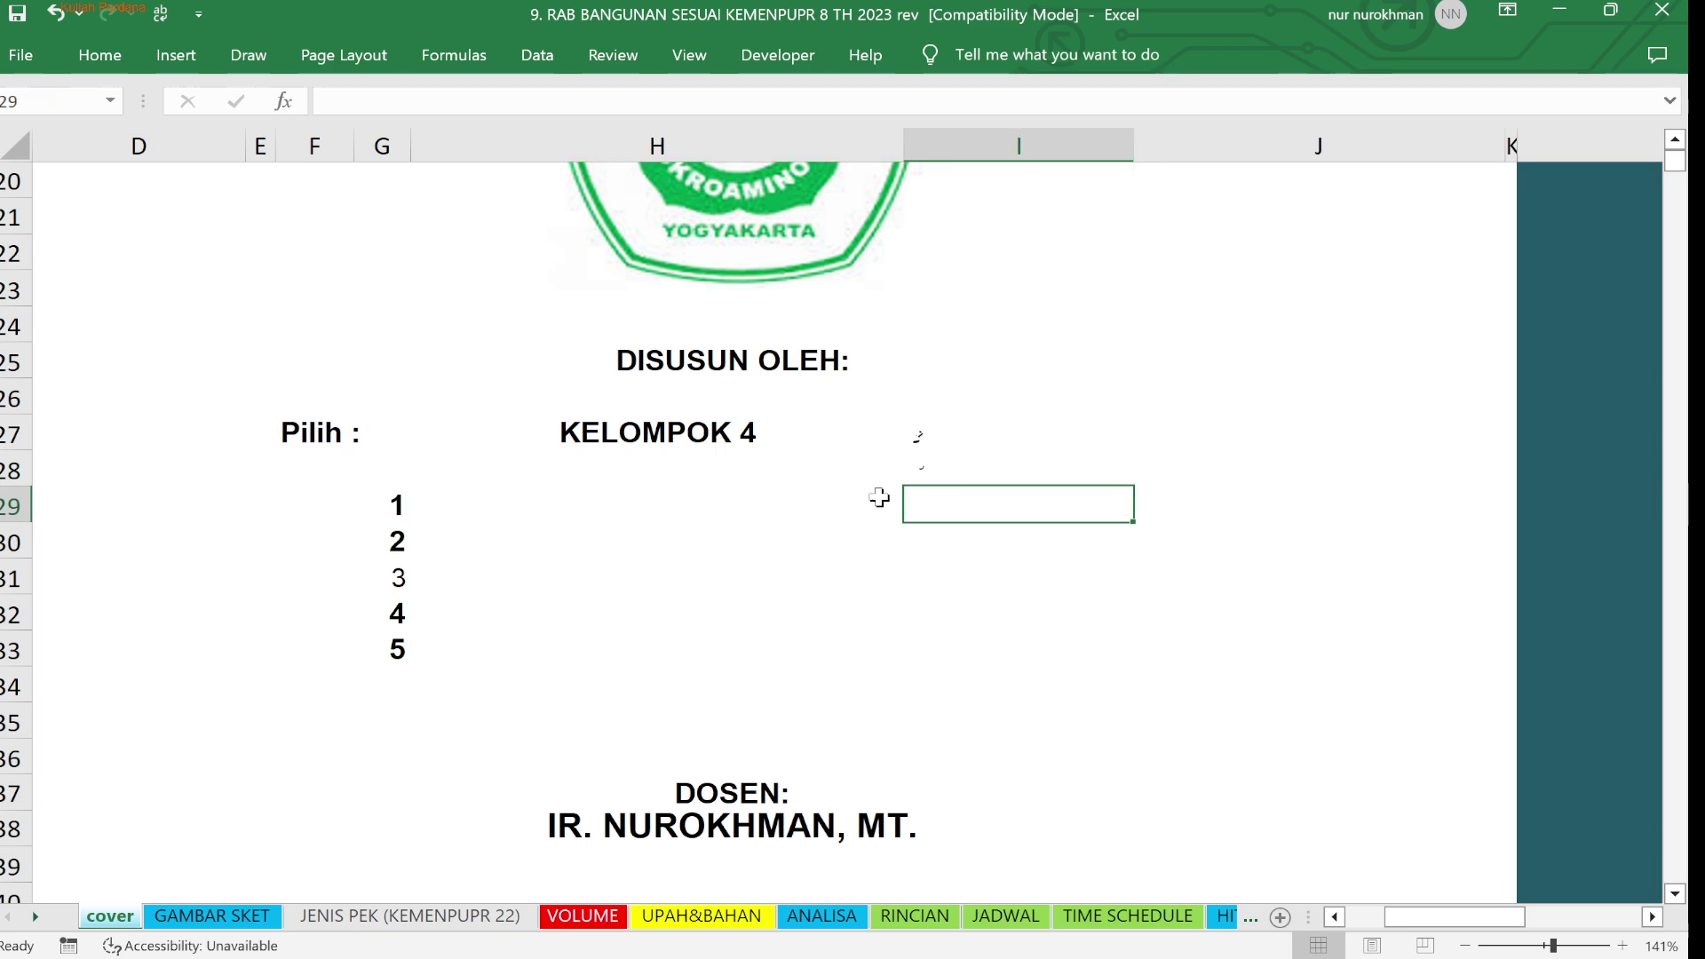
left_click(795, 504)
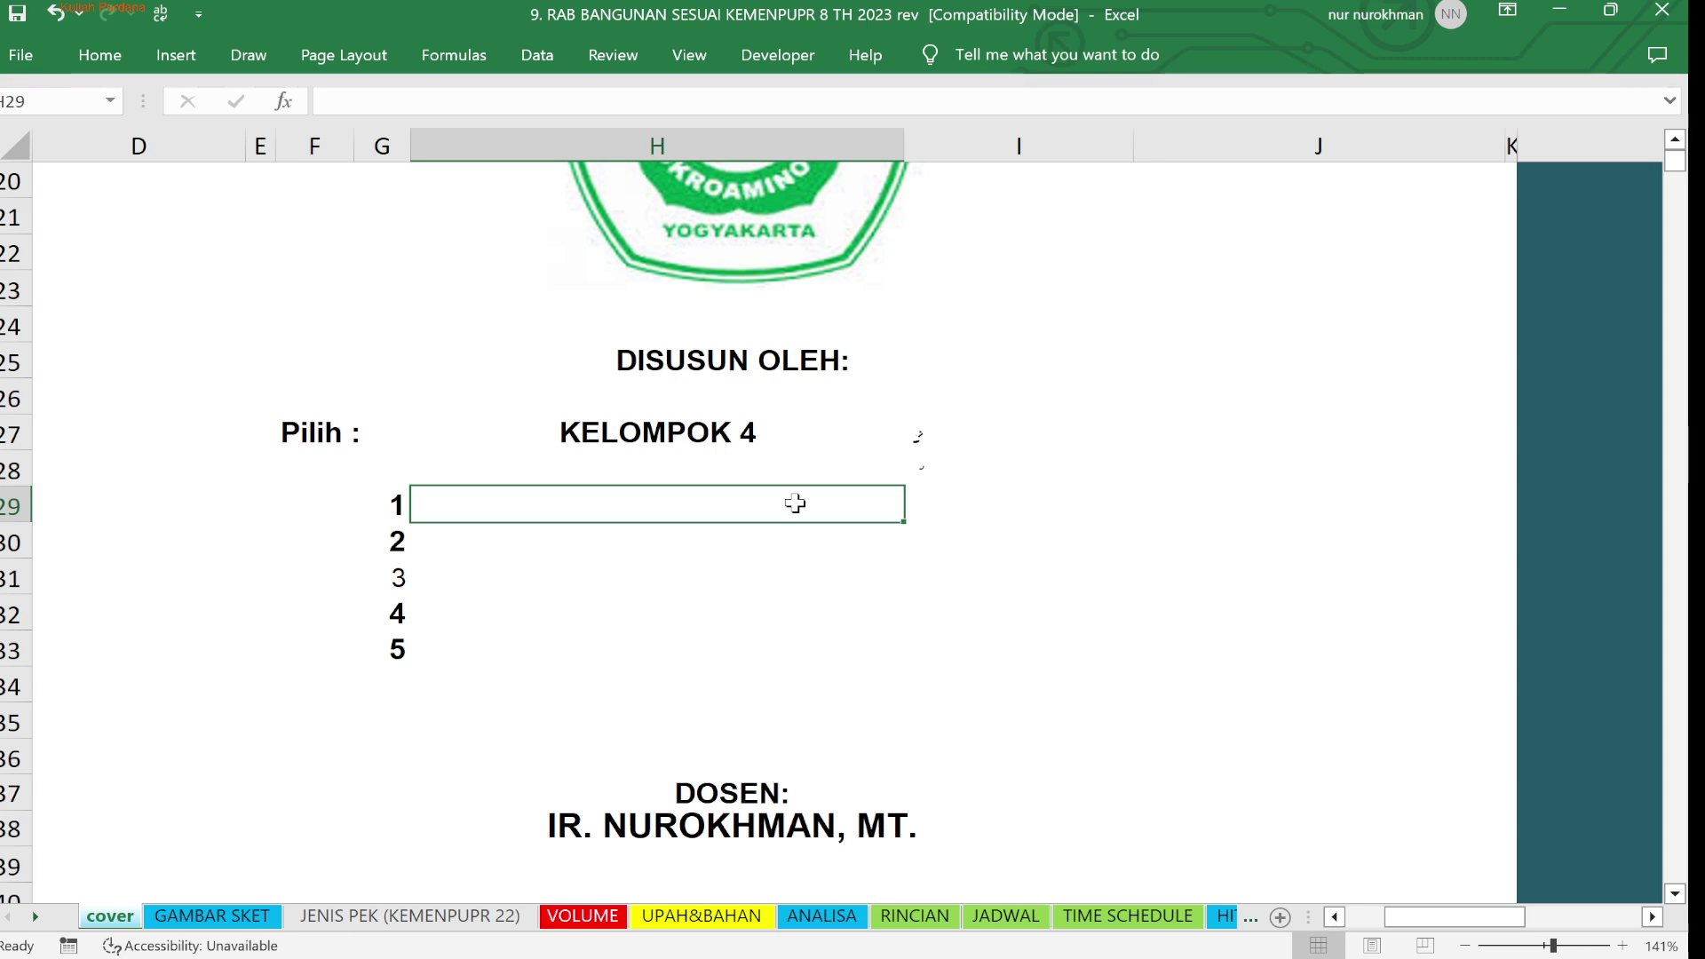
Open the Angk 23 sheet and inspect the student list from its header row, including the first NIM-NAMA-KELAS formula in G2
left_click(1226, 916)
left_click(1227, 917)
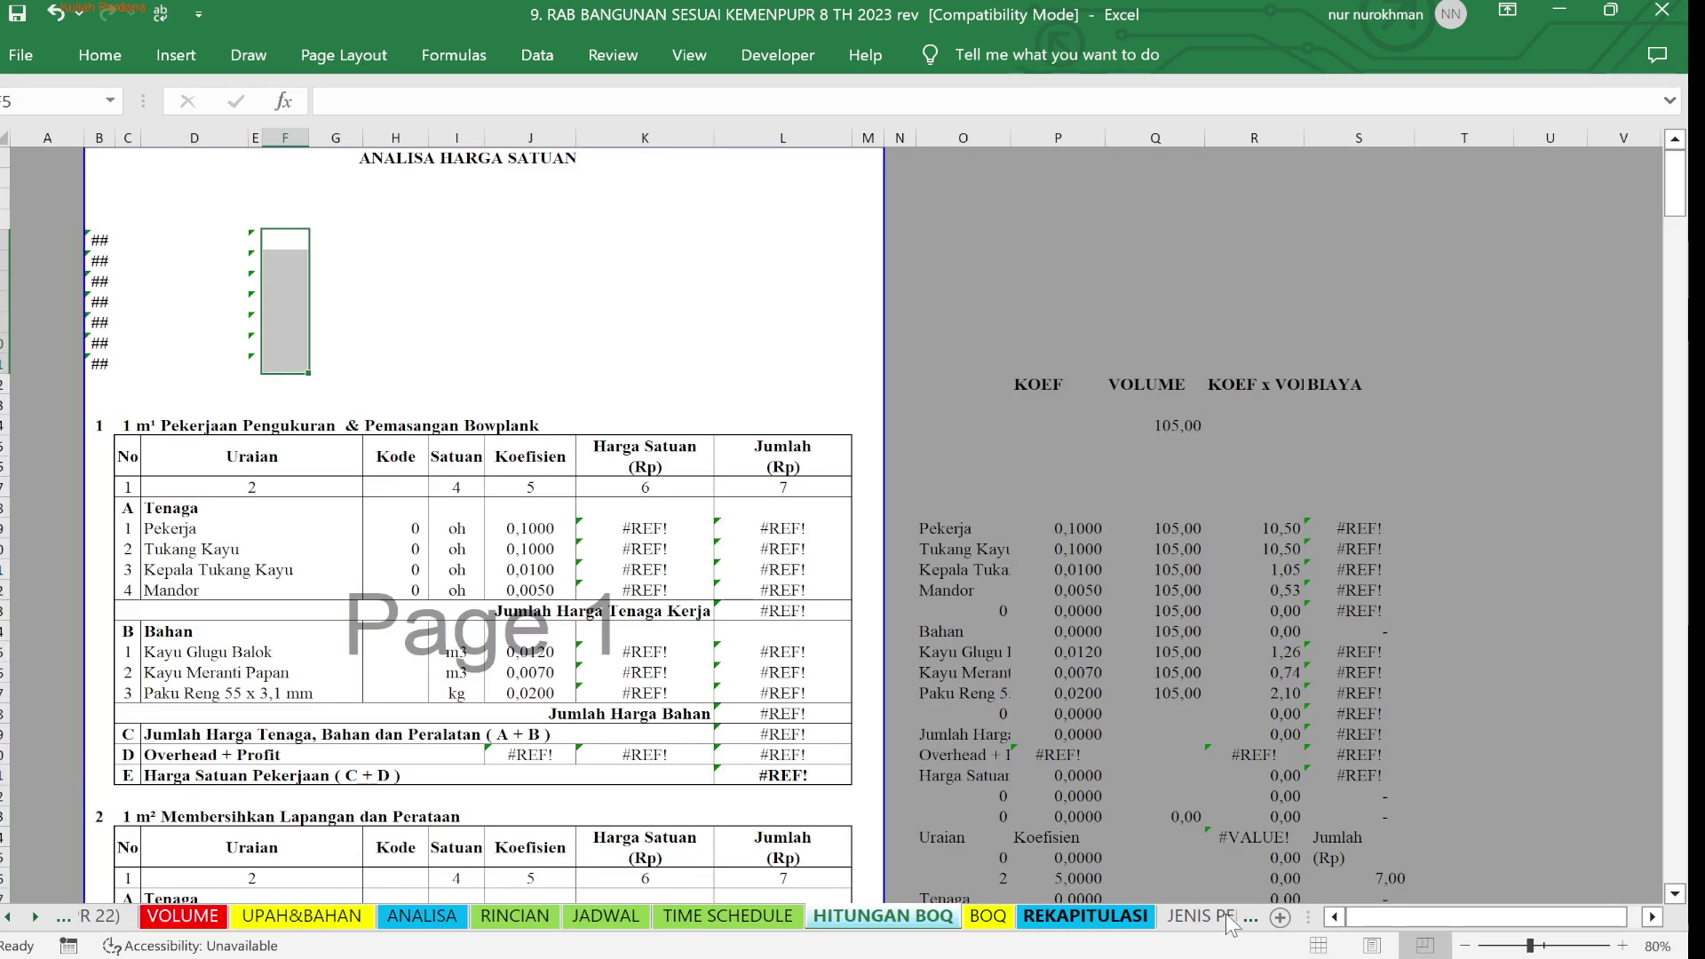
left_click(1225, 917)
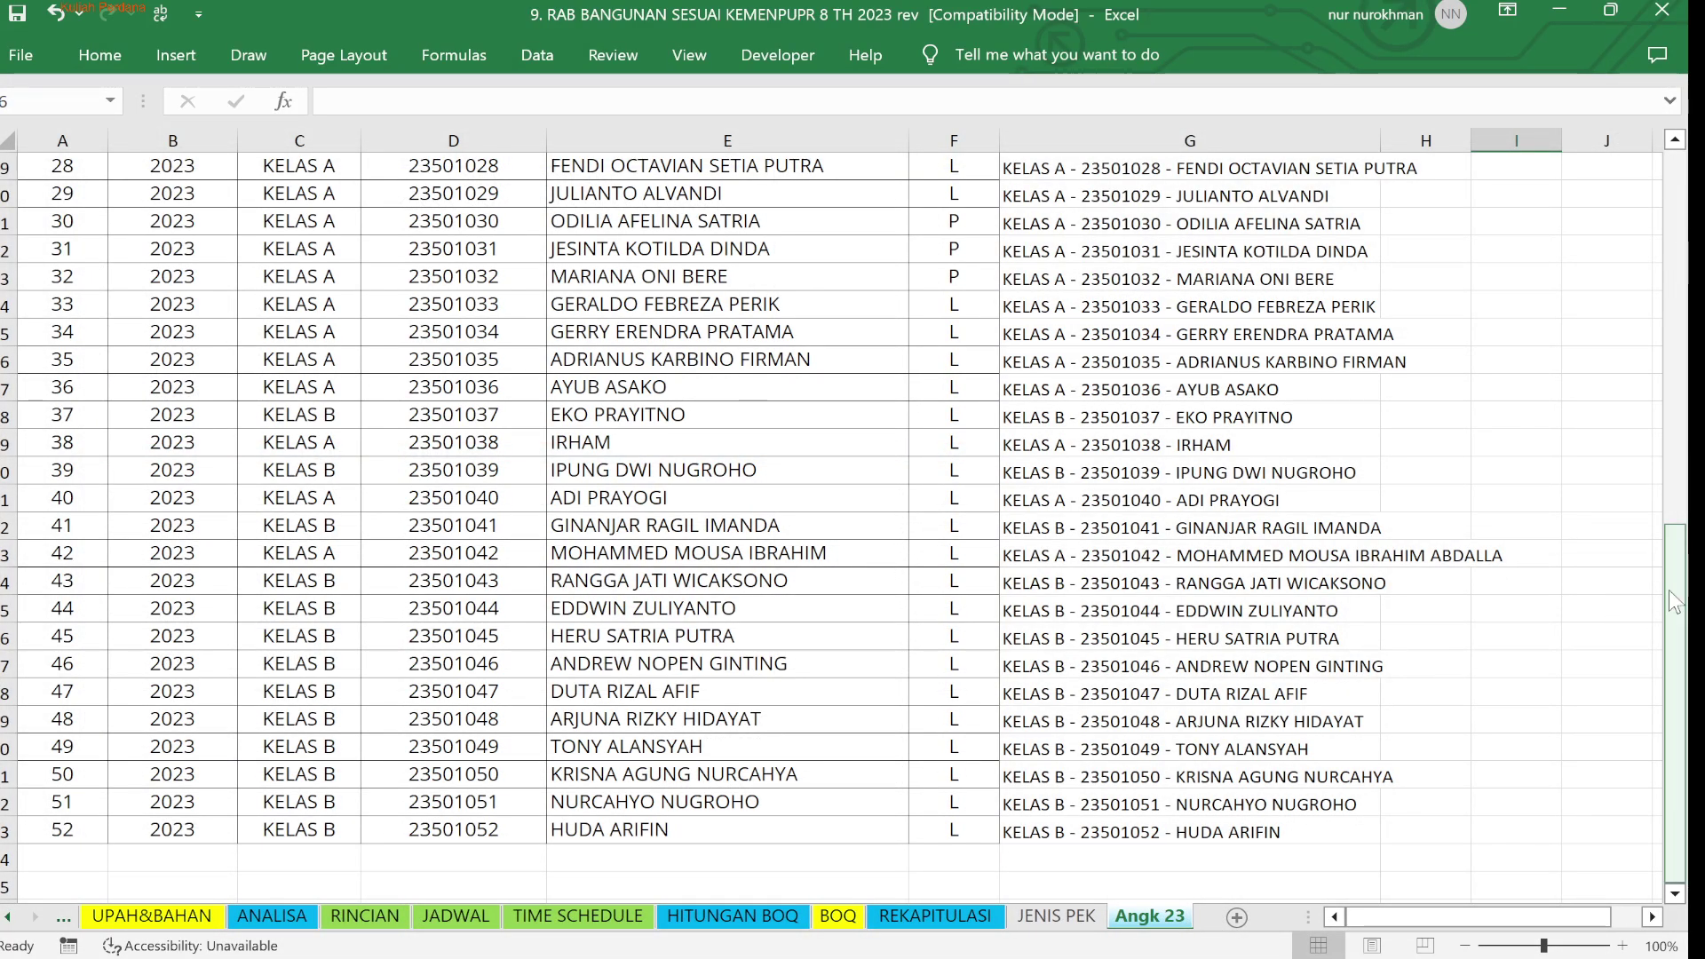
left_click_drag(1675, 612, 1671, 175)
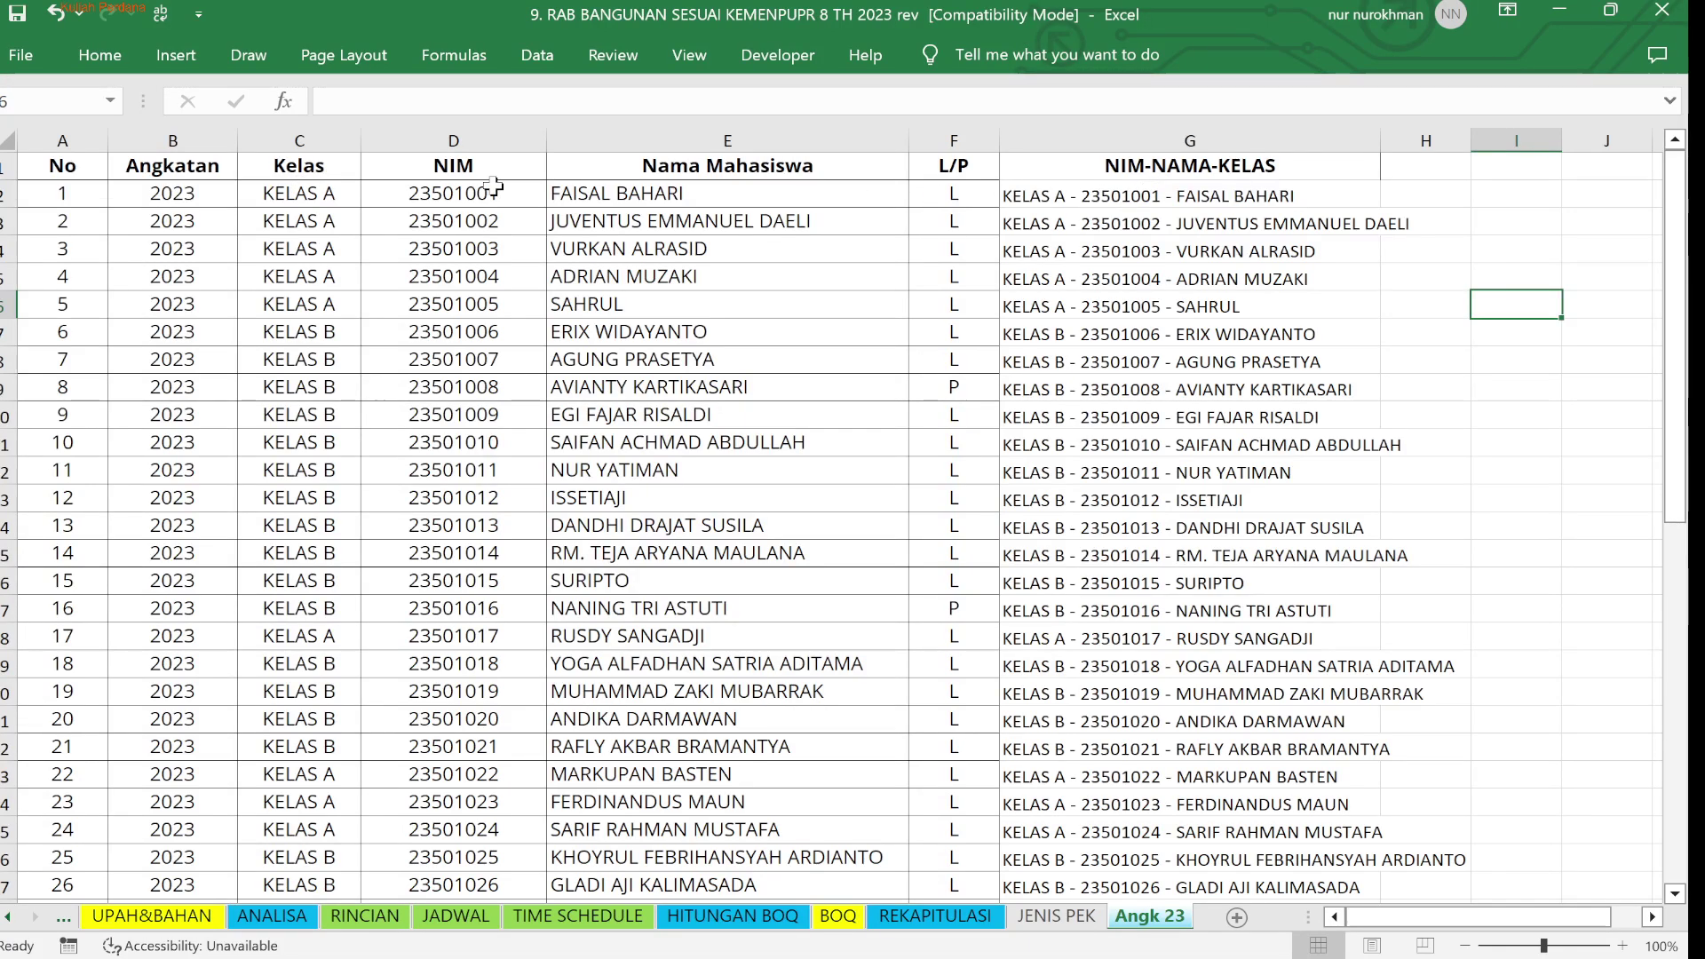
left_click(1163, 202)
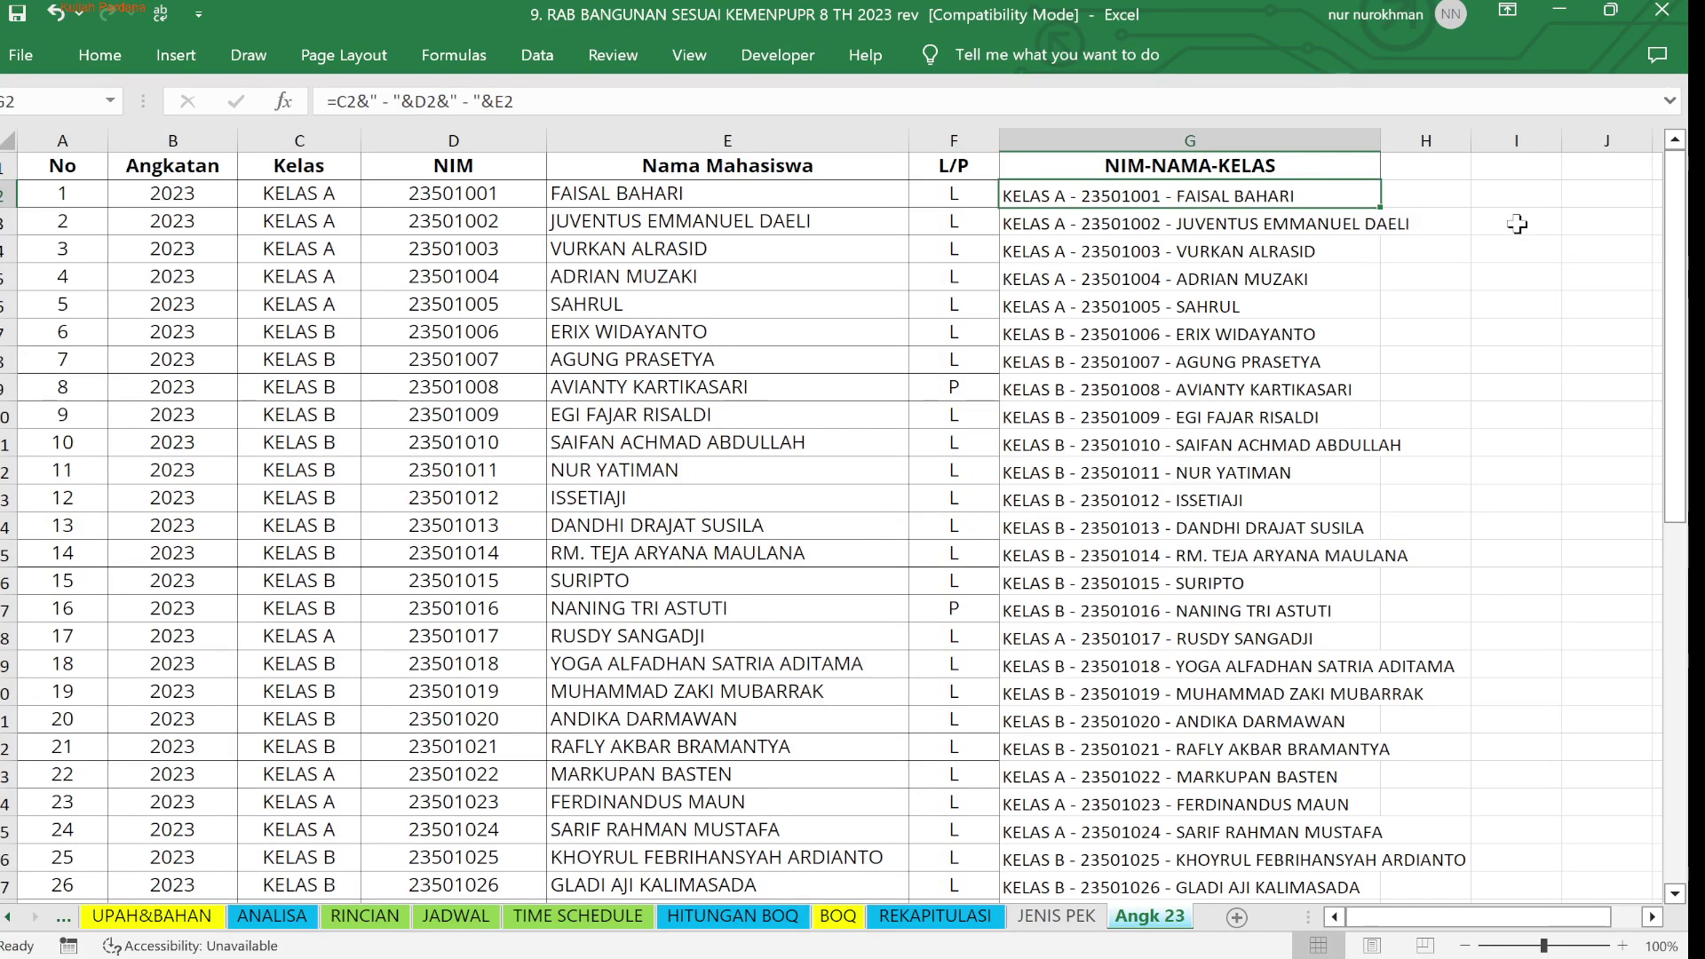
Clear the formula from cell G2 under NIM-NAMA-KELAS
scroll(1517, 224, "up", 5, "ctrl")
scroll(844, 520, "down", 3)
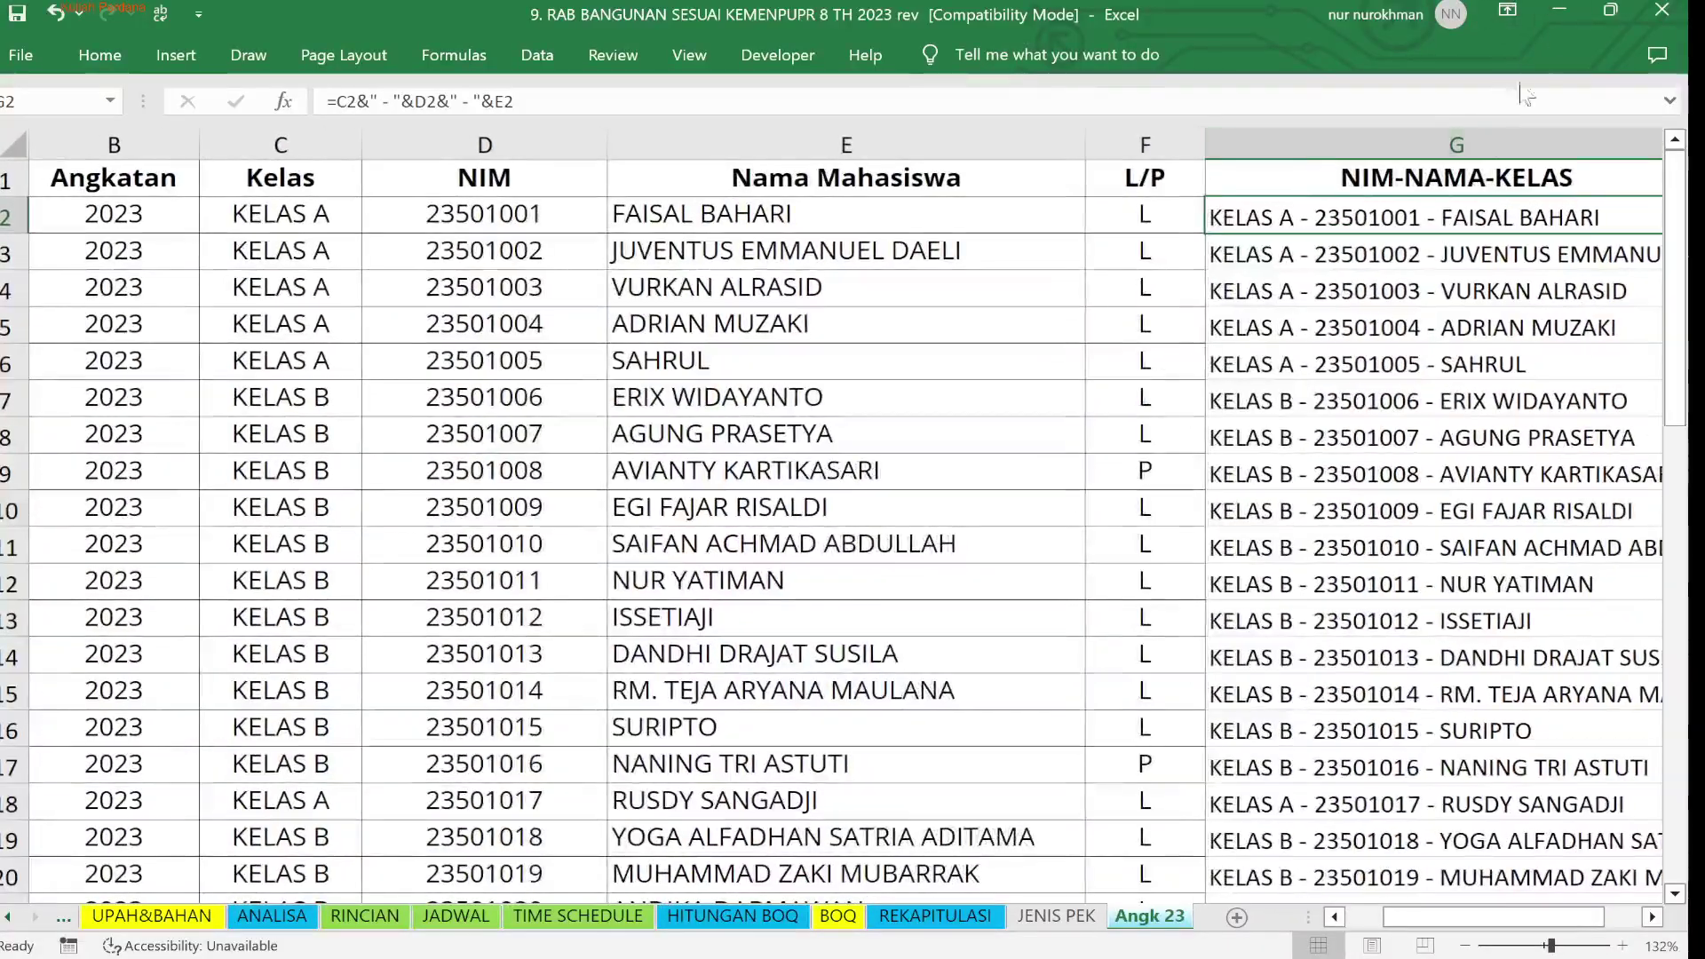
key("Delete")
scroll(1351, 184, "right", 3)
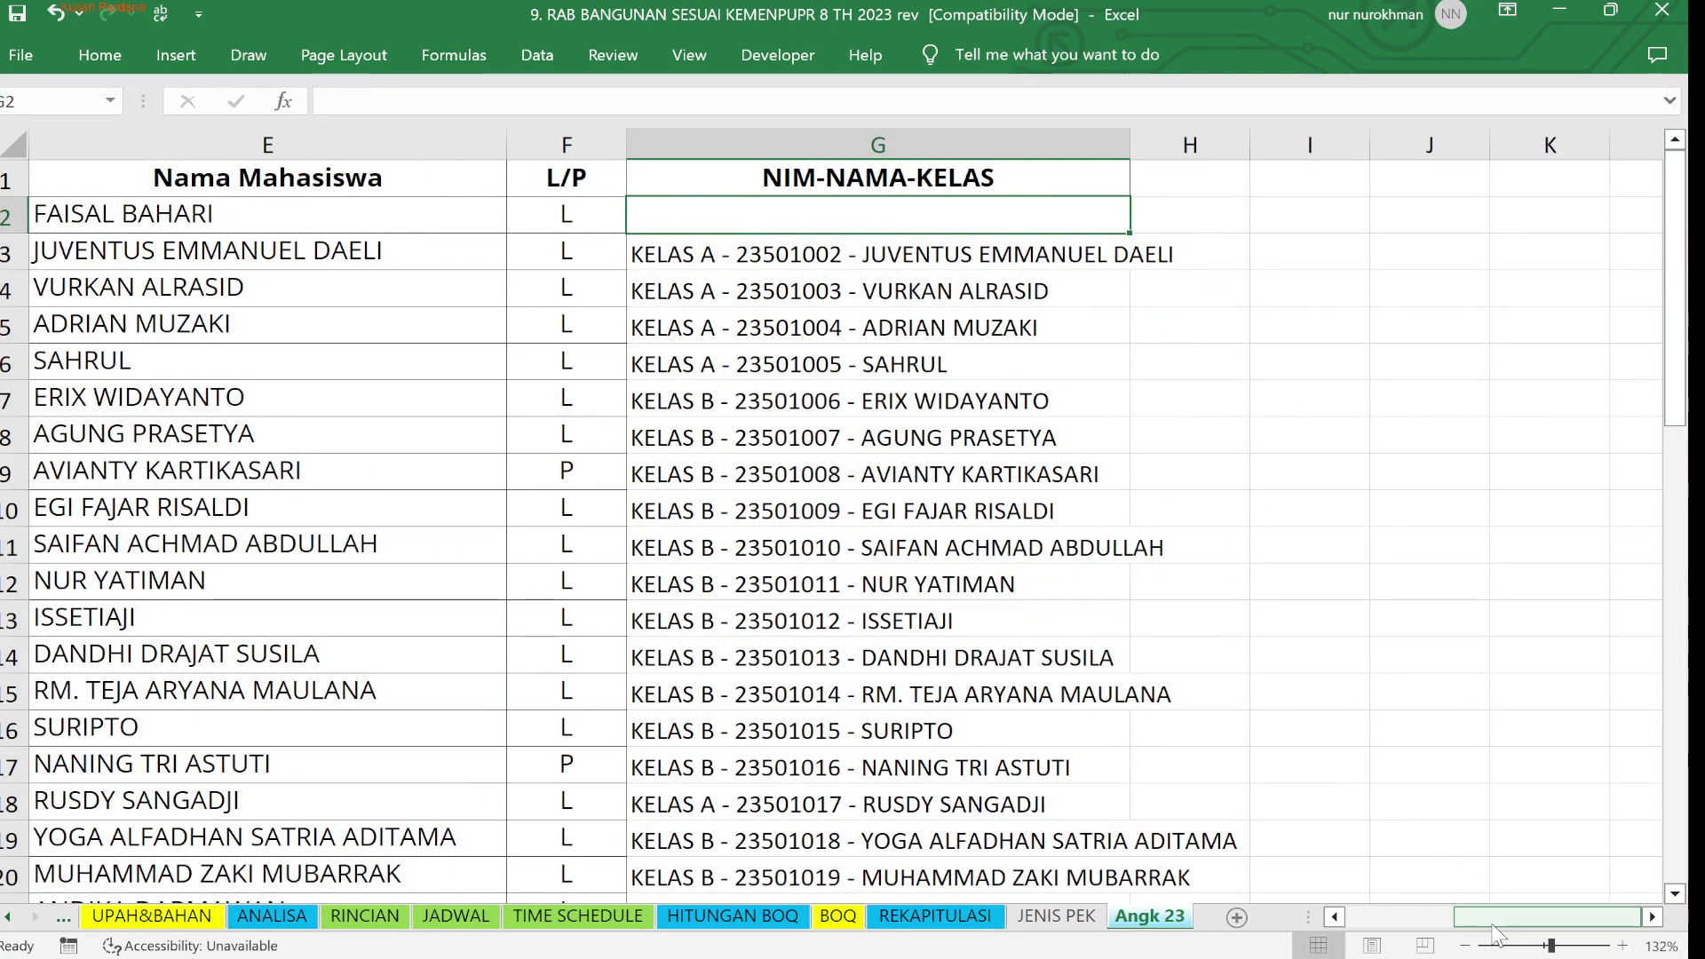
left_click_drag(1491, 918, 1425, 919)
scroll(1425, 918, "right", 1)
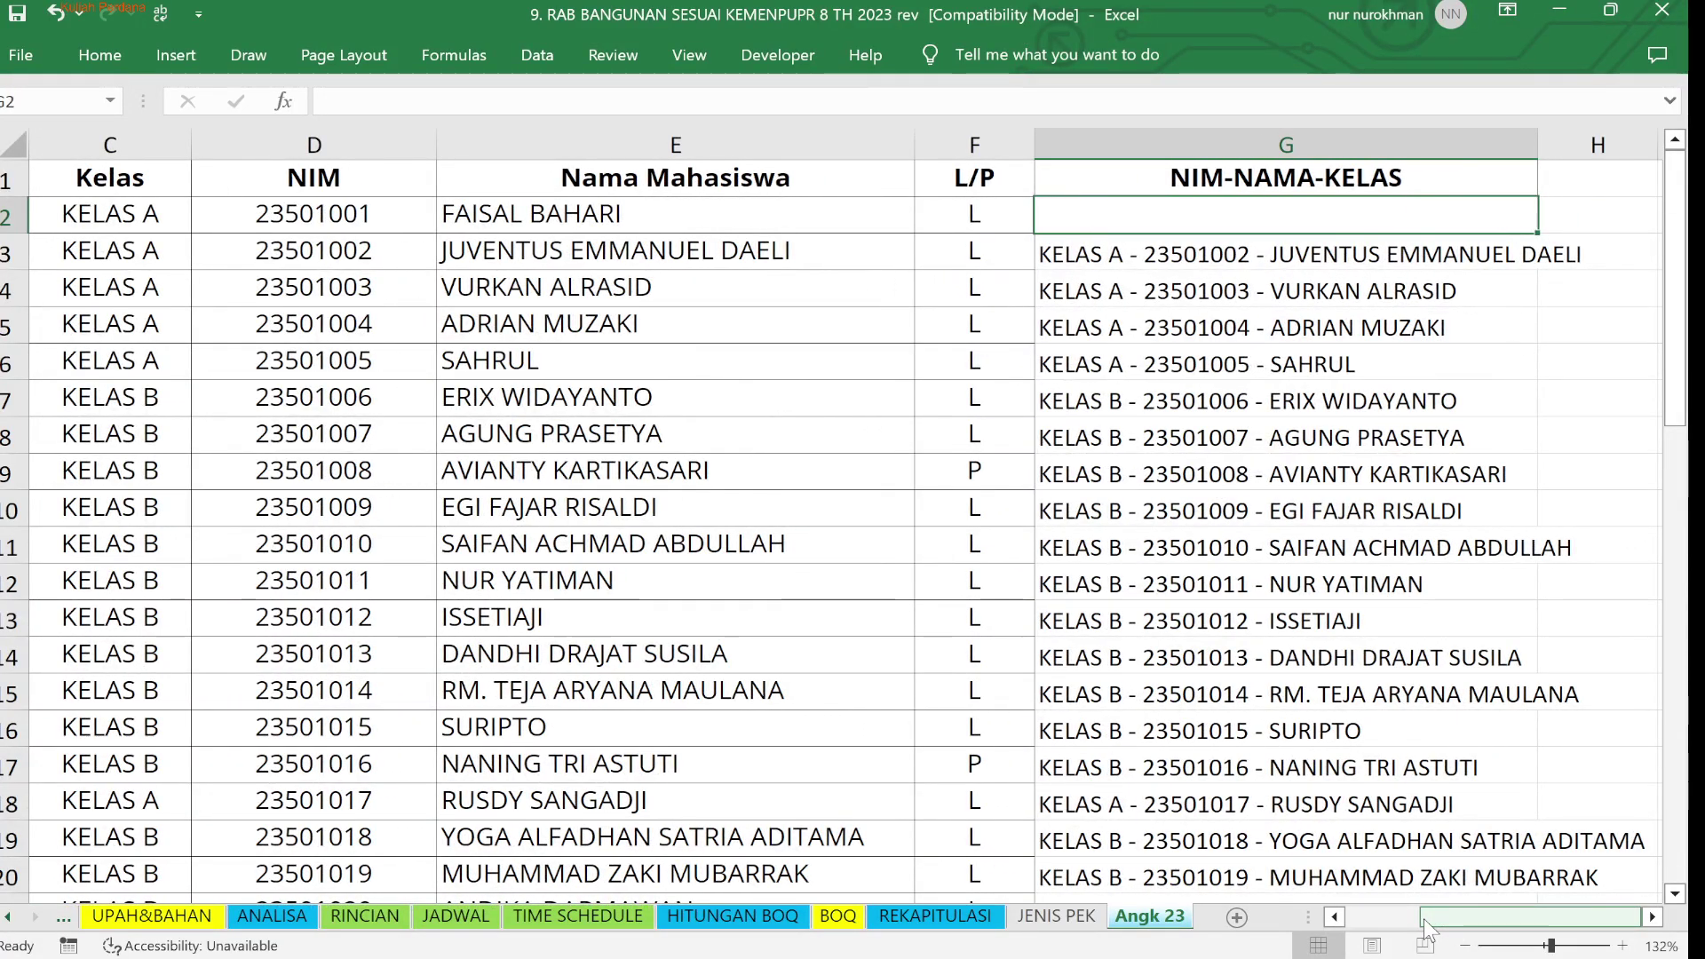
Enter =C2&" - "&D2&" - "&E2 in G2 to join the student's class, NIM and name with dashes
type("=")
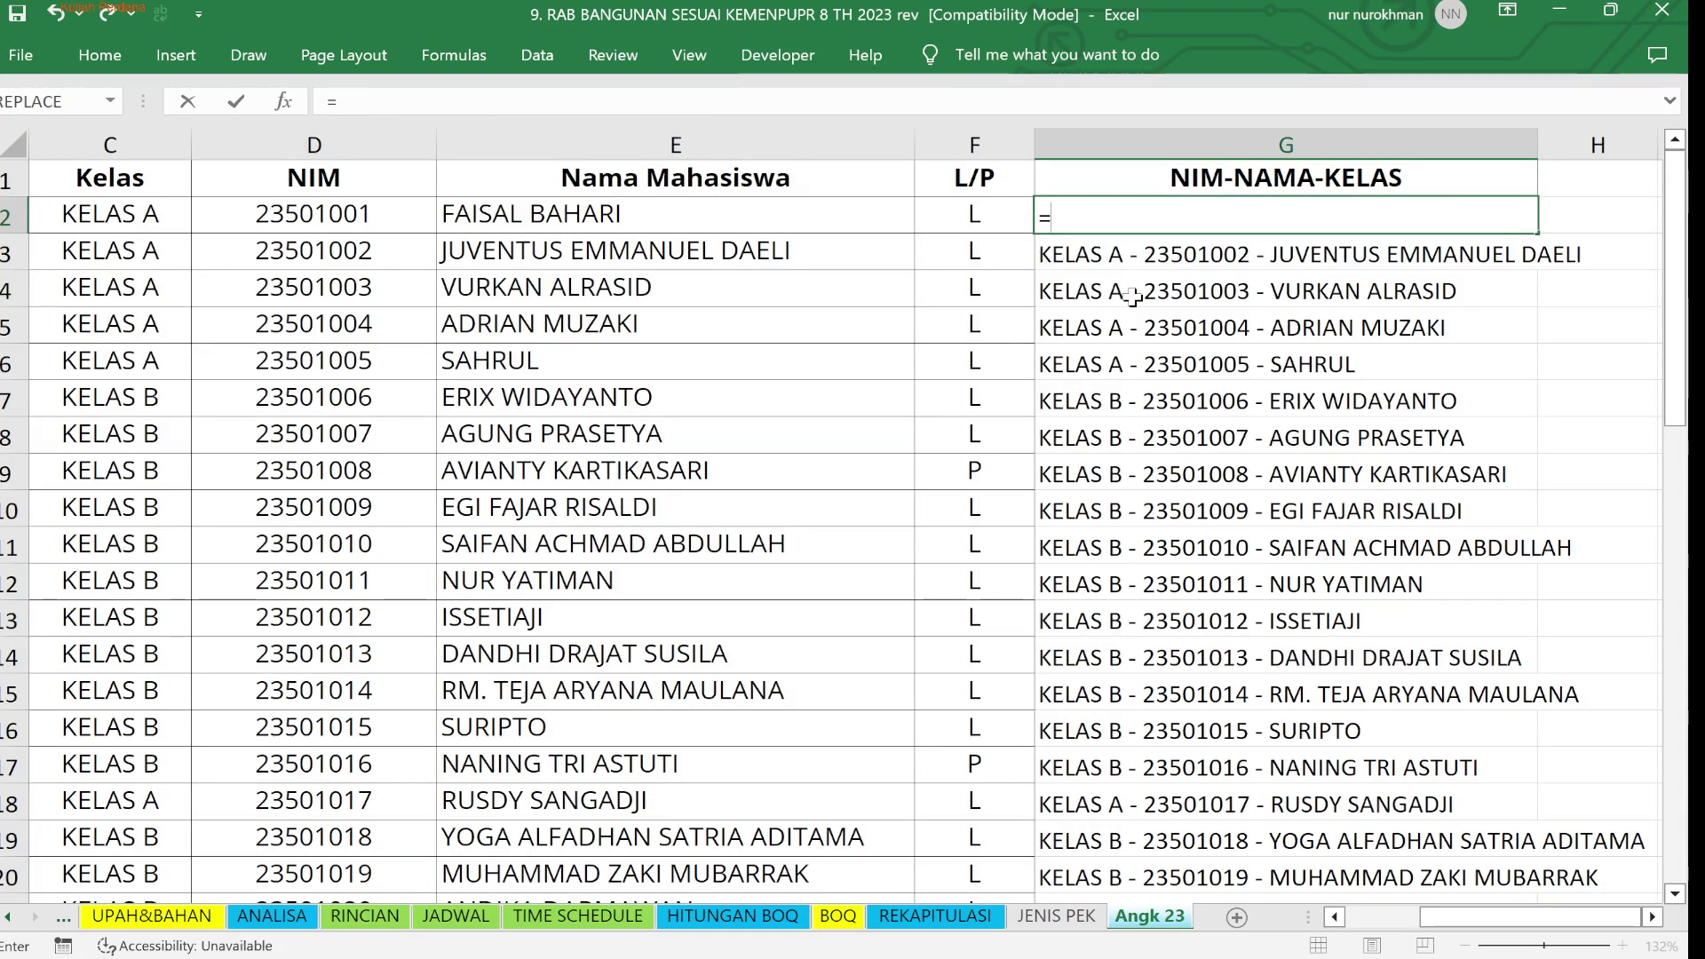
left_click(104, 206)
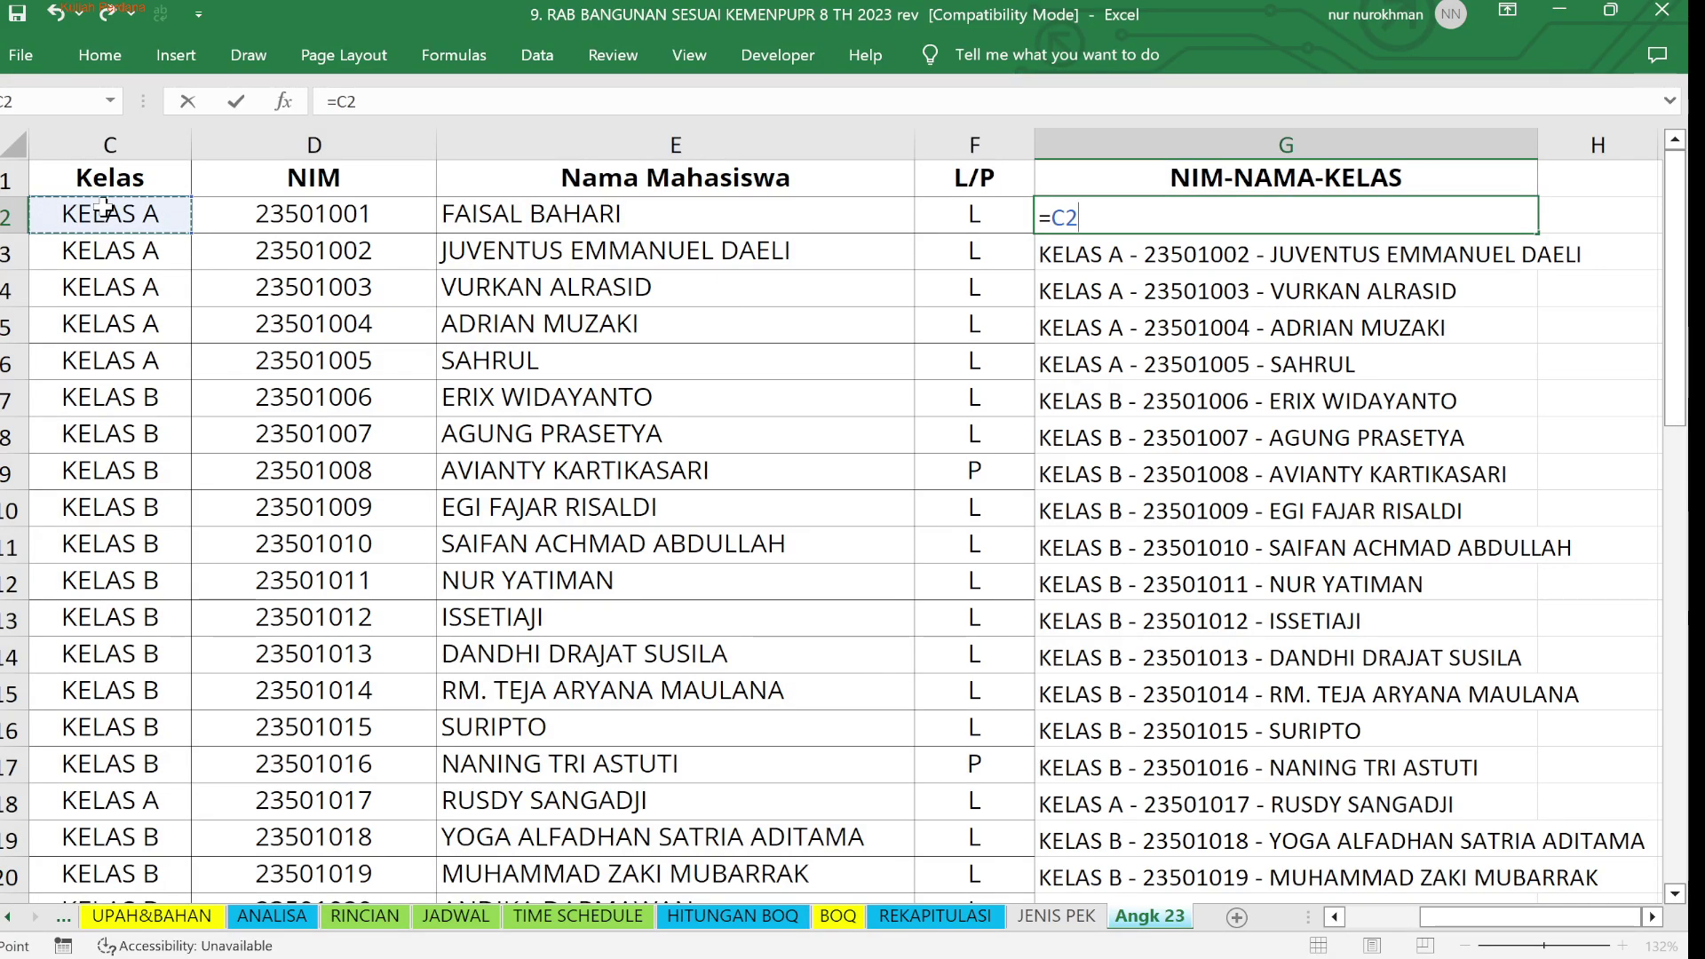
type("&")
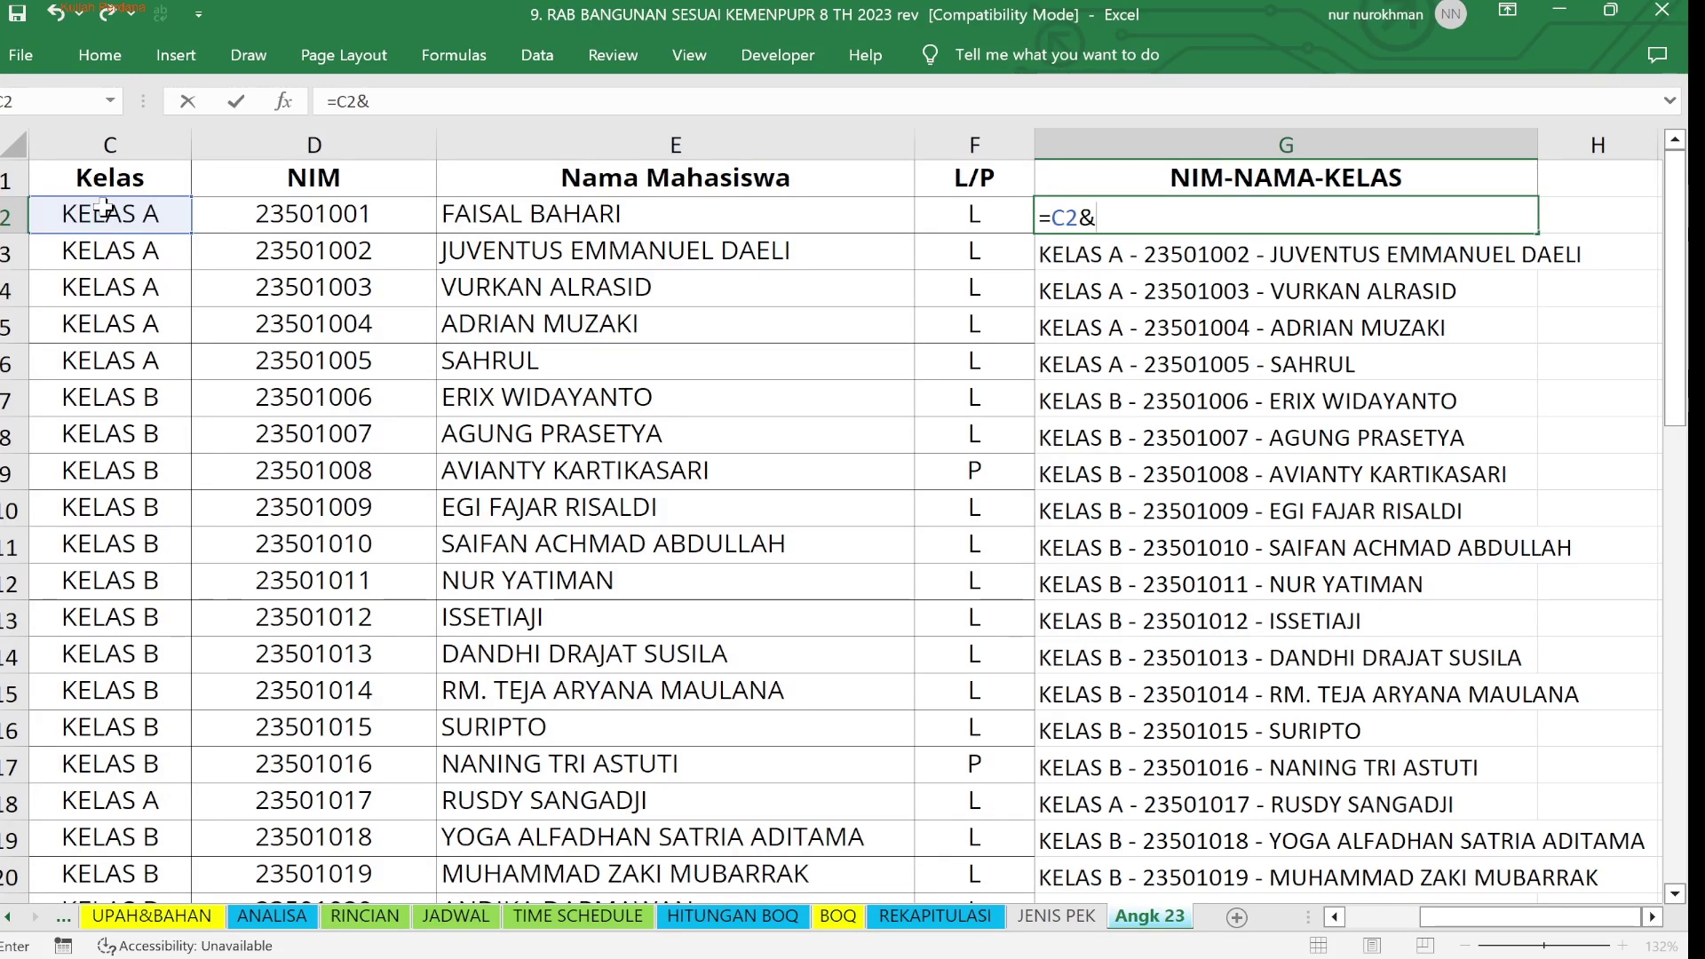
type("\"")
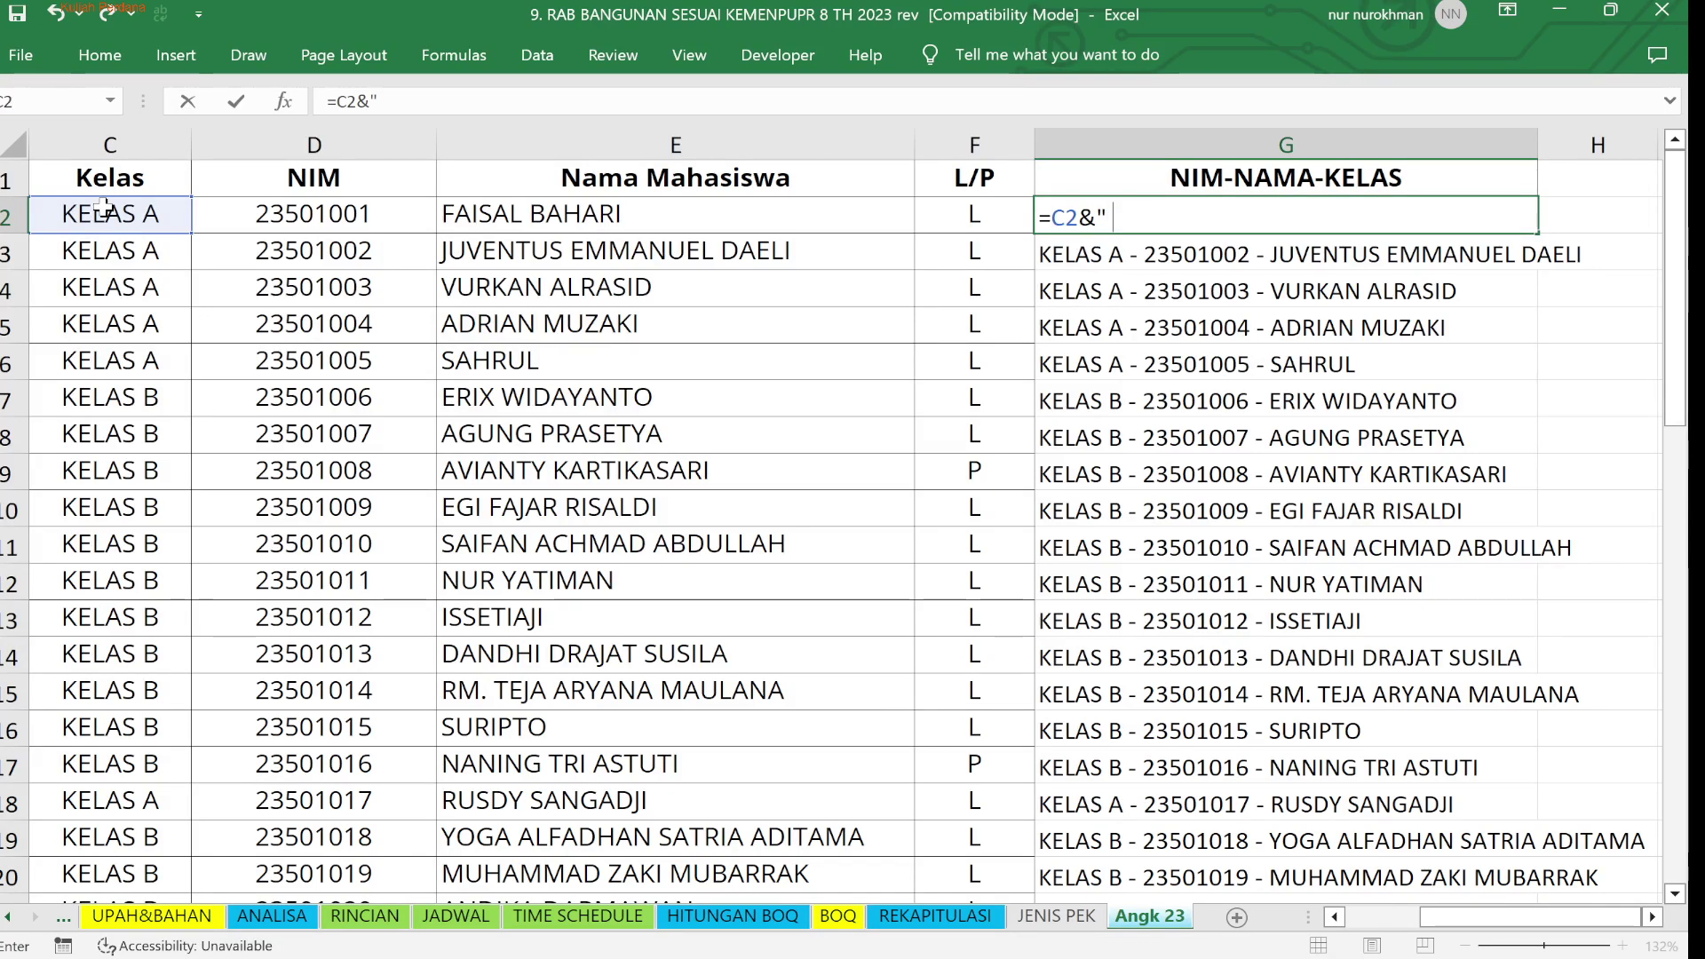
type(" - \"&")
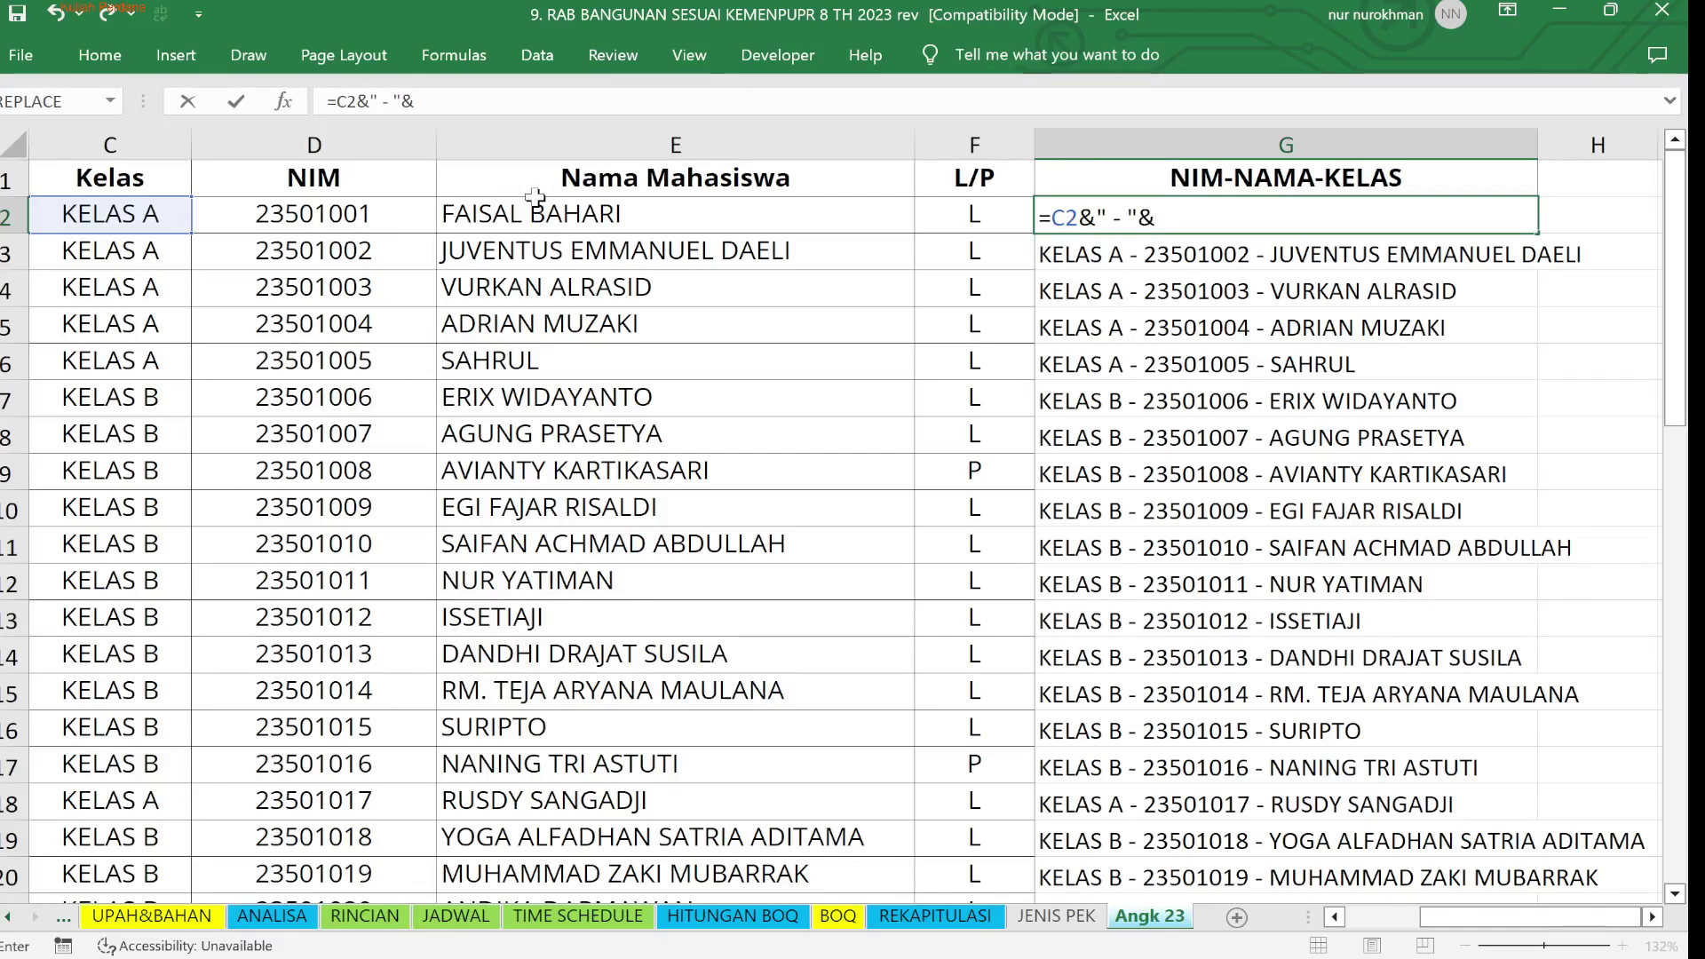
left_click(359, 214)
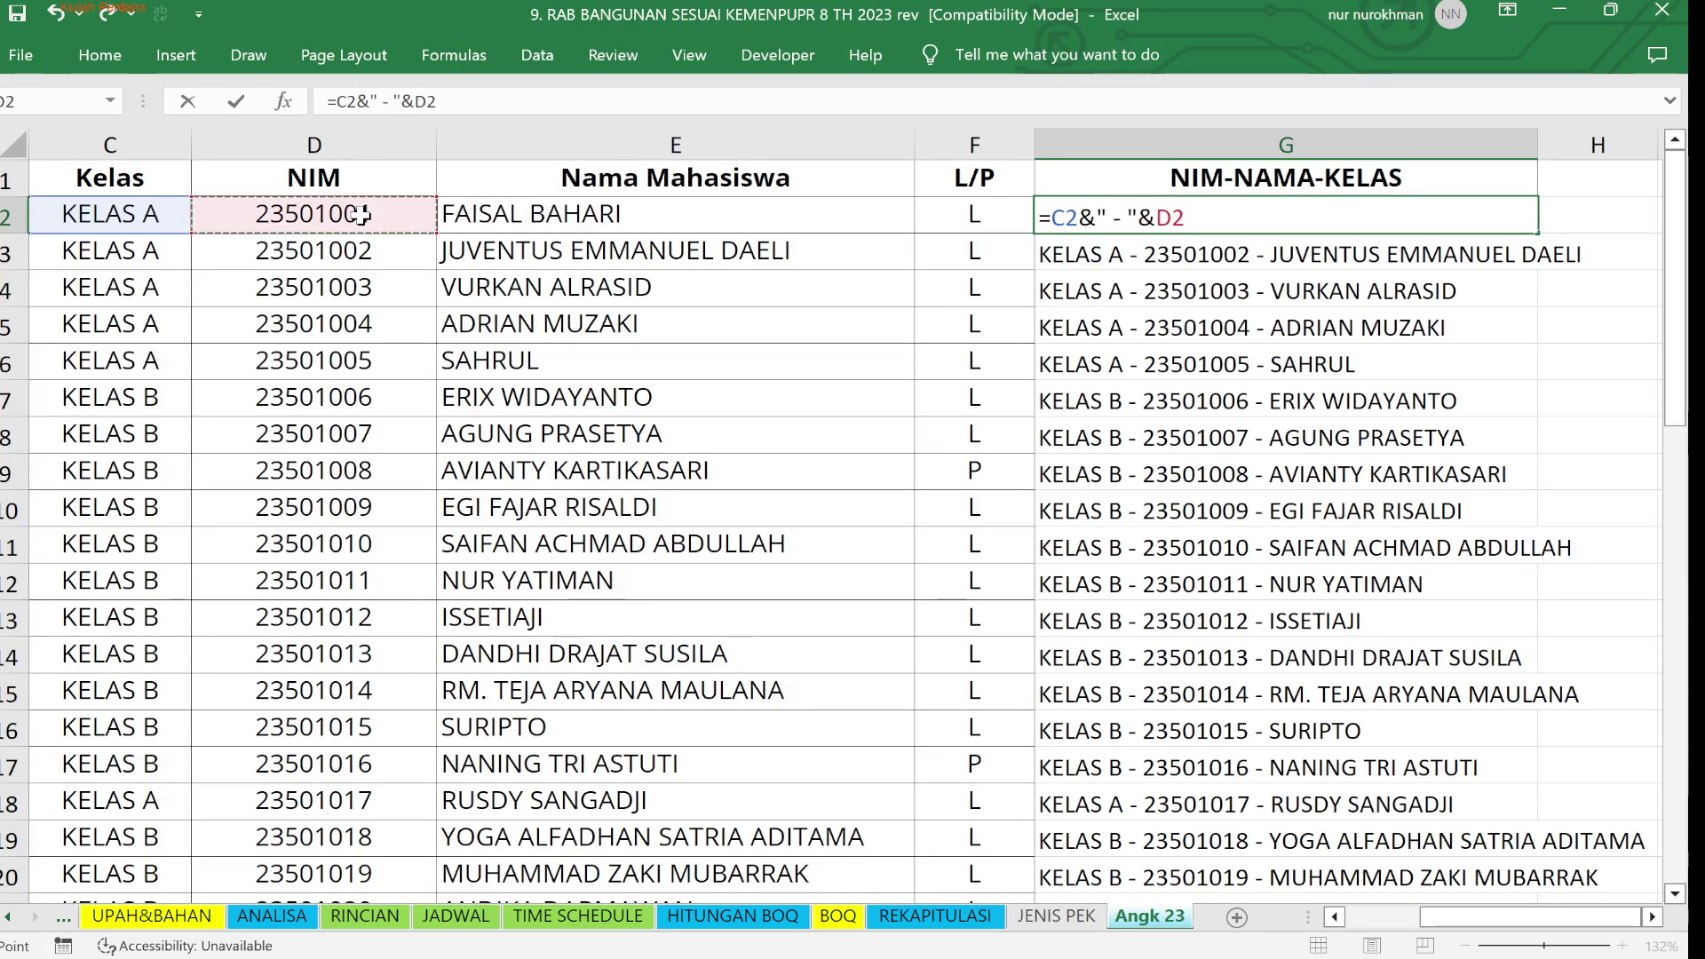
type("&")
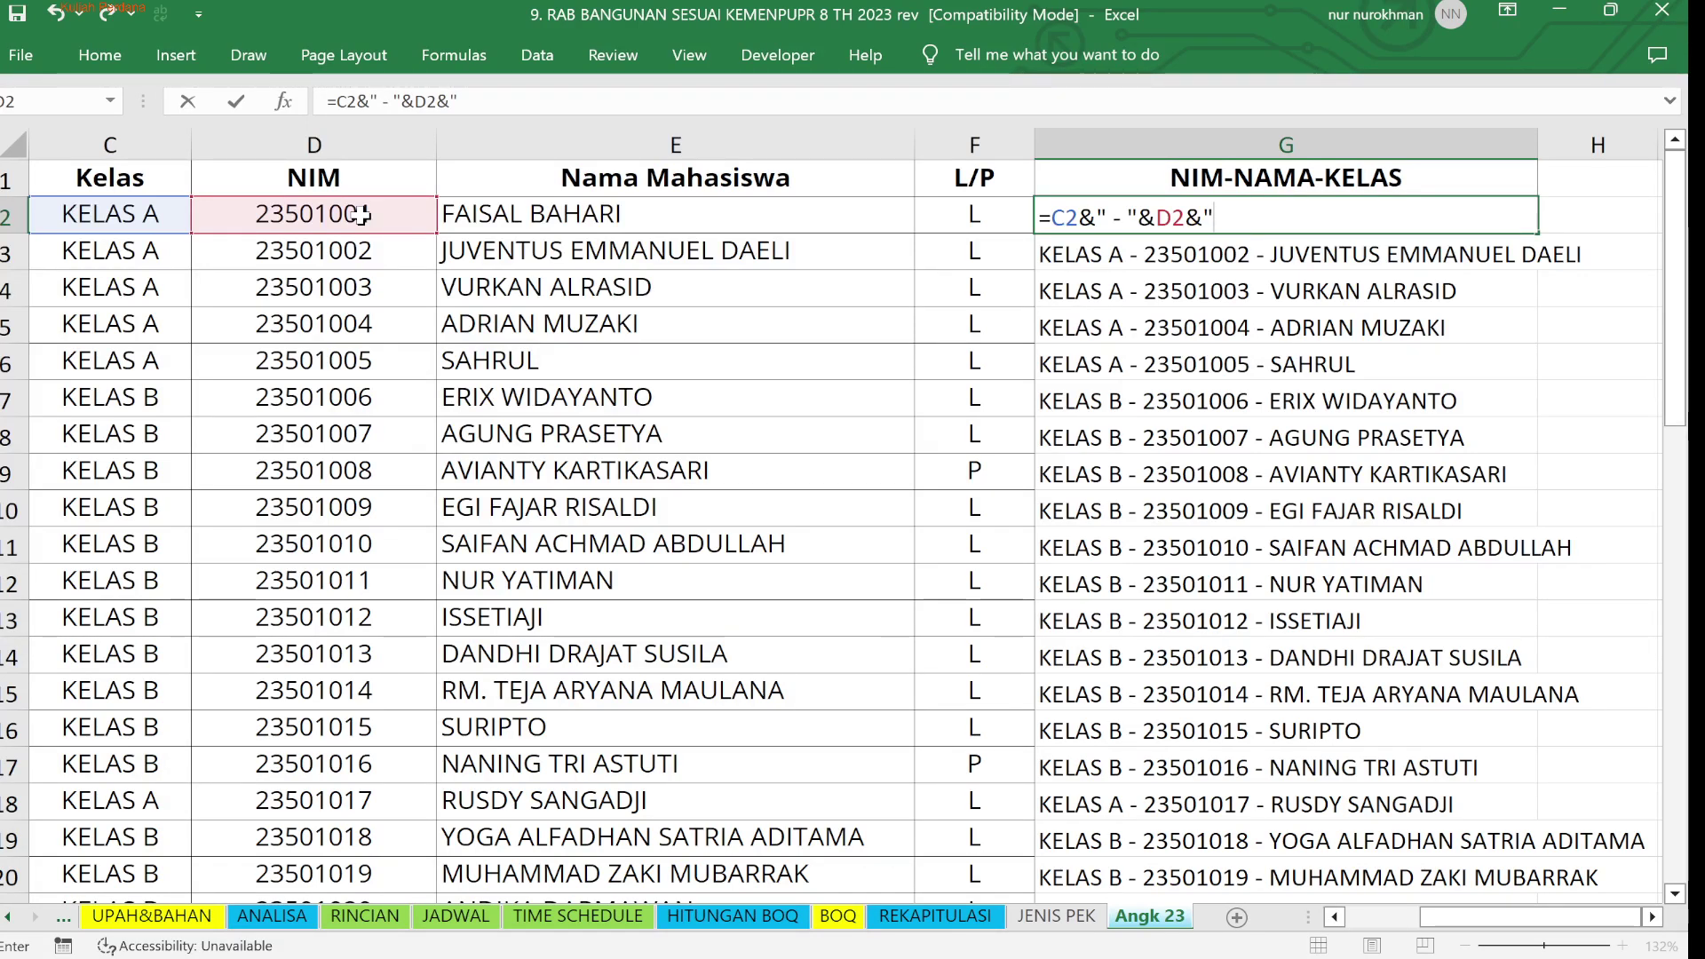
type("-")
type("&")
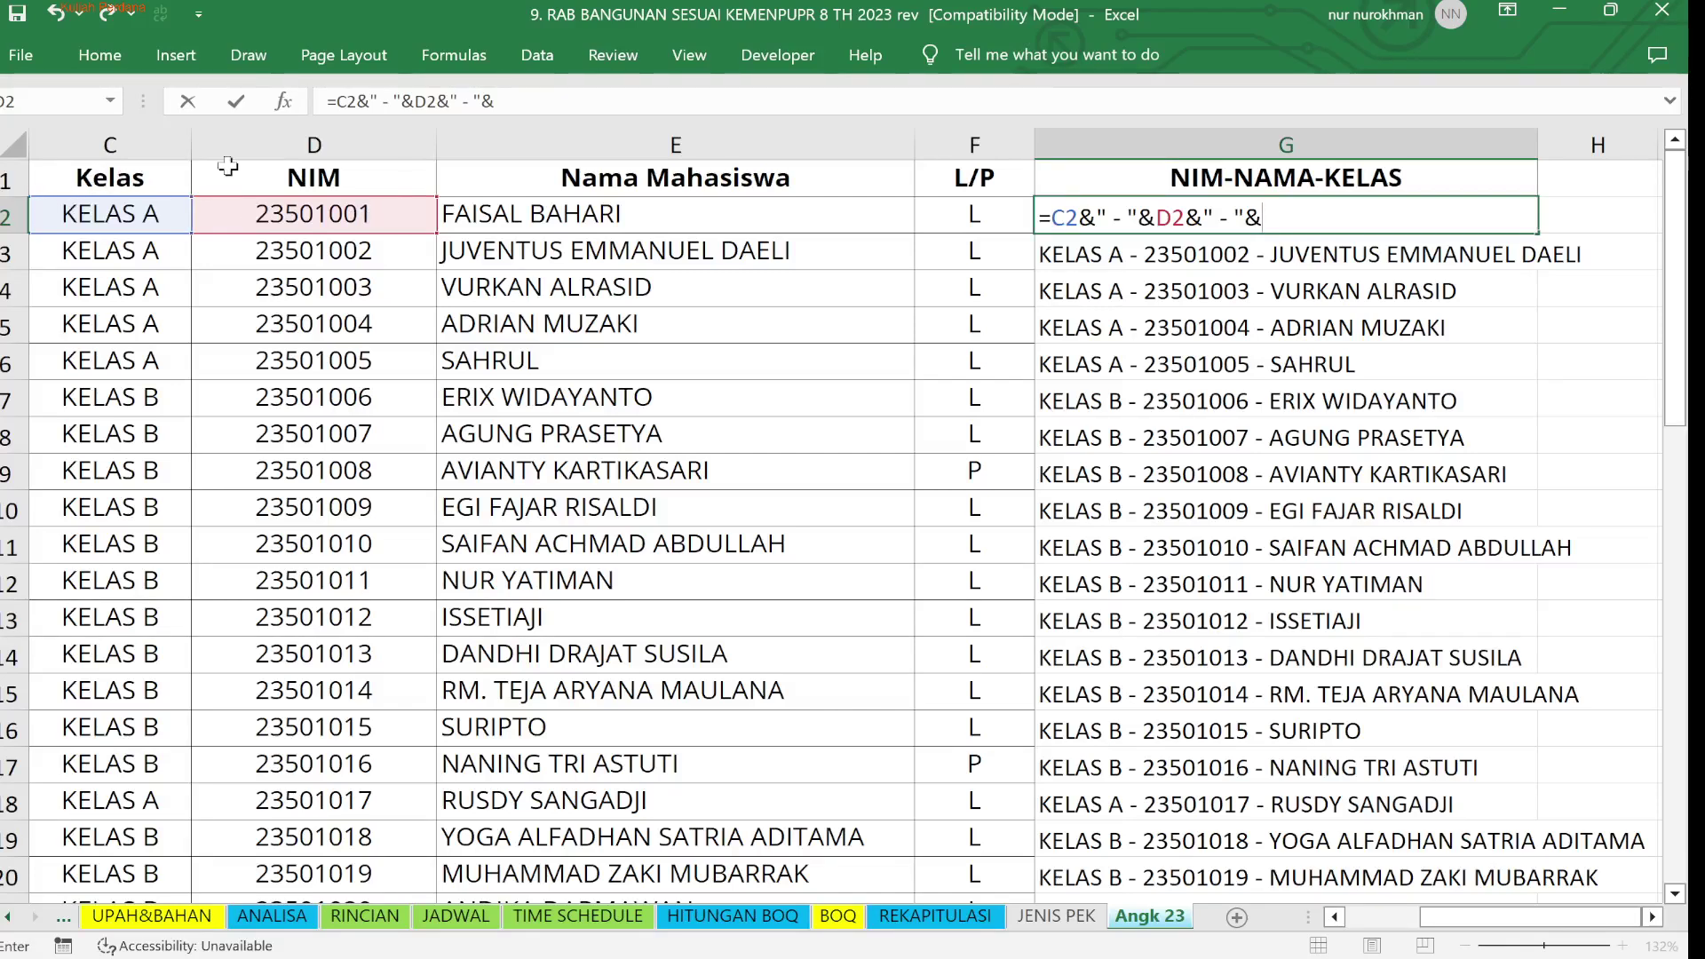
left_click(495, 213)
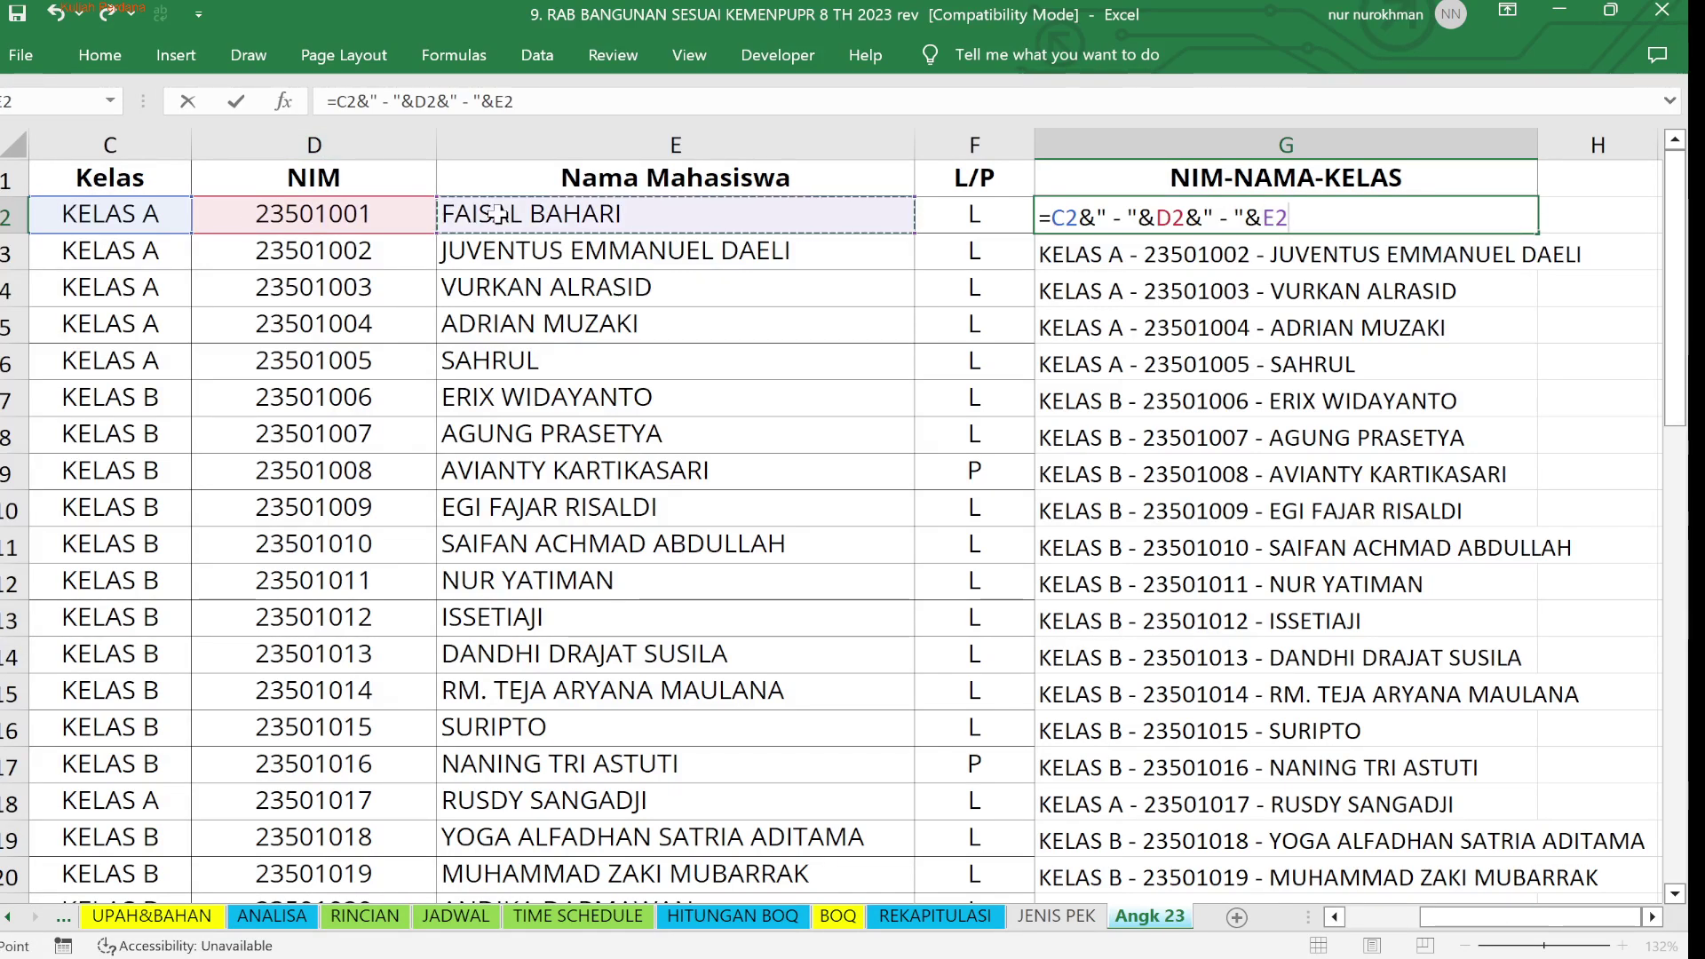
key("Return")
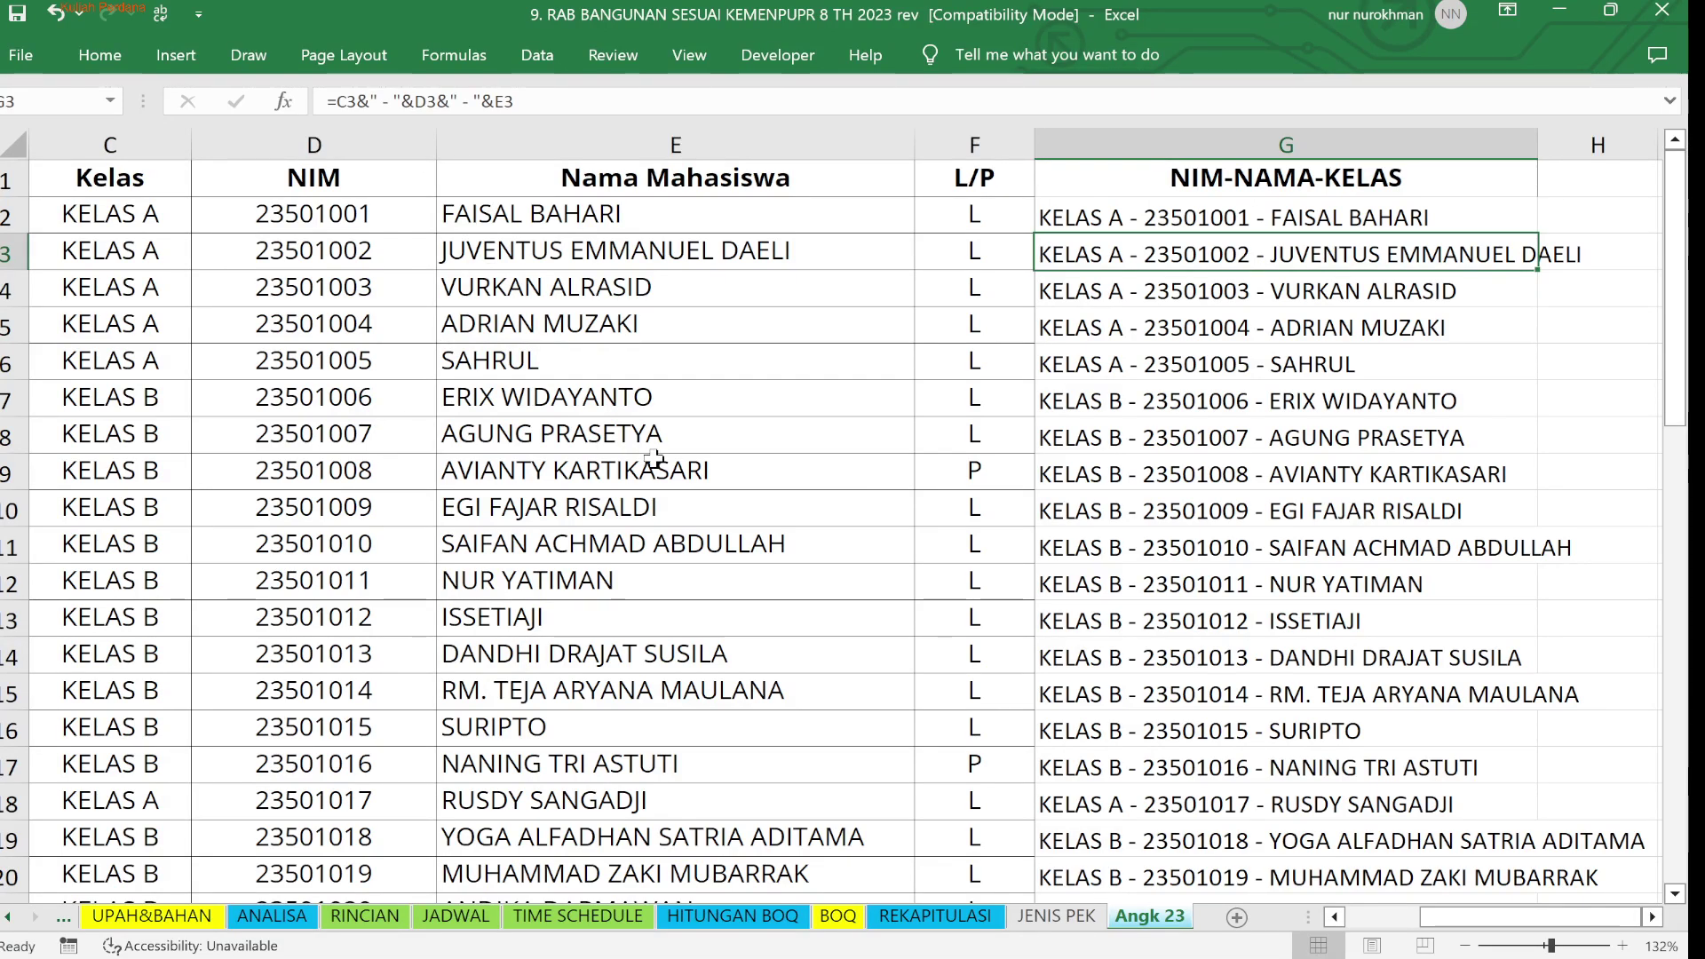
Look over the full combined student list on Angk 23 and return to the cover sheet
scroll(621, 444, "down", 3)
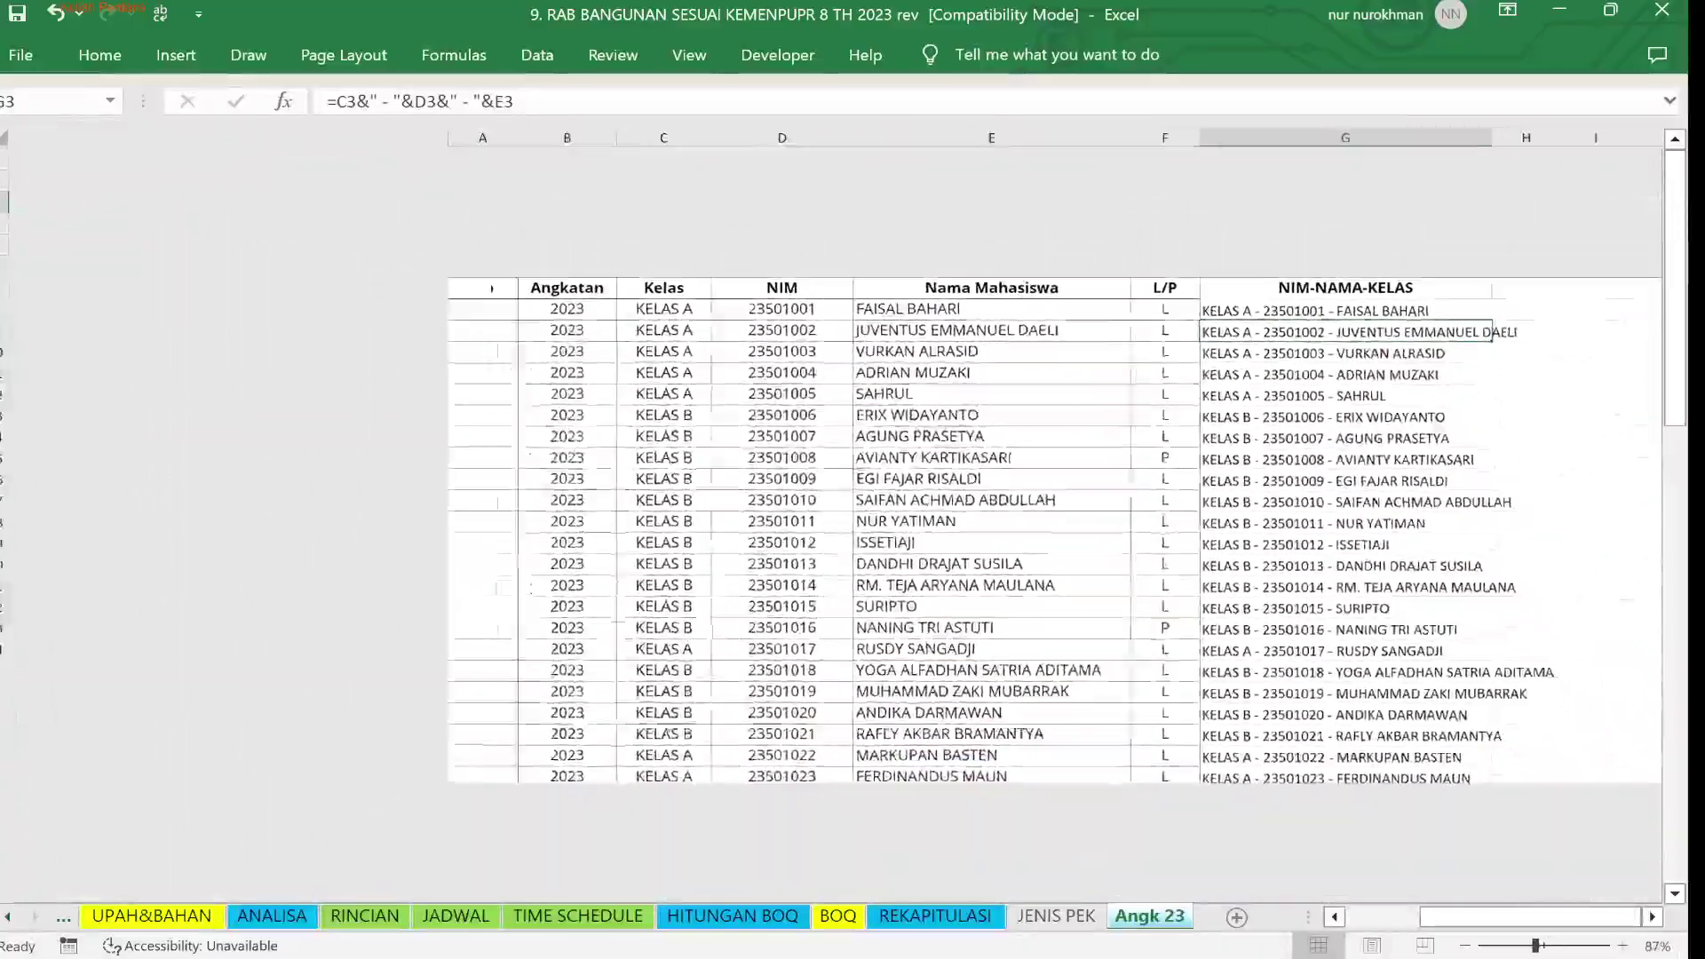
scroll(622, 444, "down", 3)
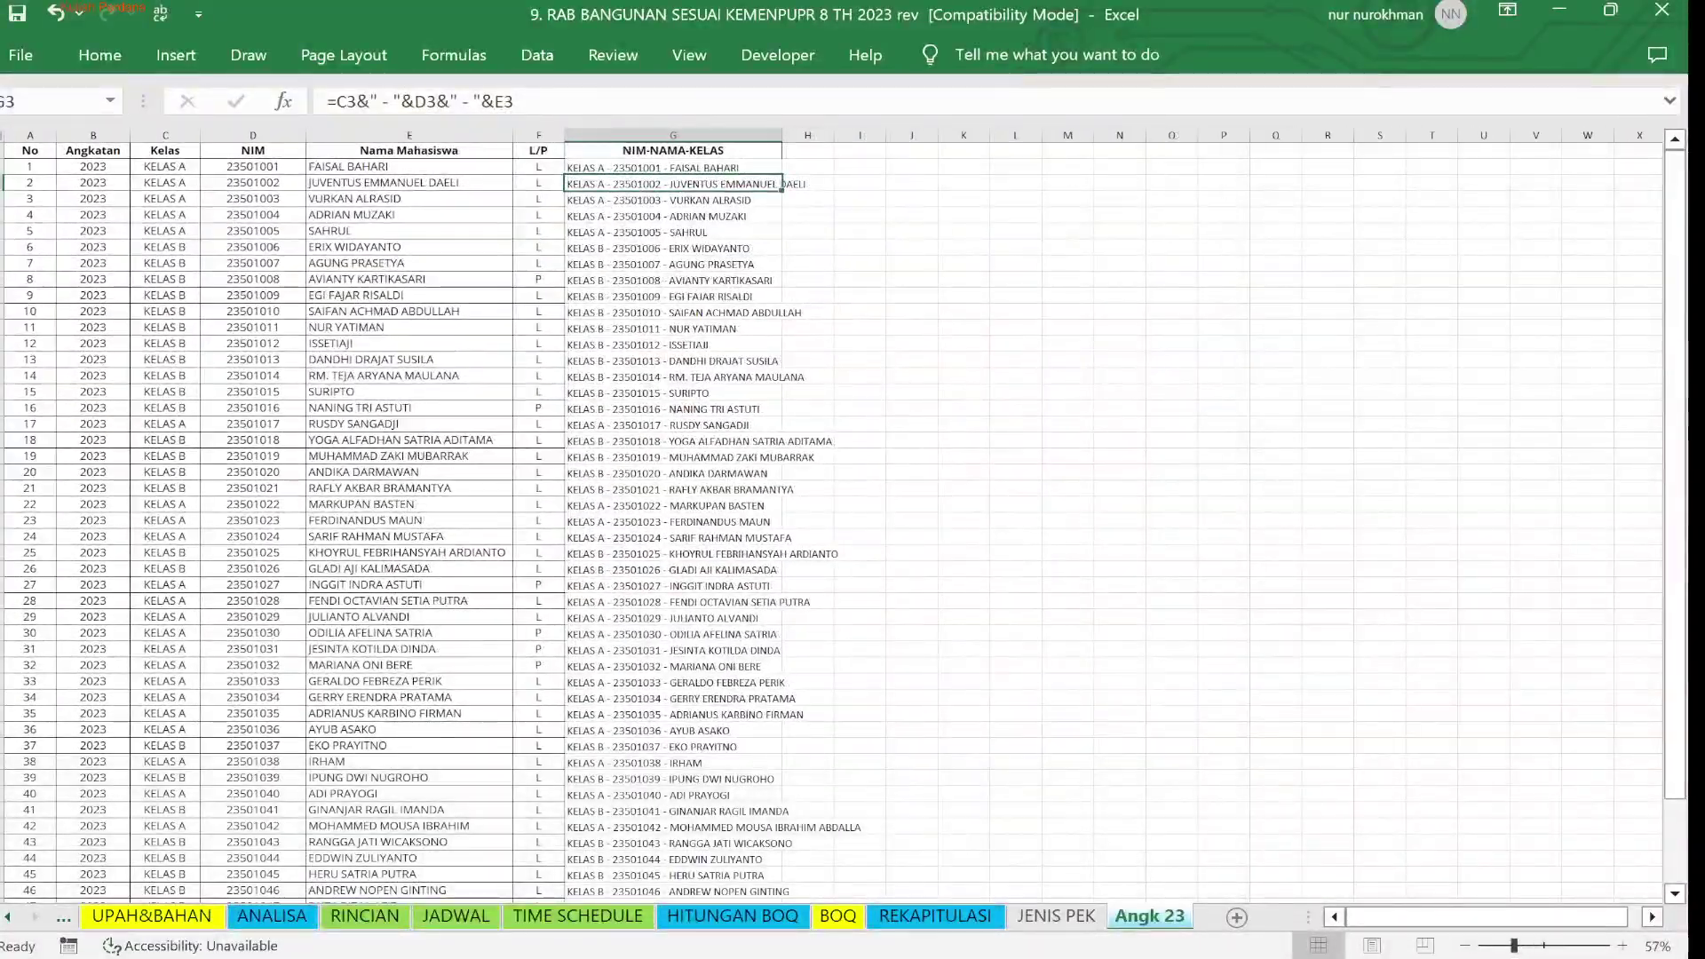
left_click(8, 918)
left_click(8, 921)
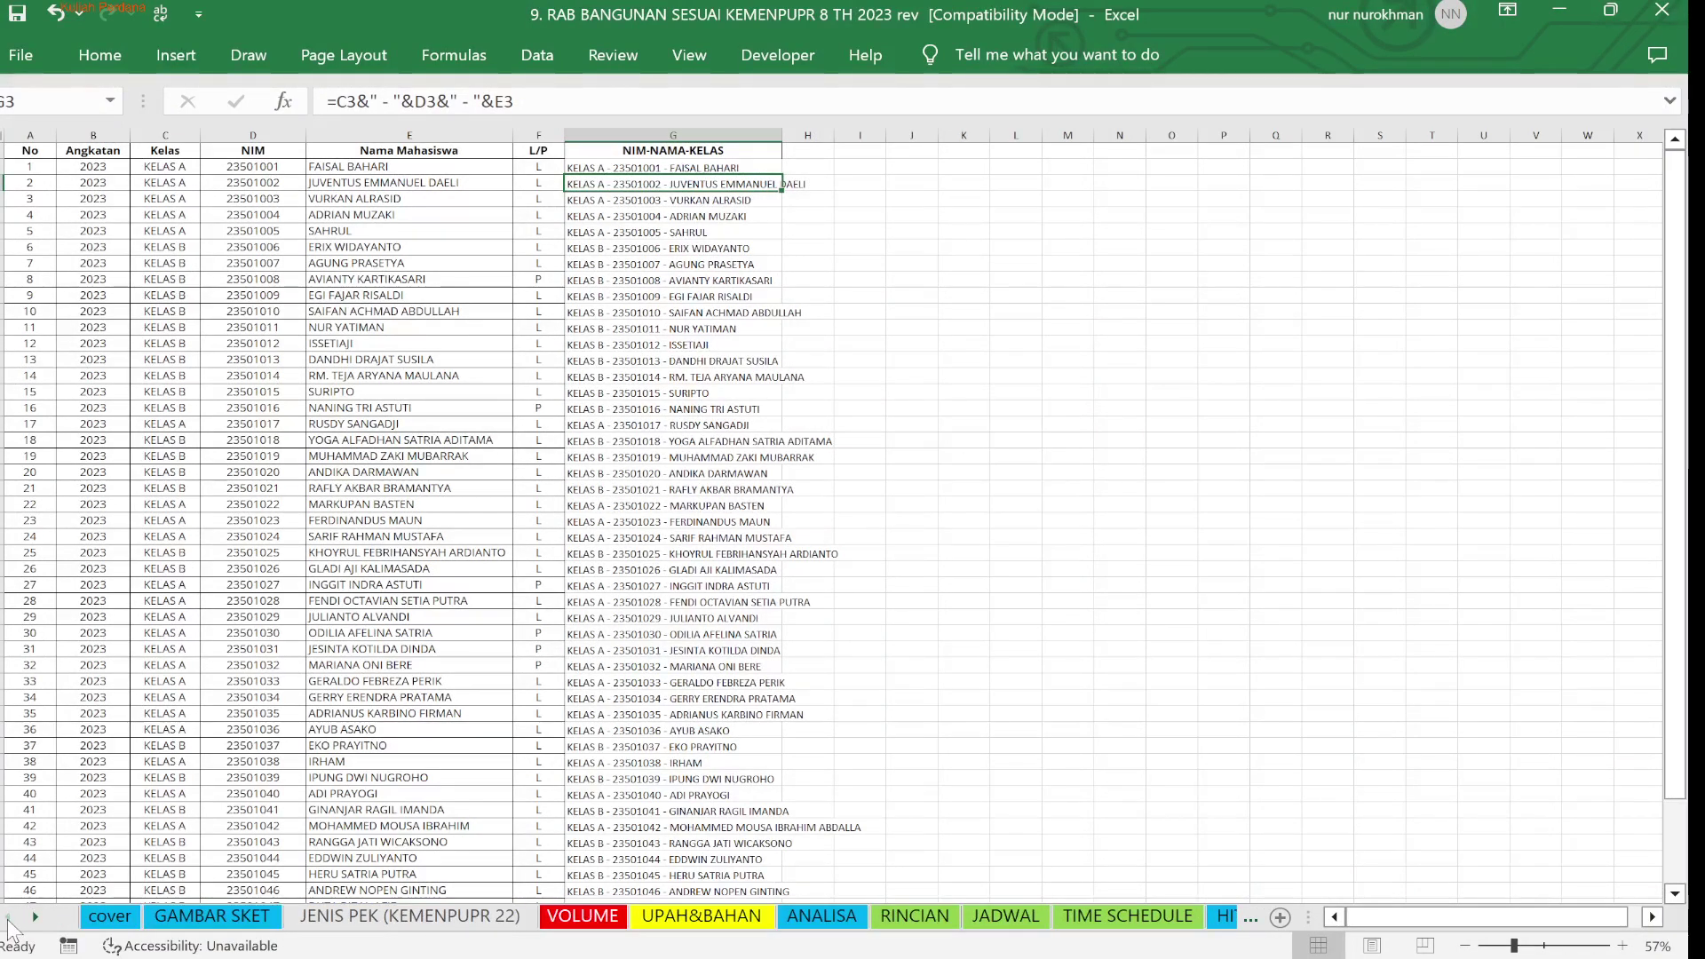
left_click(105, 920)
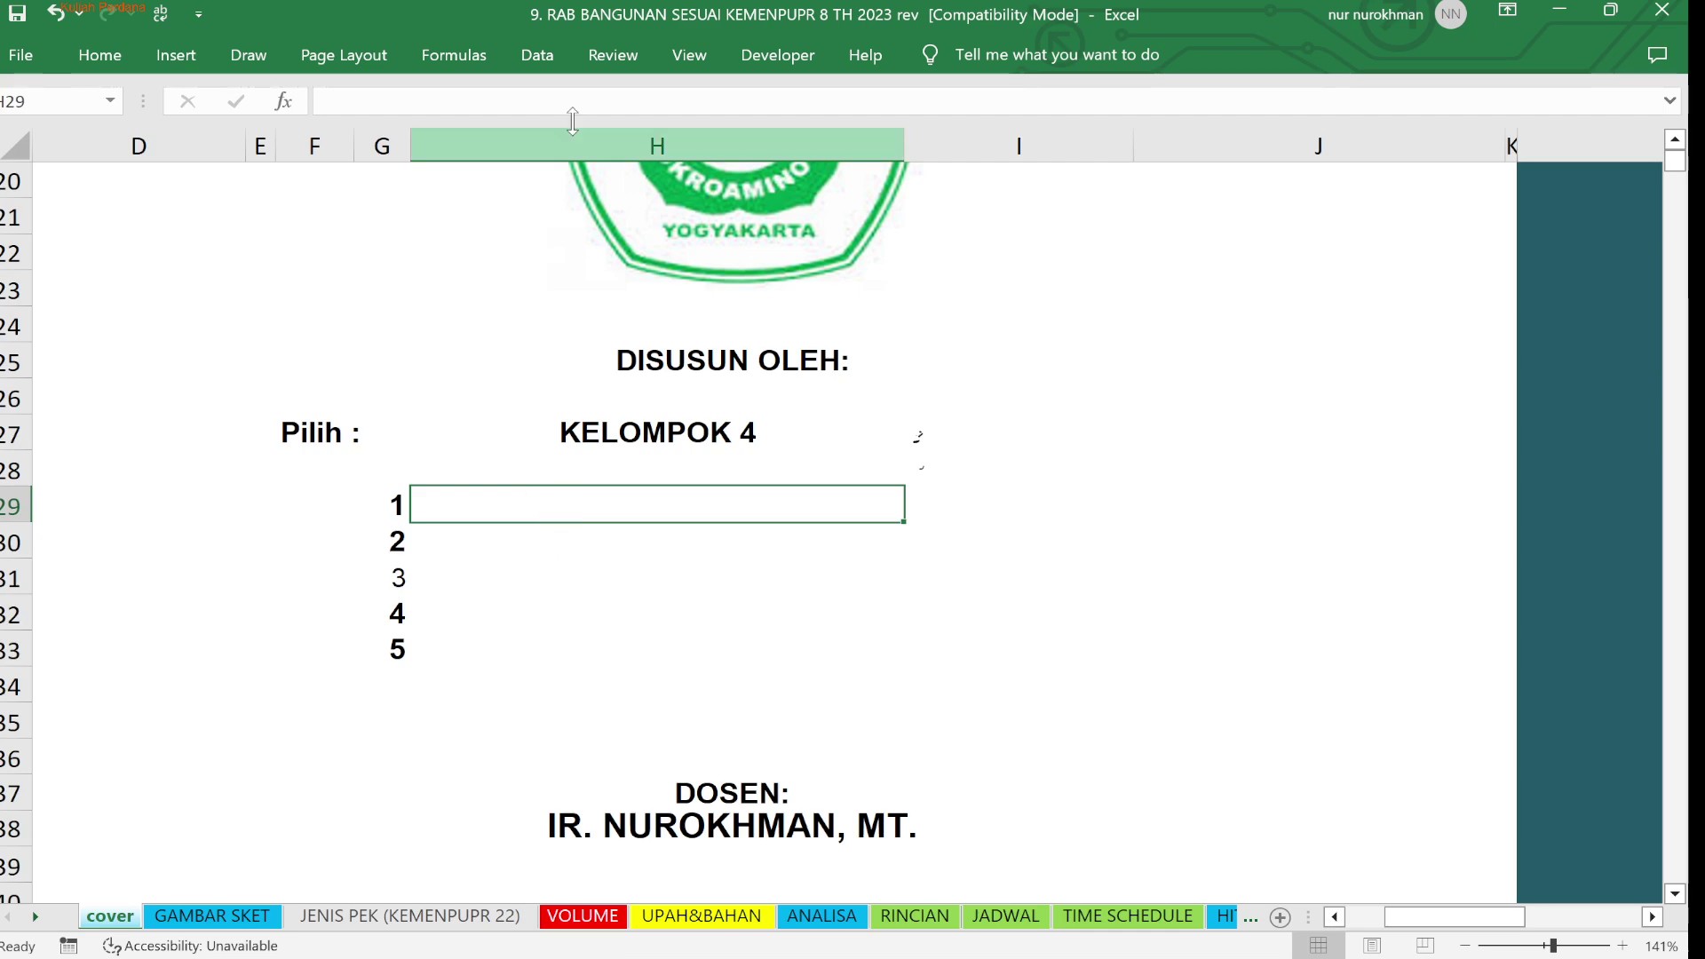
Add list validation to H29, sourced from the combined student entries on Angk 23 from G2 down to the last student
left_click(544, 55)
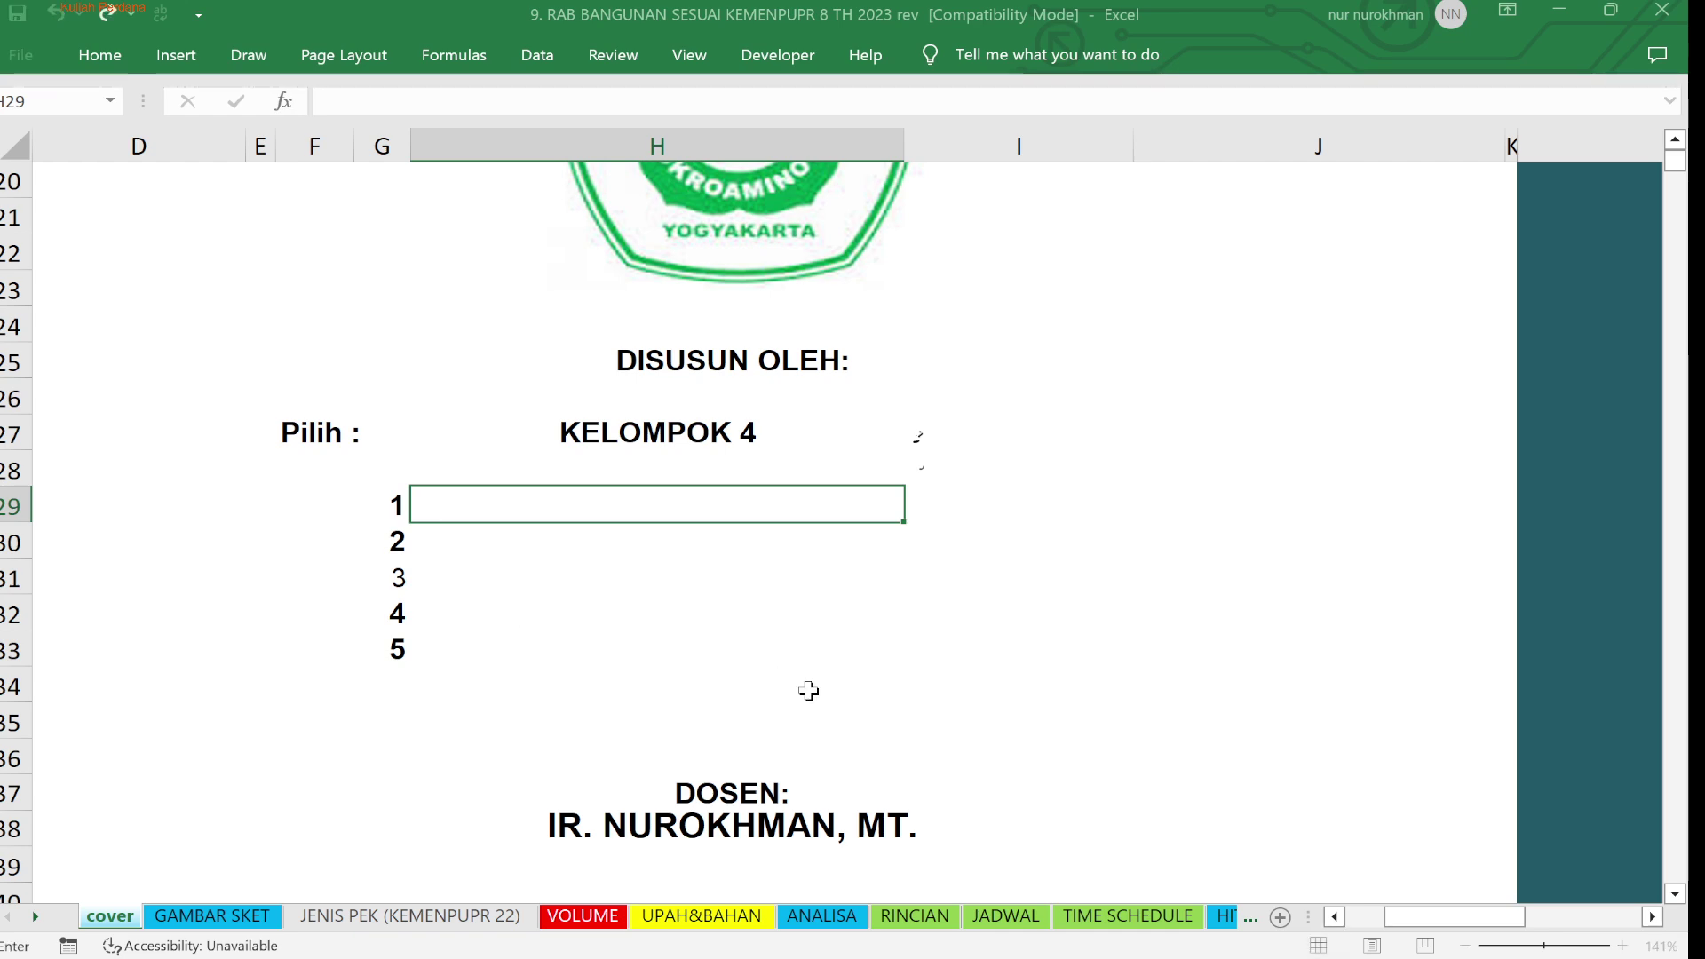
left_click(1261, 921)
left_click(1262, 921)
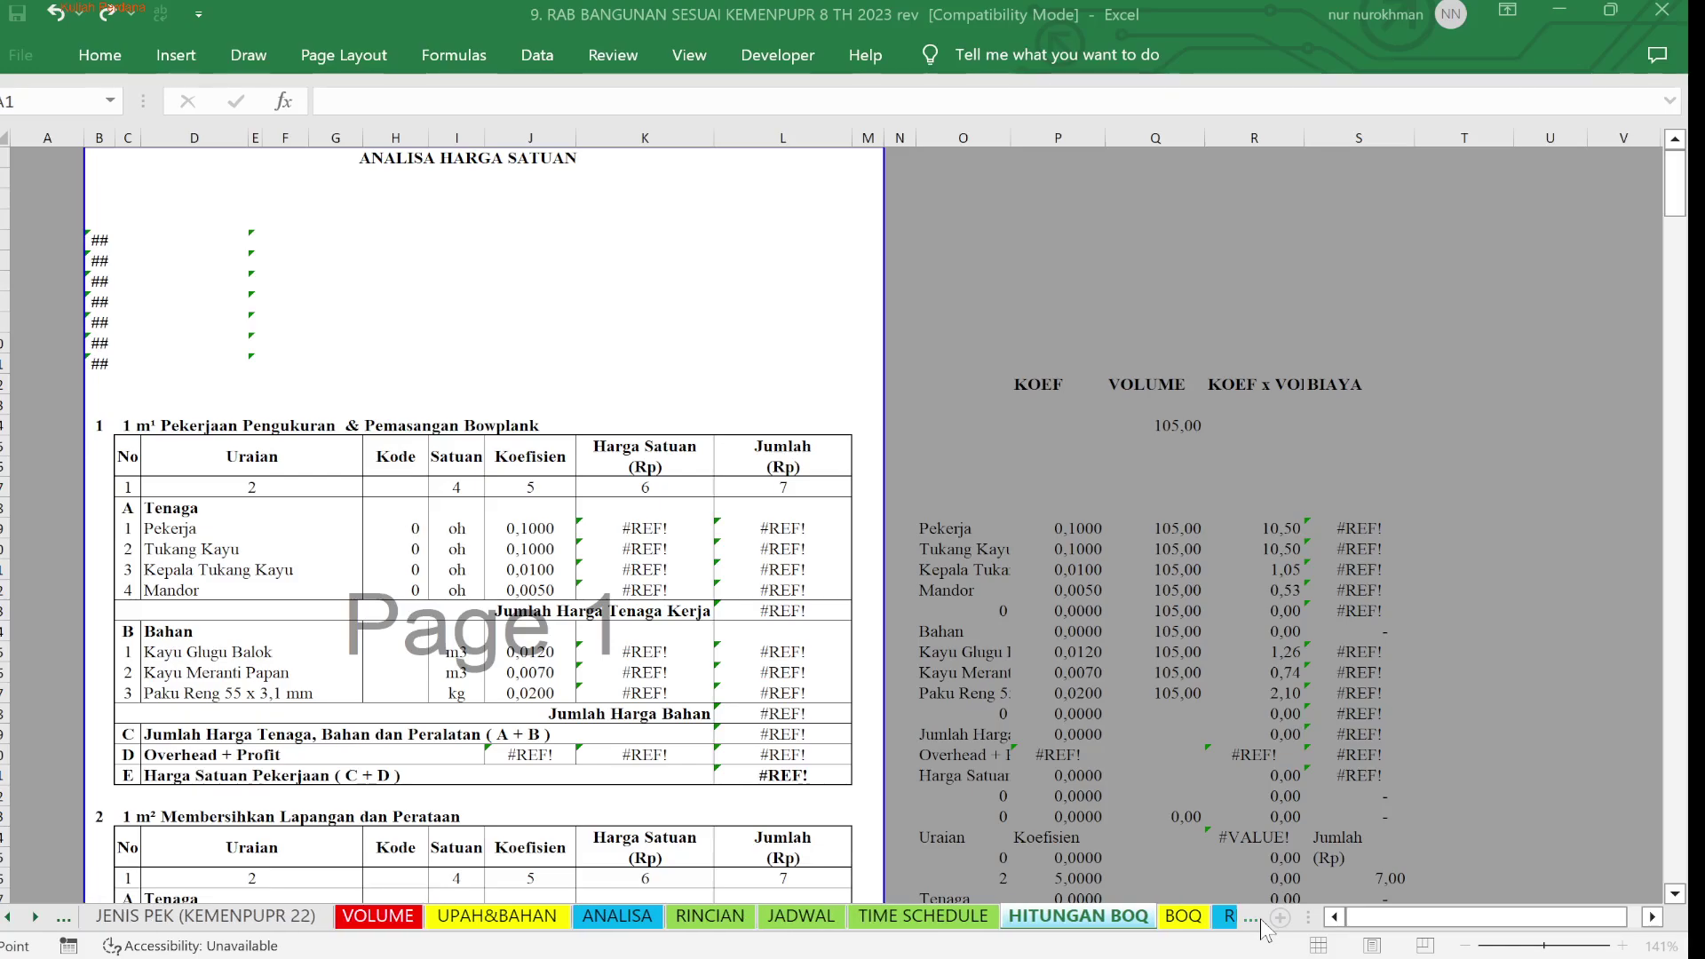
left_click(1253, 920)
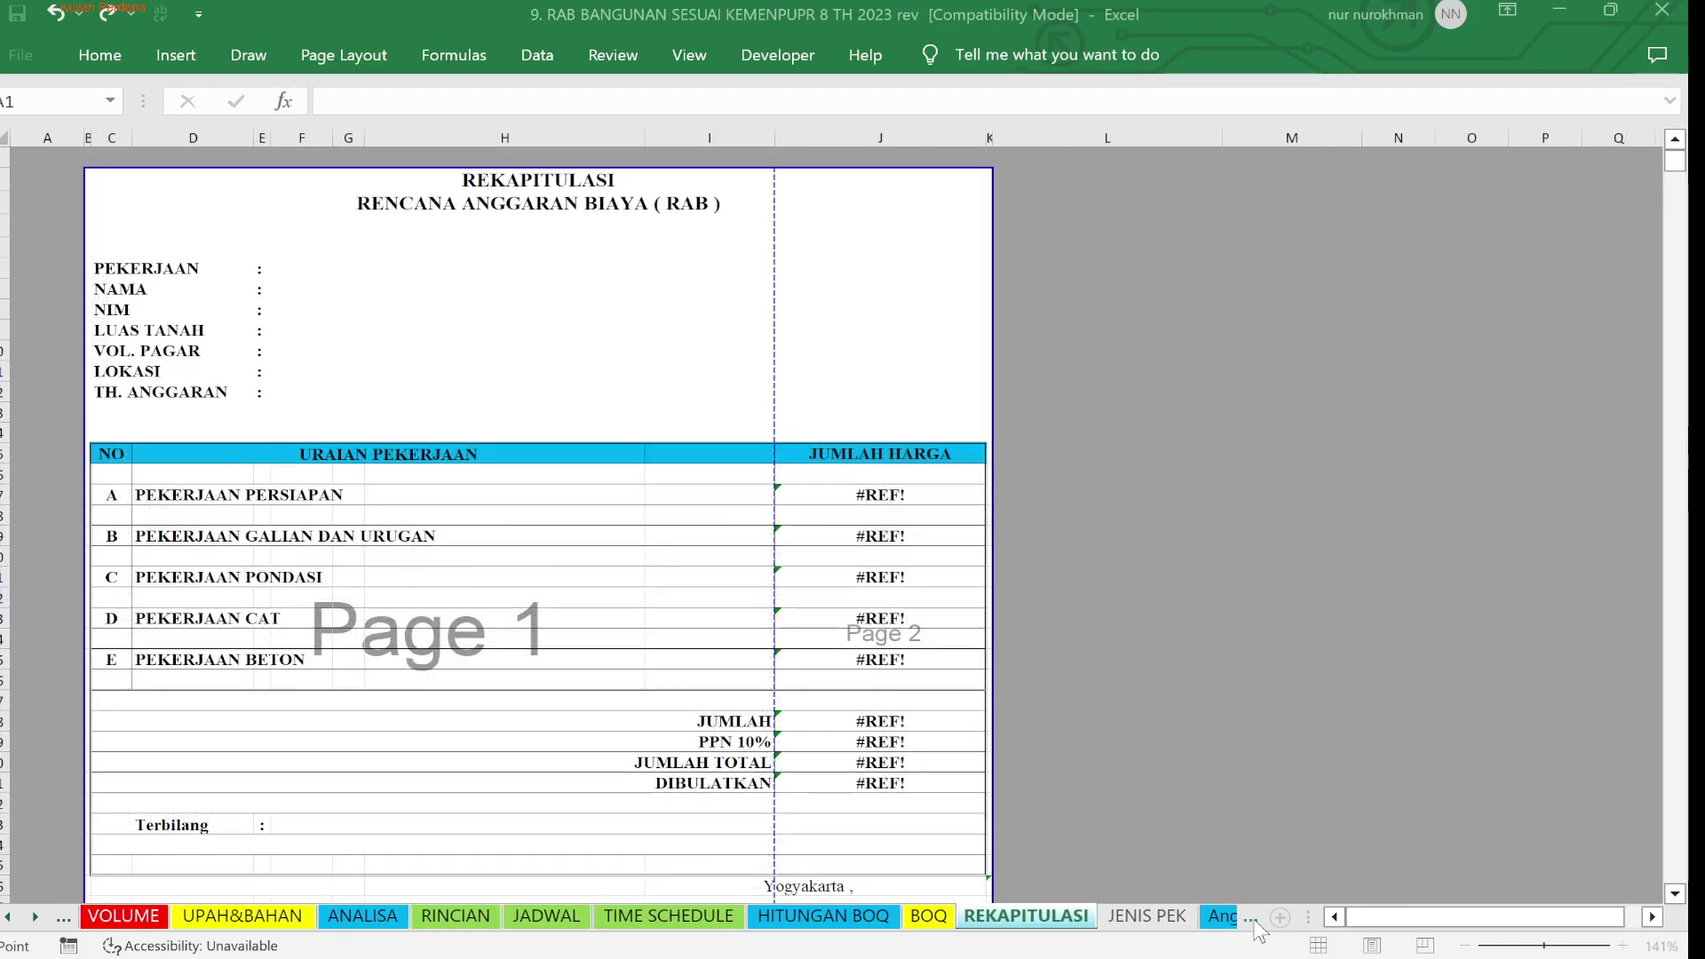
left_click(1248, 921)
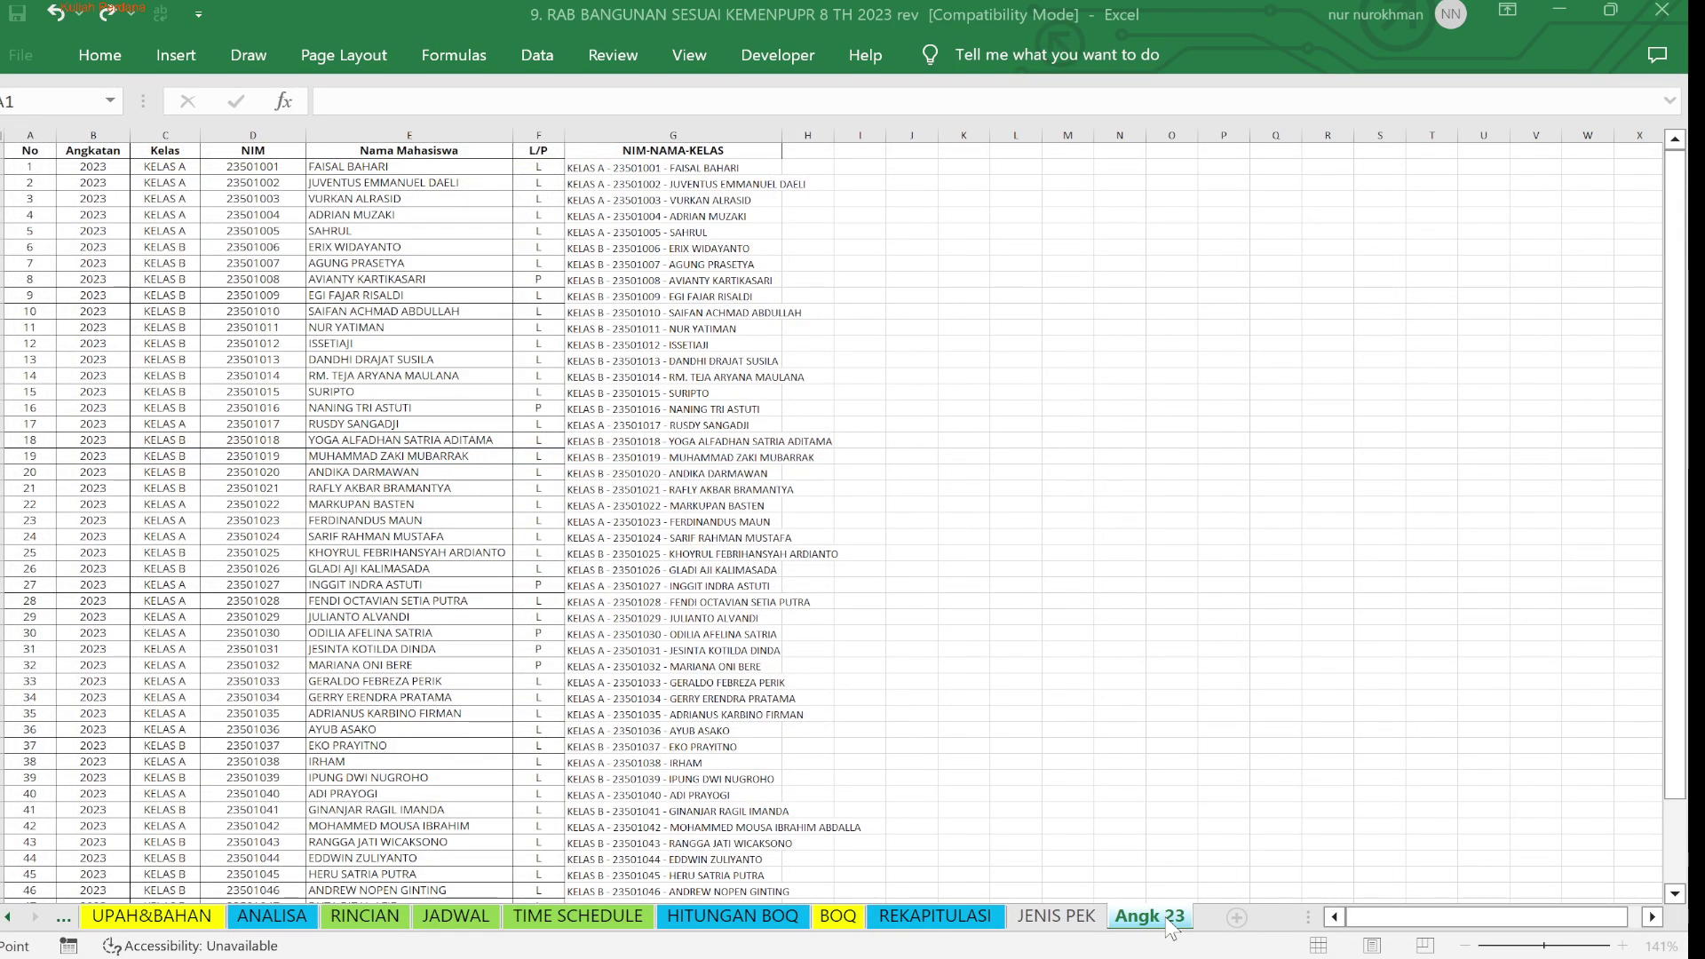
left_click_drag(573, 169, 684, 857)
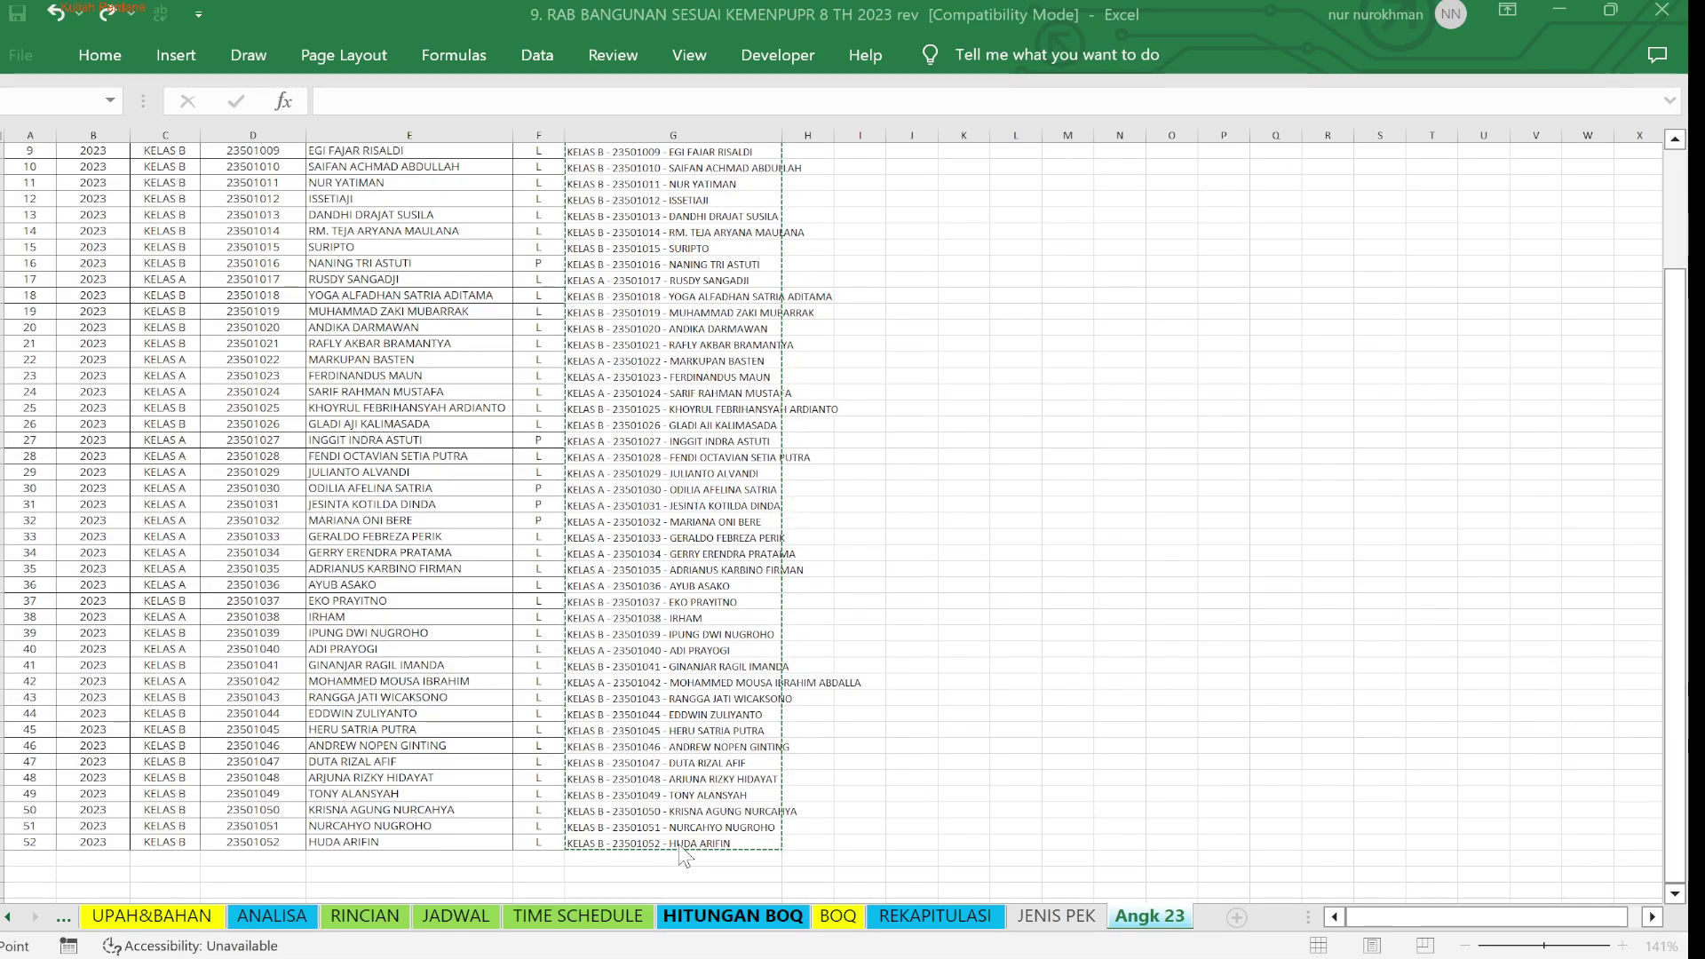
left_click_drag(684, 857, 679, 843)
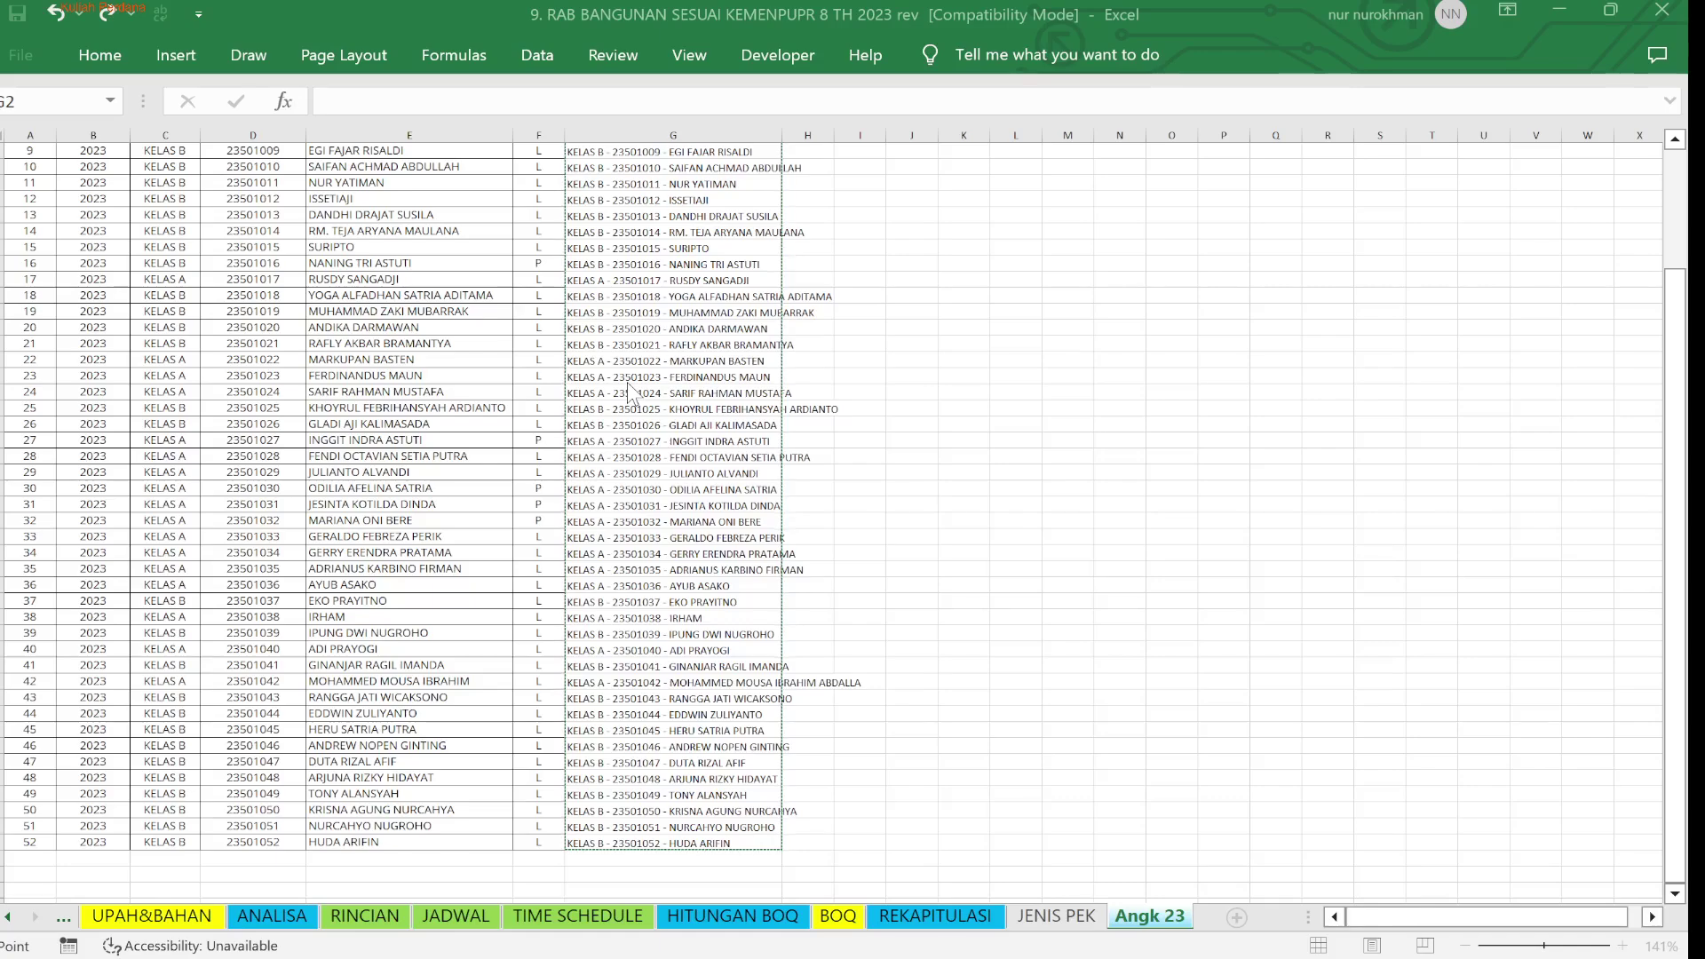
type(",")
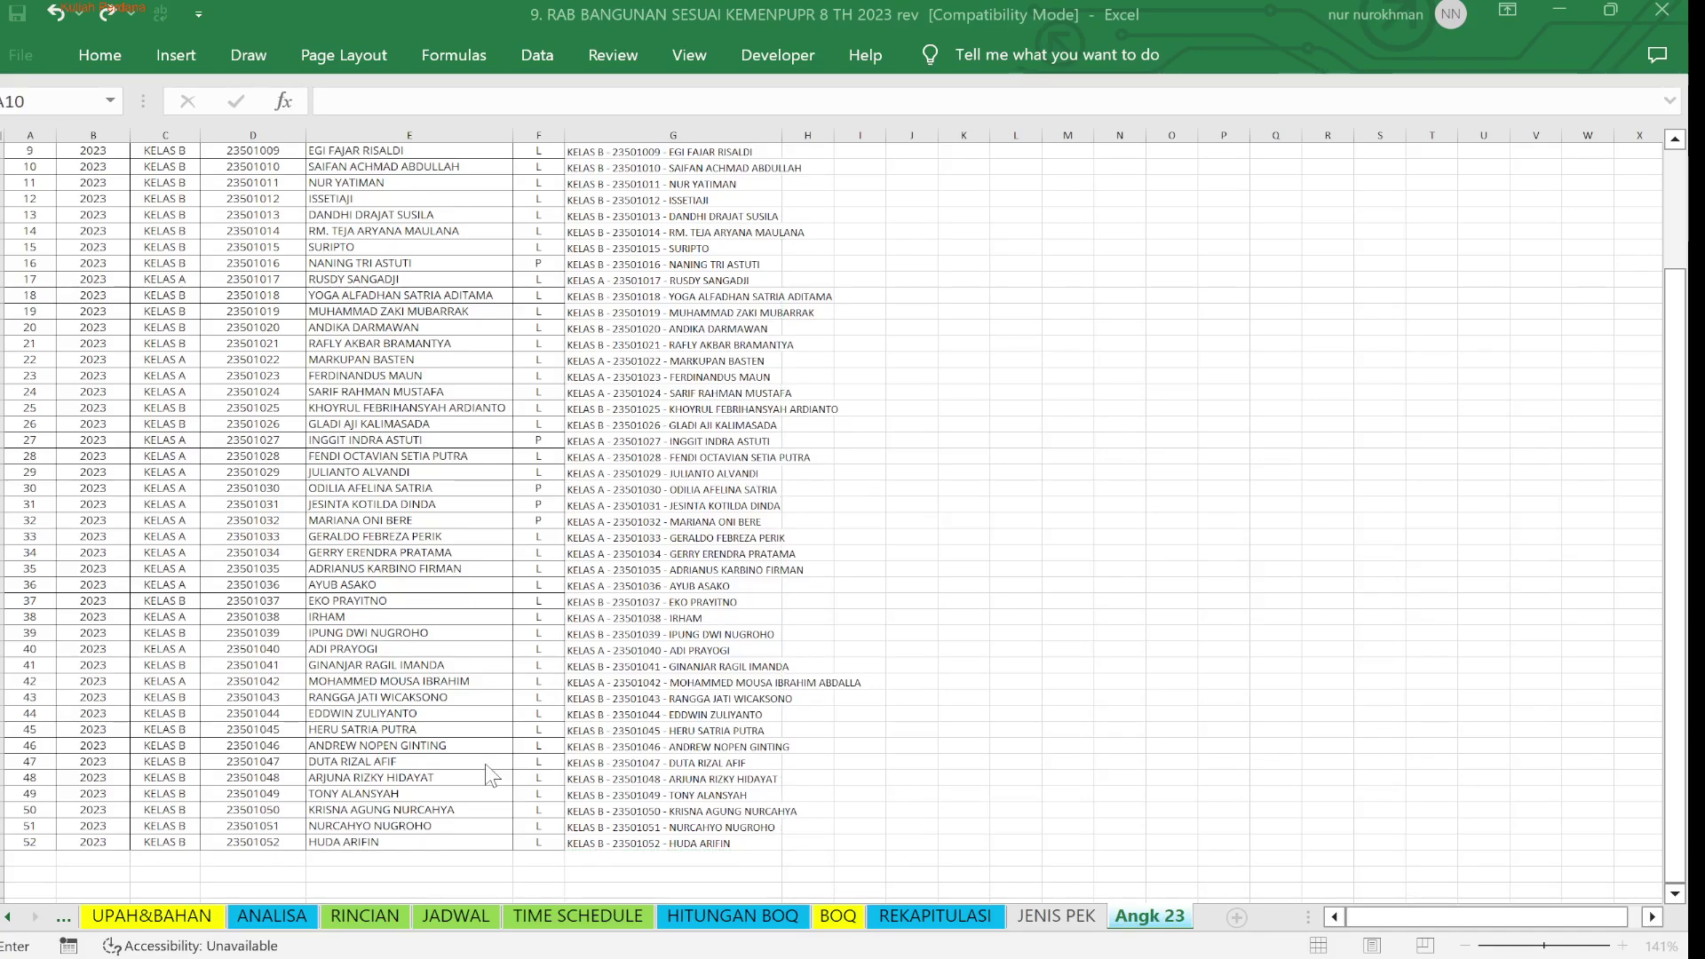
key("Escape")
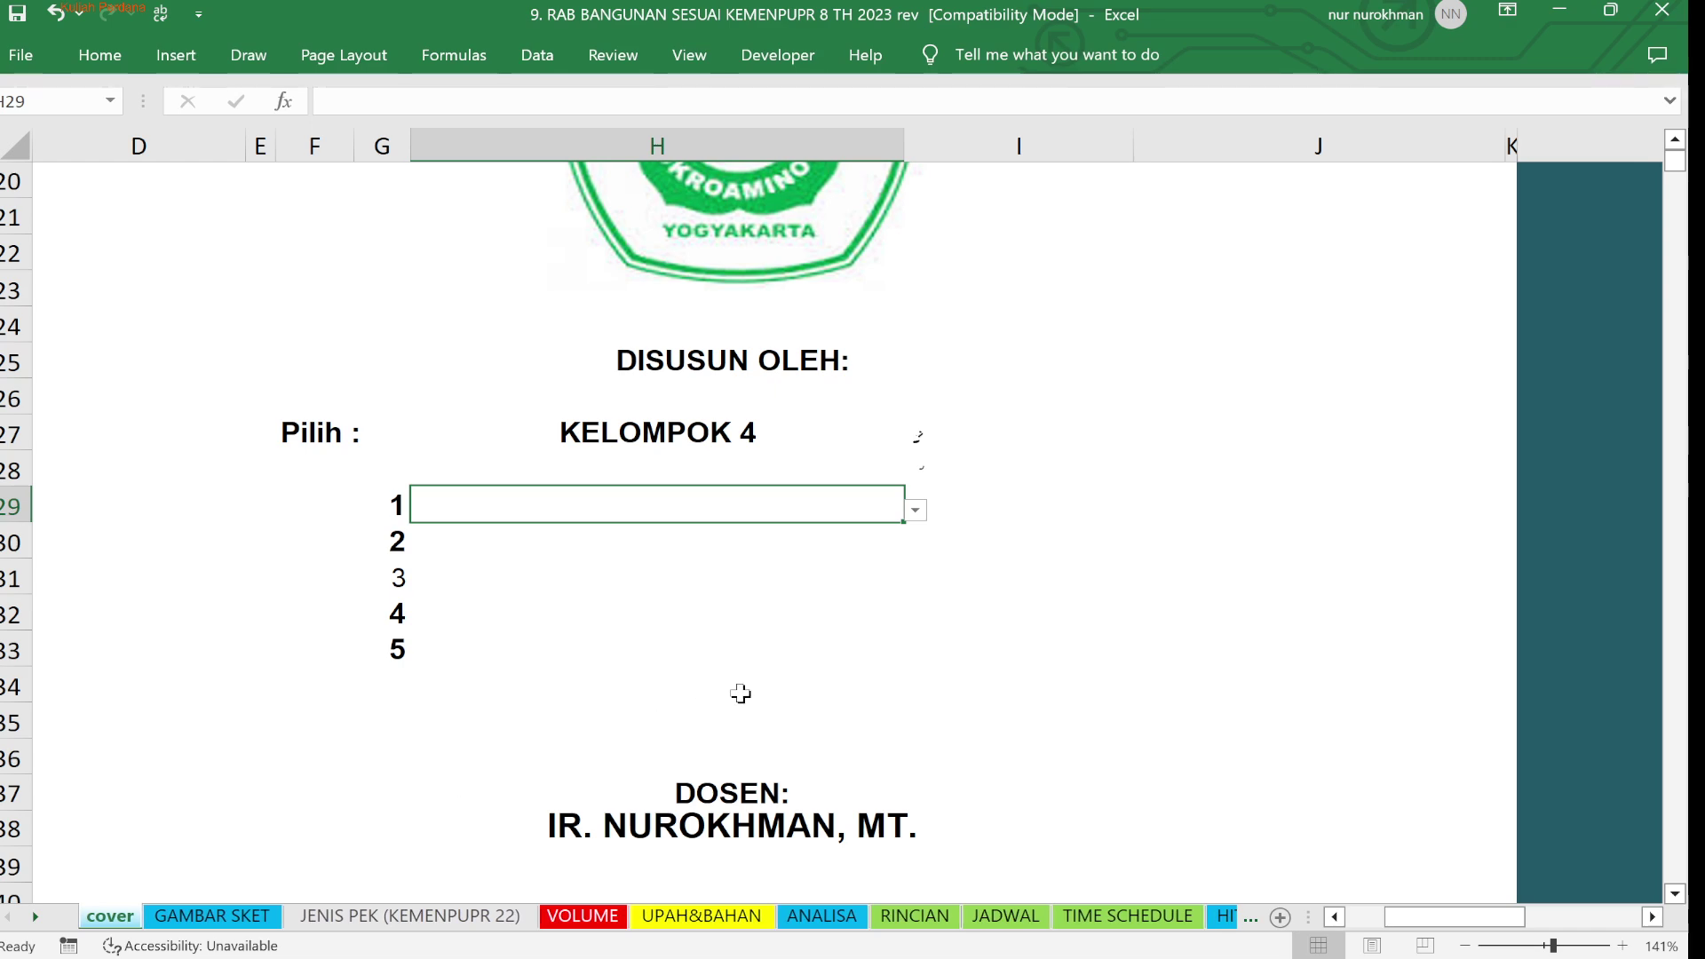
Set the group choice beside Pilih in H27 to KELOMPOK 1
left_click(681, 601)
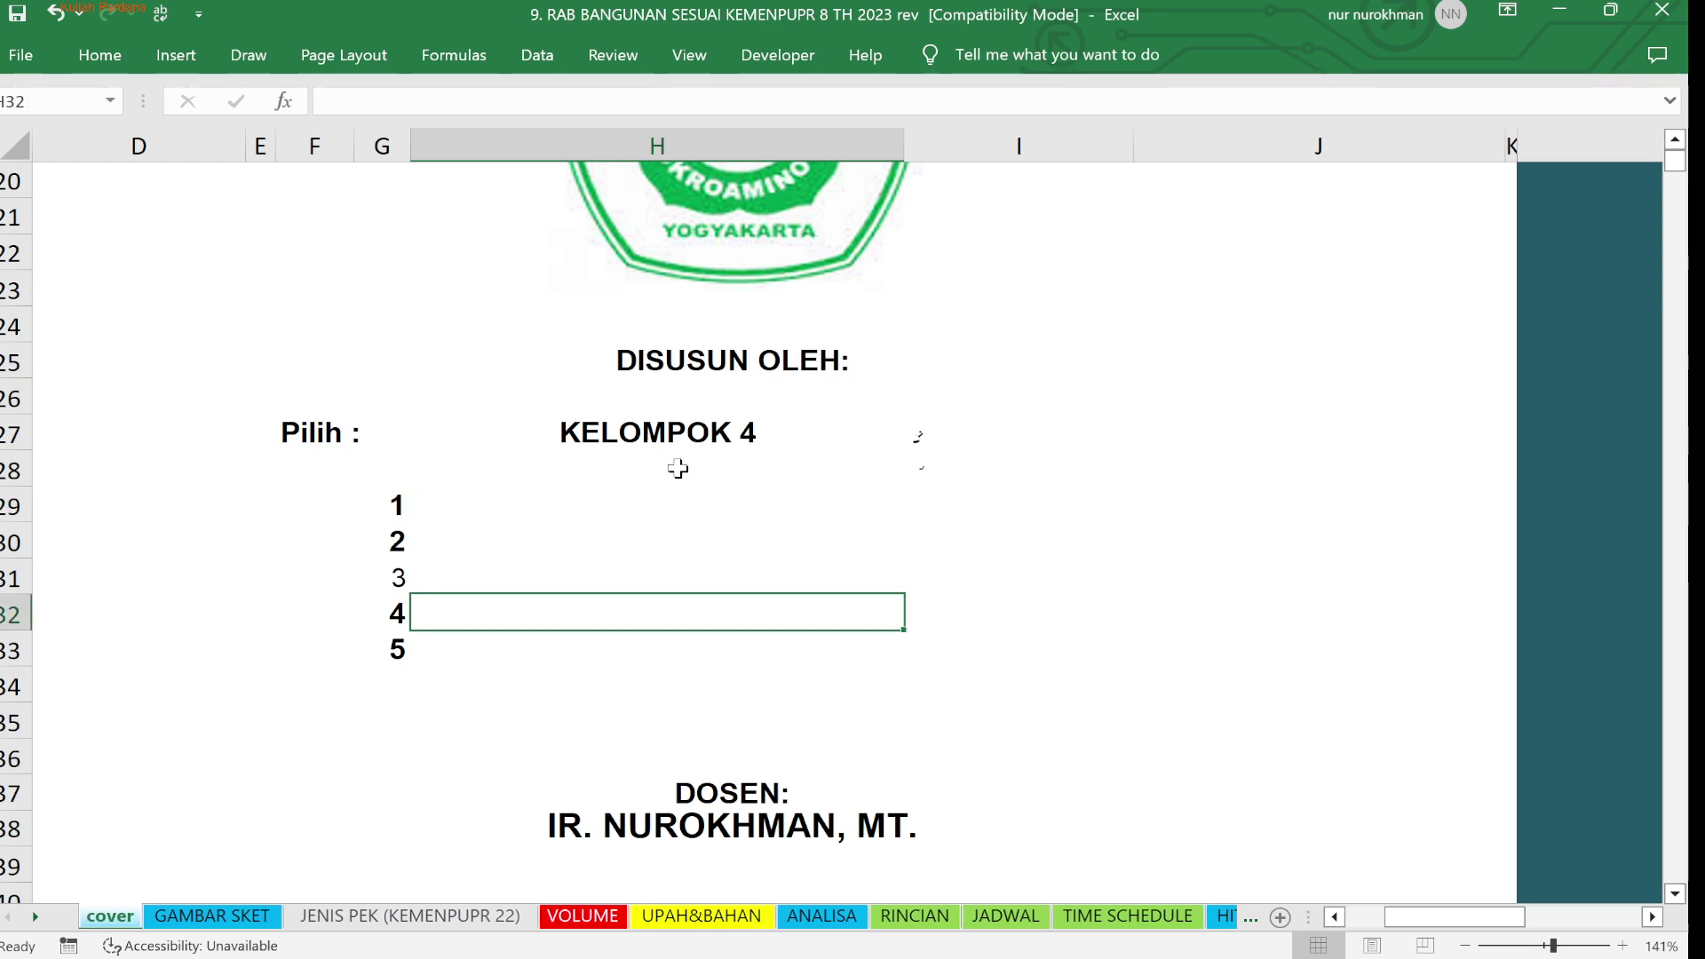
left_click(677, 434)
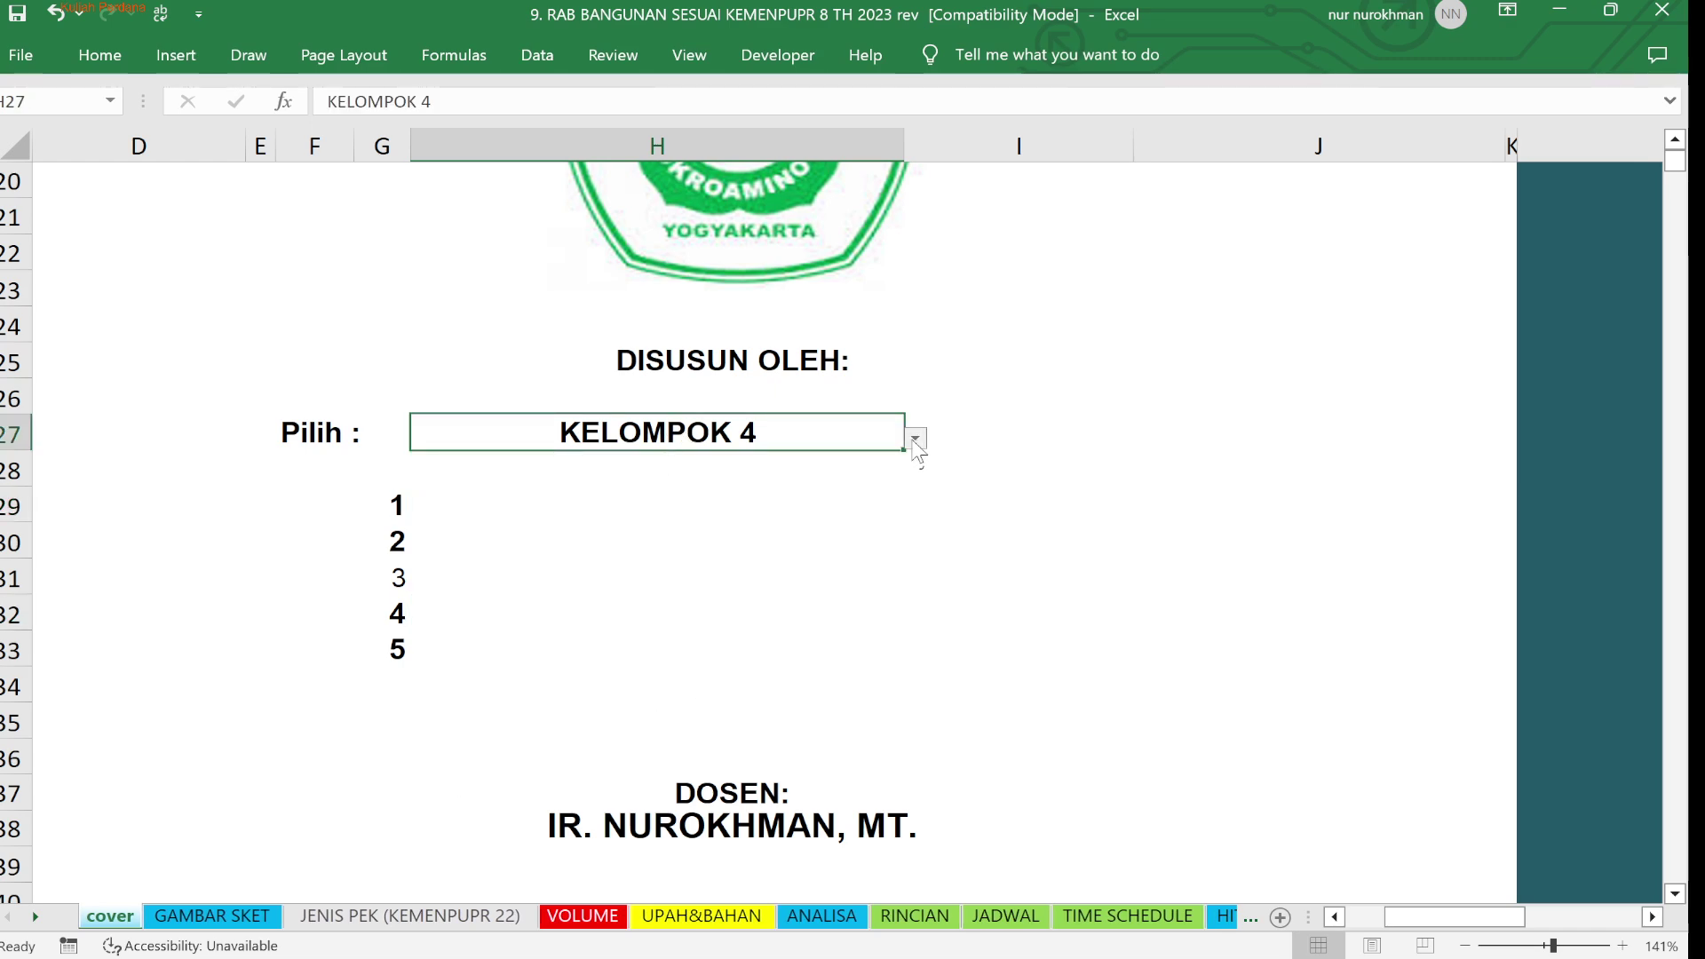
left_click(600, 475)
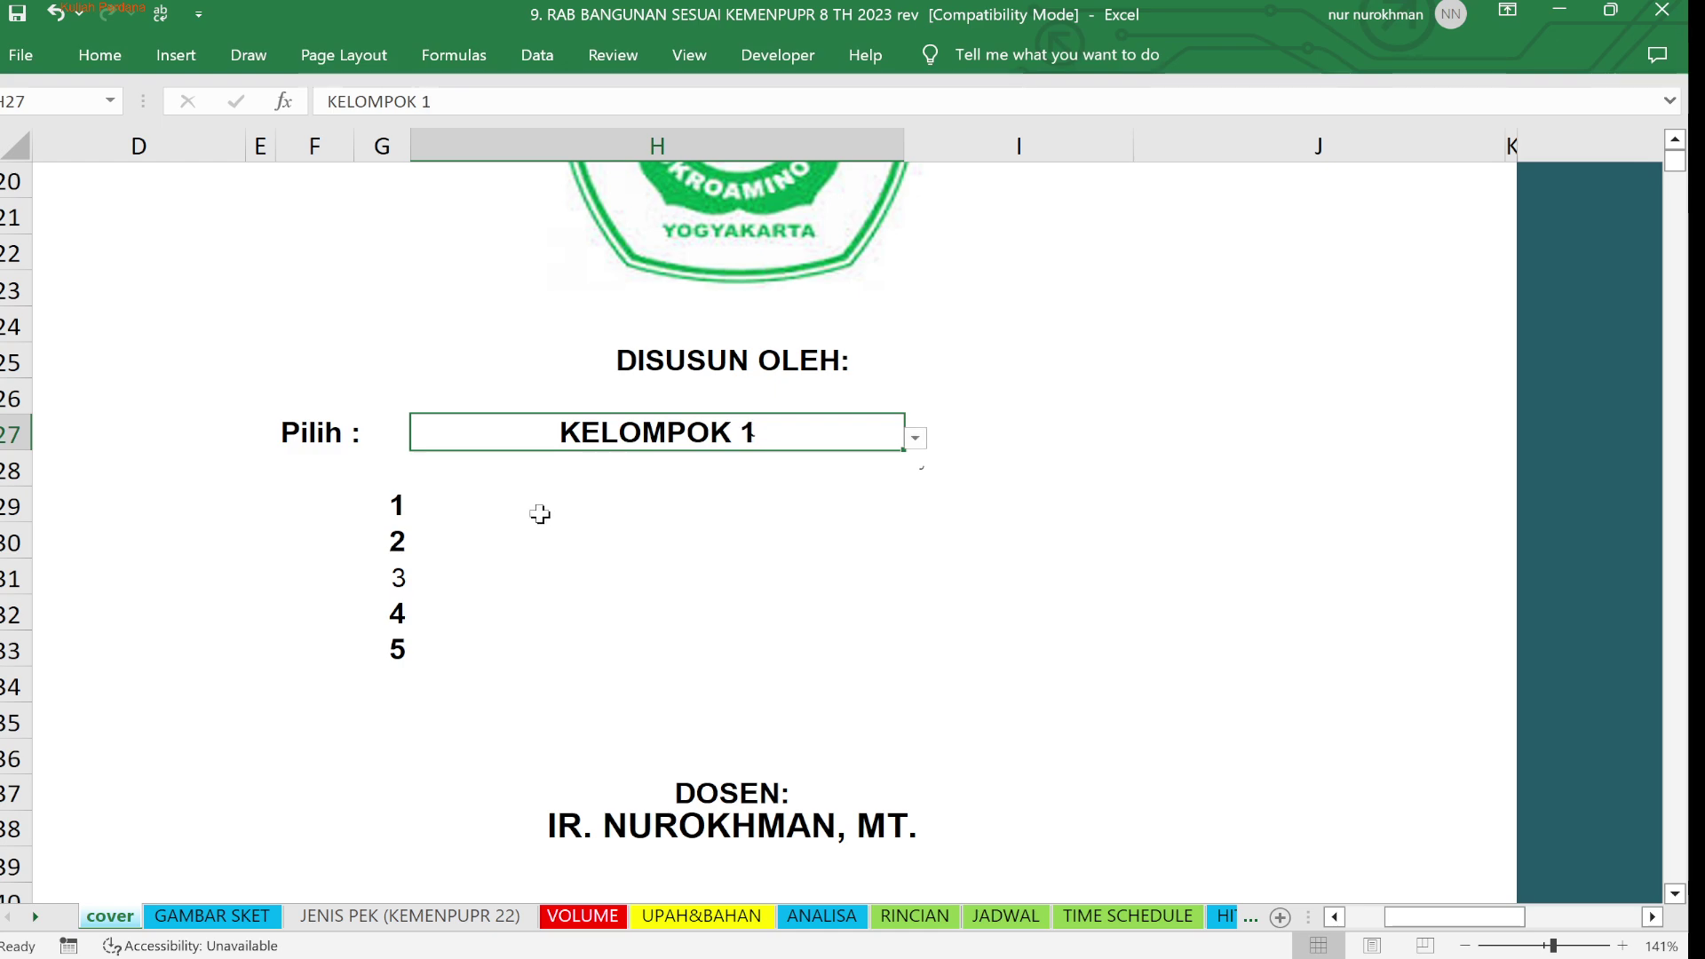
Choose the first KELAS A student on the list as group member 1 in H29
left_click(532, 515)
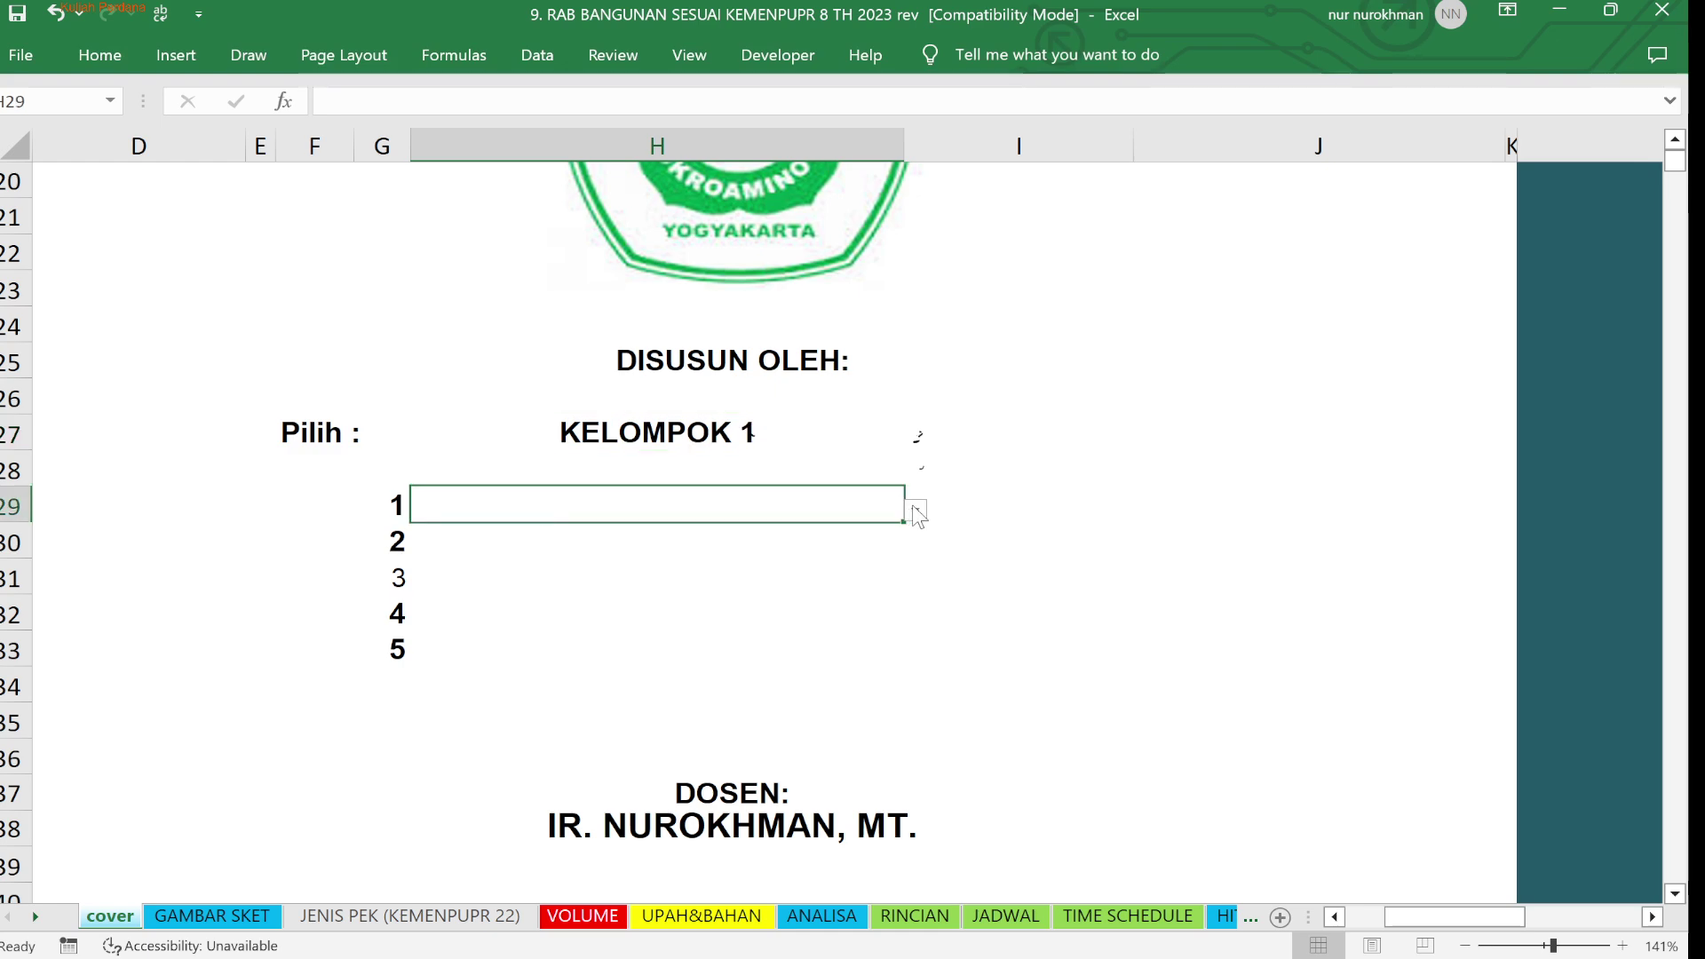
left_click(669, 541)
left_click(738, 583)
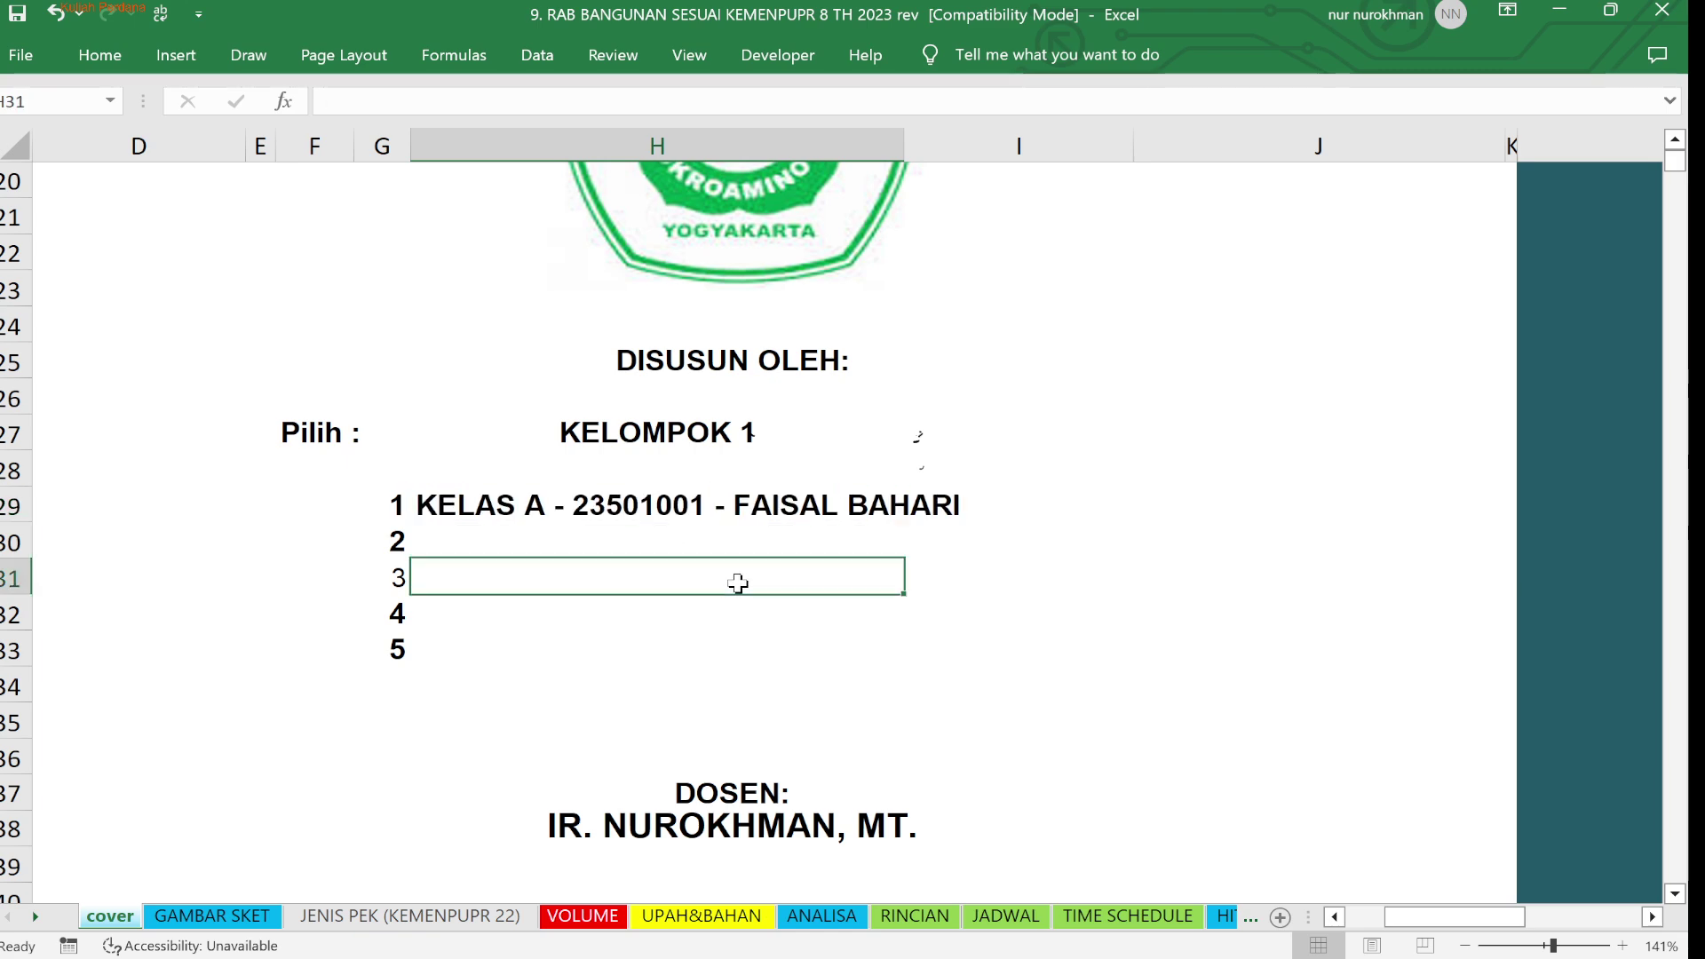
Copy member 1's cell H29, including its list validation, to H30:H33
left_click(680, 498)
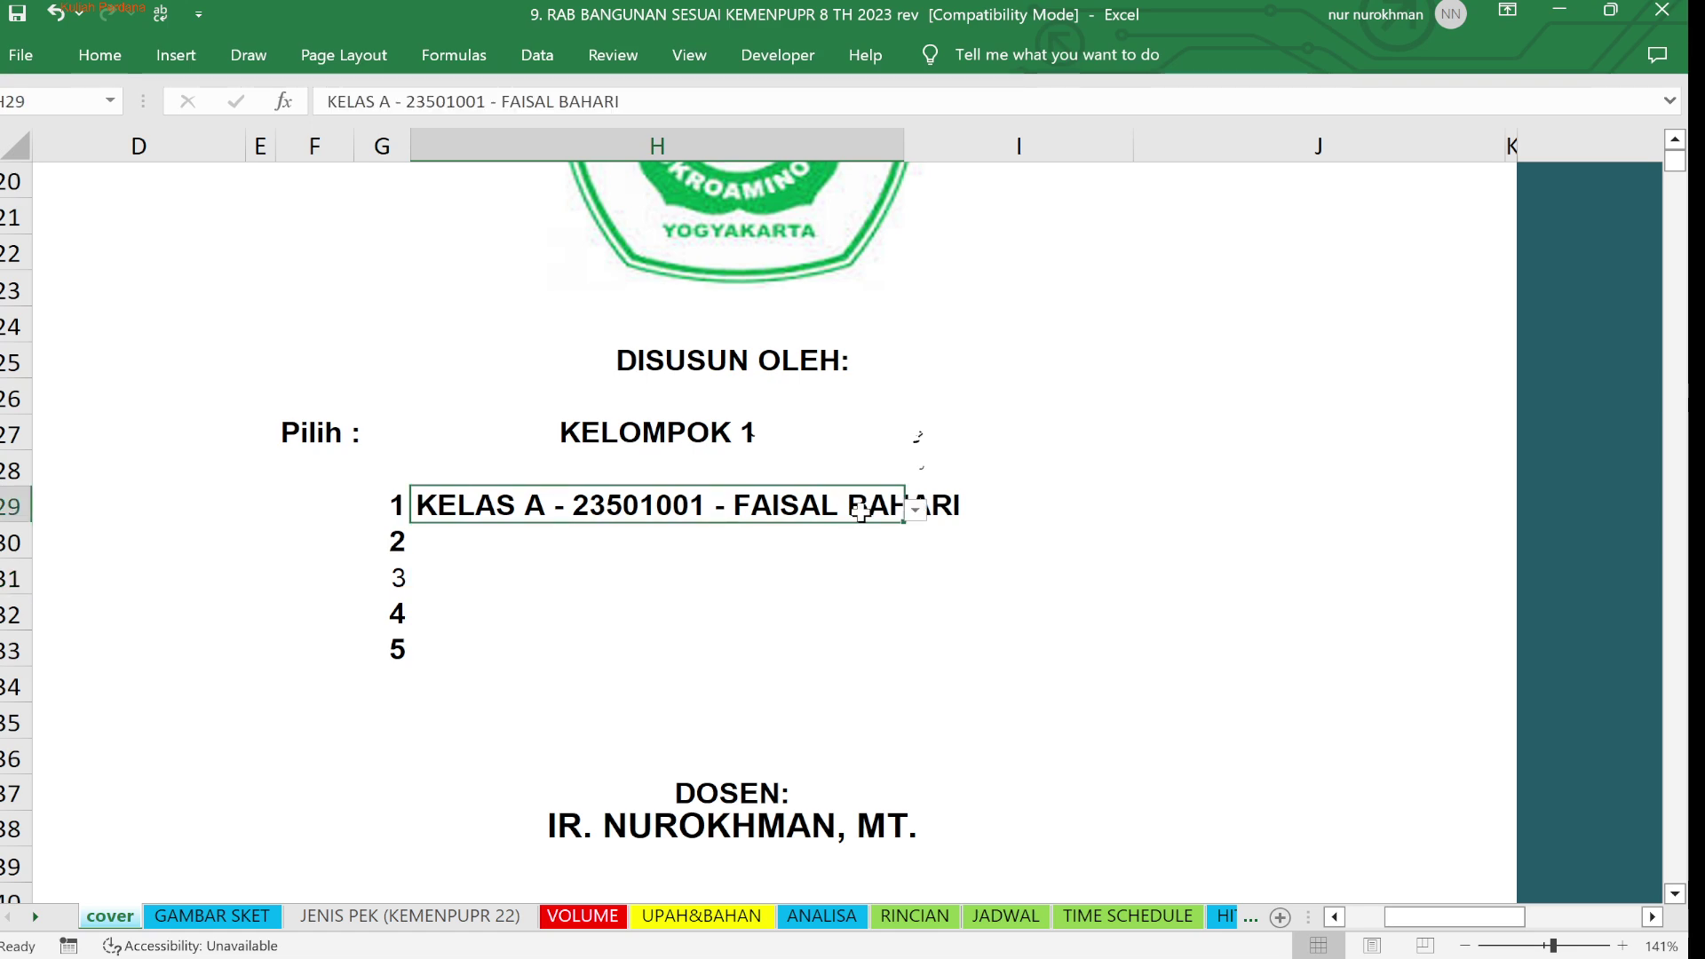
key("ctrl+c")
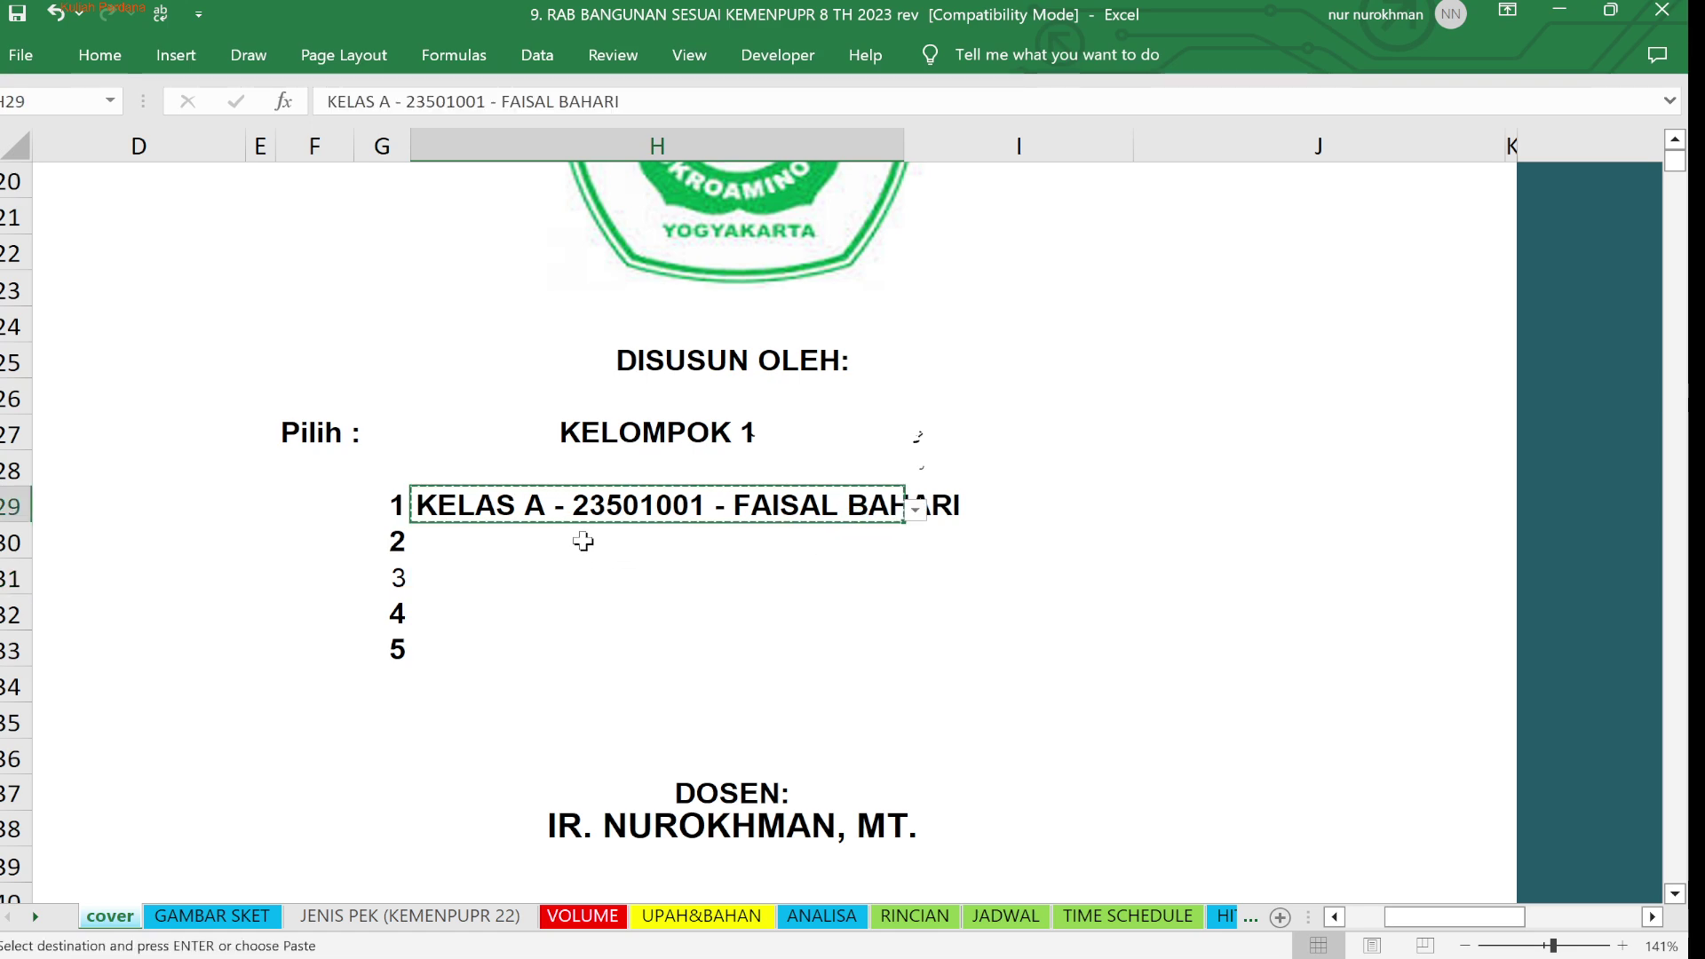
left_click_drag(583, 541, 585, 633)
key("ctrl+v")
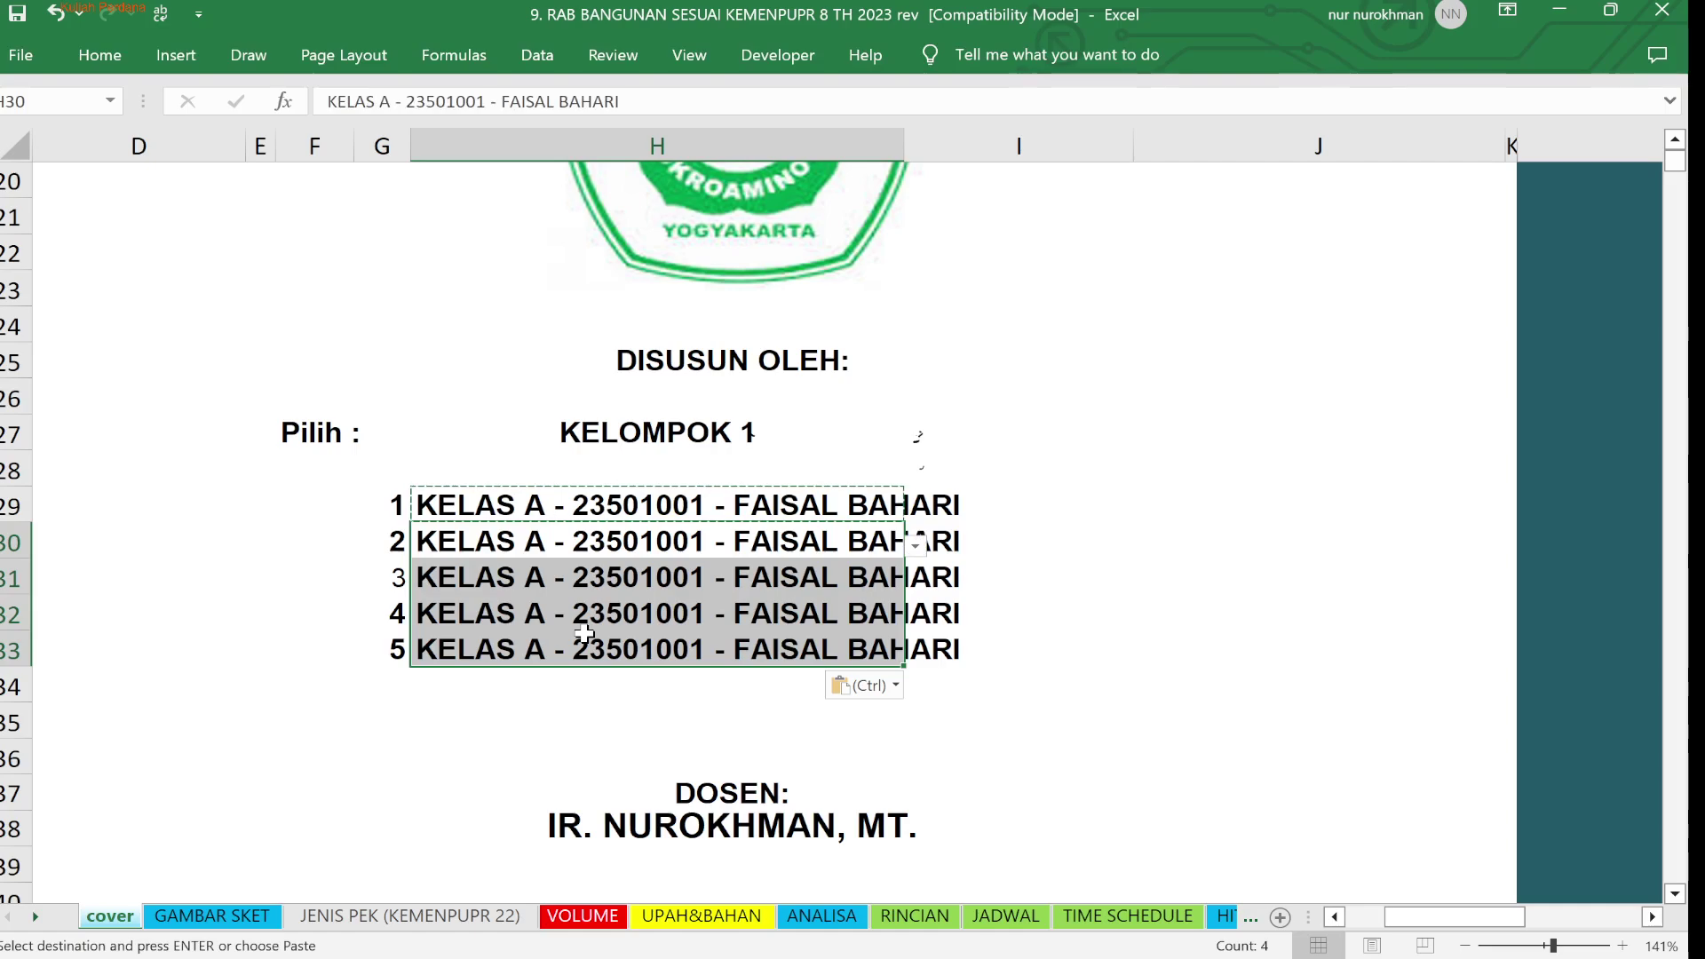
left_click(1027, 604)
key("Escape")
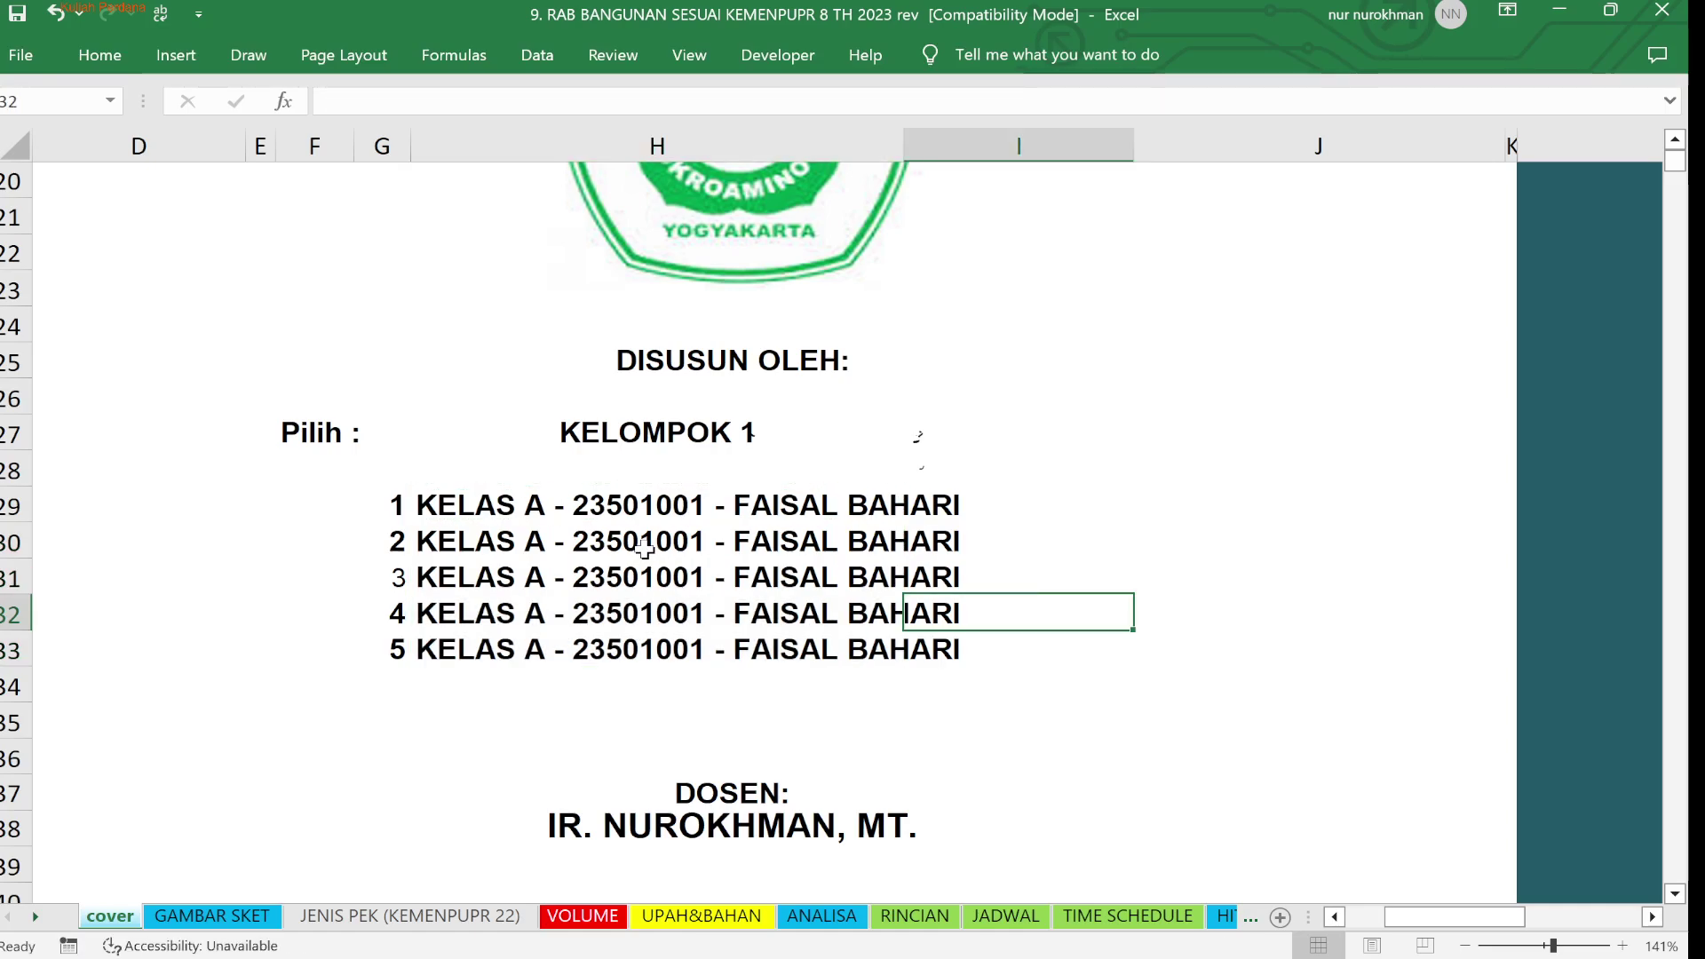
Clear the copied student entries from H30:H33 but keep their selection lists
left_click_drag(644, 544, 637, 638)
key("Delete")
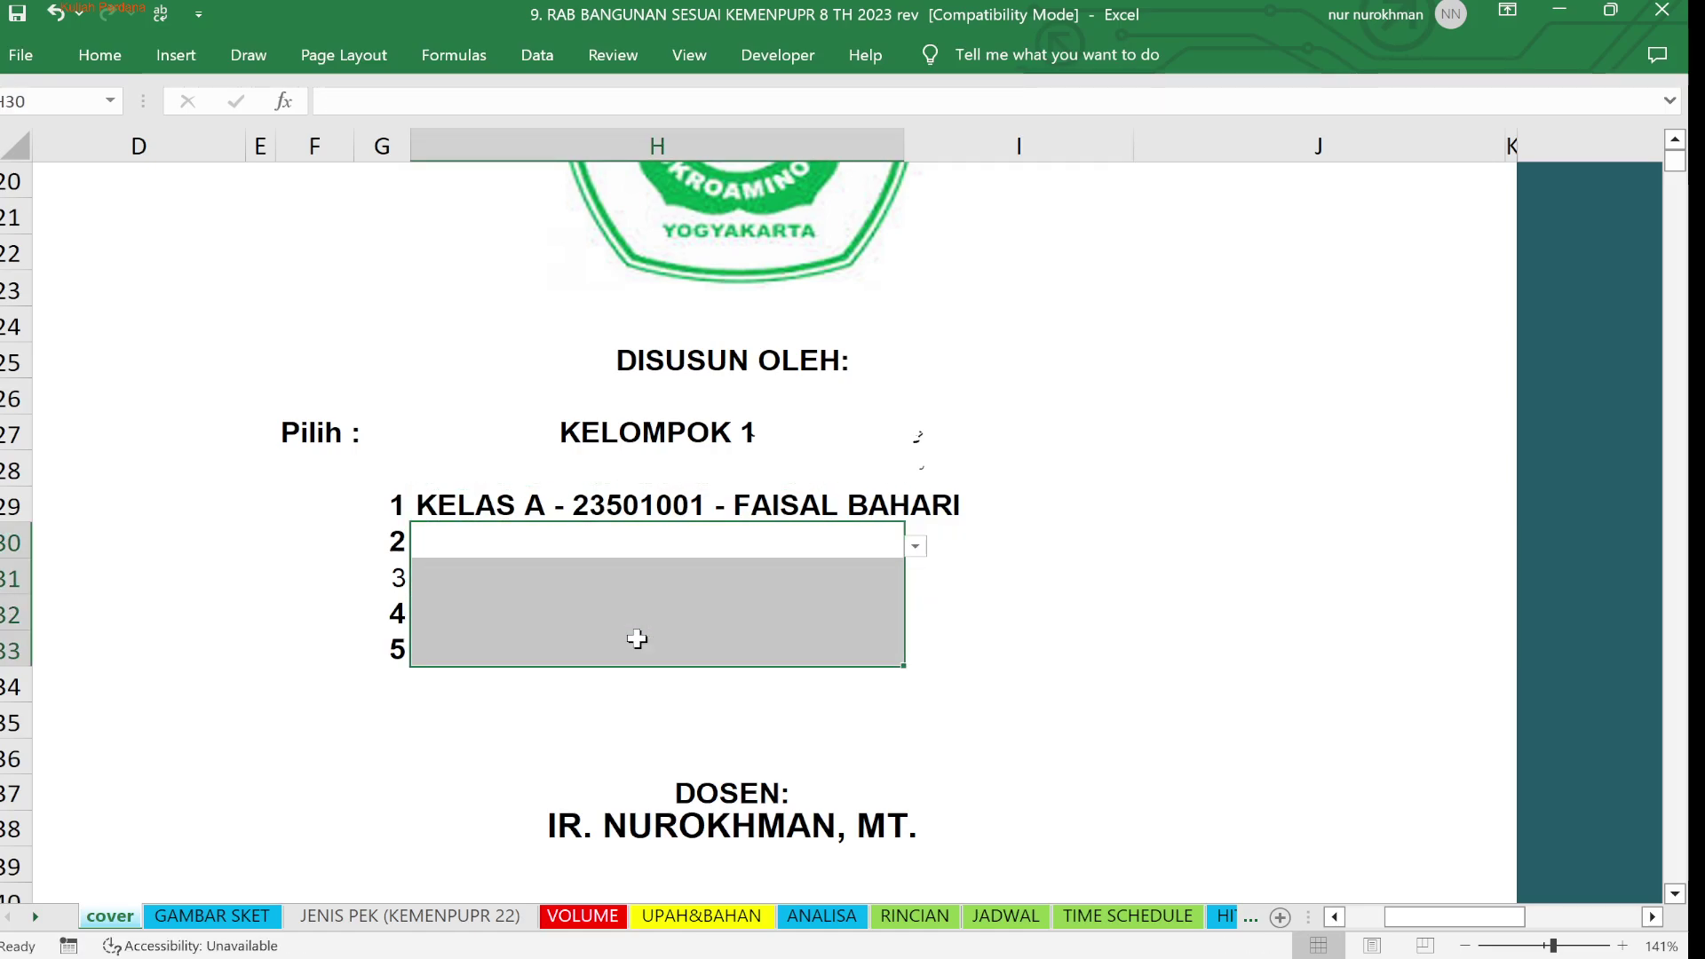
left_click(840, 515)
left_click(1080, 554)
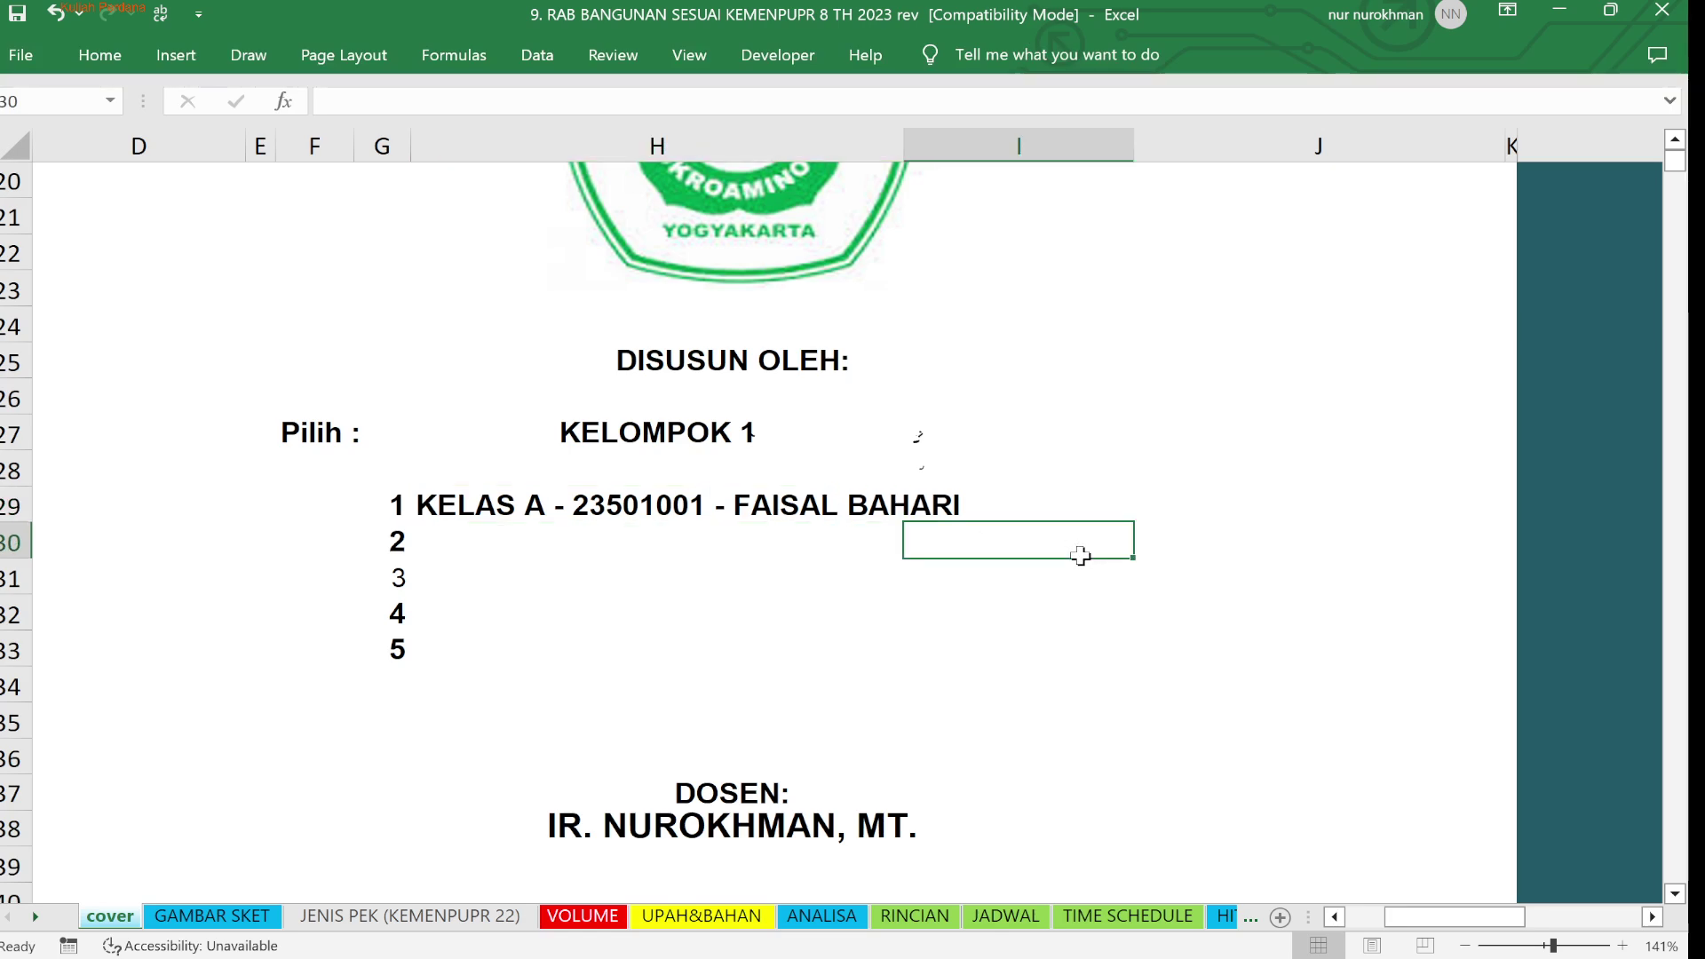
Fill members 2 to 4 from the student list, using the third KELAS A student in H30 and H31 and a KELAS B student in H32
left_click(804, 503)
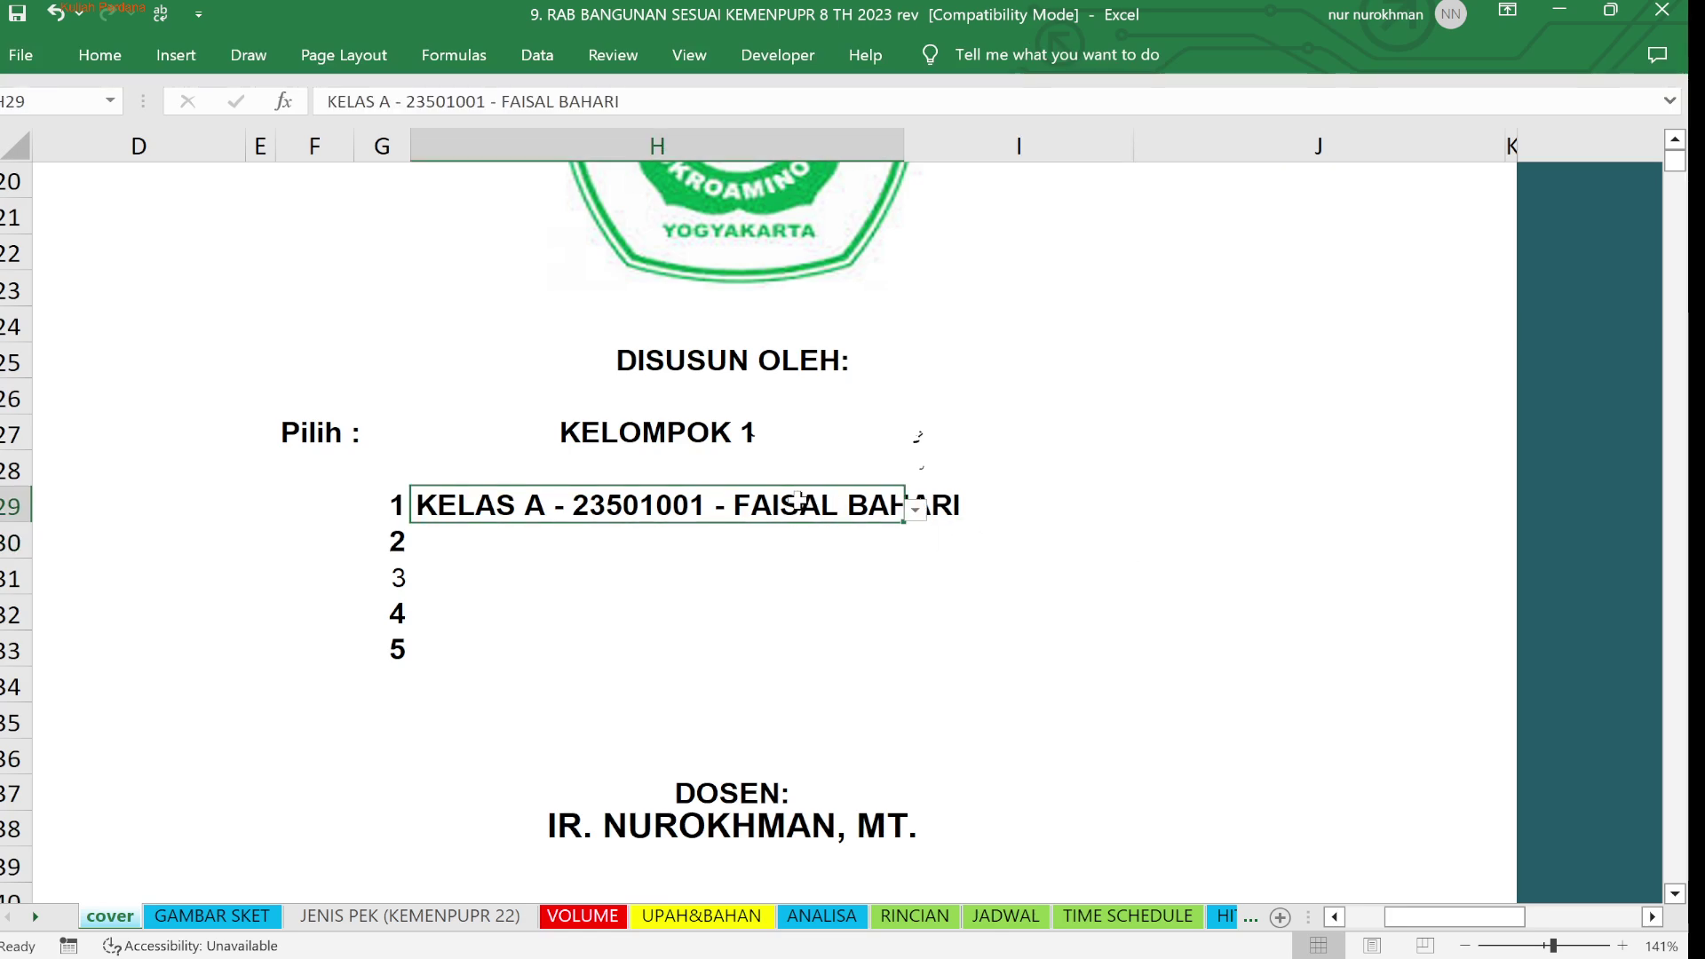
left_click(773, 538)
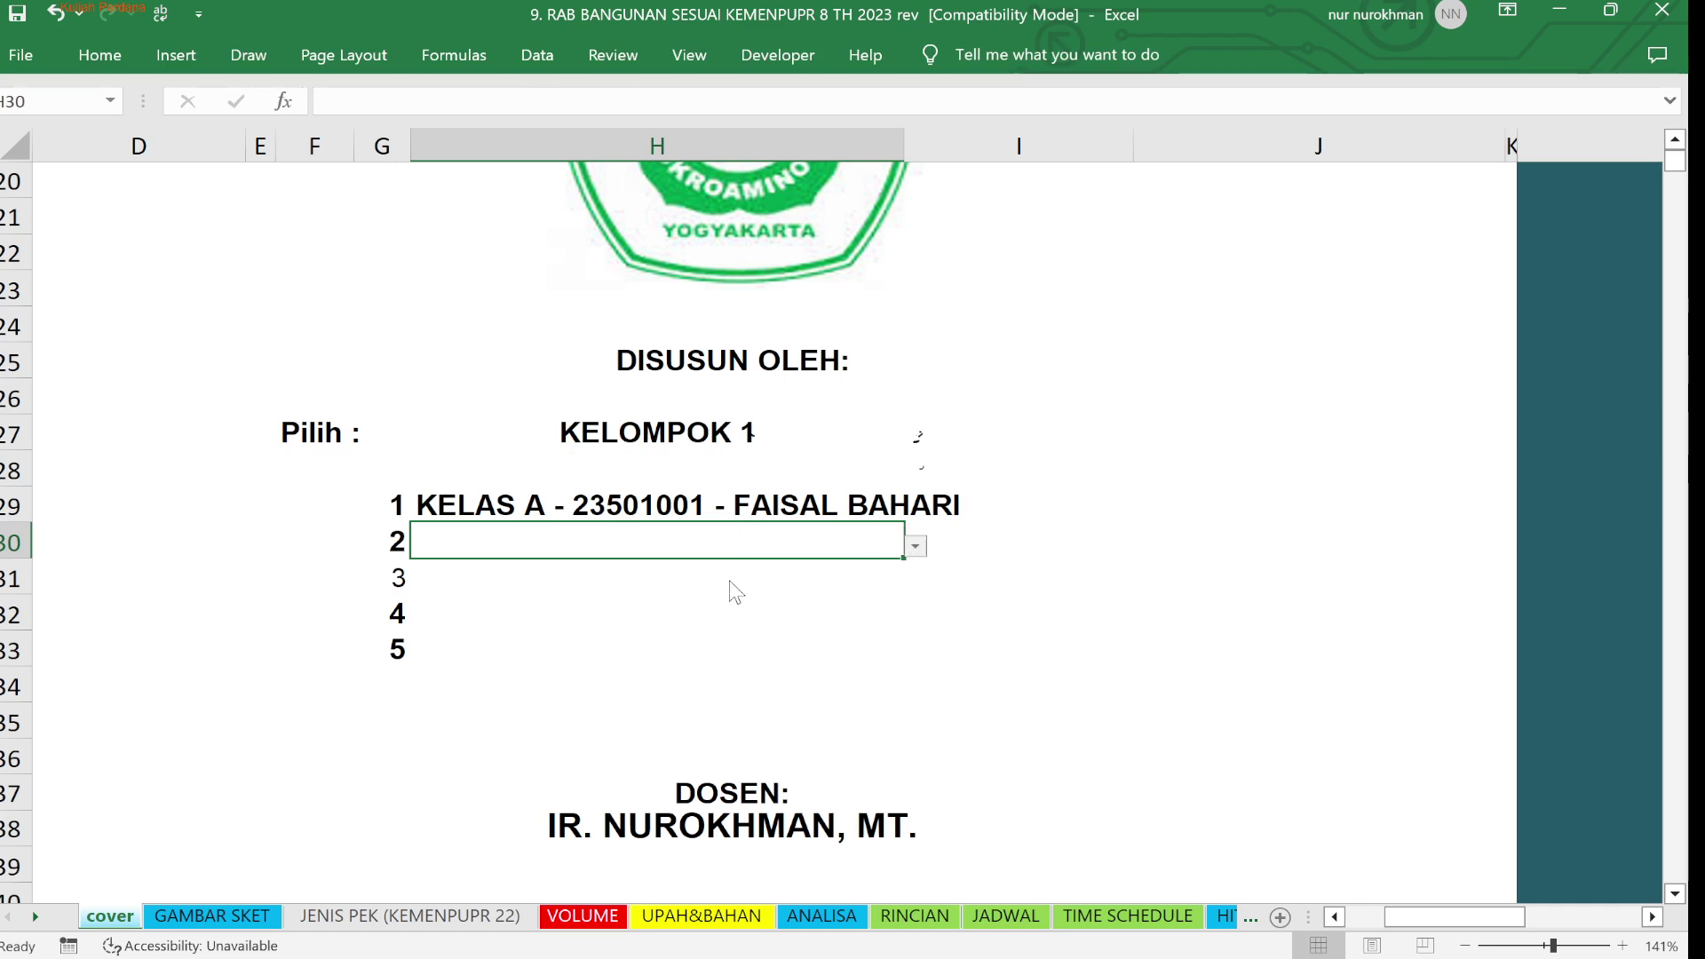
key("ctrl+v")
left_click(696, 578)
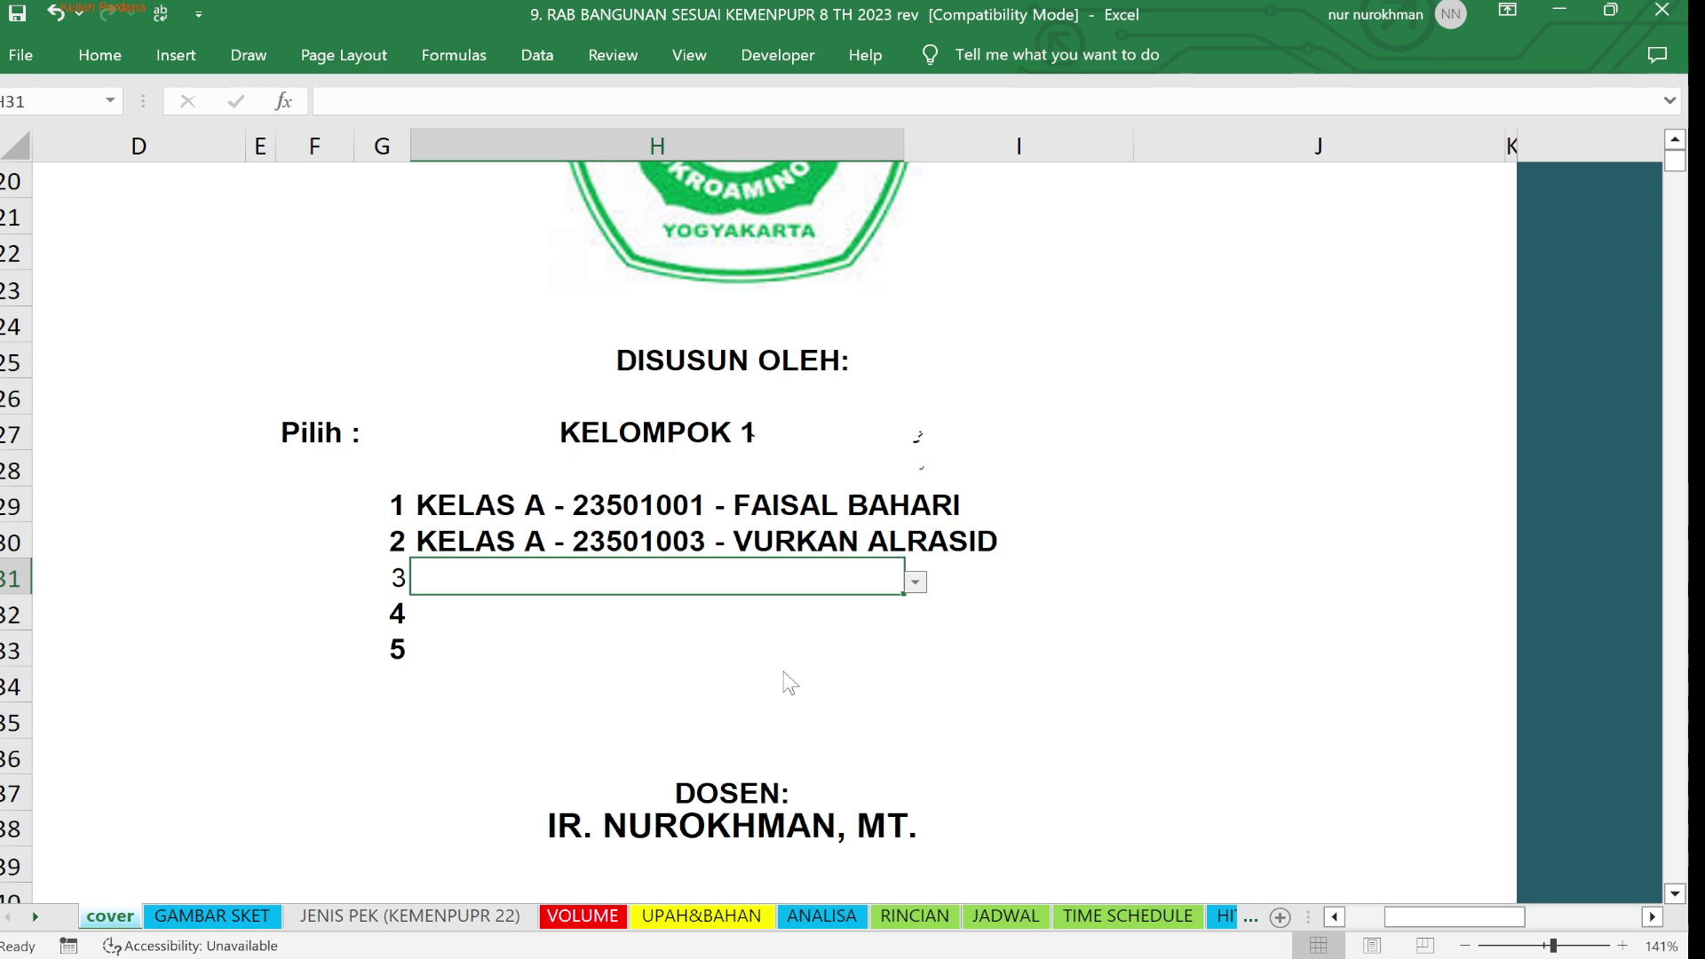
key("ctrl+v")
left_click(802, 627)
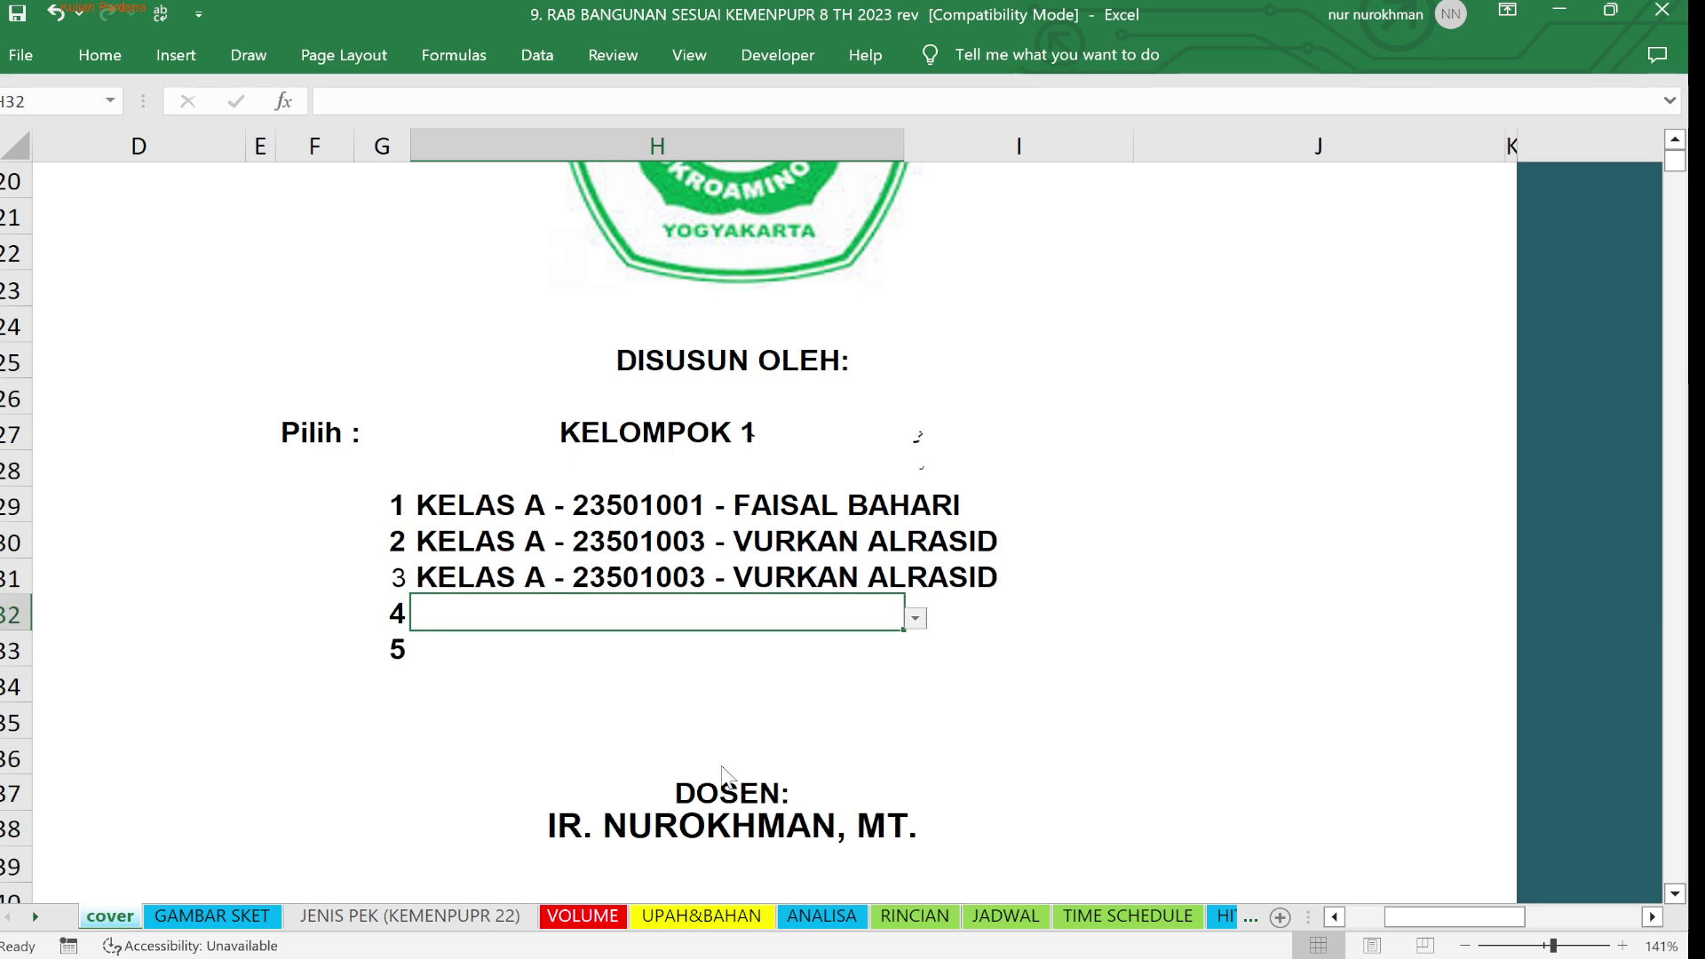
key("ctrl+v")
left_click(833, 677)
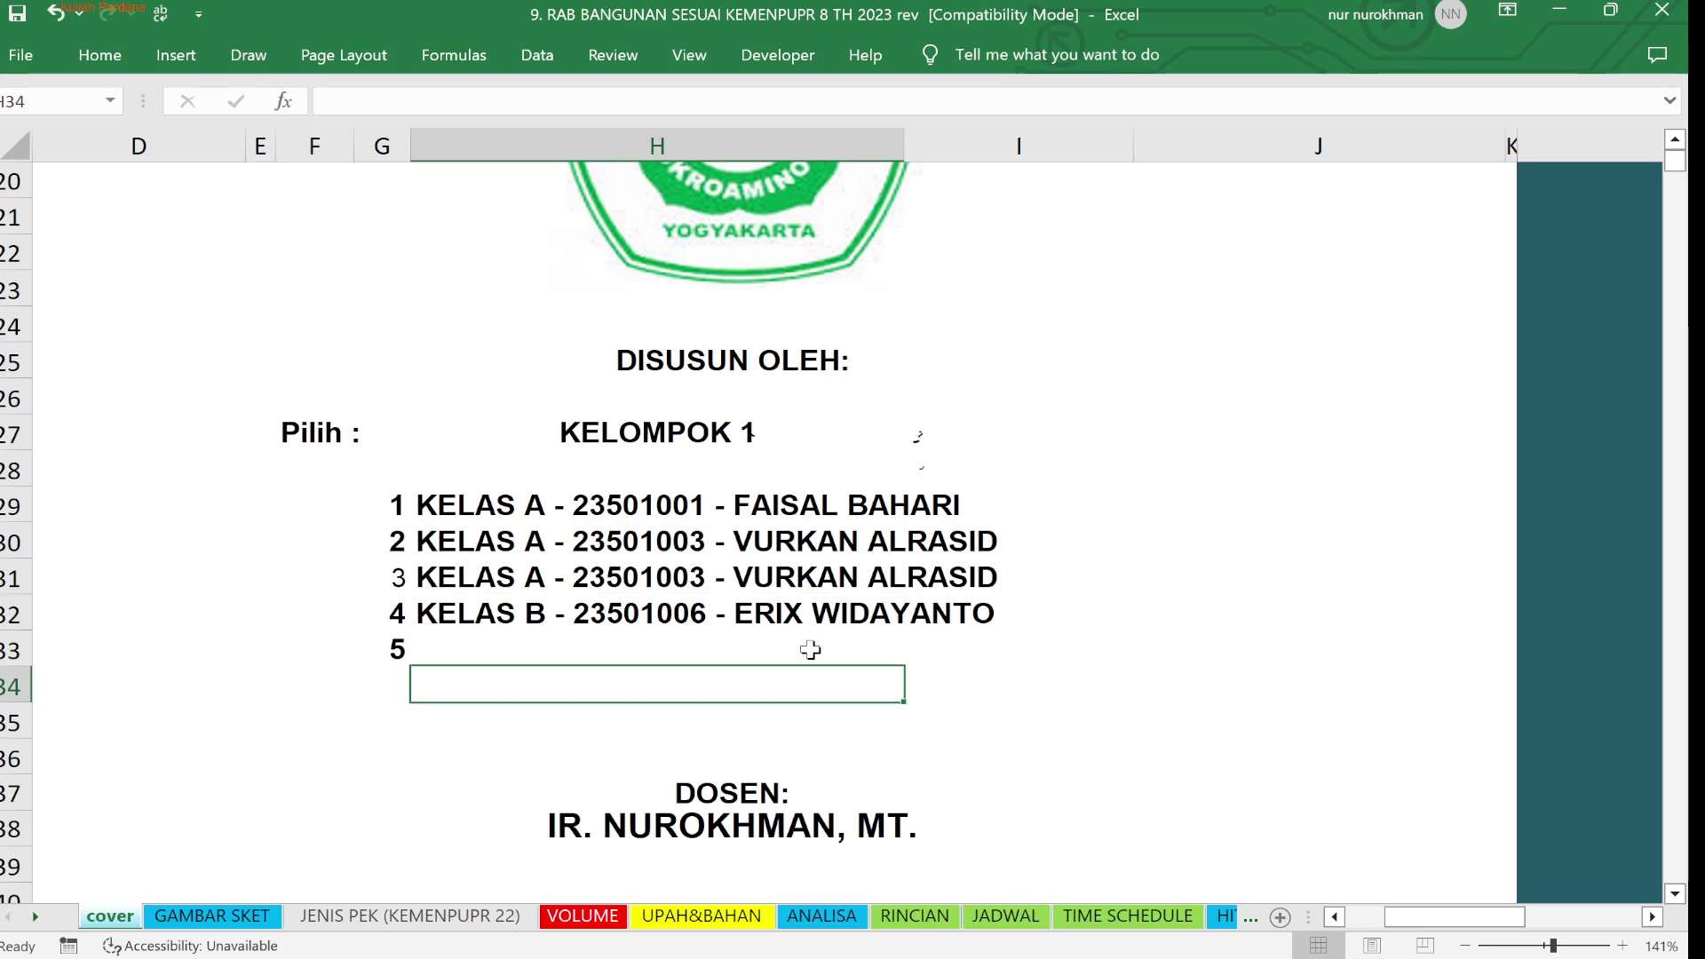
Choose a KELAS B student different from member 4 as group member 5 in H33
left_click(811, 650)
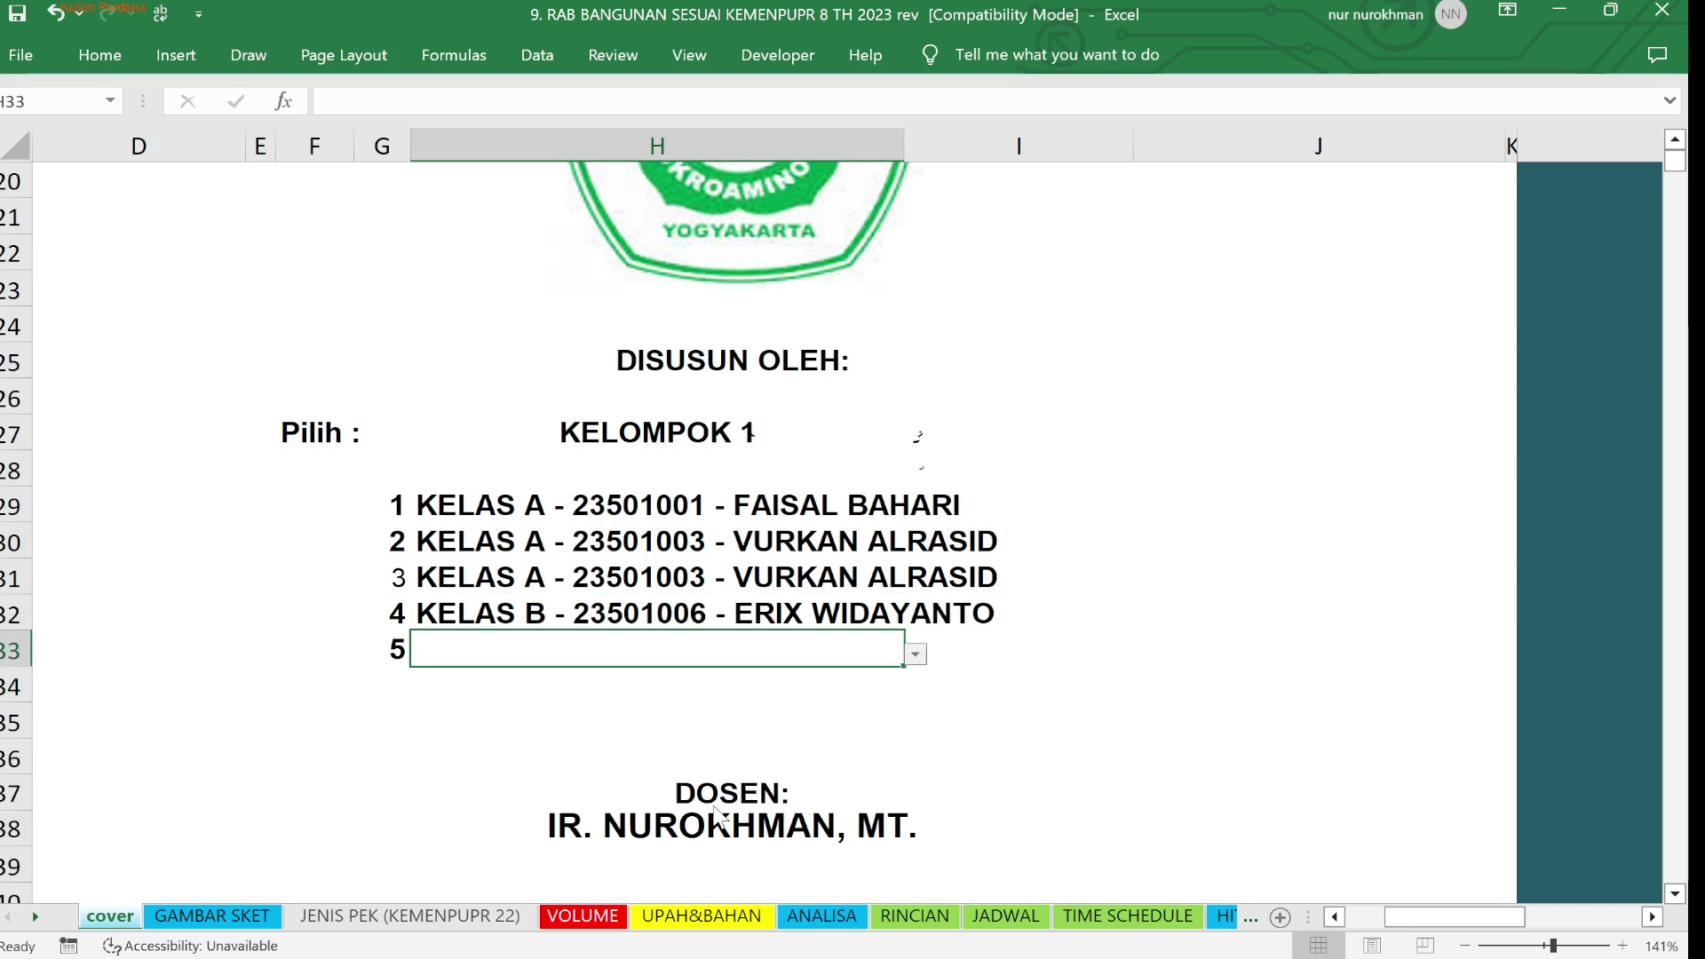
key("ctrl+d")
left_click(1077, 689)
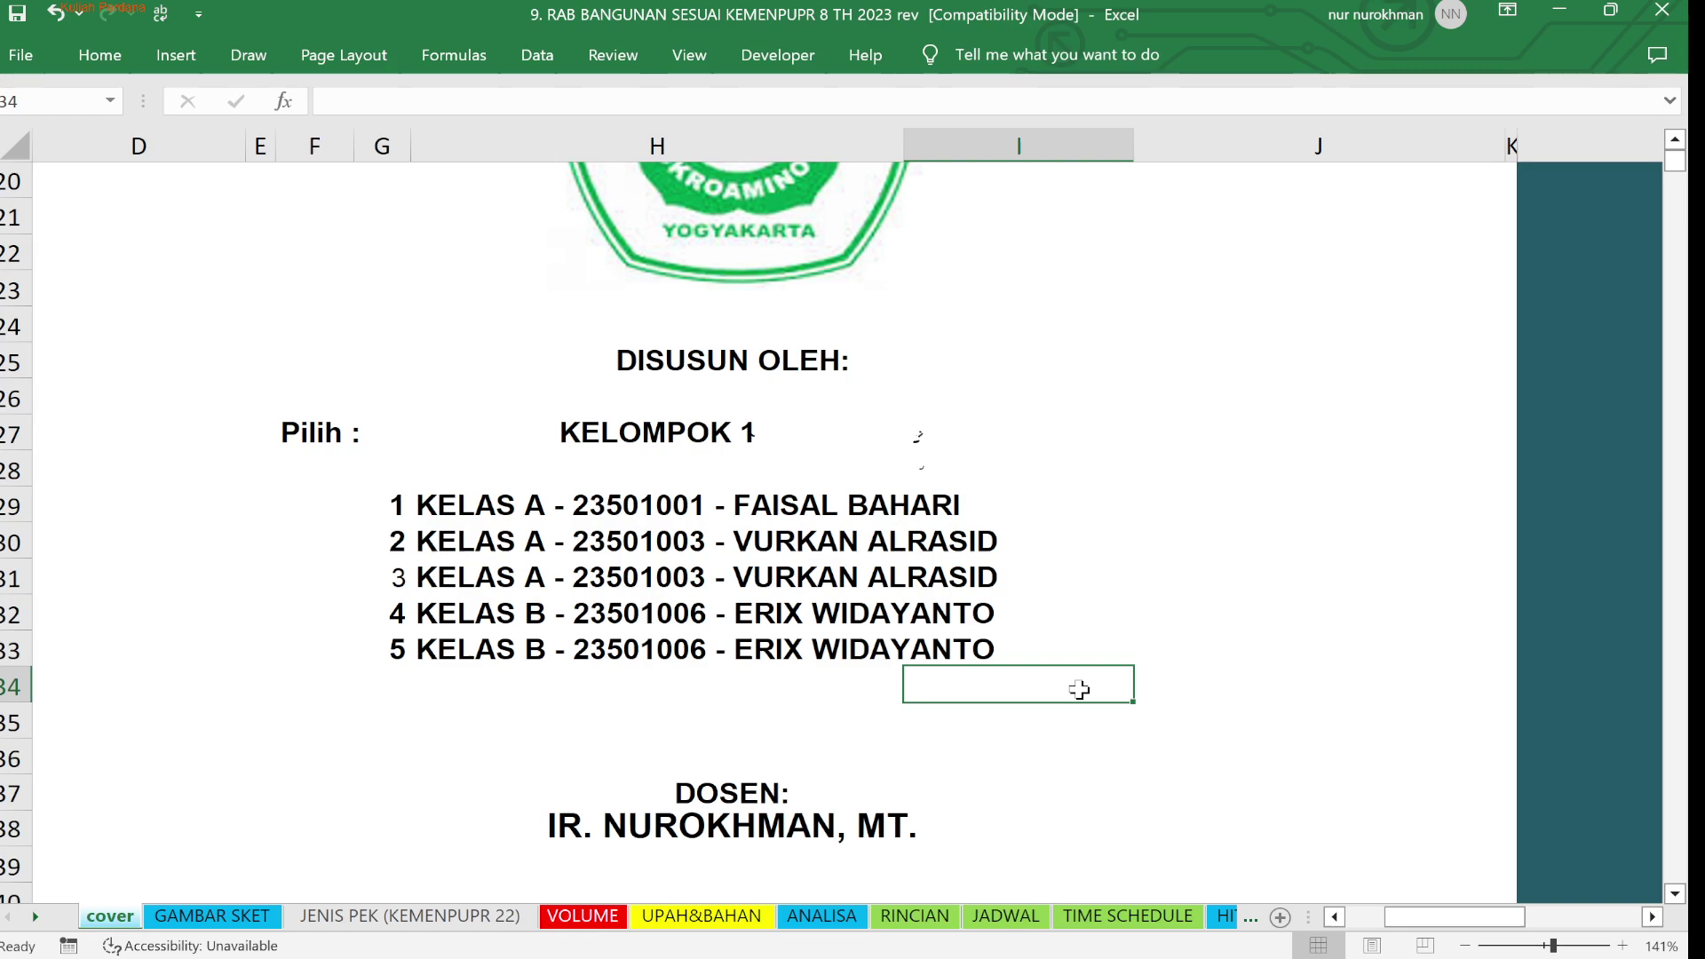
left_click(816, 649)
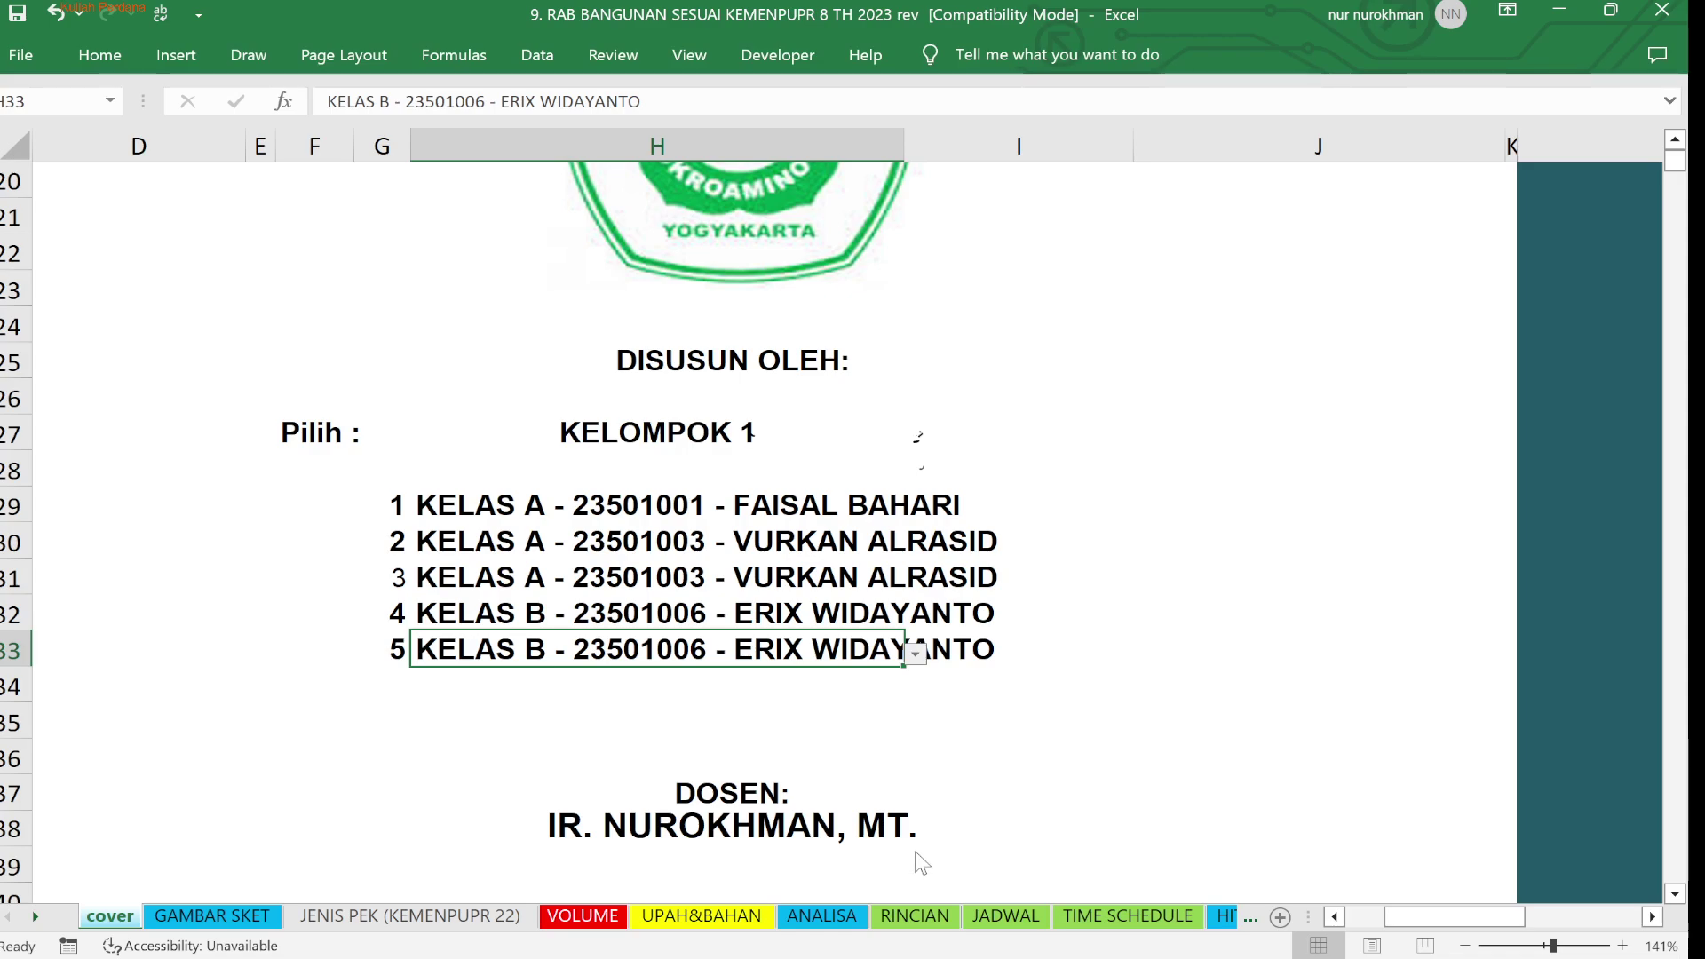
key("ctrl+z")
left_click(1172, 692)
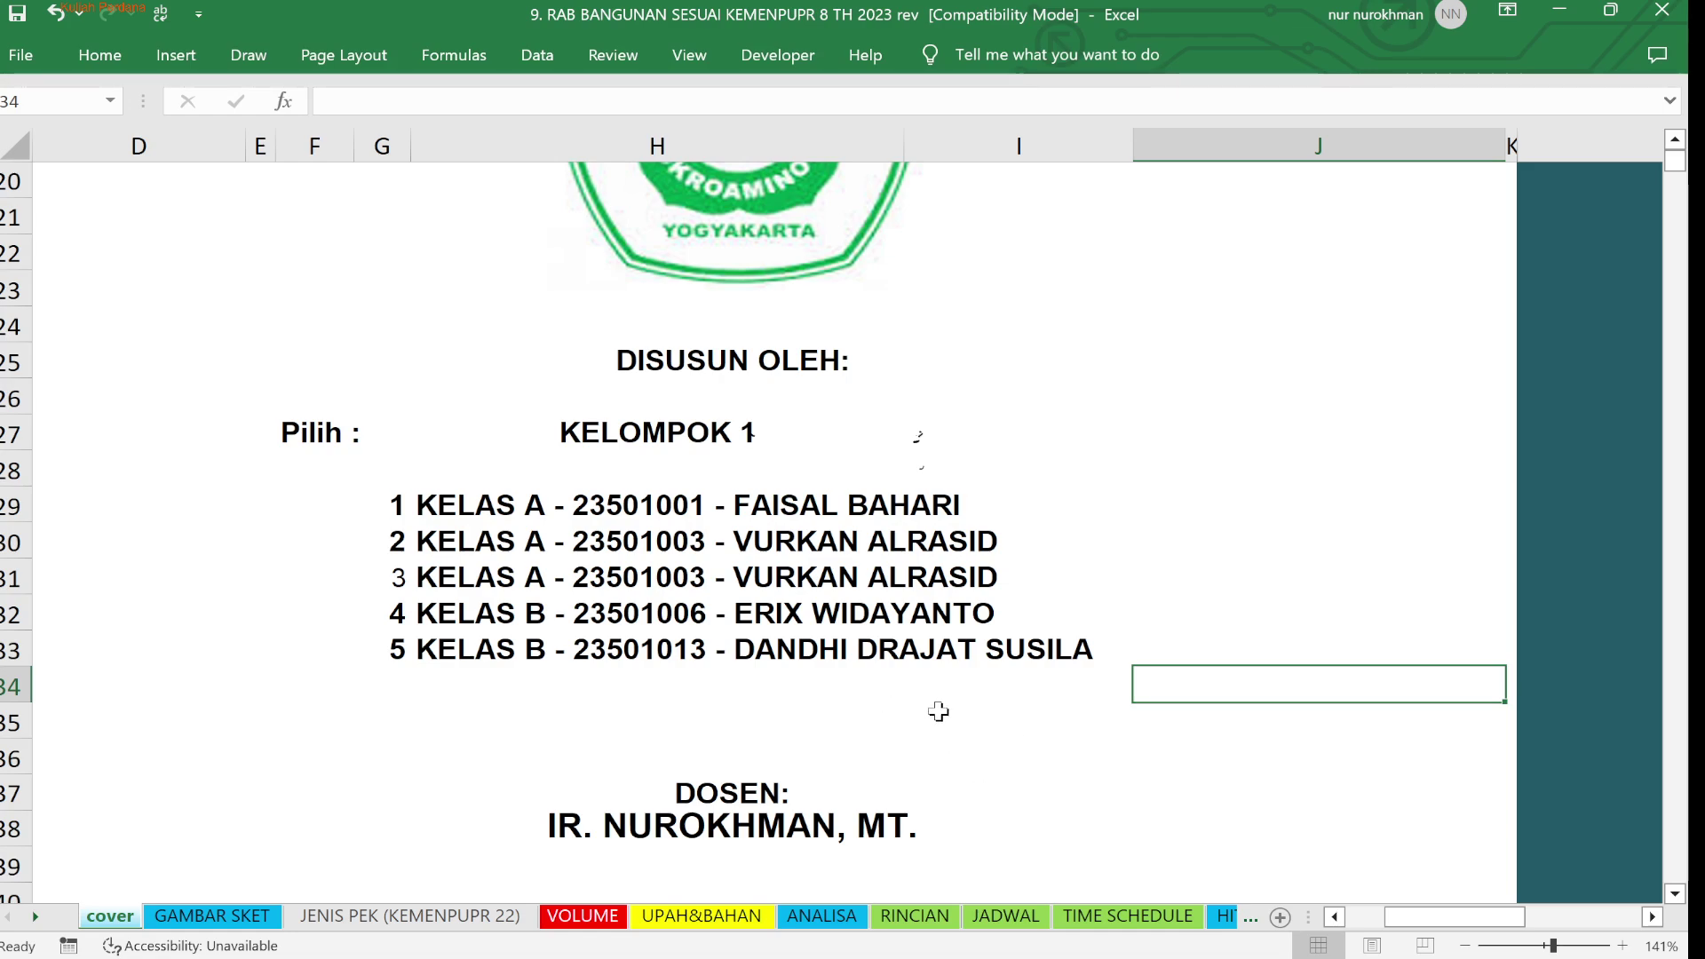
View the filled-in cover page as a whole and open the GAMBAR SKET sheet
scroll(835, 515, "down", 6)
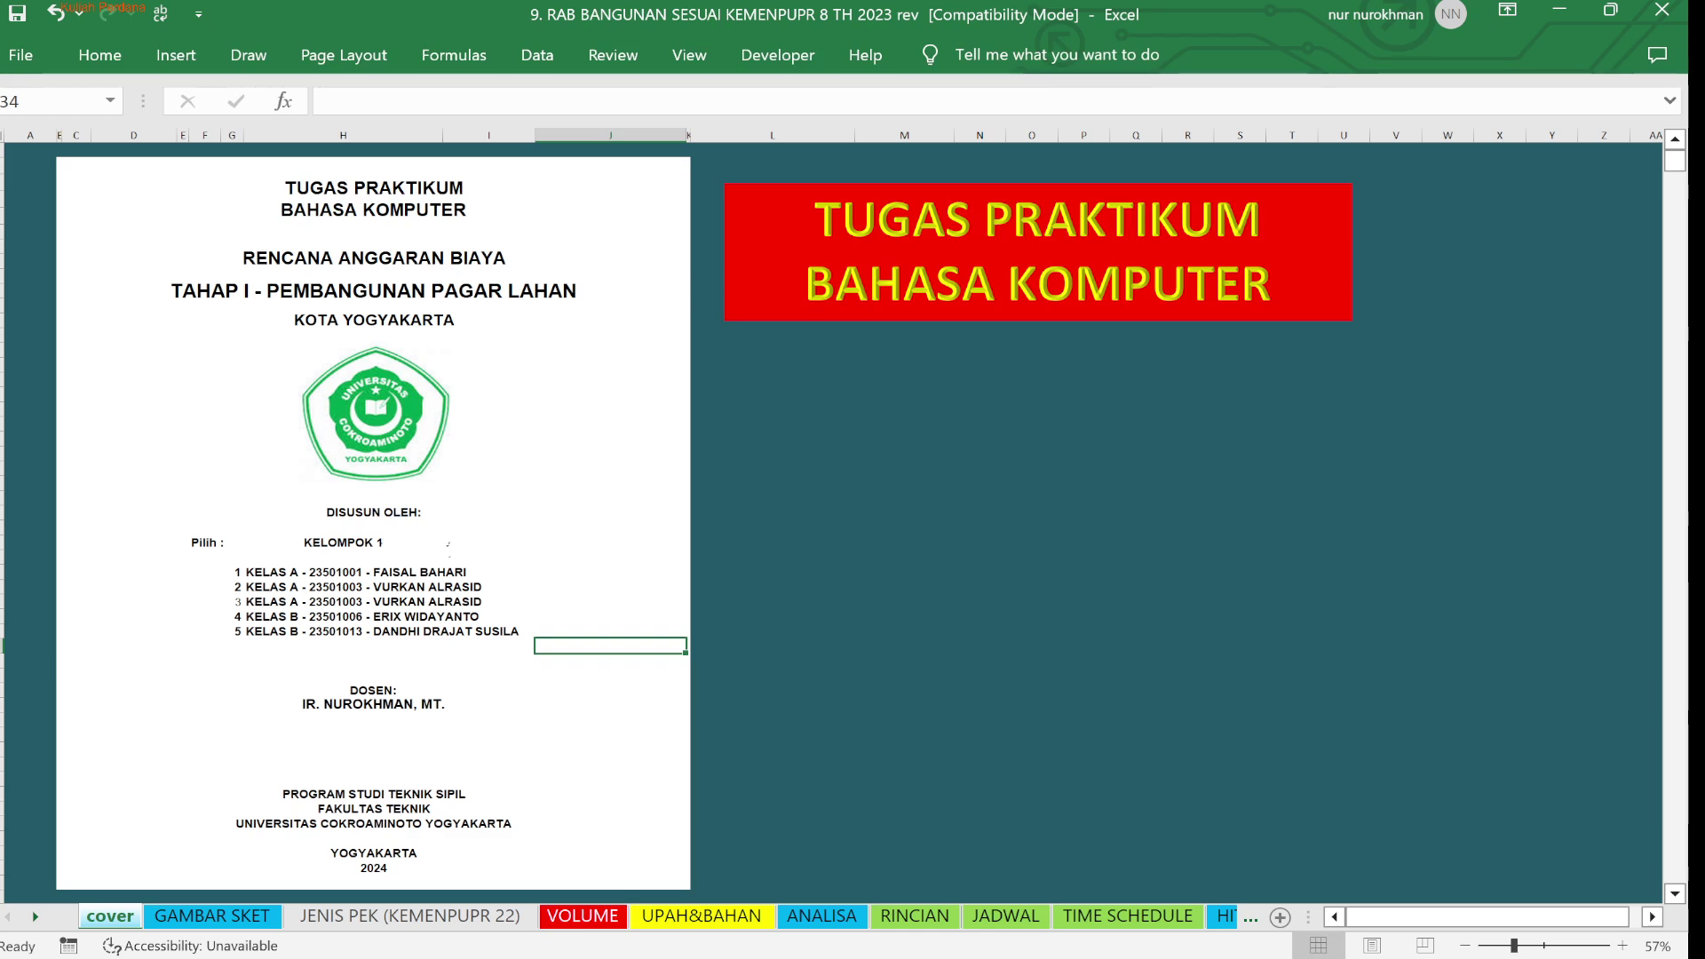
left_click(210, 918)
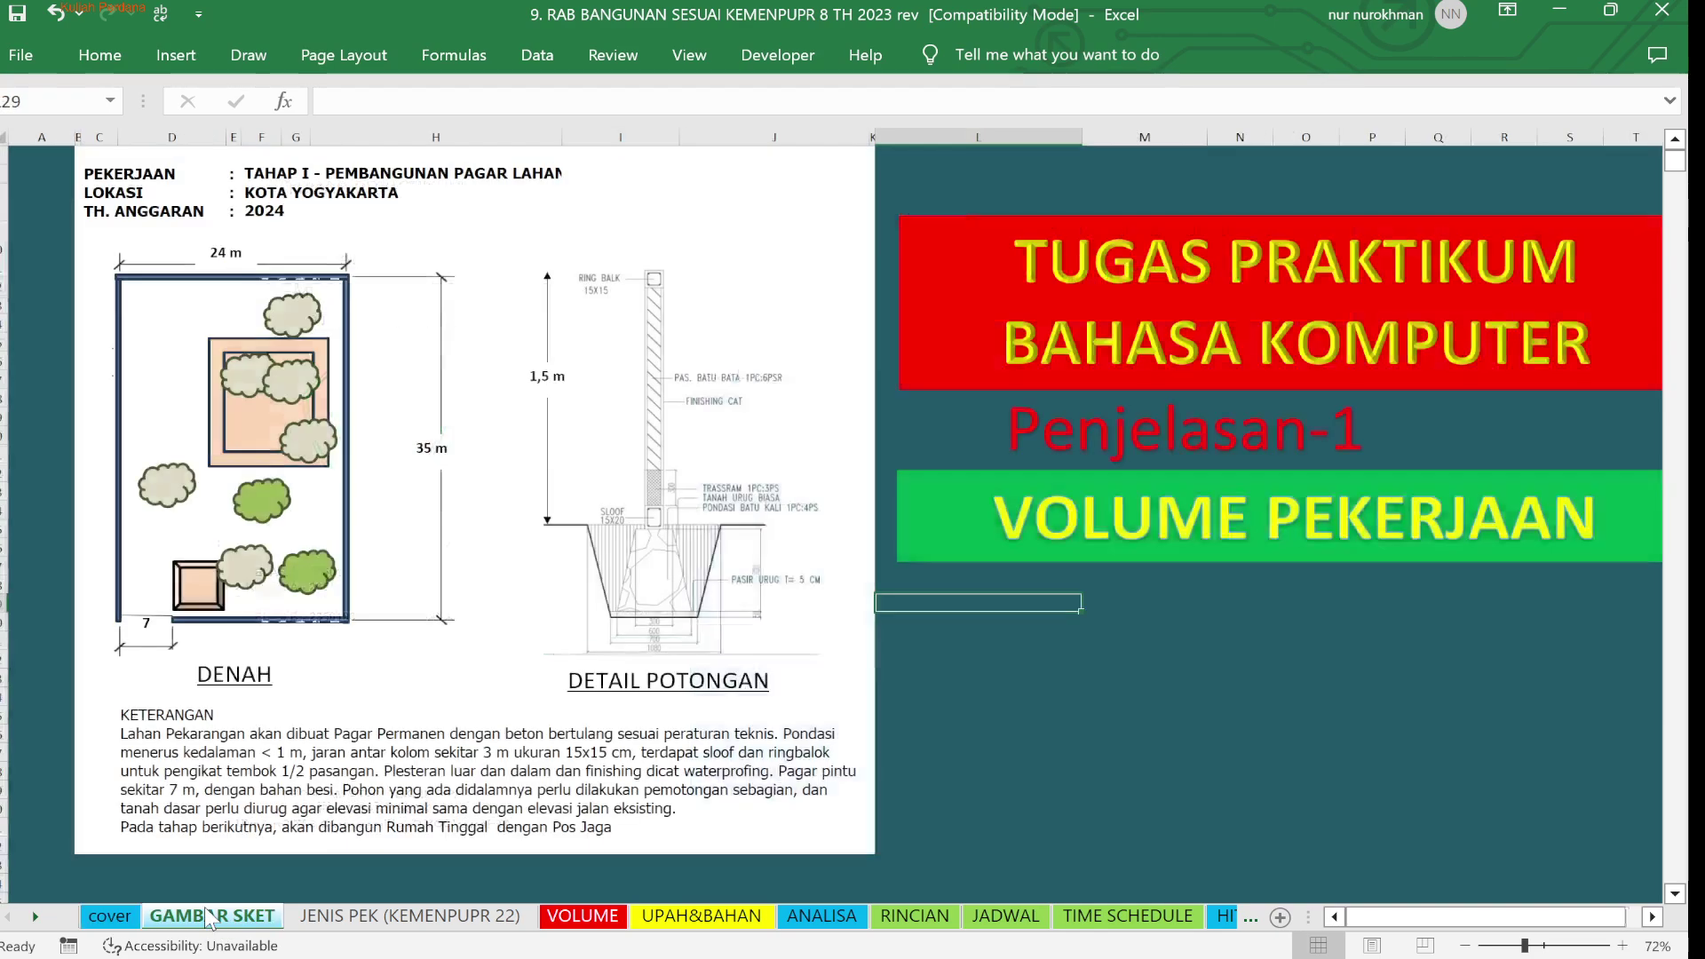
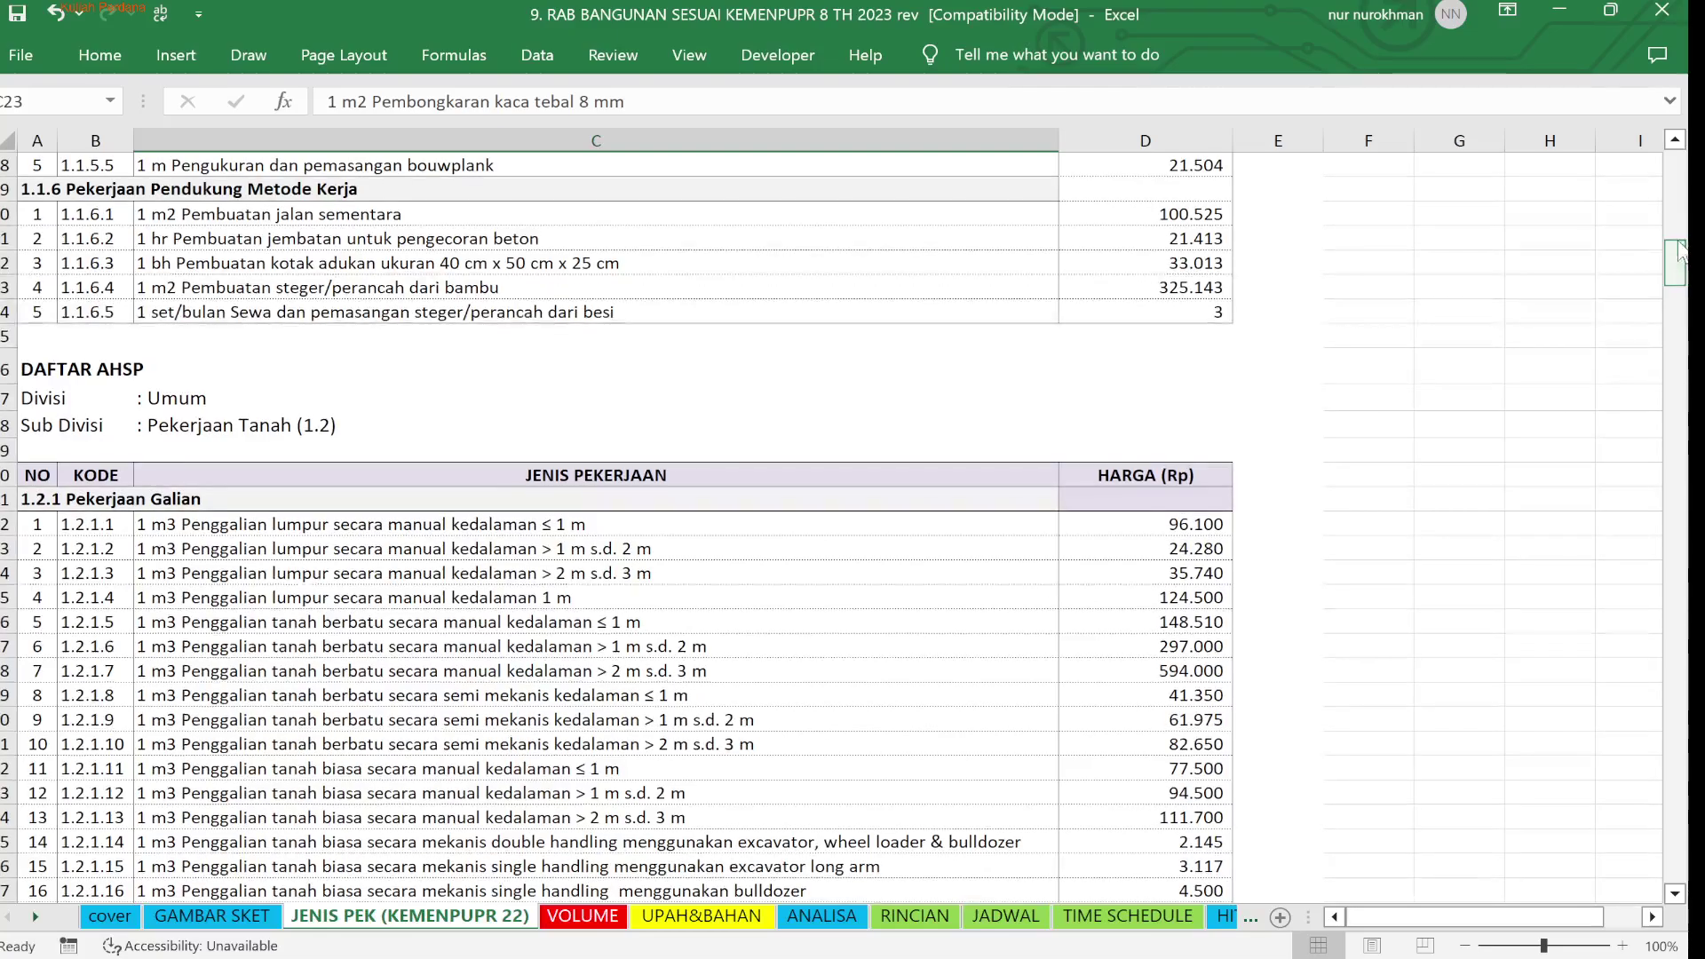
Review the project administration work items in section 1.1.1 of the JENIS PEK (KEMENPUPR 22) sheet, from 1.1.1.1 to 1.1.1.4
left_click(1679, 175)
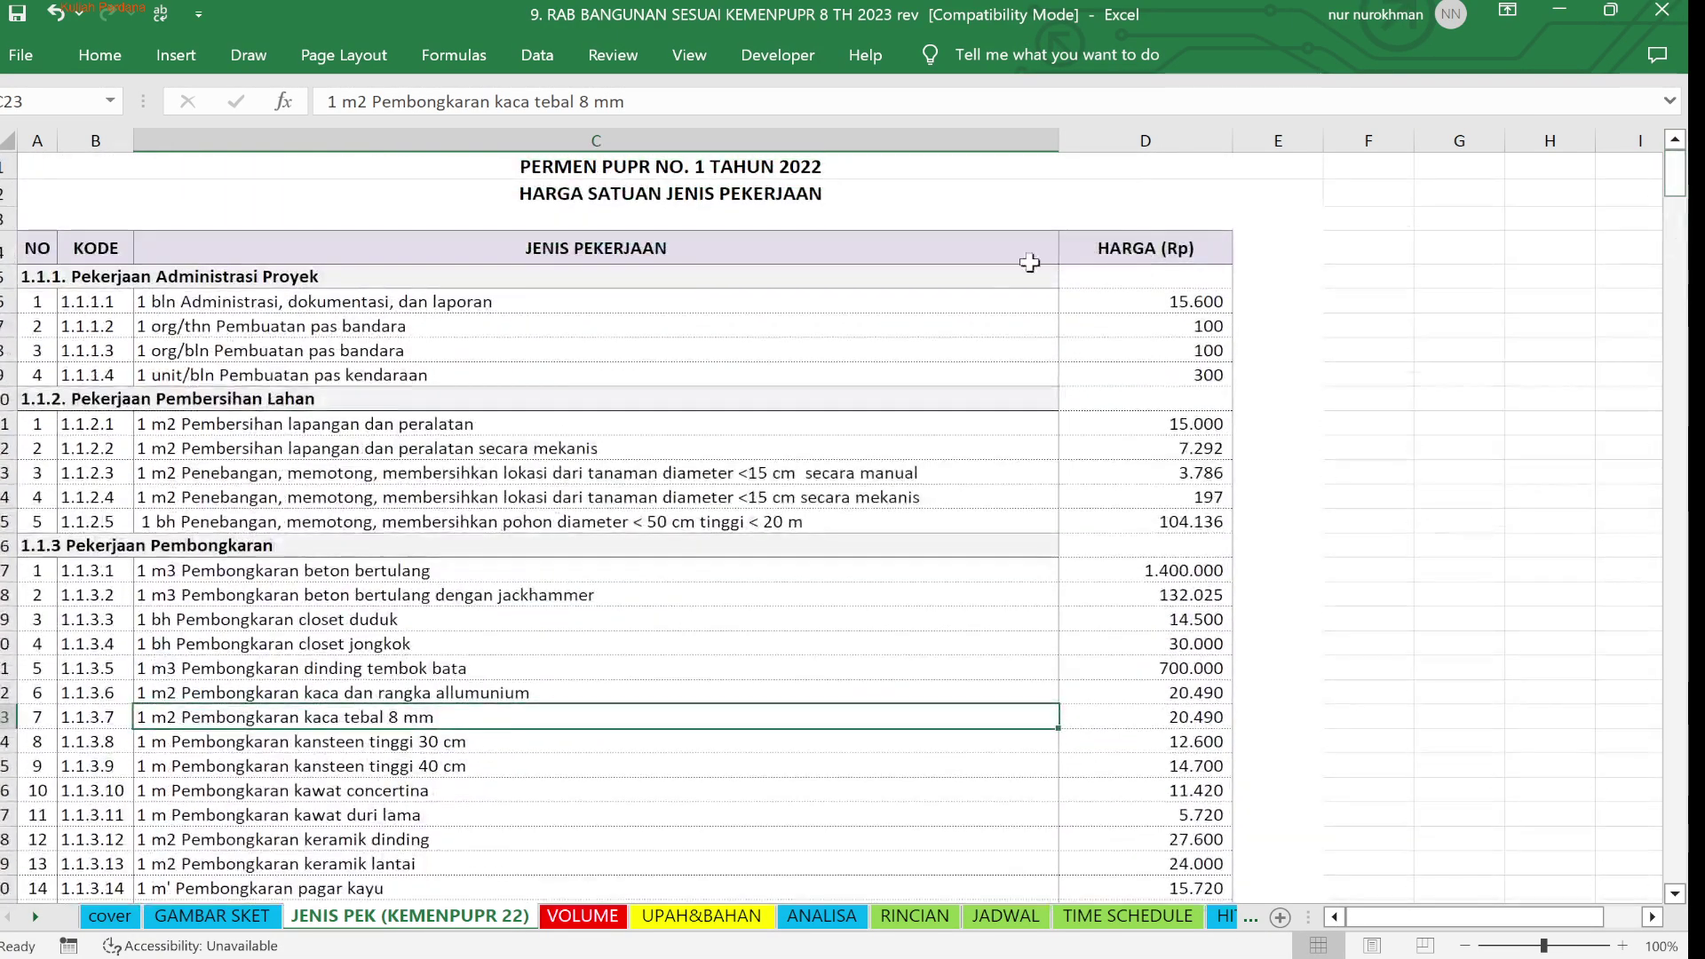
left_click(636, 300)
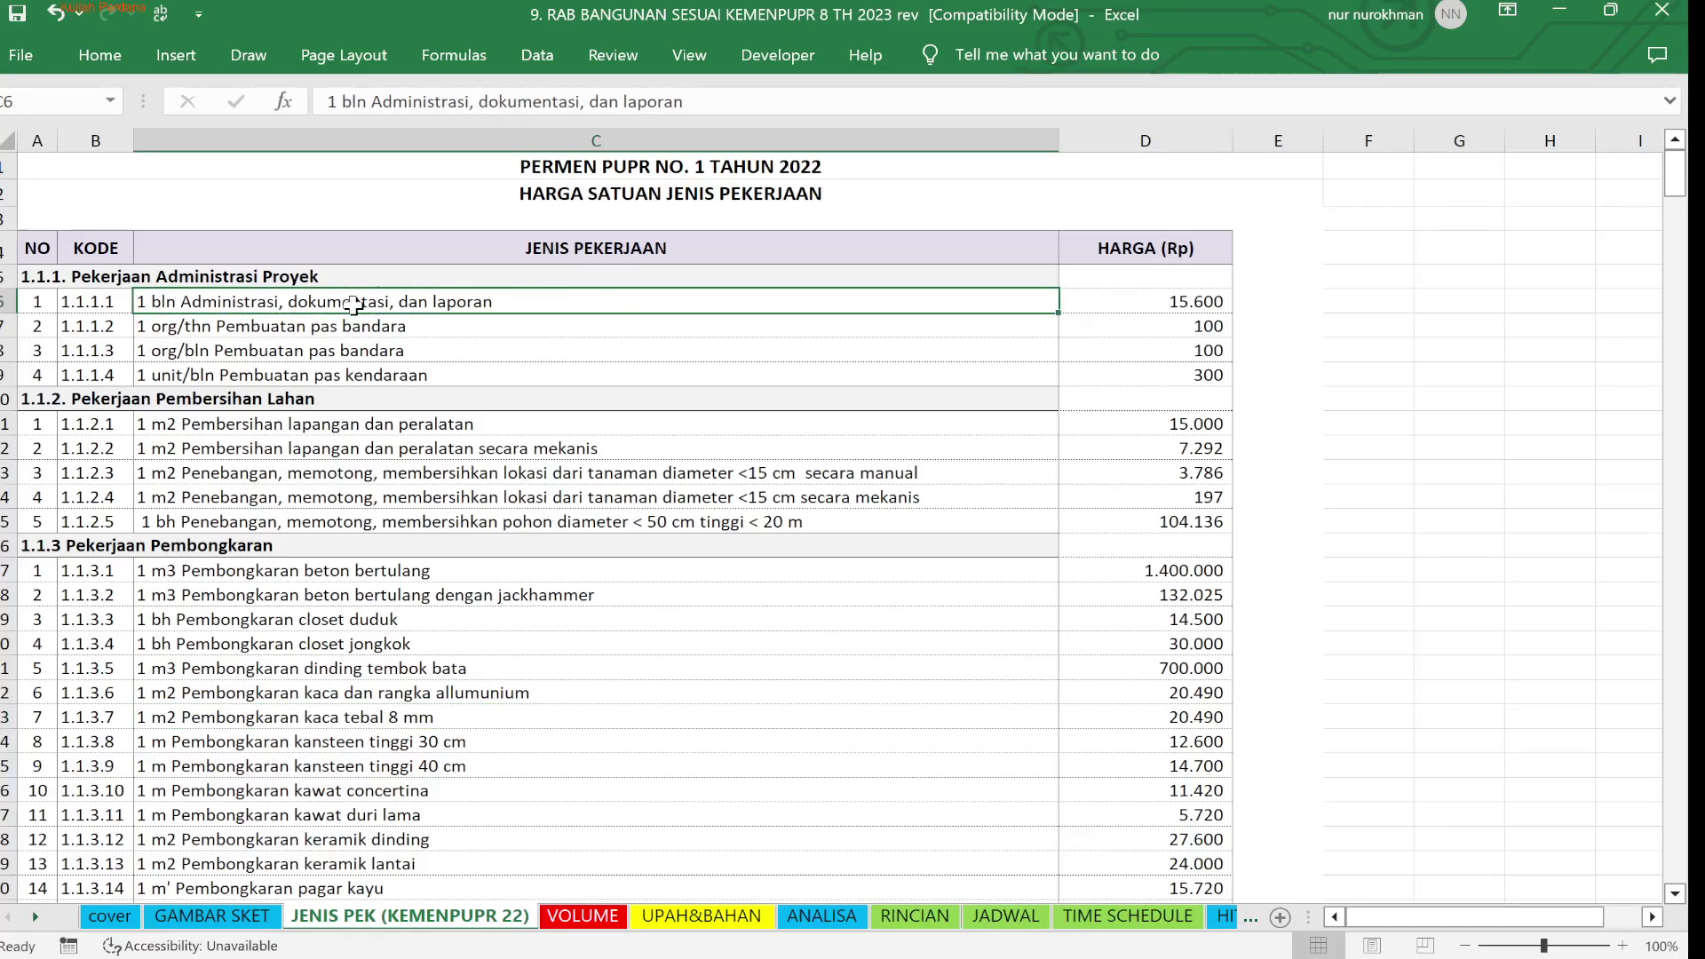
left_click(203, 281)
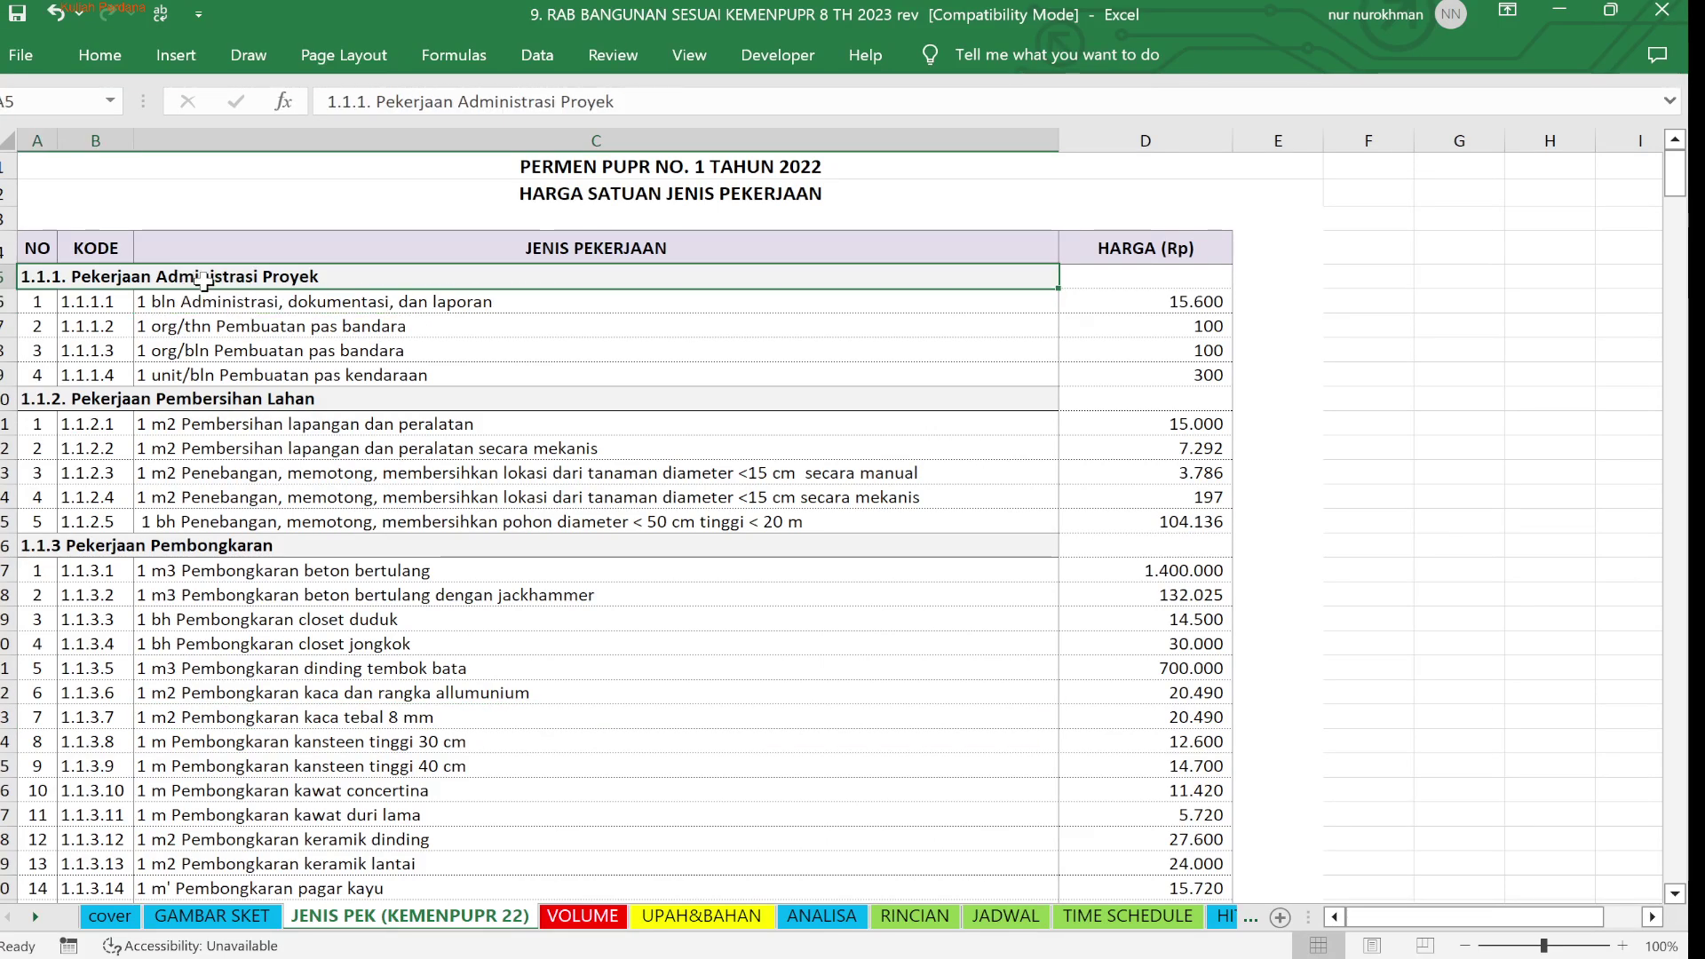
key("Down")
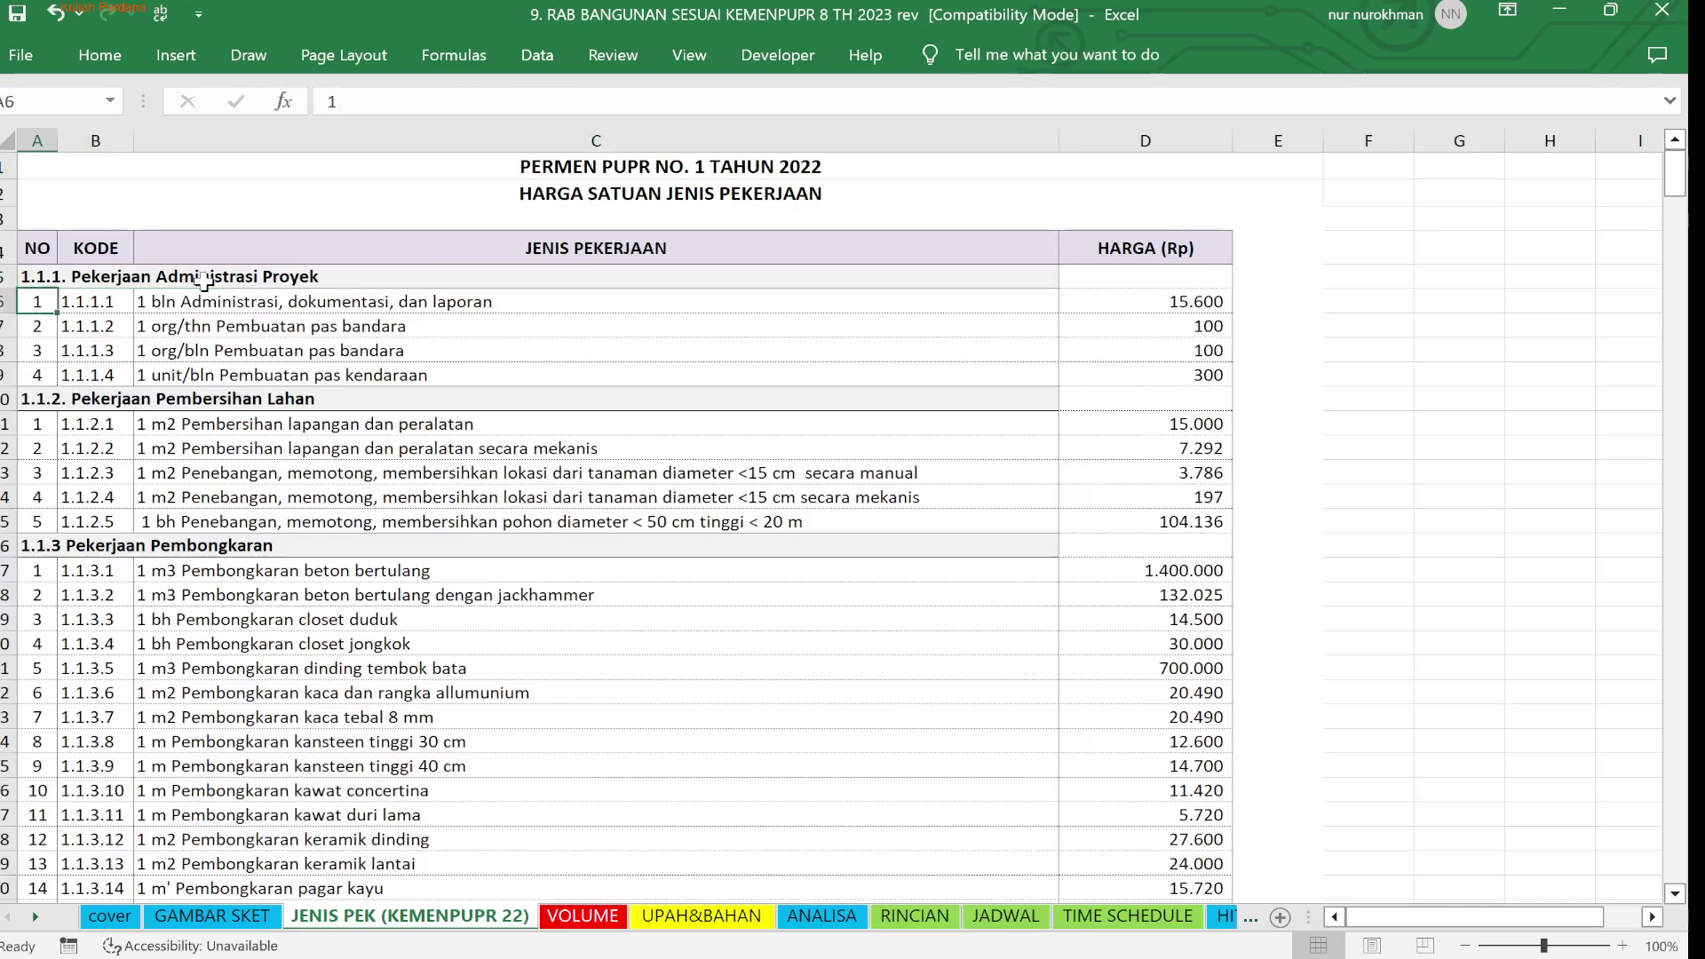
left_click(215, 349)
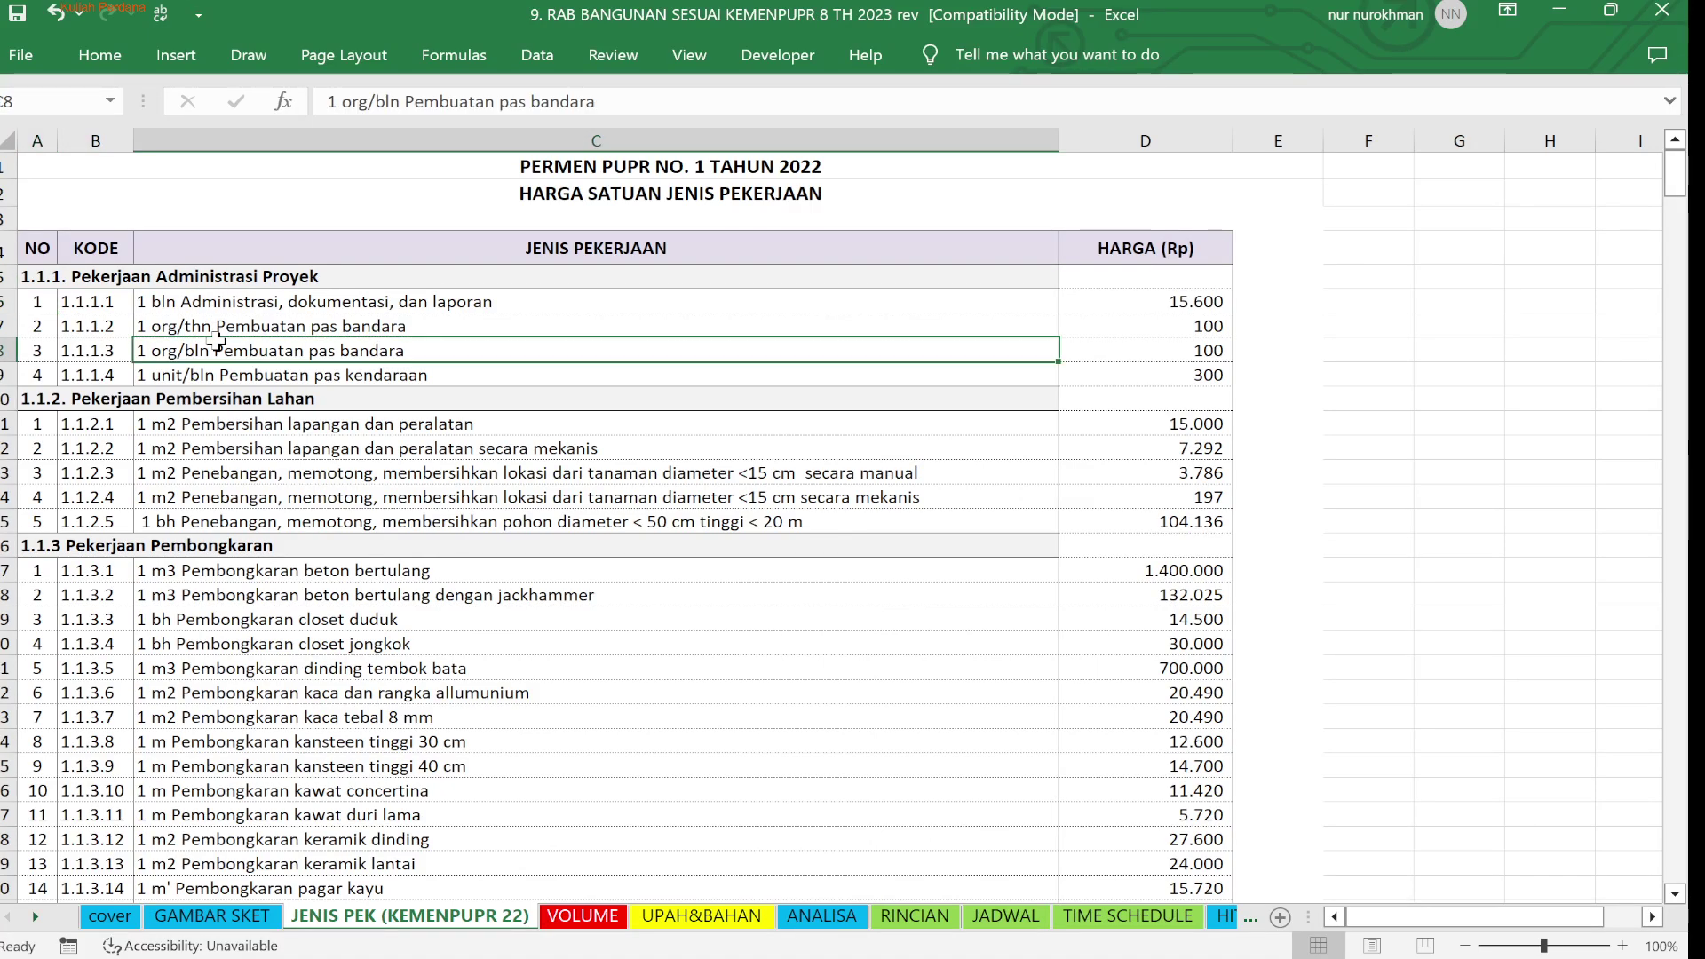
key("Down")
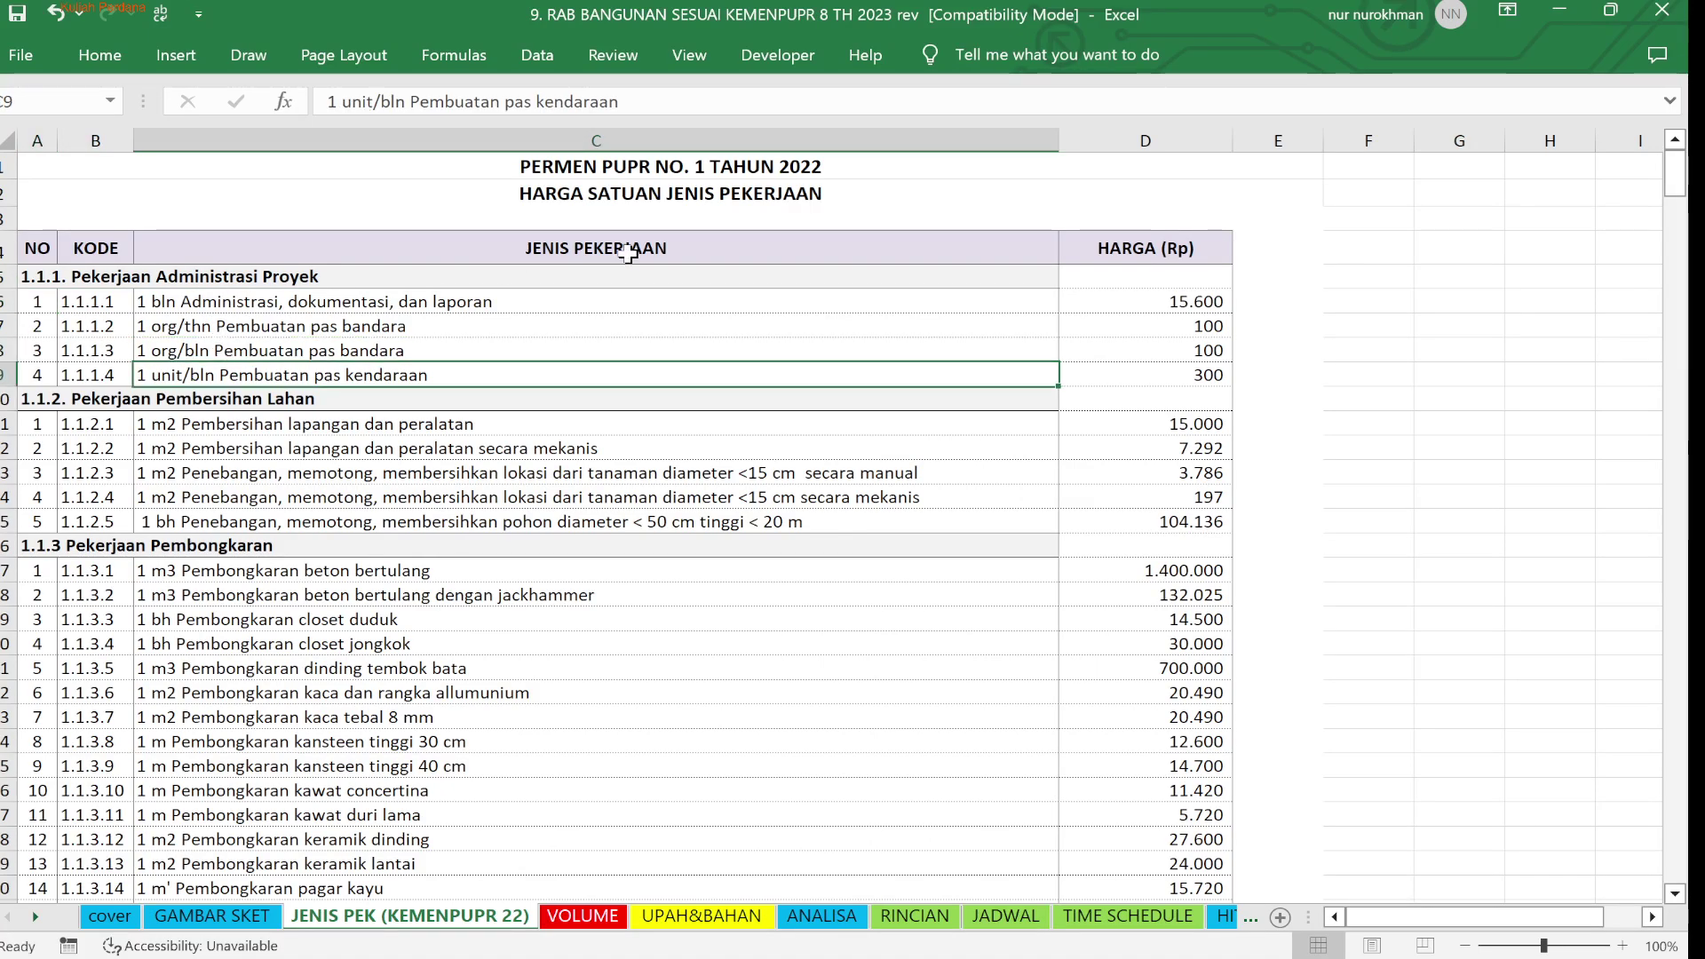
key("Up")
key("Up")
key("Up")
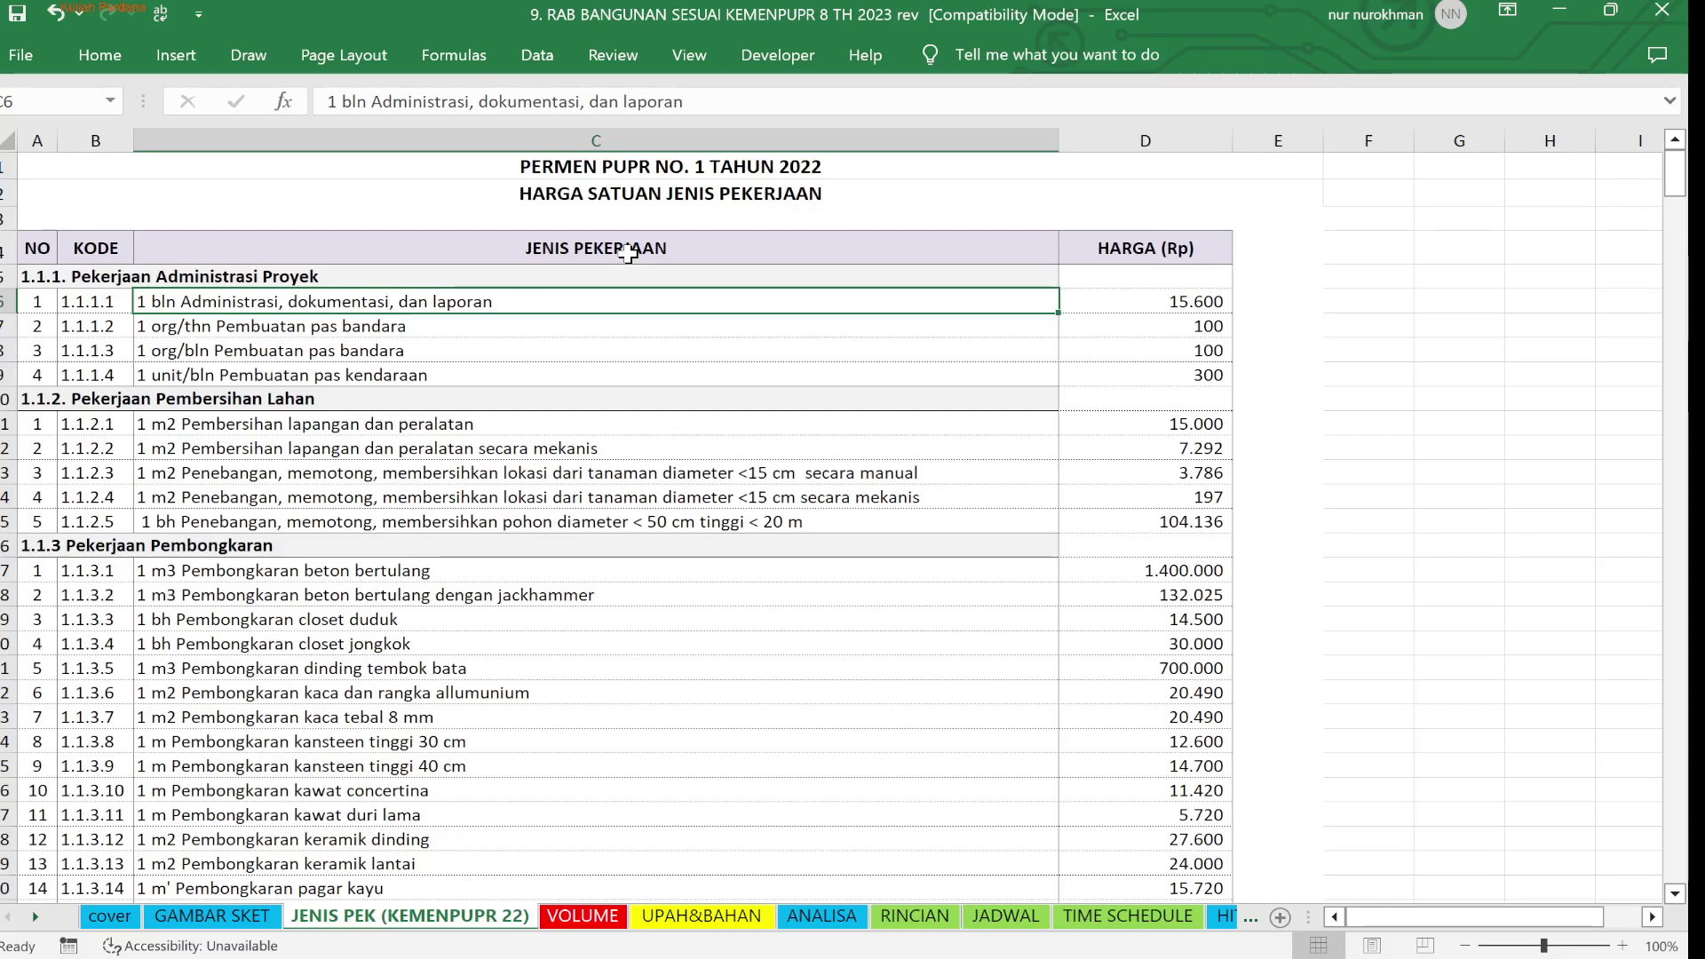
key("Down")
key("Down")
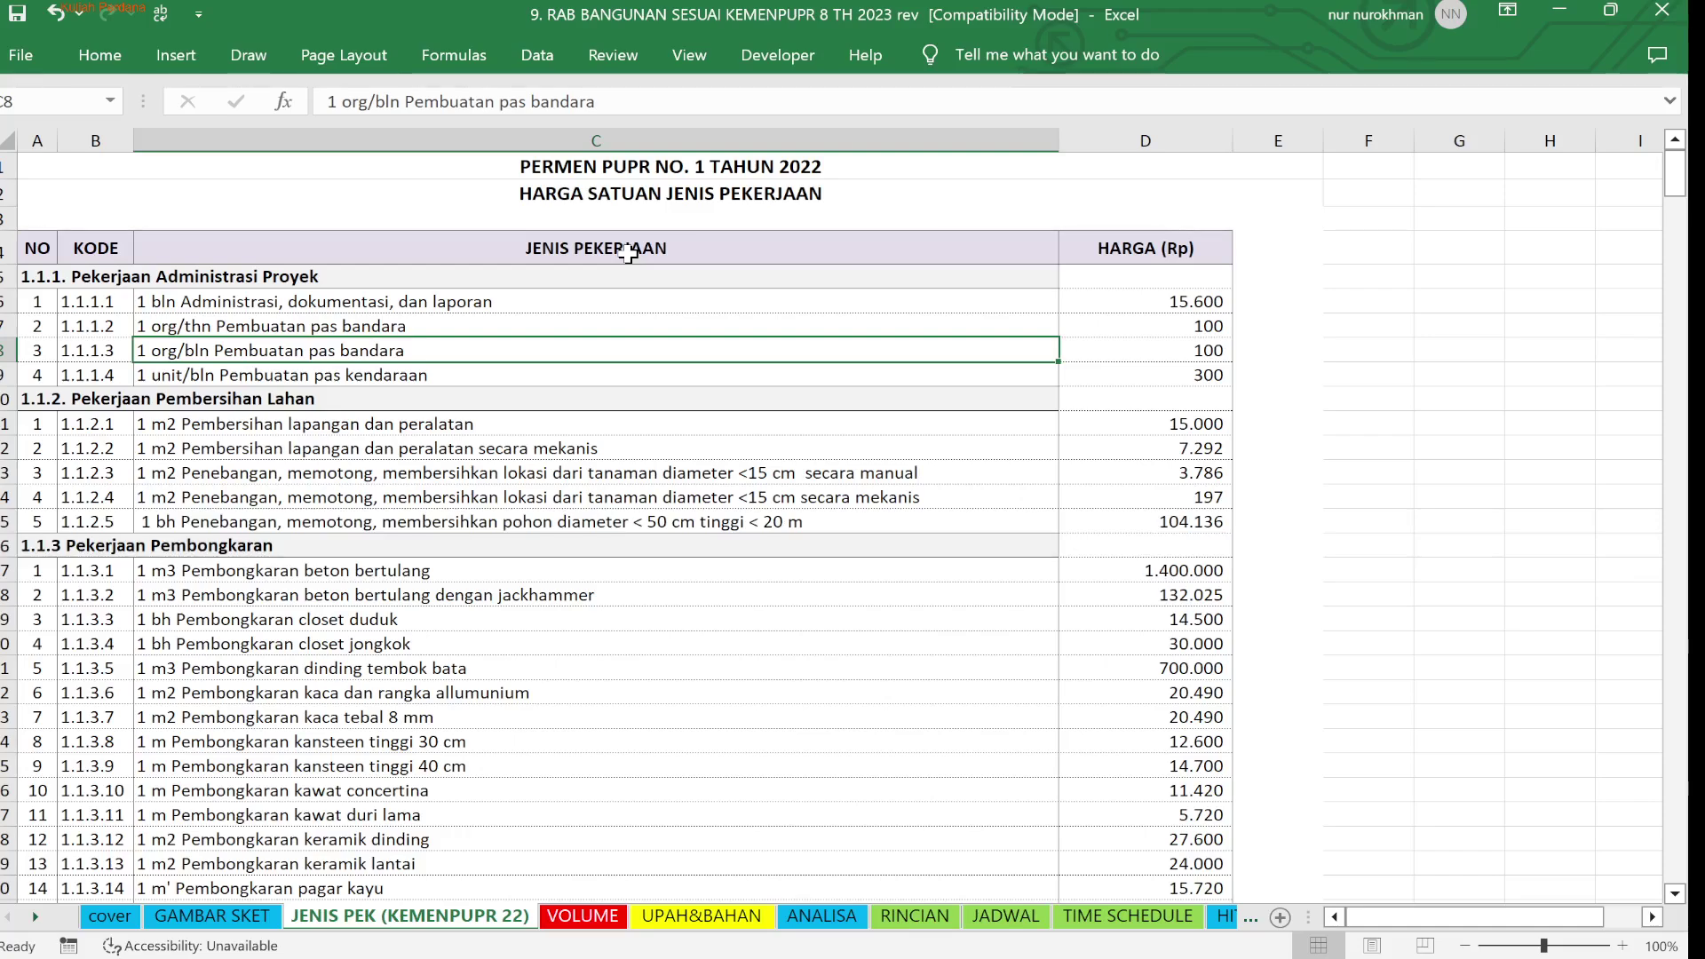
key("Down")
Go through the land-clearing items of section 1.1.2 Pekerjaan Pembersihan Lahan, ending at the first demolition item, 1.1.3.1
key("Down")
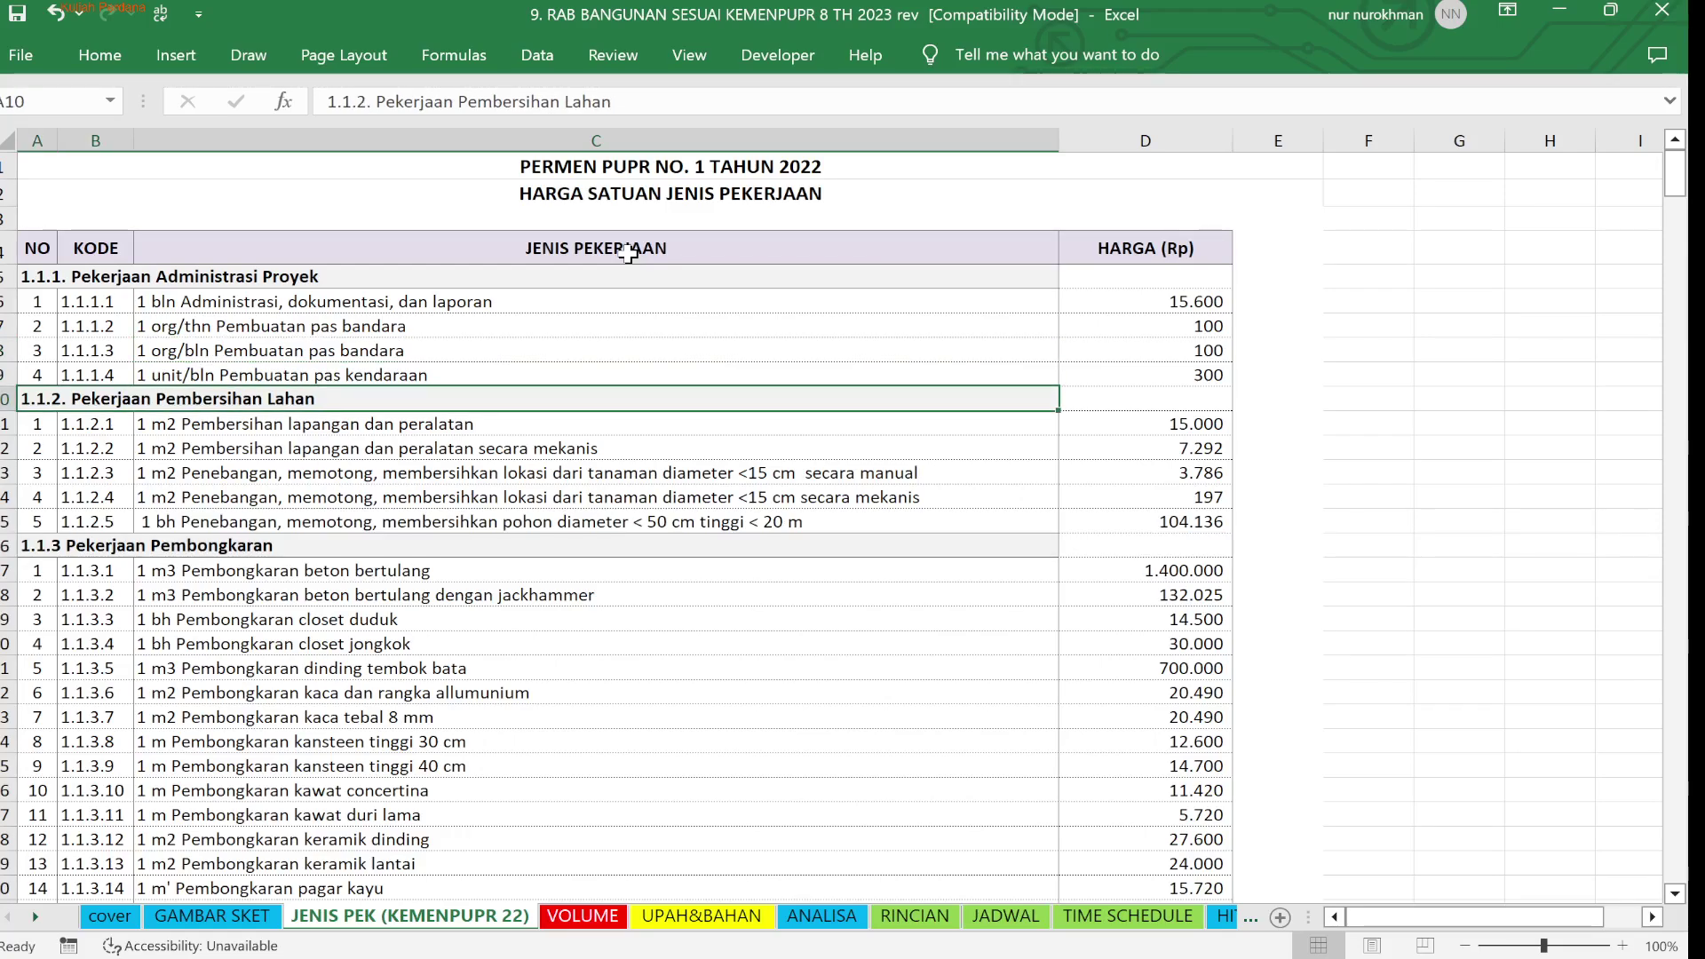
key("Down")
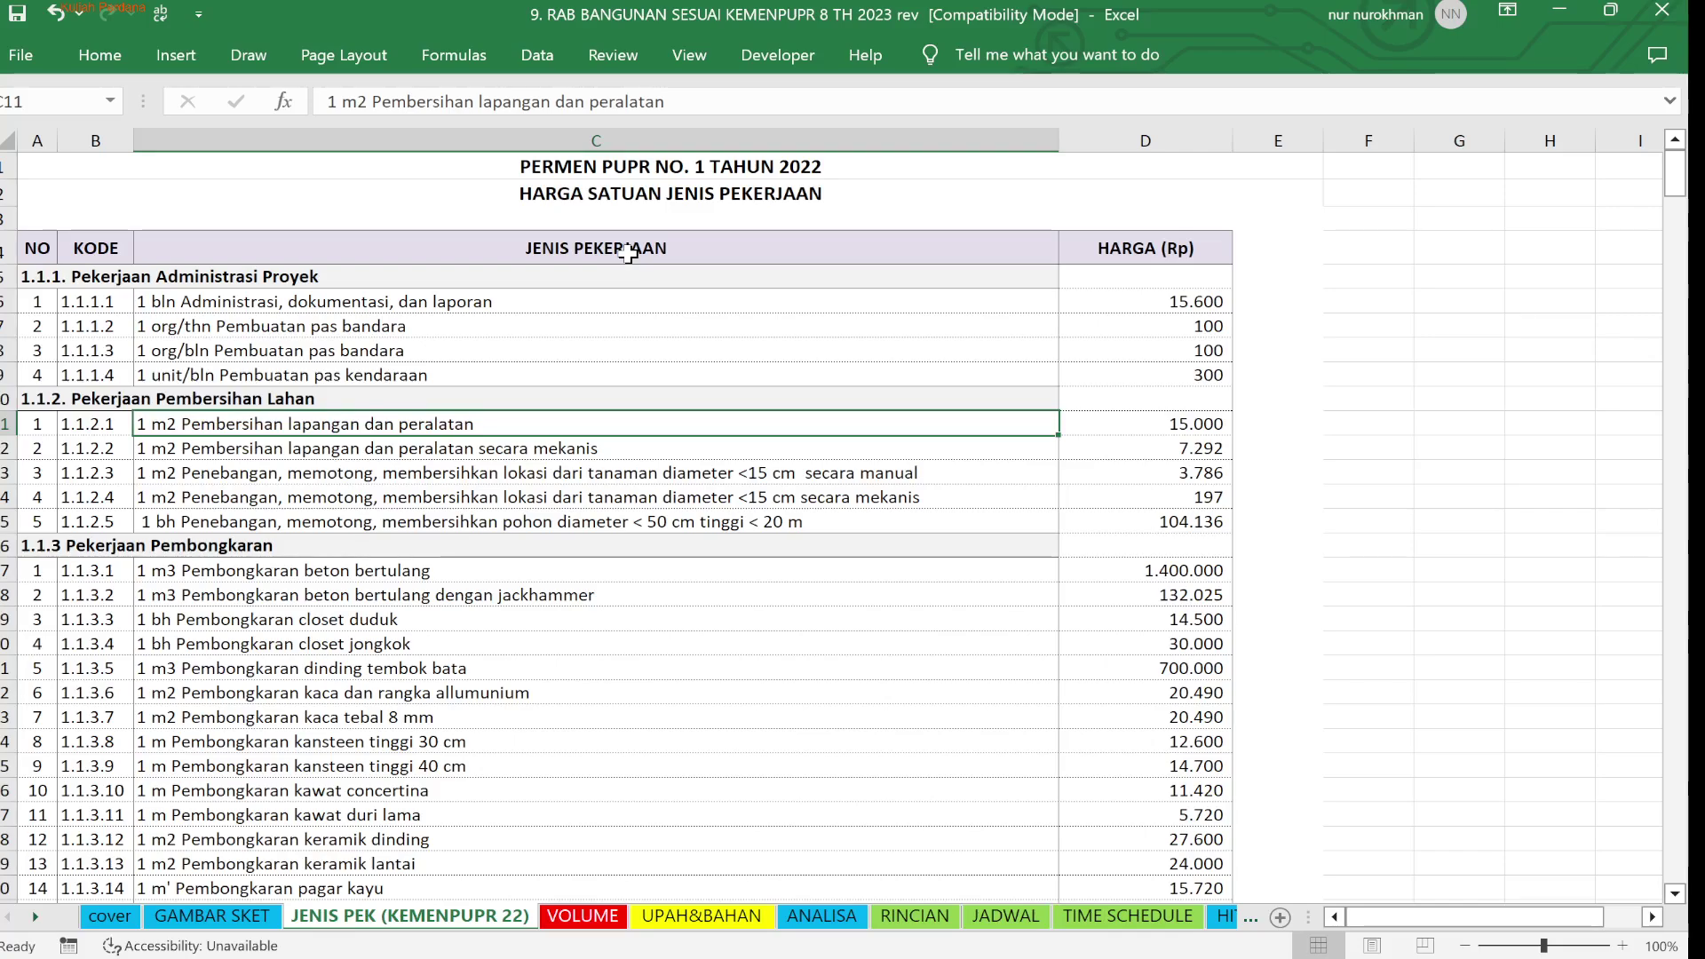
key("Down")
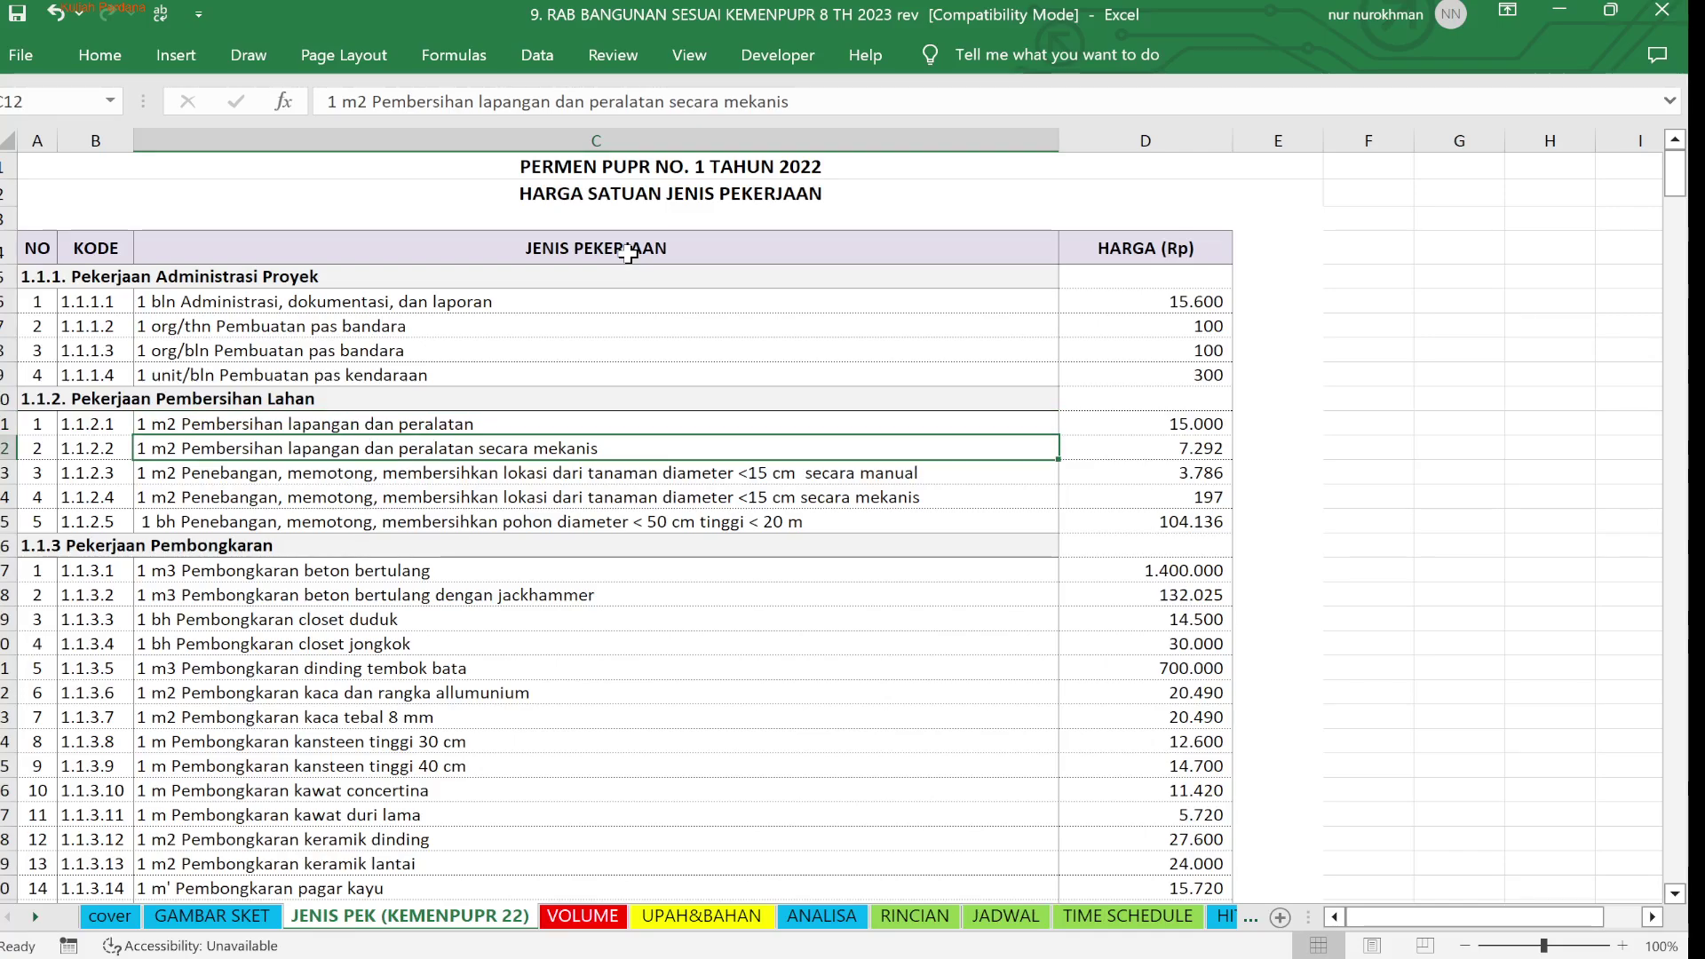
key("Down")
key("Down")
key("Down")
key("Down")
key("Down")
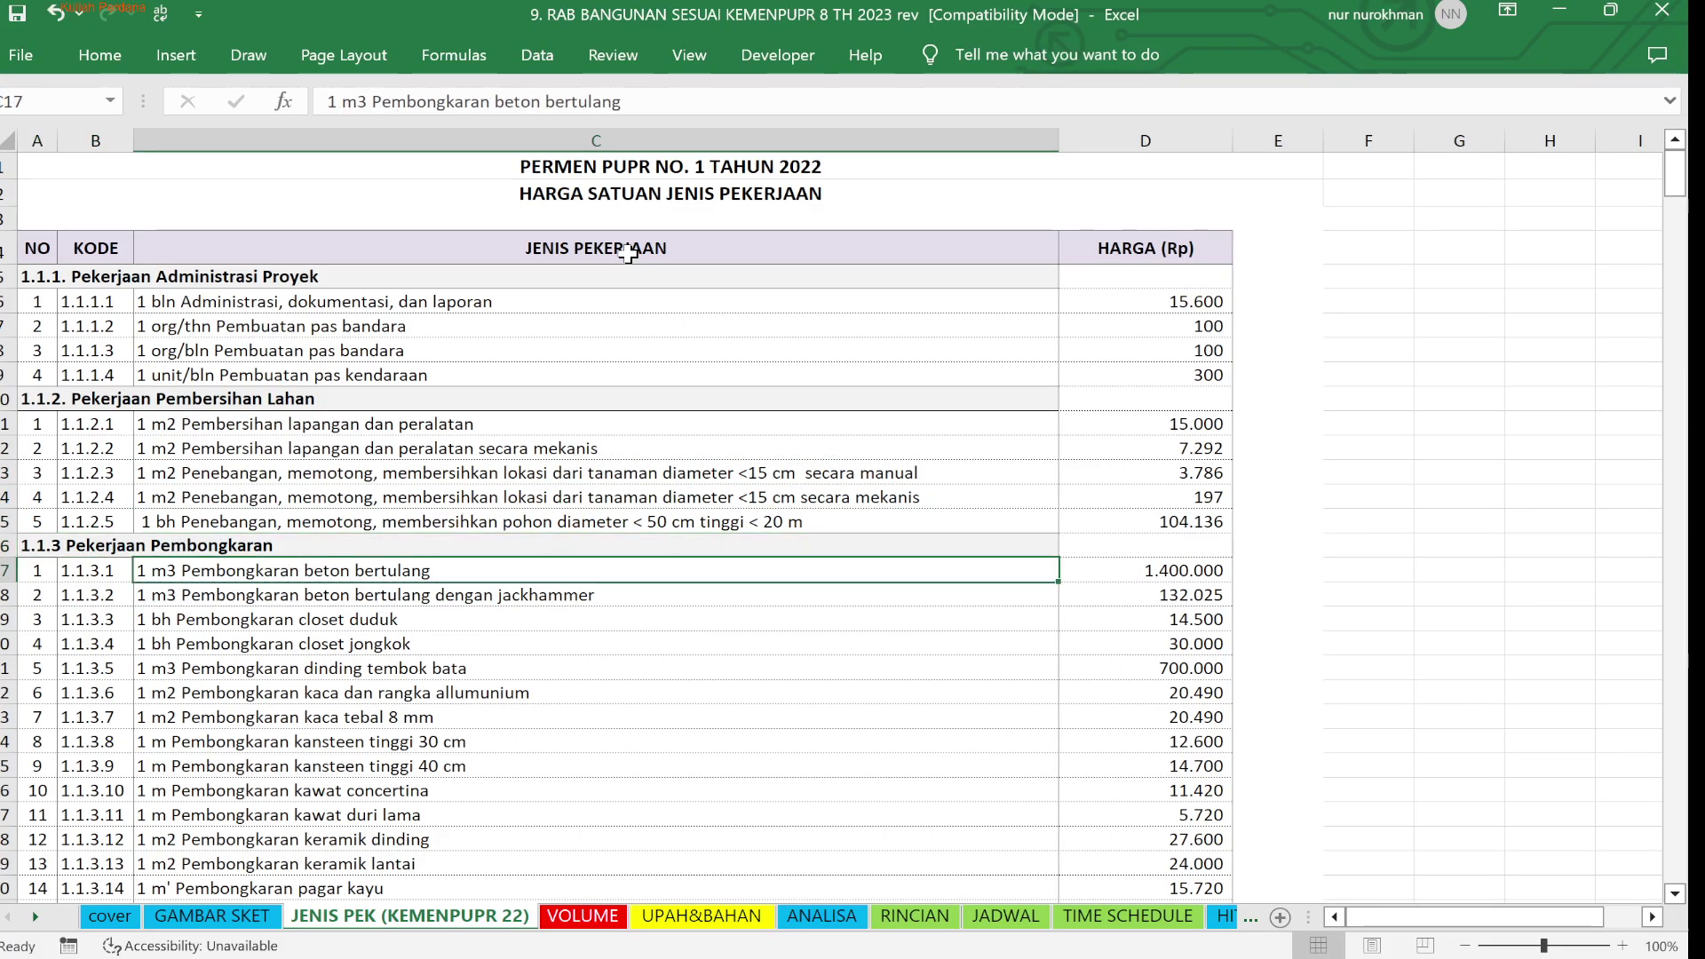
Examine the demolition items of section 1.1.3 Pekerjaan Pembongkaran at an enlarged zoom, including fence, paving and roof removal
scroll(628, 253, "up", 4)
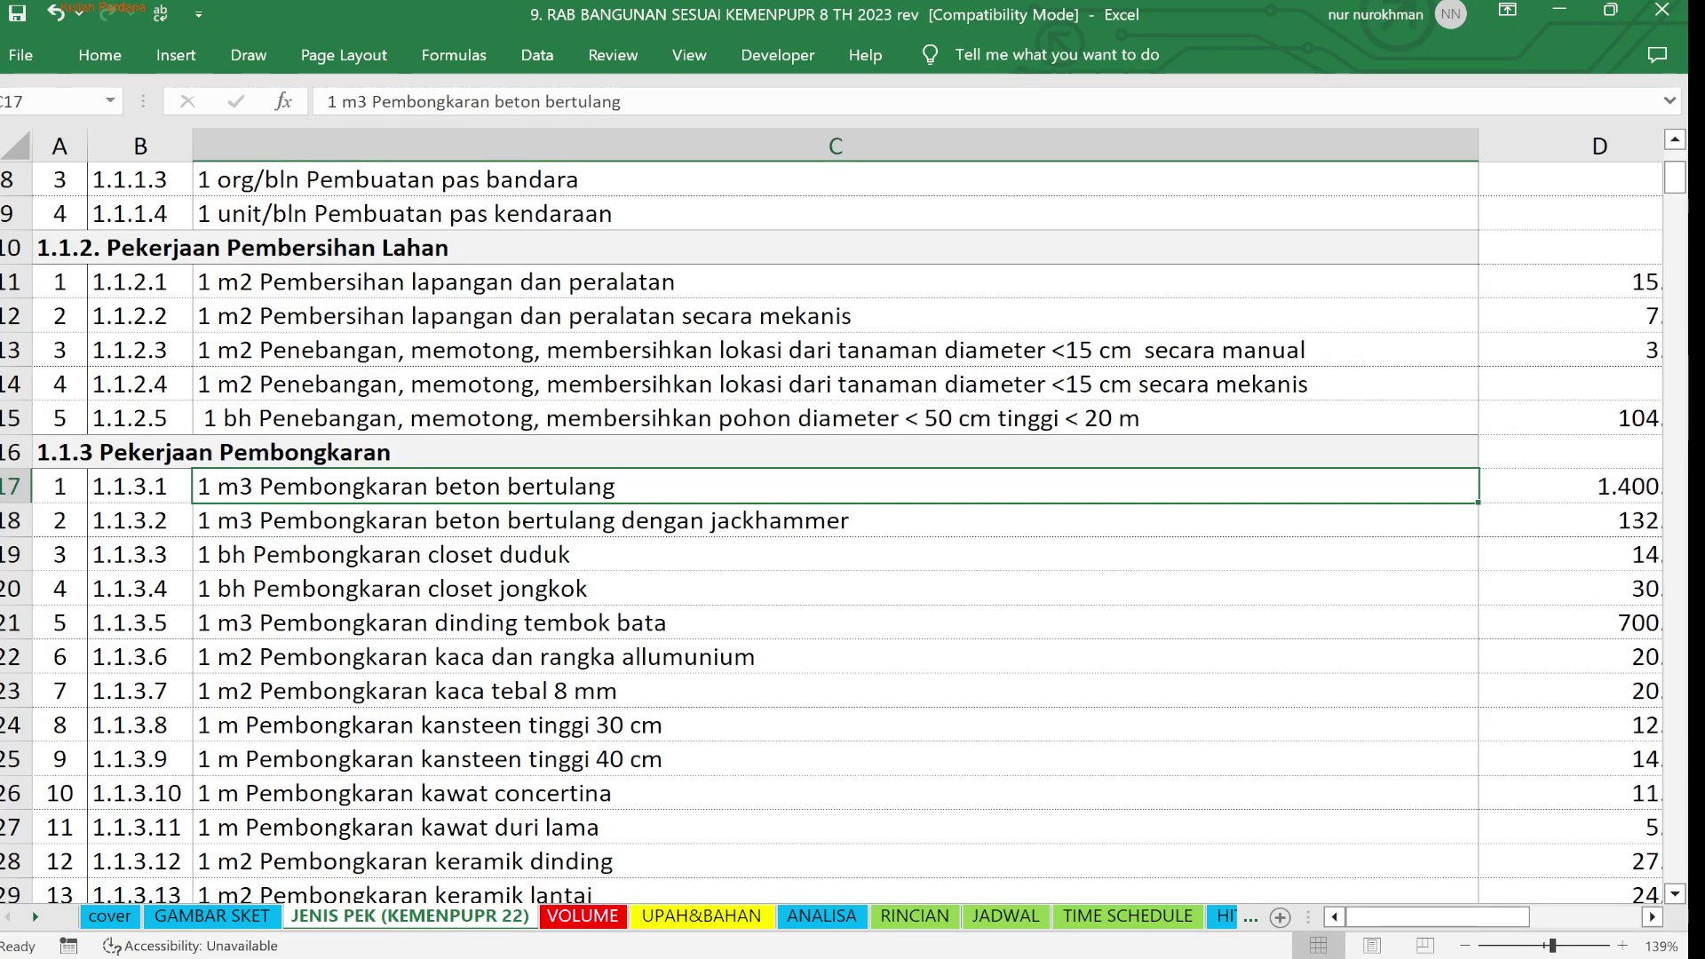
scroll(835, 533, "down", 2)
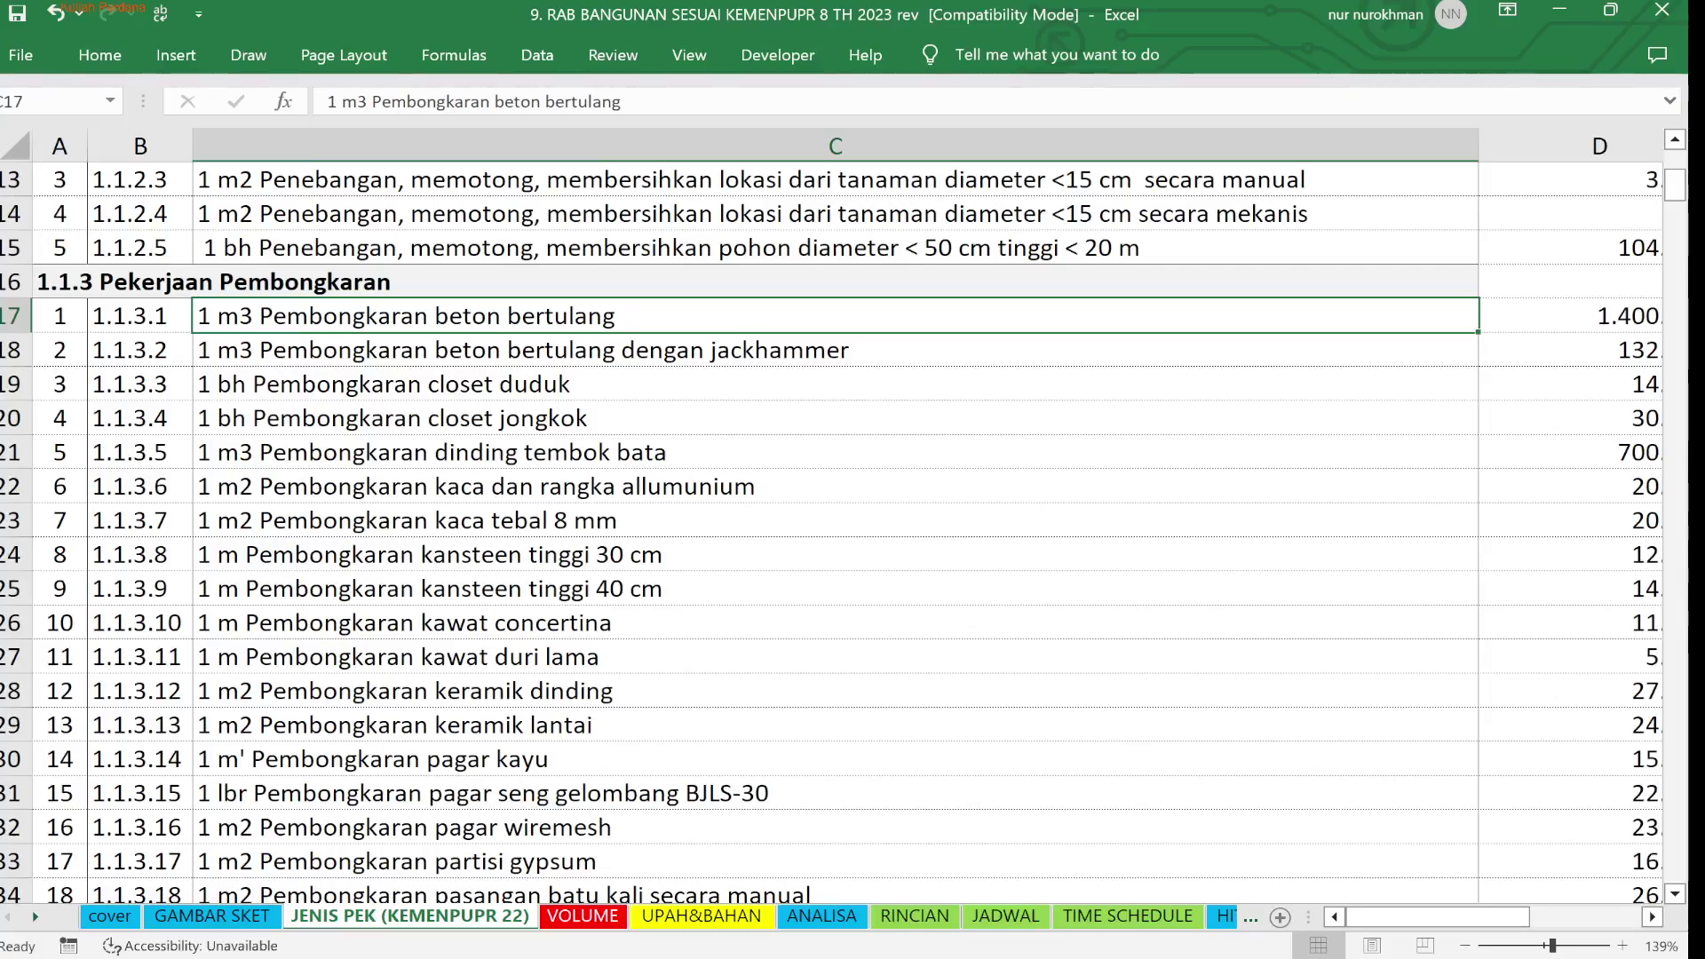
scroll(835, 533, "down", 1)
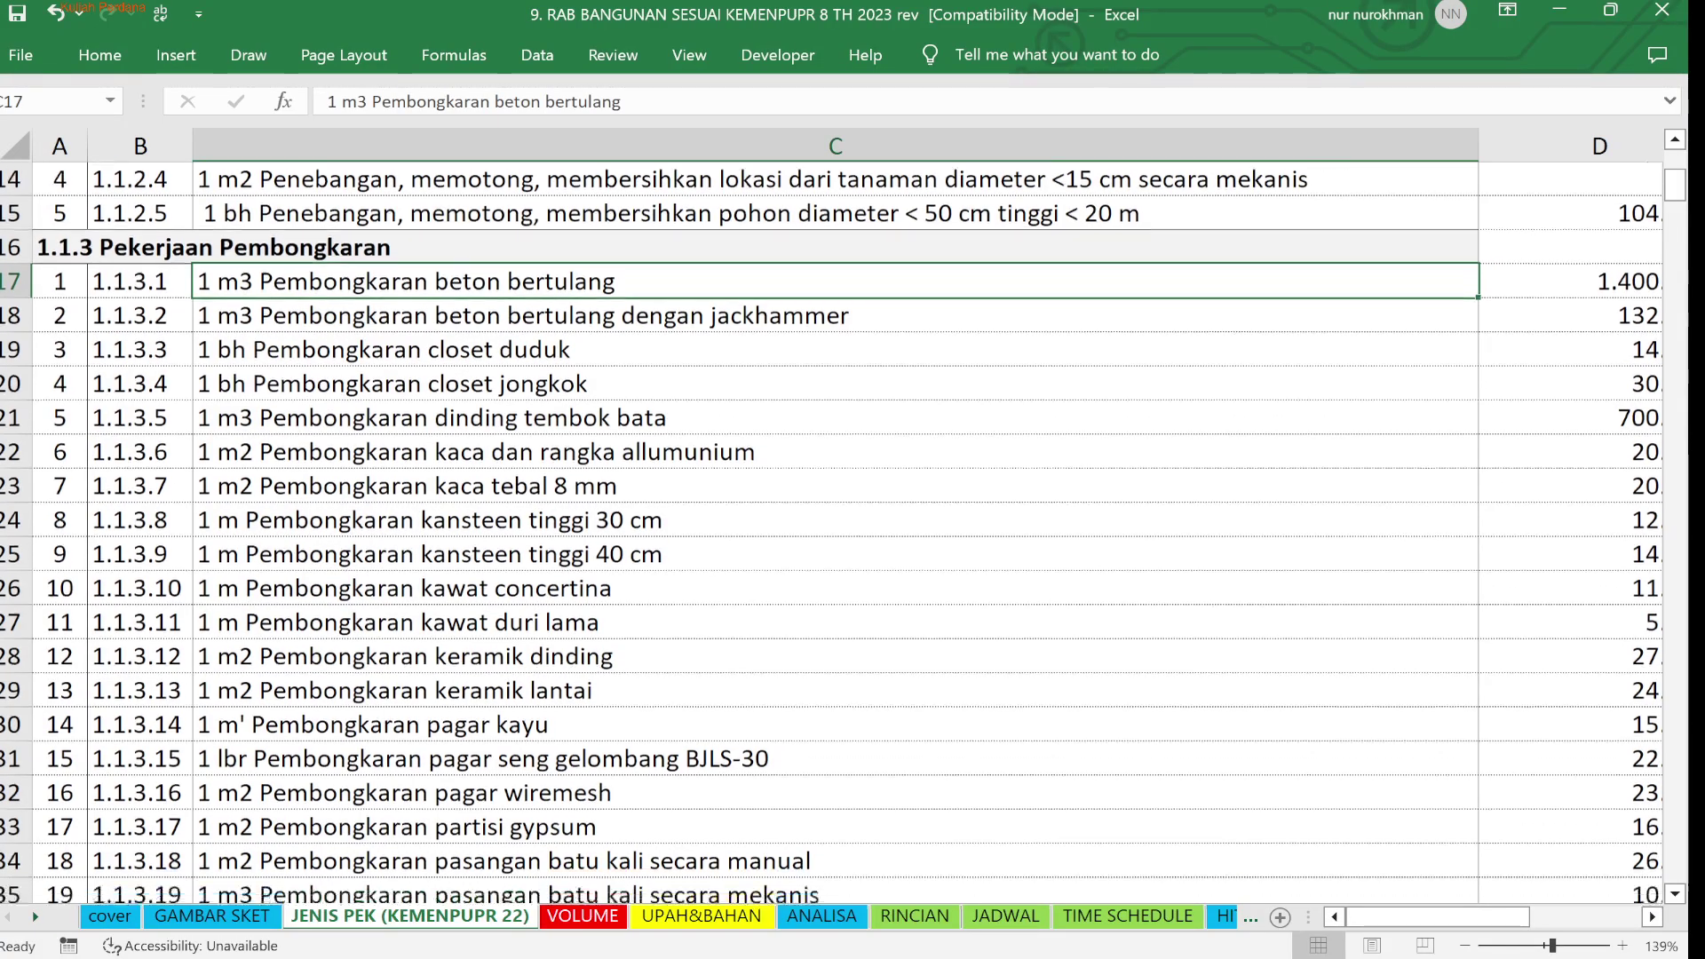
scroll(835, 533, "down", 1)
scroll(835, 533, "down", 1)
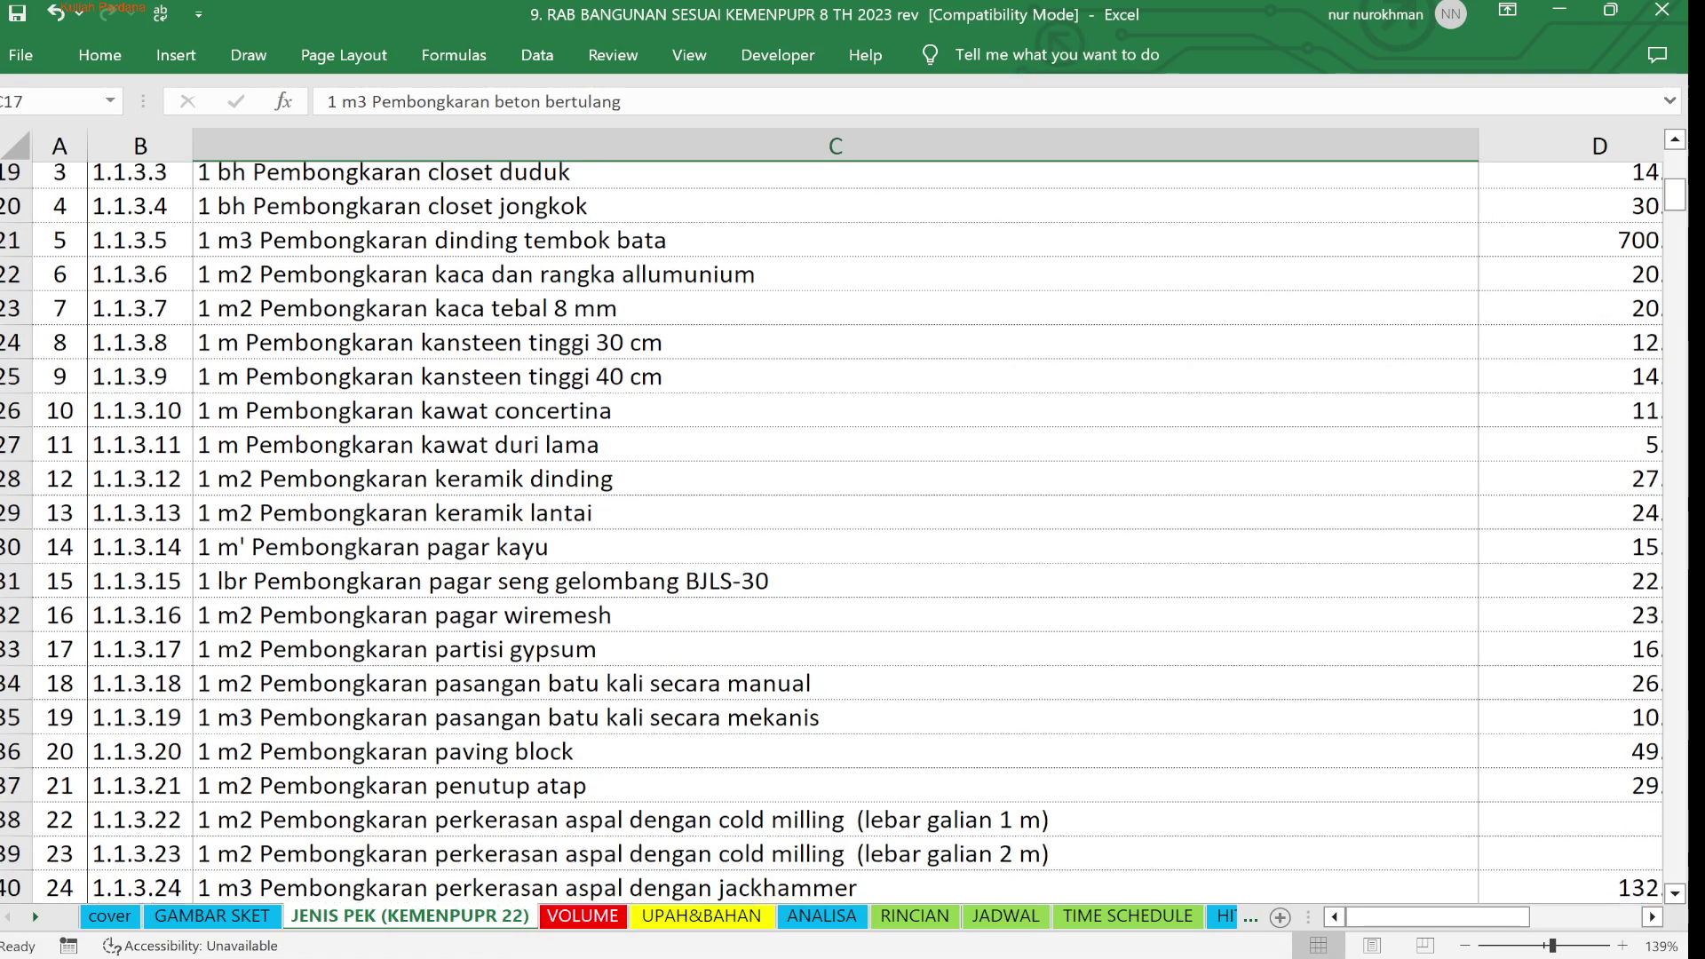
scroll(844, 533, "down", 2)
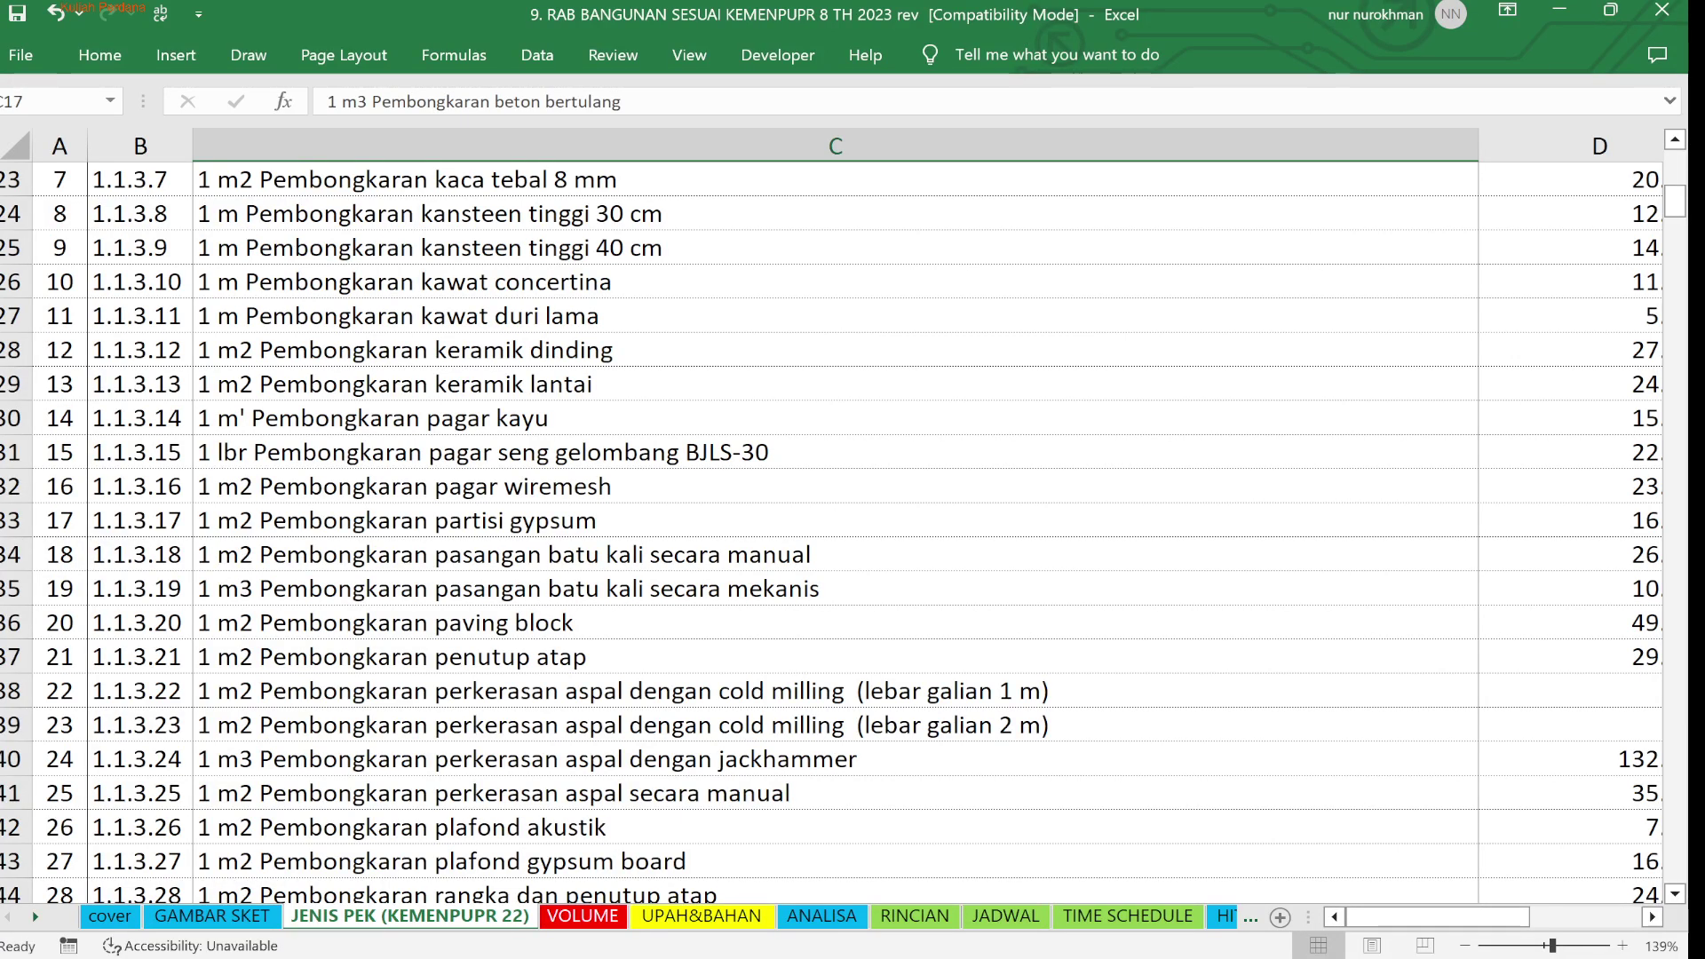
scroll(831, 515, "down", 1)
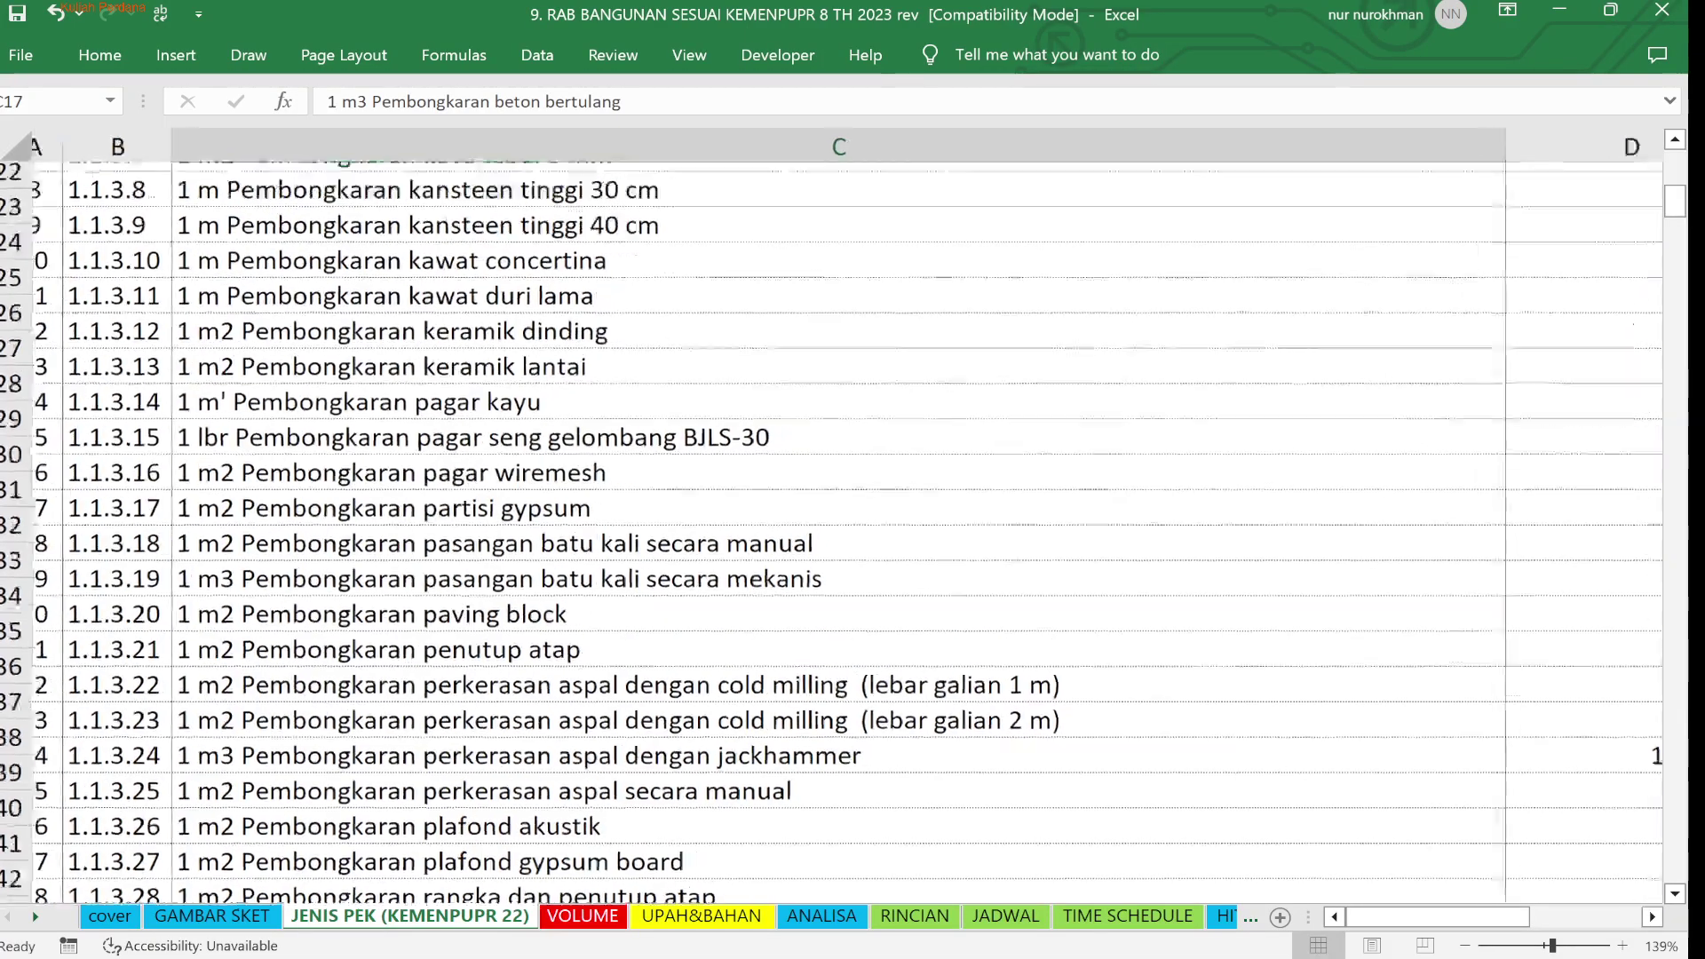
scroll(832, 516, "down", 2, "ctrl")
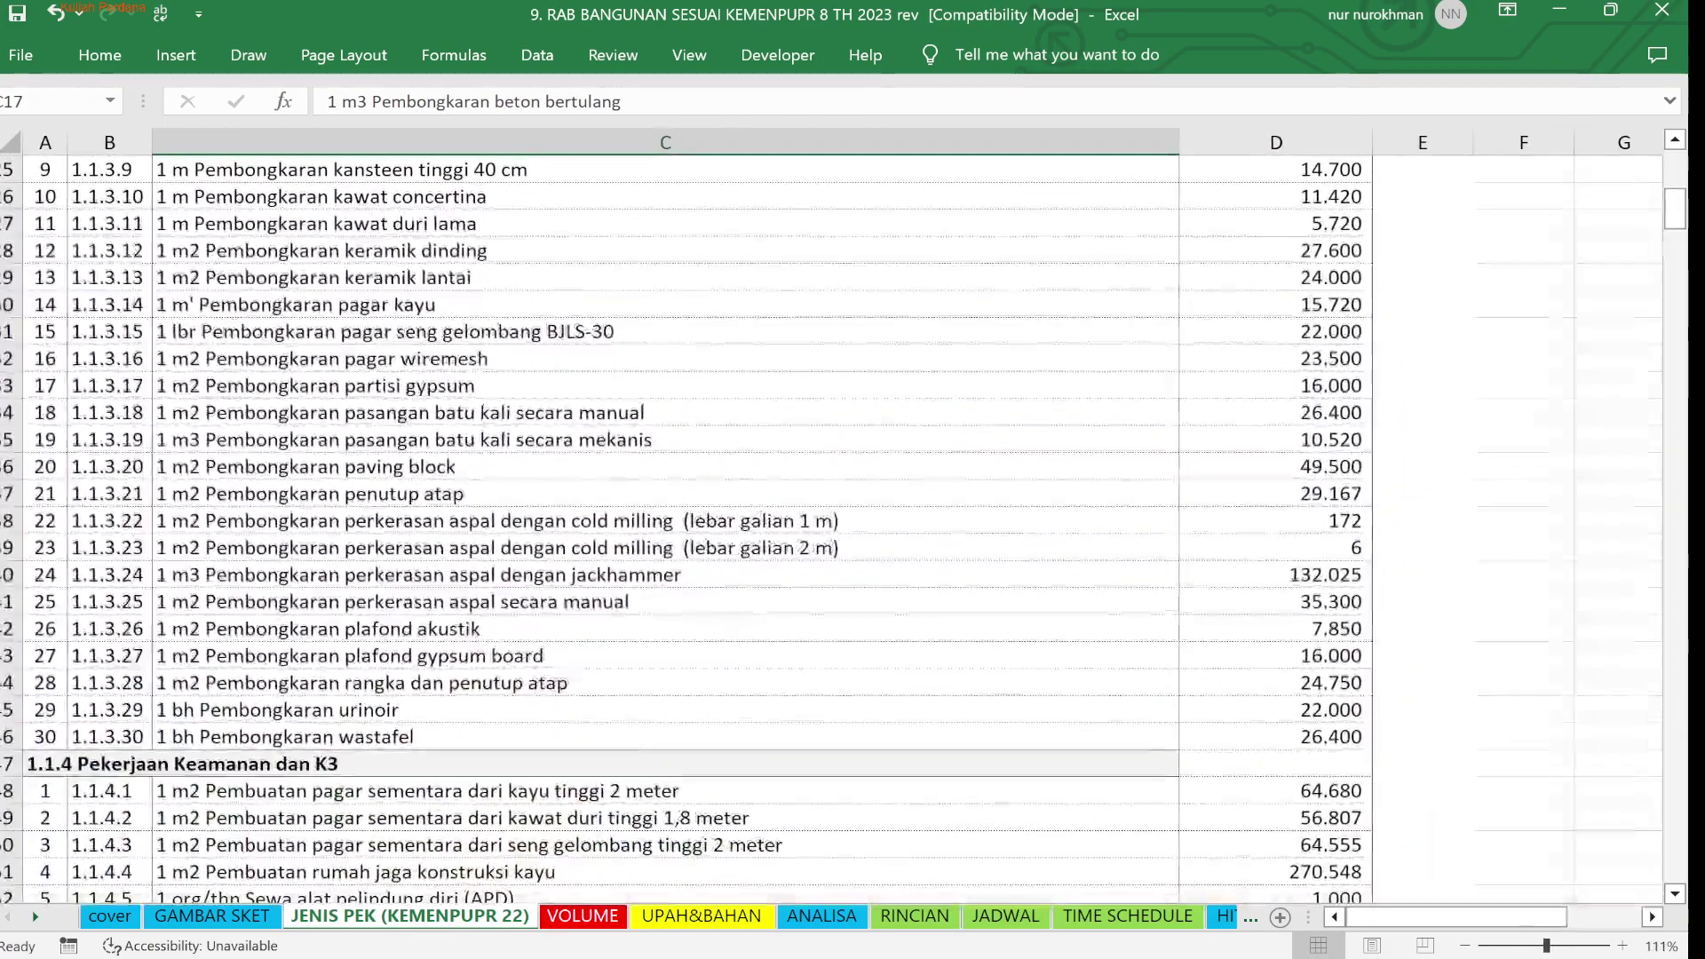
Read through sections 1.1.4 to 1.1.6 and the earthwork items 1.2.1 to 1.2.4 in the work-type price list
scroll(688, 524, "down", 4)
scroll(688, 524, "down", 1)
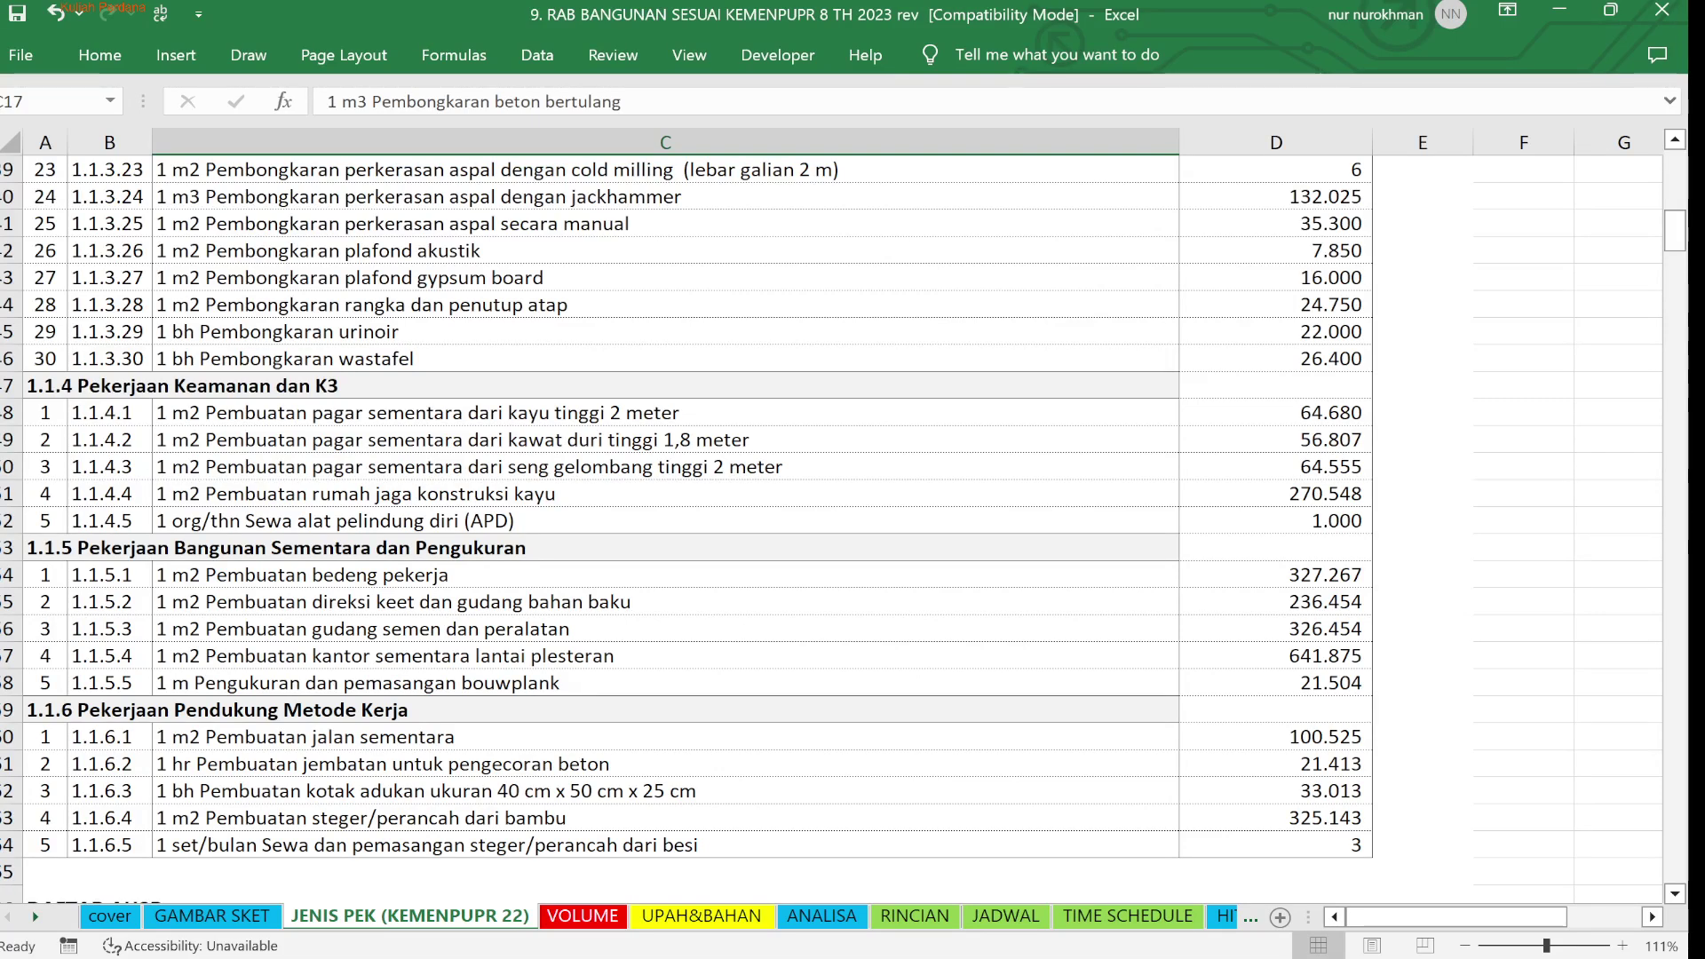
scroll(687, 531, "down", 2)
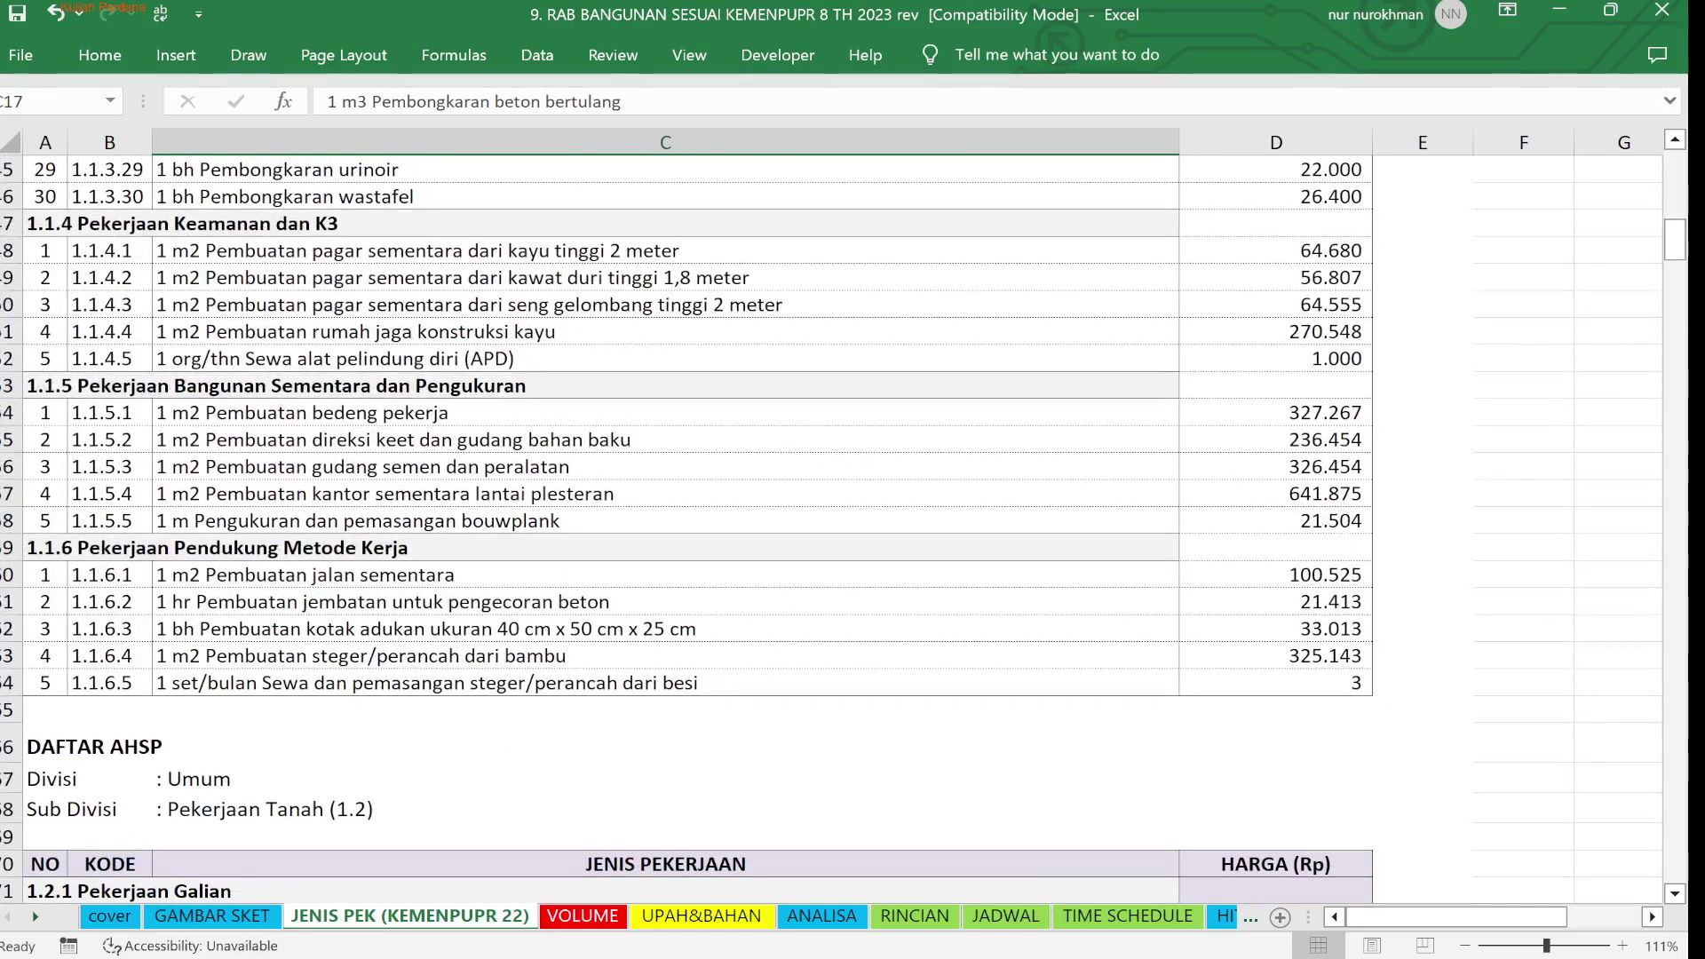
scroll(688, 531, "down", 7)
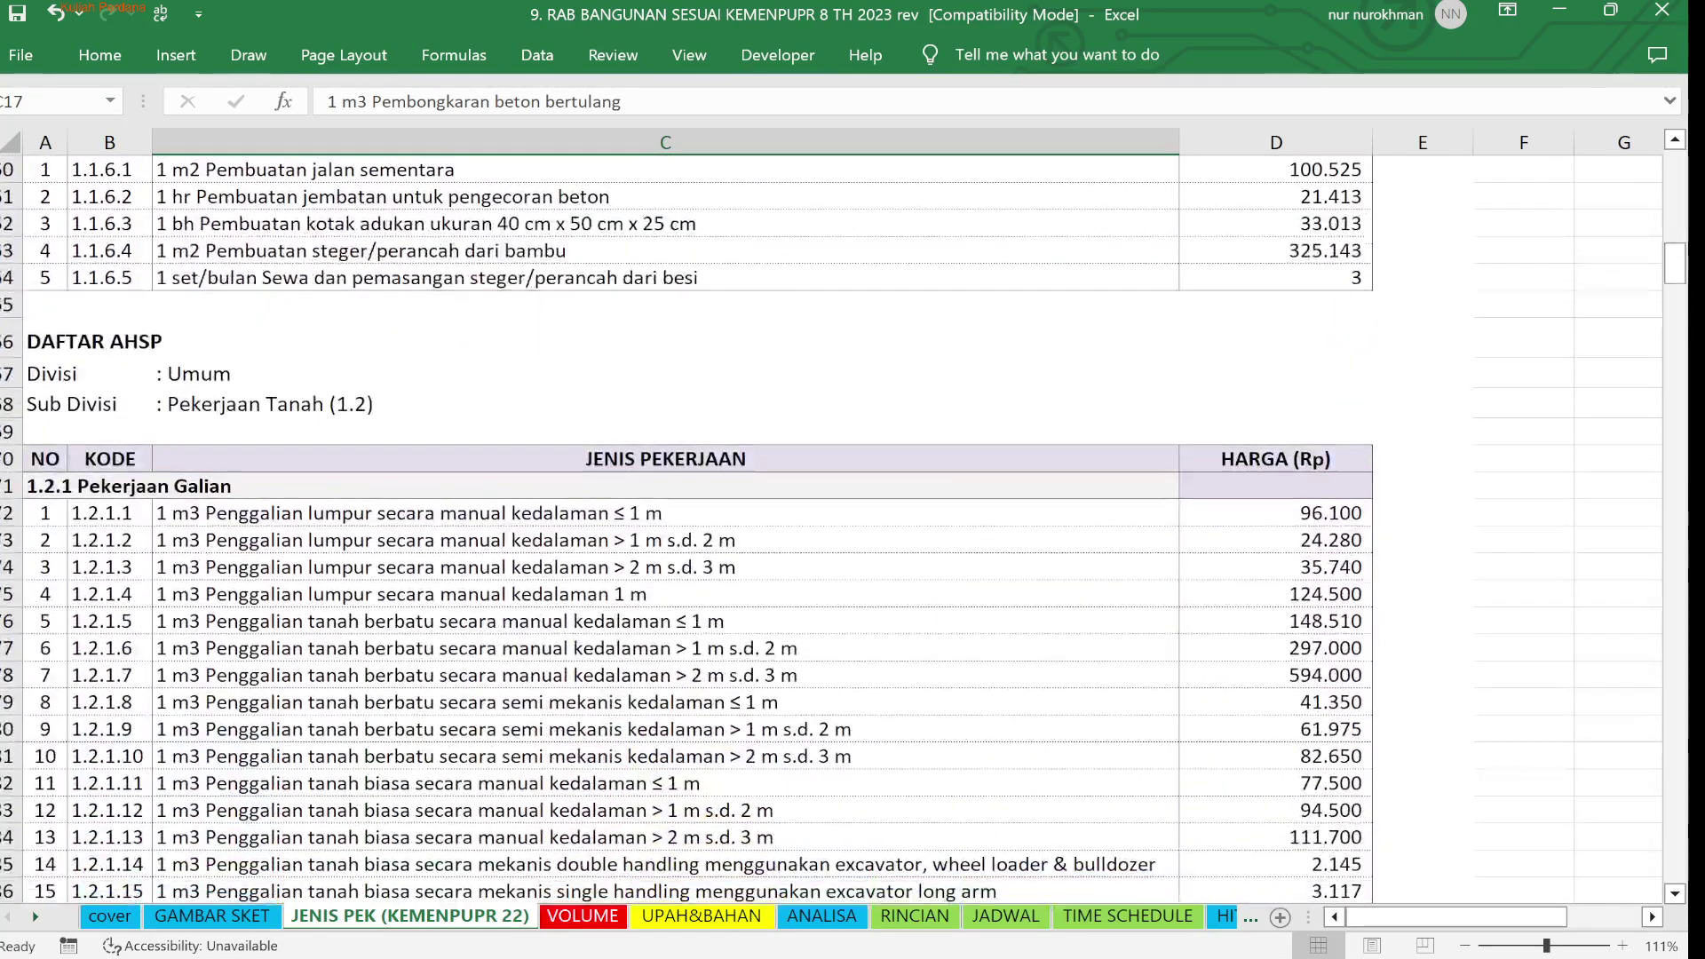
scroll(688, 531, "down", 2)
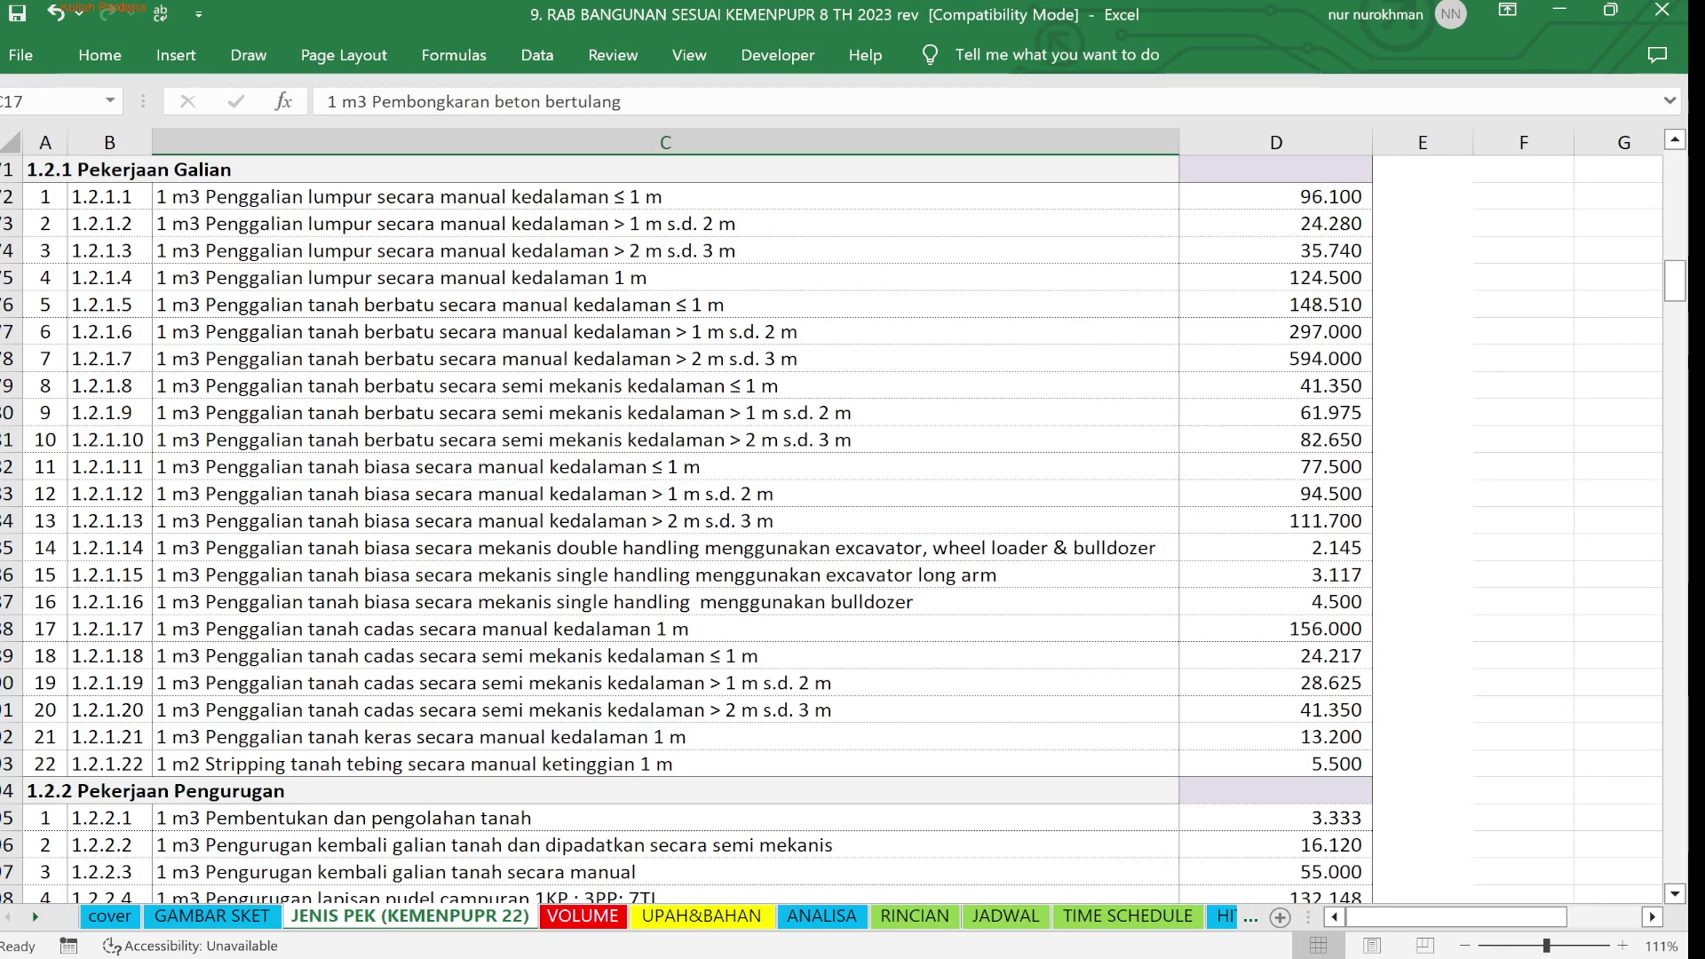
scroll(688, 531, "down", 10)
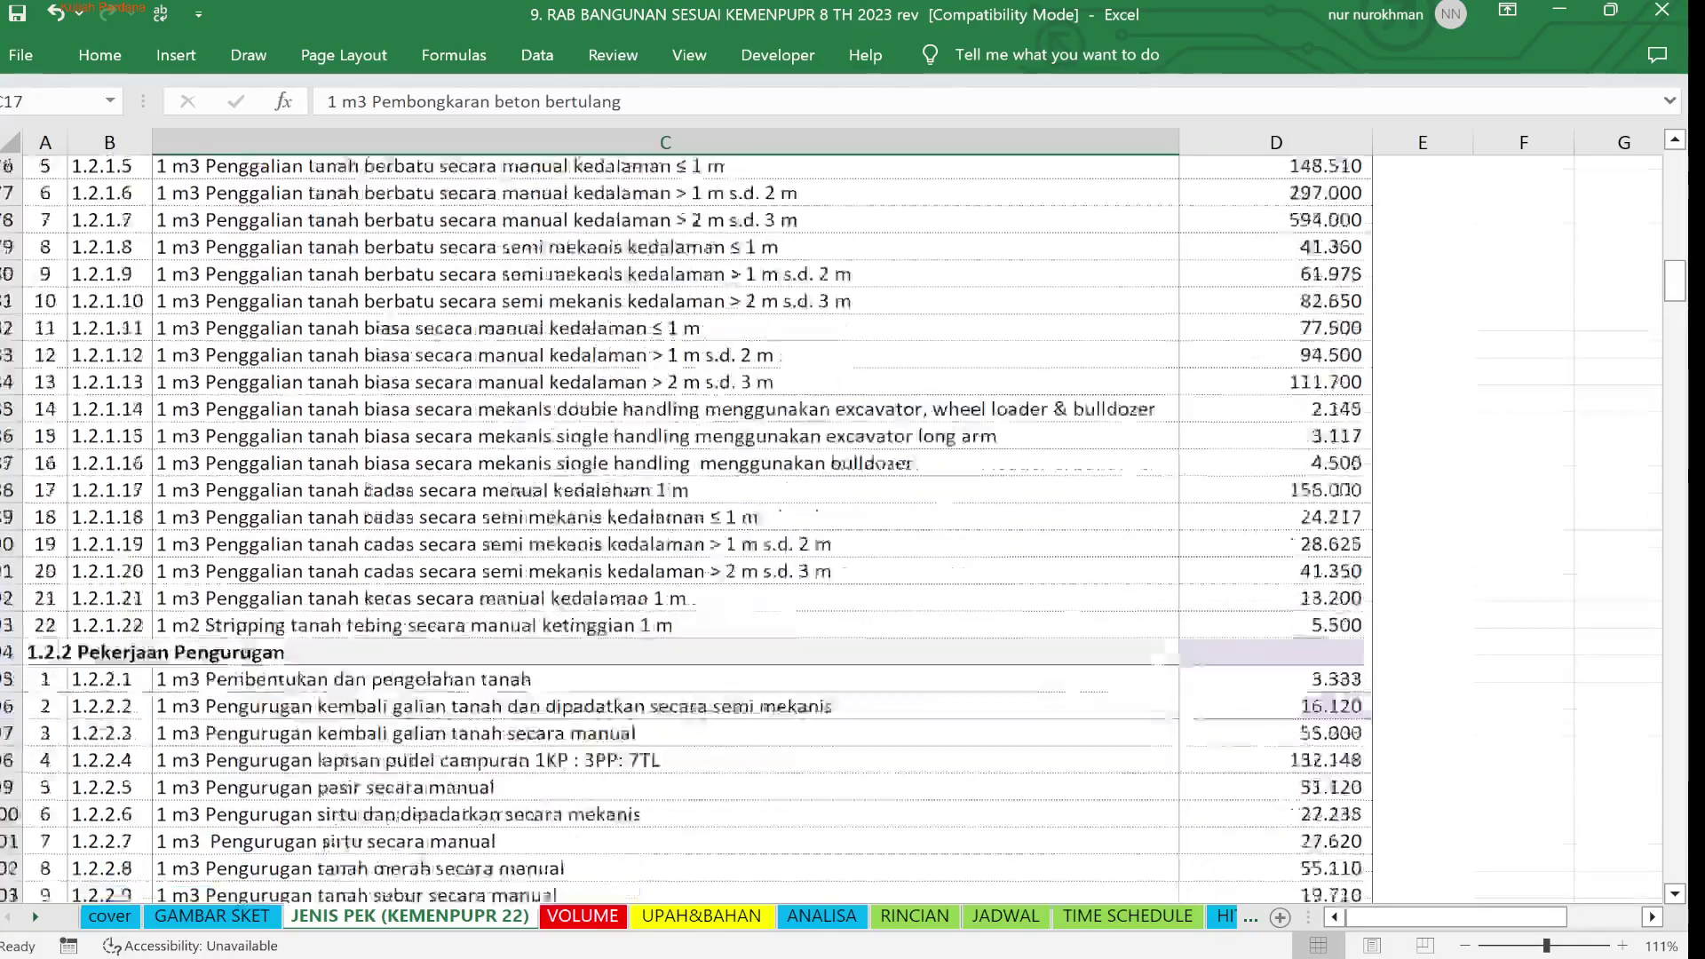
scroll(687, 532, "down", 5)
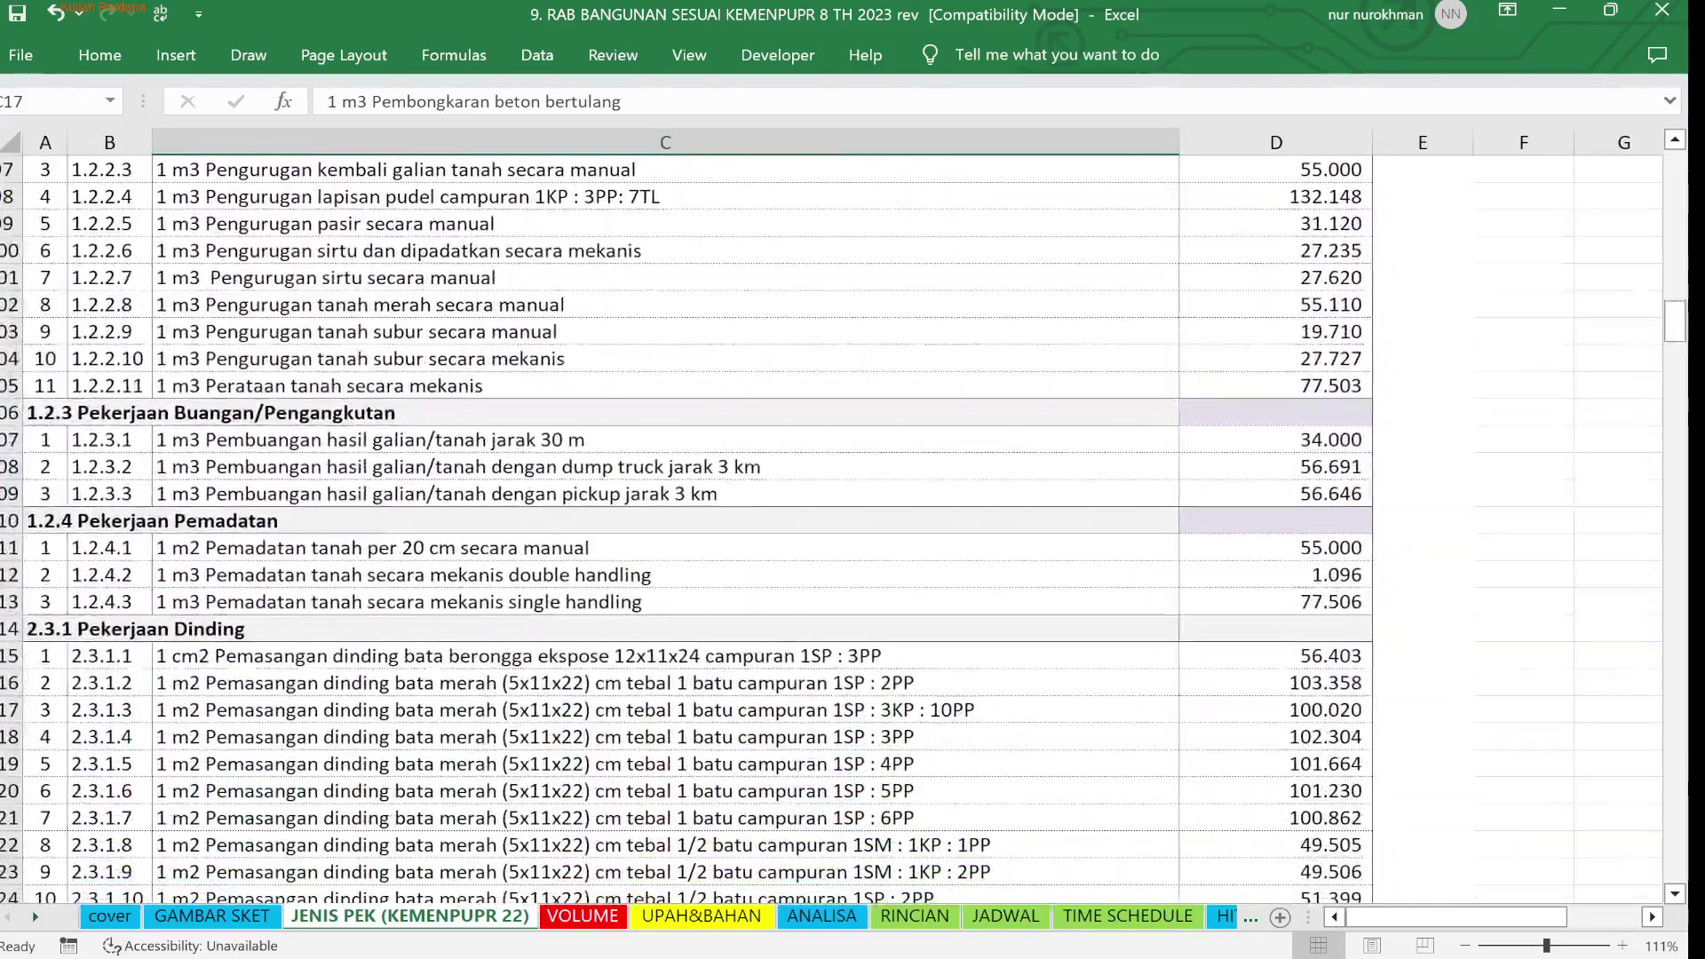
Browse the building work items from section 2.3.1 Pekerjaan Dinding to 2.4.1 Pekerjaan Pengecatan, selecting the 7,5 cm lightweight-brick wall item
scroll(687, 531, "down", 3)
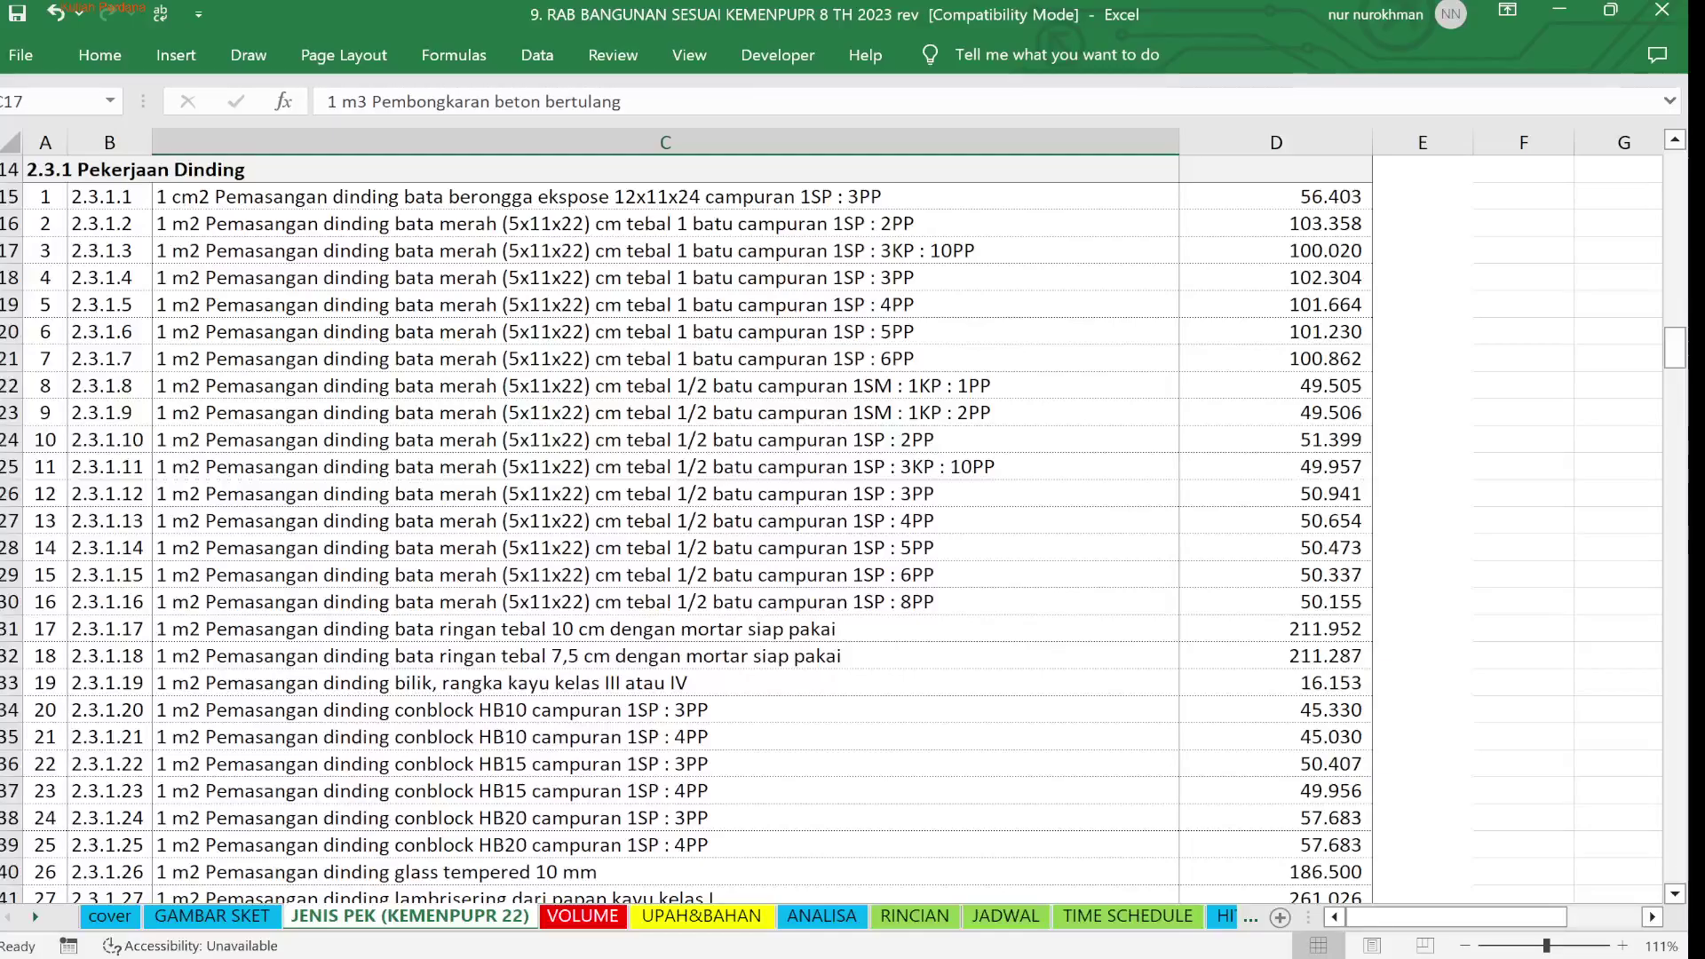
left_click(621, 656)
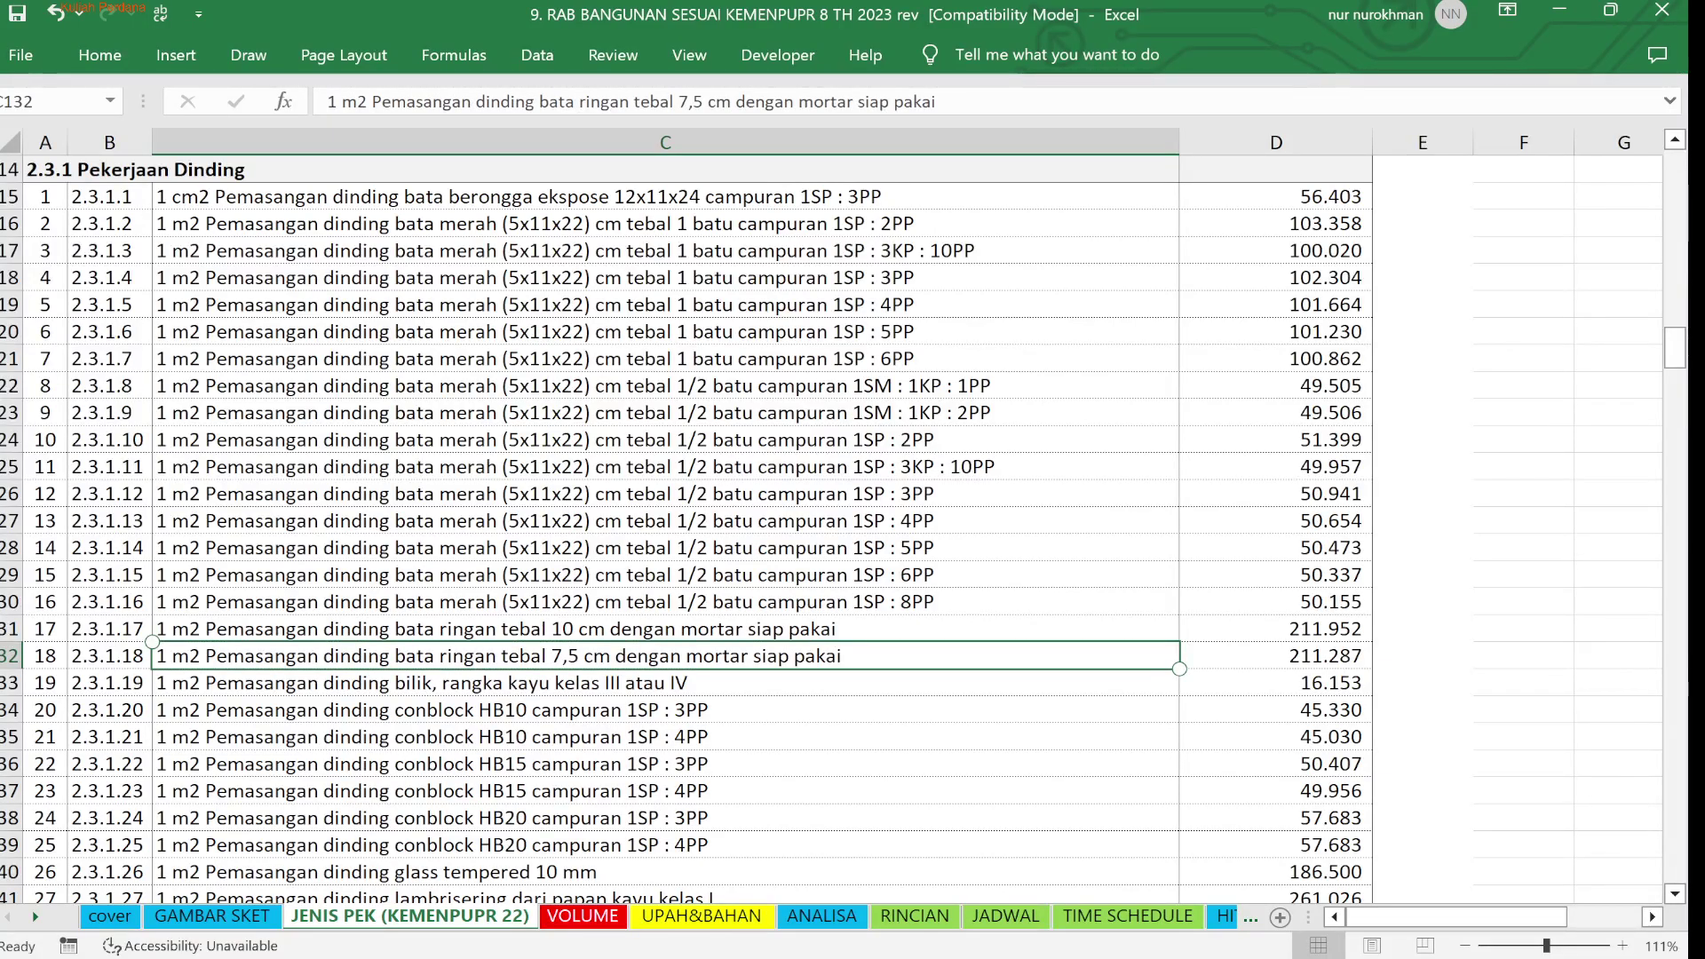
scroll(622, 656, "down", 3)
scroll(688, 531, "down", 5)
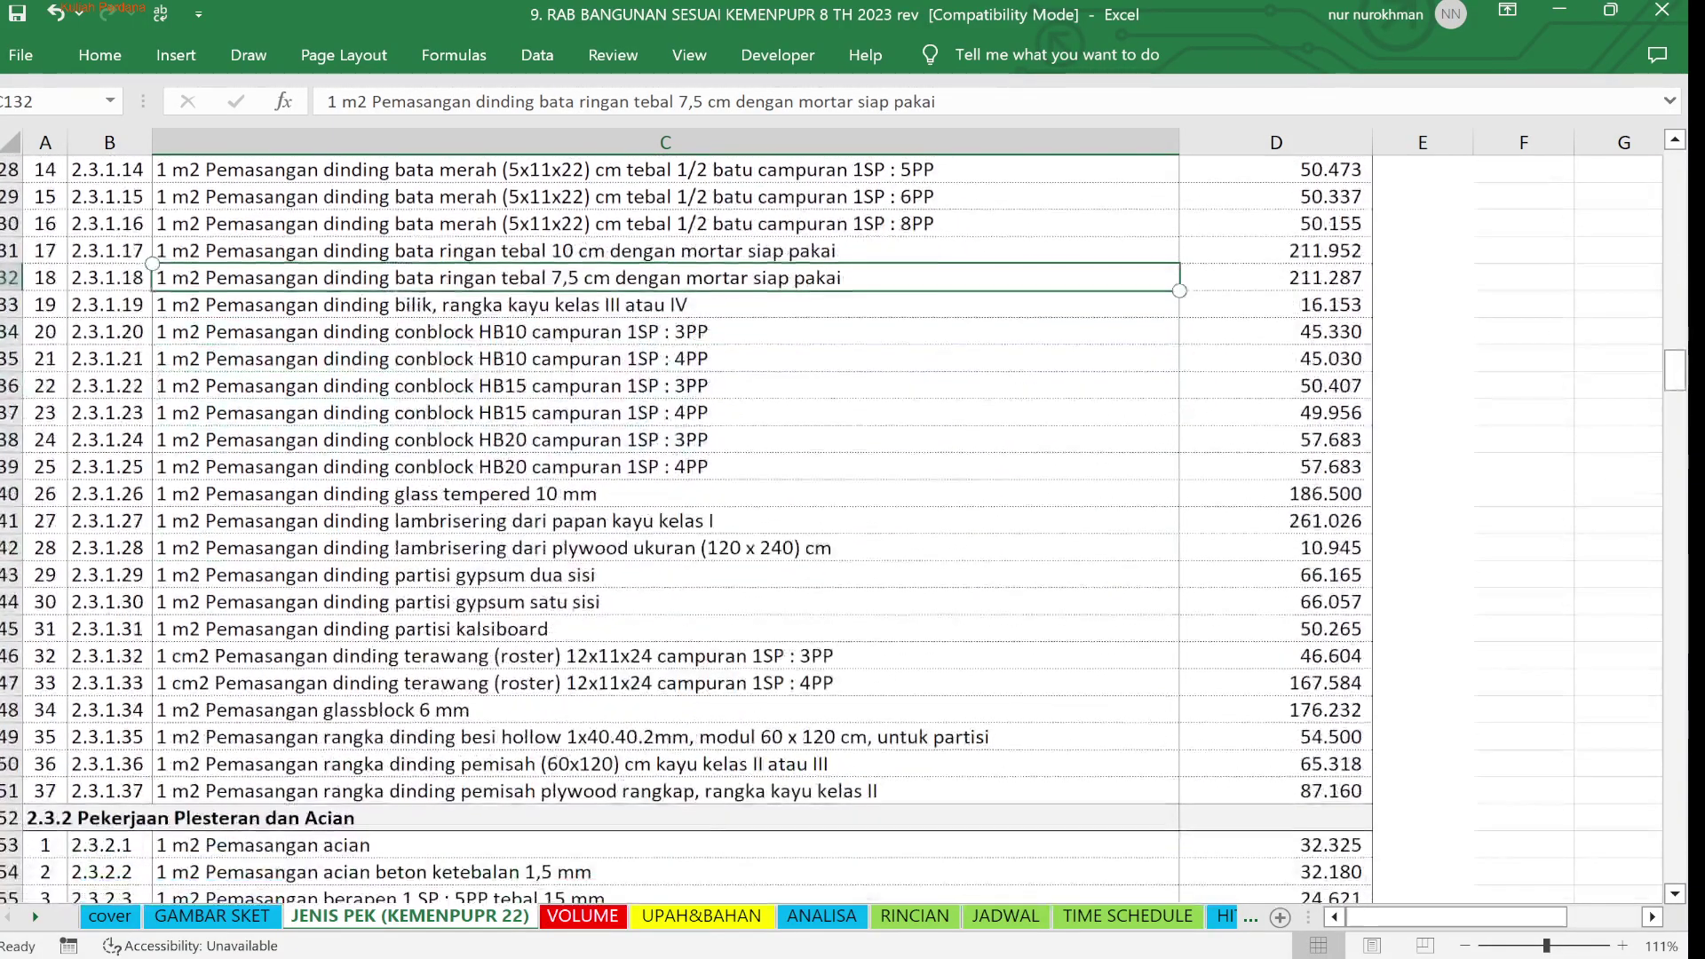
scroll(688, 531, "down", 9)
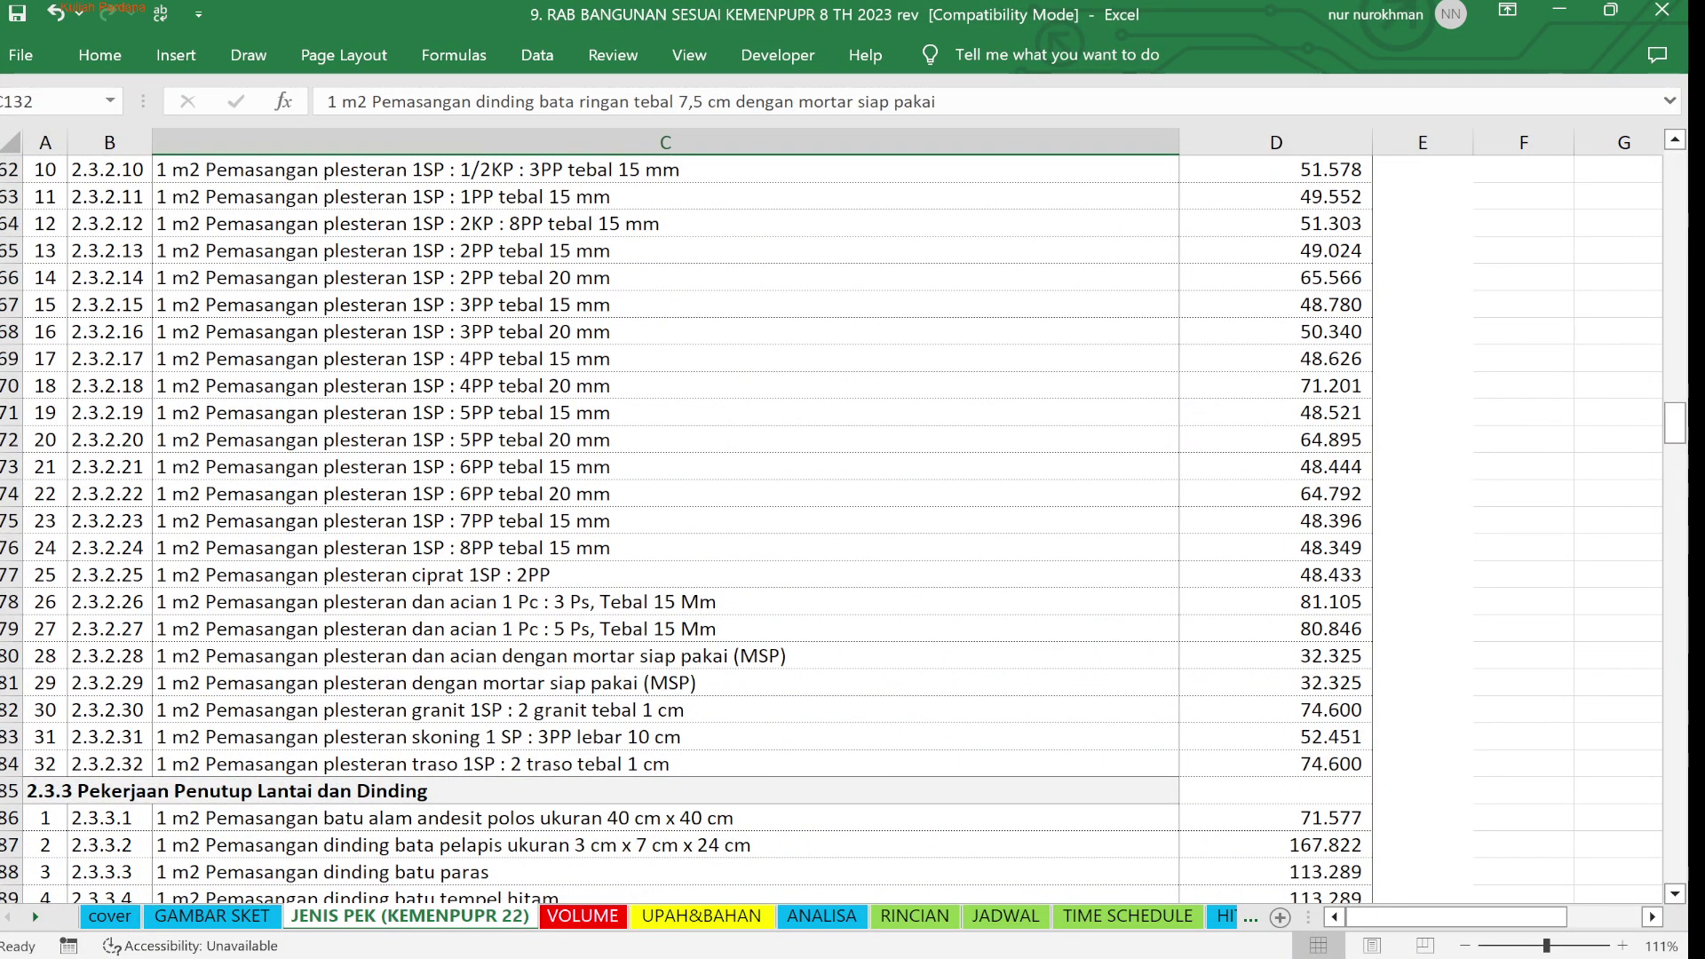
scroll(687, 531, "down", 2)
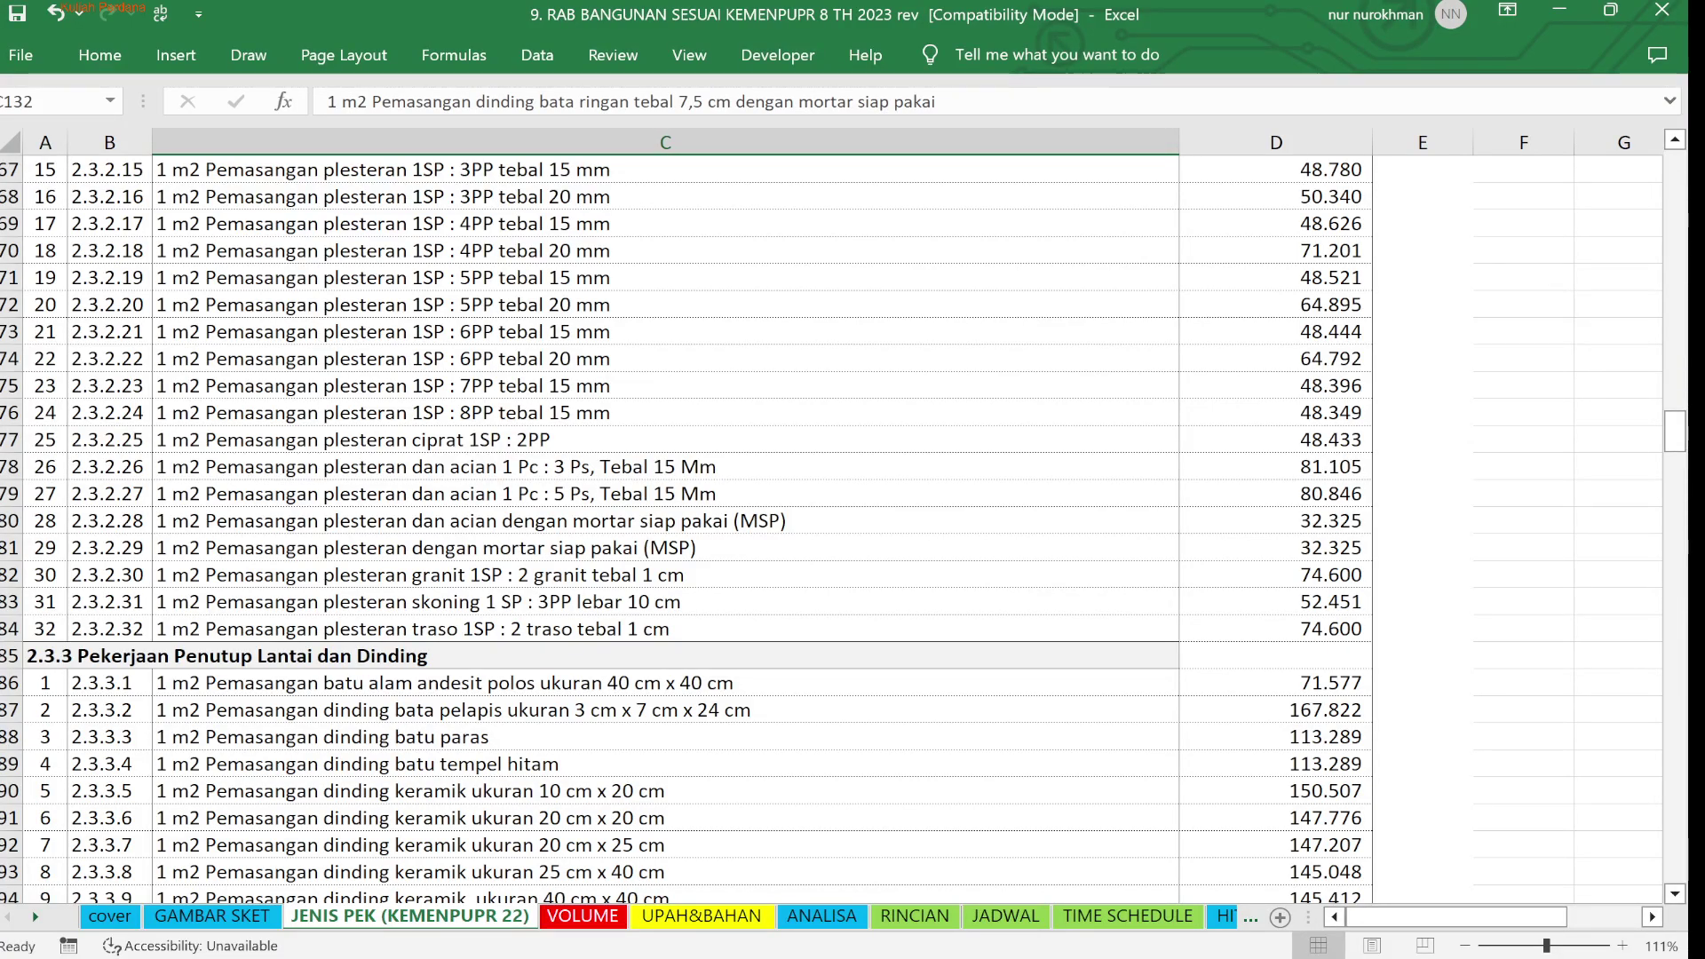
scroll(688, 531, "down", 11)
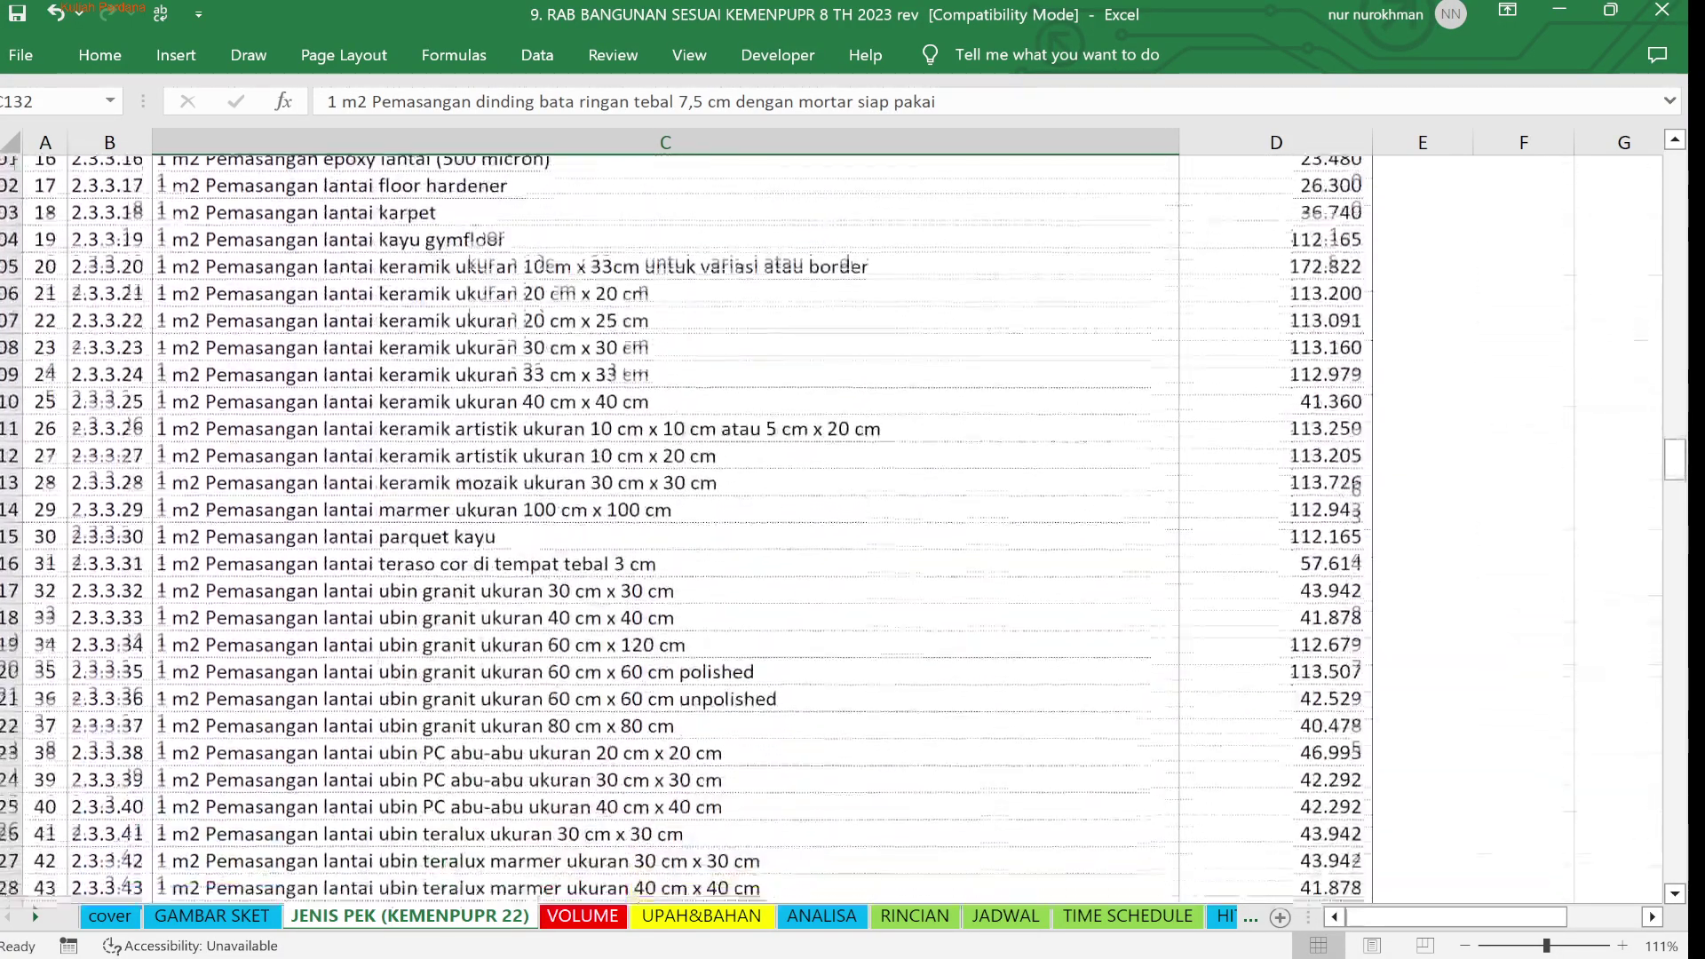
scroll(688, 532, "down", 12)
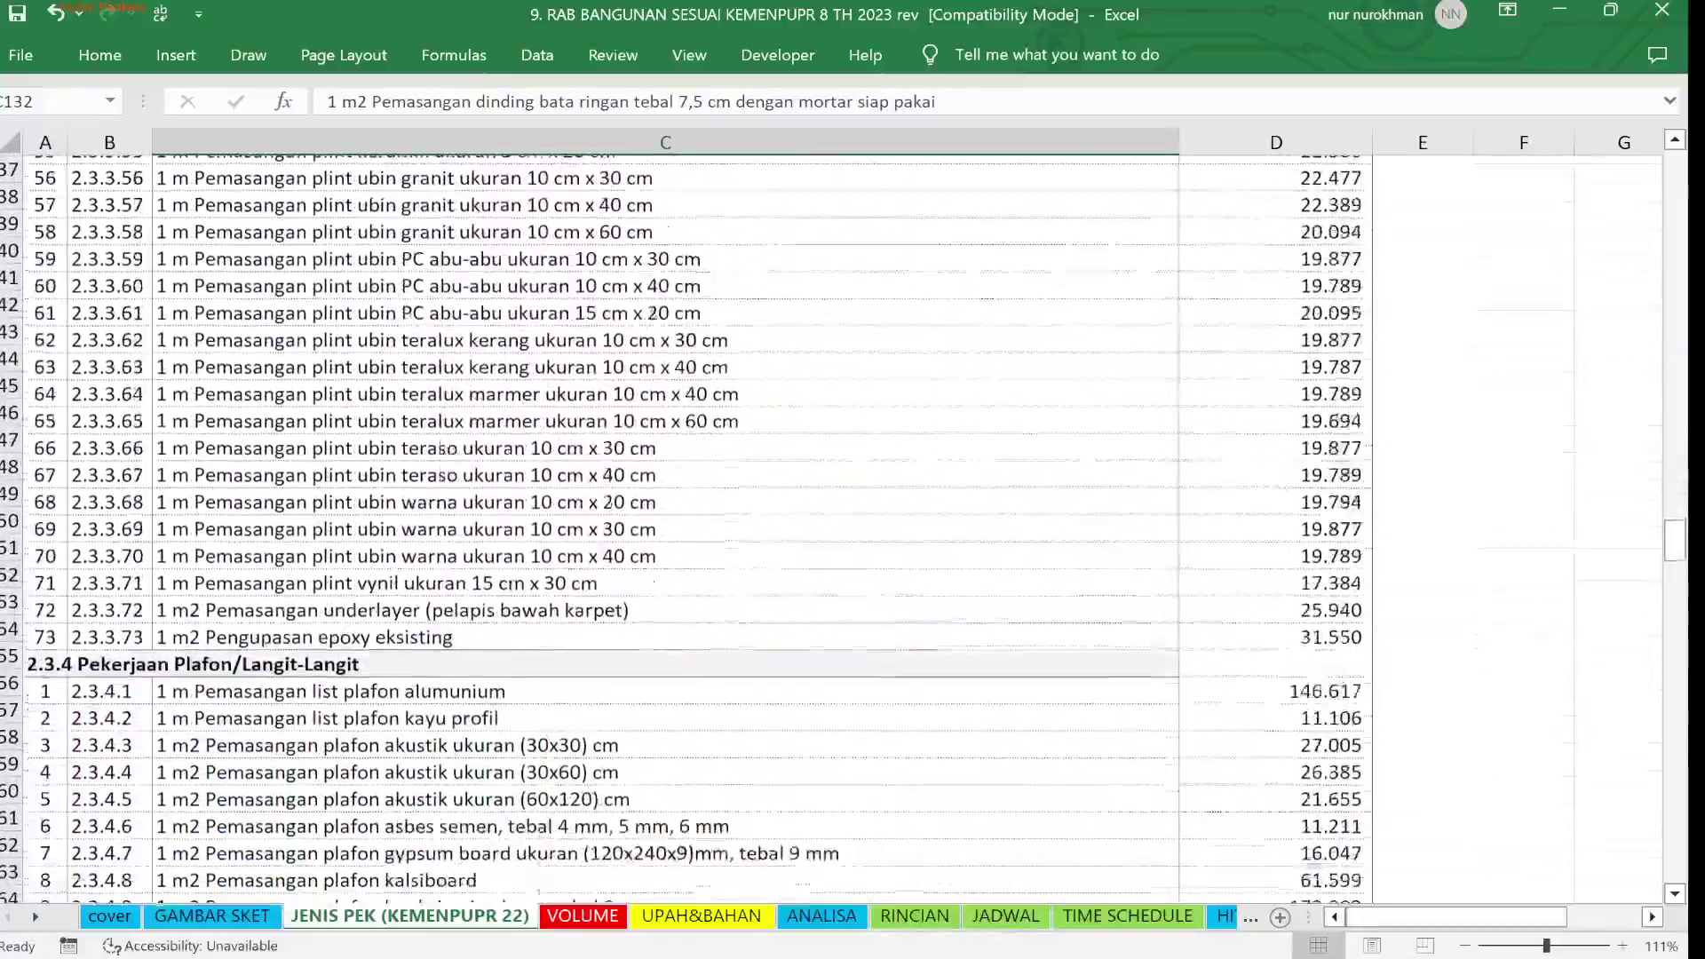
scroll(687, 531, "down", 20)
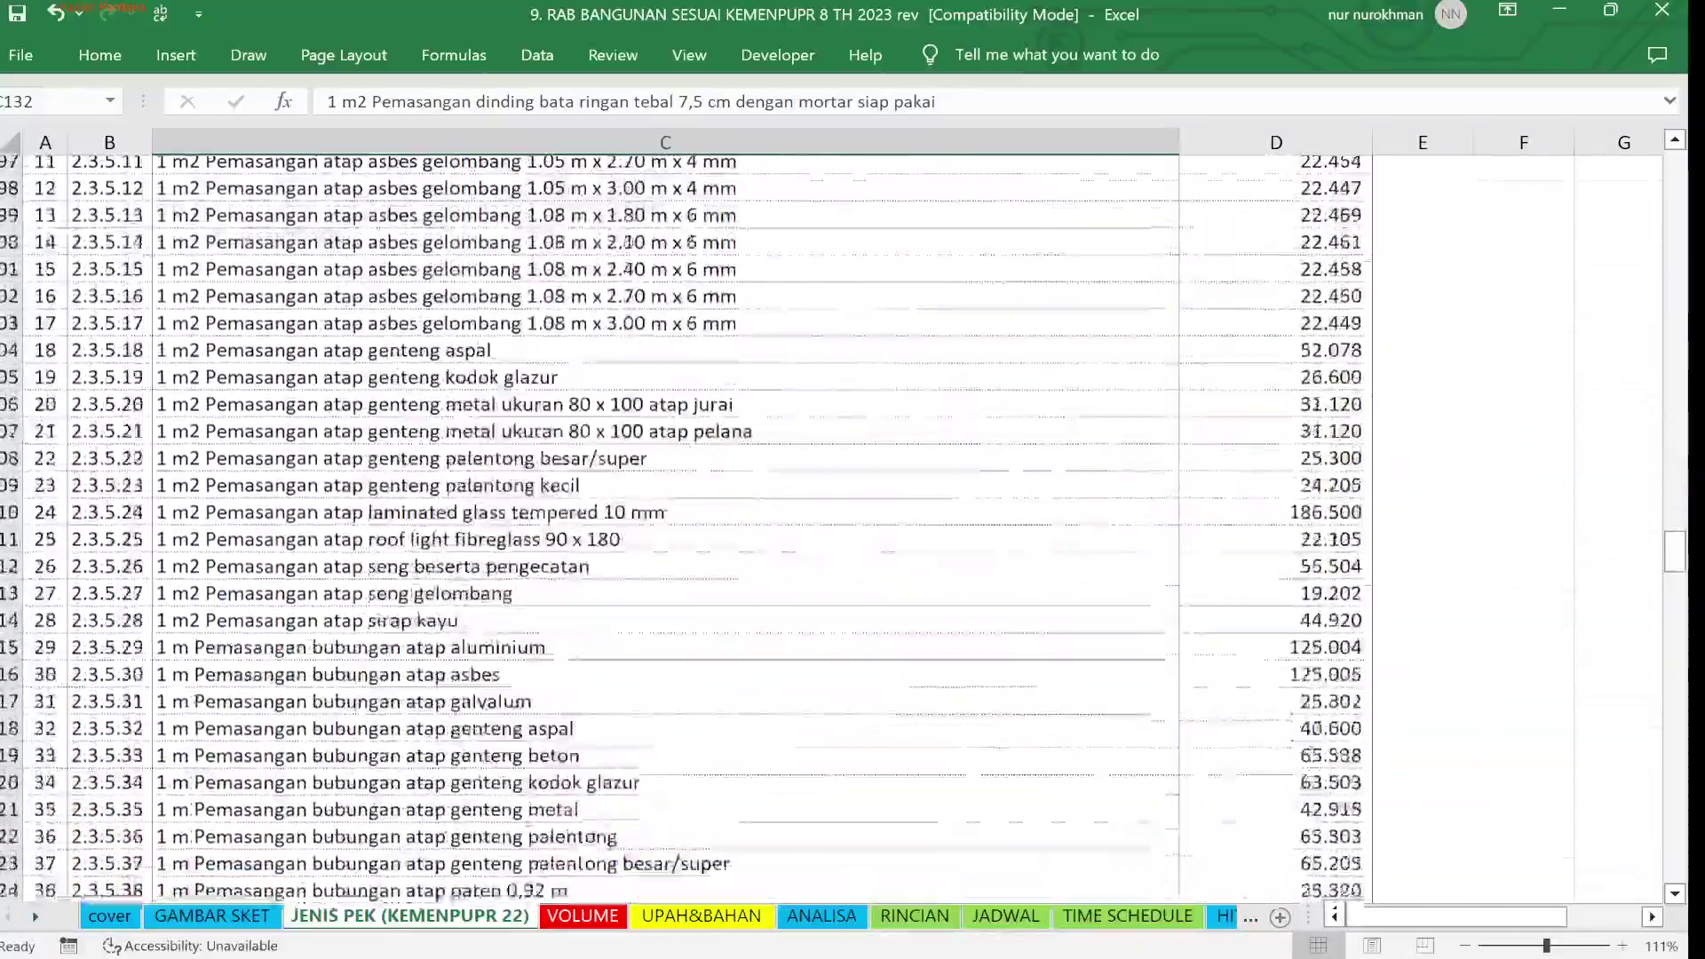
scroll(688, 531, "down", 12)
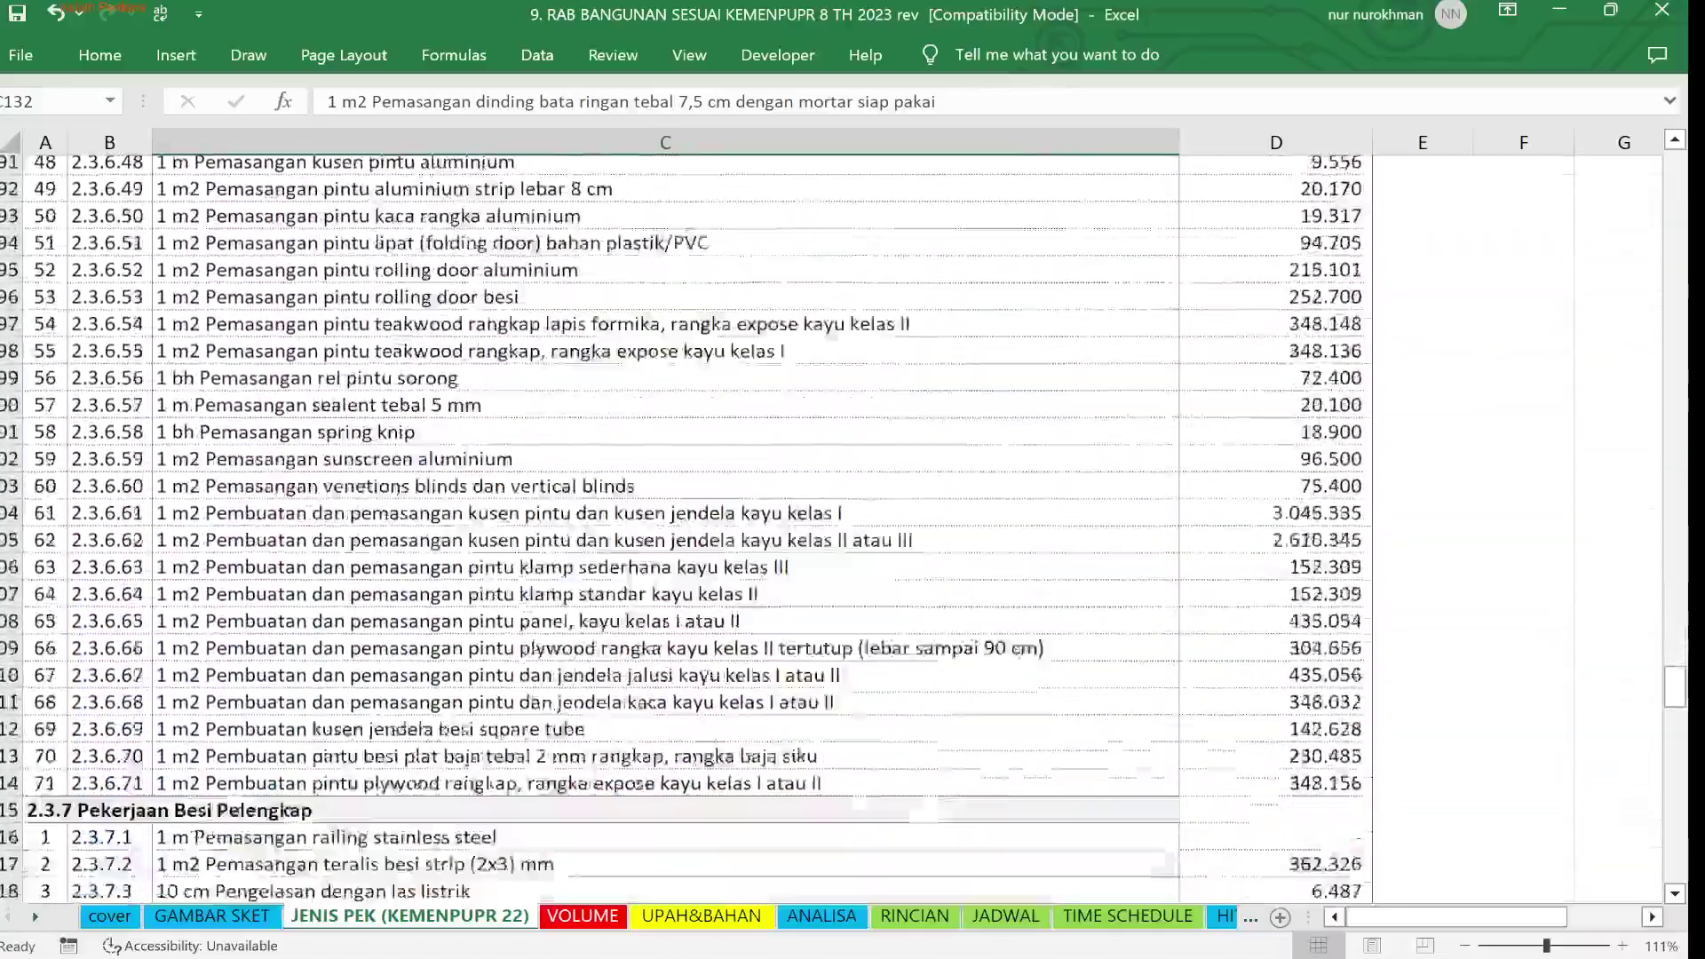
scroll(688, 531, "down", 3)
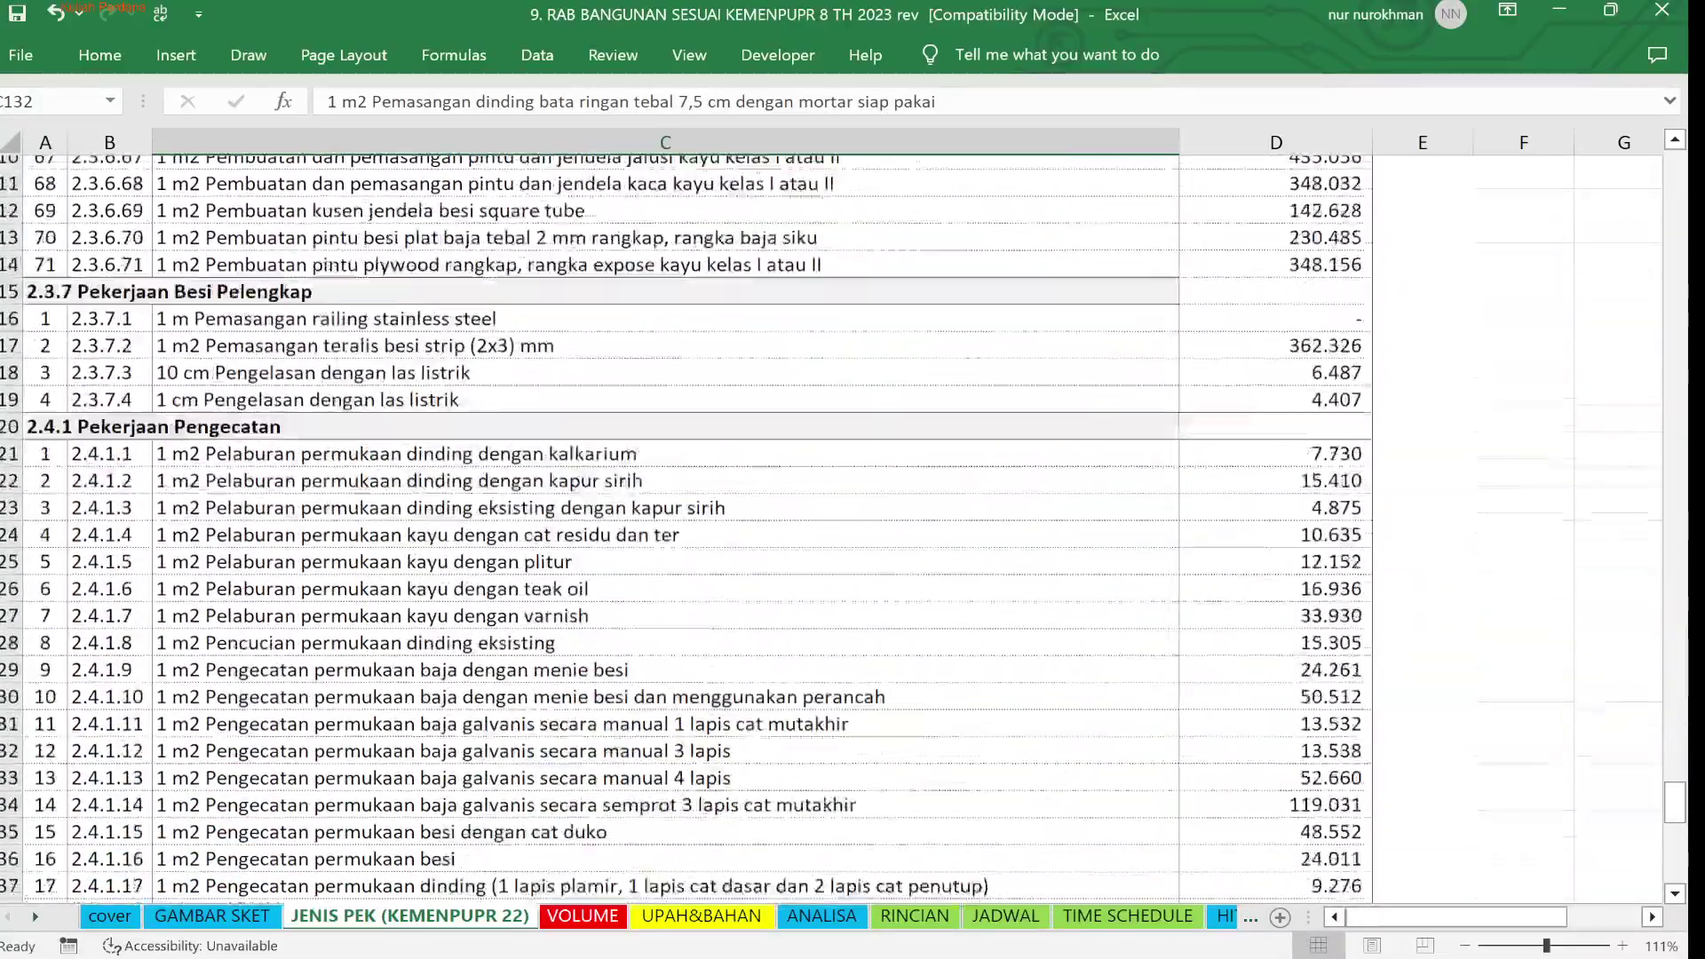
Browse the closing sections of the price list, from 2.4.1 Pekerjaan Pengecatan through 2.4.2 Pekerjaan Waterproofing to 2.4.3 Pekerjaan Lainnya
scroll(687, 531, "down", 14)
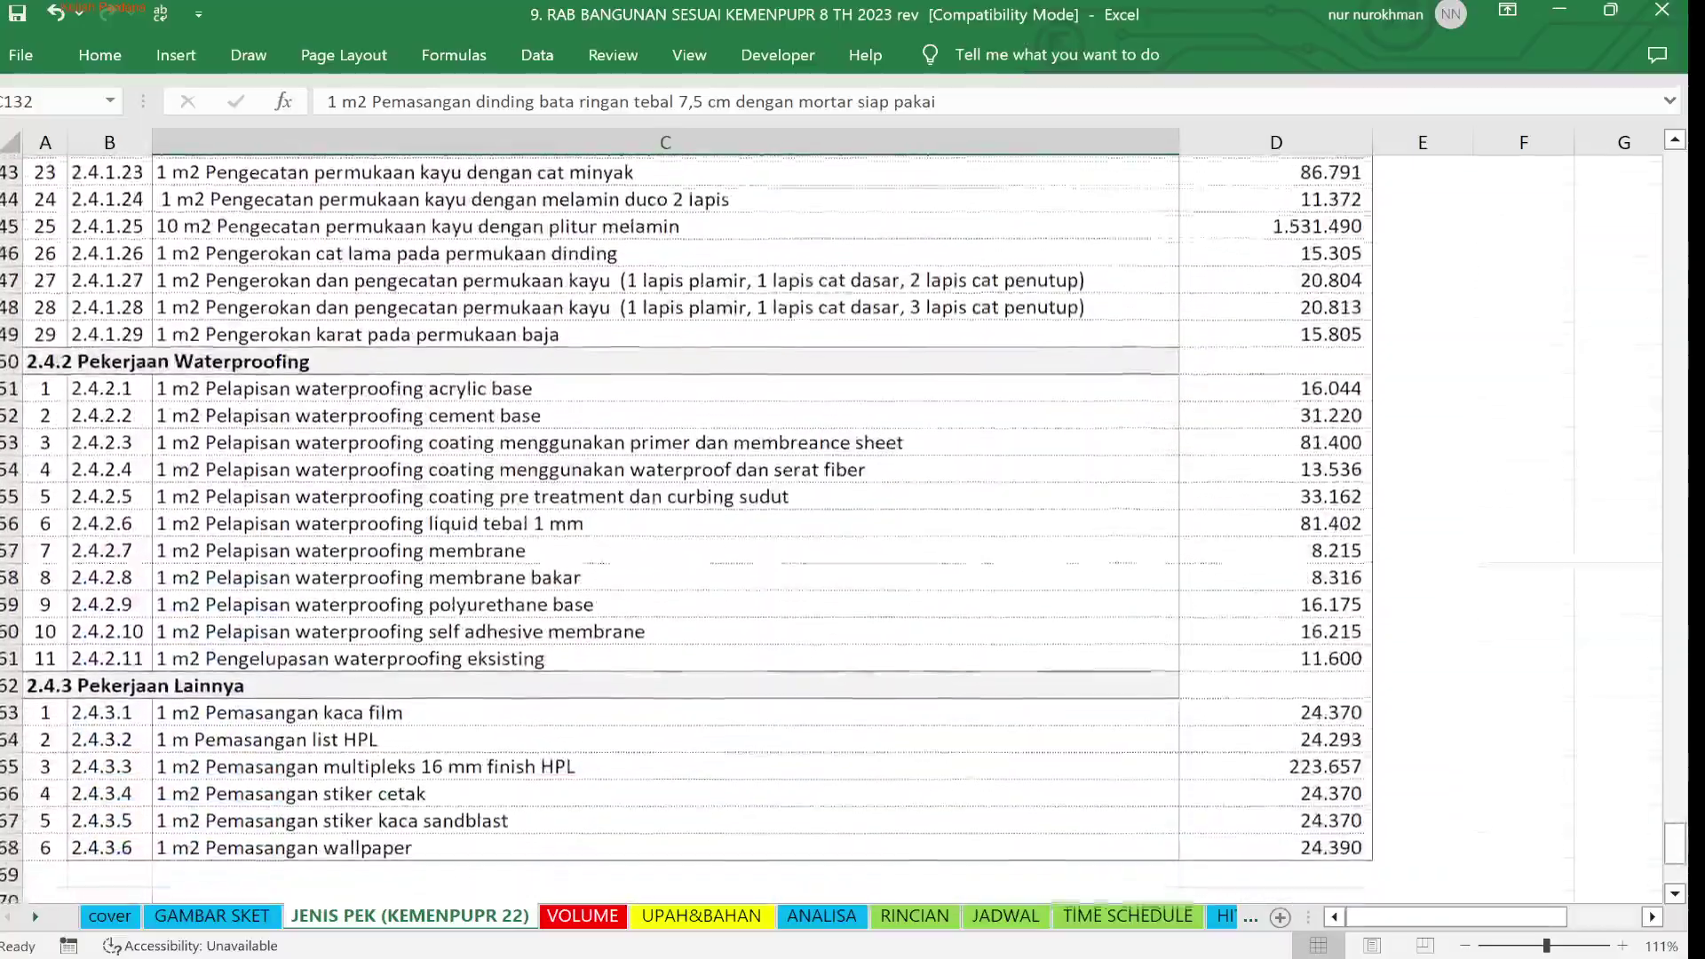
scroll(688, 531, "down", 3)
scroll(688, 531, "up", 6)
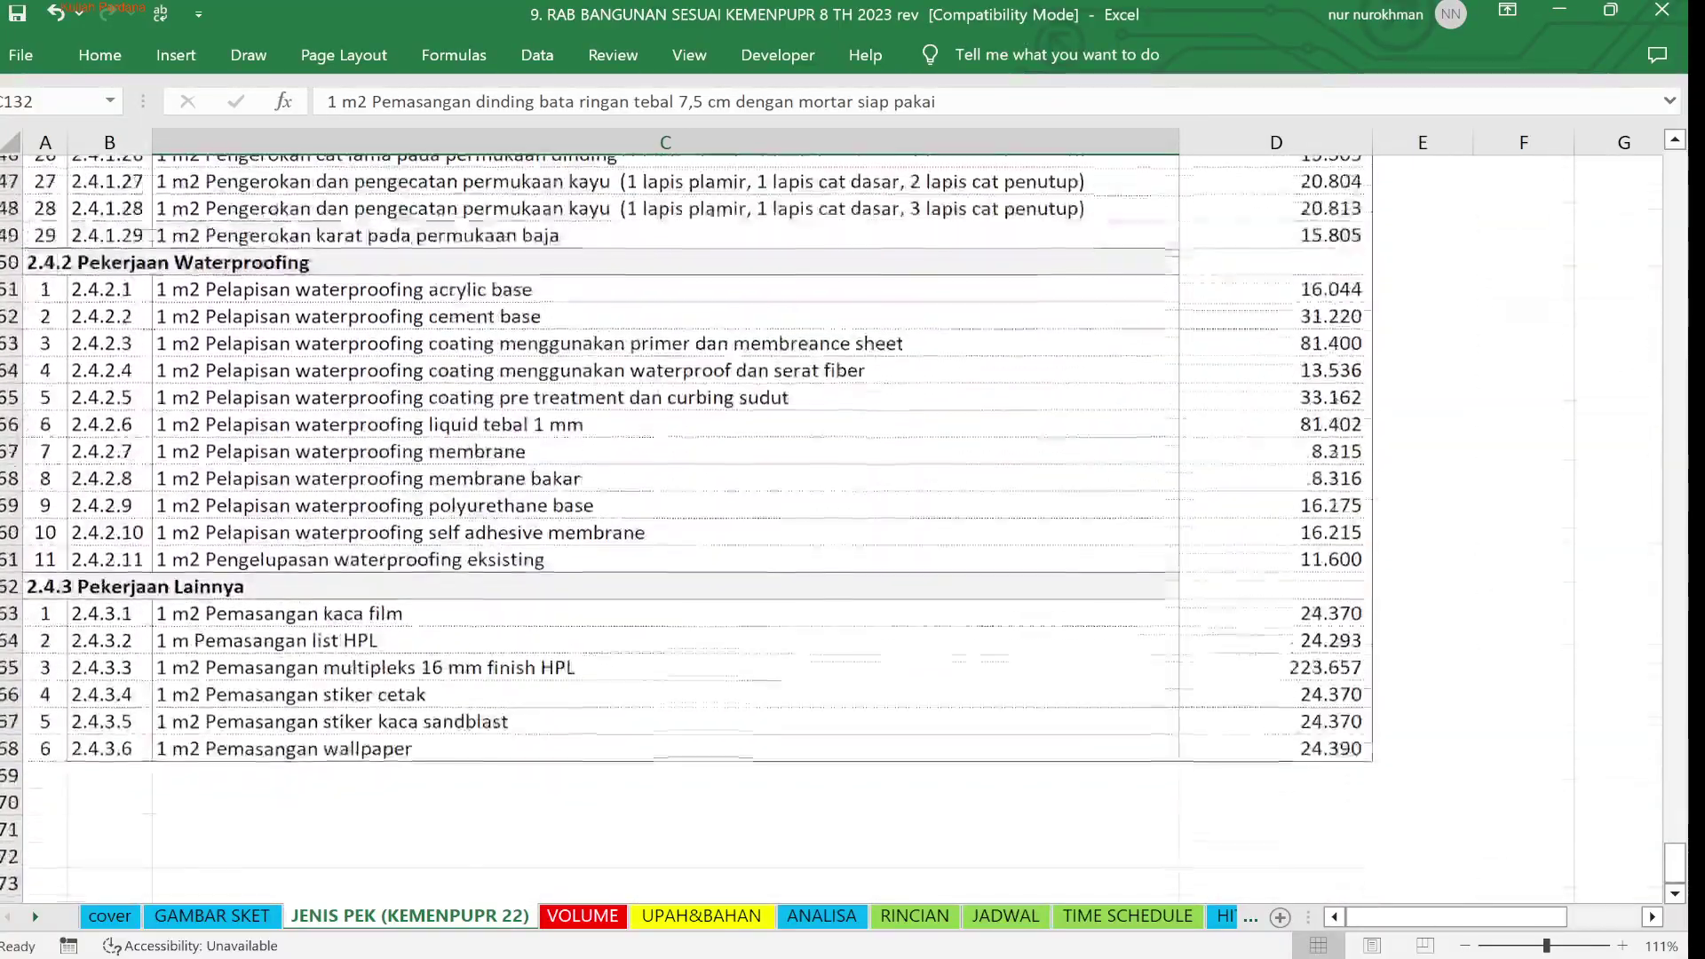
scroll(688, 531, "up", 2)
scroll(687, 531, "down", 2)
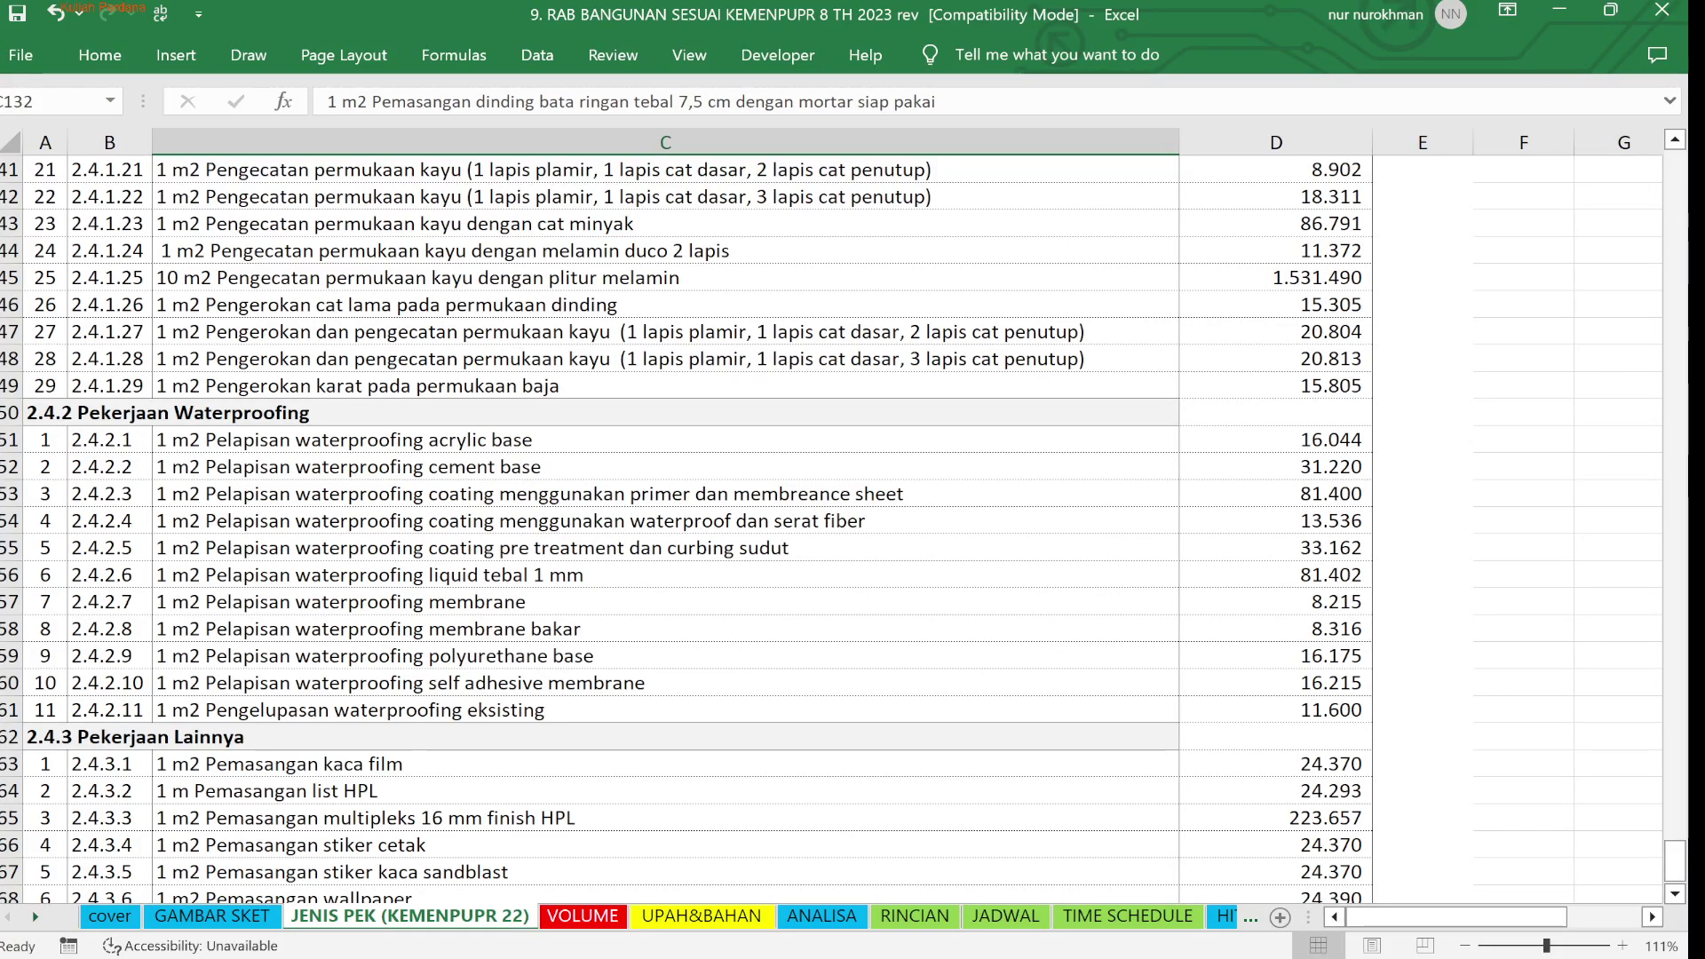
scroll(675, 516, "down", 3)
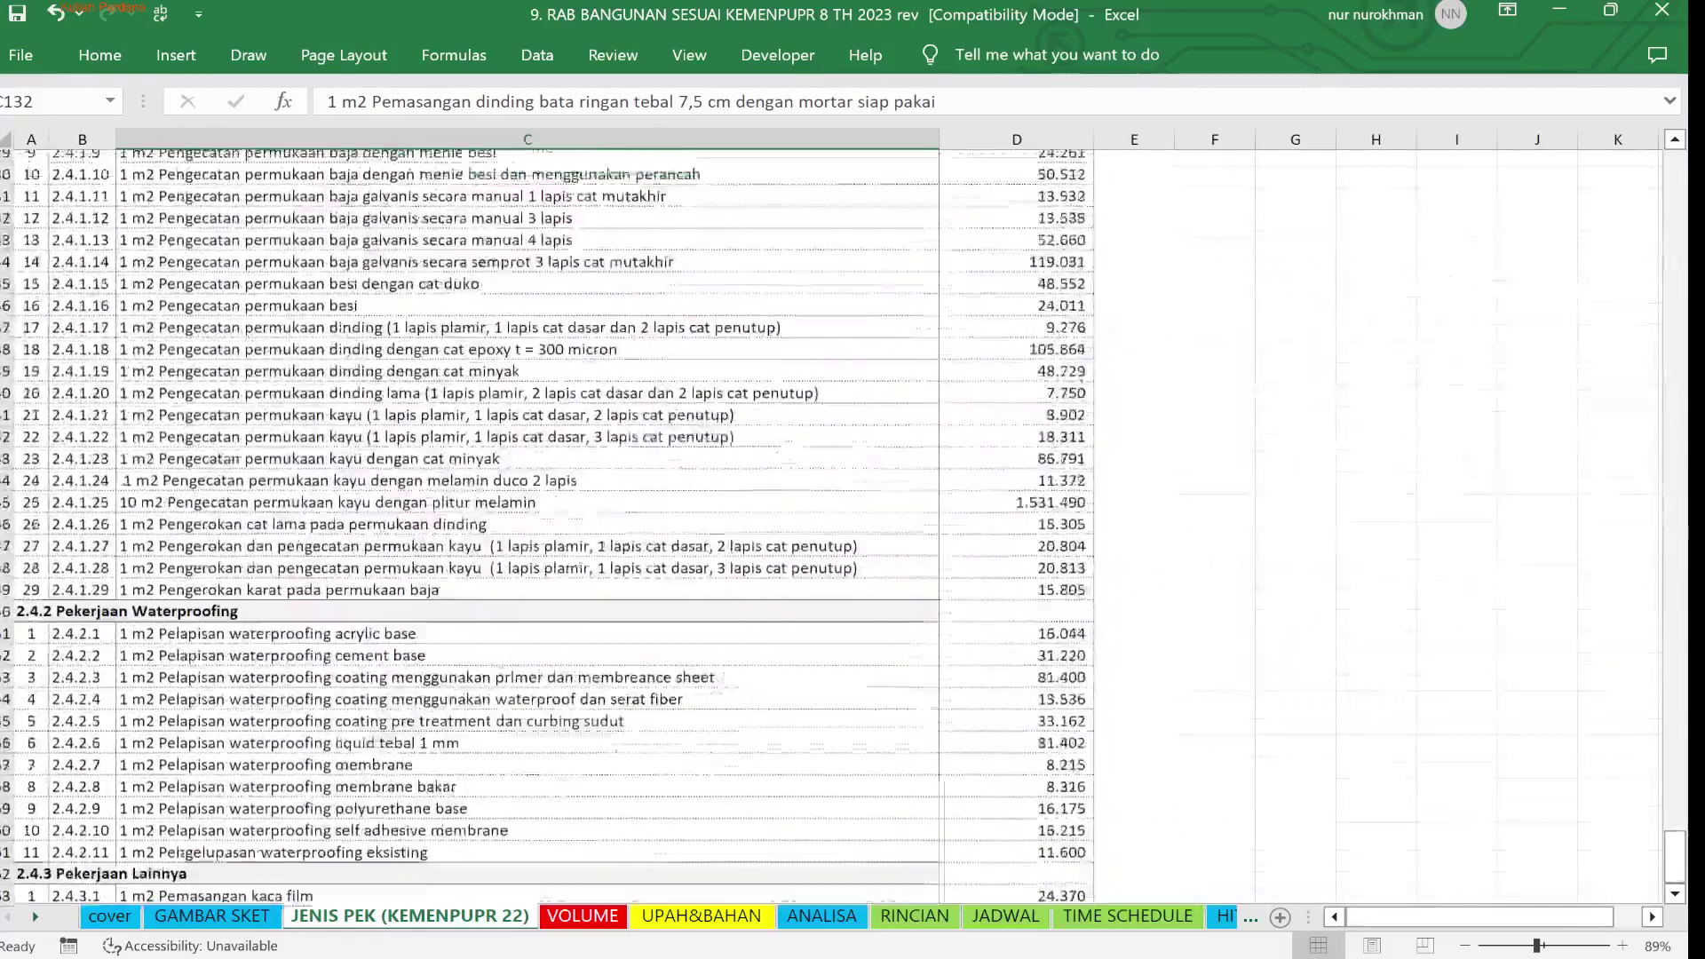
scroll(547, 524, "down", 2)
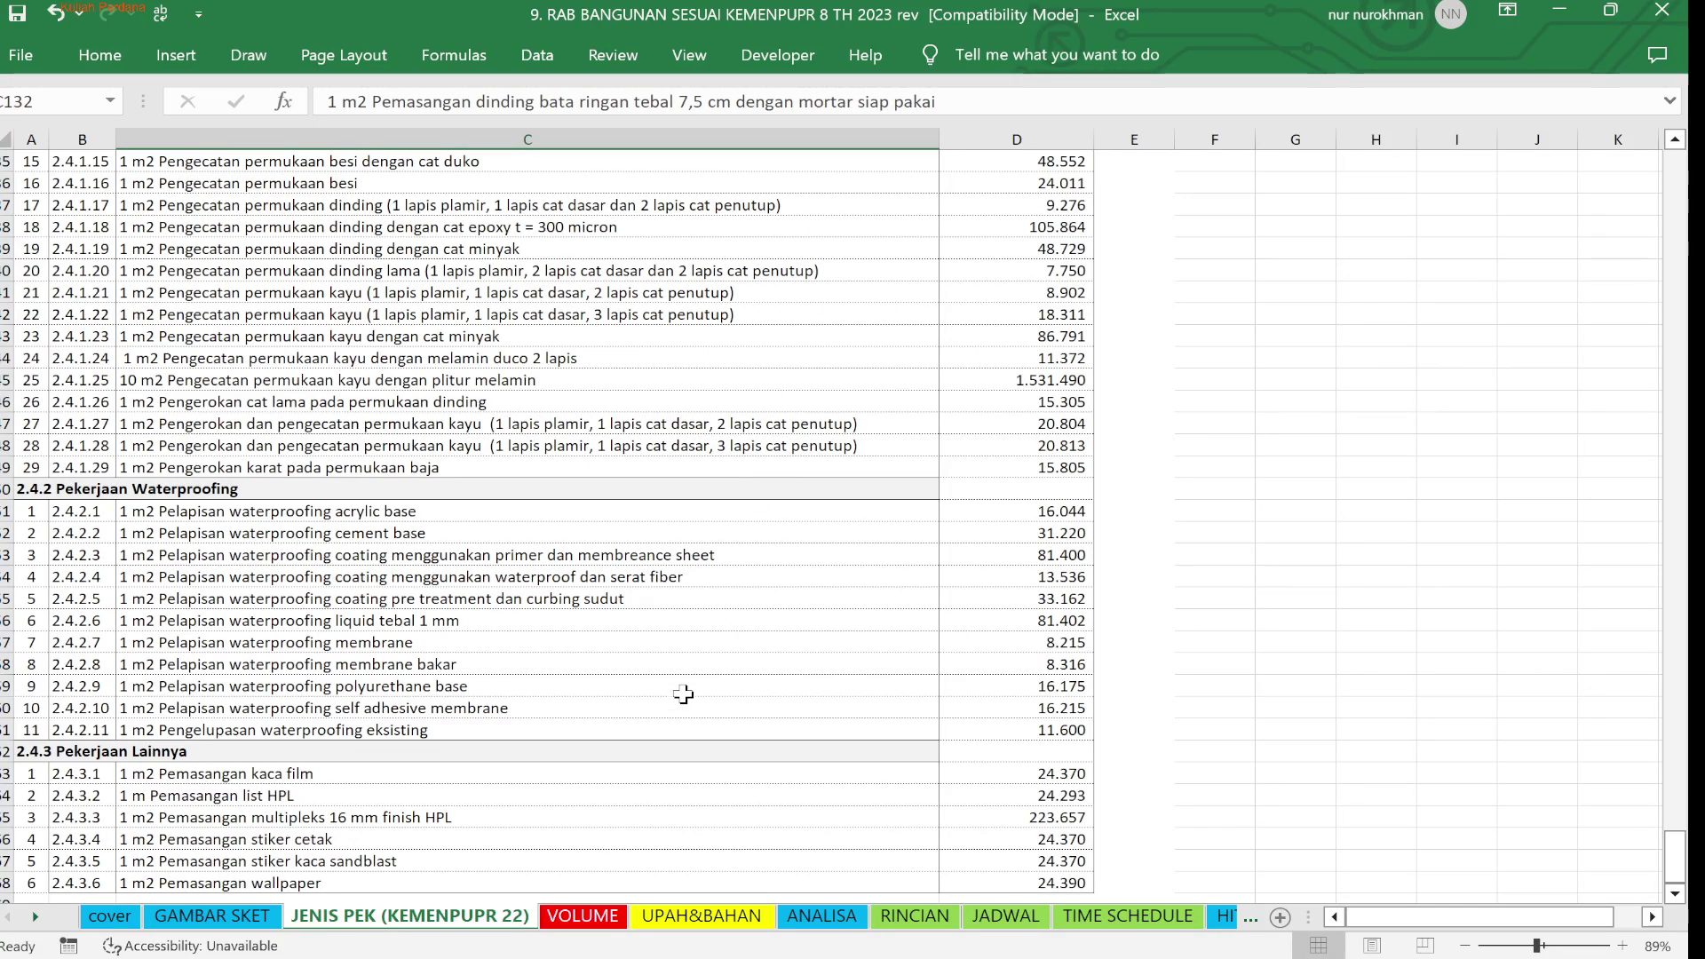
Open the VOLUME sheet and examine its project header and the table headings from Vol and Panjang to SKET GAMBAR at an enlarged zoom
left_click(582, 919)
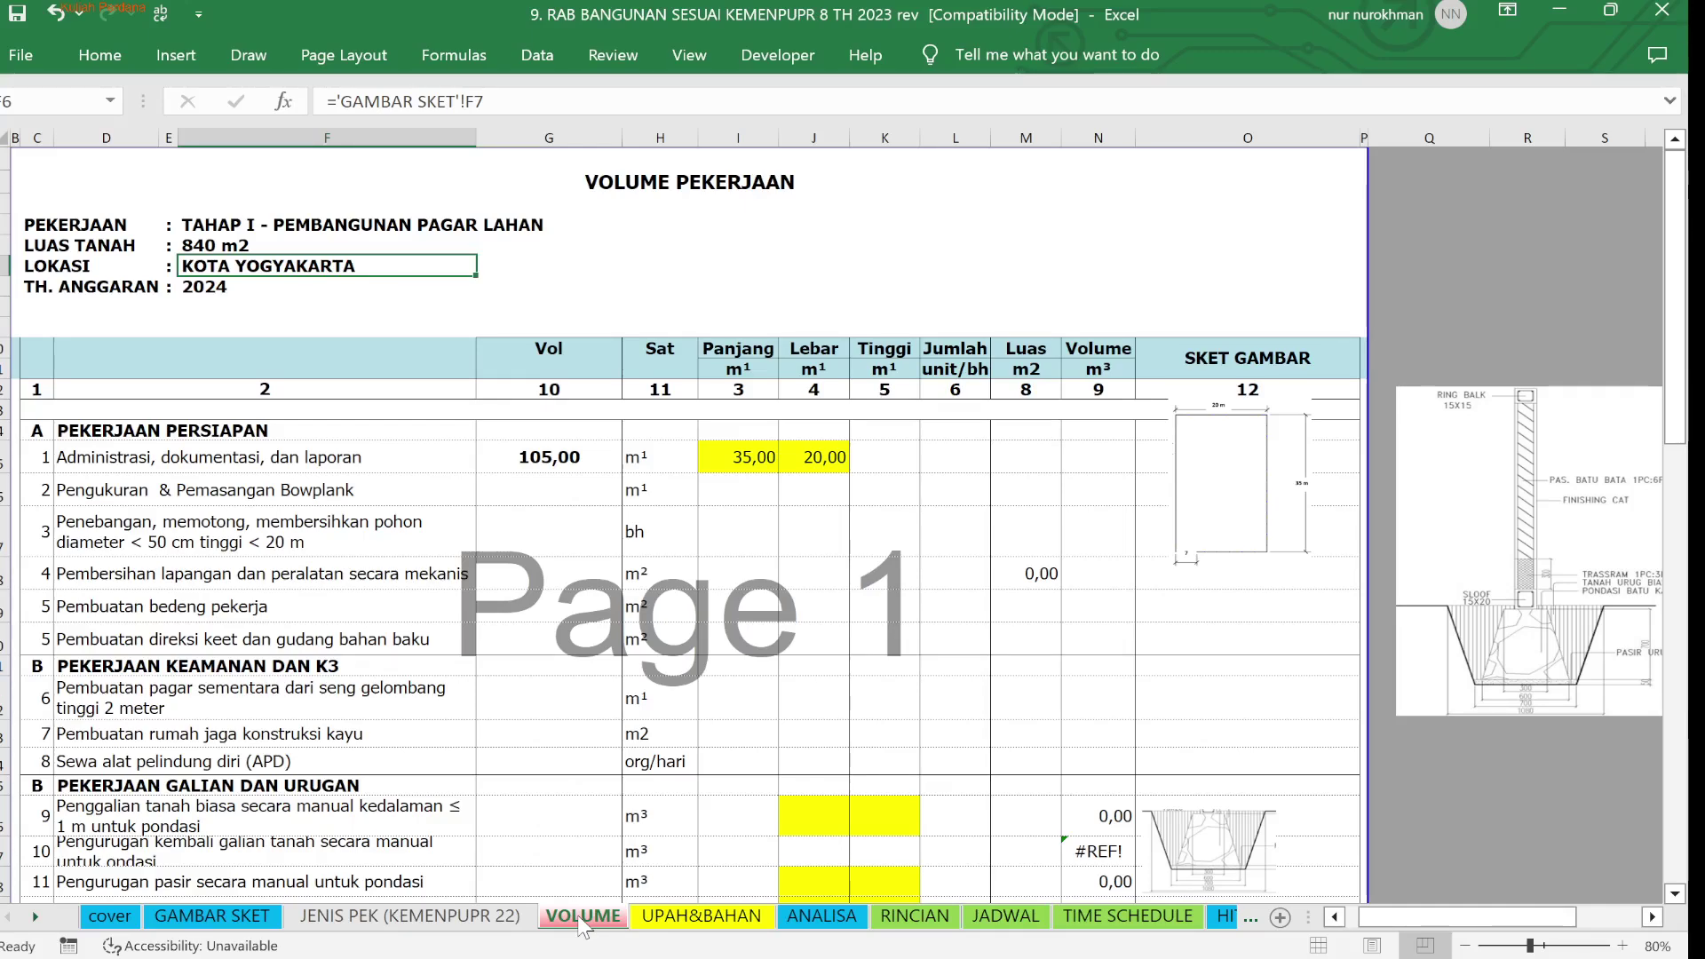
left_click(954, 224)
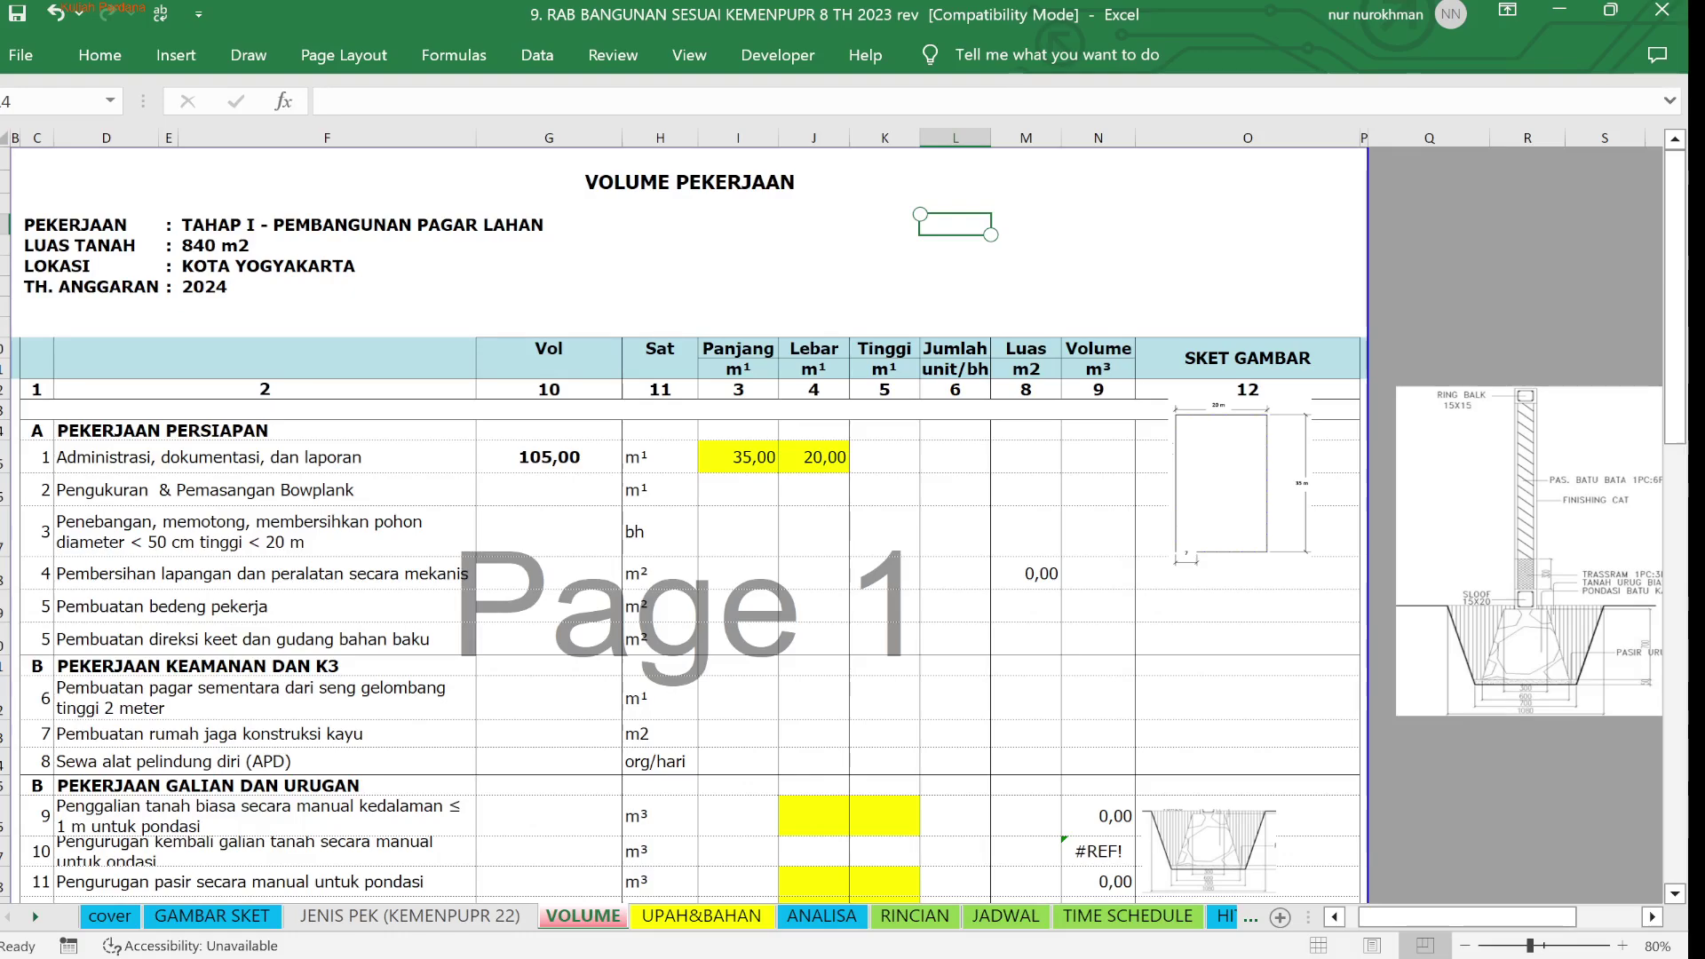
left_click(720, 313)
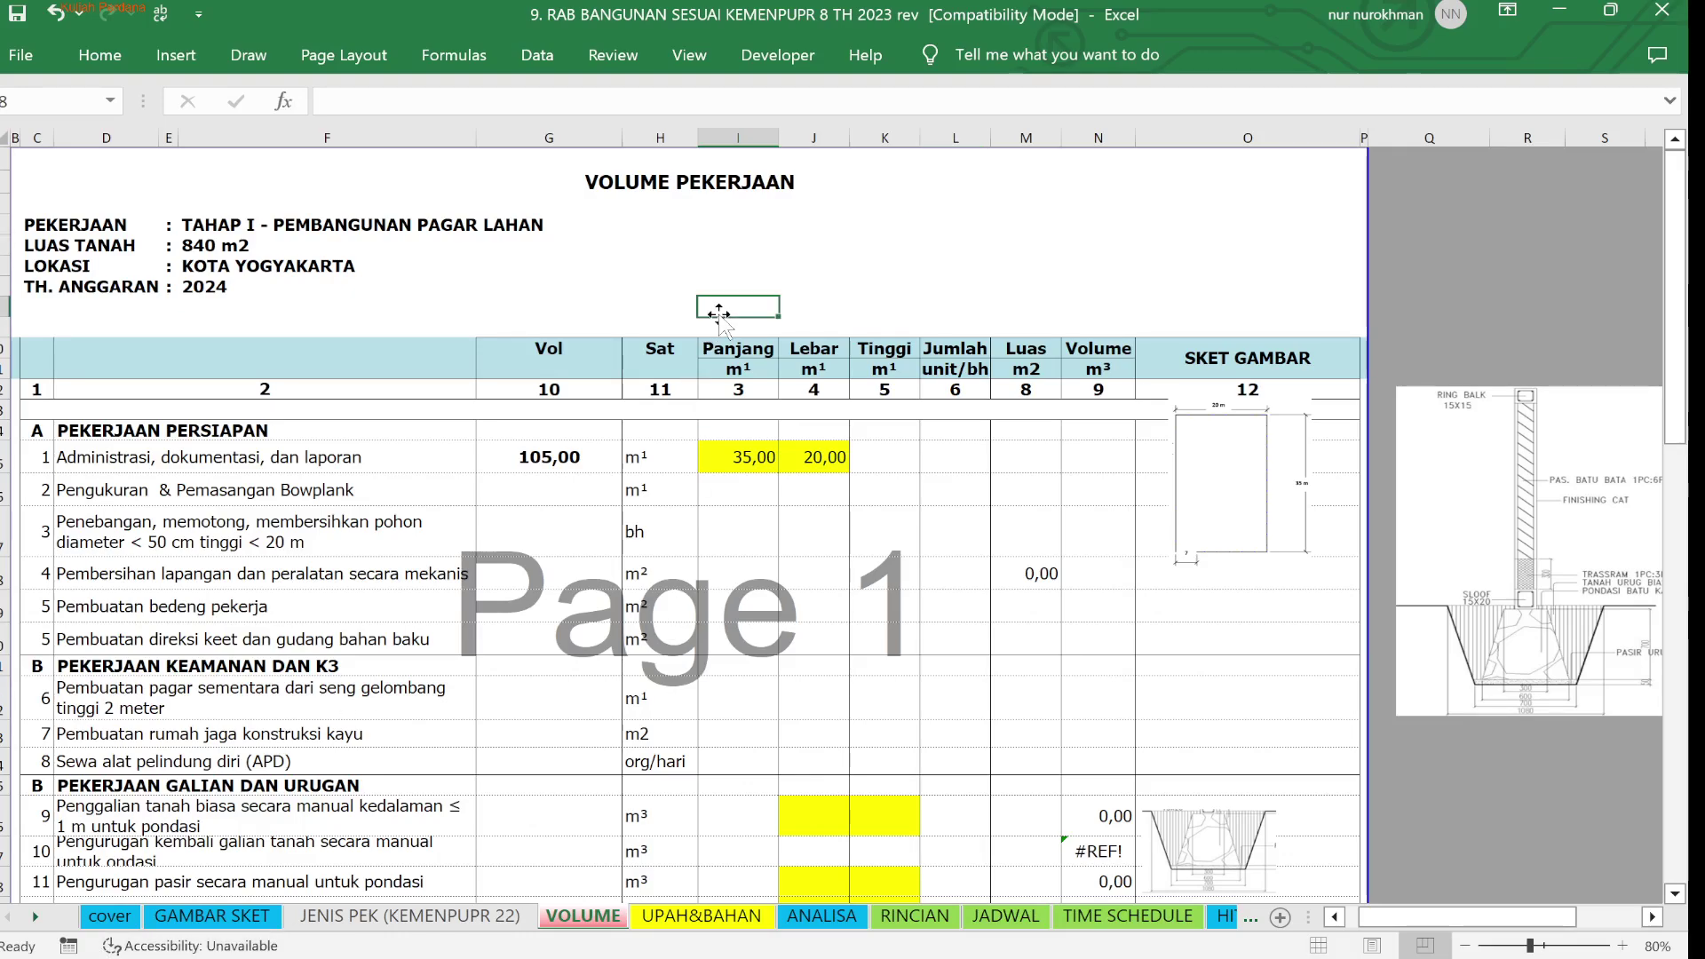
left_click(748, 348)
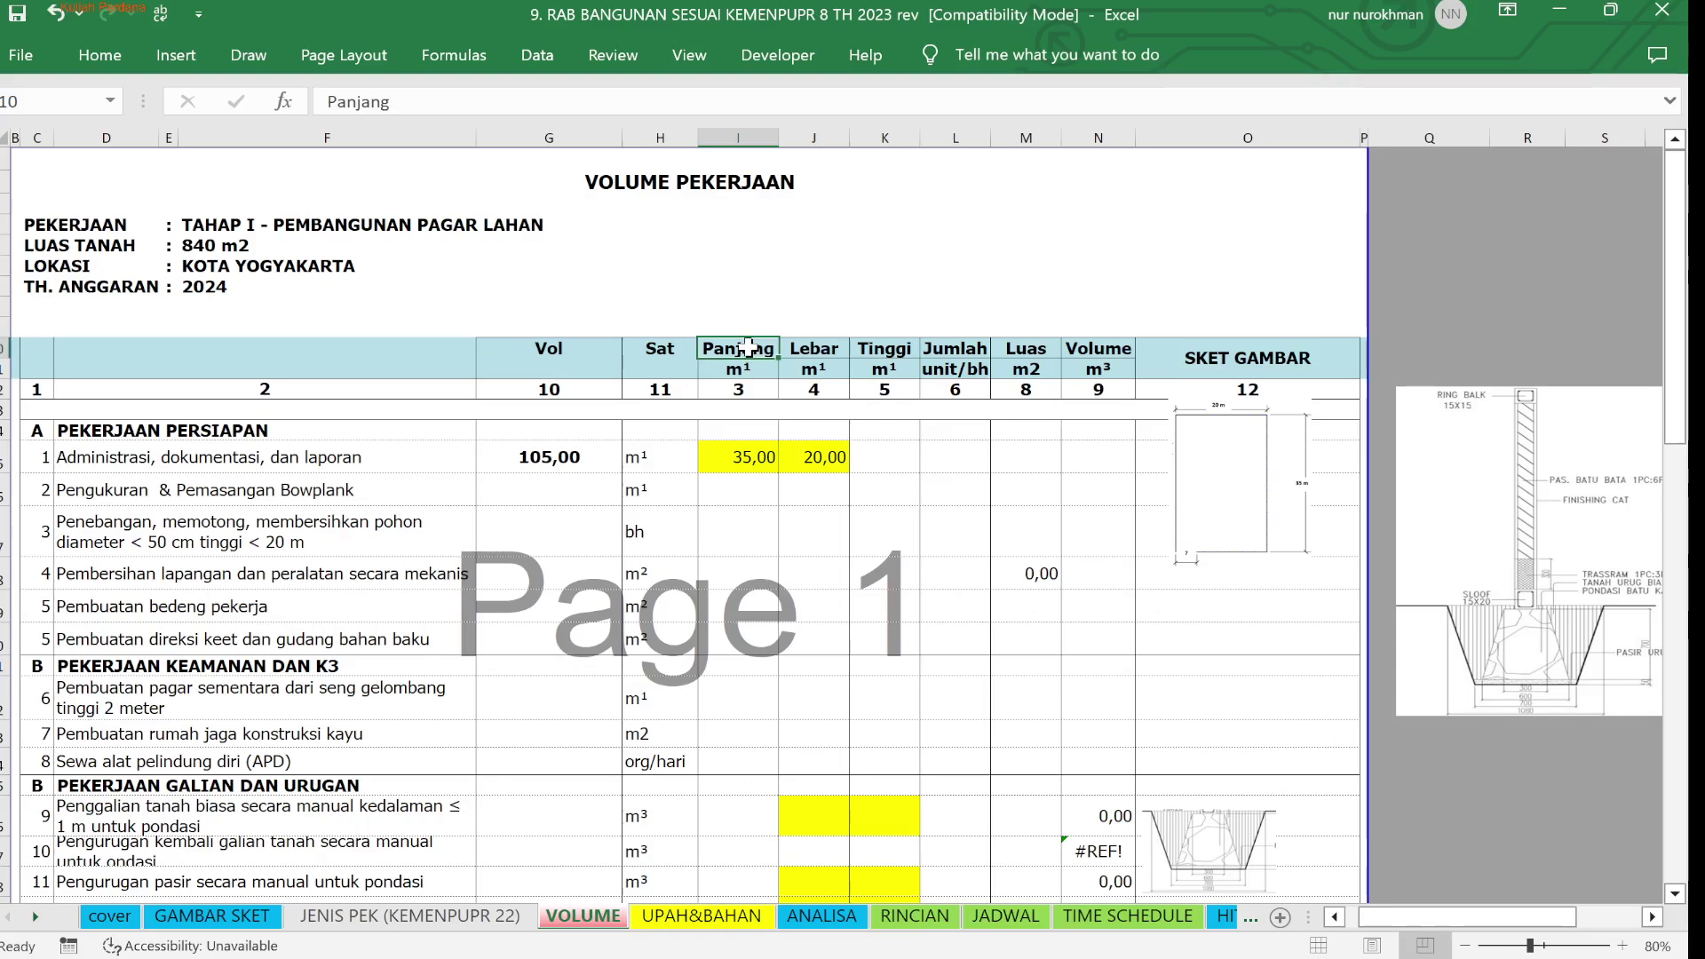
scroll(749, 348, "up", 2)
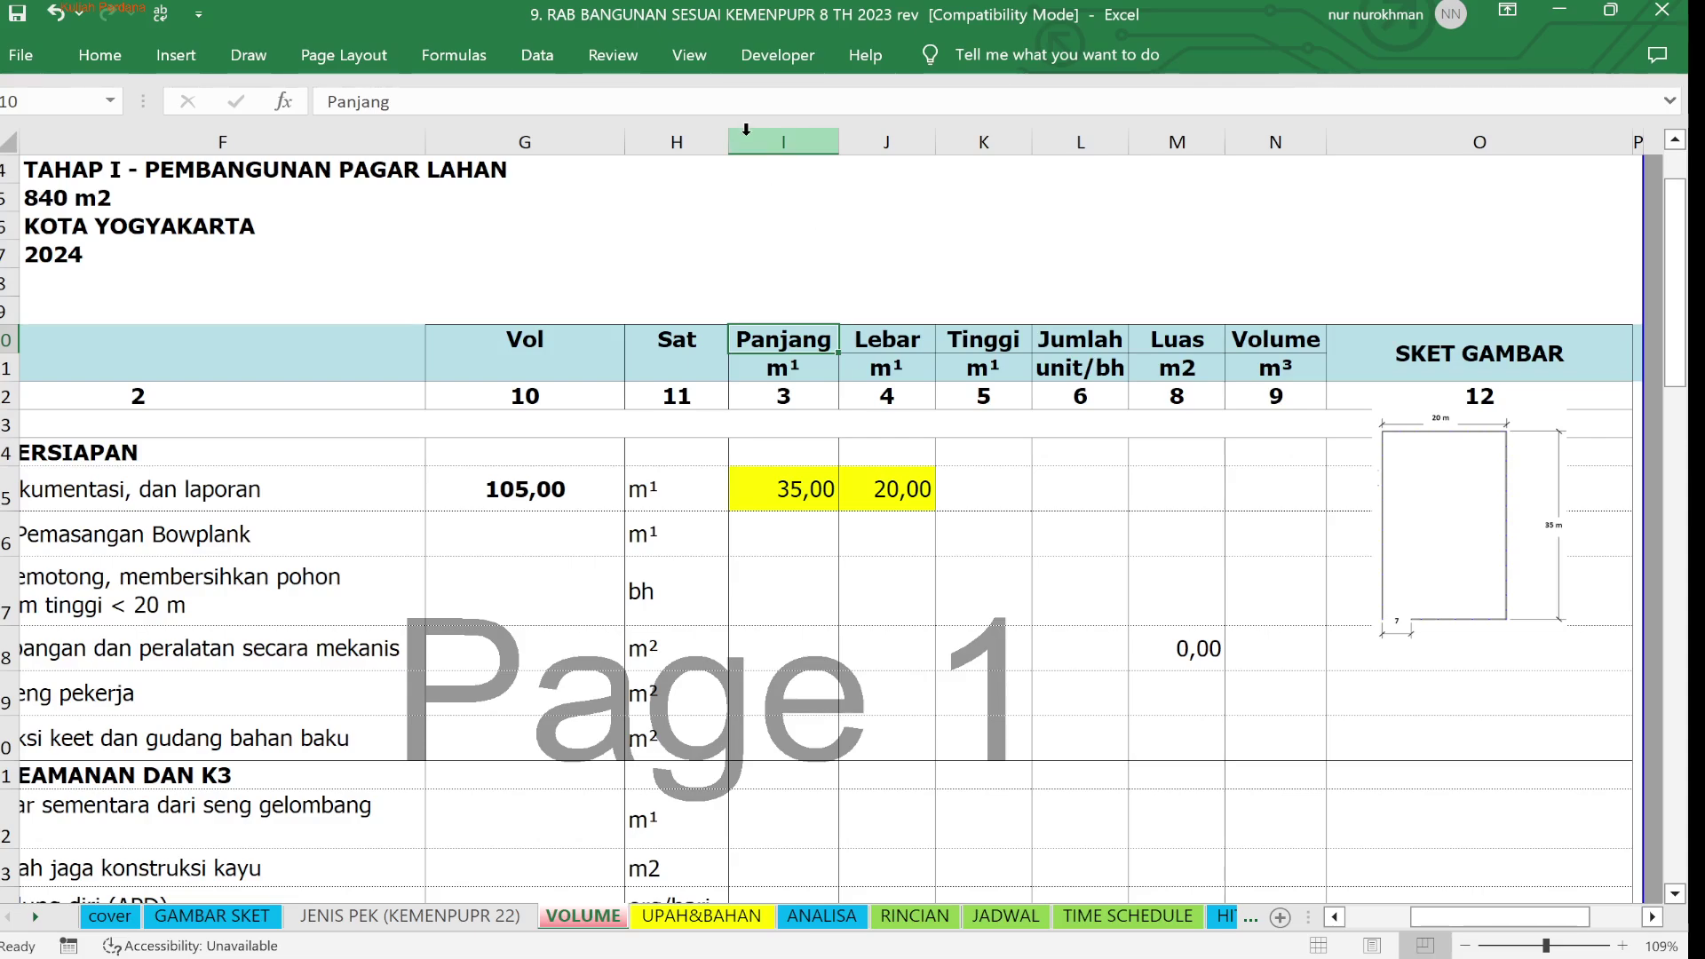
left_click(238, 55)
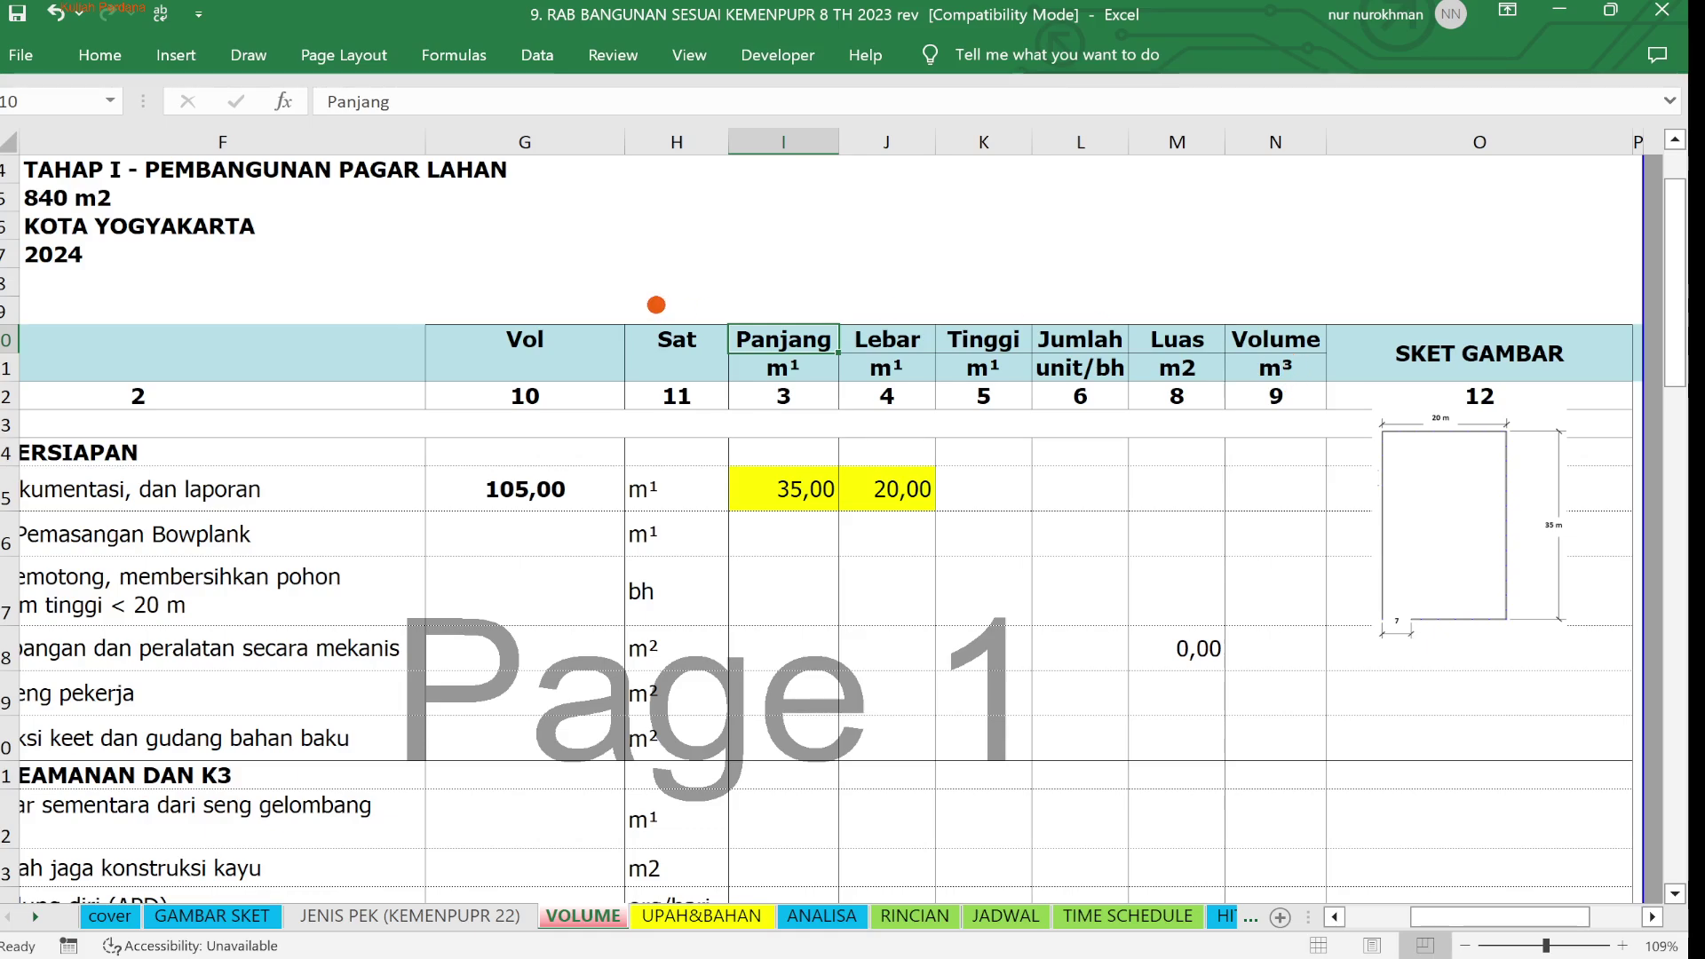
left_click(100, 55)
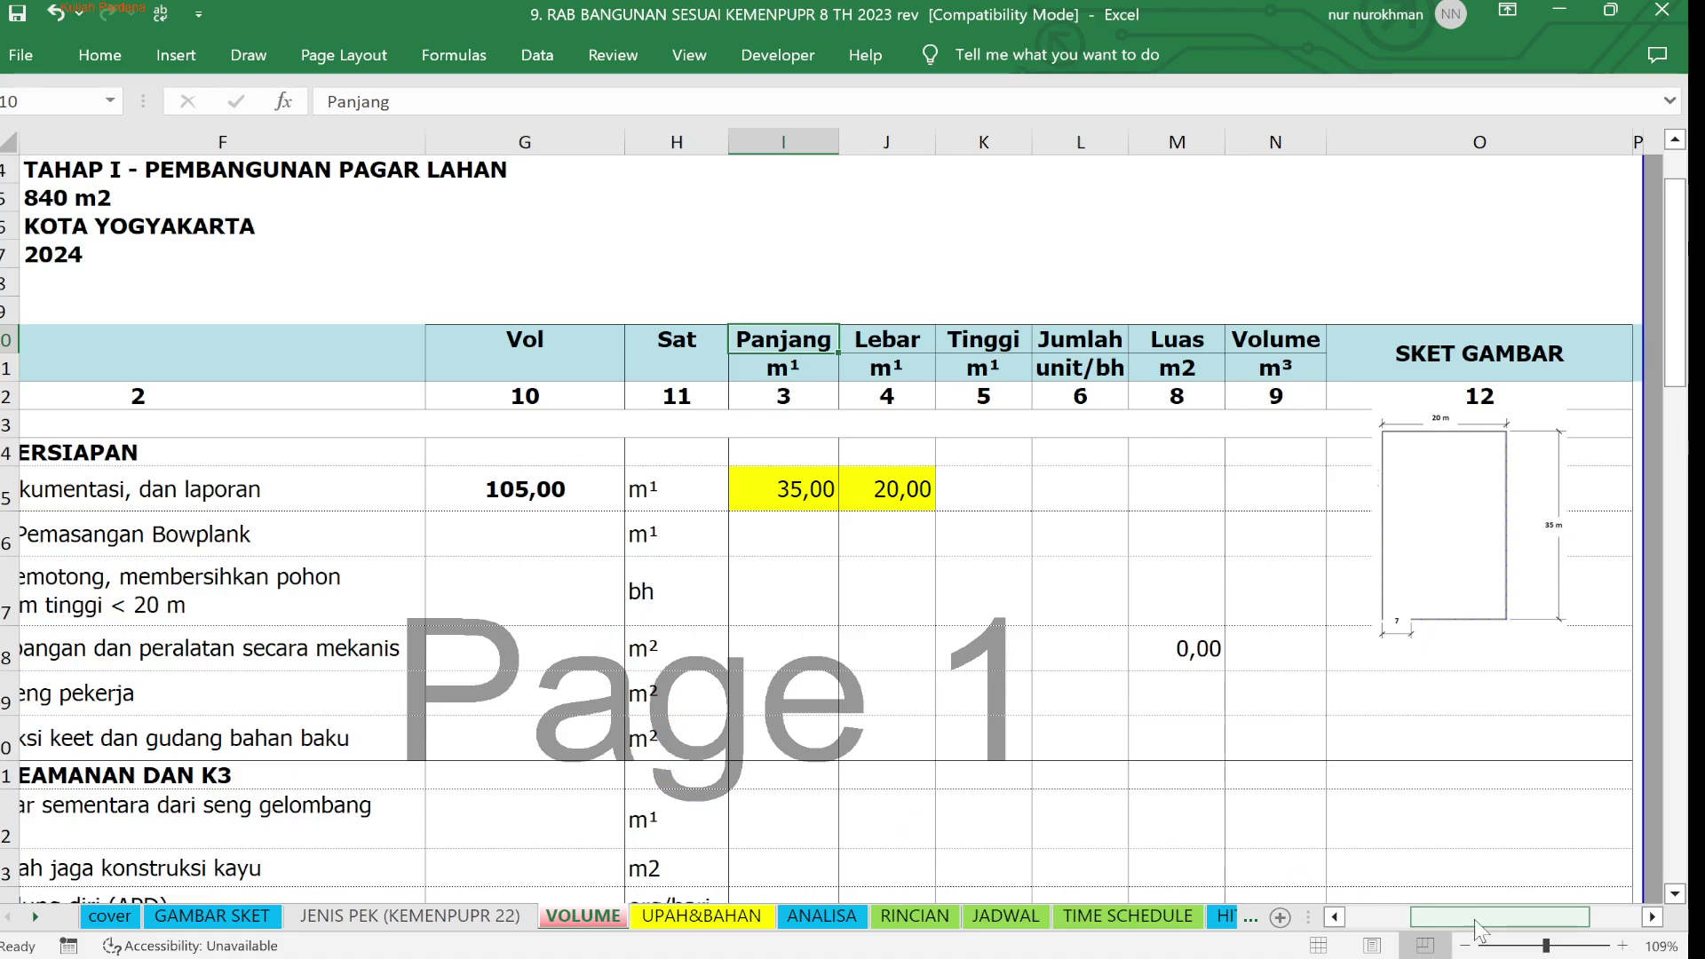
Go through the VOLUME sheet's work items down to Pekerjaan Pondasi, select the foundation excavation item and briefly refer back to the KEMENPUPR work-type list
left_click_drag(1474, 918, 1407, 918)
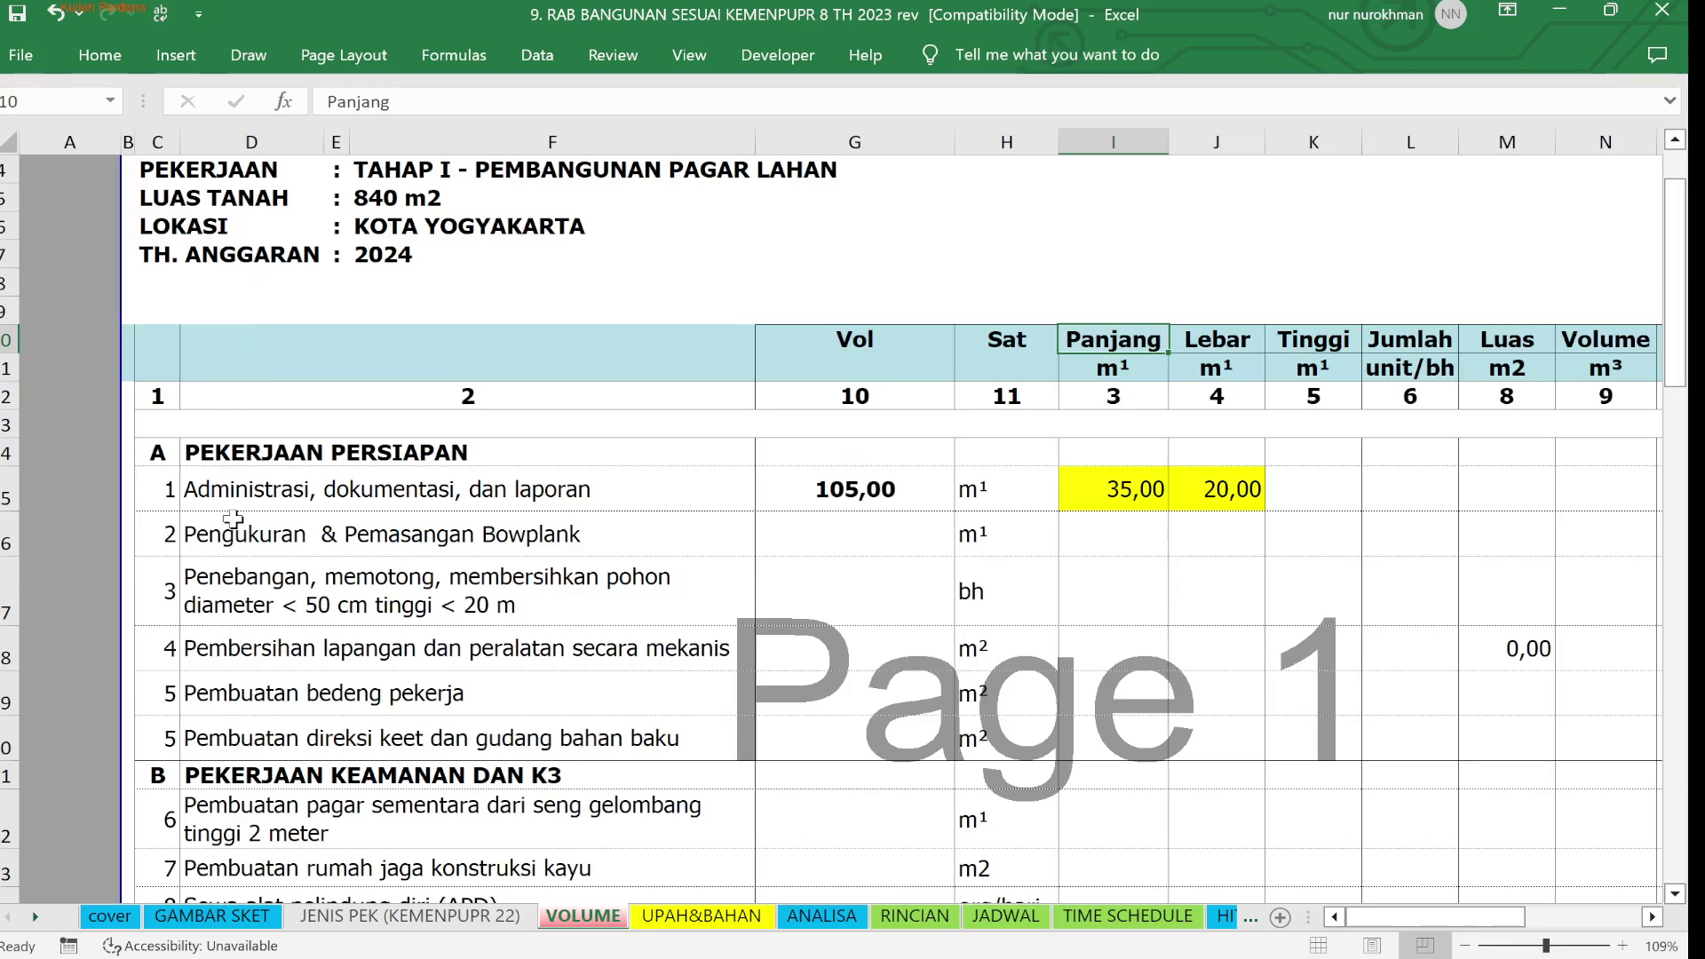
left_click(254, 52)
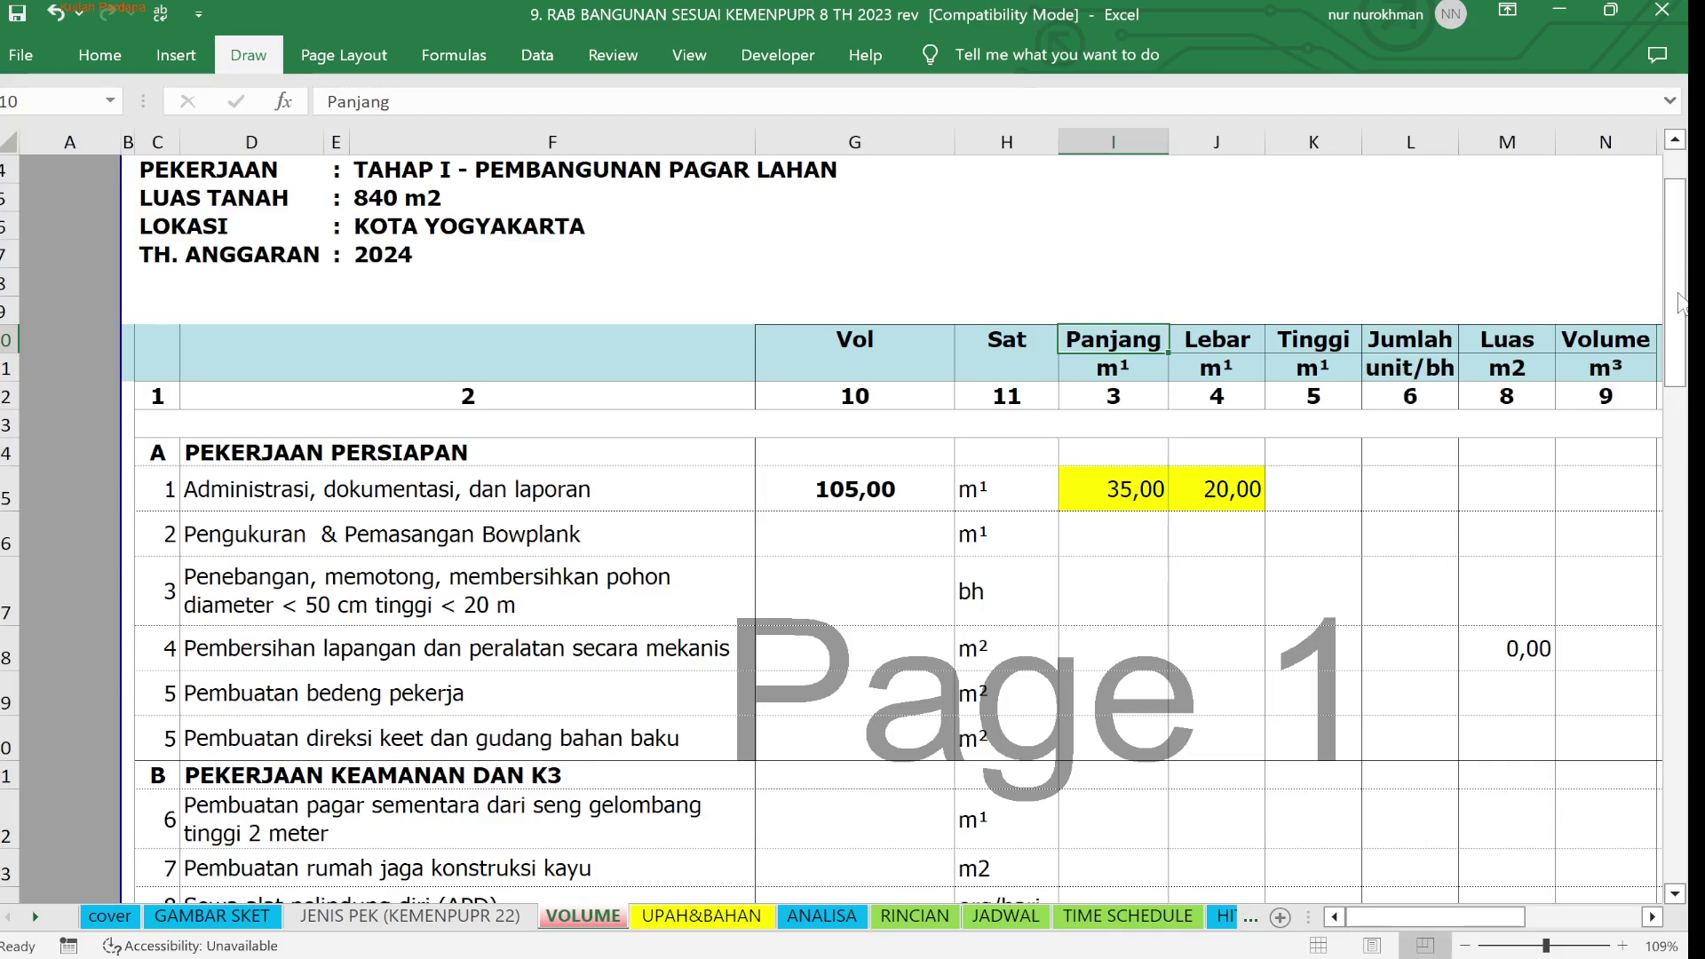
left_click_drag(1676, 311, 1660, 436)
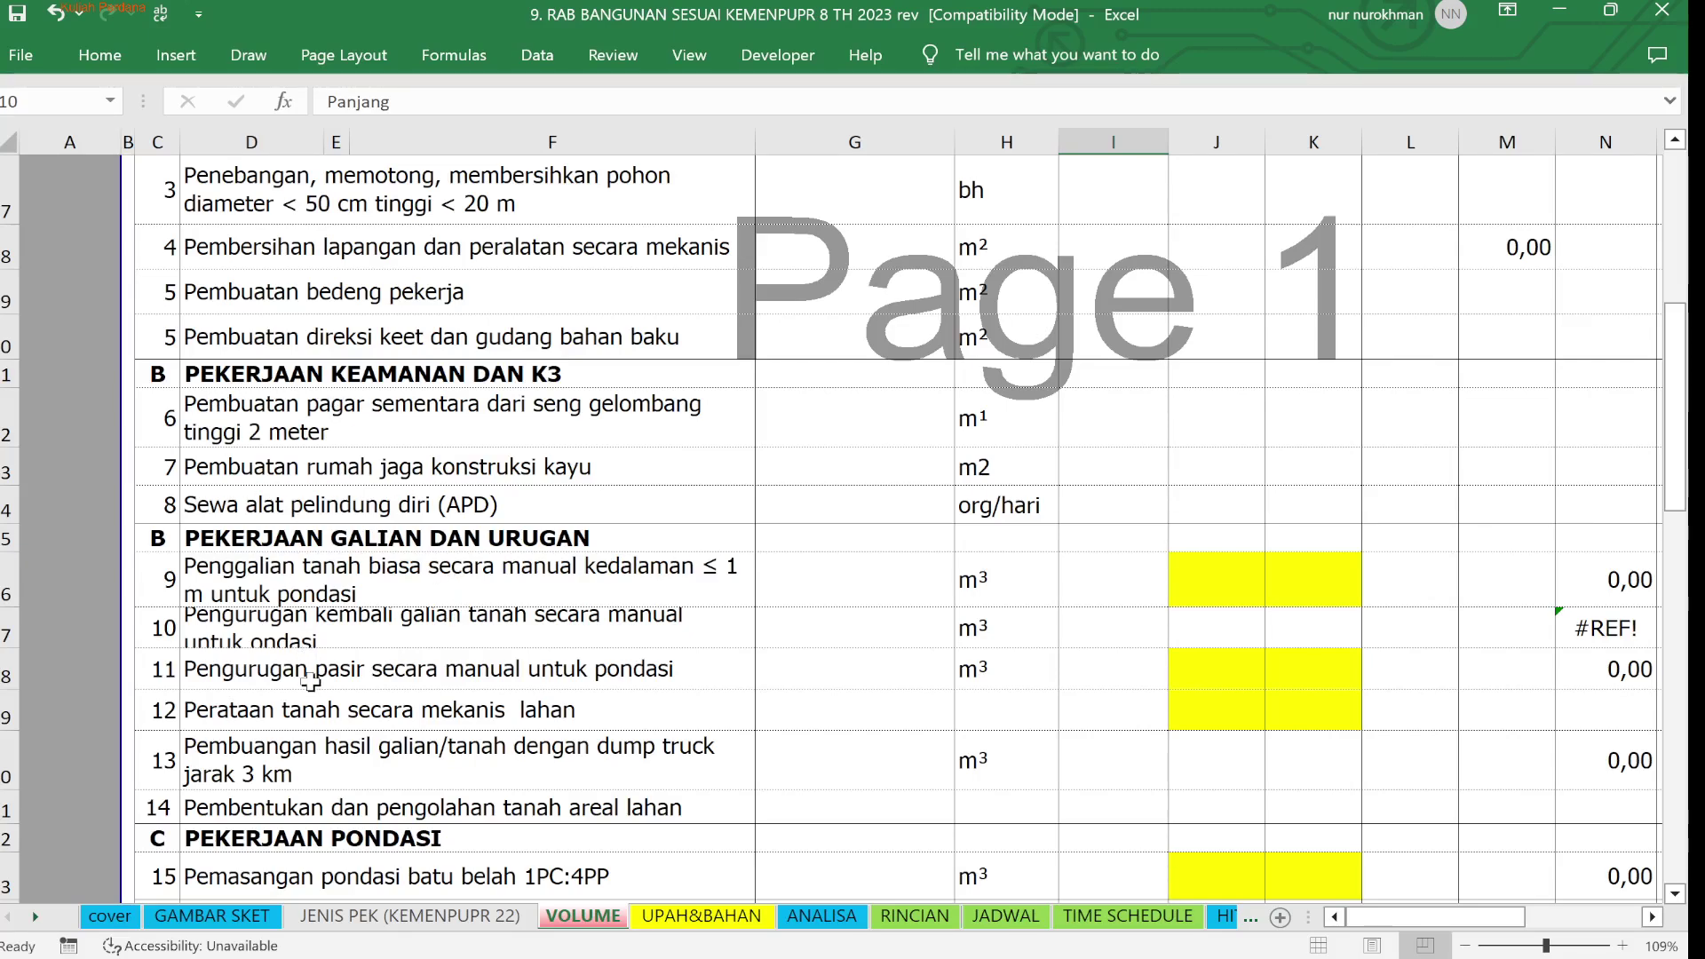
left_click(230, 568)
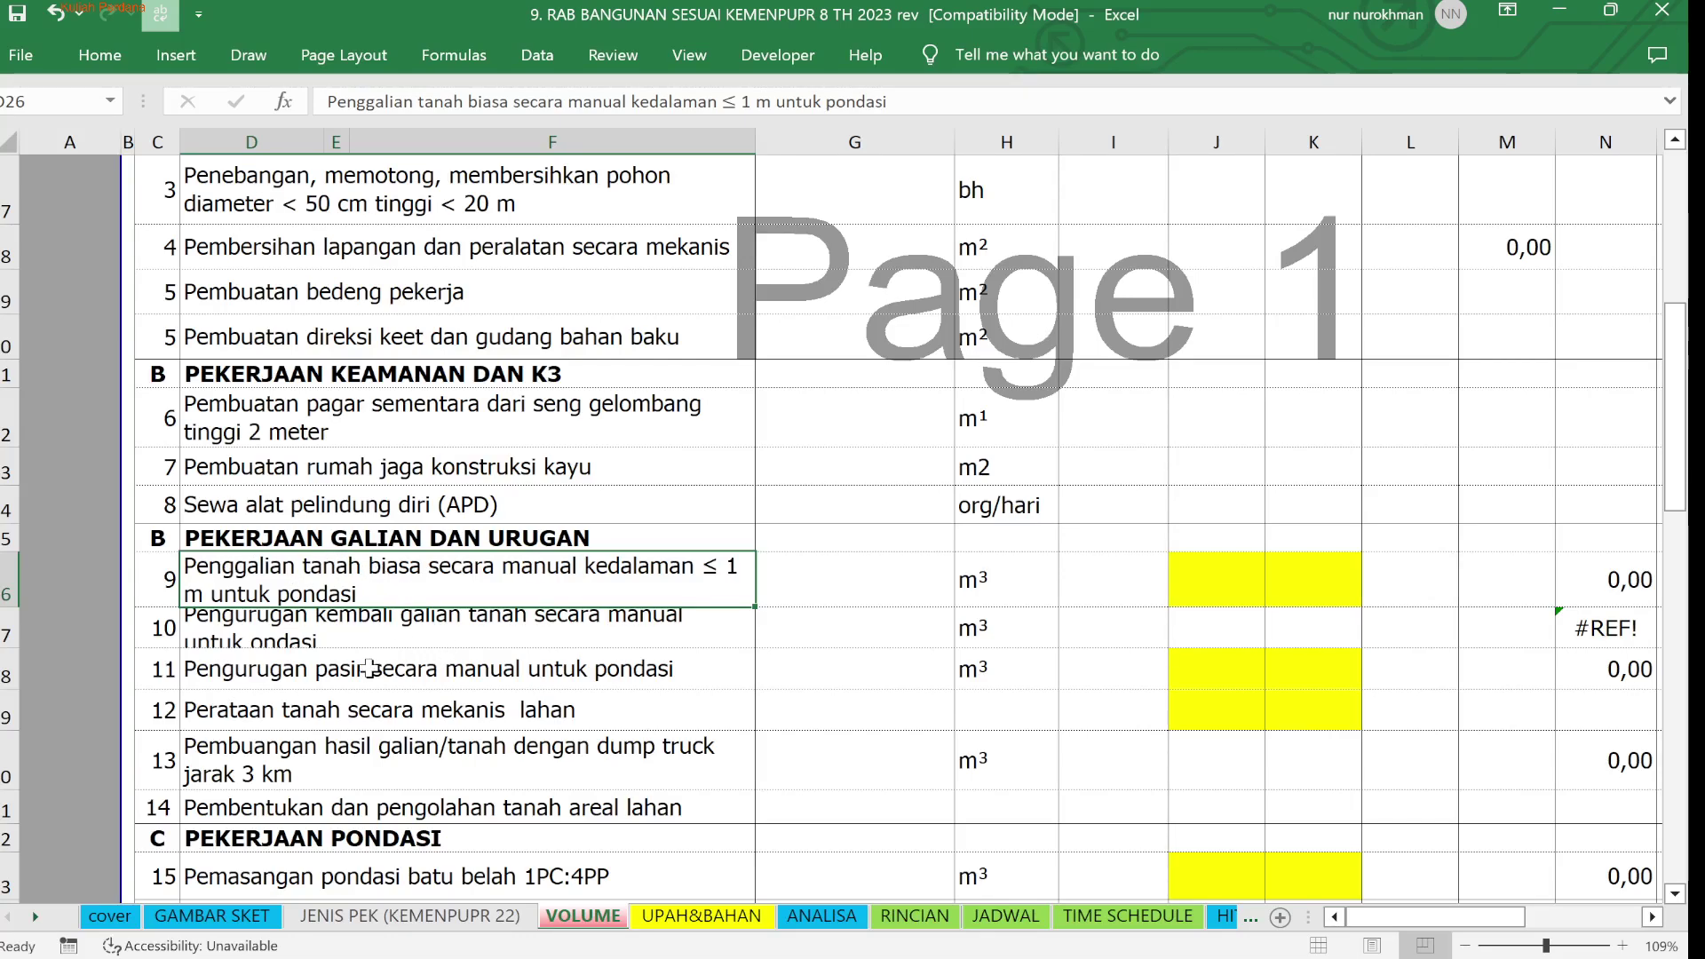
left_click(408, 916)
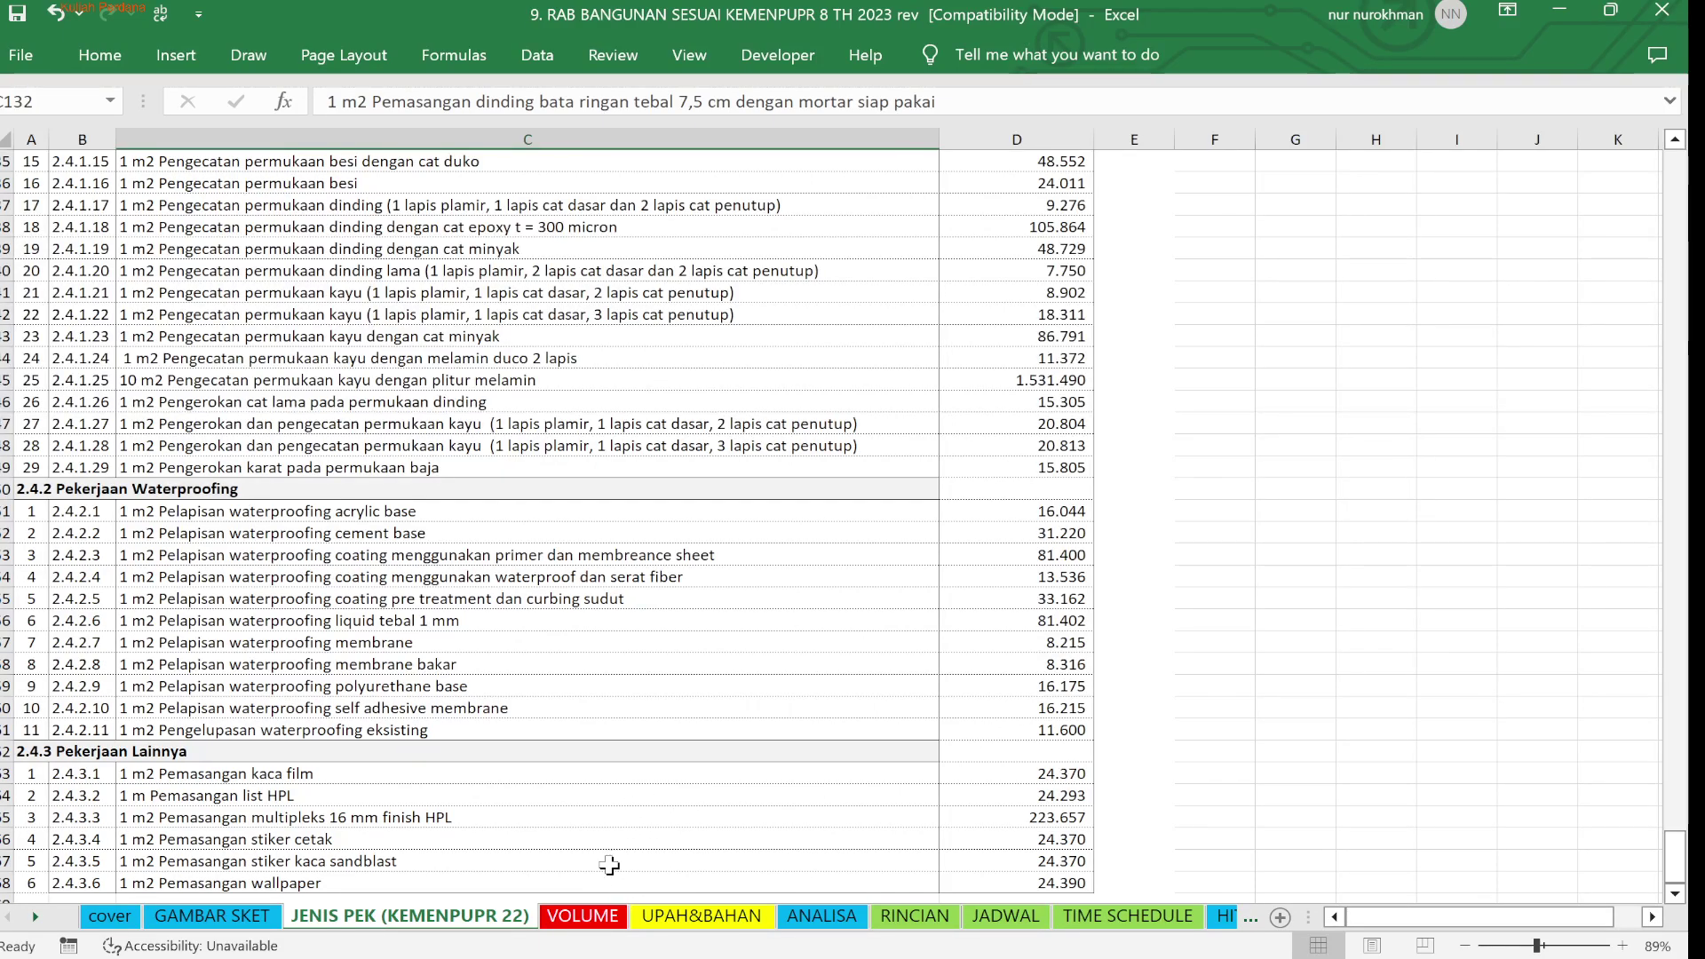
left_click(582, 916)
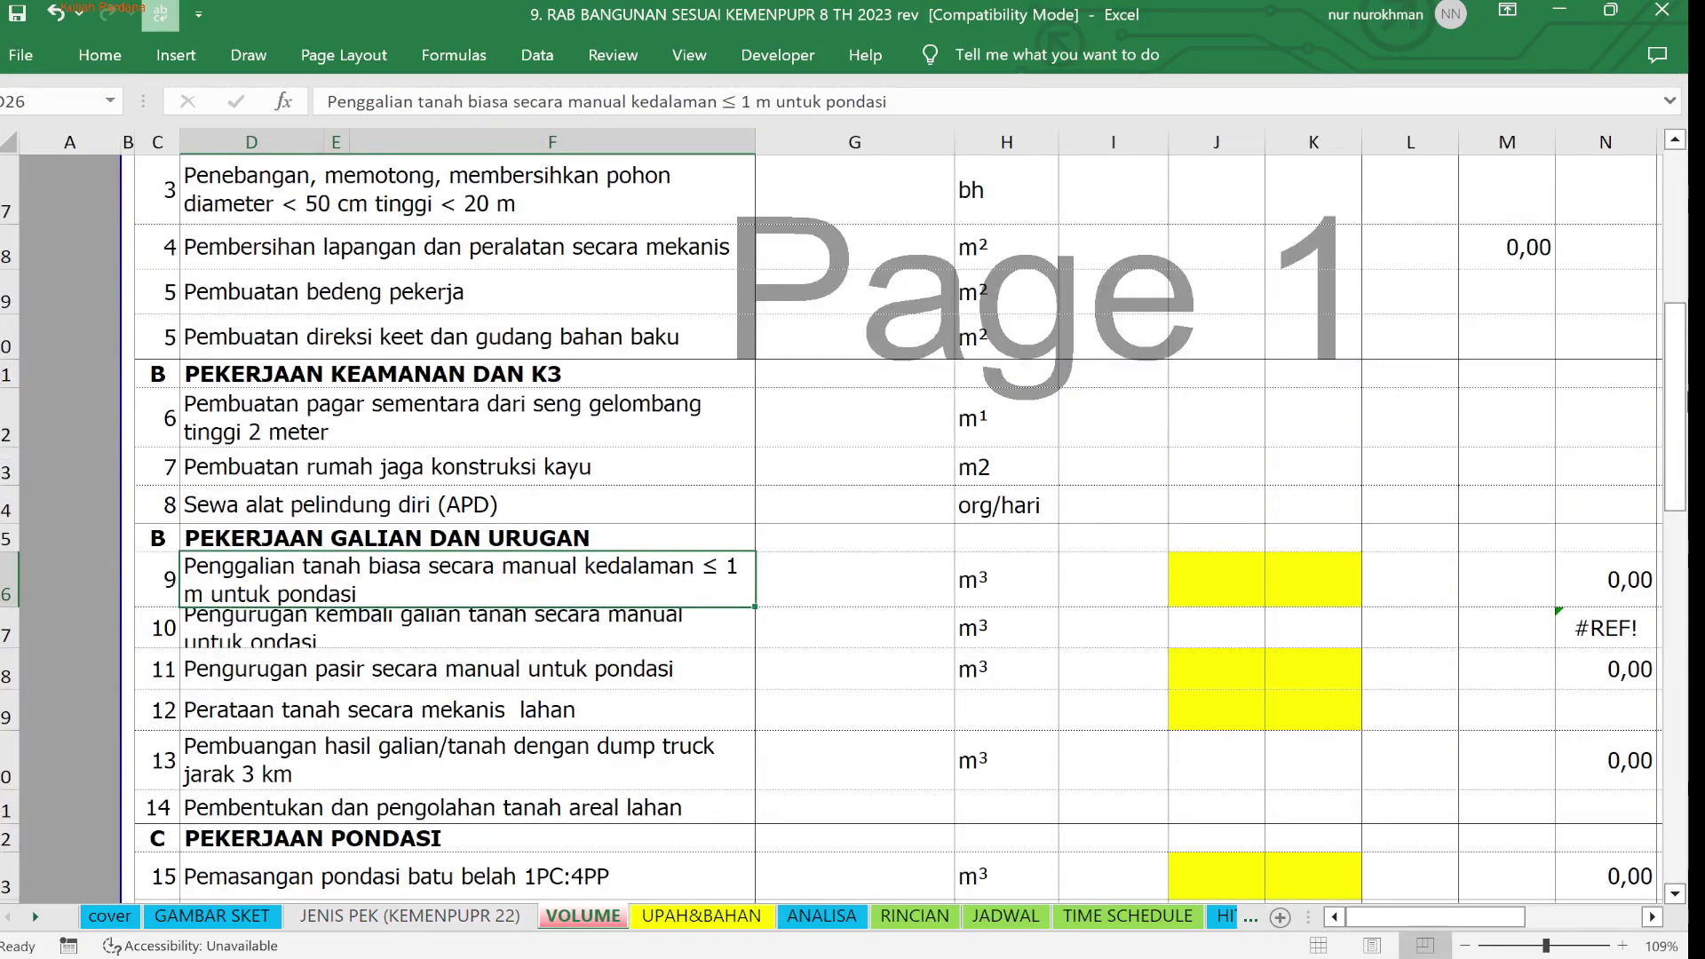
Examine the Vol and Sat columns beside the dimension columns of the volume table, selecting both columns together
left_click_drag(1679, 431, 1675, 329)
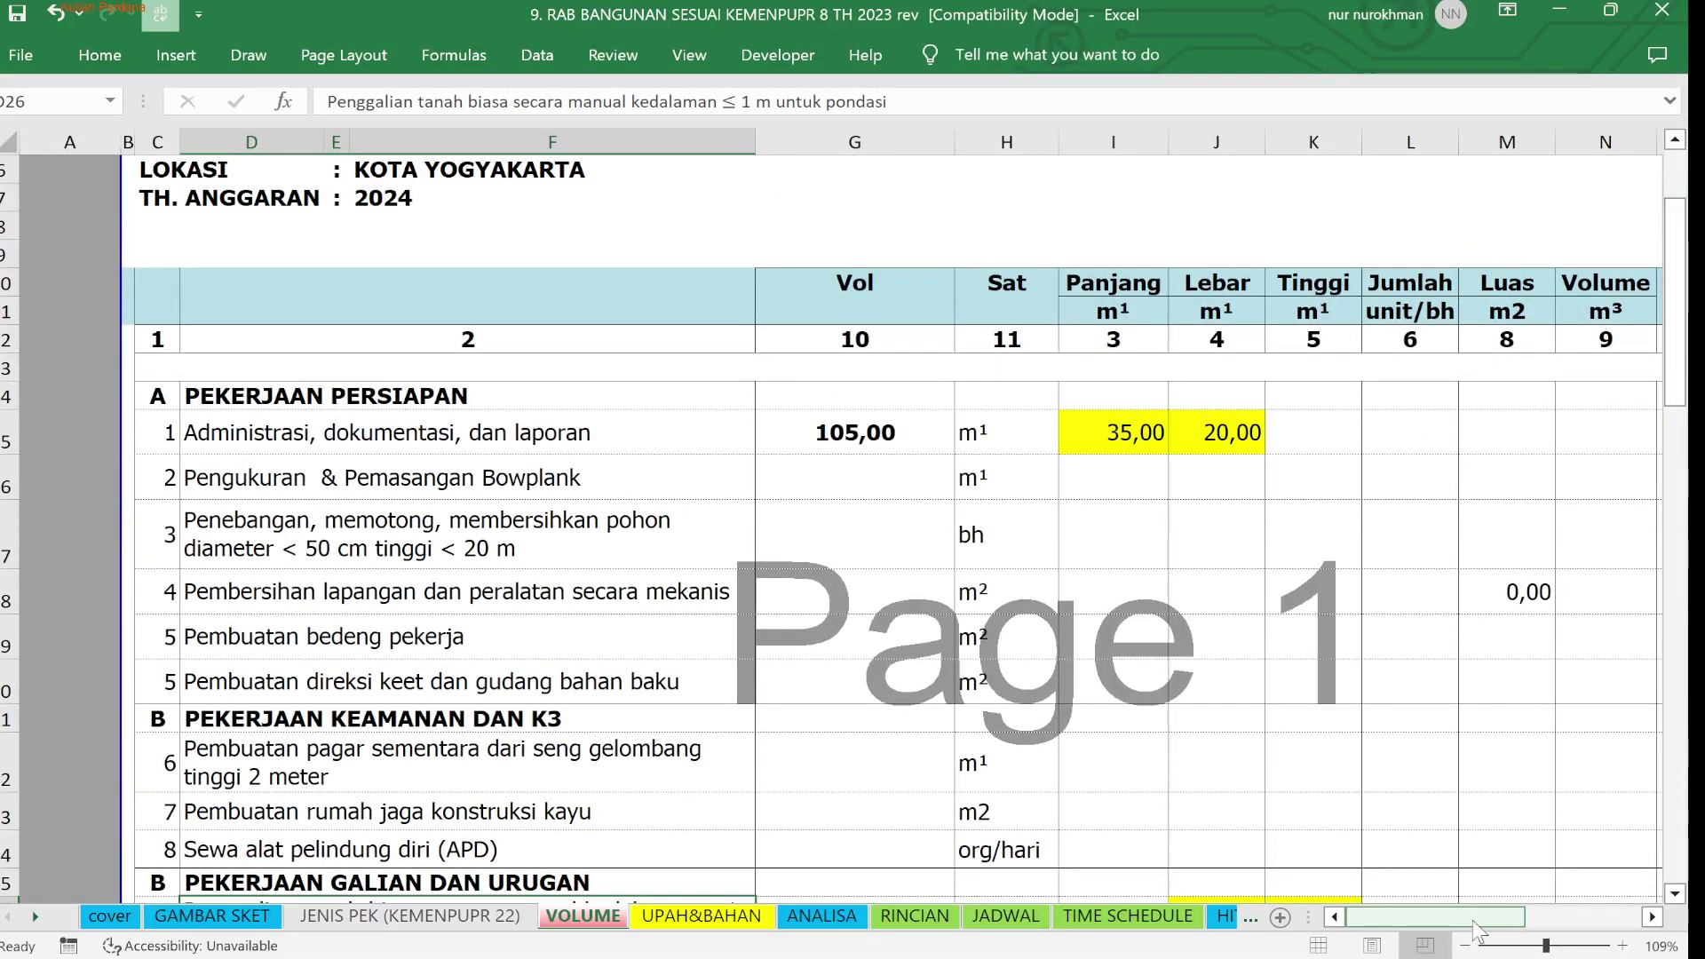
left_click_drag(1473, 920, 1513, 918)
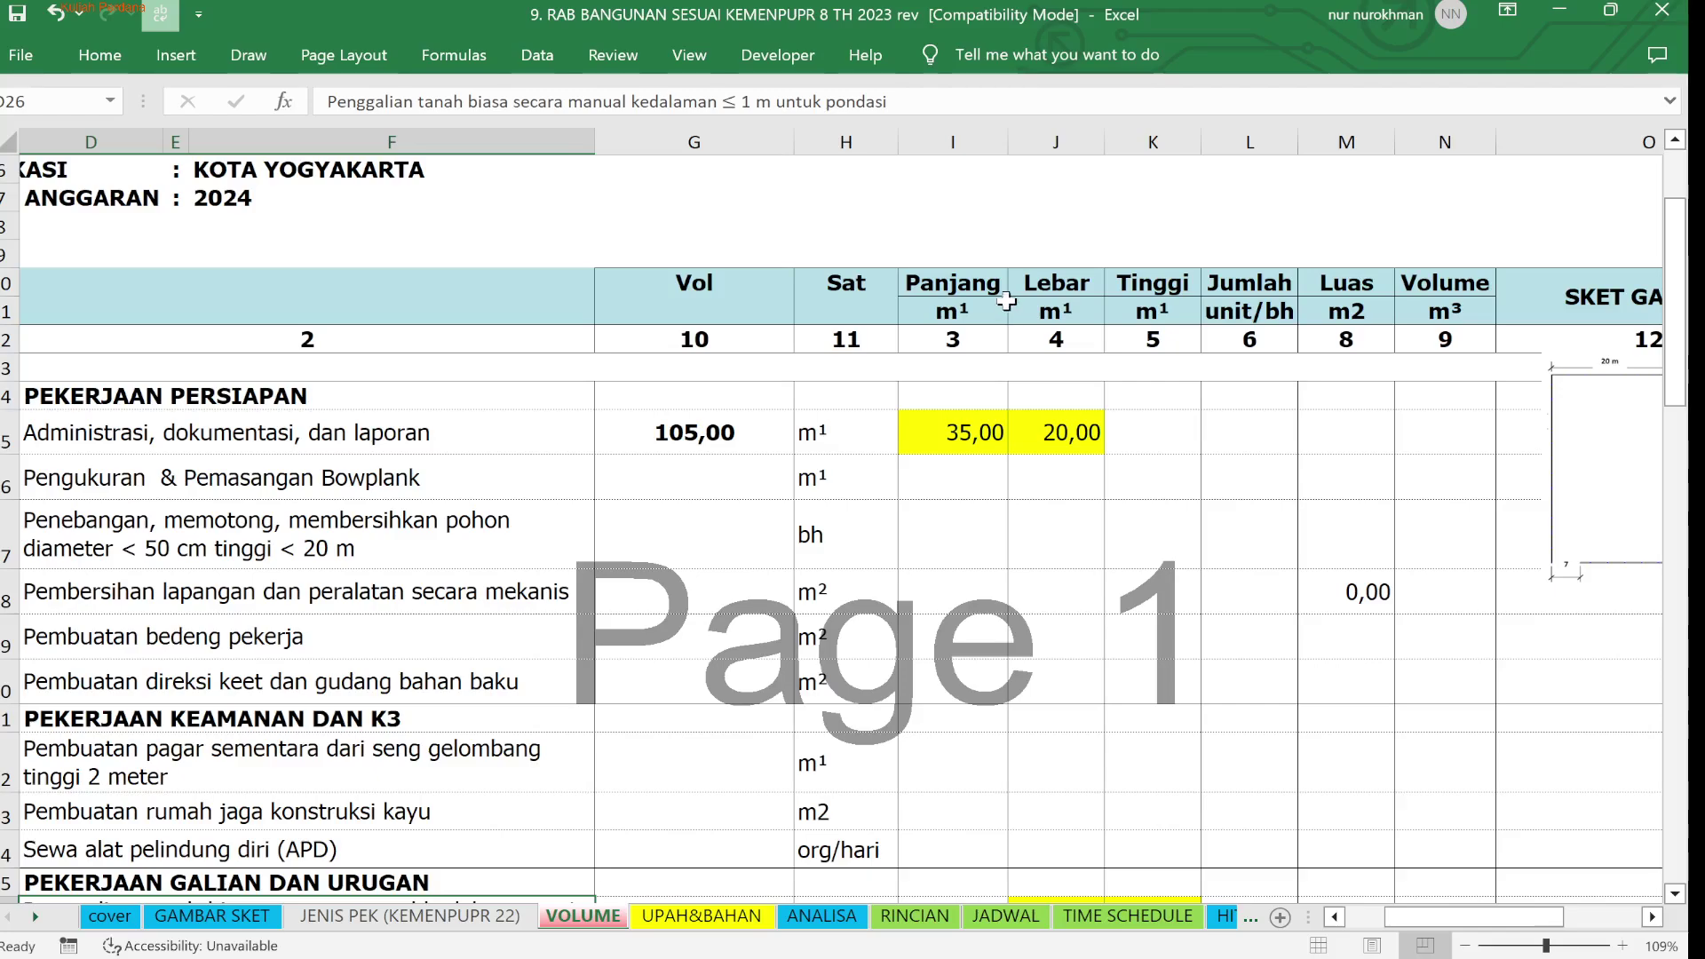
left_click(767, 140)
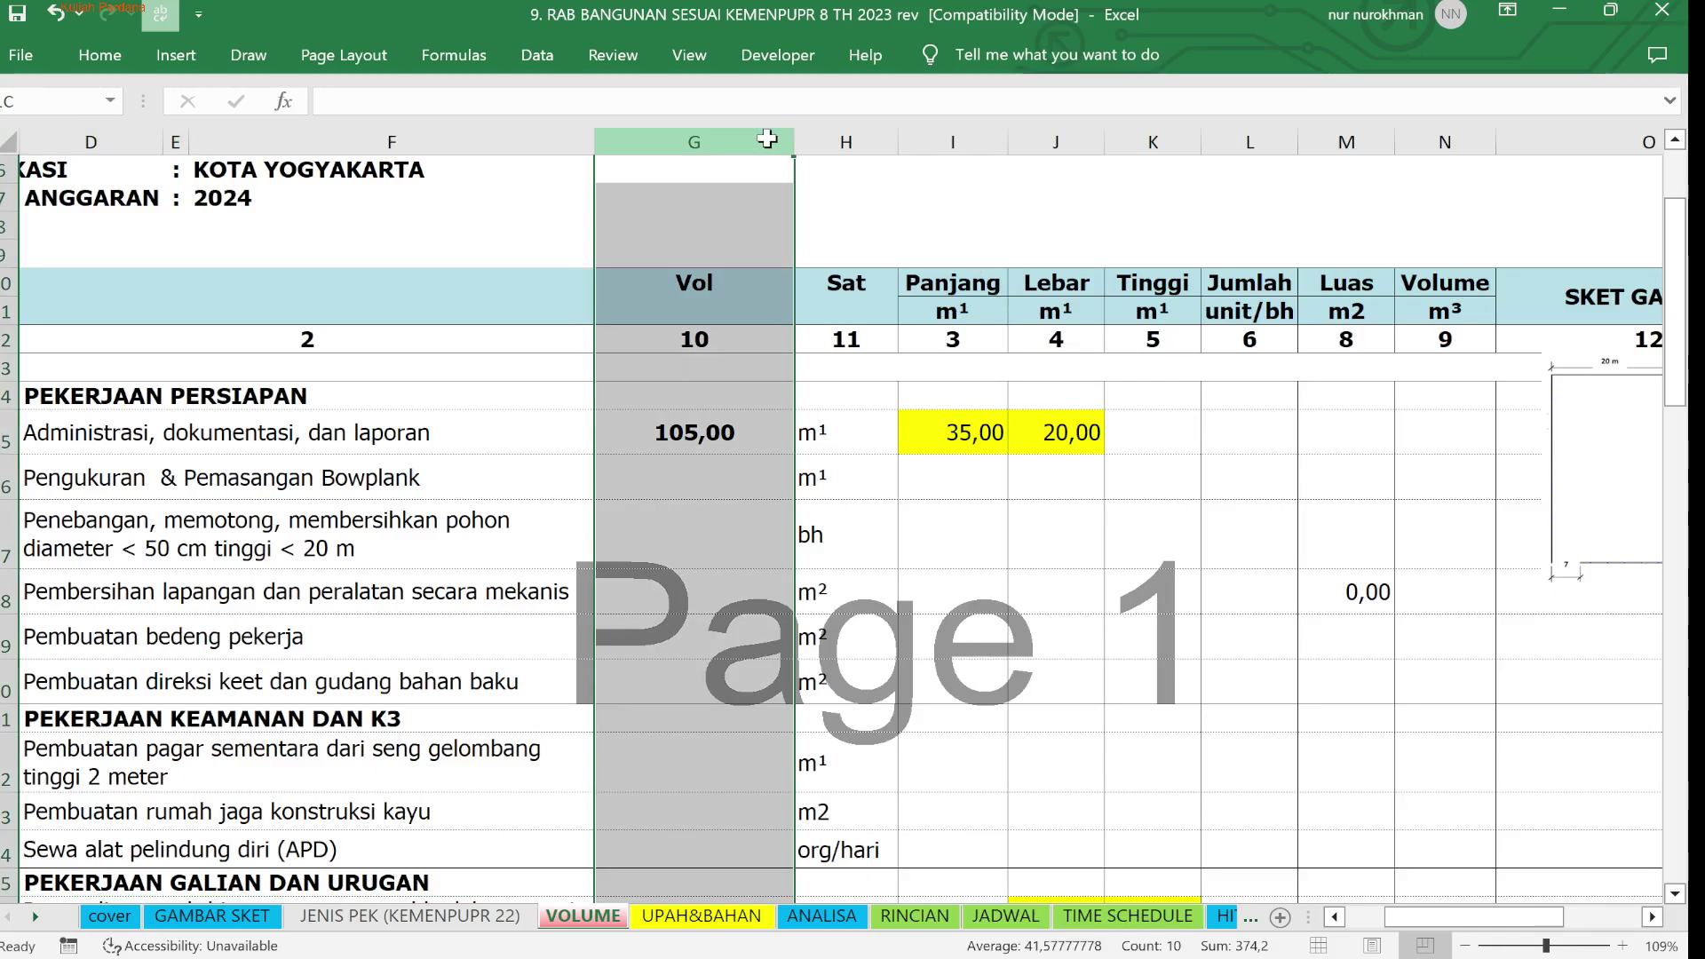
left_click_drag(768, 139, 815, 133)
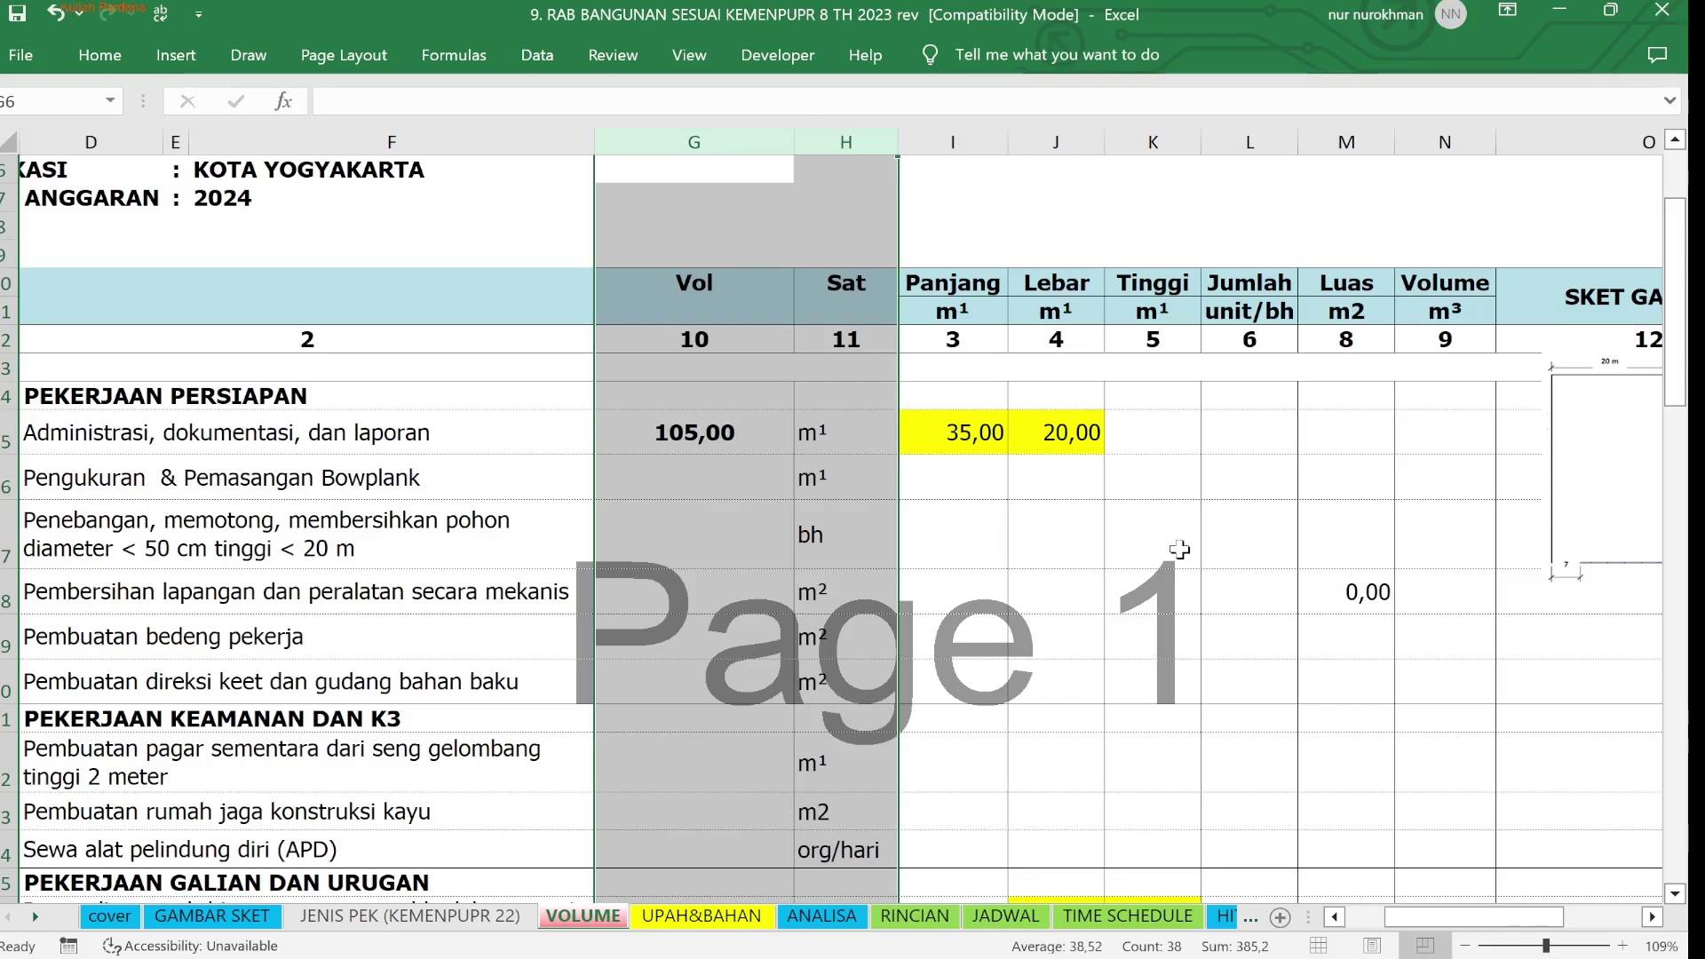
left_click(1335, 917)
left_click(1334, 917)
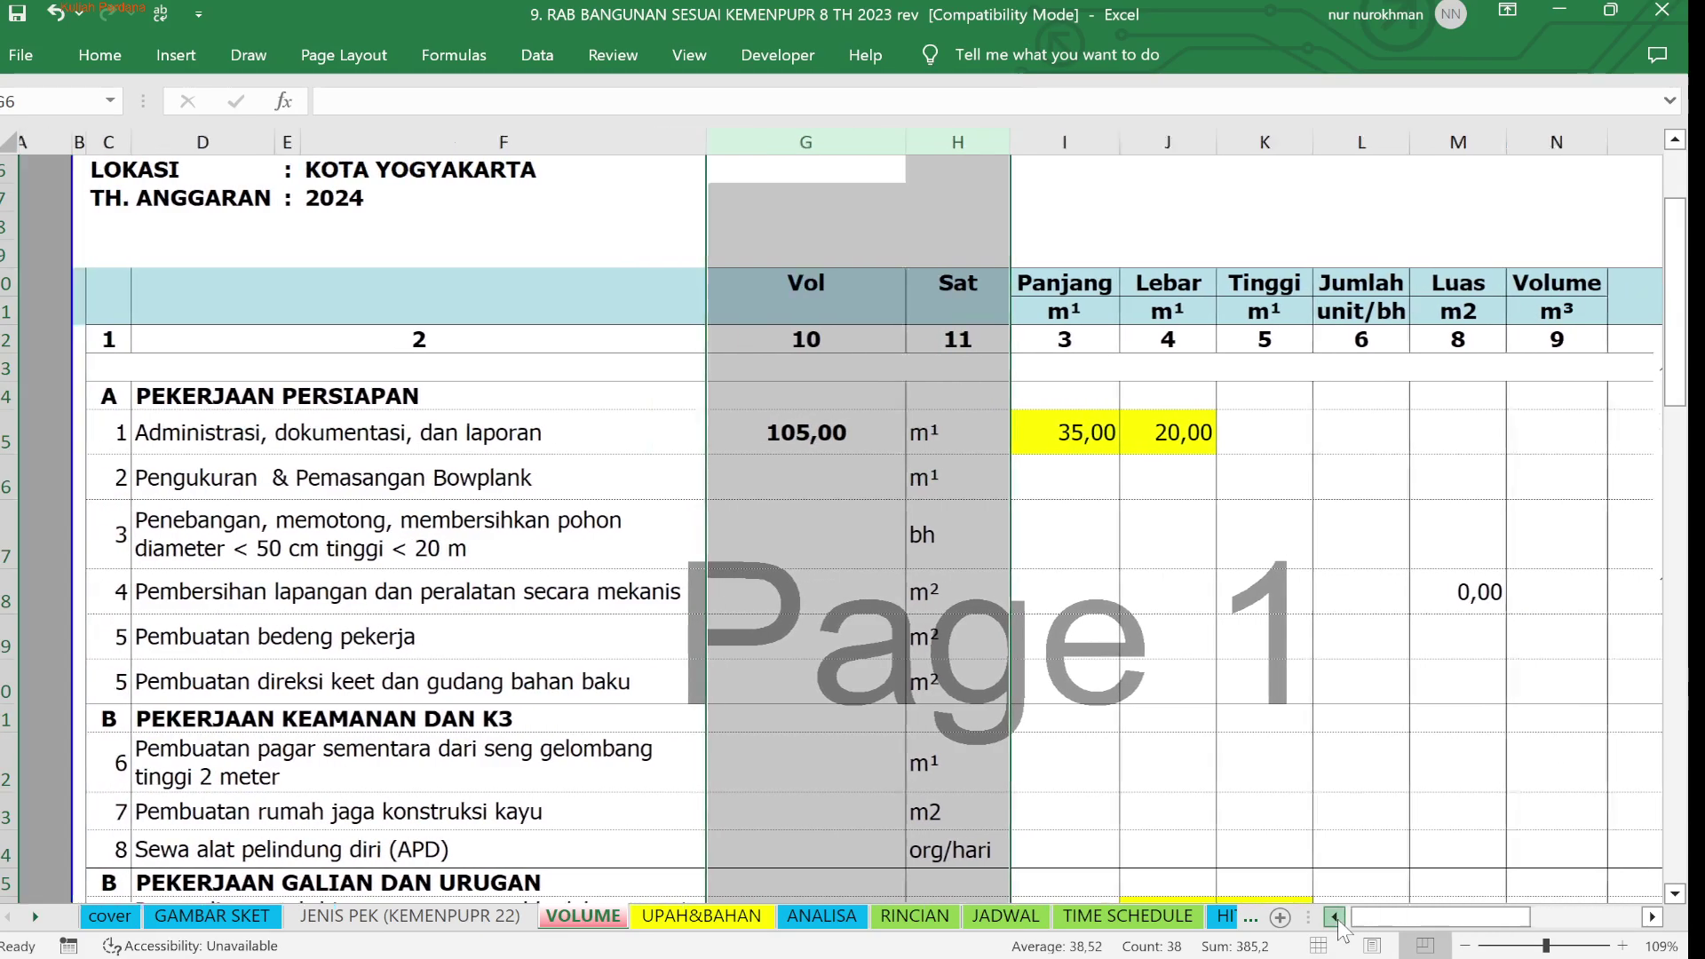
left_click(1334, 917)
Enter the formula =35*20 as the Vol of the Pengukuran & Pemasangan Bowplank item and check it
left_click(866, 485)
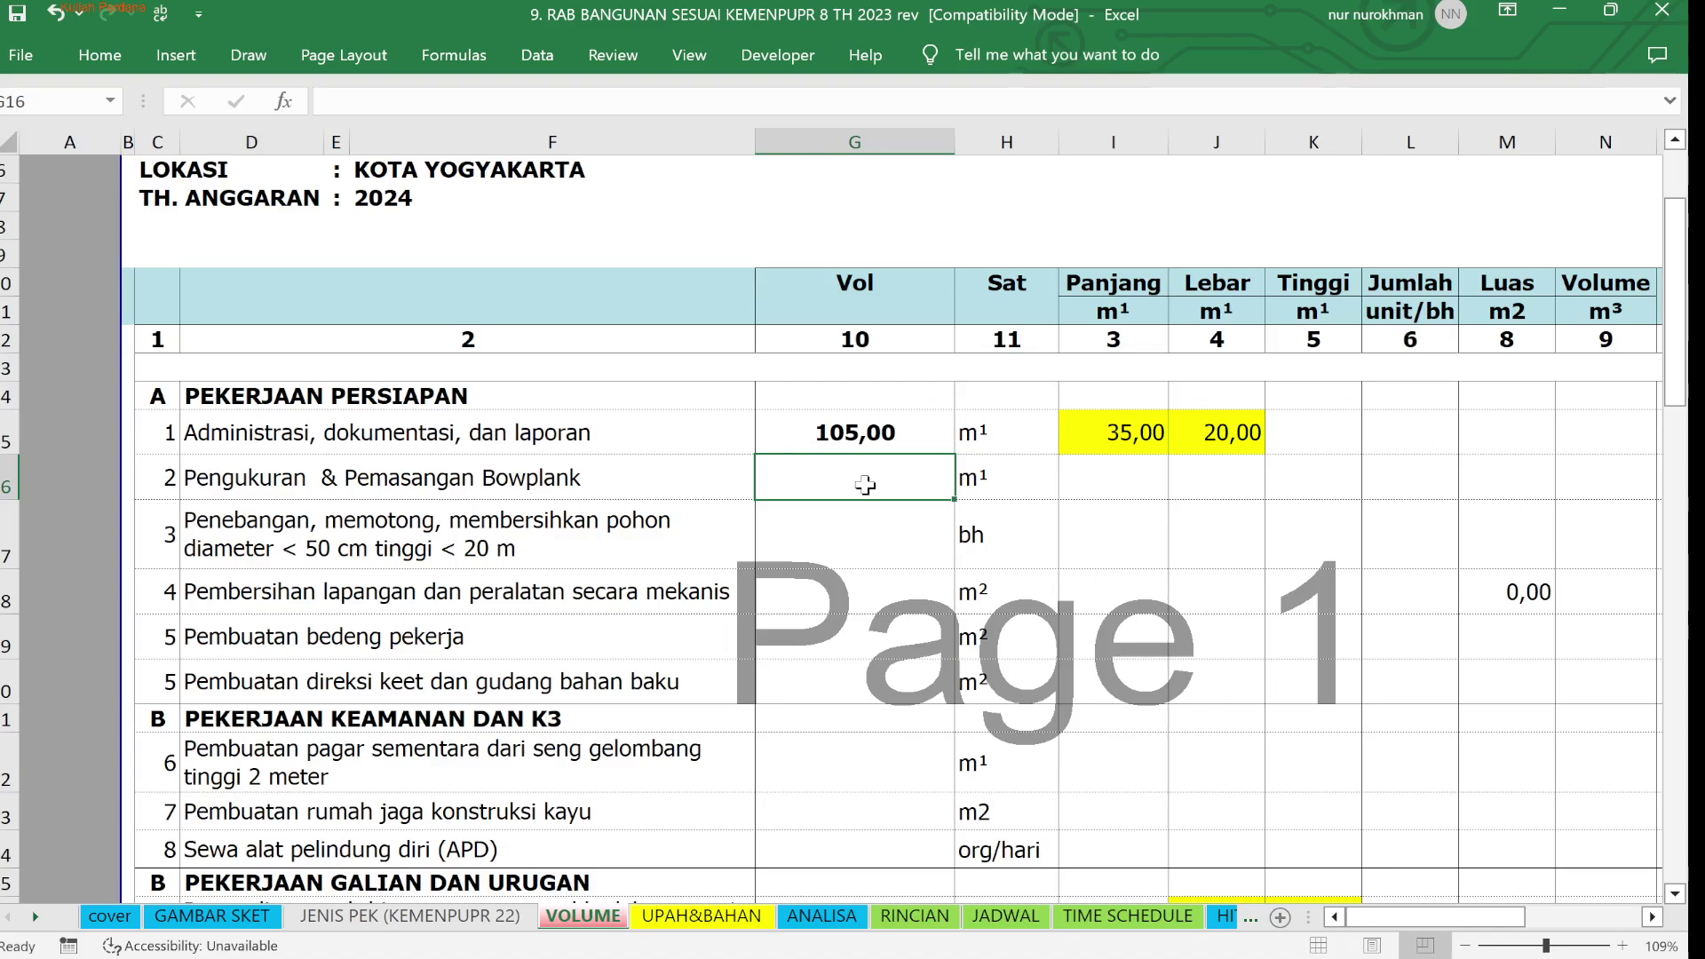
type("=")
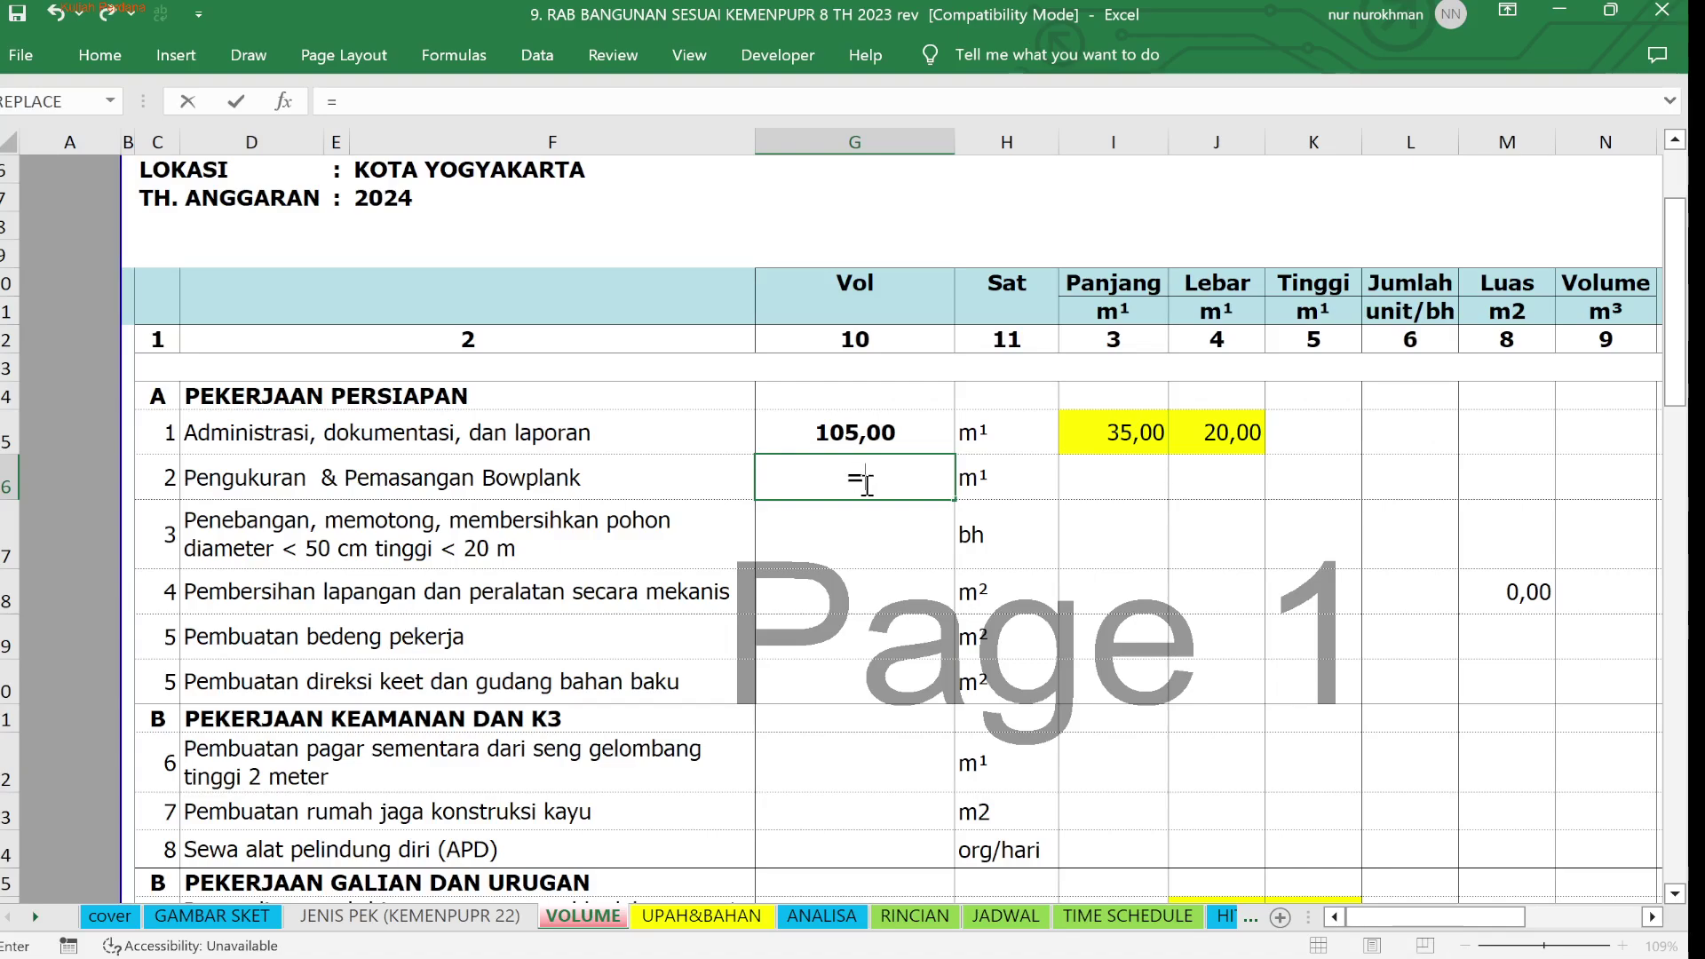
type("35*")
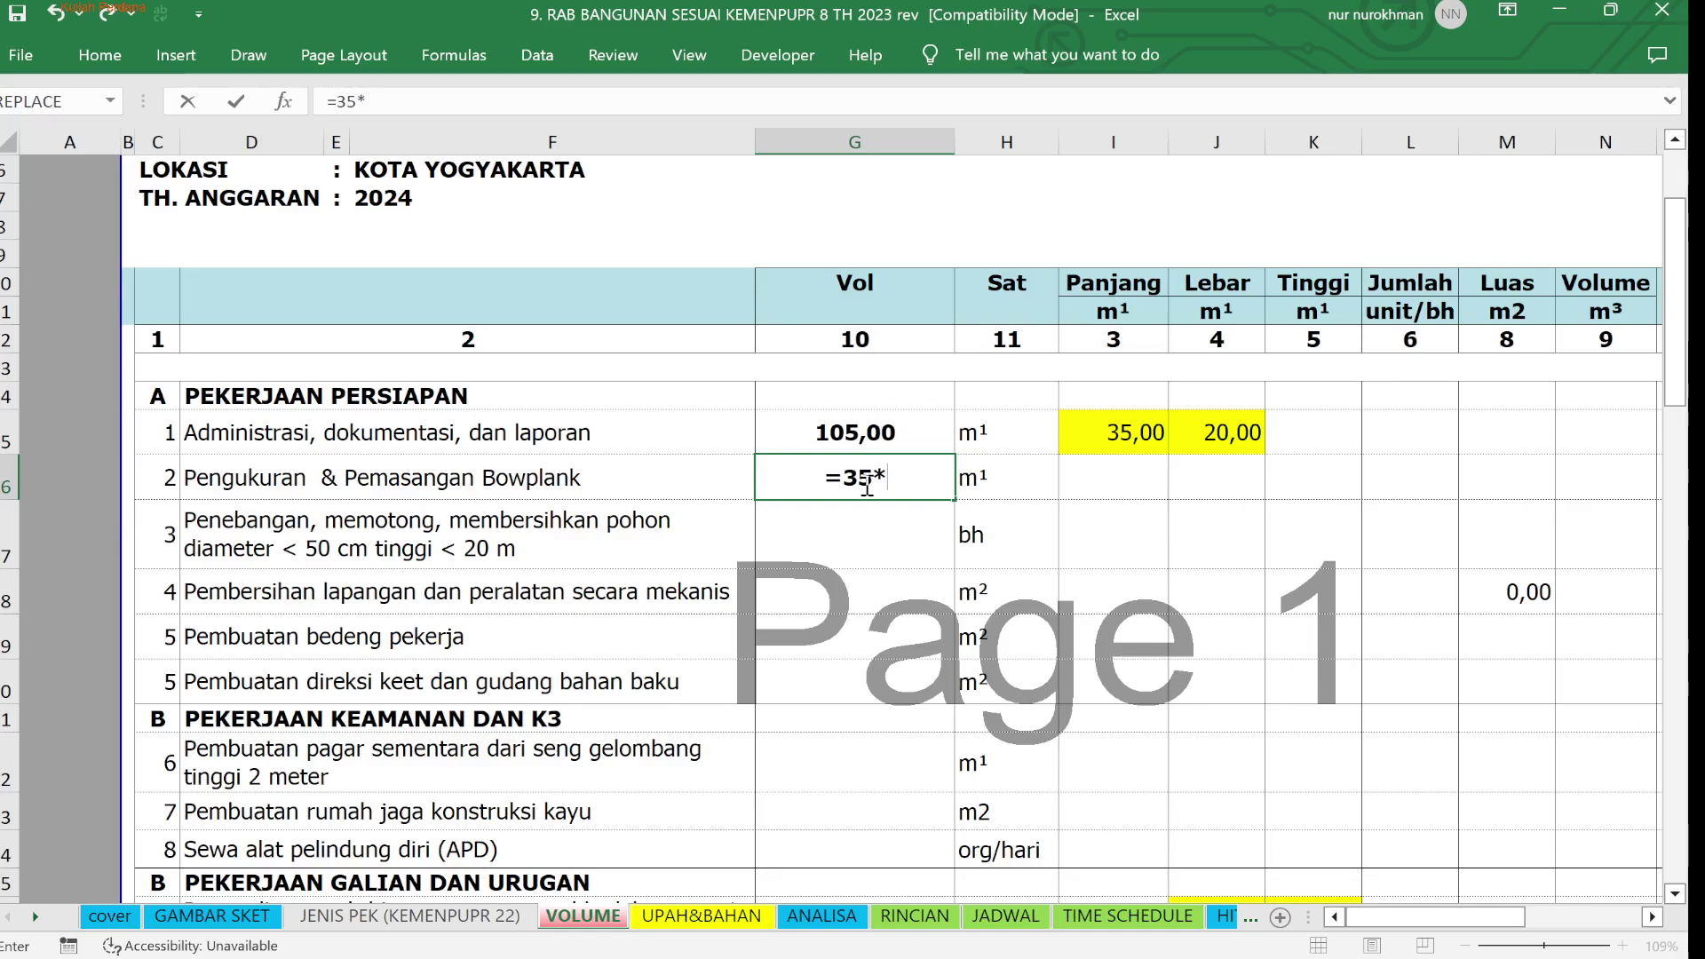
type("20")
key("Return")
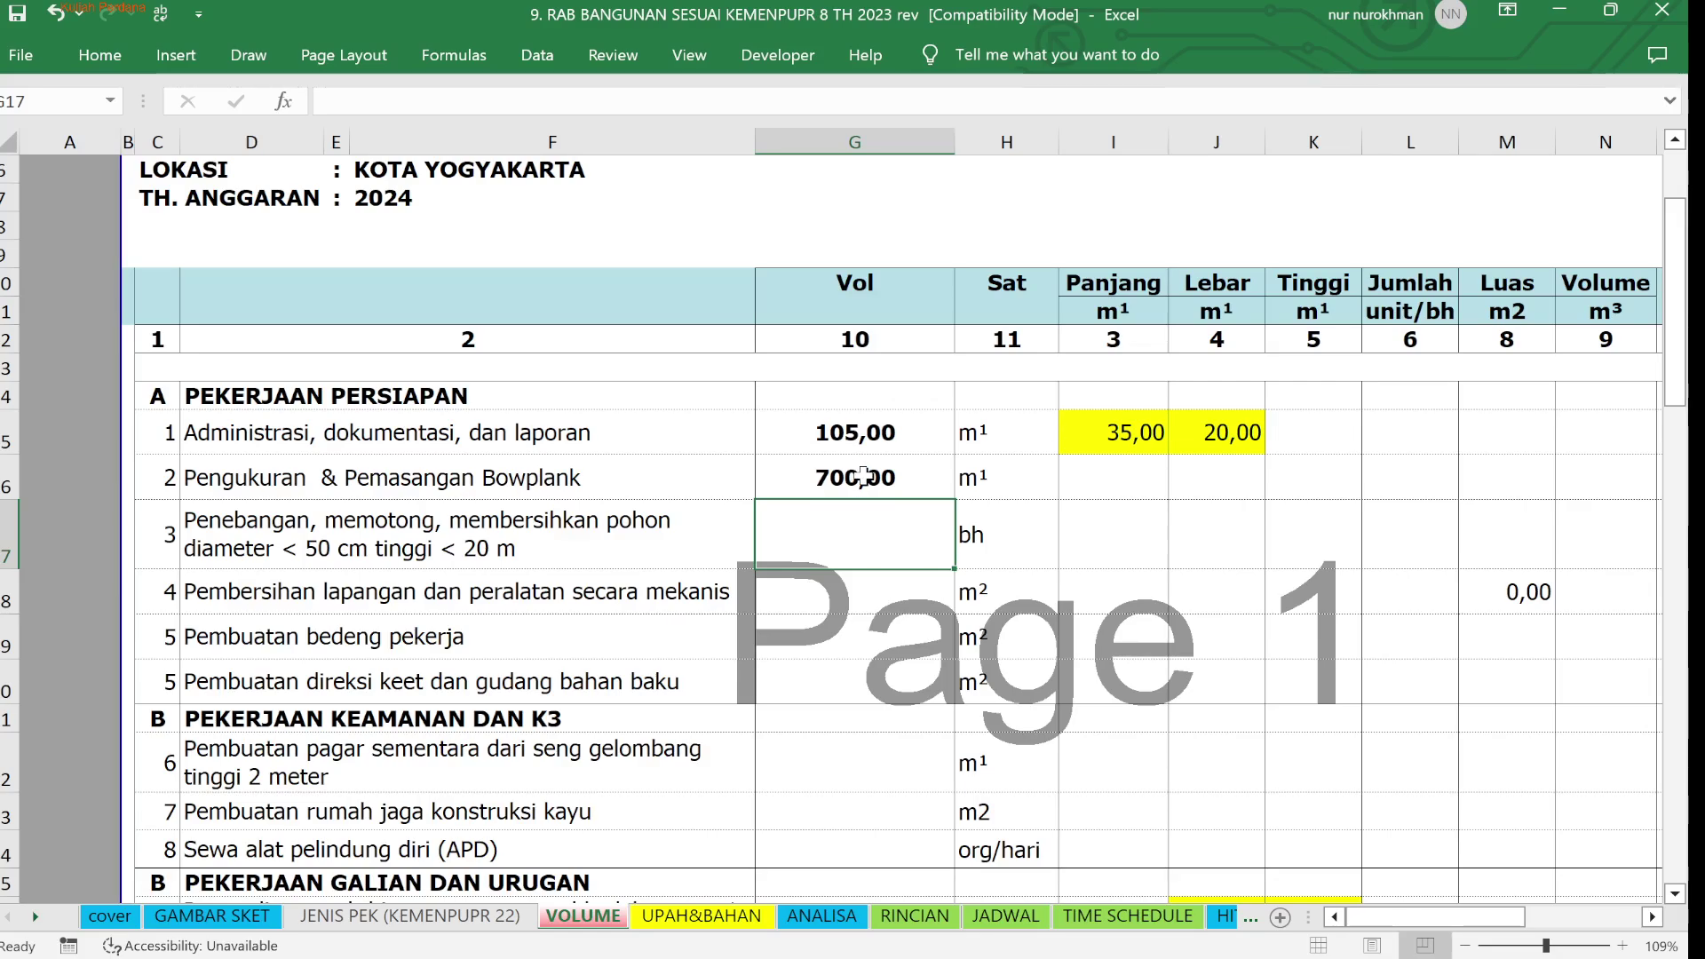
left_click(862, 477)
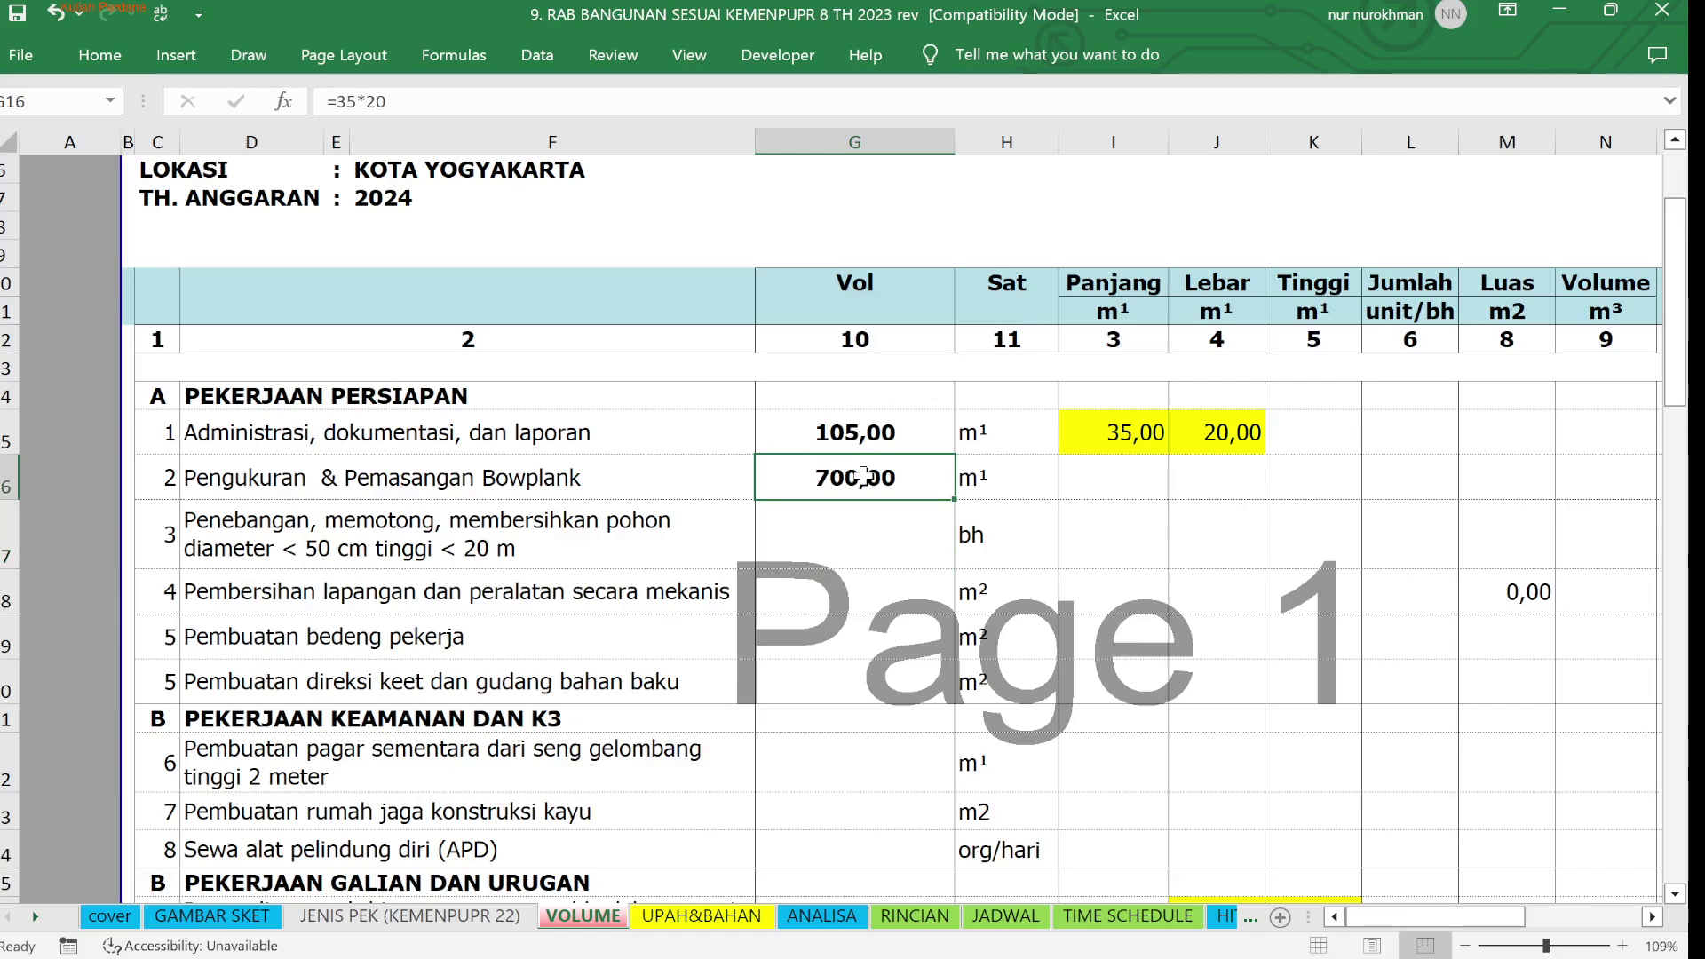
Enter a Panjang of 35 and a Lebar of 23 for the Pengukuran & Pemasangan Bowplank item
left_click(1120, 481)
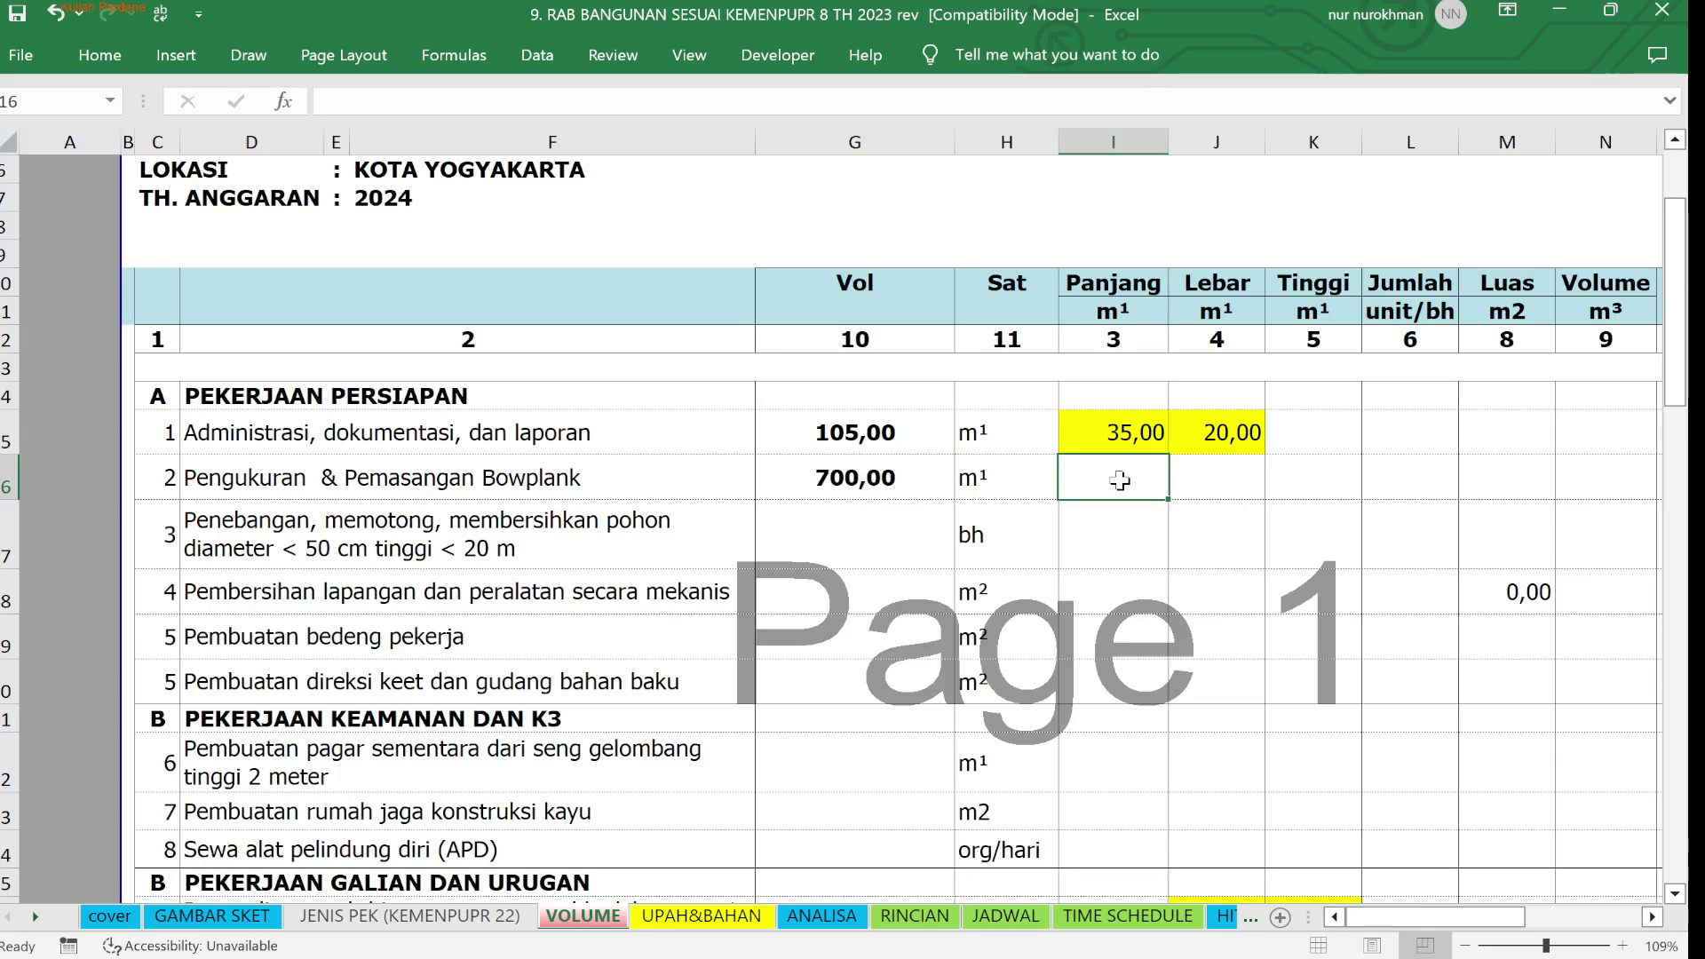
type("35")
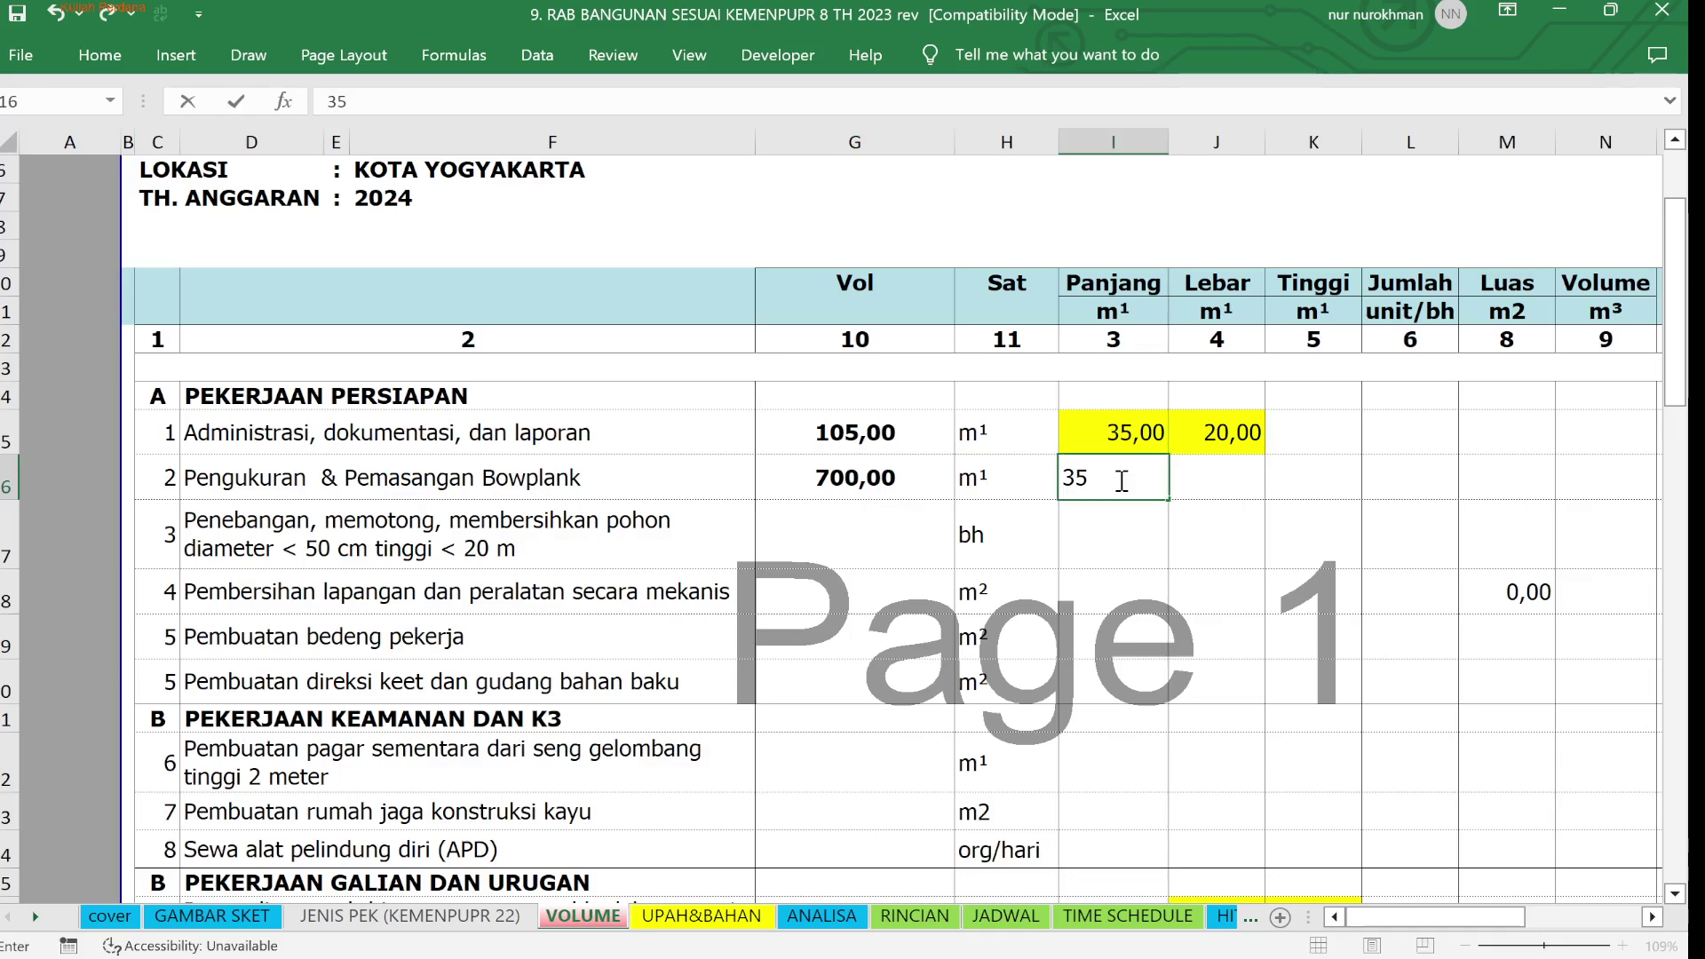
key("Tab")
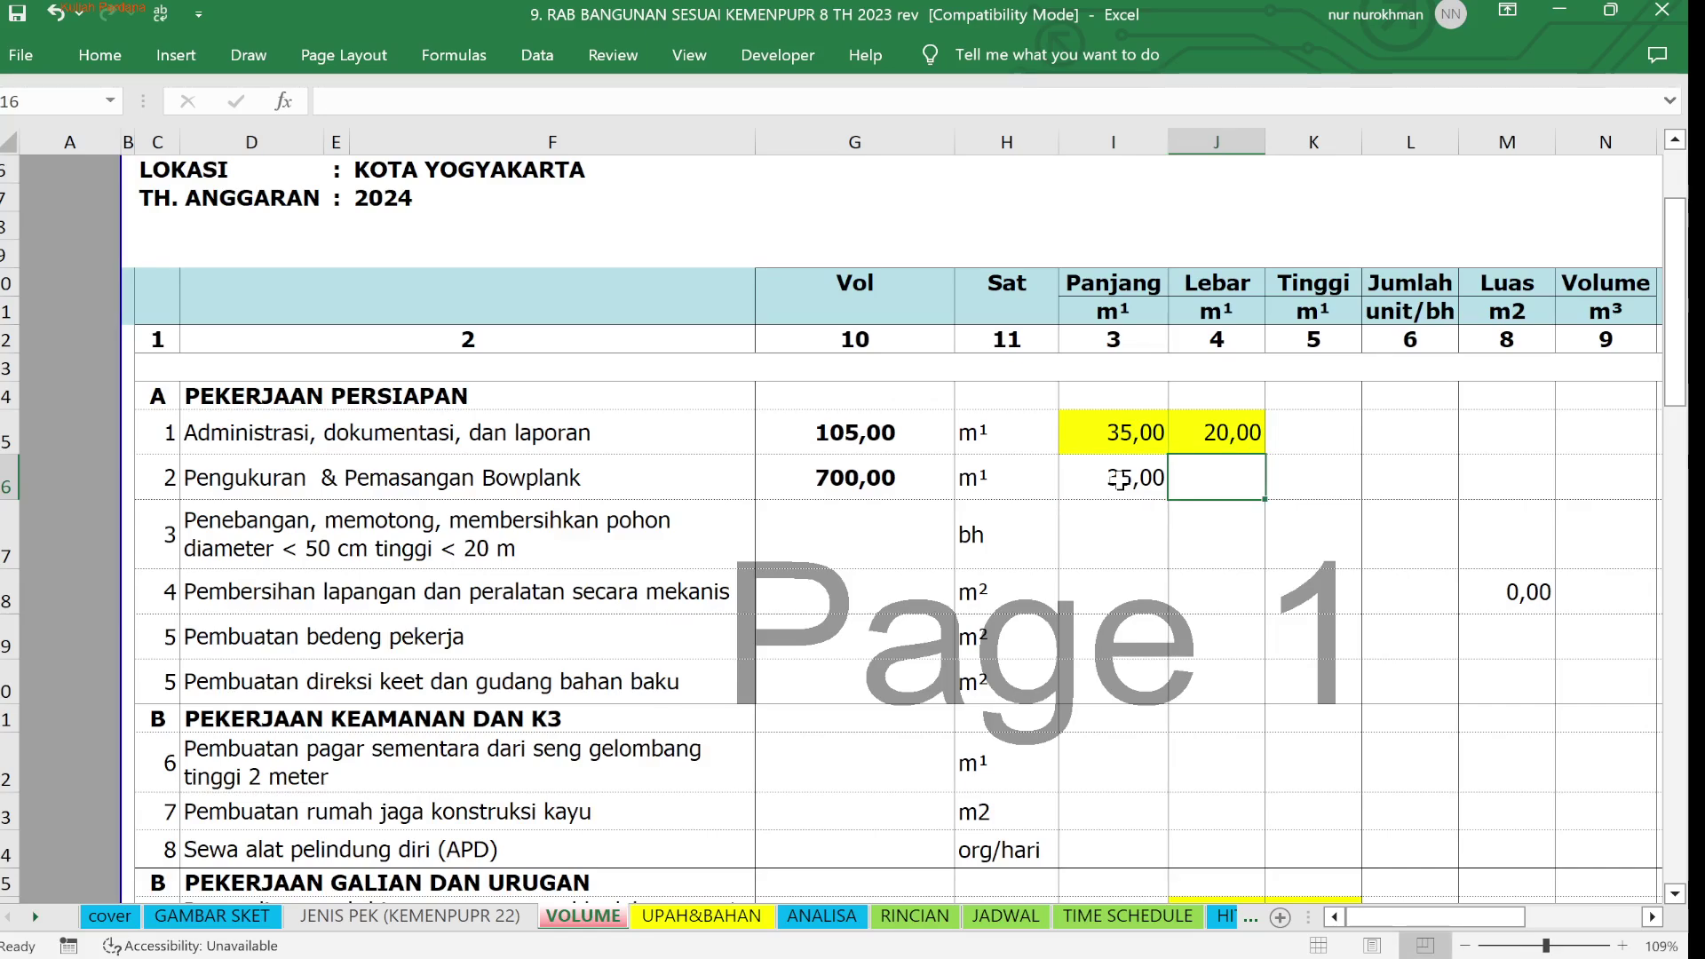
type("23")
key("Return")
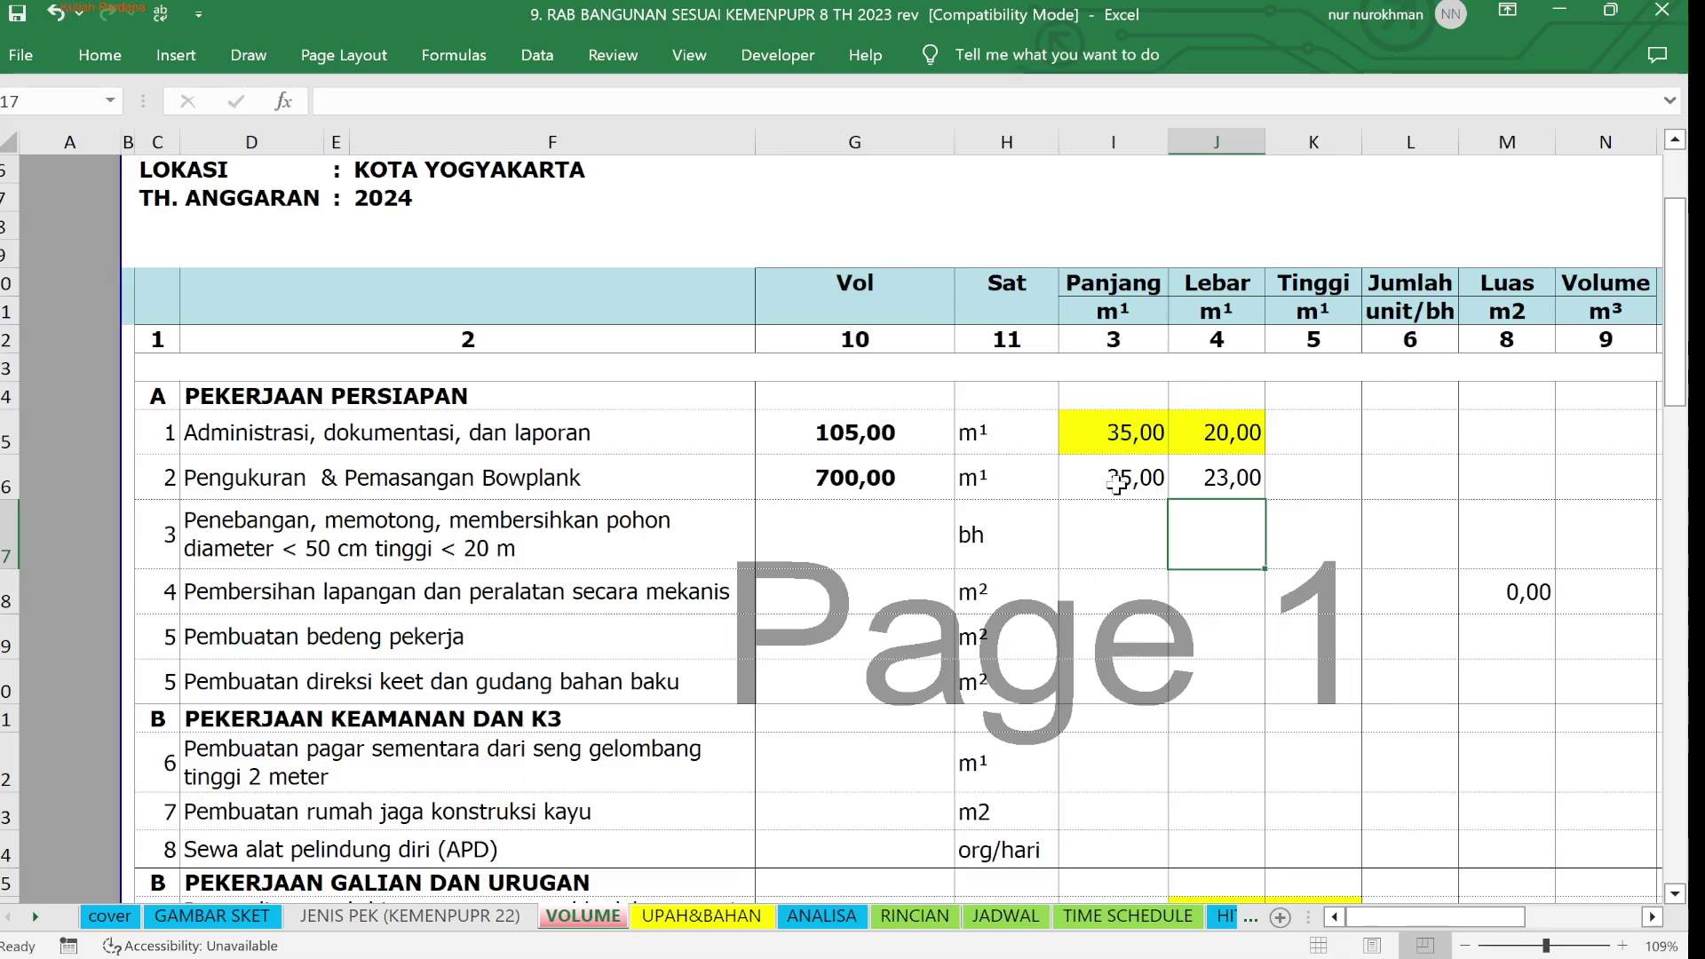
Clear the Panjang and Lebar values of the Pengukuran & Pemasangan Bowplank item
left_click_drag(1132, 489, 1204, 493)
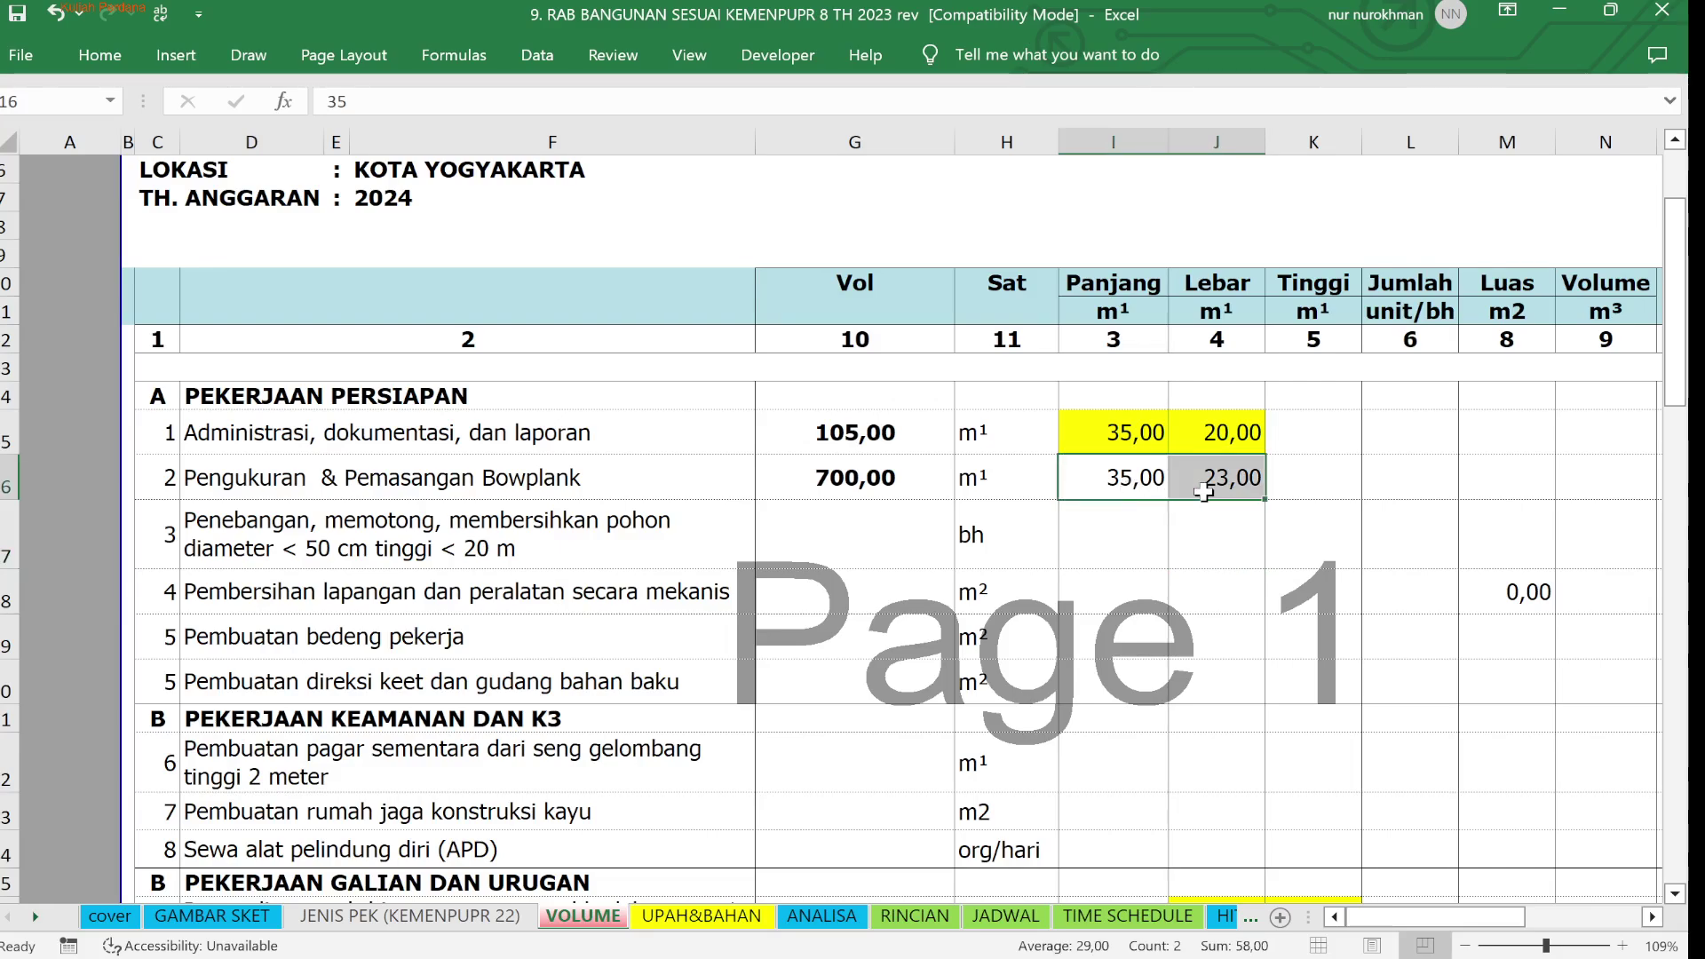
key("Delete")
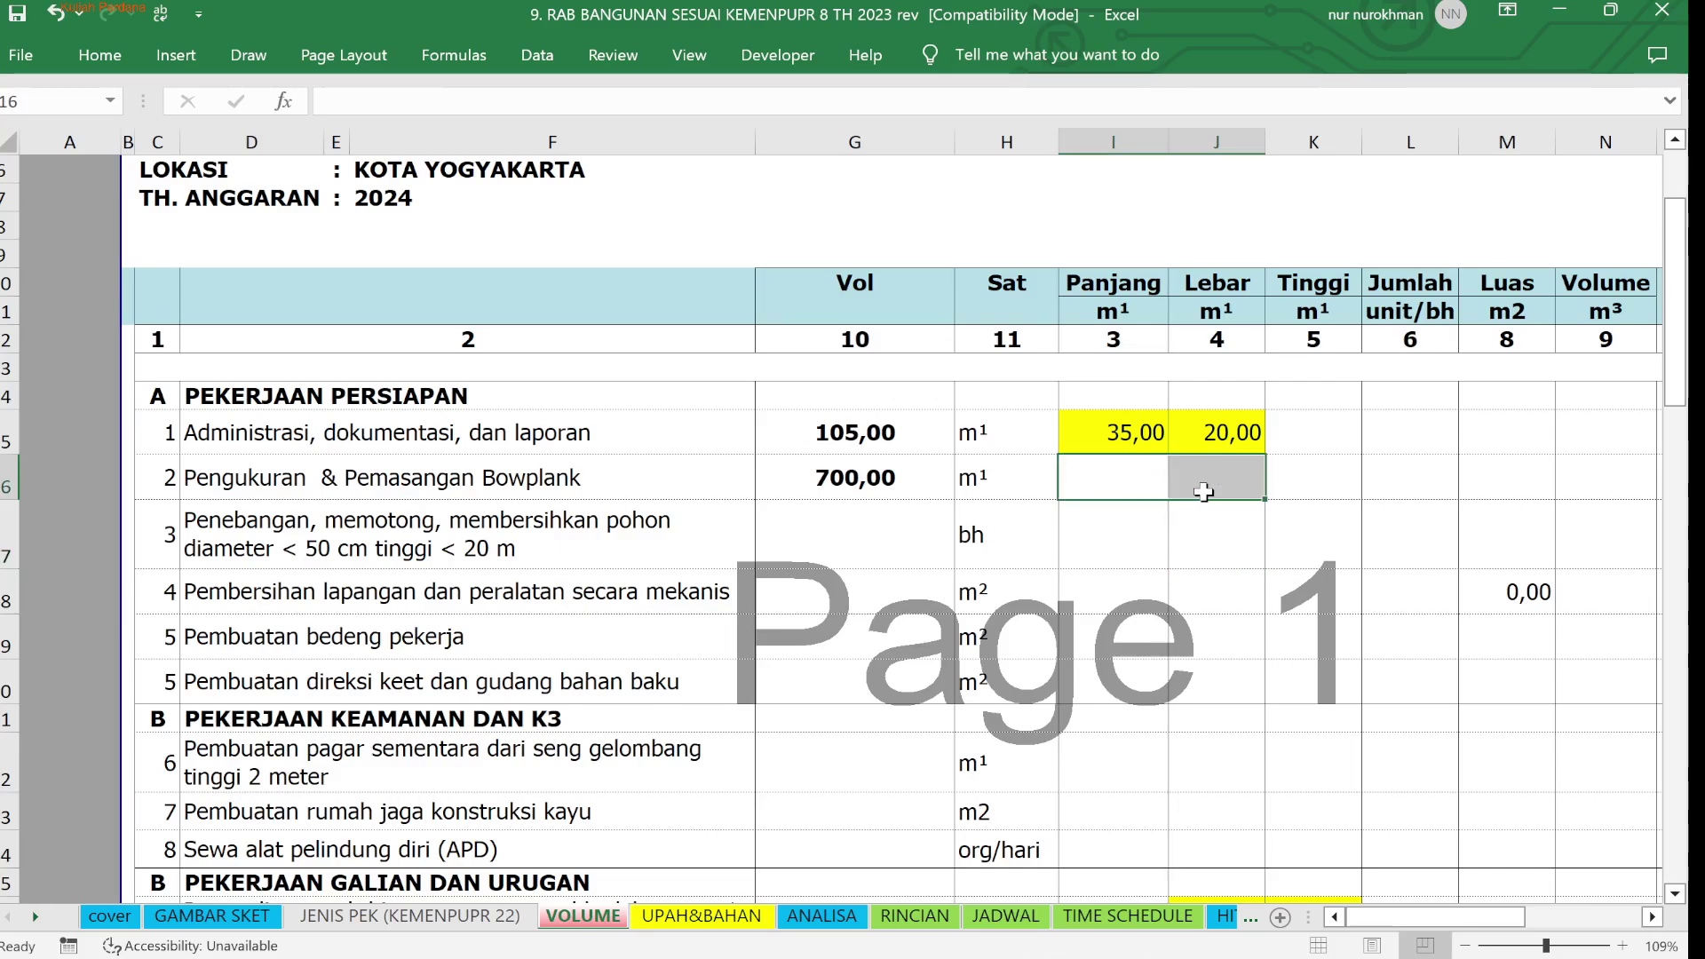
left_click(1151, 444)
left_click(1224, 494)
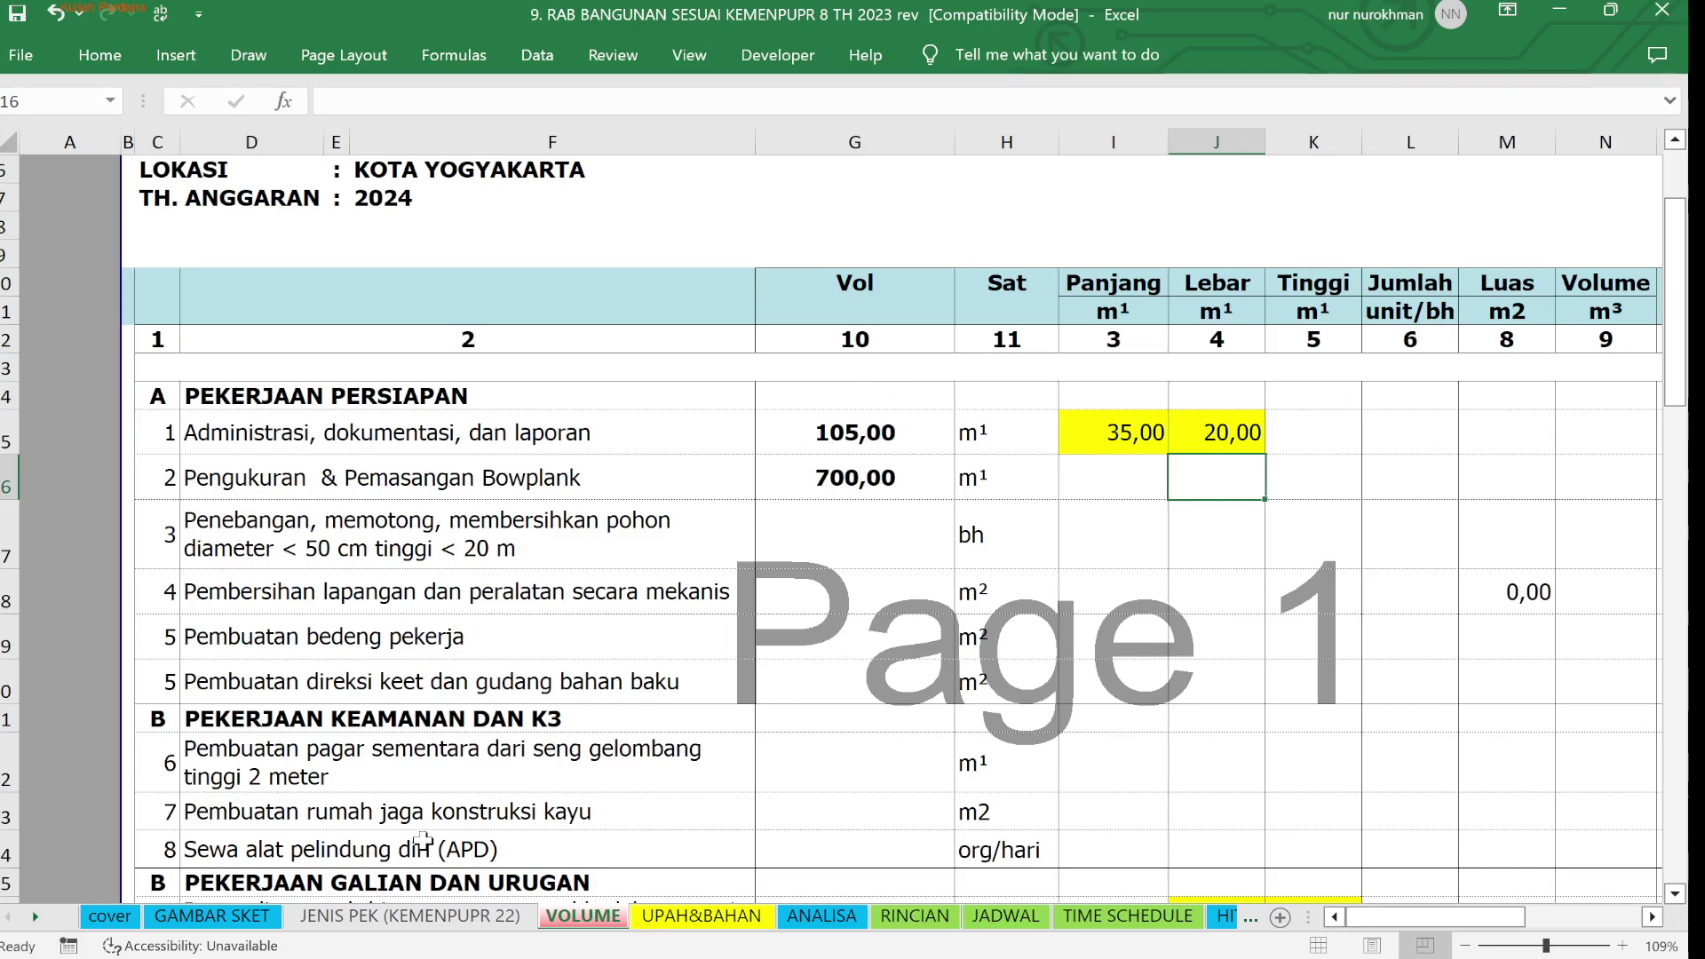
Check the Administrasi, dokumentasi, dan laporan item in the JENIS PEK (KEMENPUPR 22) sheet, and set its Sat in the VOLUME sheet to bulan
left_click(377, 920)
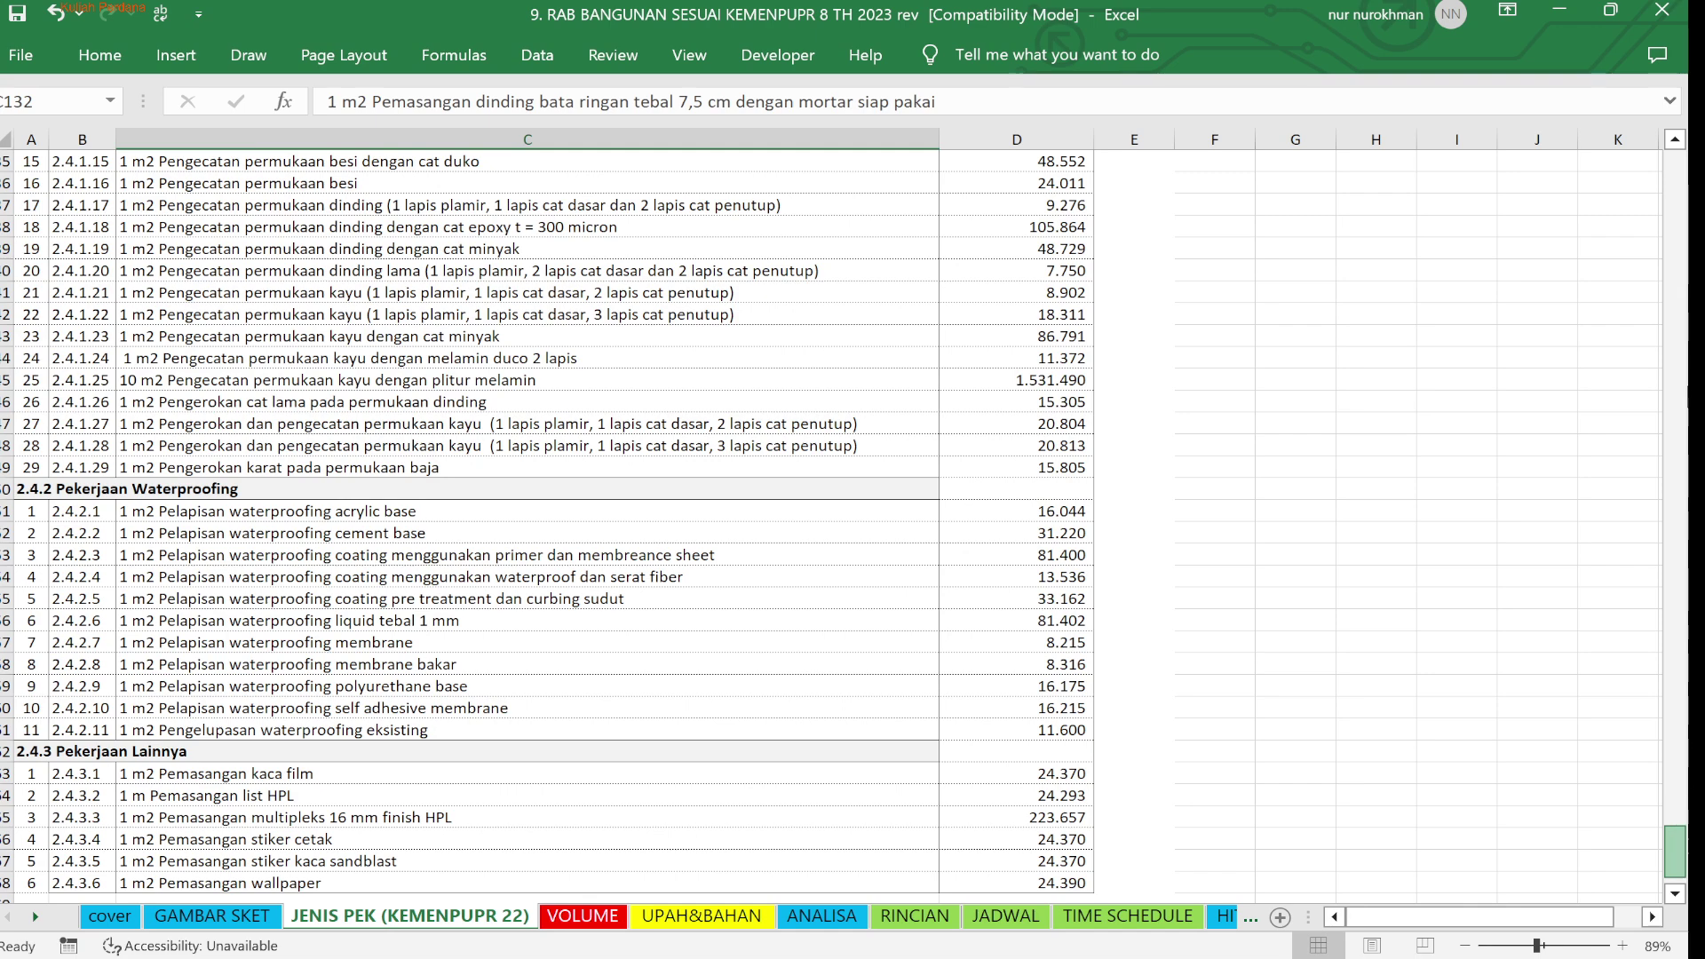
left_click_drag(1675, 848, 1681, 159)
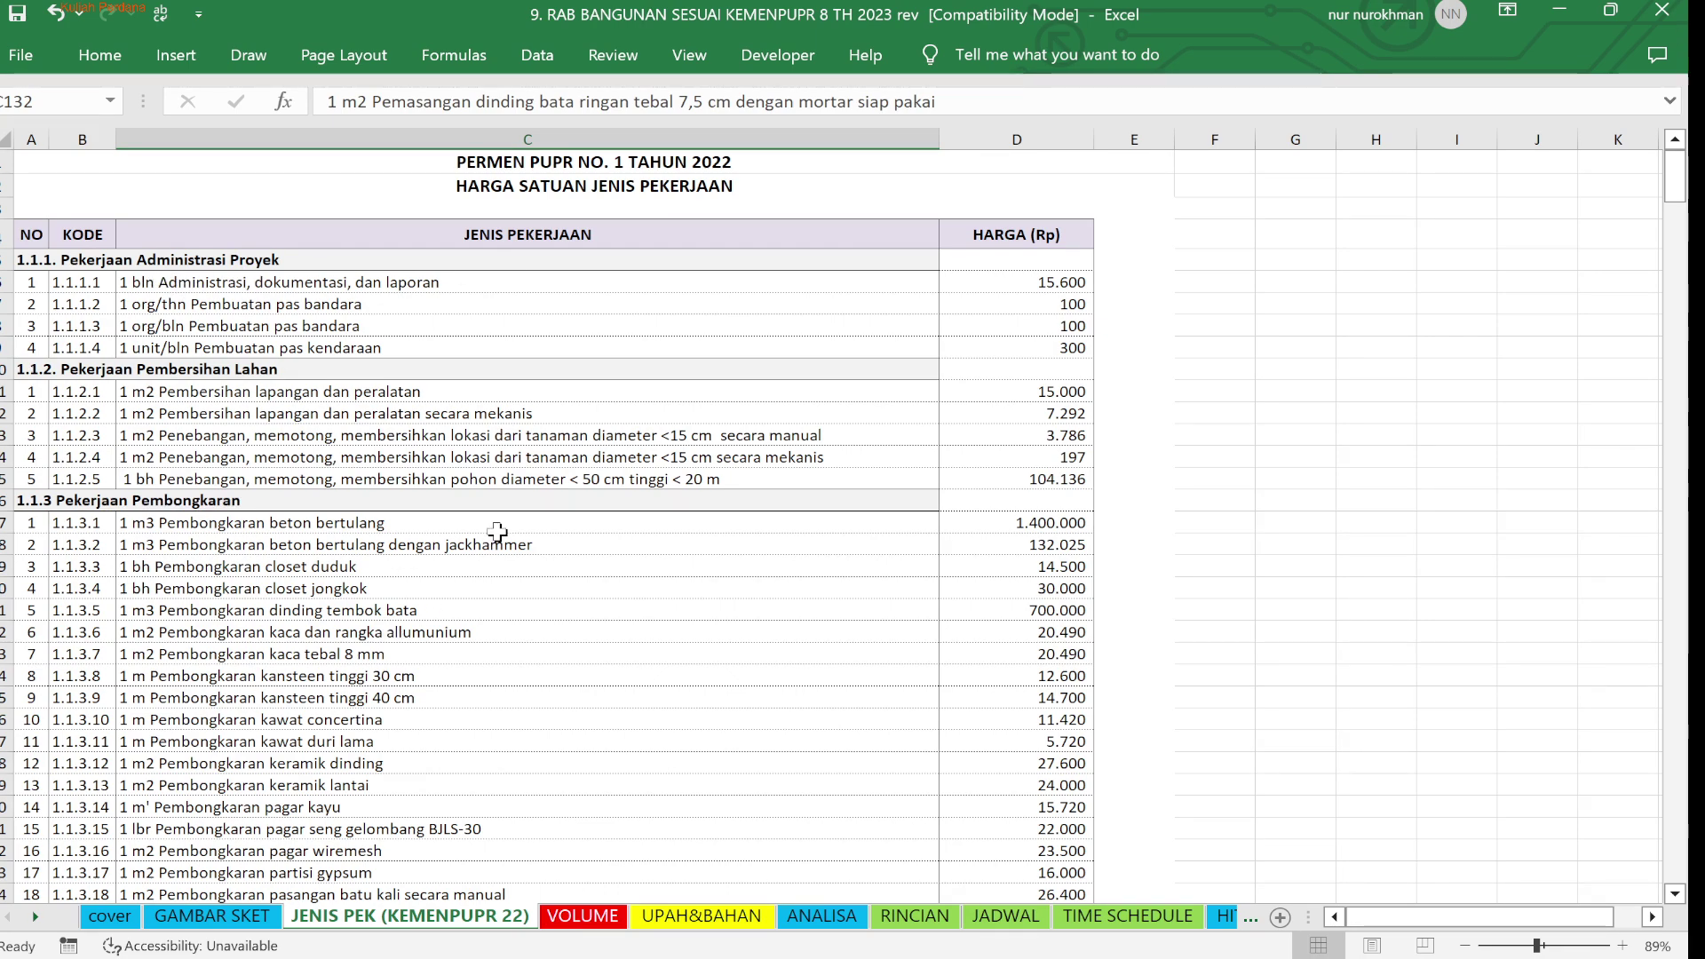
left_click(585, 919)
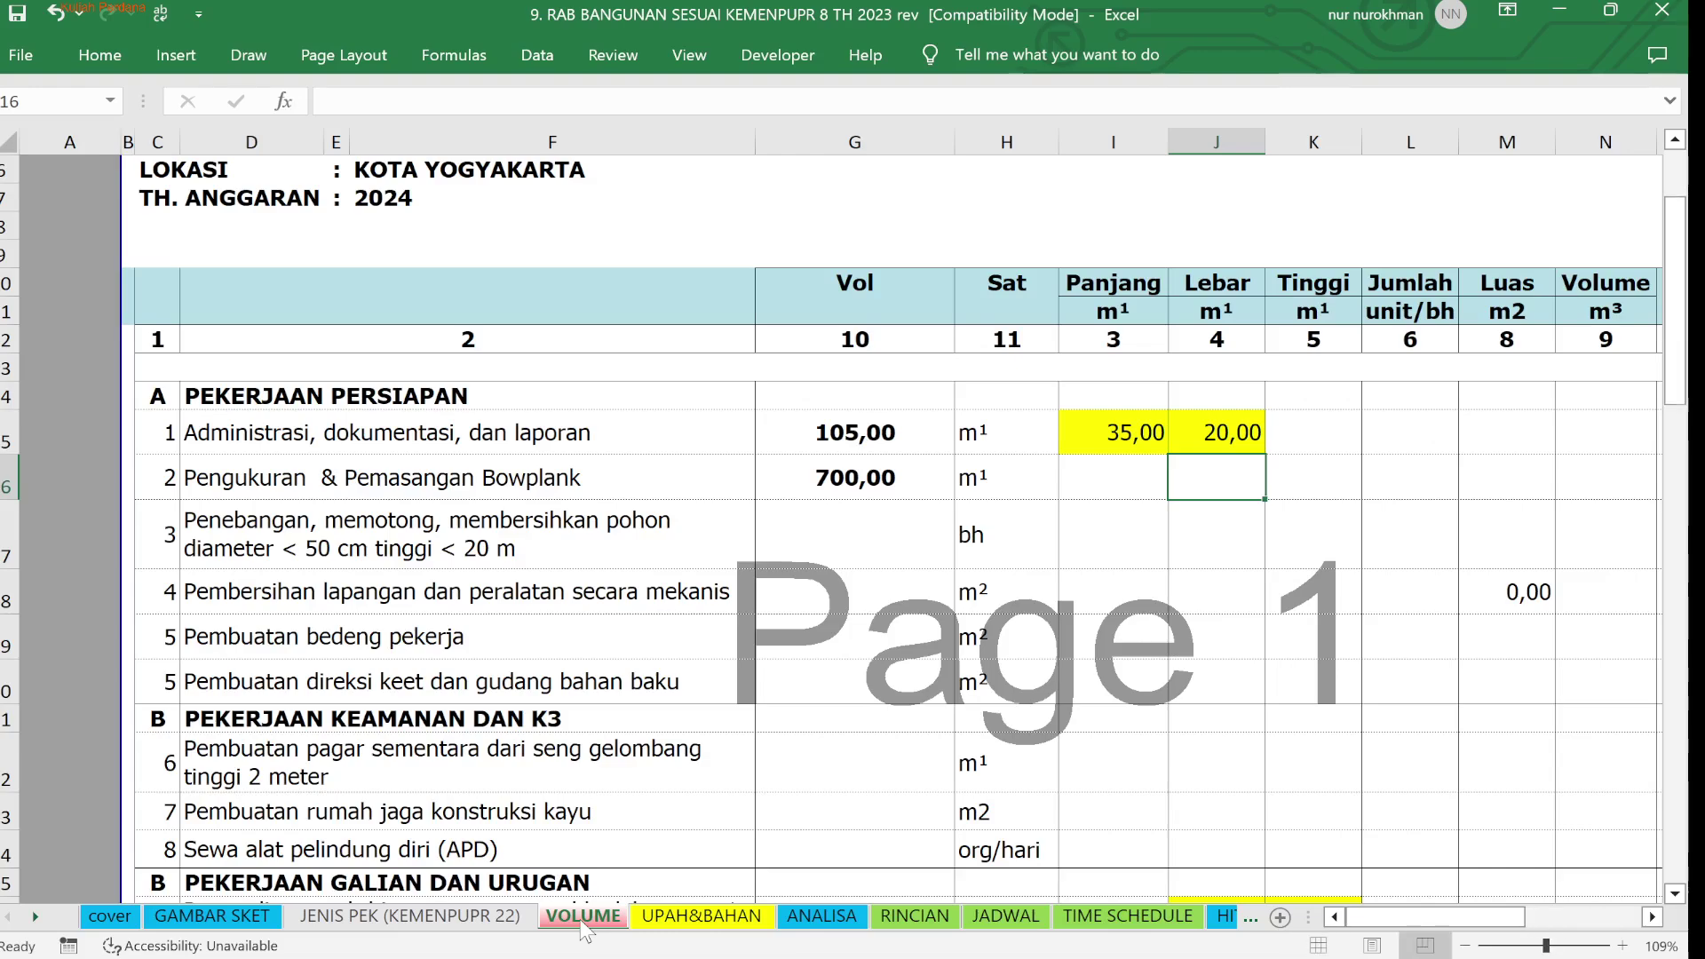
left_click(1015, 433)
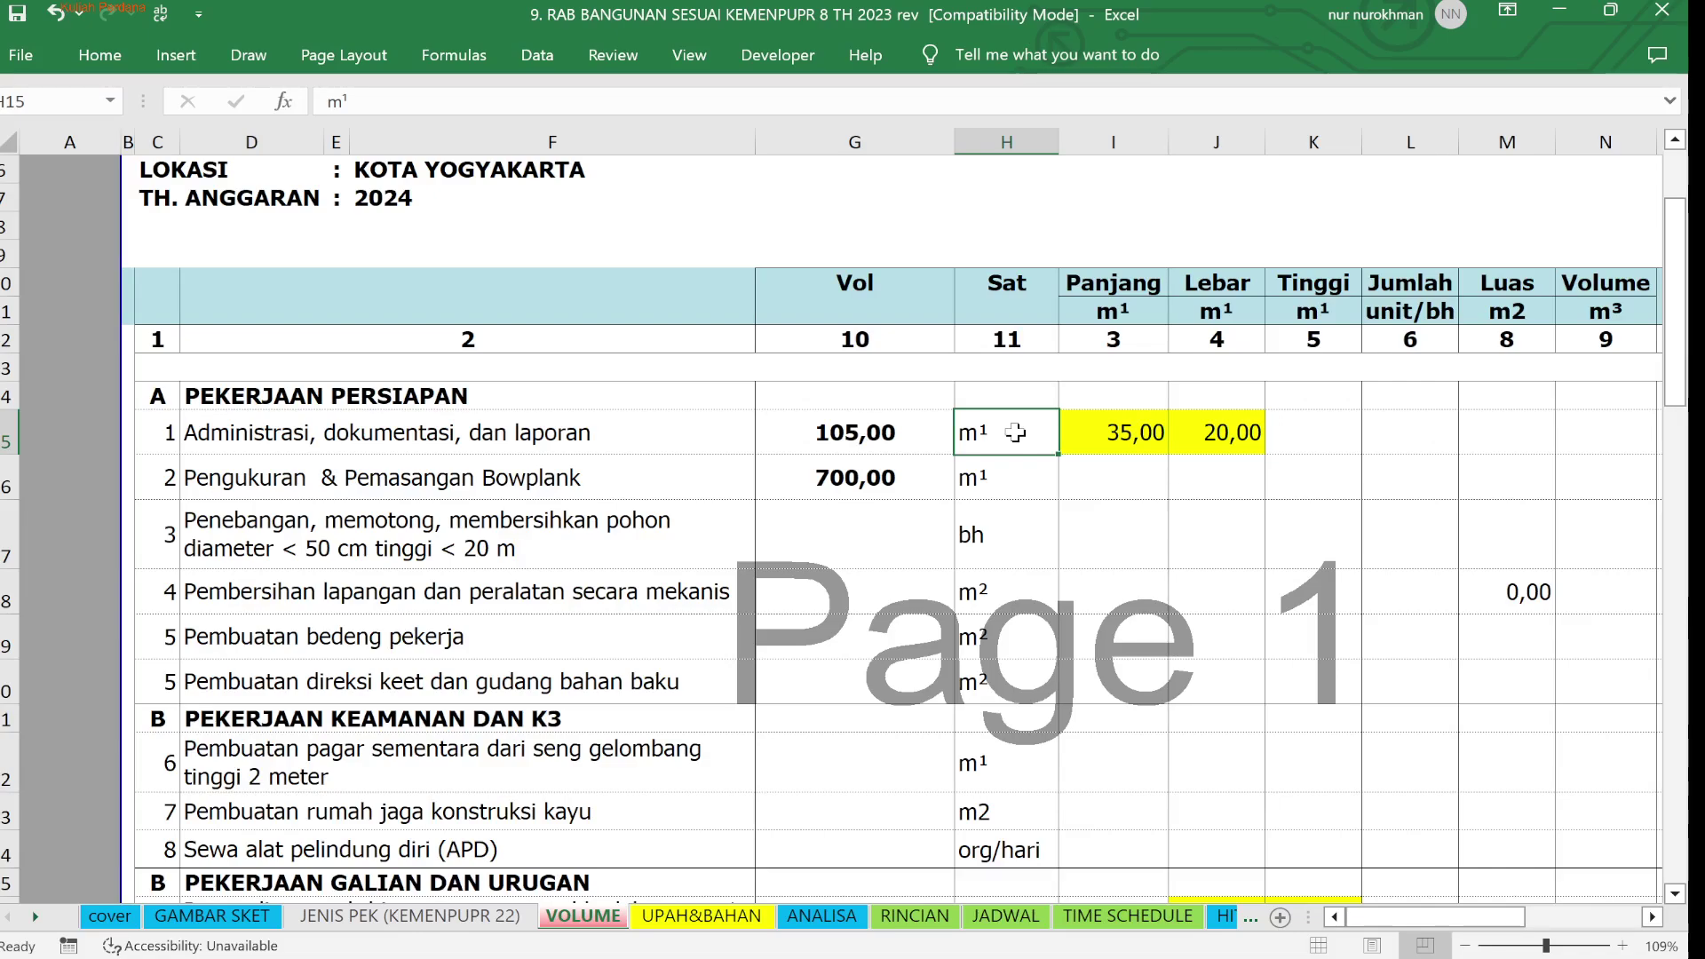
type("bh")
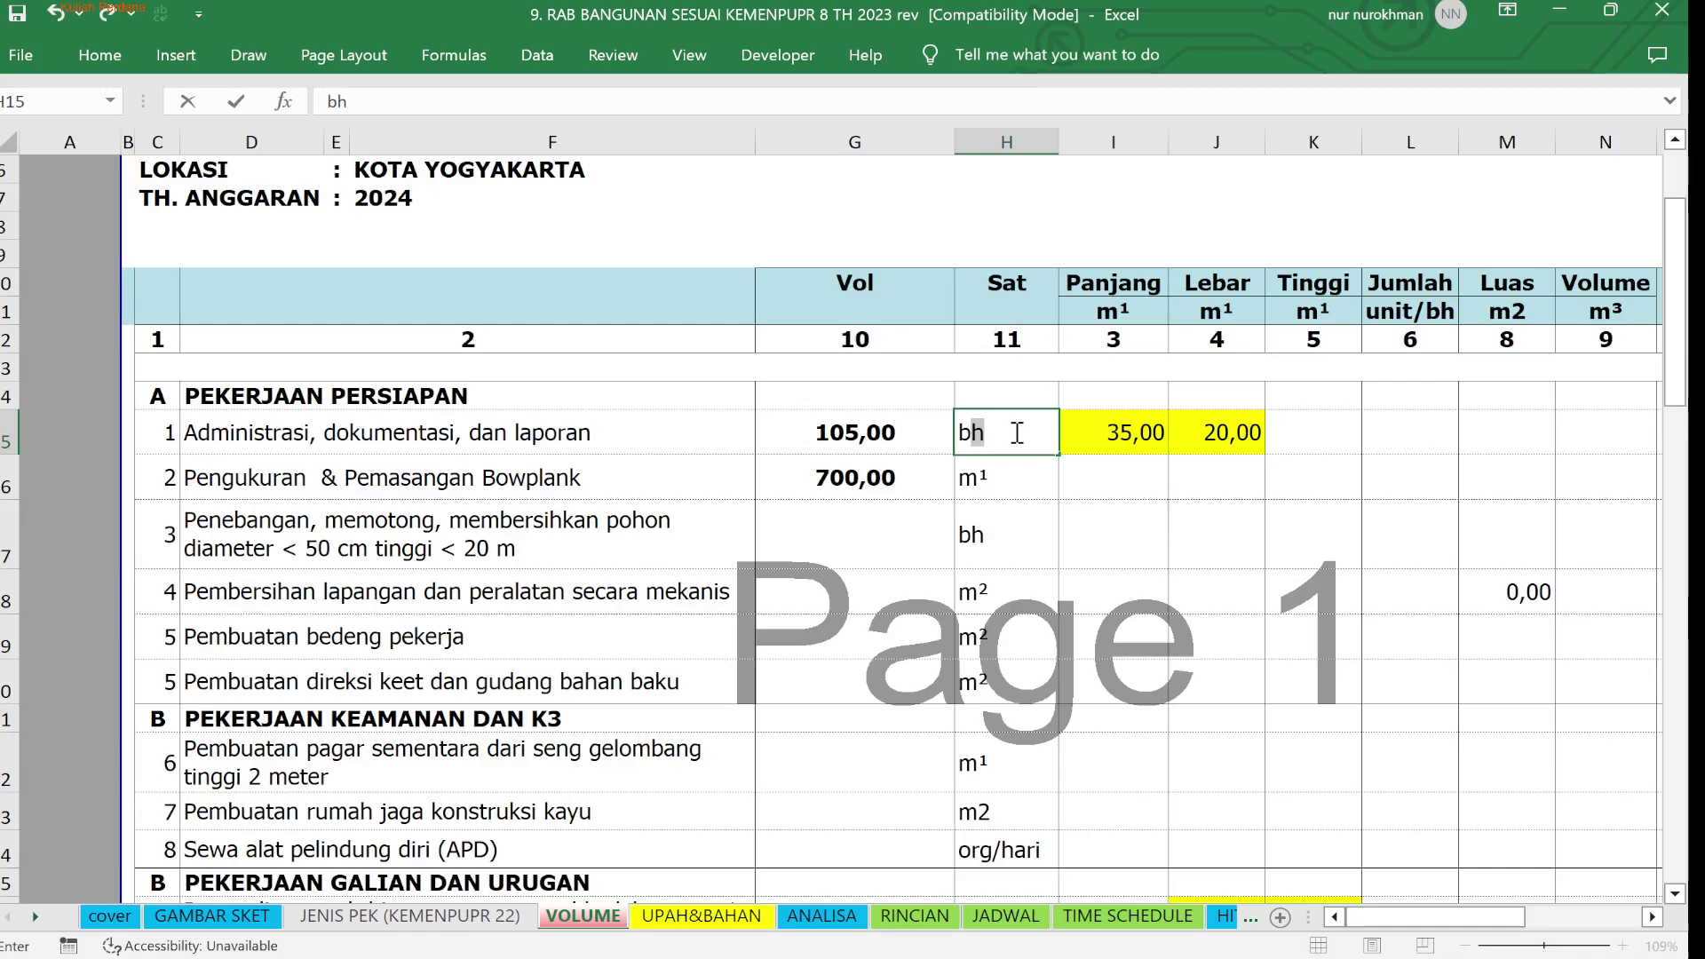
type("ulan")
key("Return")
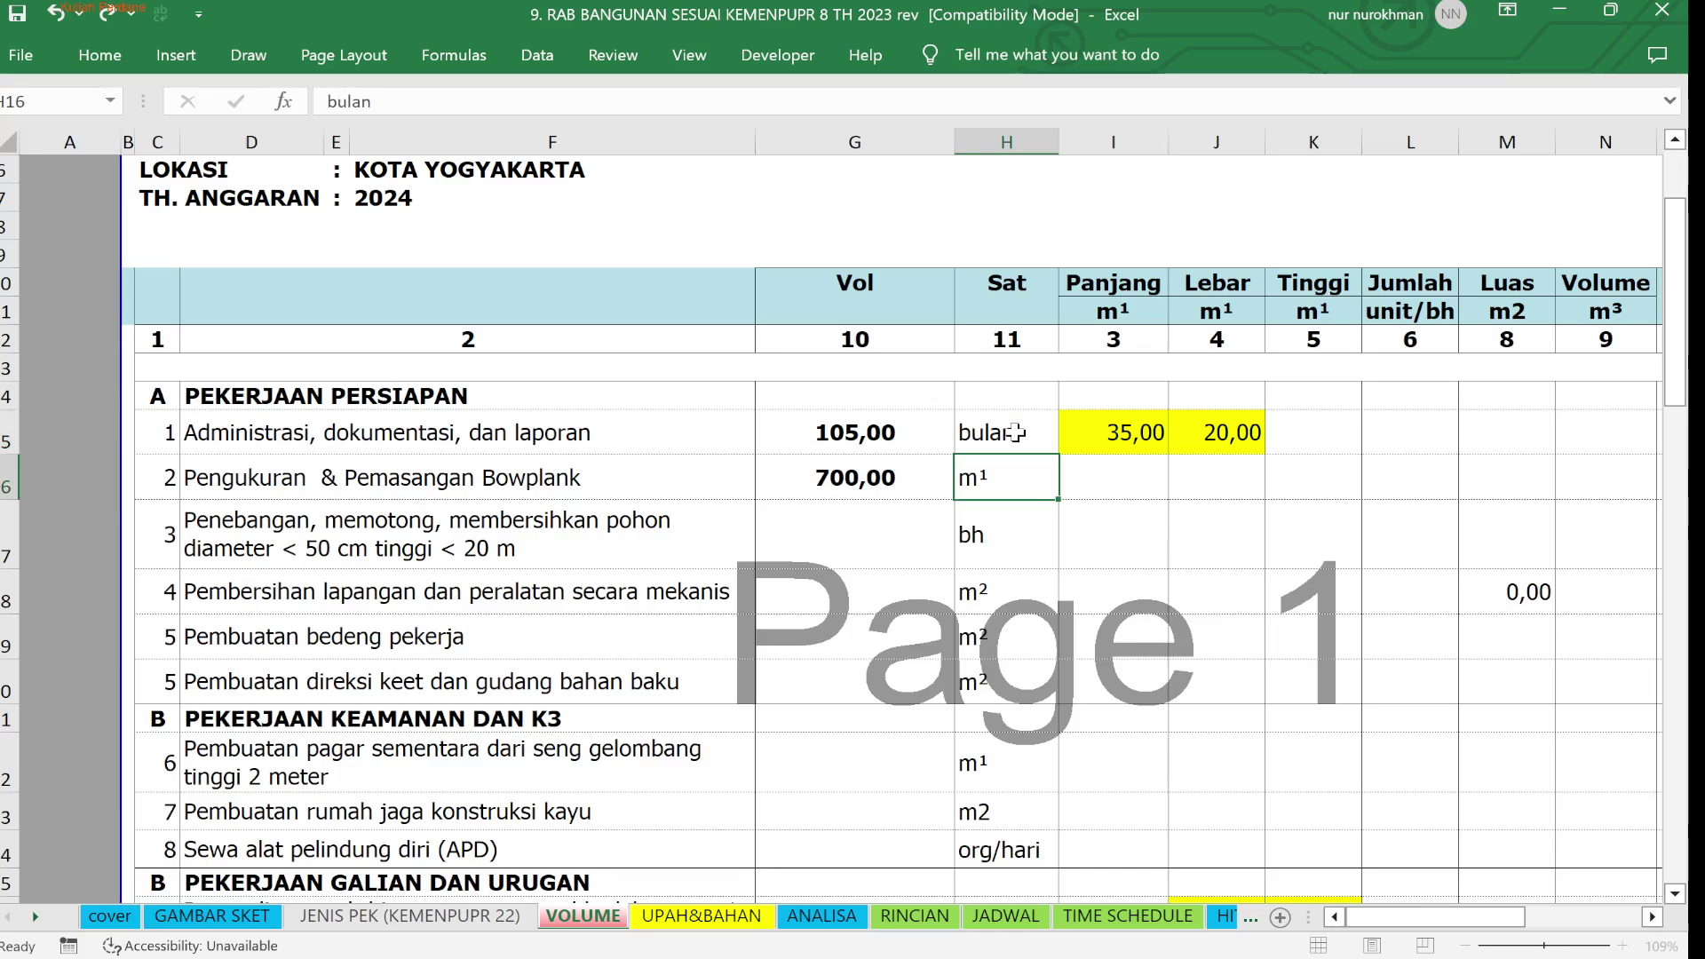
Move the Panjang and Lebar values of the Administrasi, dokumentasi, dan laporan item down to the Pengukuran & Pemasangan Bowplank item
left_click(877, 435)
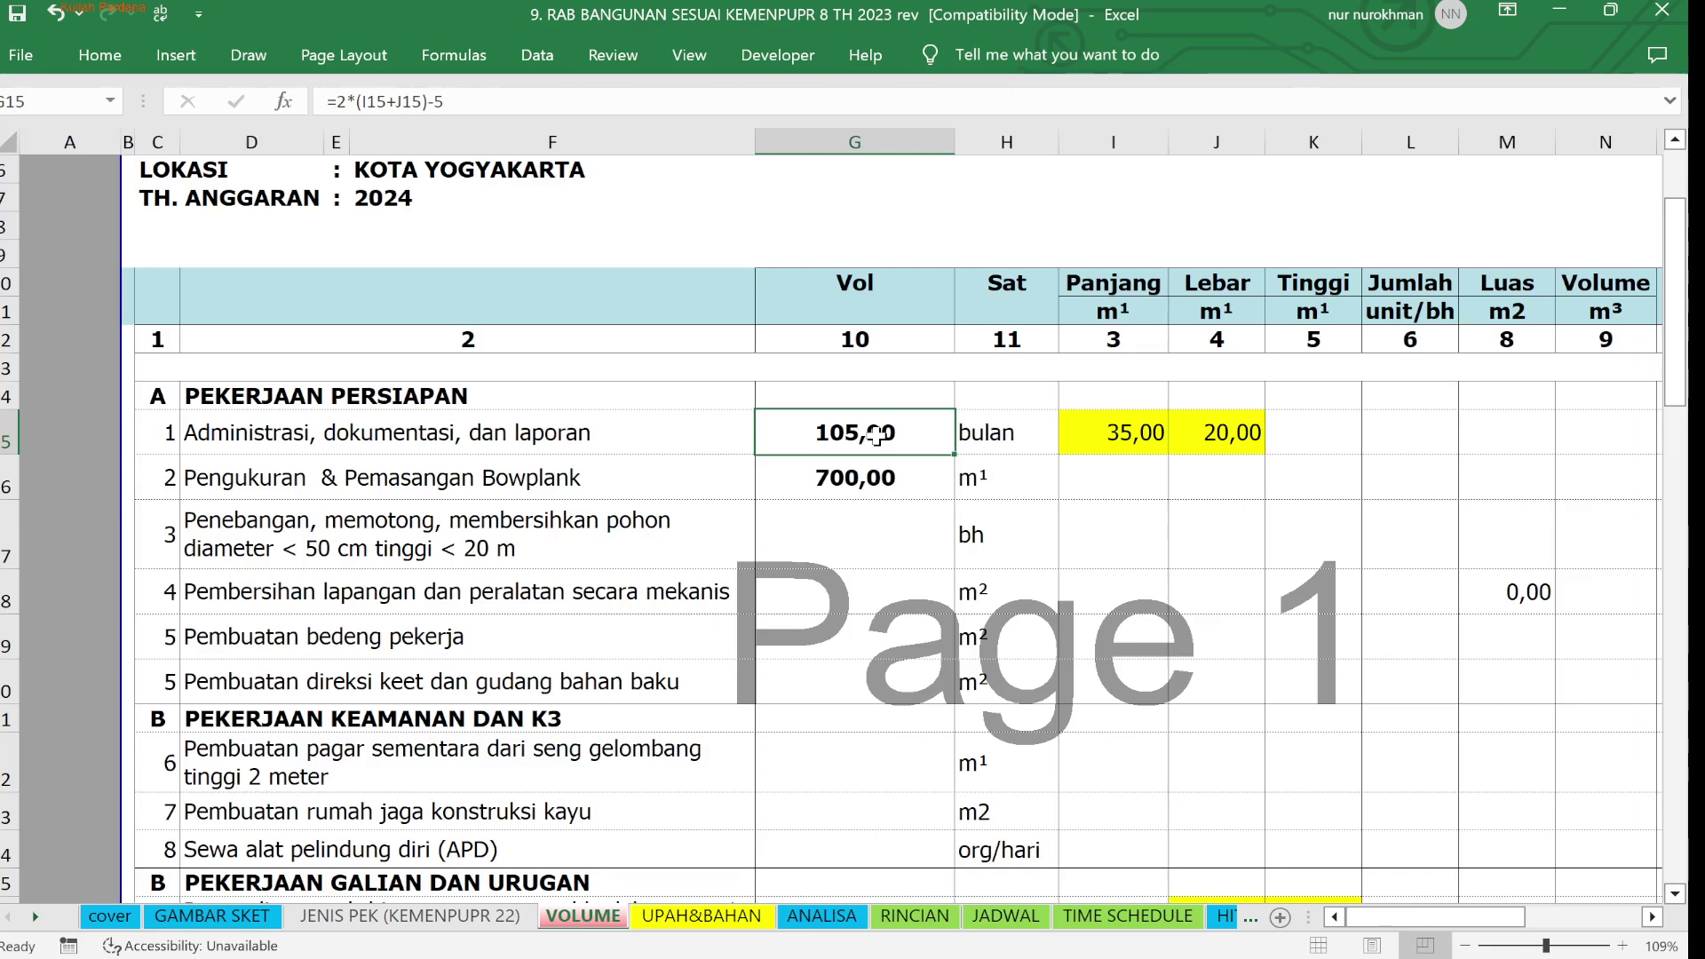
left_click_drag(1081, 430, 1179, 485)
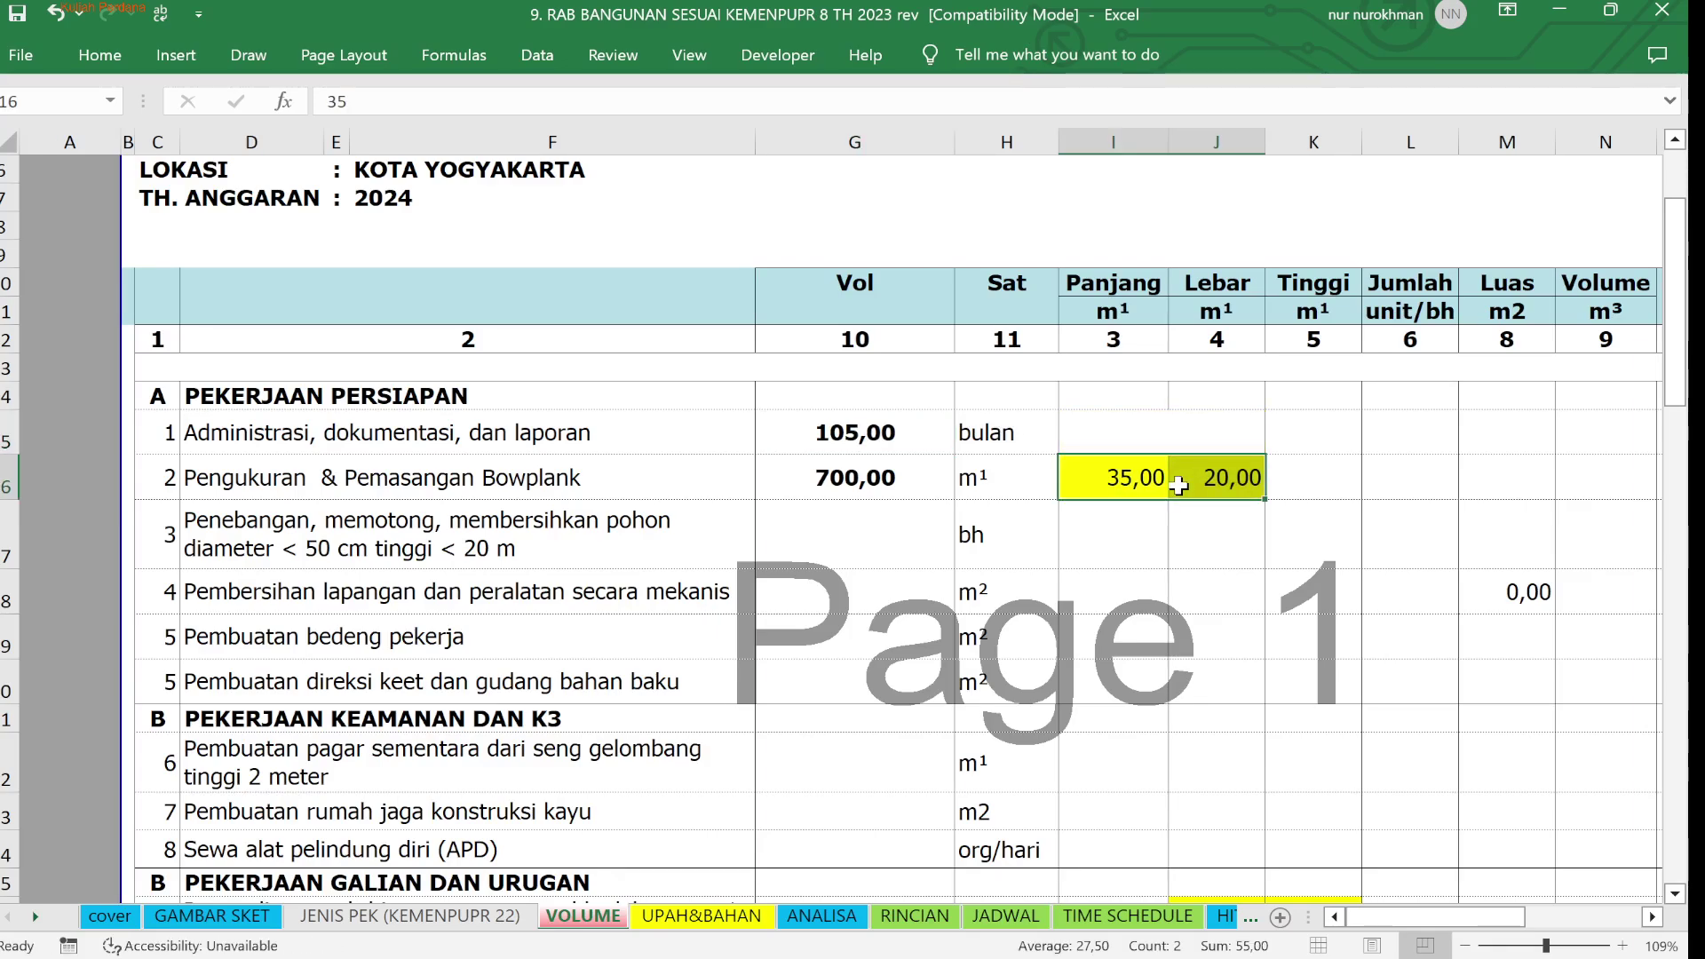
left_click(1117, 406)
left_click_drag(1117, 406, 1268, 441)
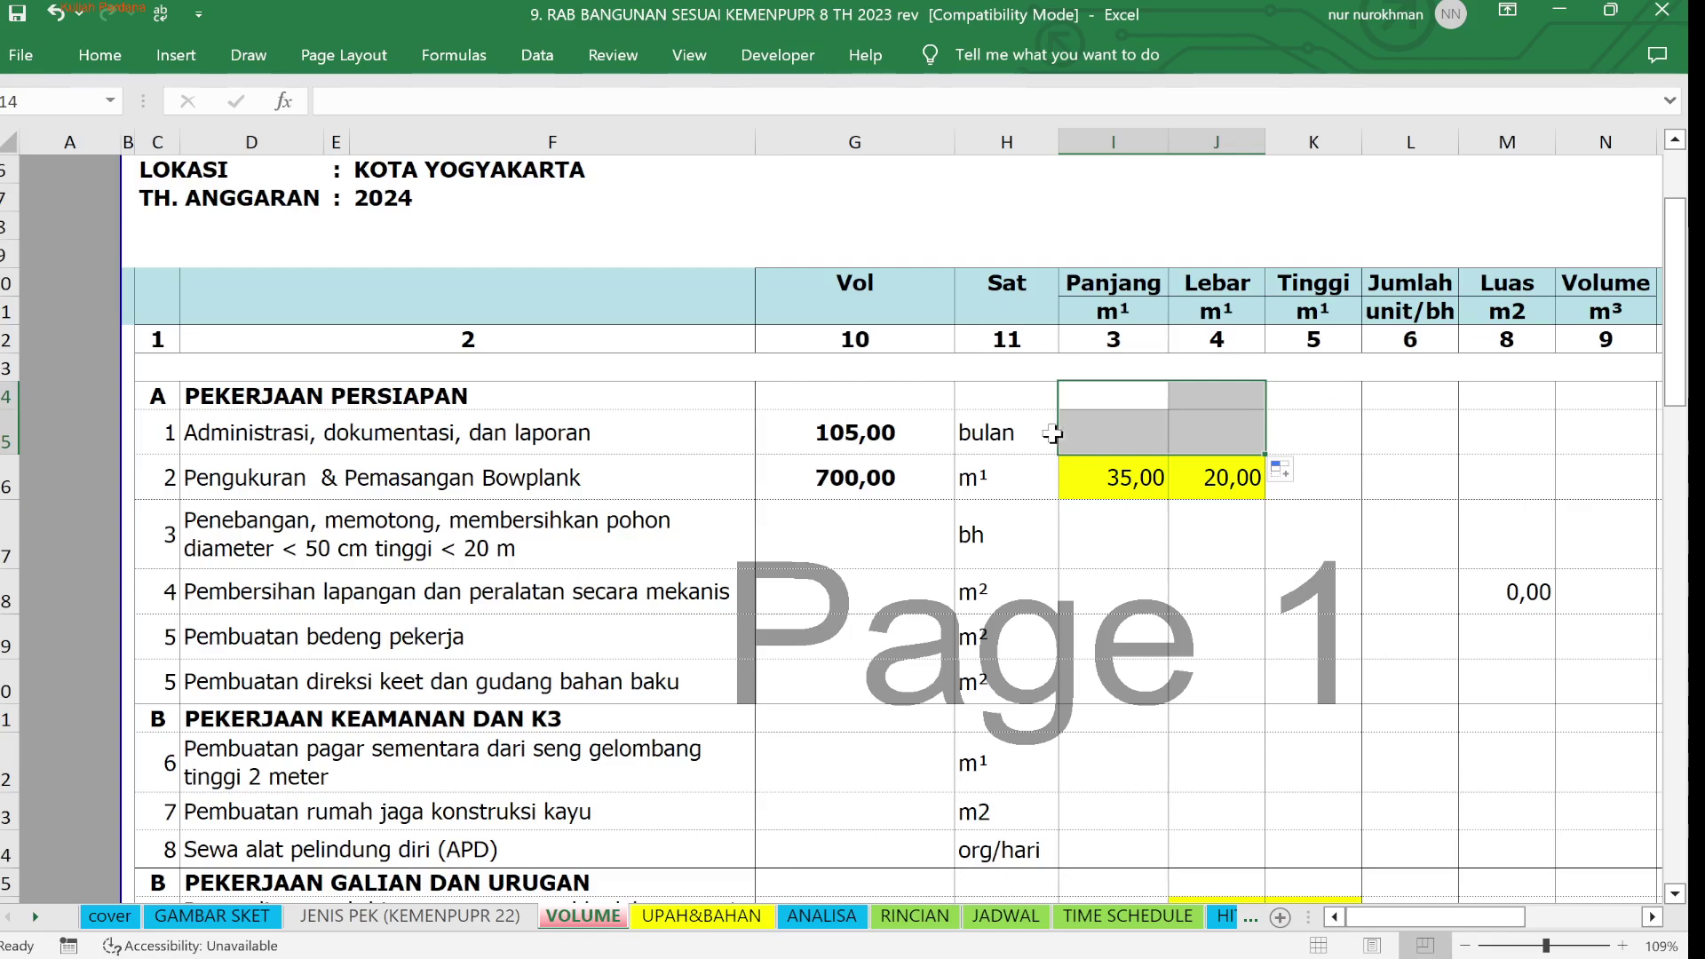
left_click(1406, 422)
Set the Vol of the Administrasi, dokumentasi, dan laporan item to 3
left_click(899, 433)
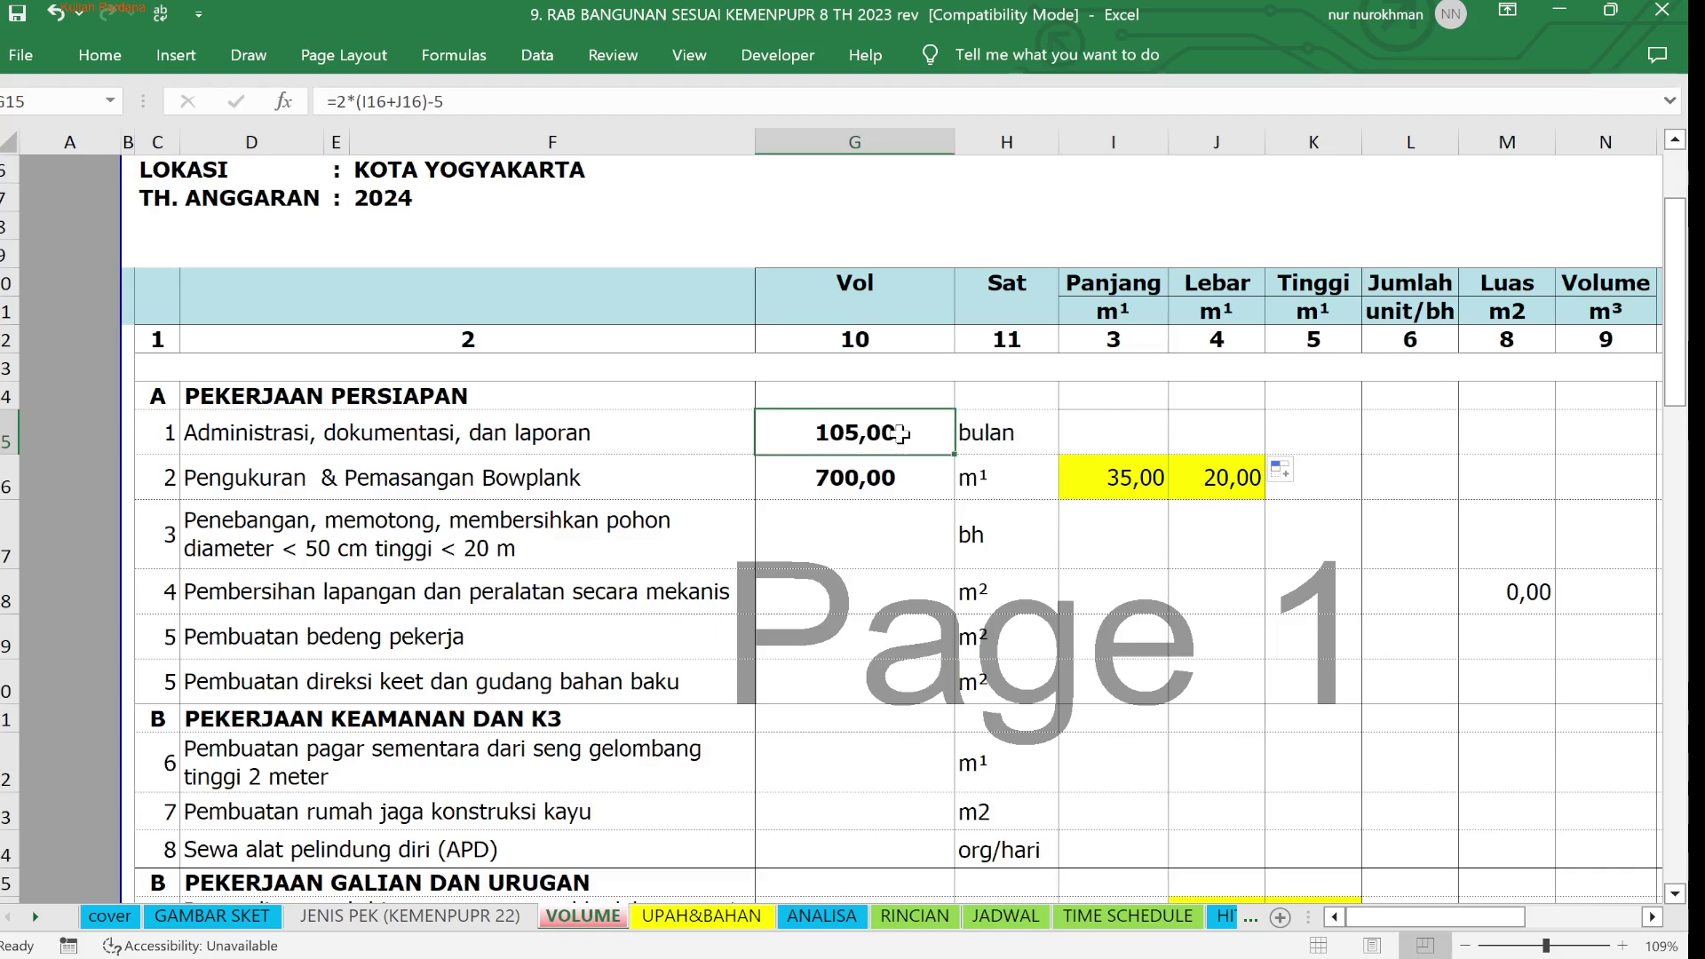
type("3")
key("Return")
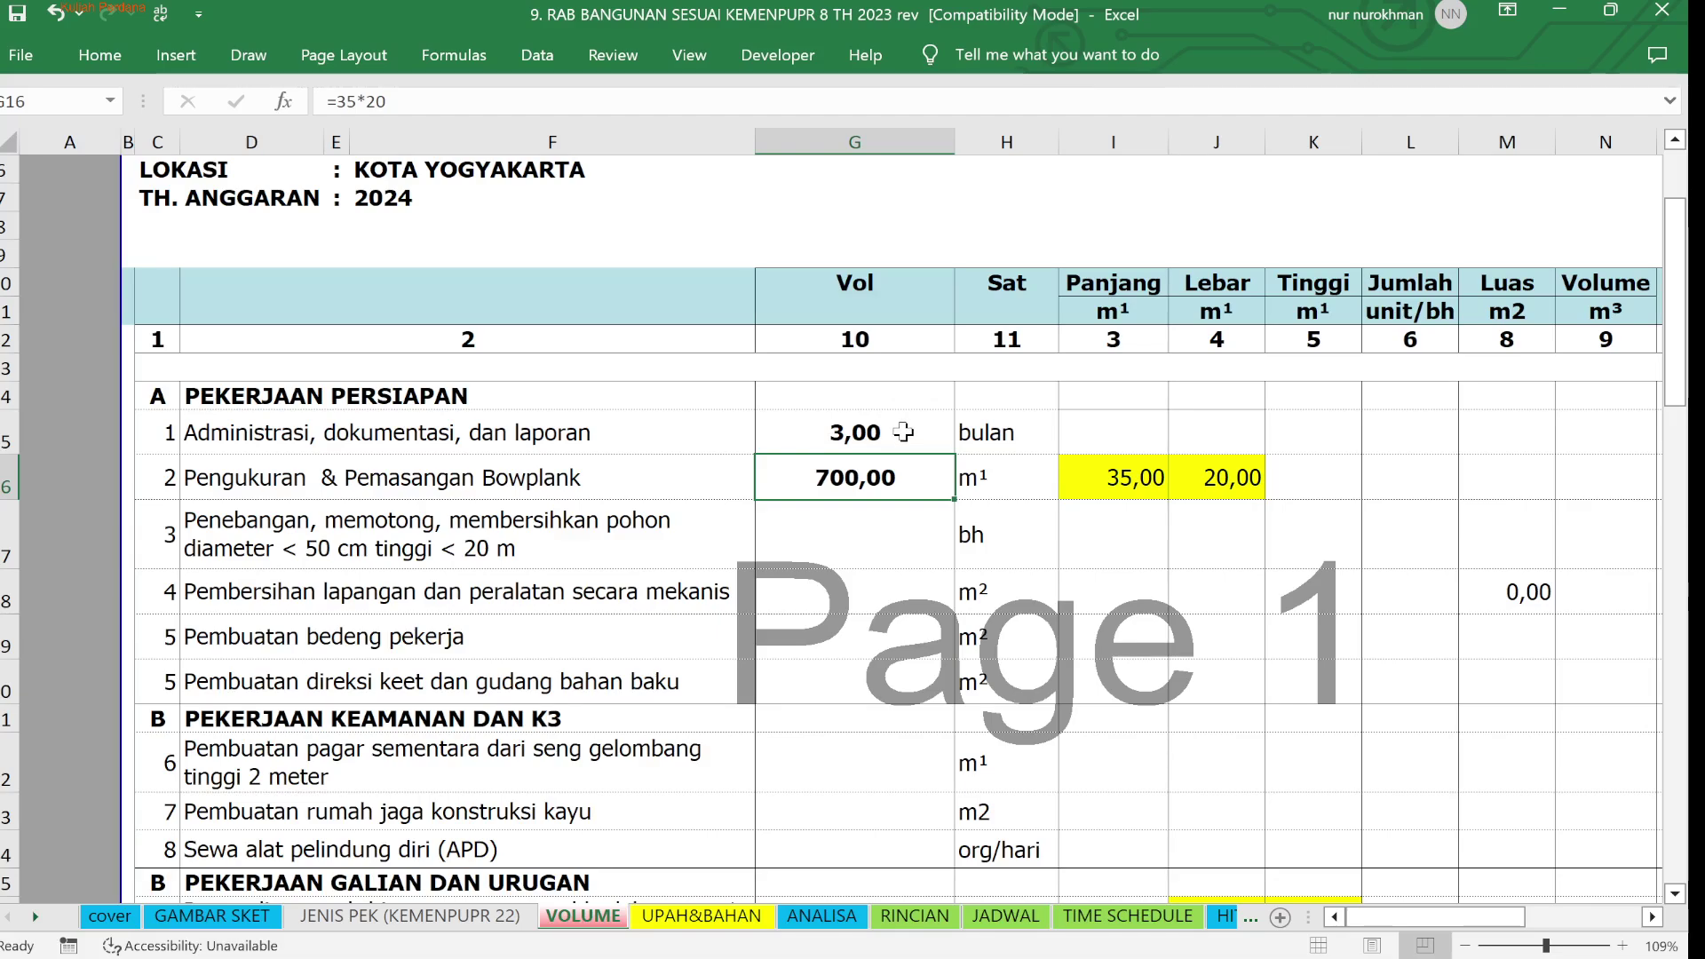
Calculate the Vol of the Administrasi, dokumentasi, dan laporan item as 75/30
left_click(904, 433)
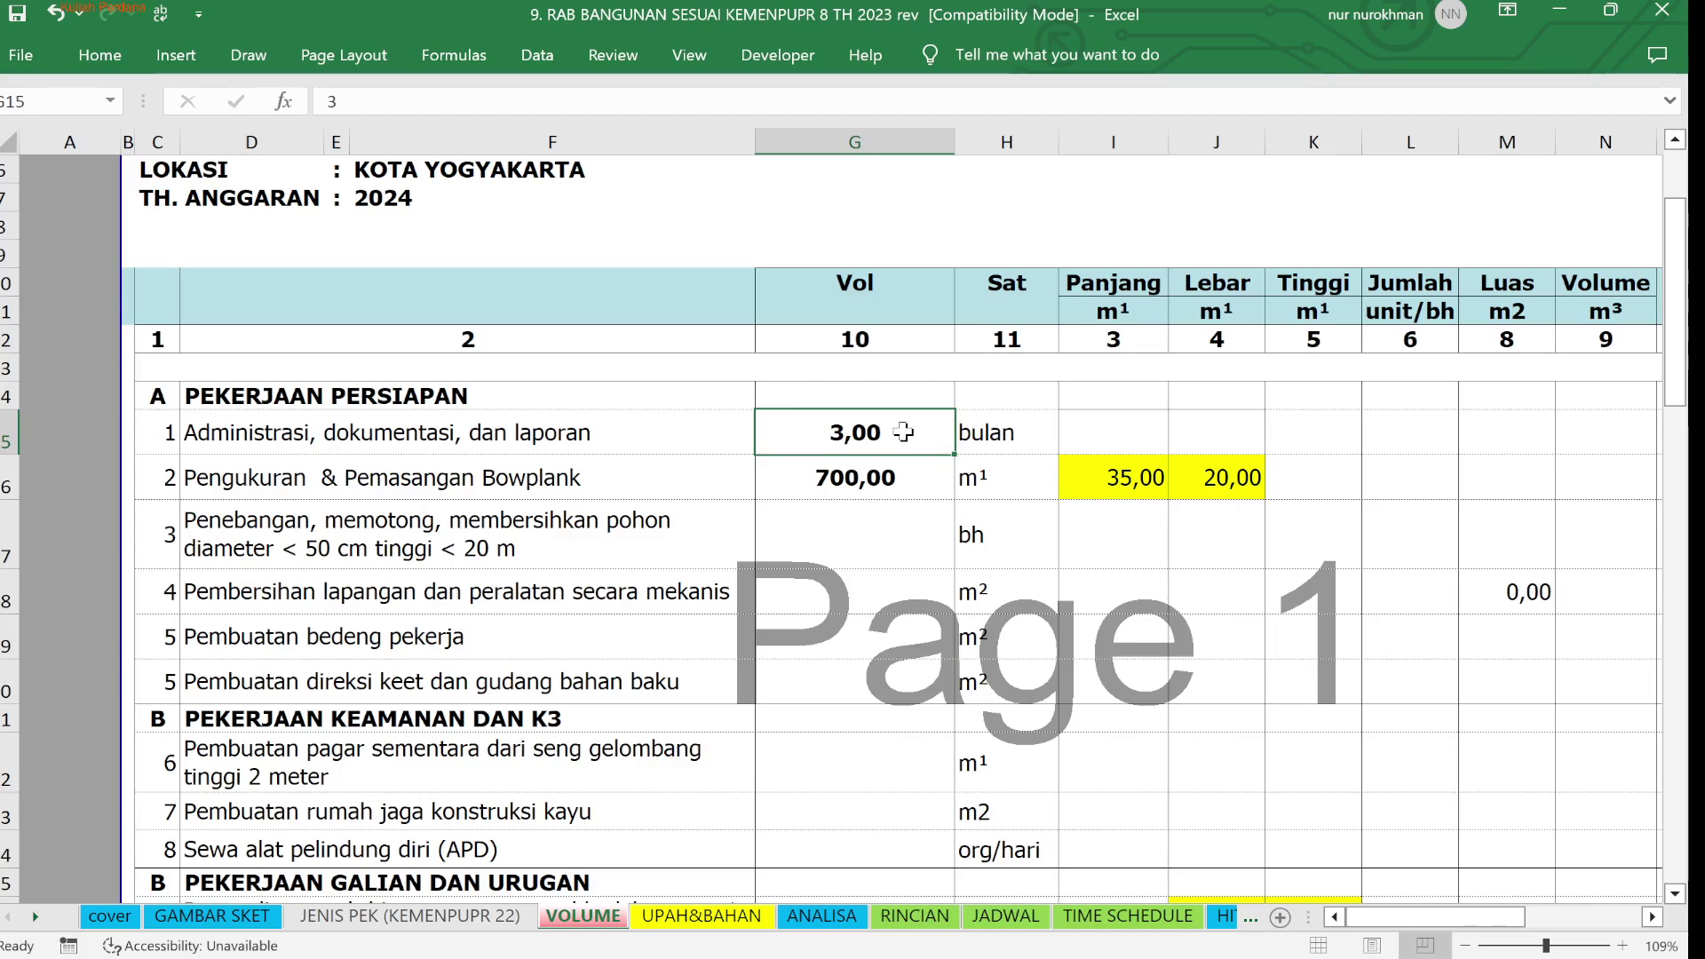
type("75")
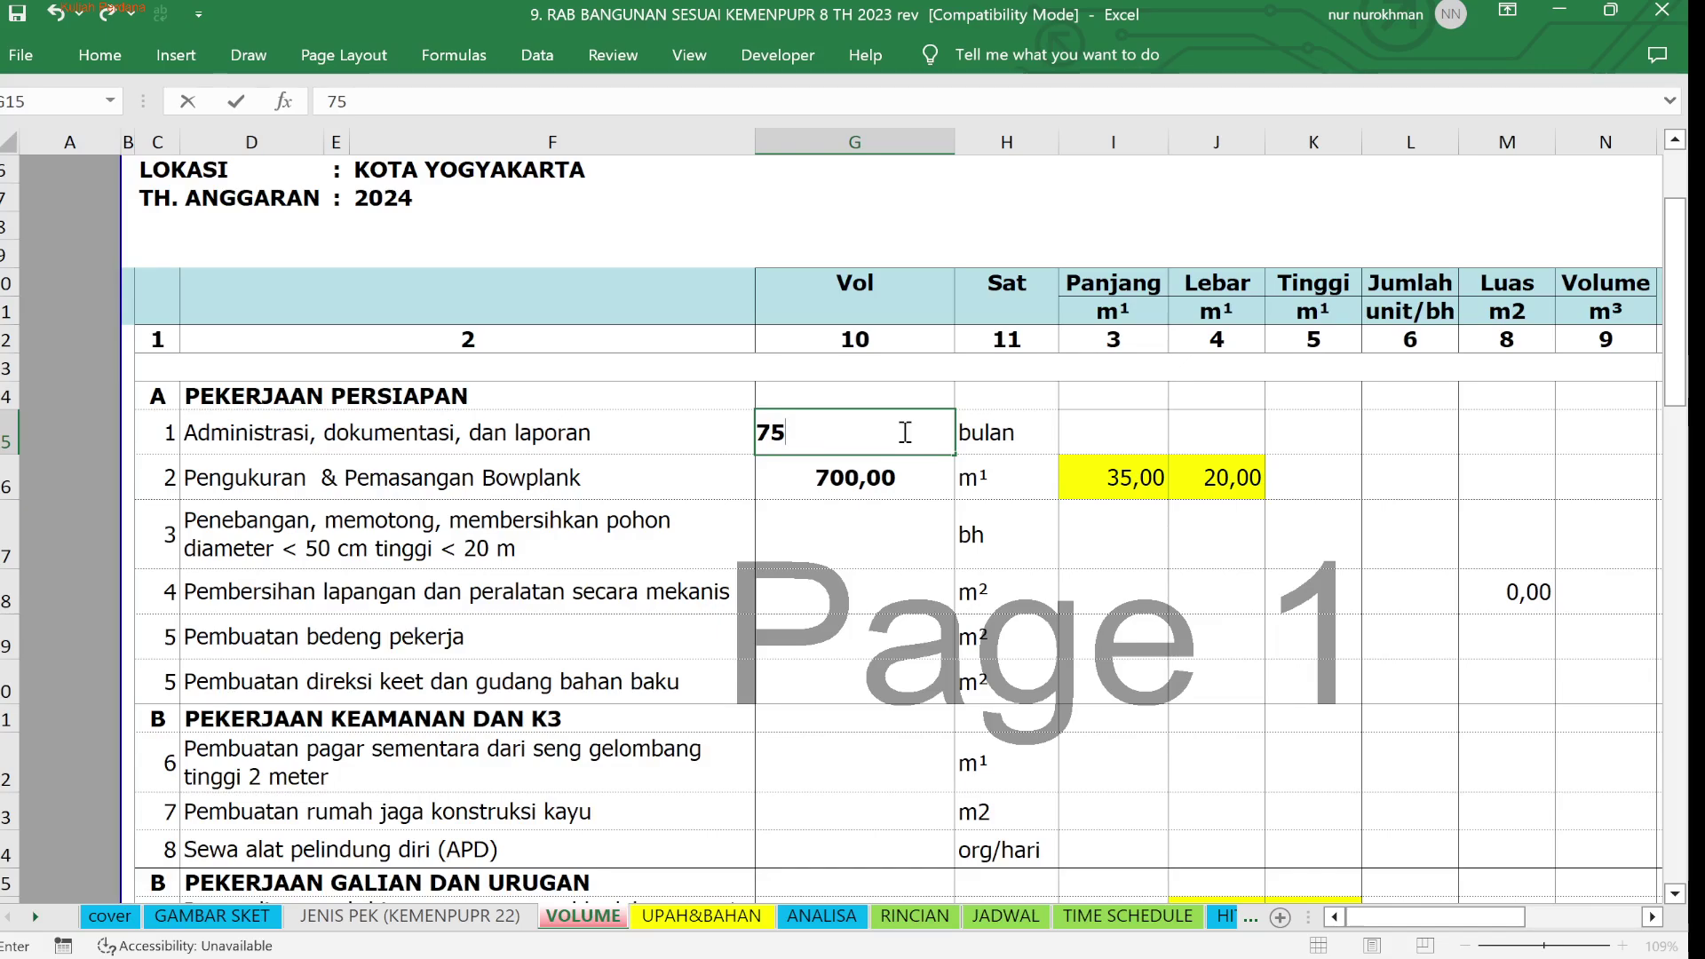
type("/3")
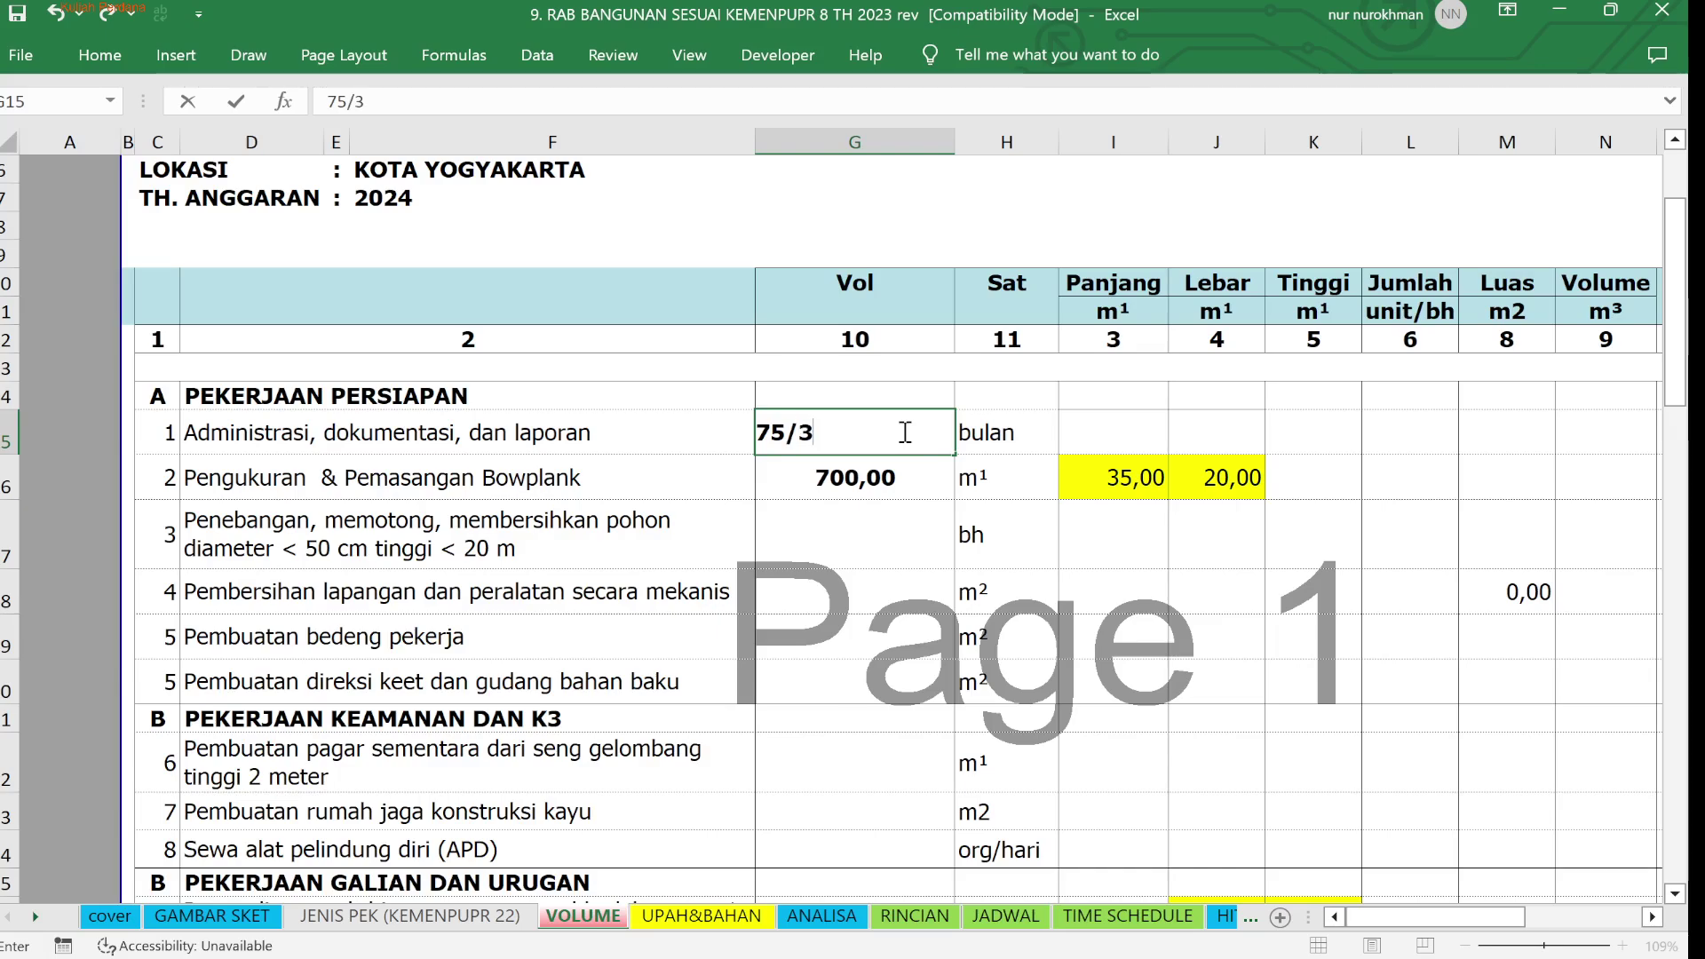
type("0")
key("Return")
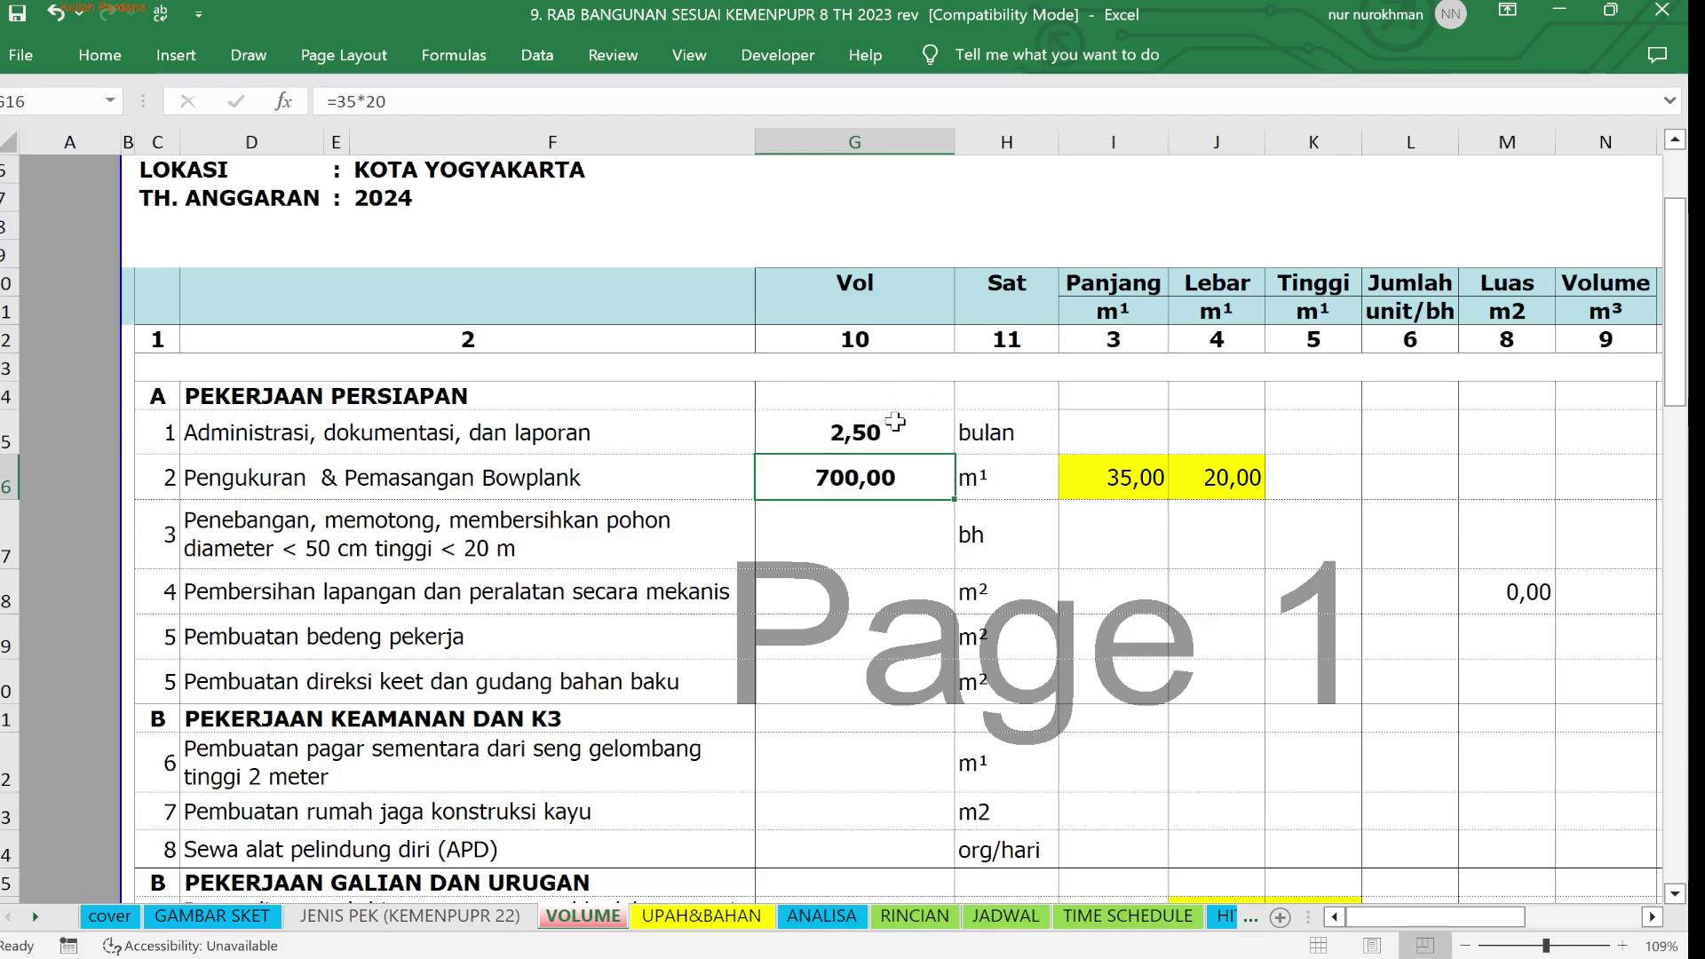
Clear the Vol formula of the Pengukuran & Pemasangan Bowplank item
left_click(868, 524)
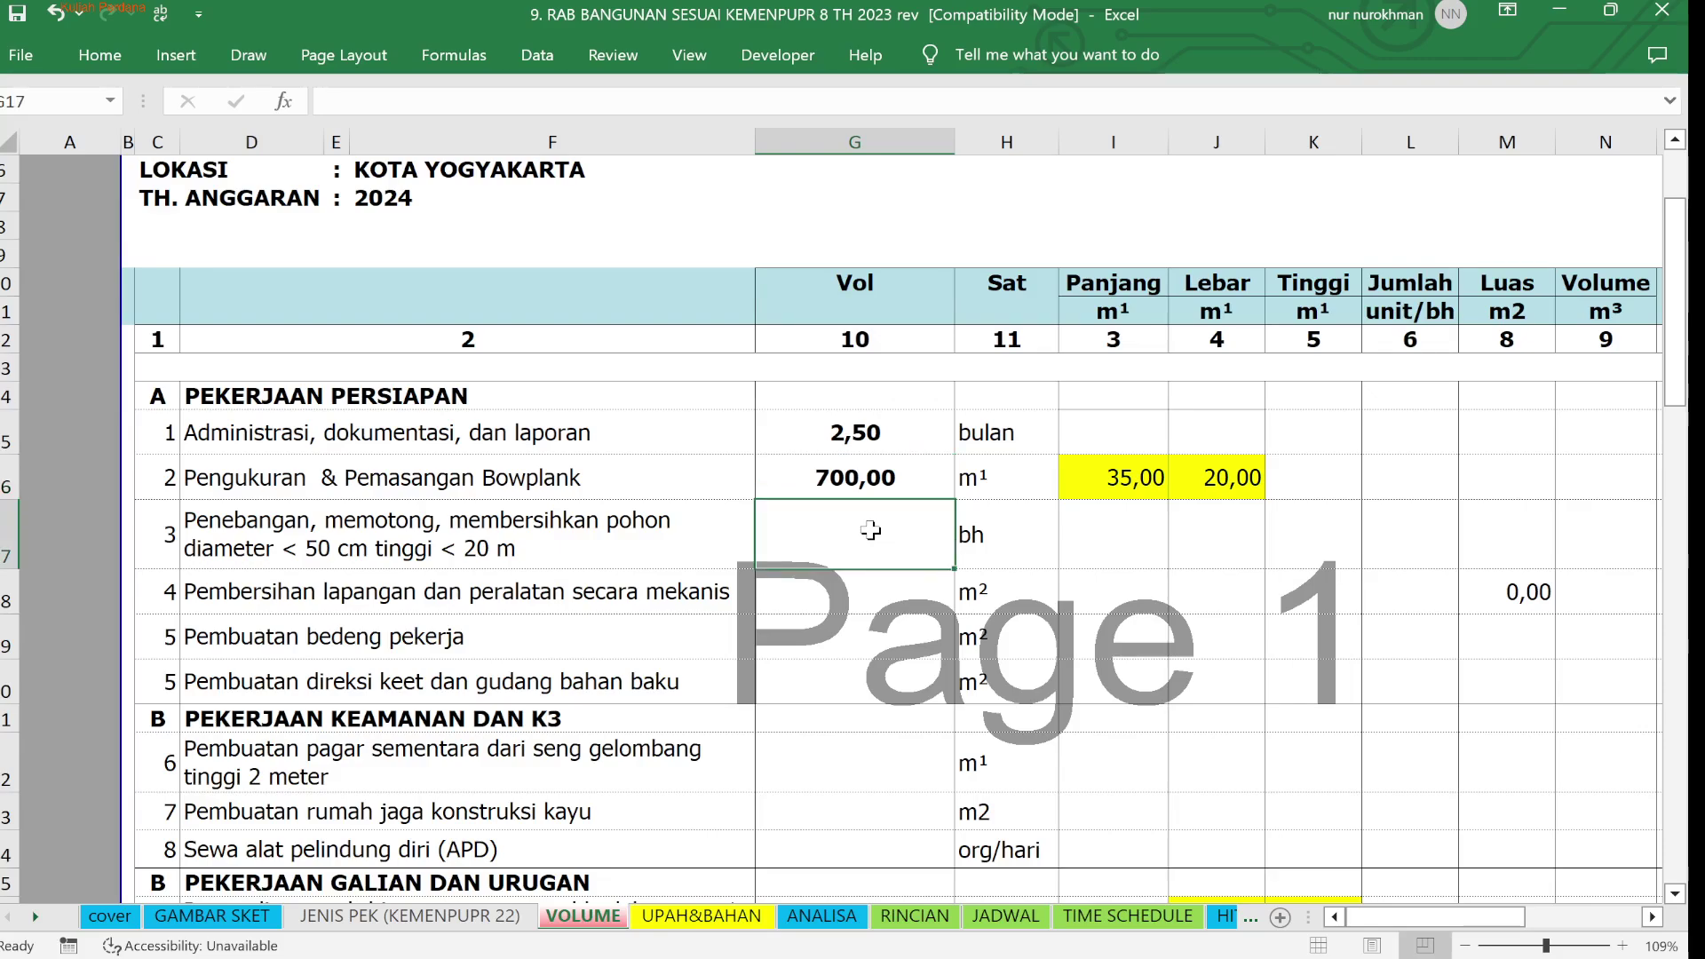
key("Up")
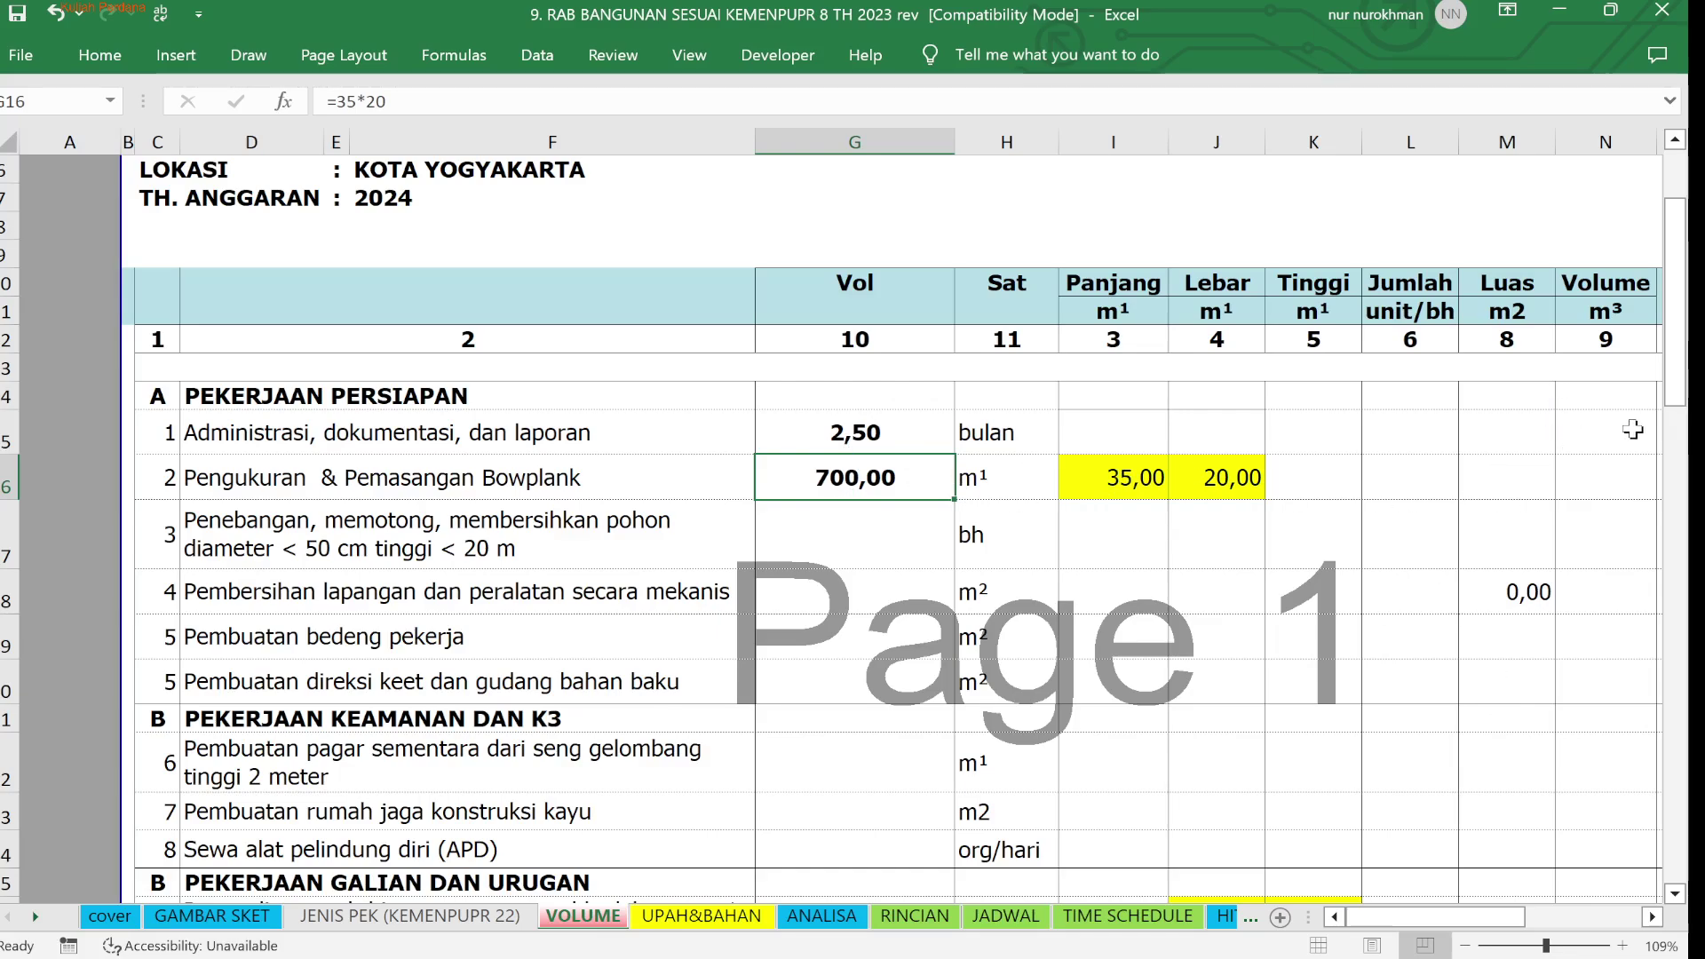
left_click(1484, 478)
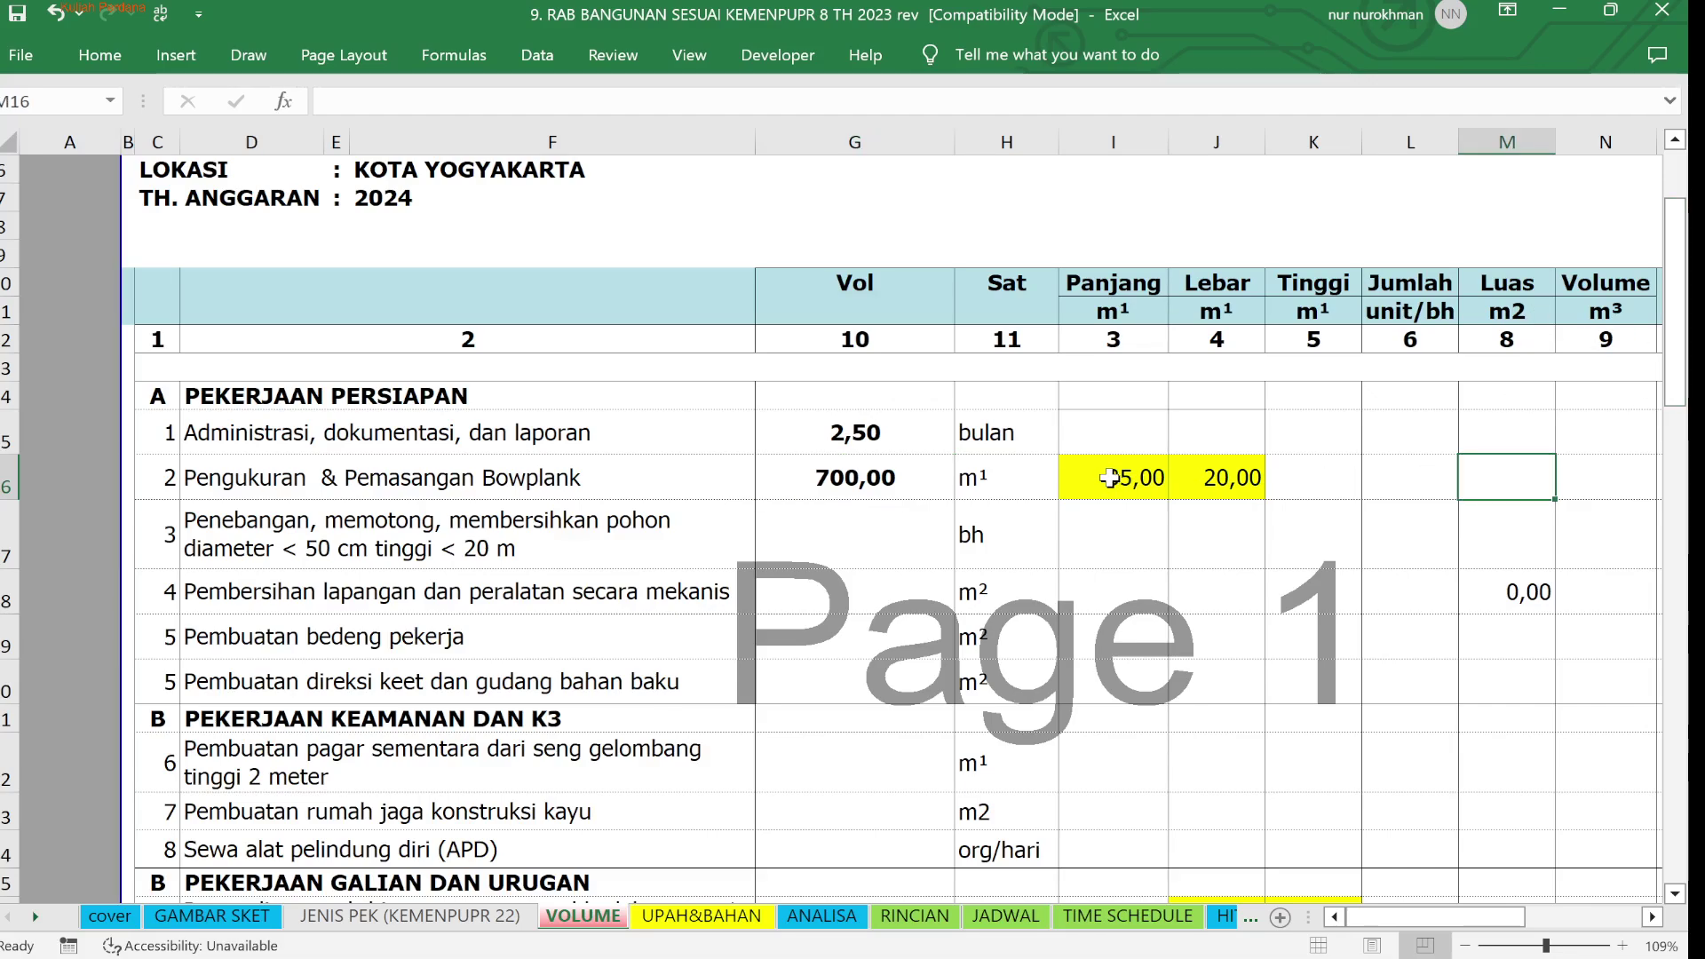
left_click(855, 473)
key("Delete")
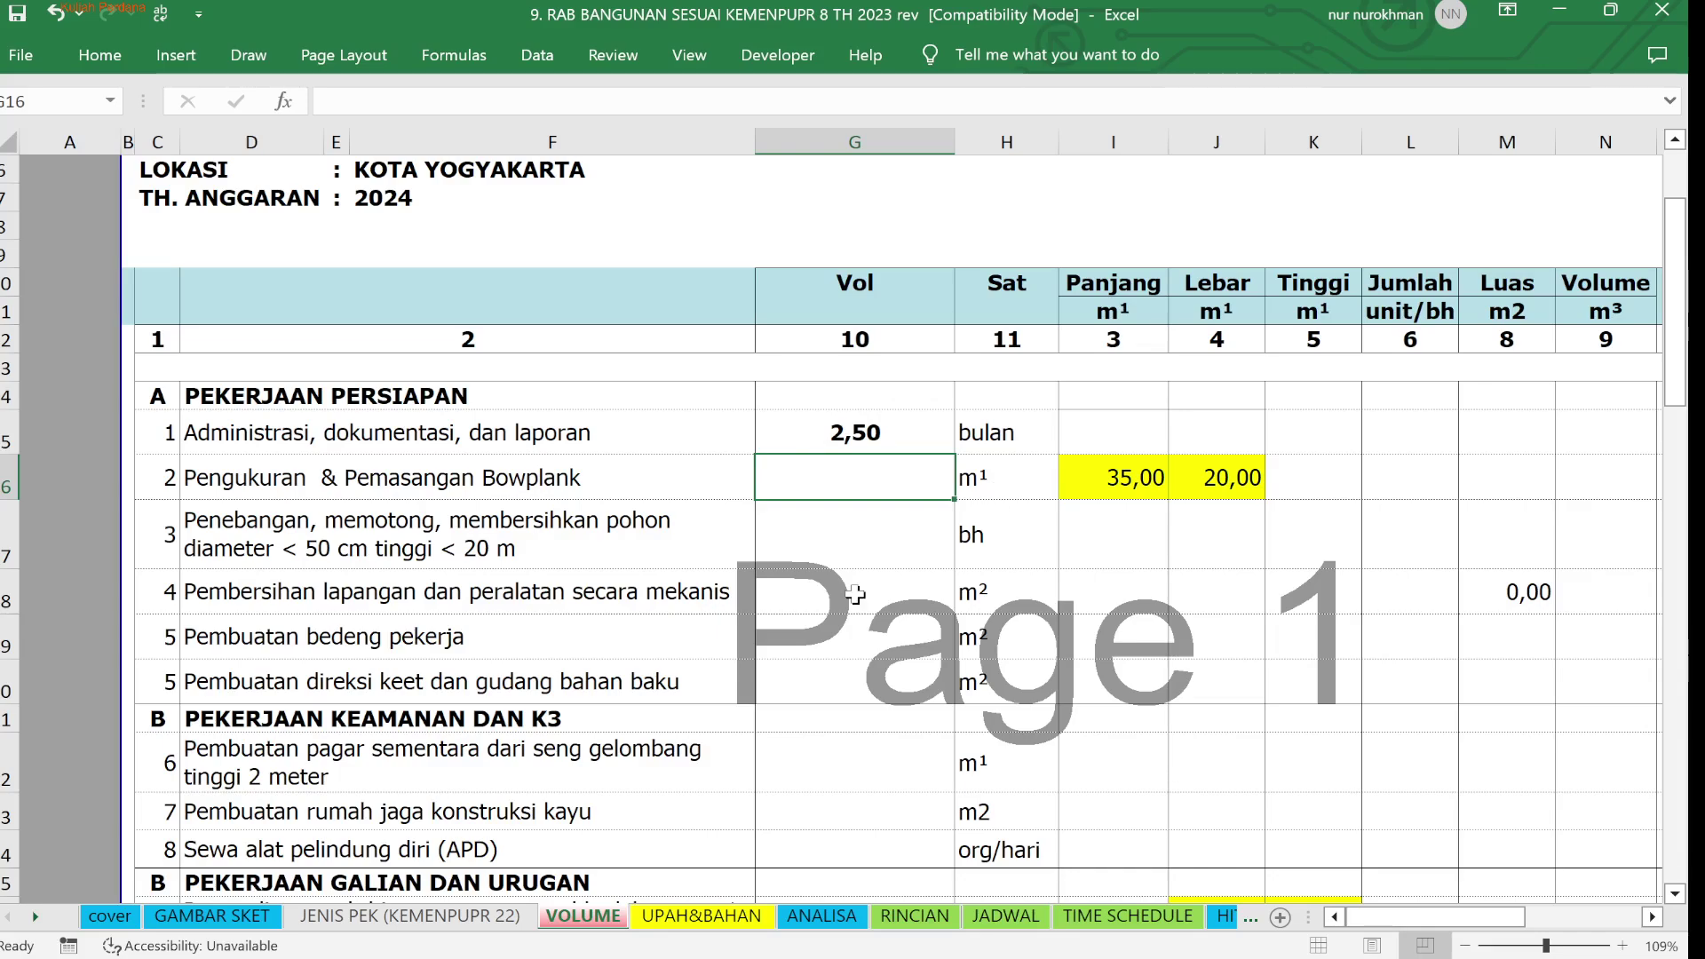
Look up the unit of item 1.1.5.5 Pengukuran dan pemasangan bouwplank in the JENIS PEK (KEMENPUPR 22) sheet
left_click(449, 916)
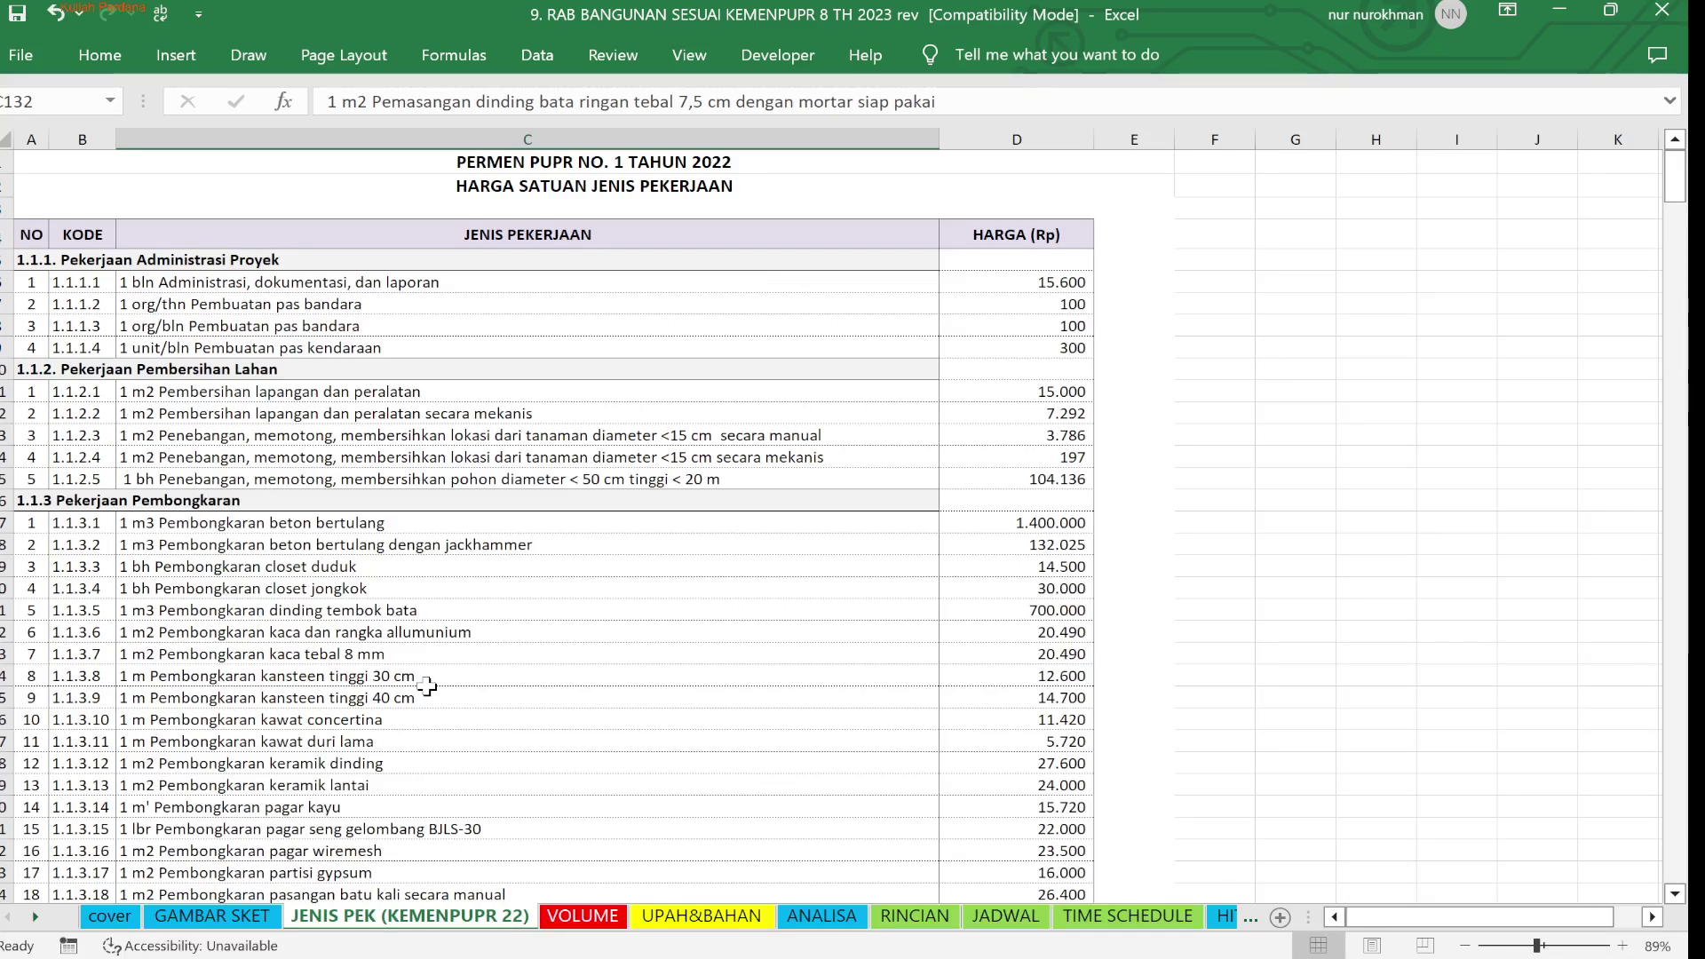
scroll(547, 528, "down", 12)
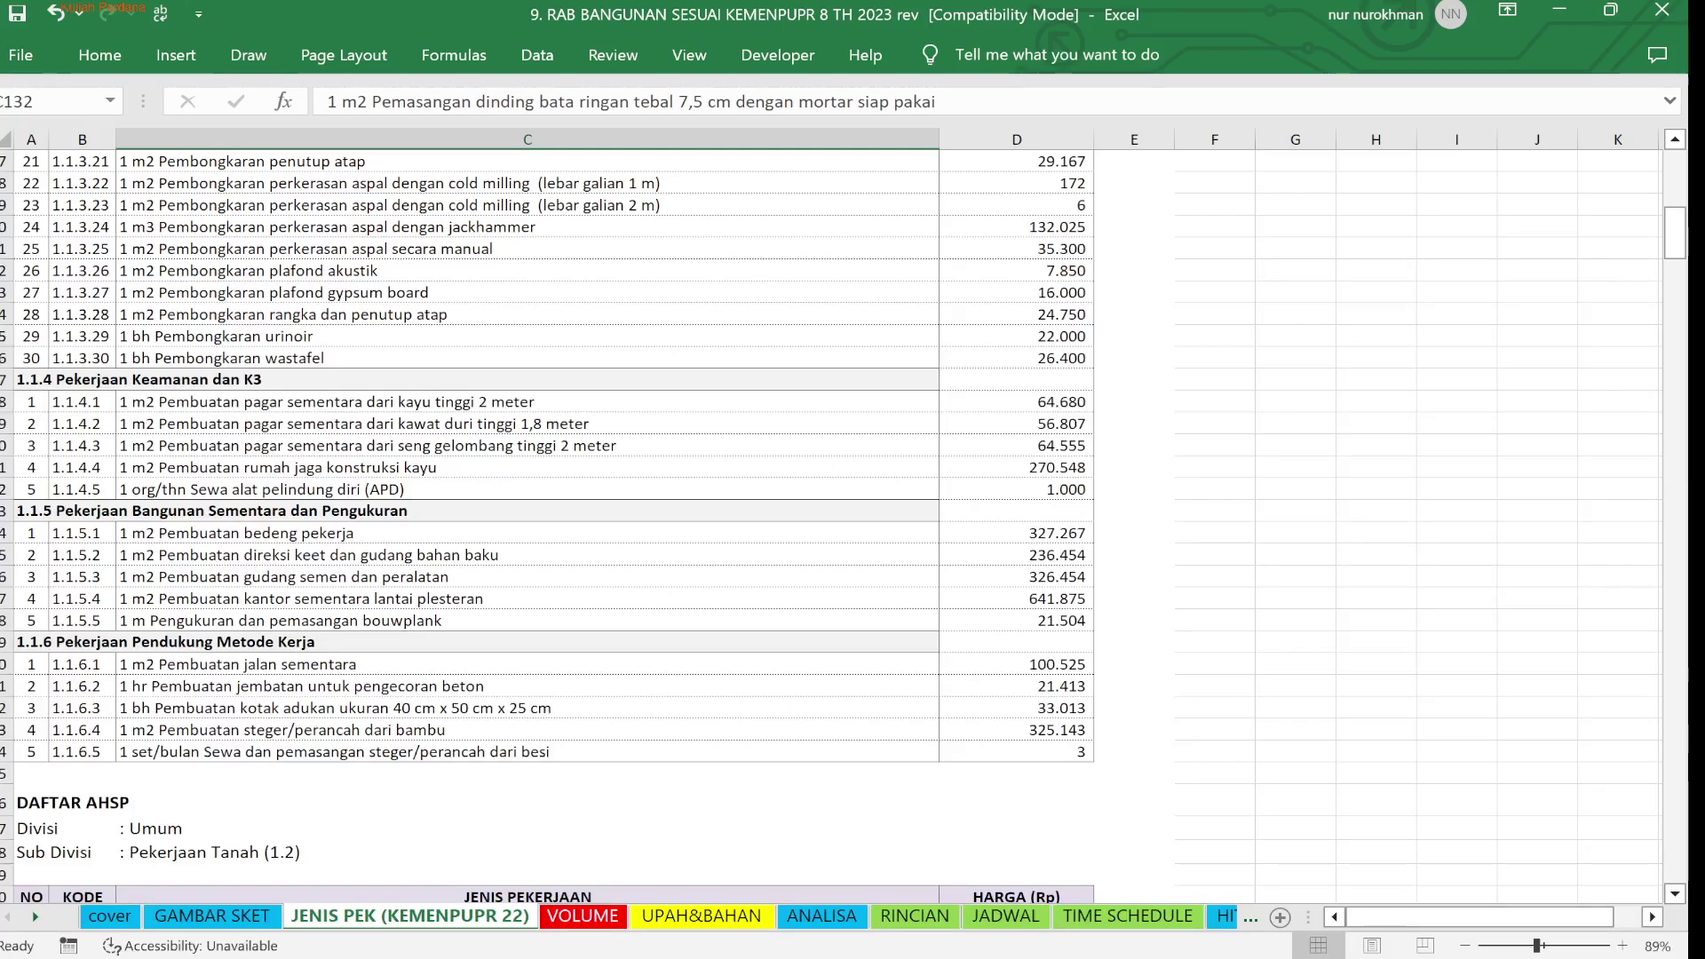
left_click(356, 576)
scroll(355, 577, "up", 1)
scroll(201, 710, "up", 1)
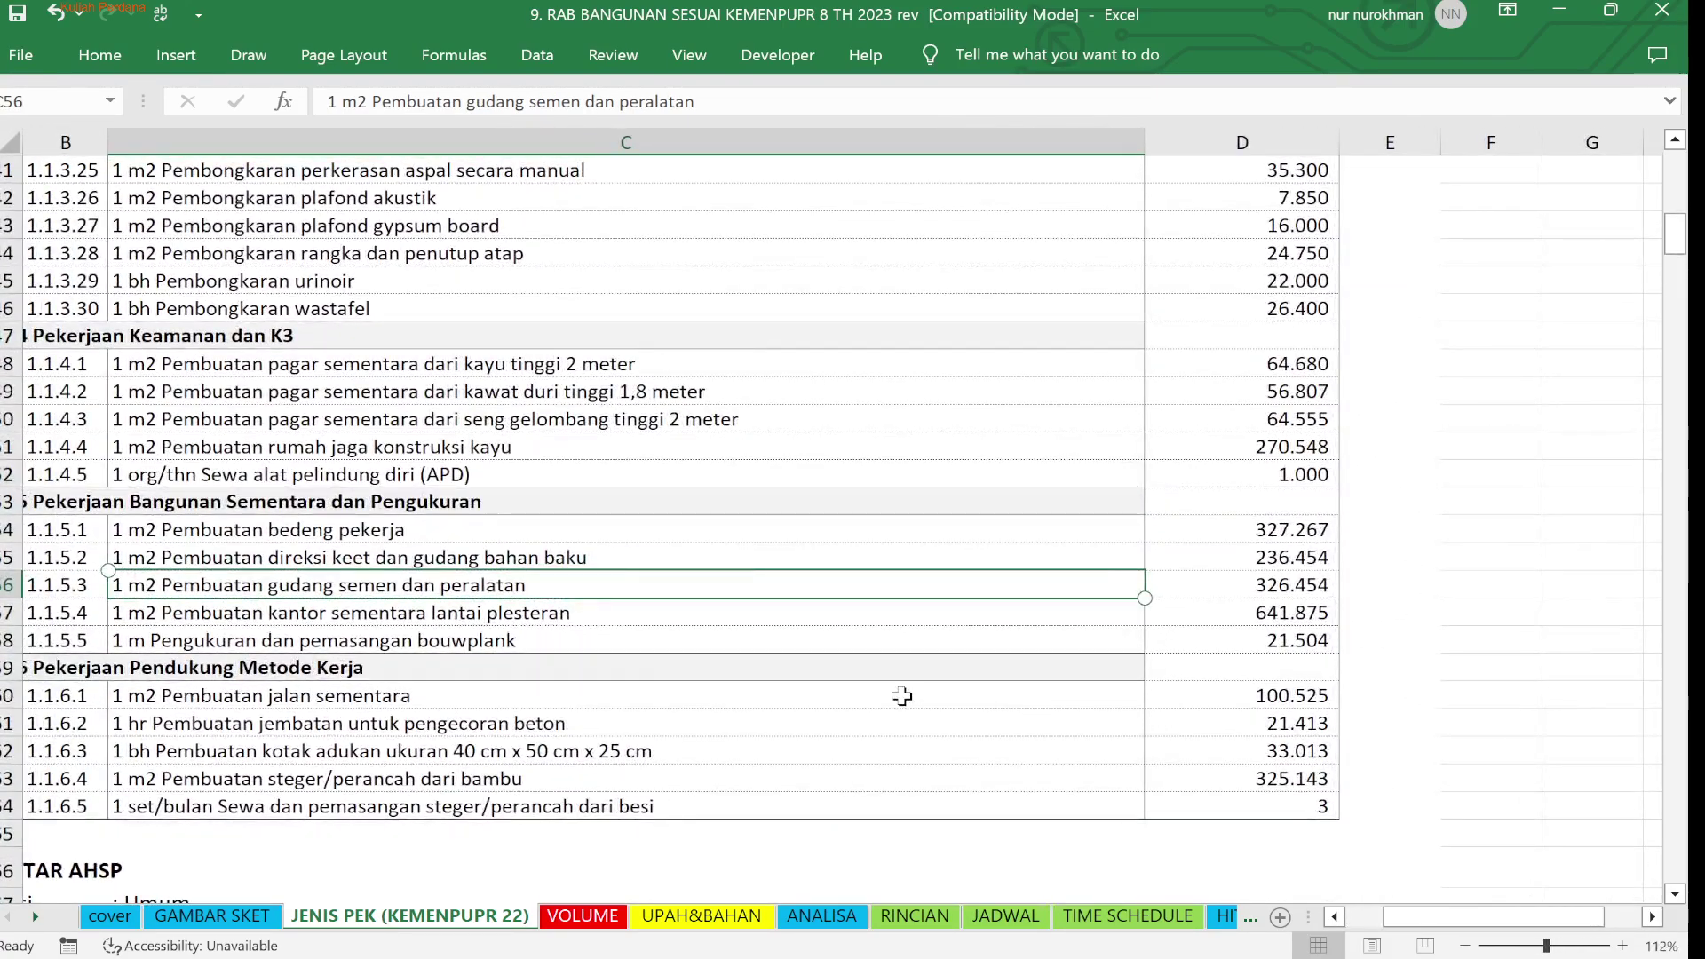
left_click(133, 640)
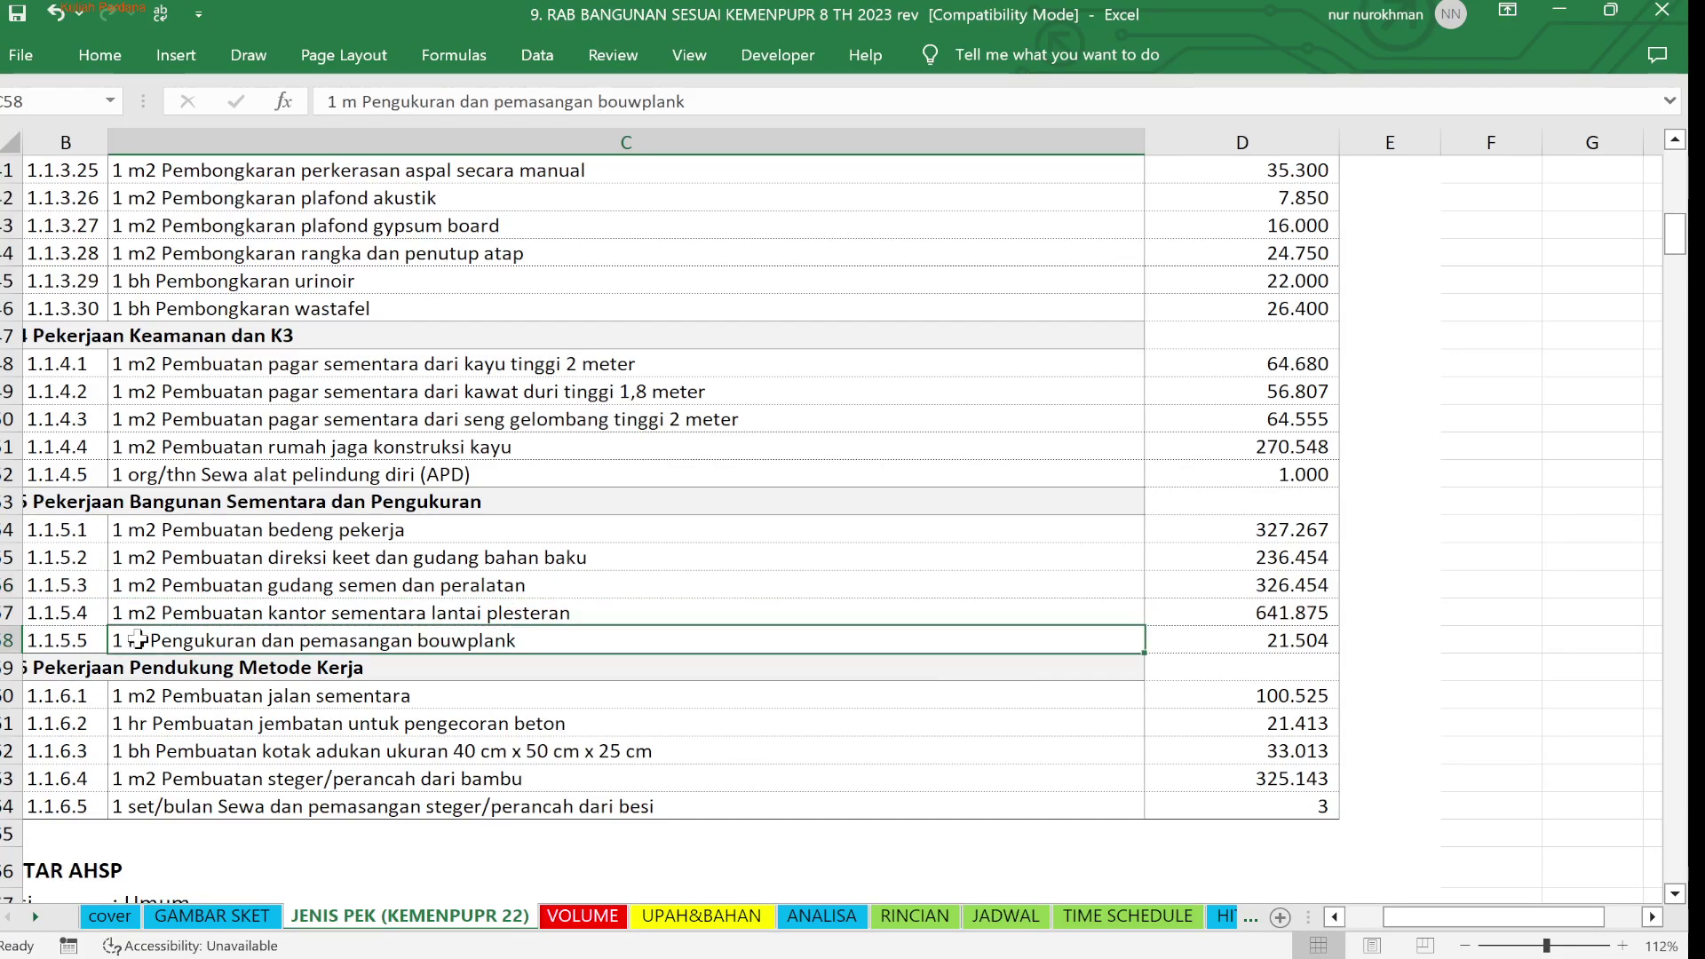
Examine the Panjang, Lebar, Volume and Vol cells of the Pengukuran & Pemasangan Bowplank item in the VOLUME sheet
left_click(584, 916)
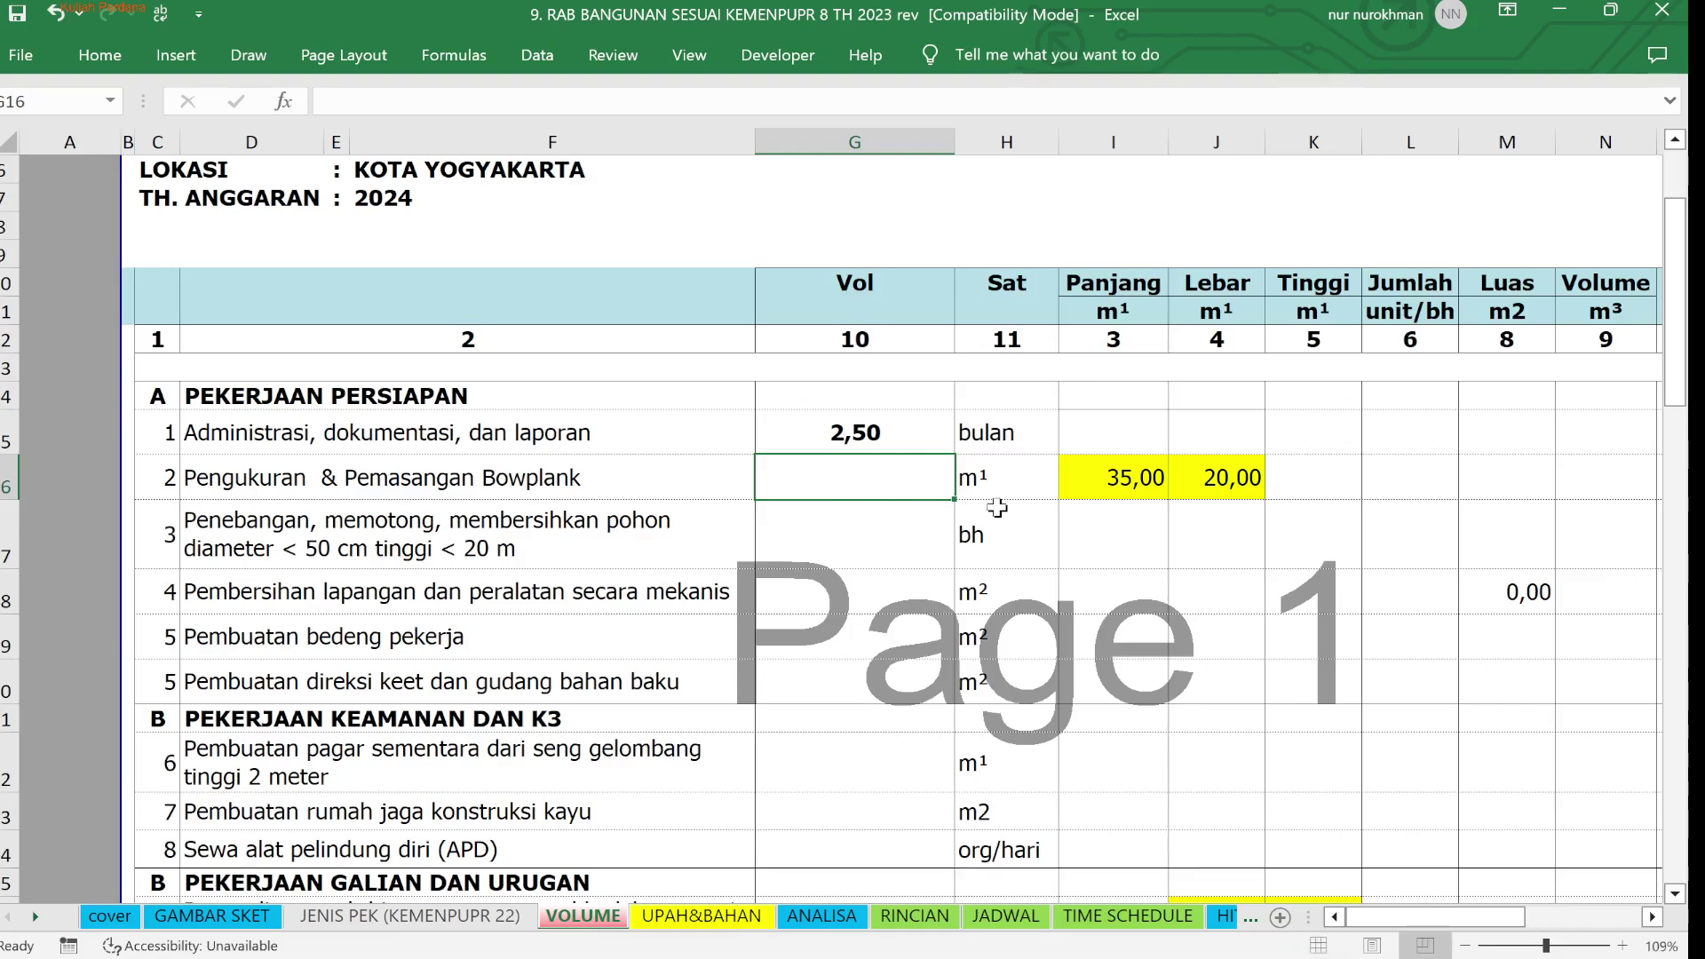
left_click(1148, 484)
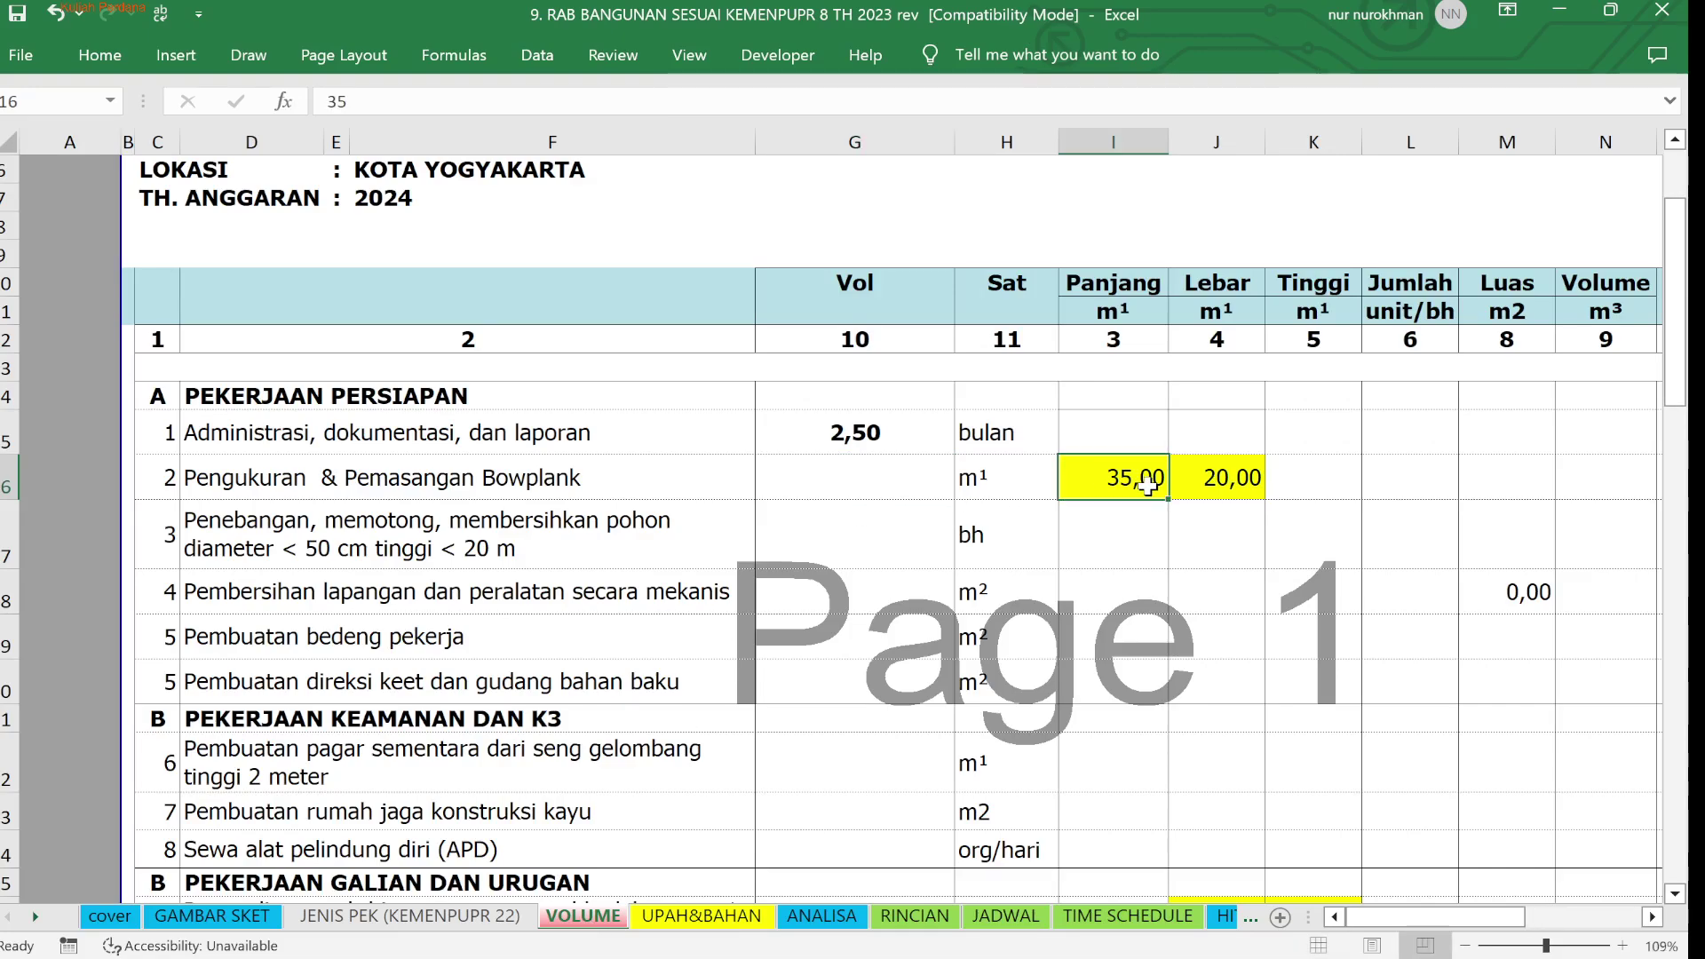
left_click(1227, 483)
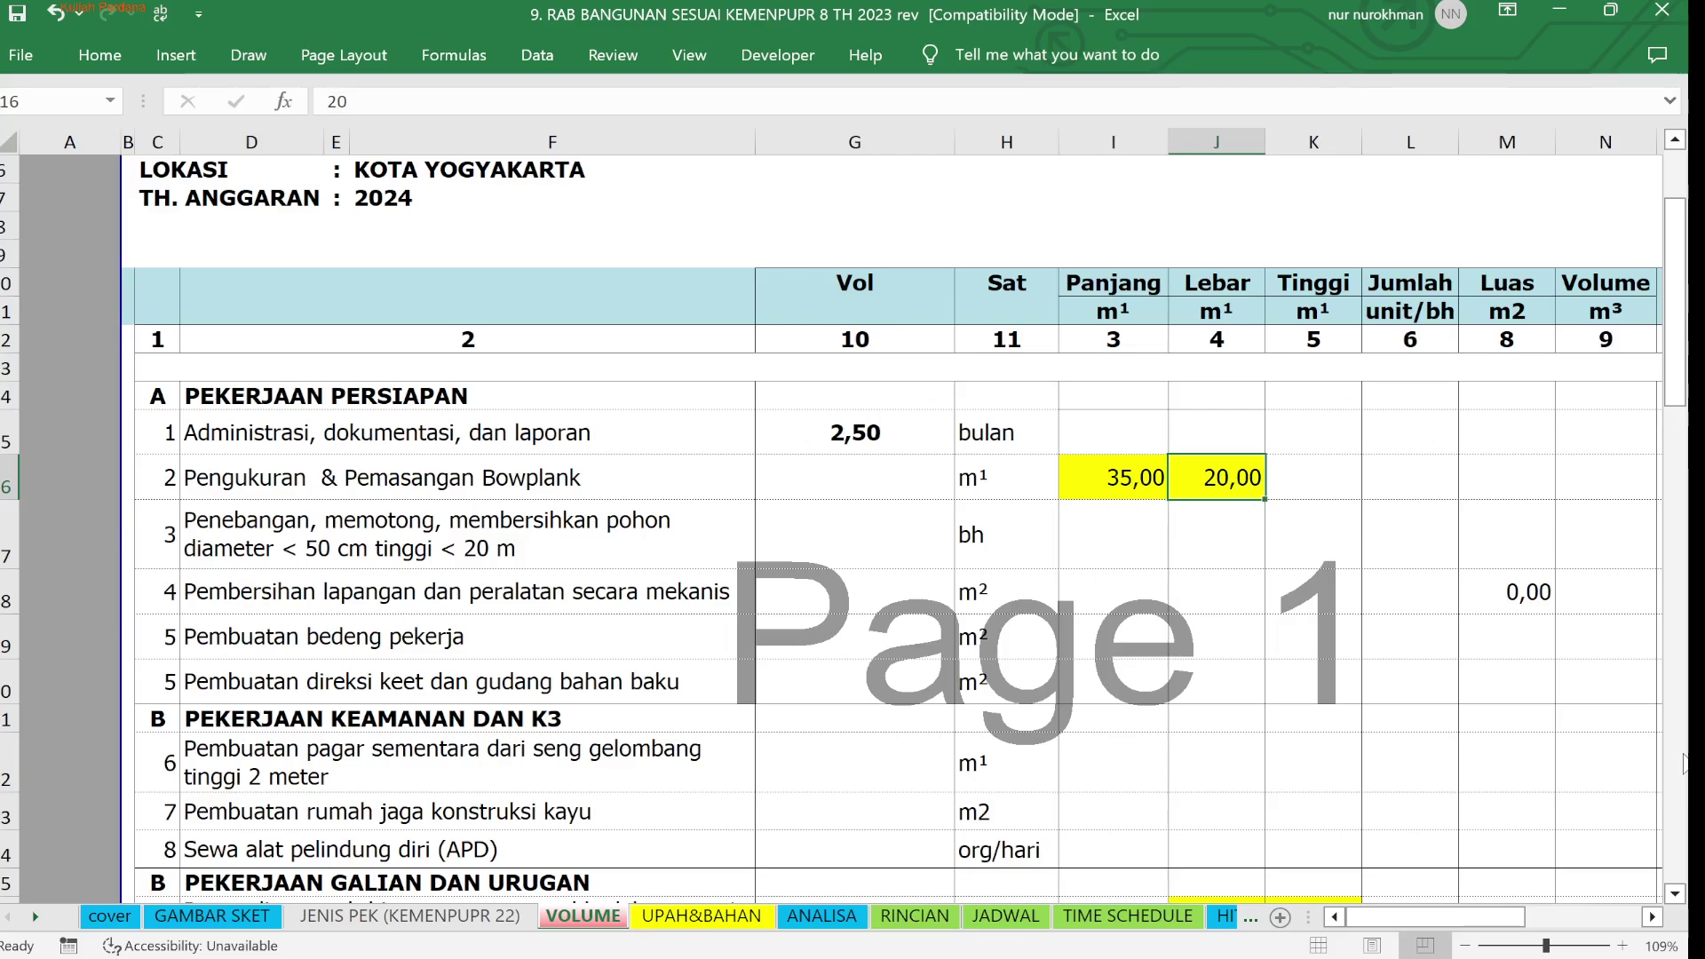
left_click(1654, 919)
left_click(1654, 918)
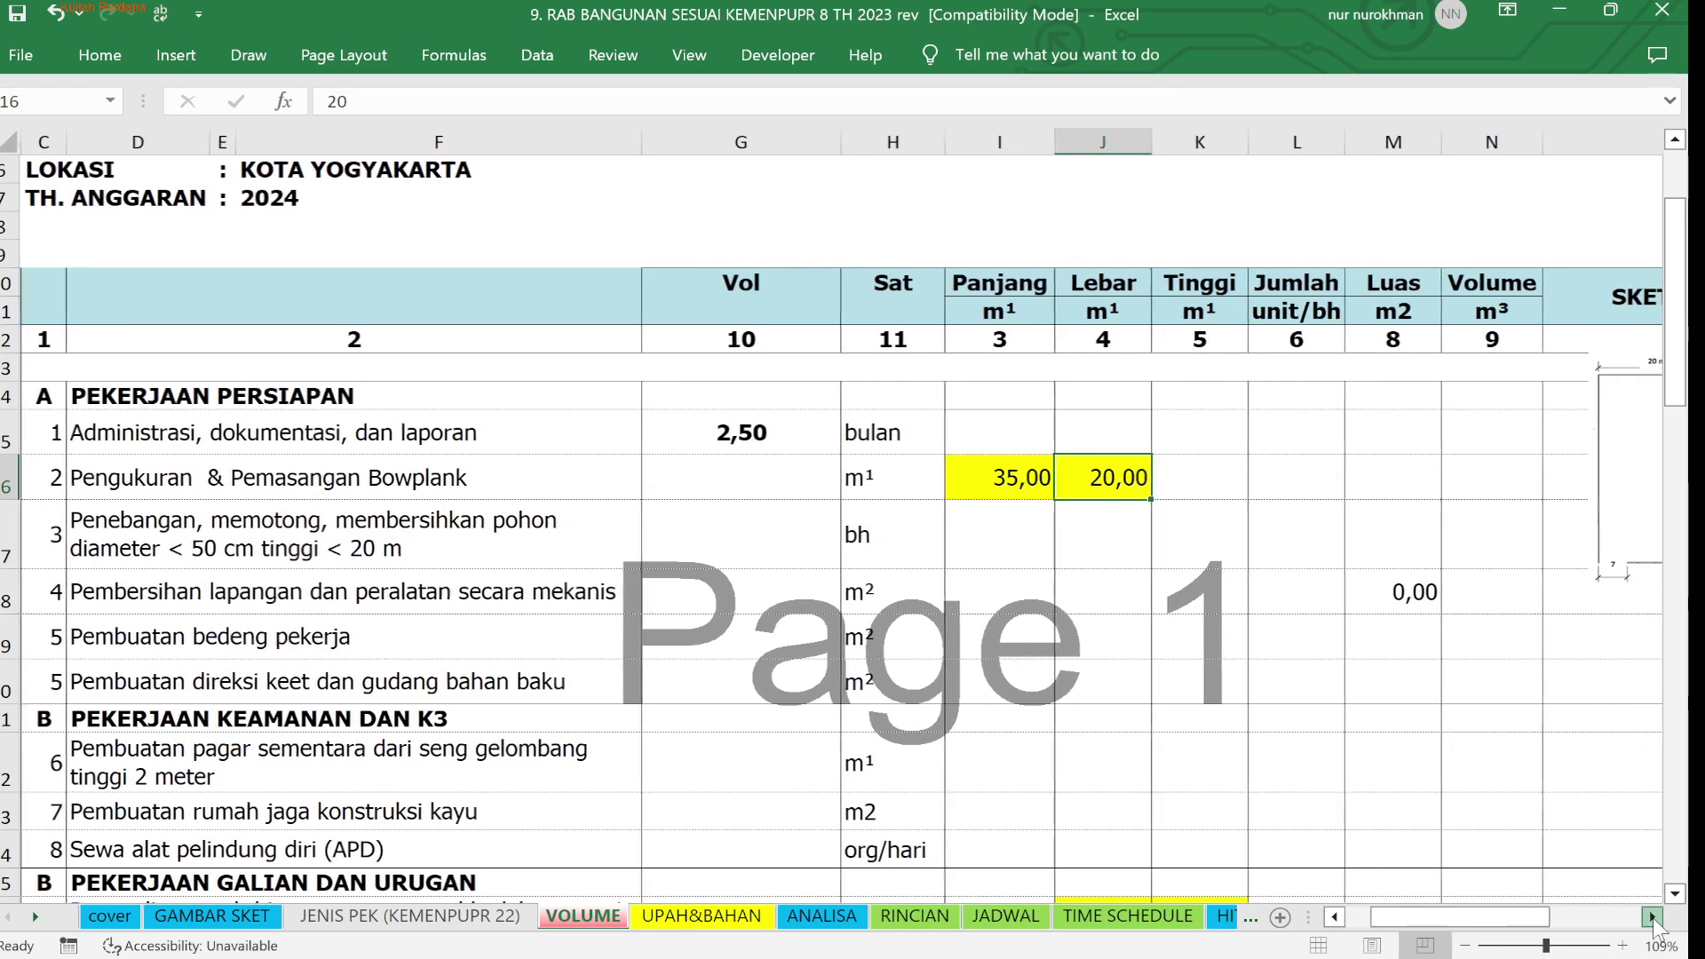
left_click(1387, 494)
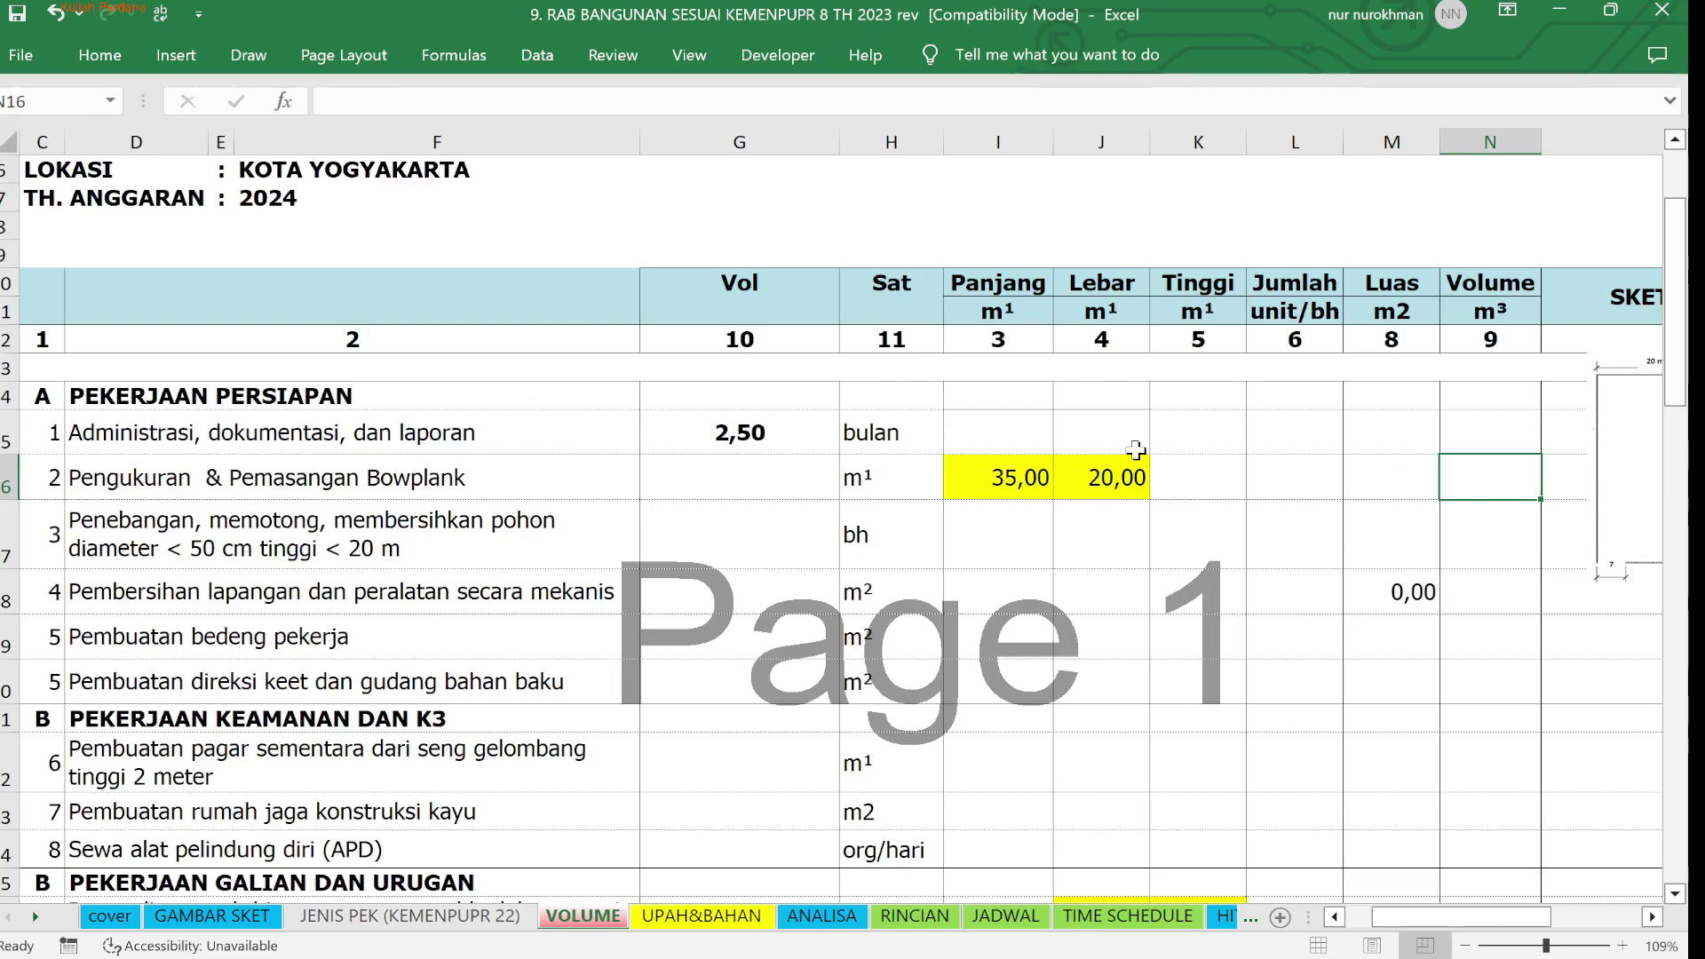
left_click(774, 486)
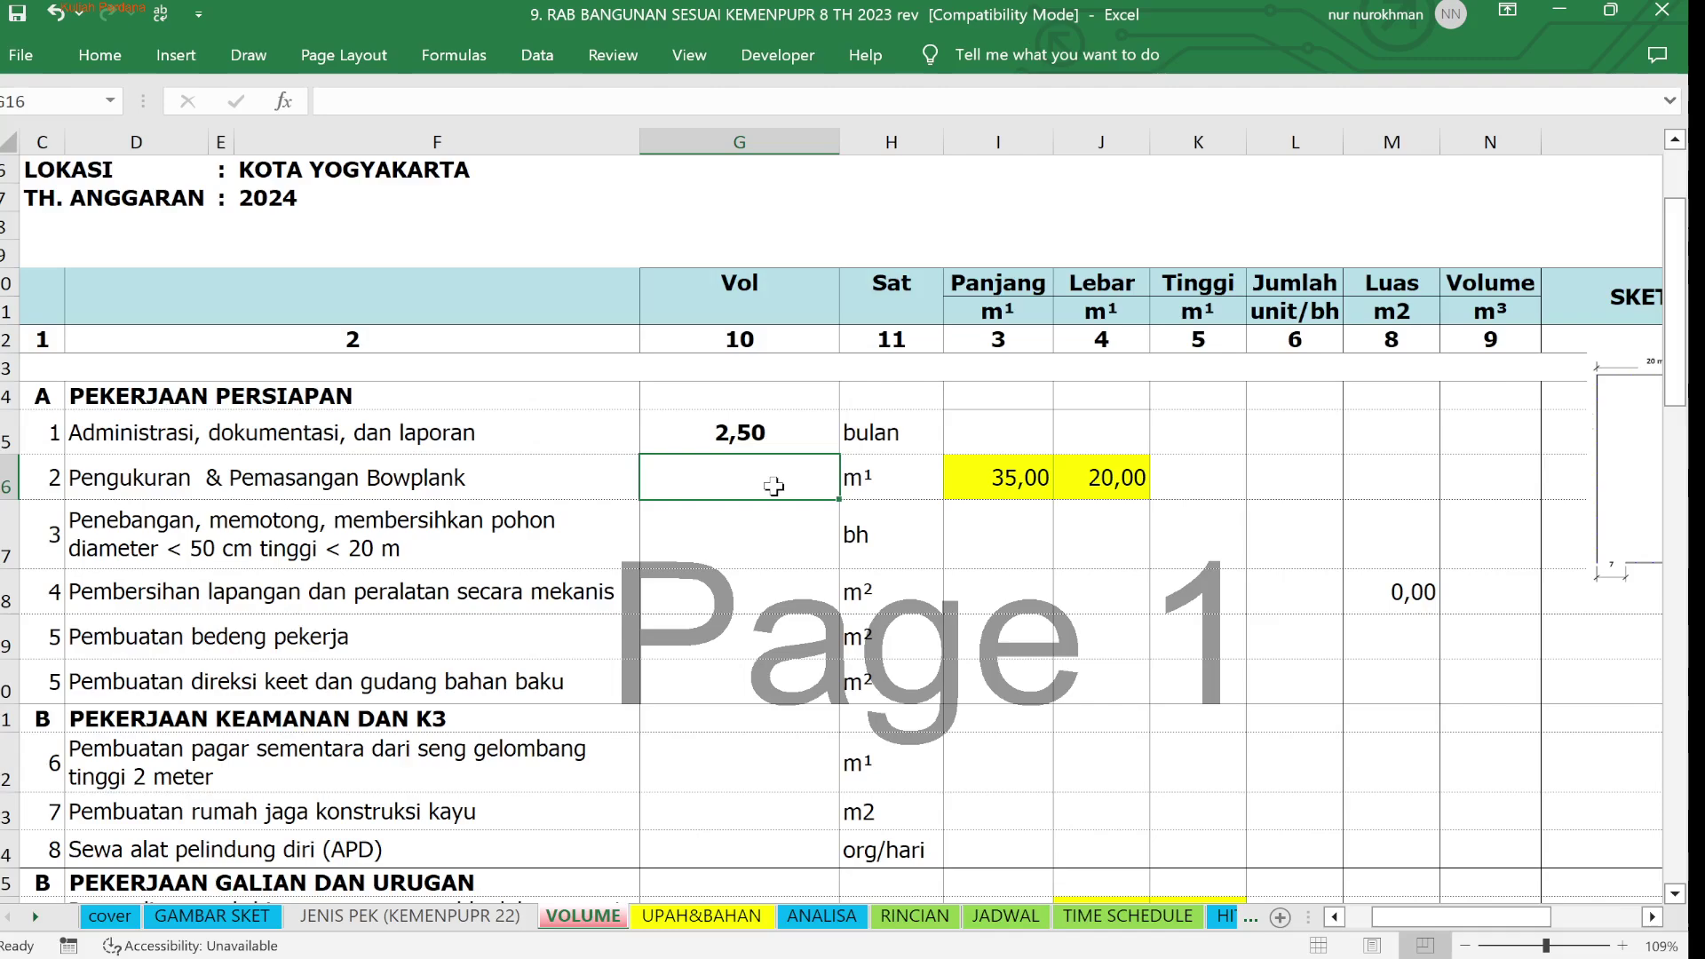
Enter the formula =(I16+J16)*2 in the Volume column of the Pengukuran & Pemasangan Bowplank item and check that column's unit
left_click(1466, 481)
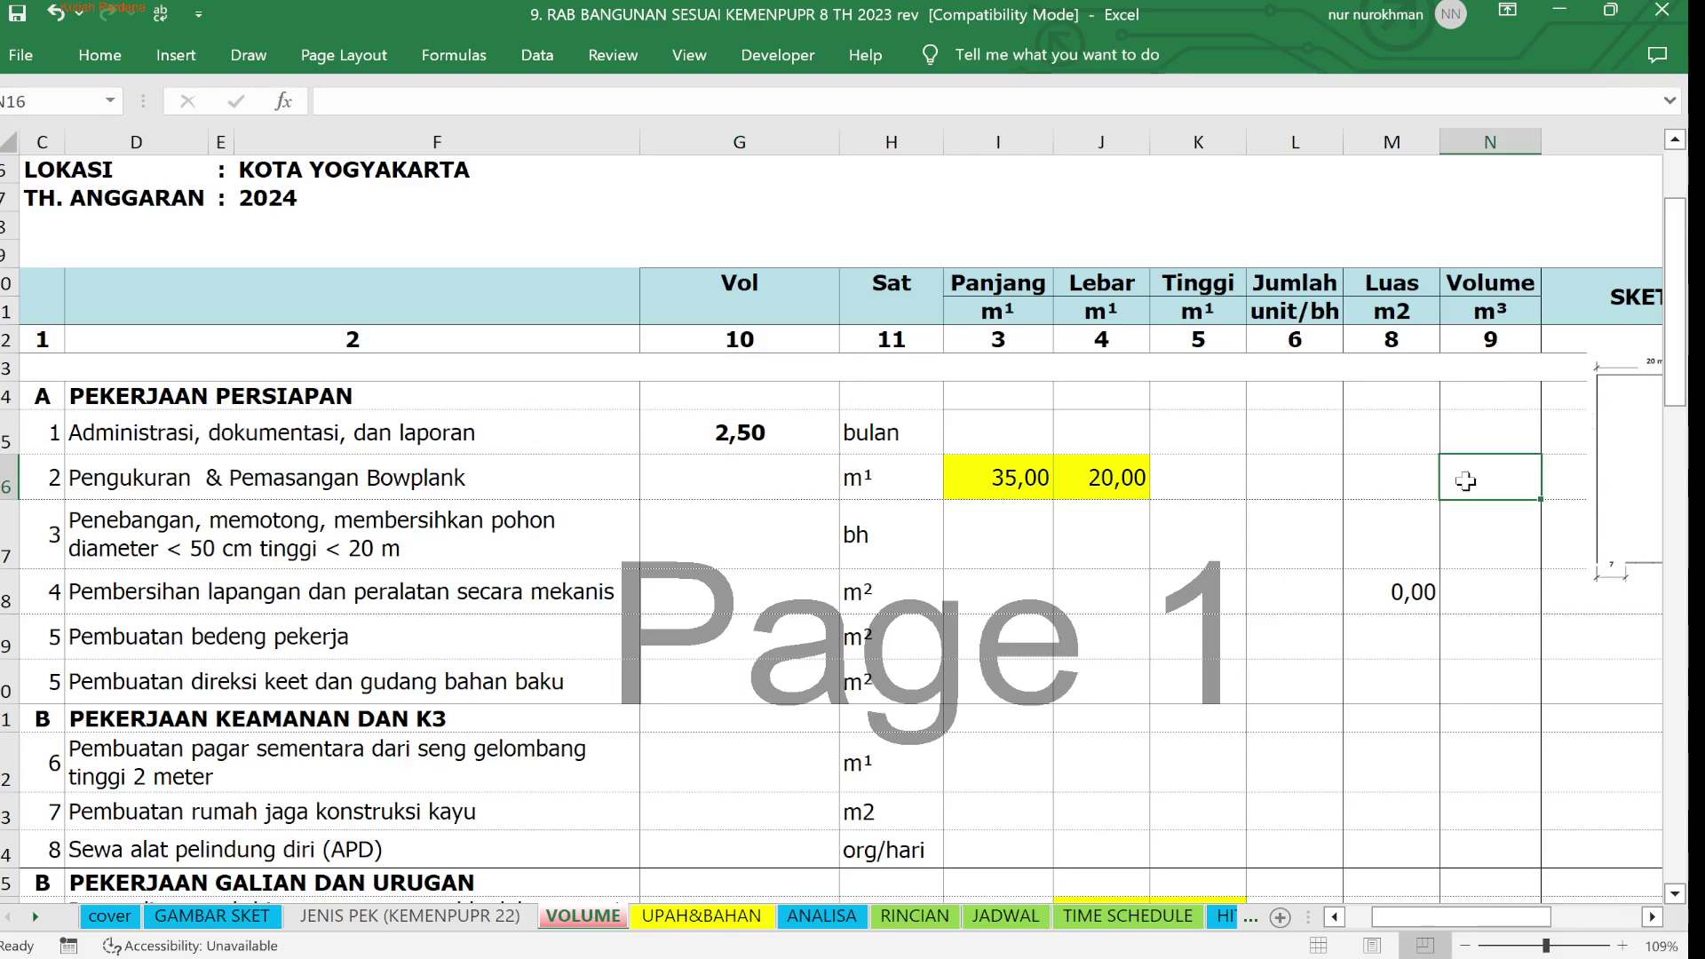
type("=(")
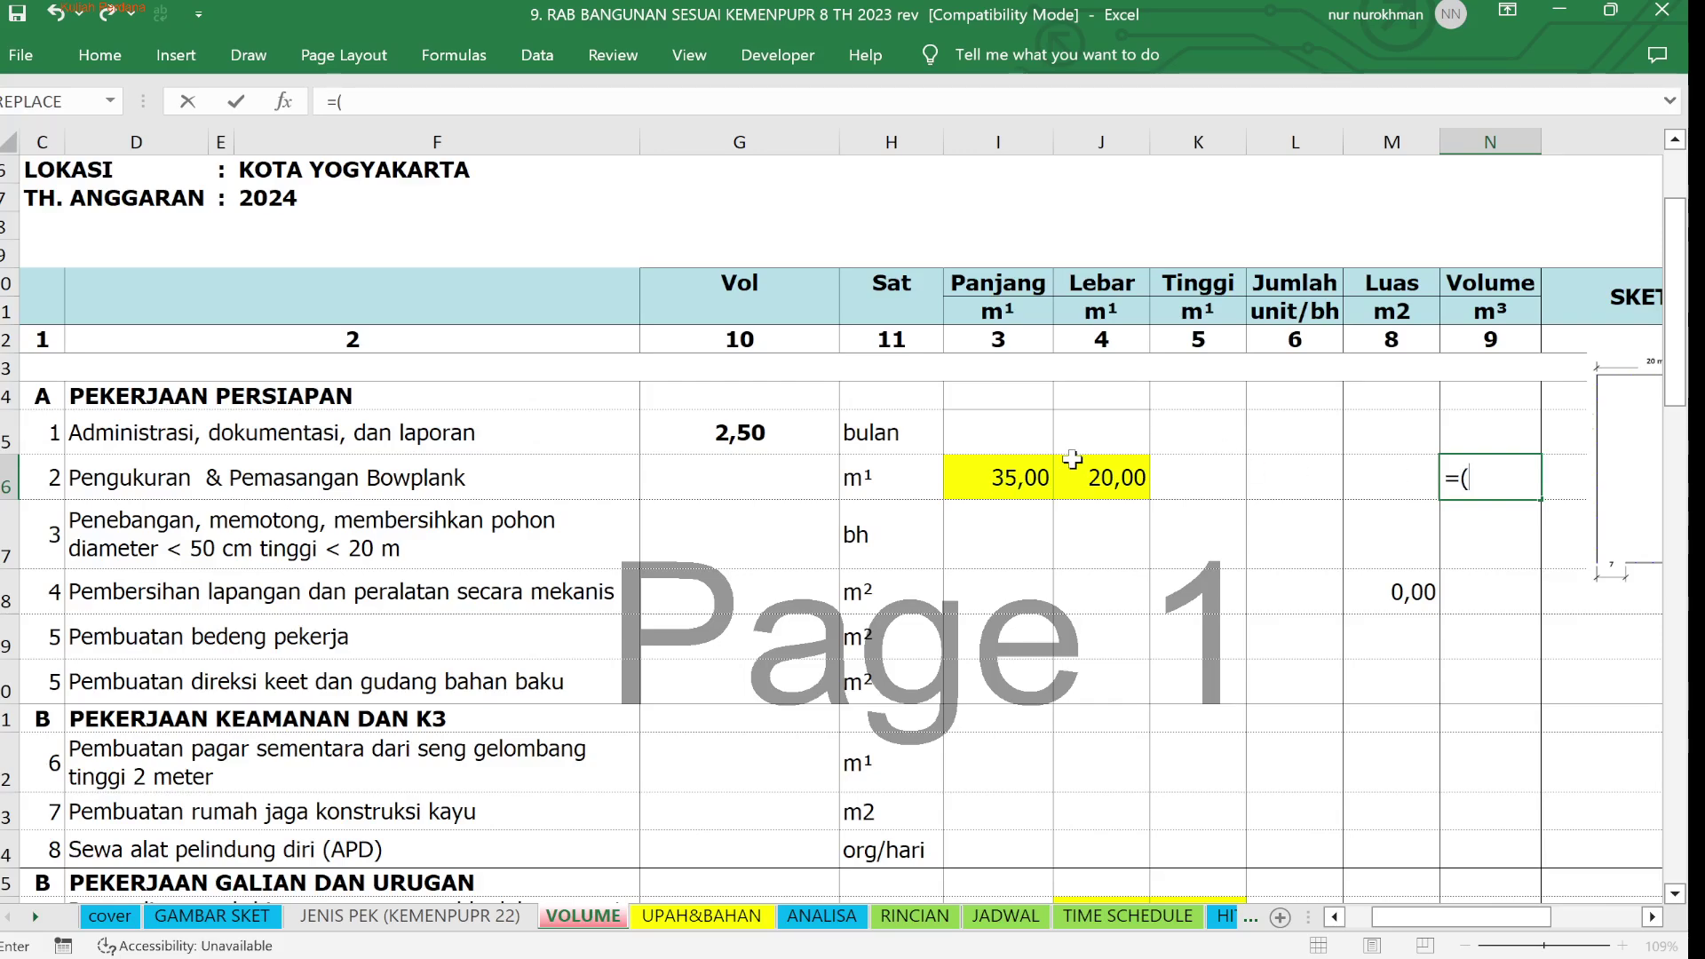
left_click(1006, 473)
type("+")
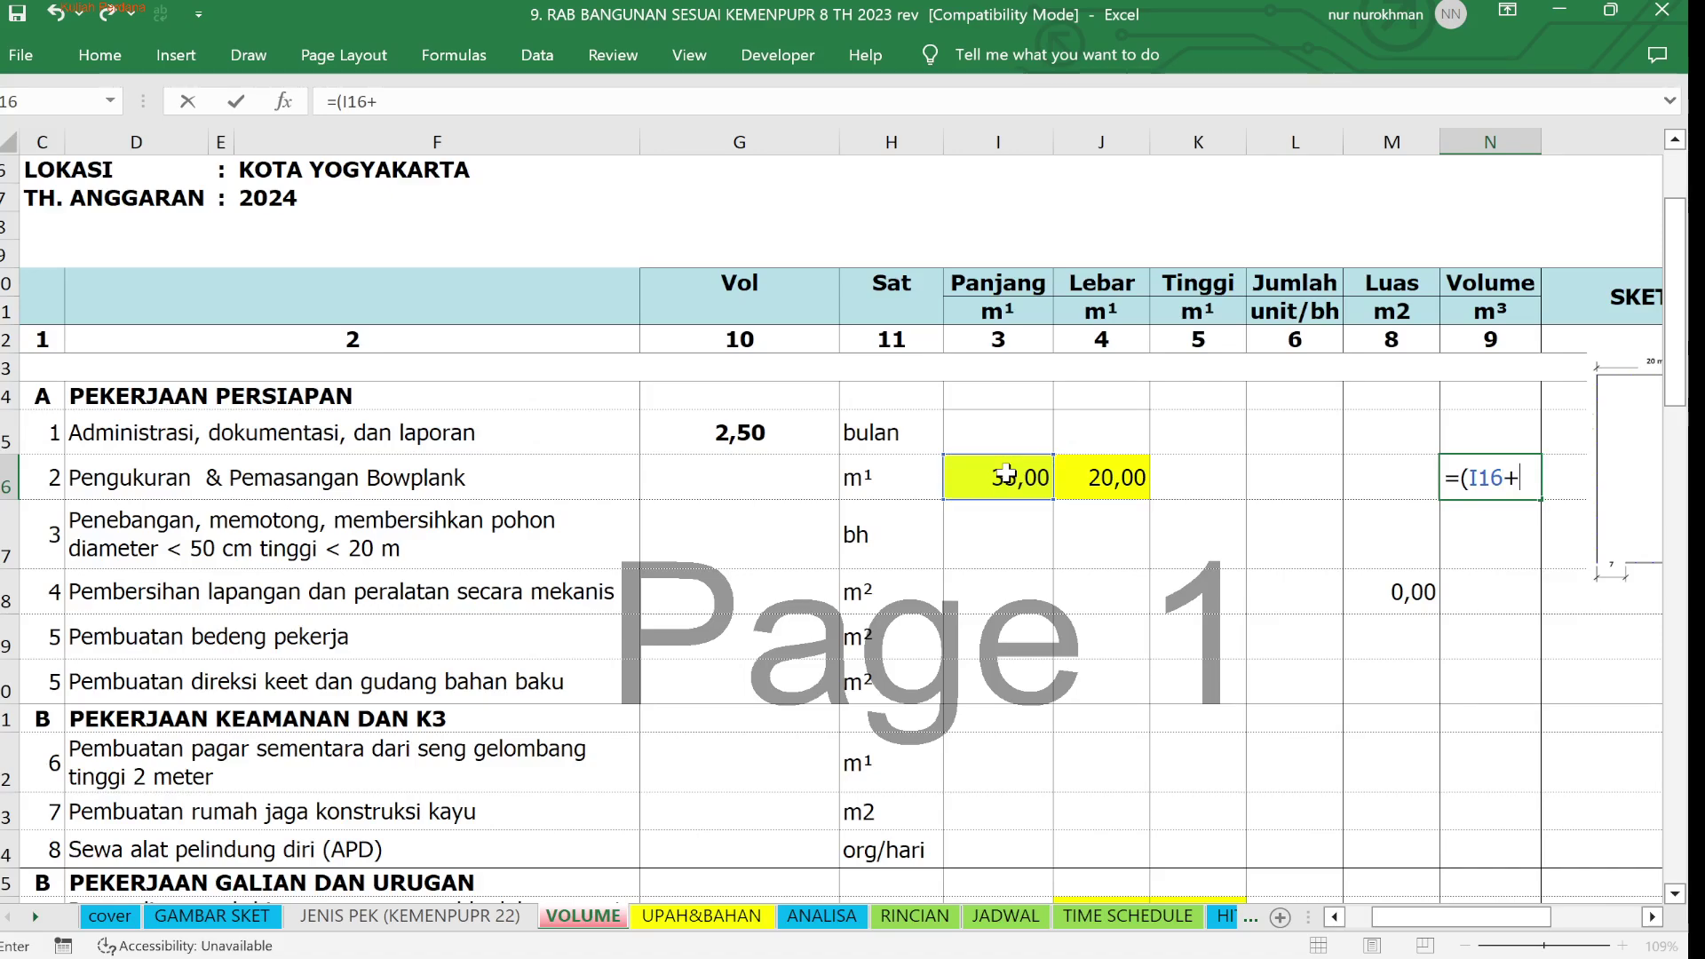
left_click(1098, 478)
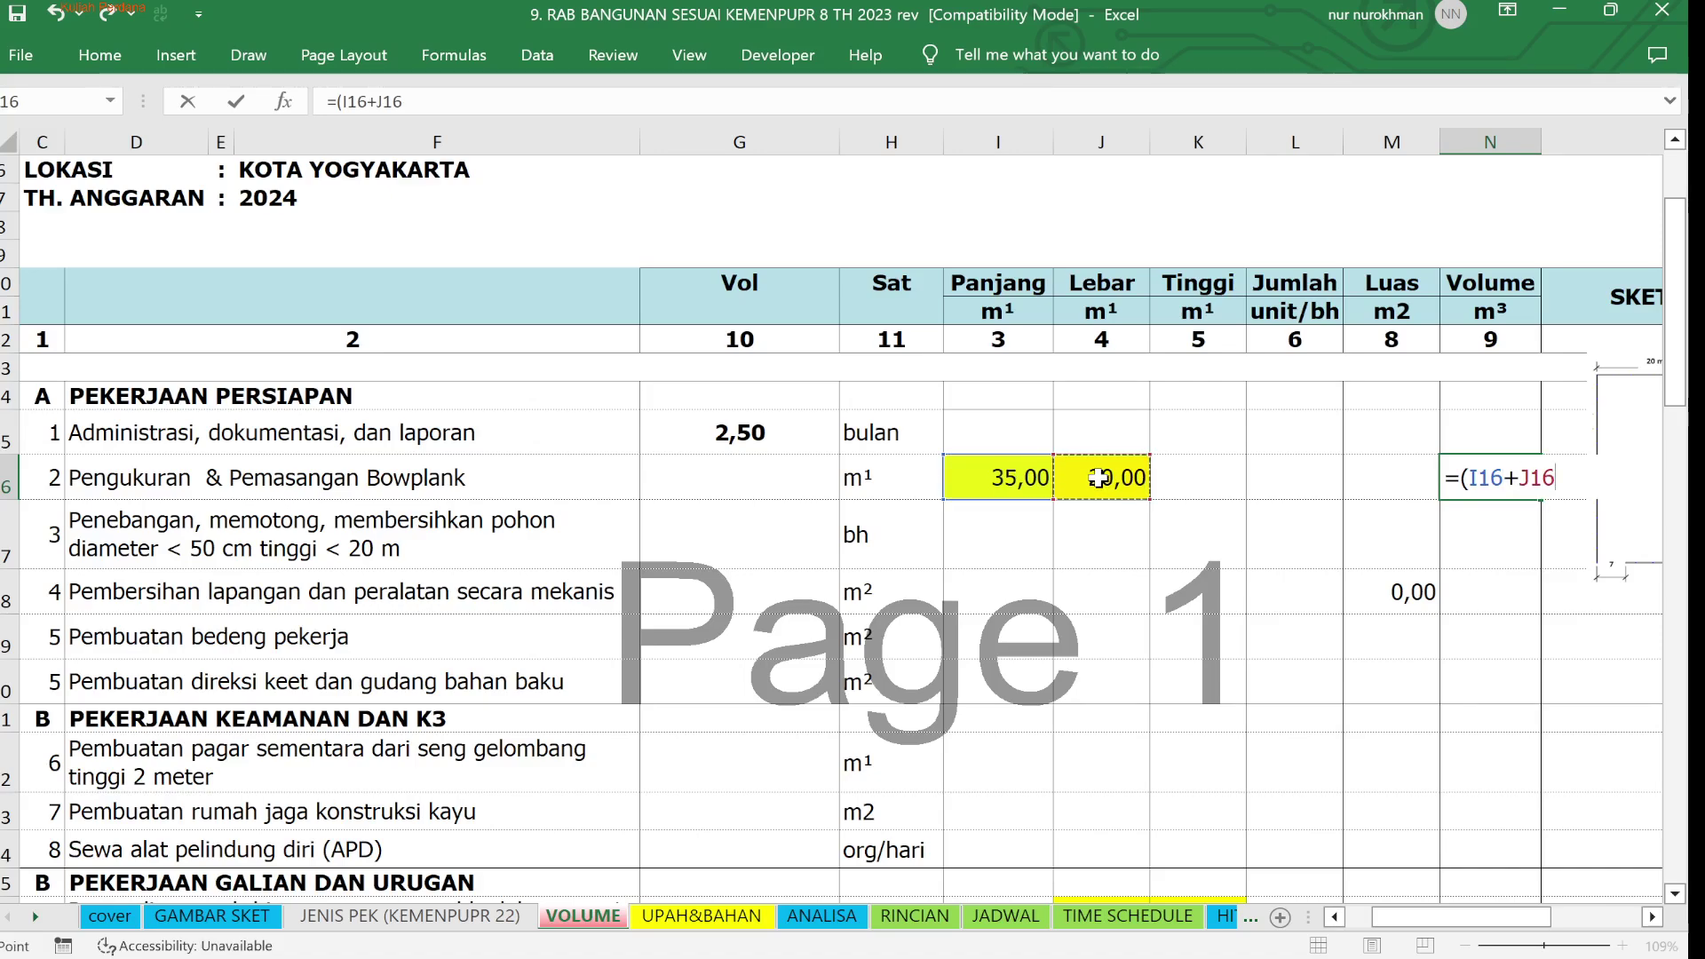
type(")*")
key("Return")
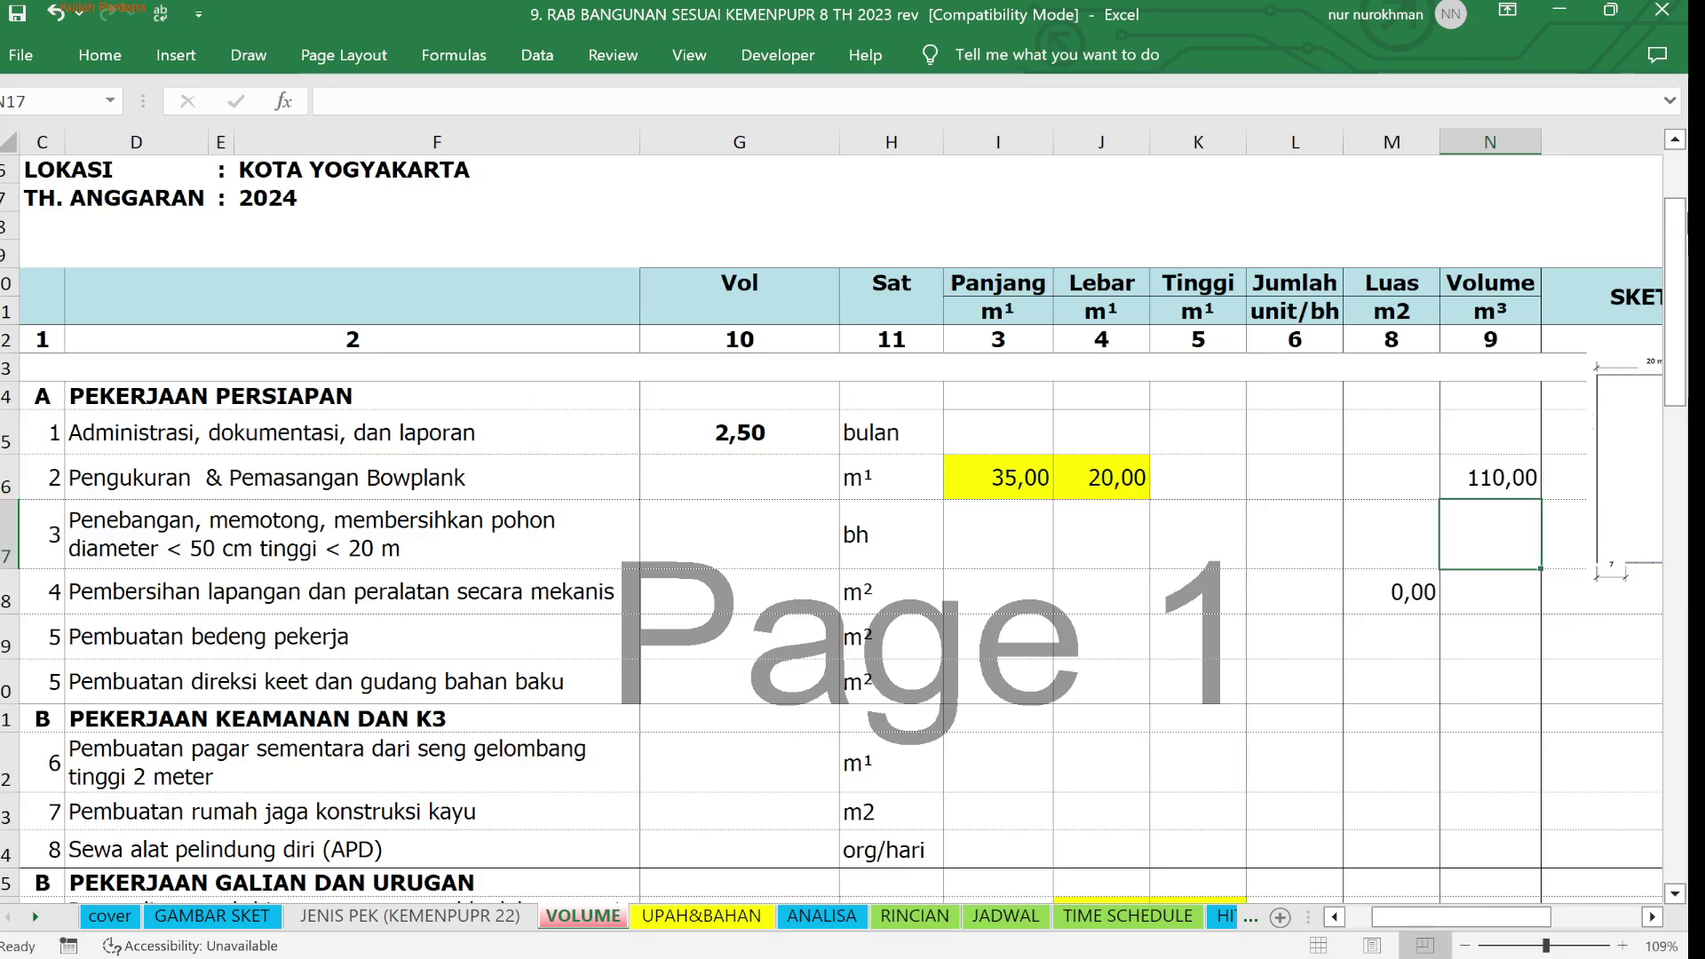
left_click(1502, 310)
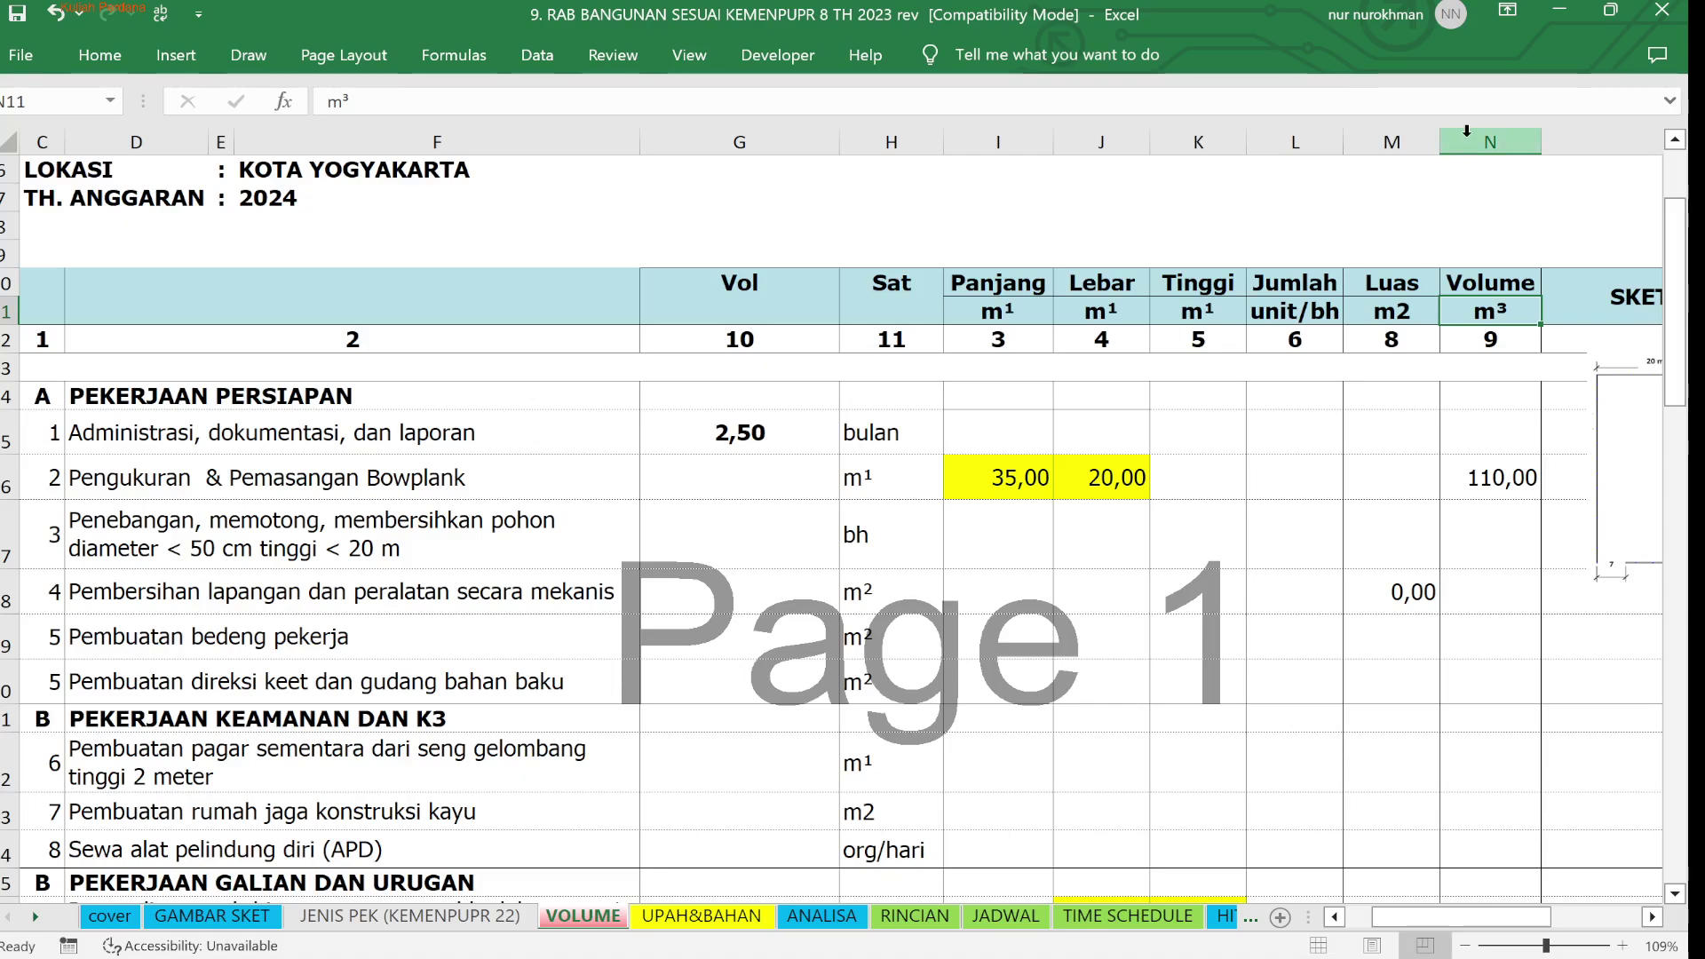
Insert a new column between the Jumlah and Luas columns of the VOLUME sheet and head it Keliling
left_click(1409, 142)
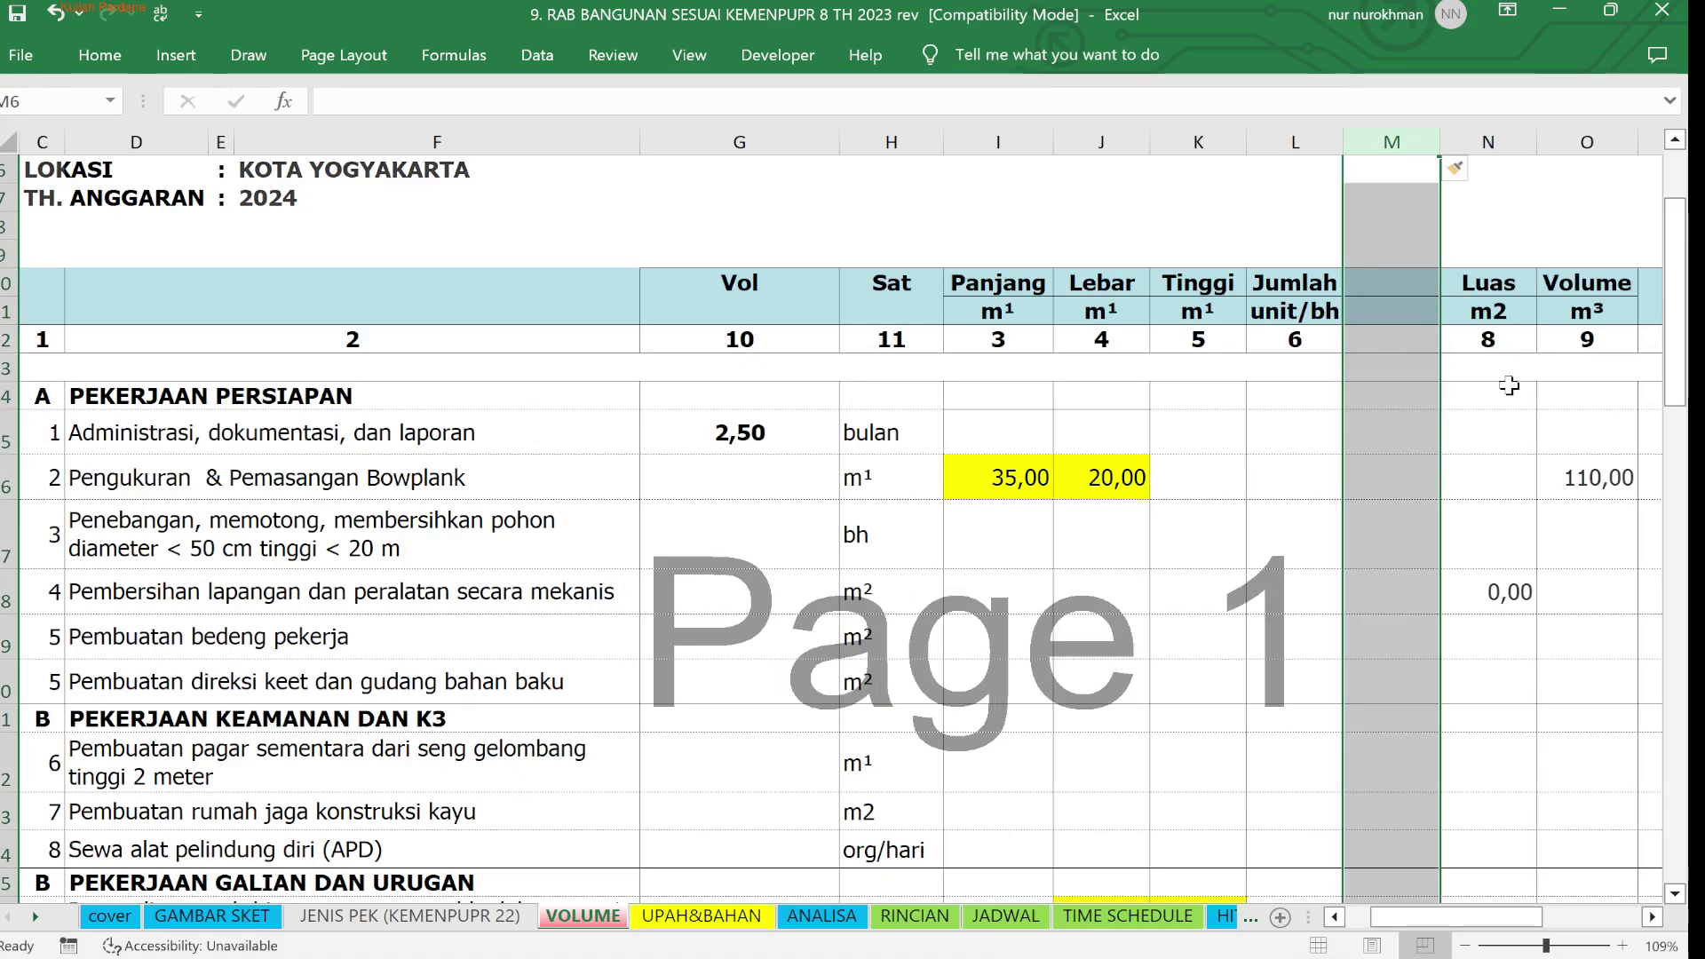
key("ctrl+shift+equal")
left_click(1400, 279)
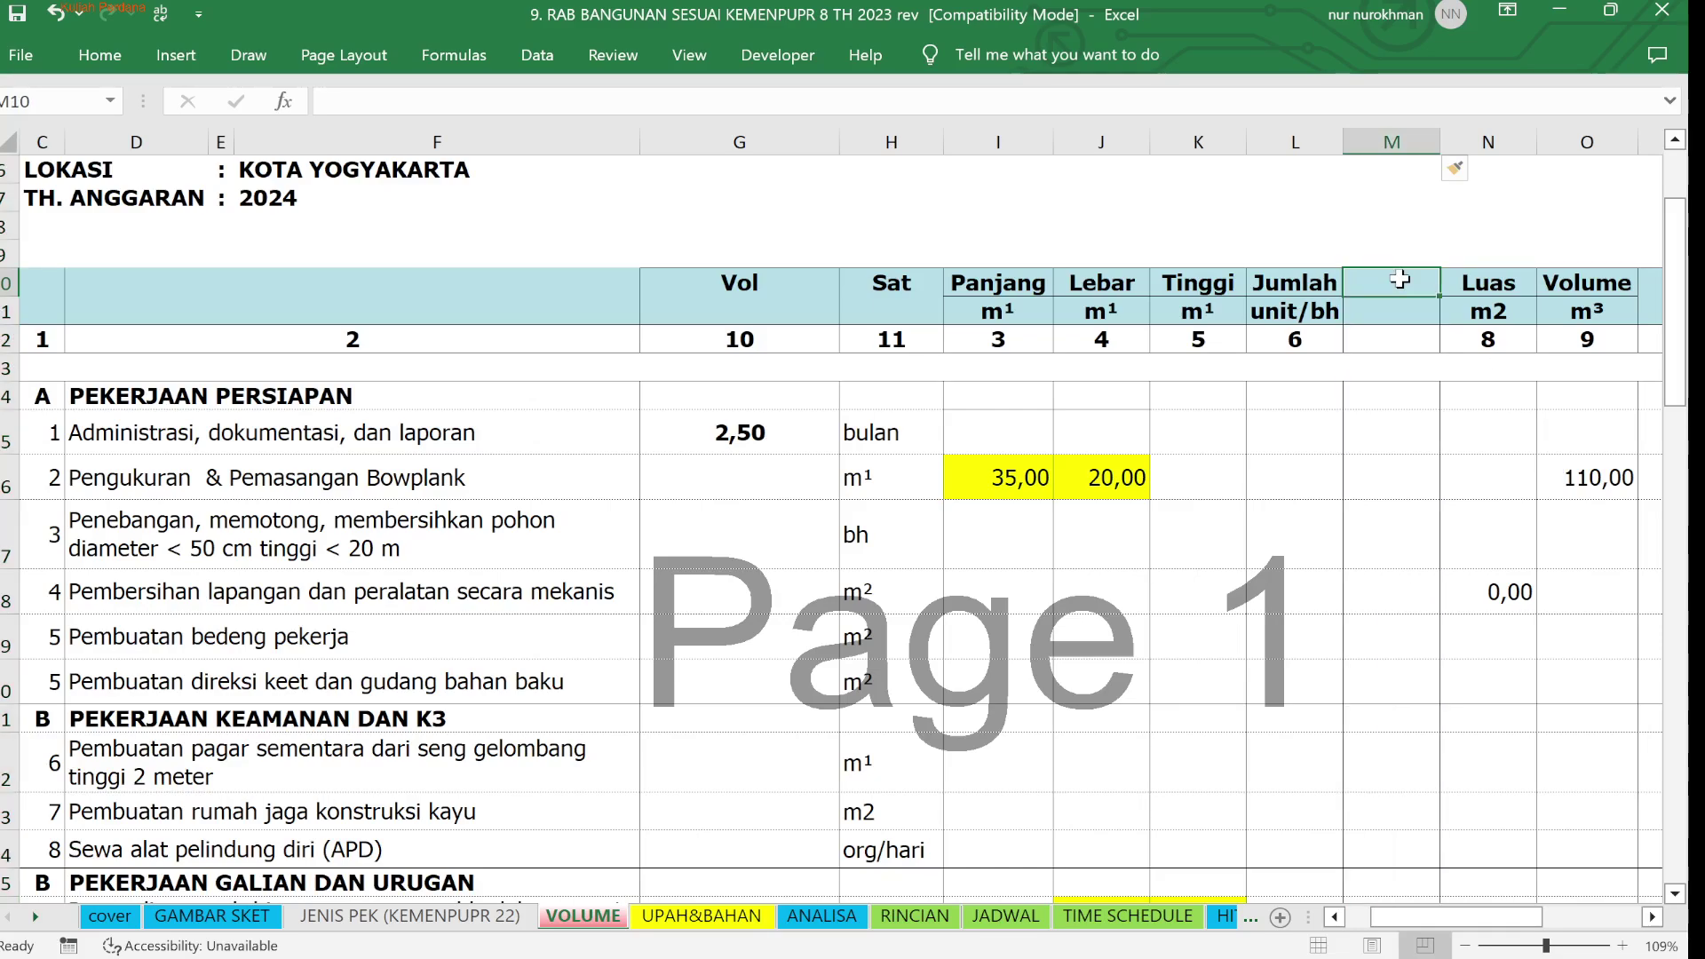
type("ke")
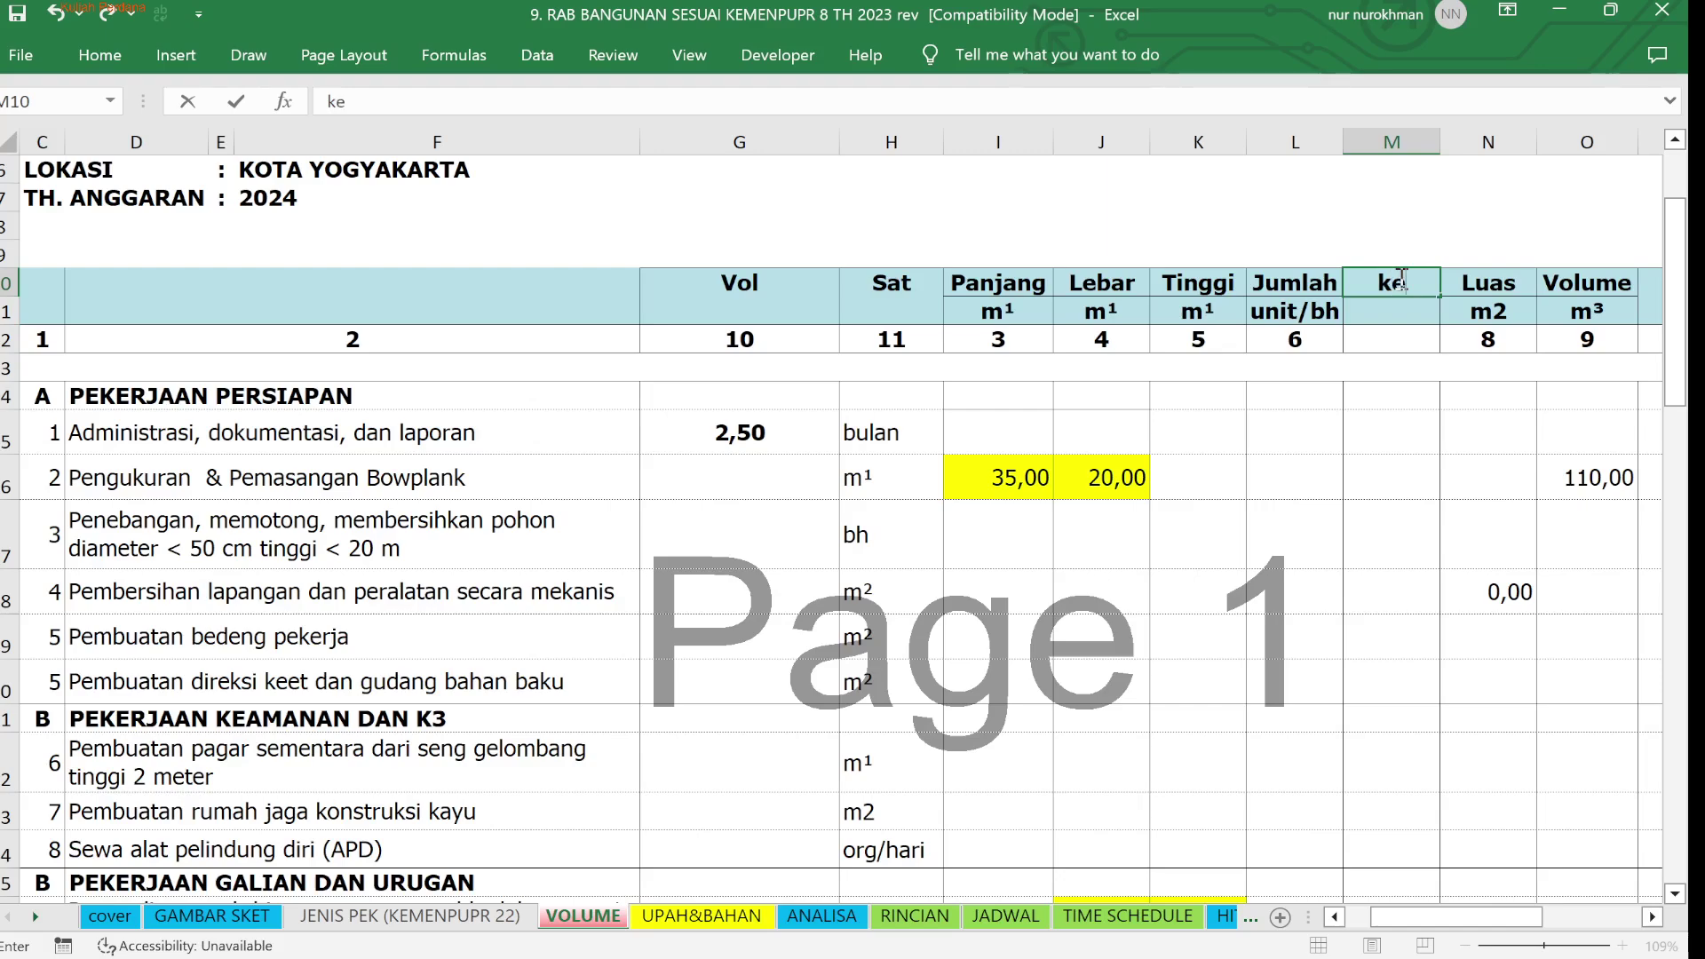
key("BackSpace")
key("BackSpace")
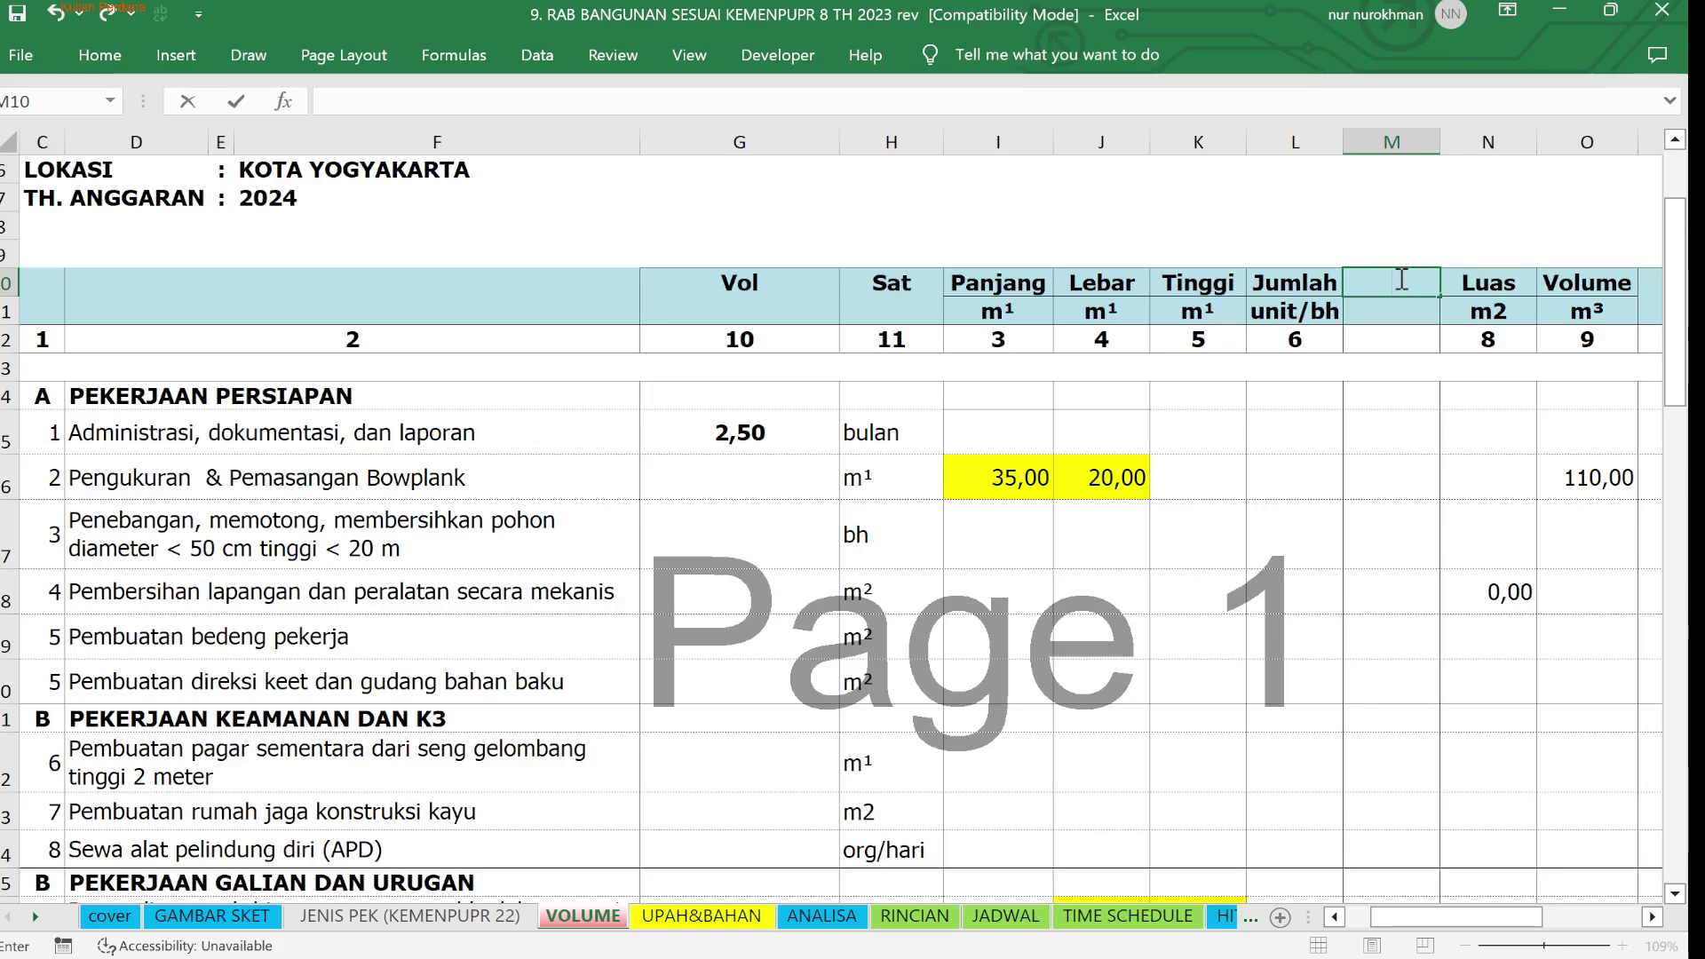
type("Kelilin")
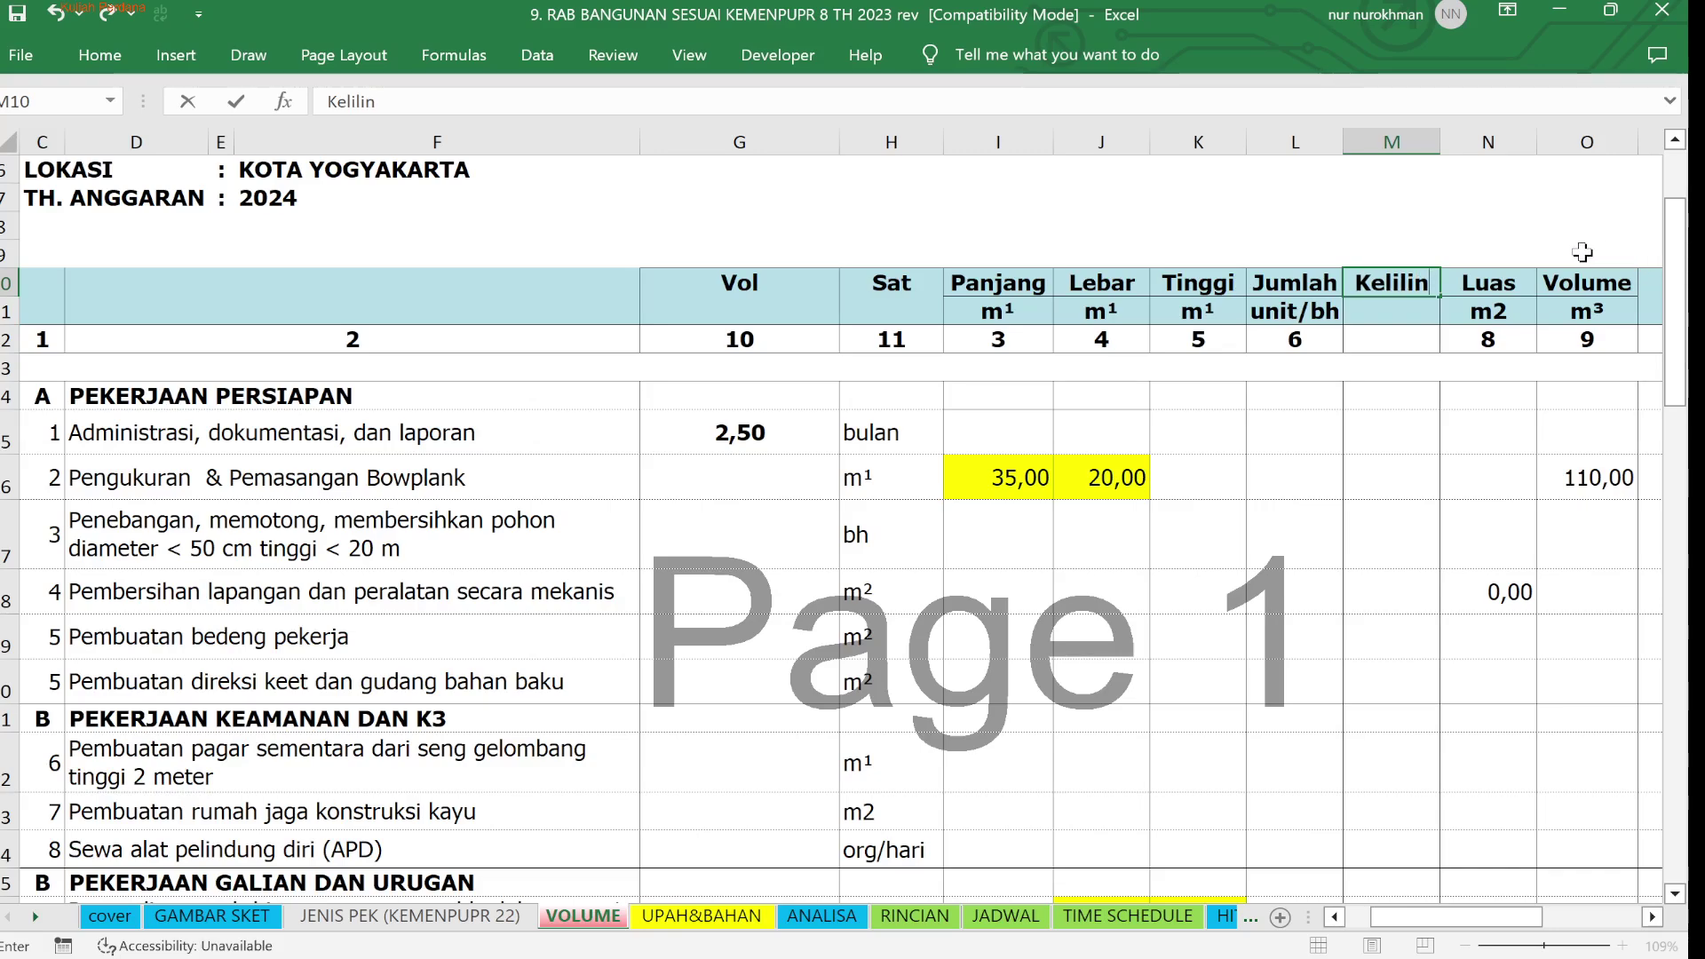
type("g")
left_click(1589, 514)
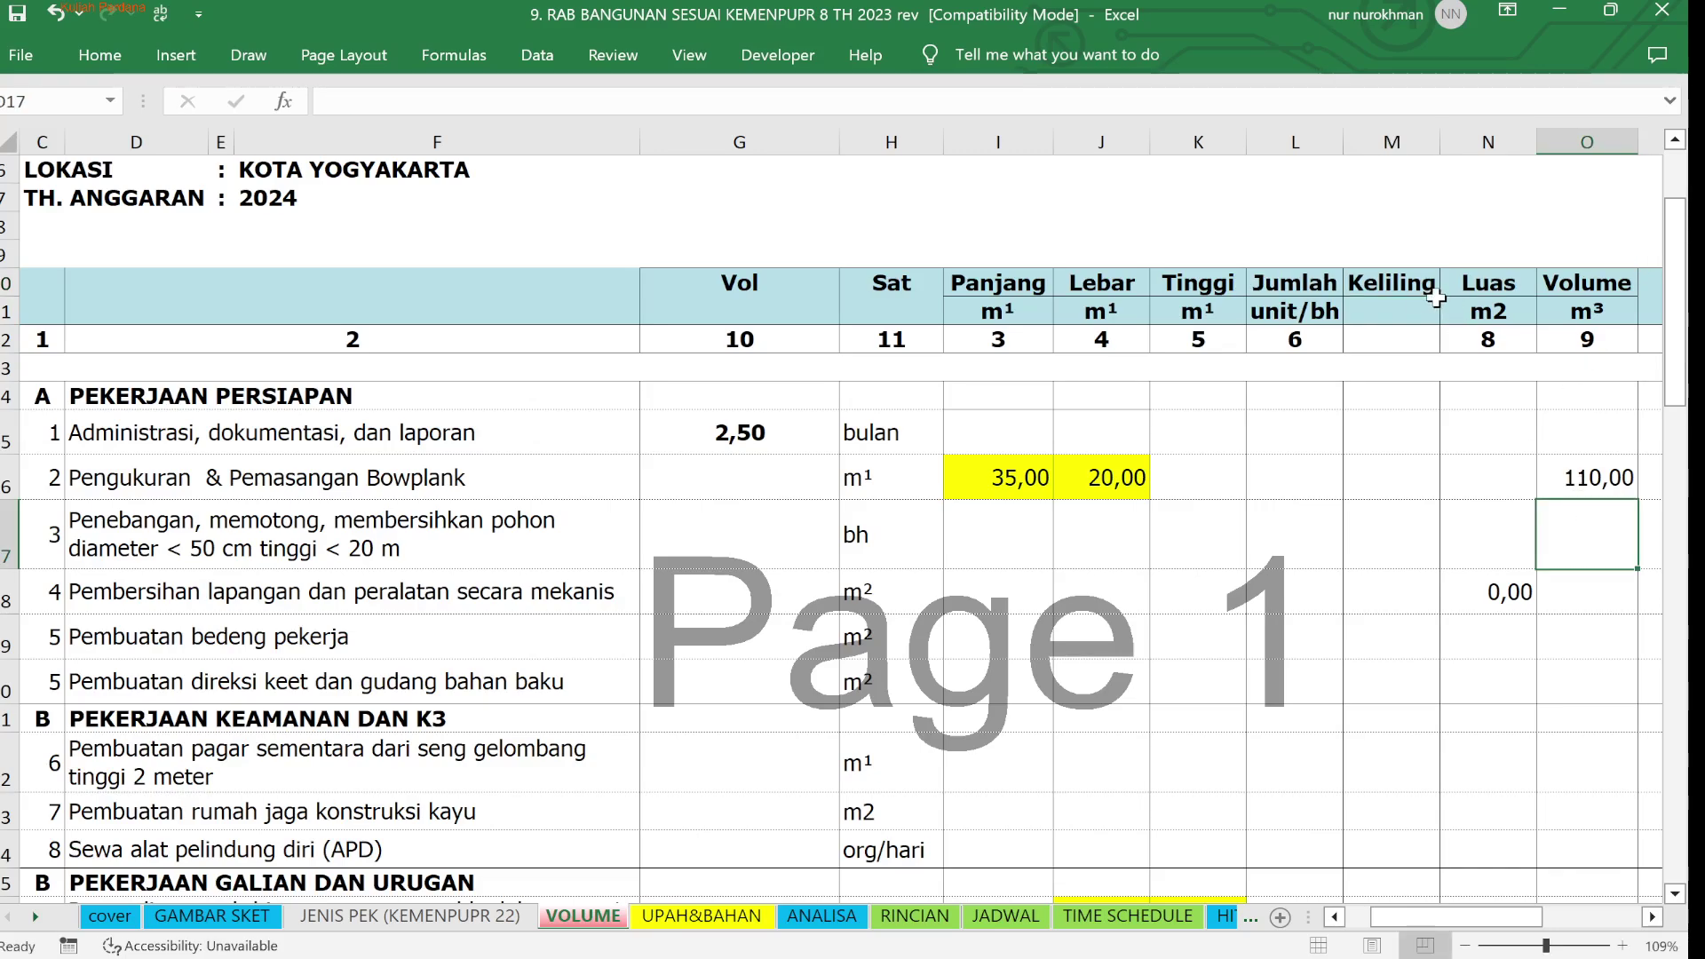
Enter m1 as the unit under the Keliling heading
left_click(1400, 313)
type("m1")
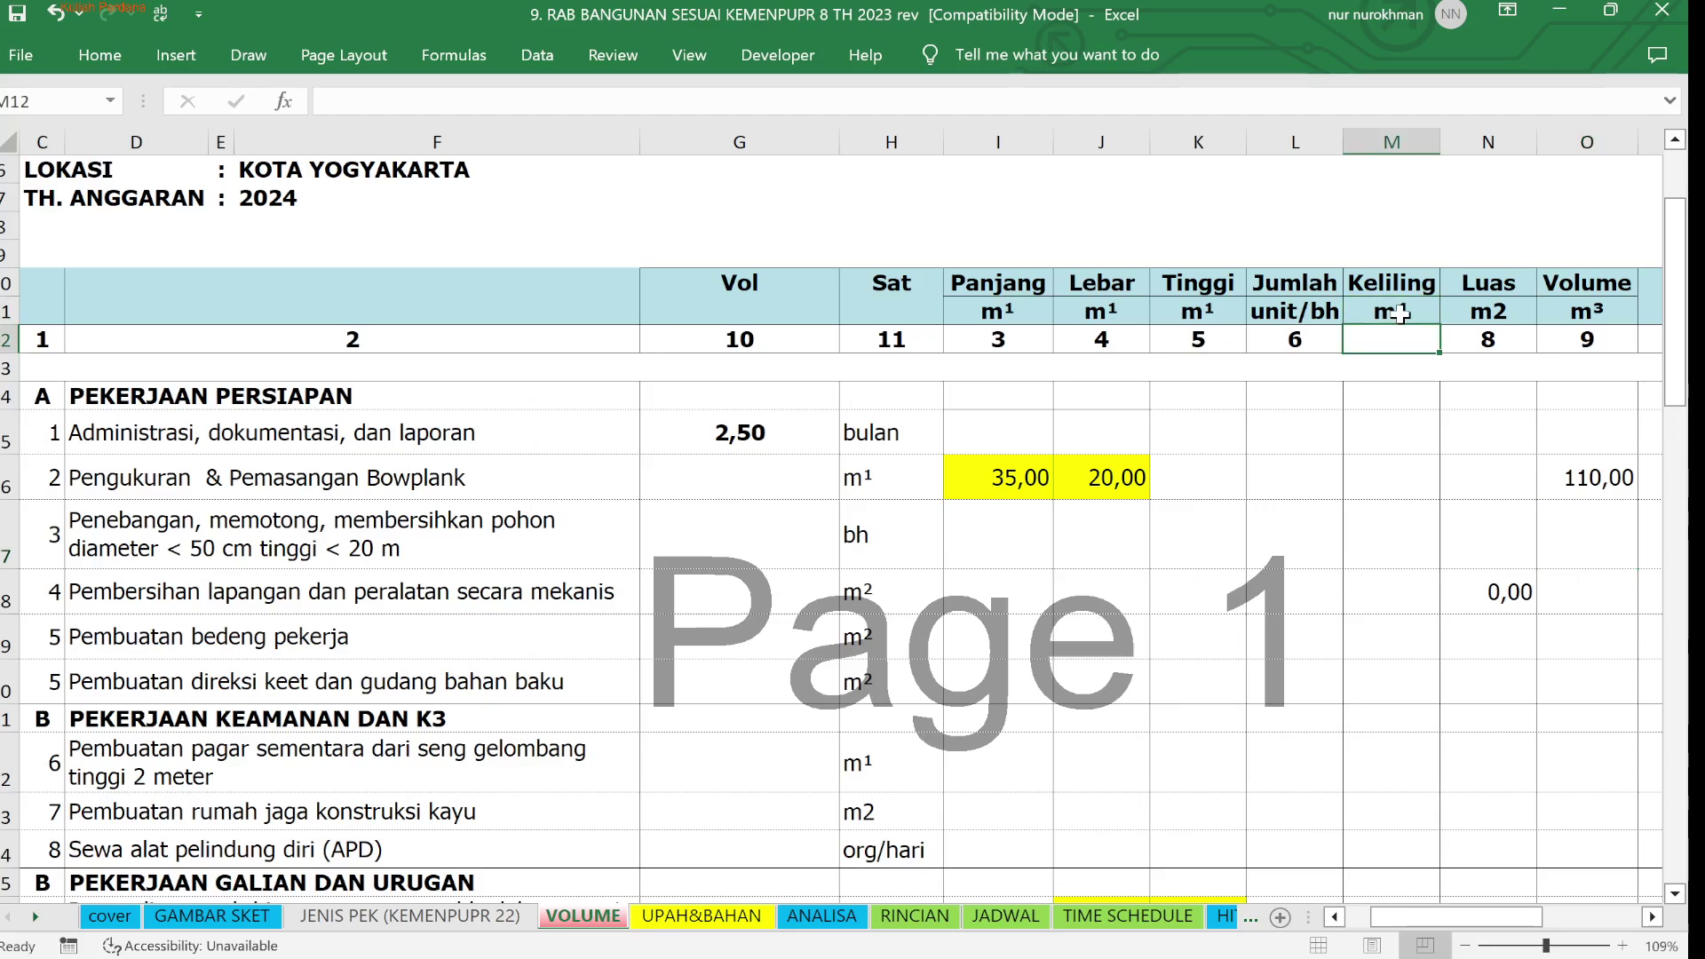
key("Return")
Select the Volume formula cell of the Pengukuran & Pemasangan Bowplank item
left_click(1574, 473)
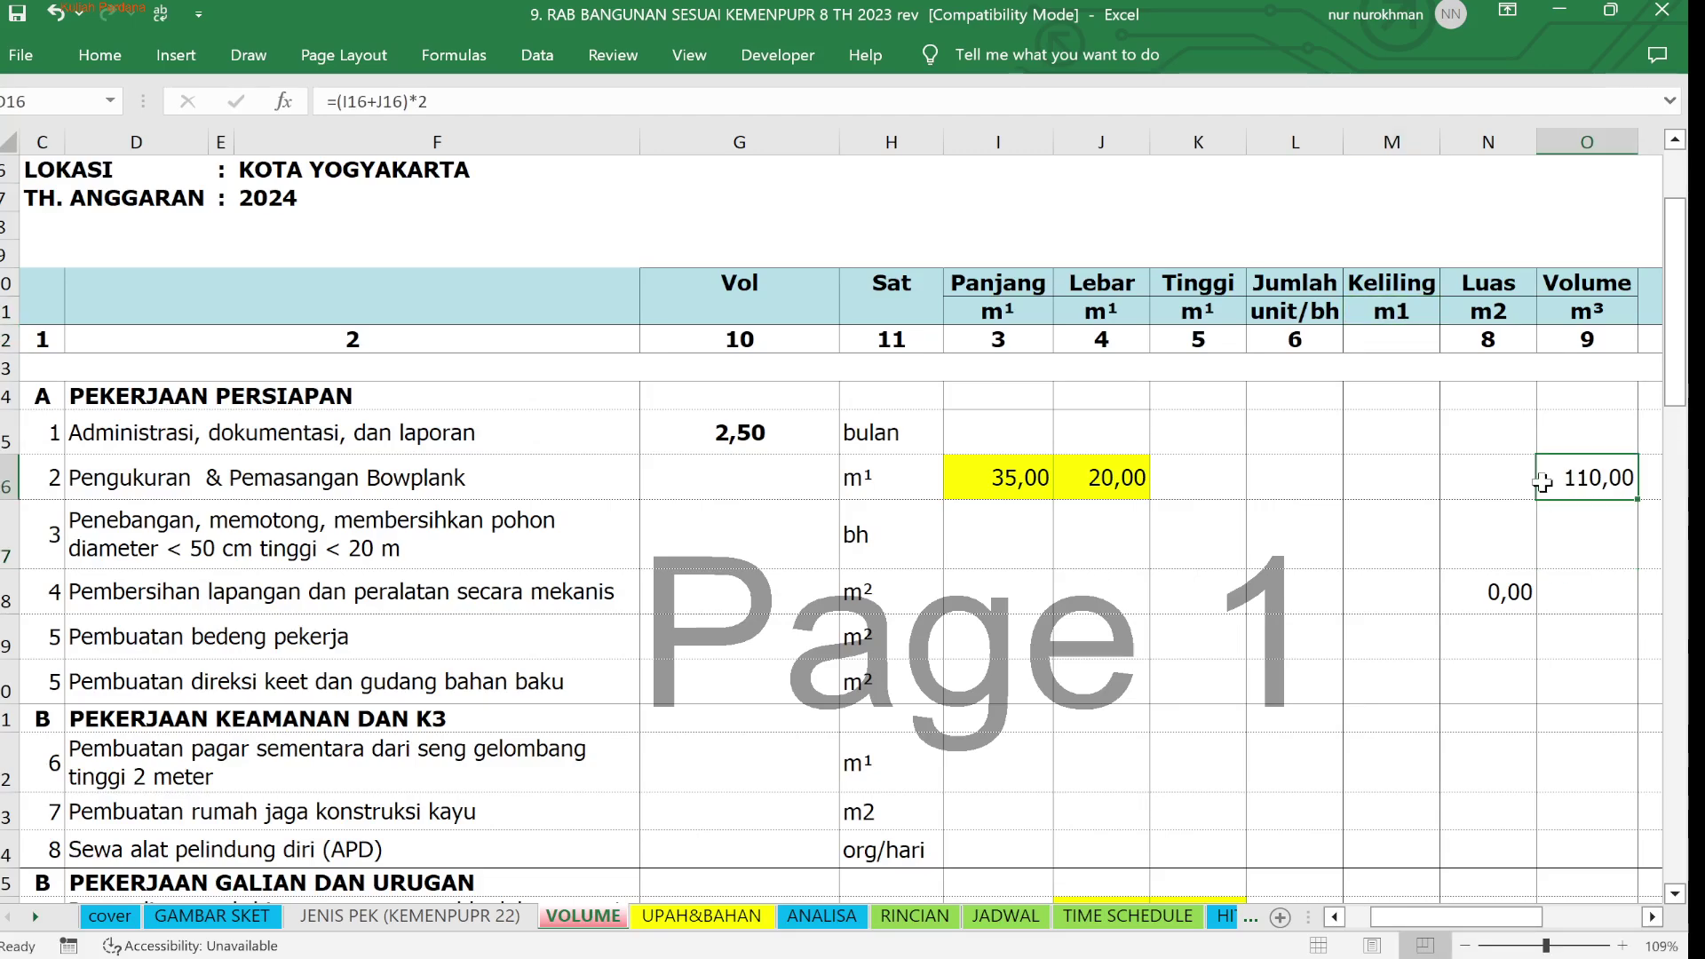
Move the bowplank perimeter formula from O16 to M16 in the Keliling column and link its Vol cell G16 to M16
left_click_drag(1543, 487, 1402, 489)
left_click(1580, 471)
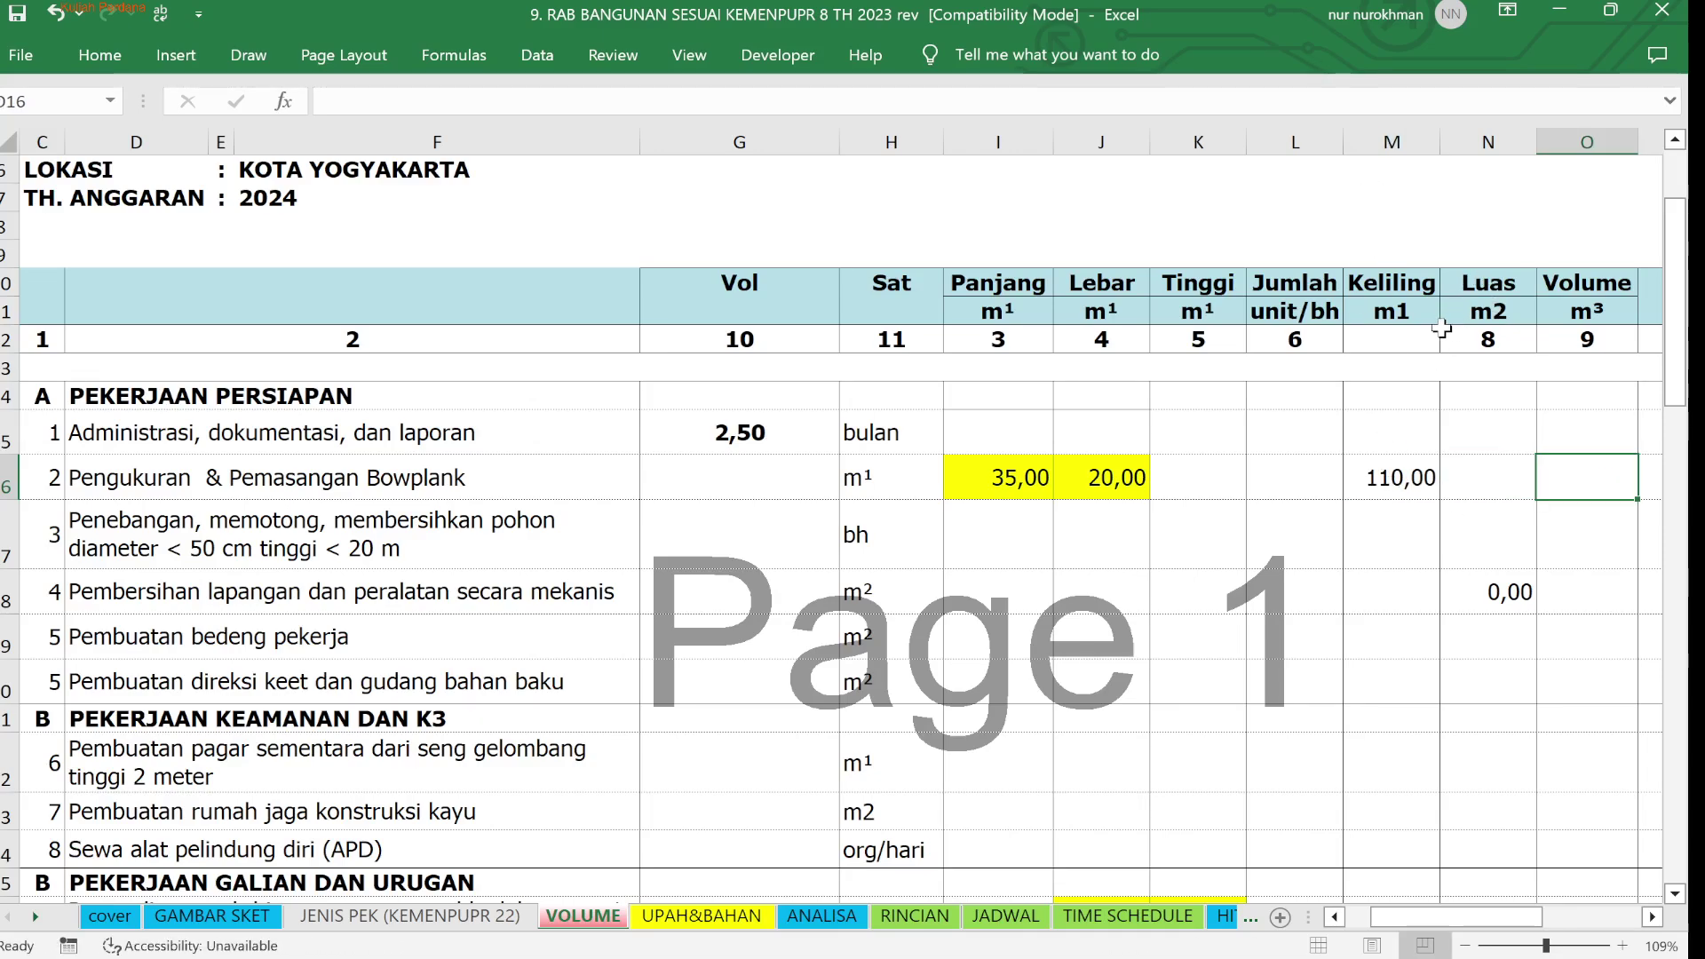
left_click(745, 470)
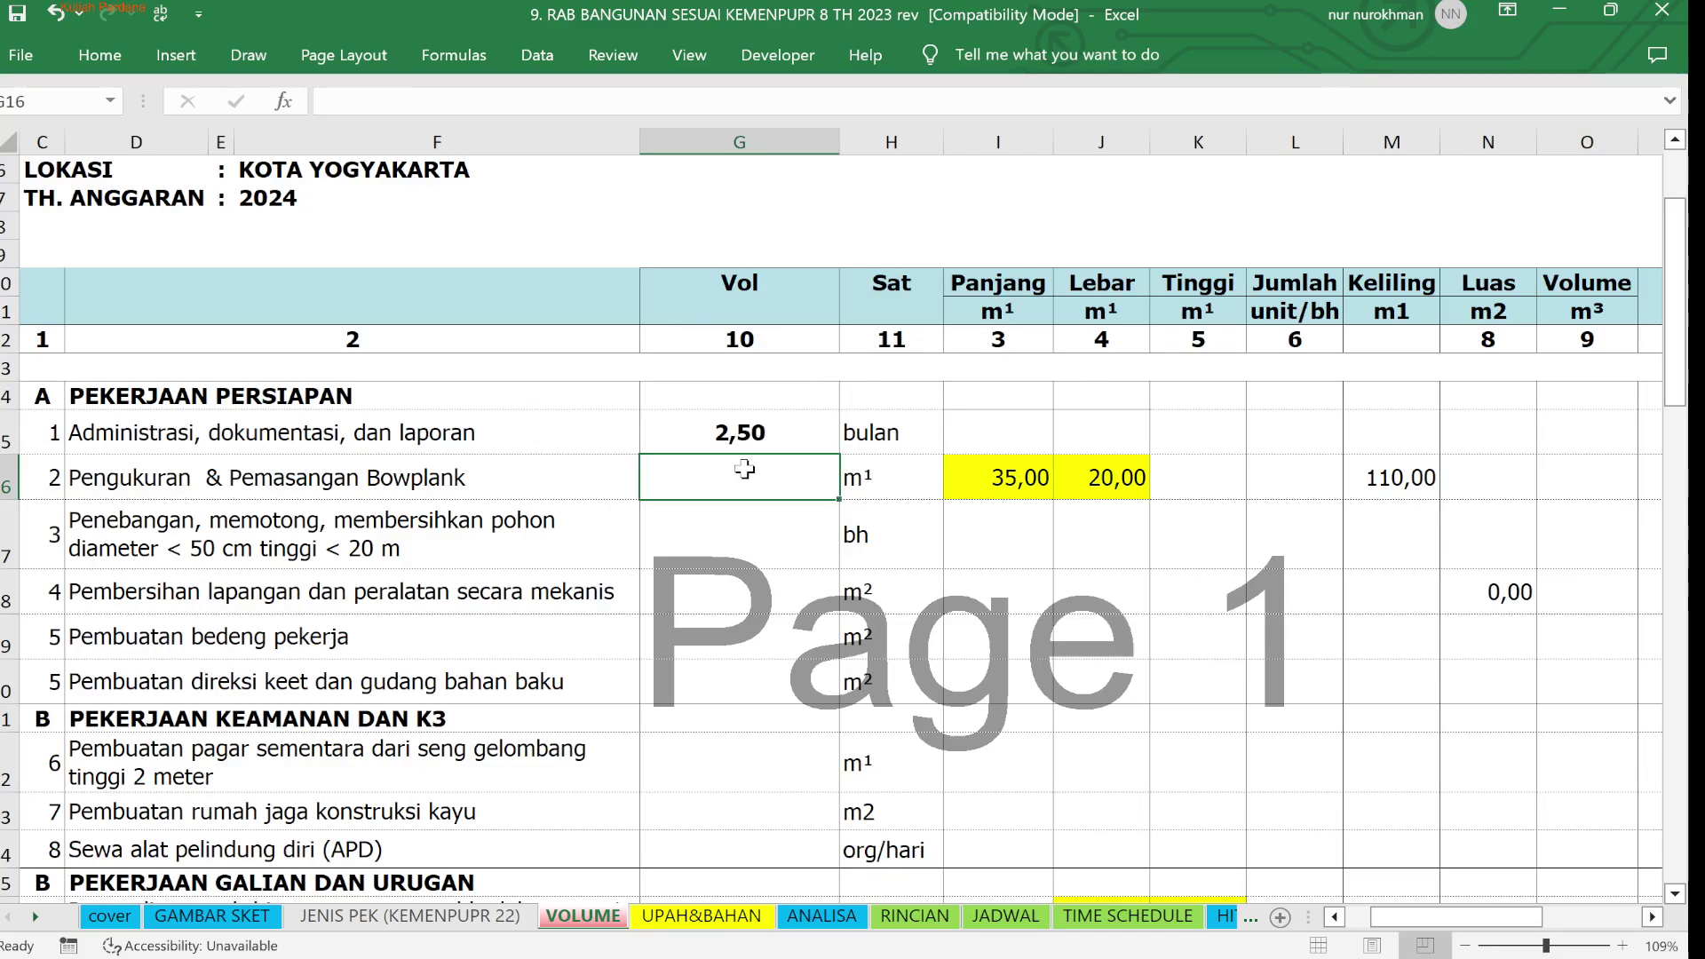
type("=")
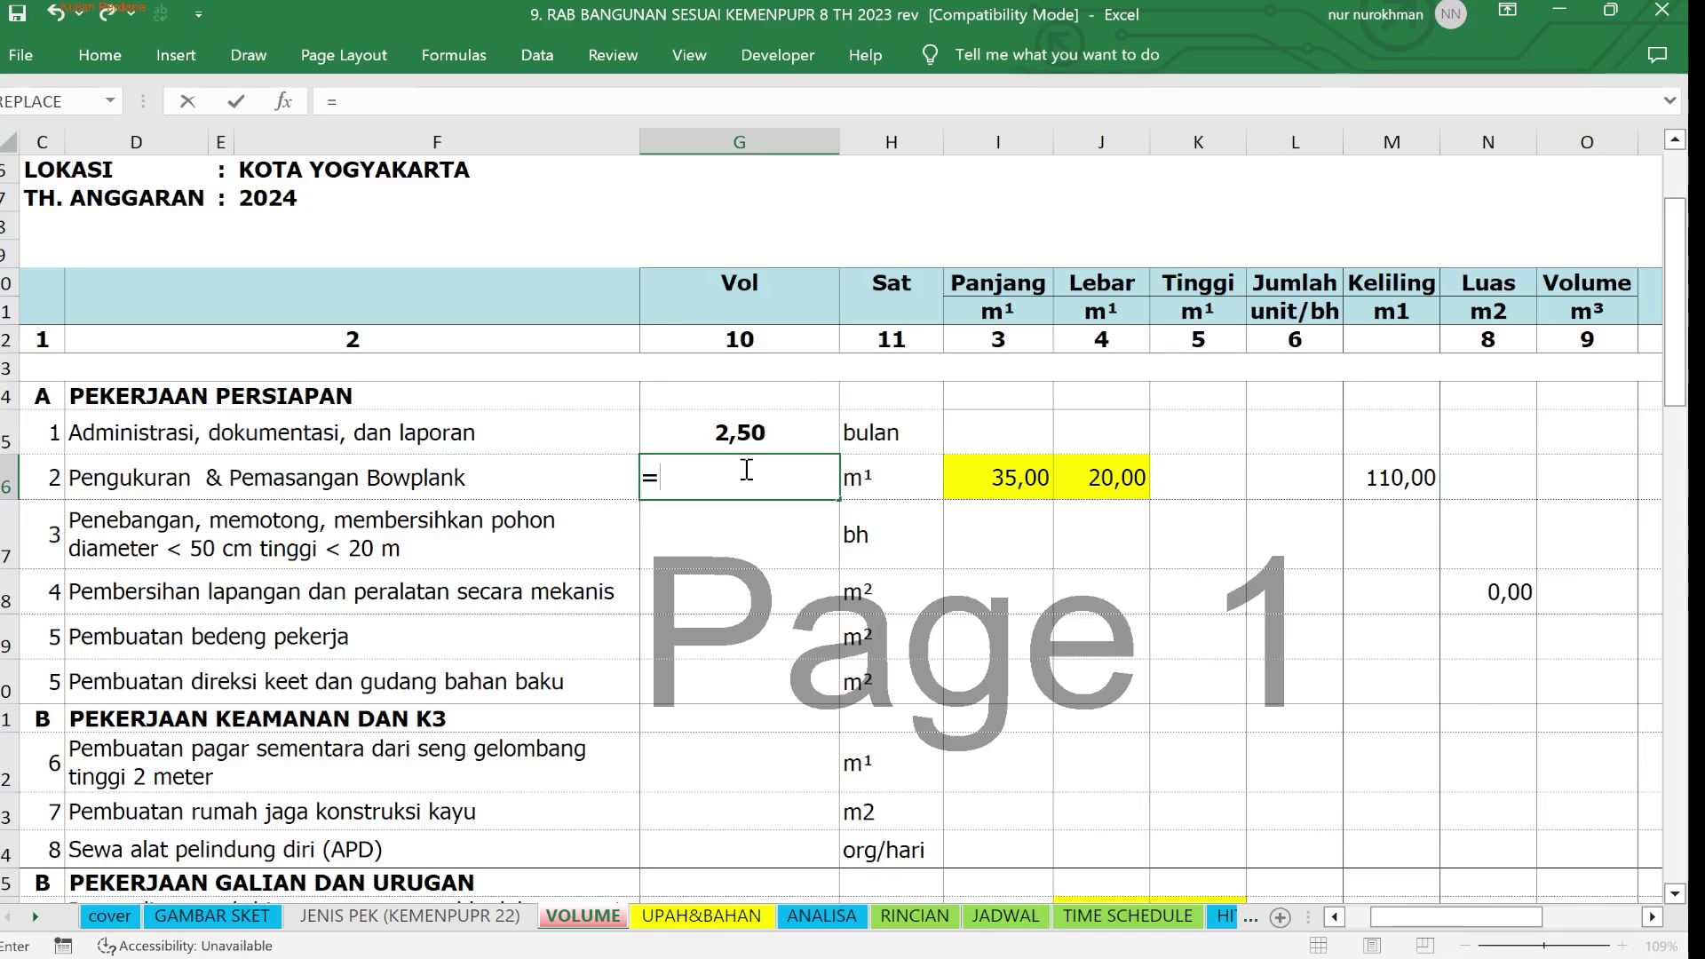
left_click(1388, 463)
key("Return")
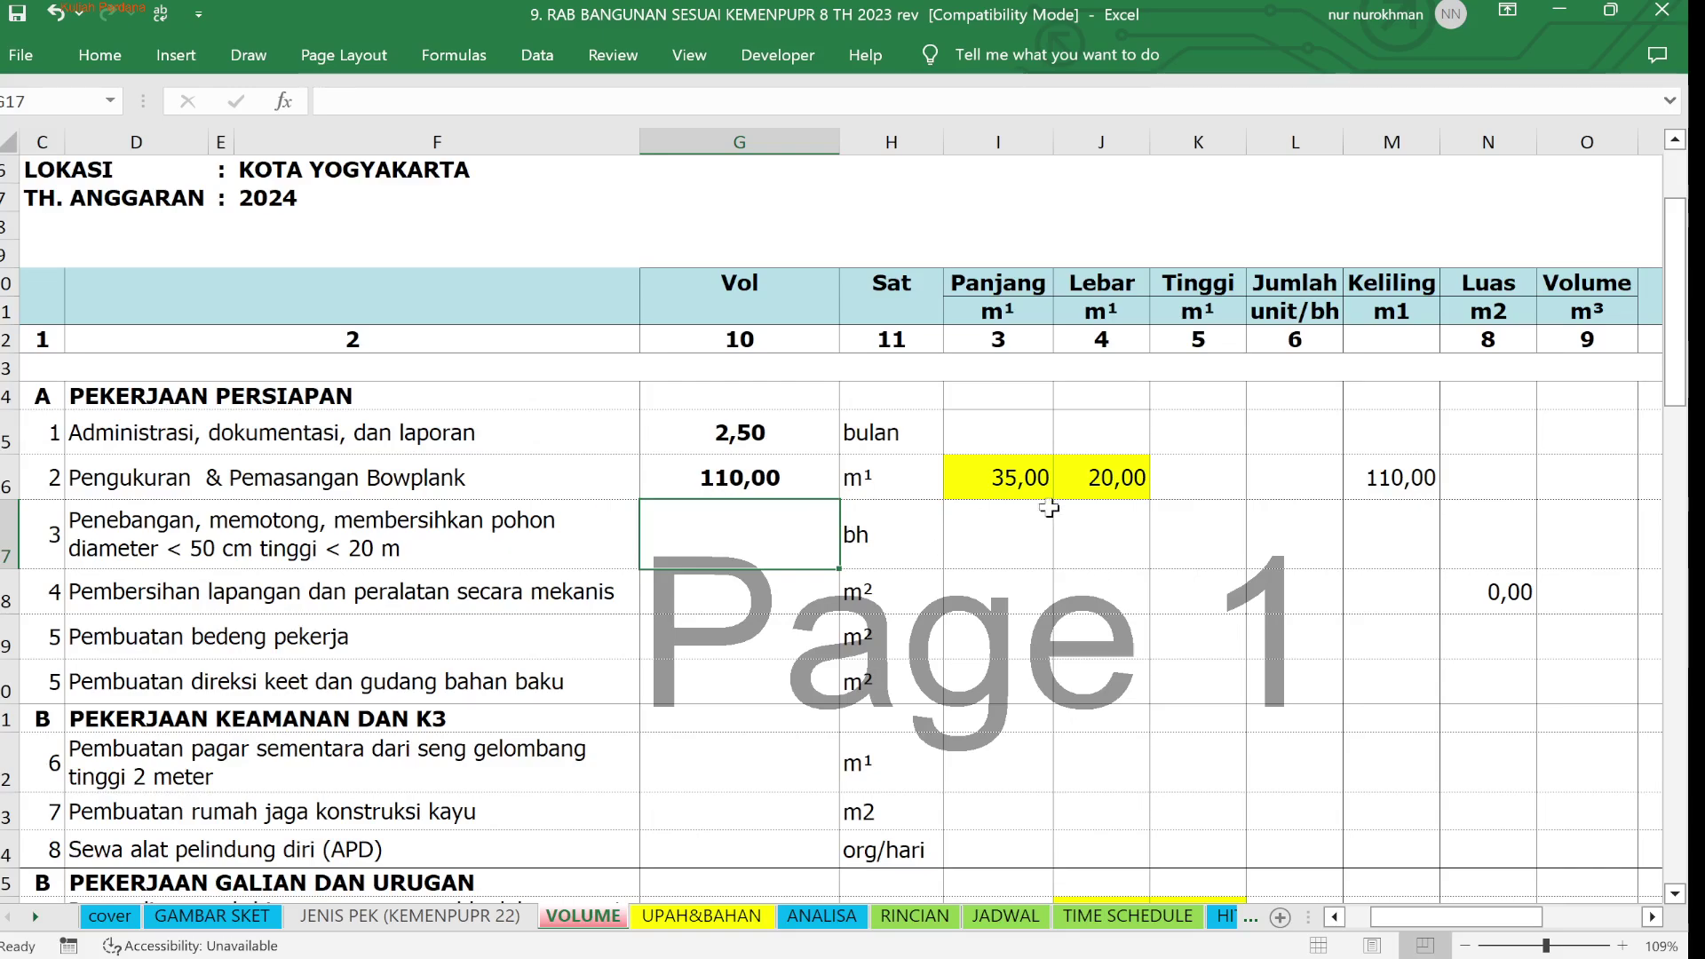
Enter a volume of 5 for the tree-felling item in G17
type("5")
left_click(737, 543)
key("Return")
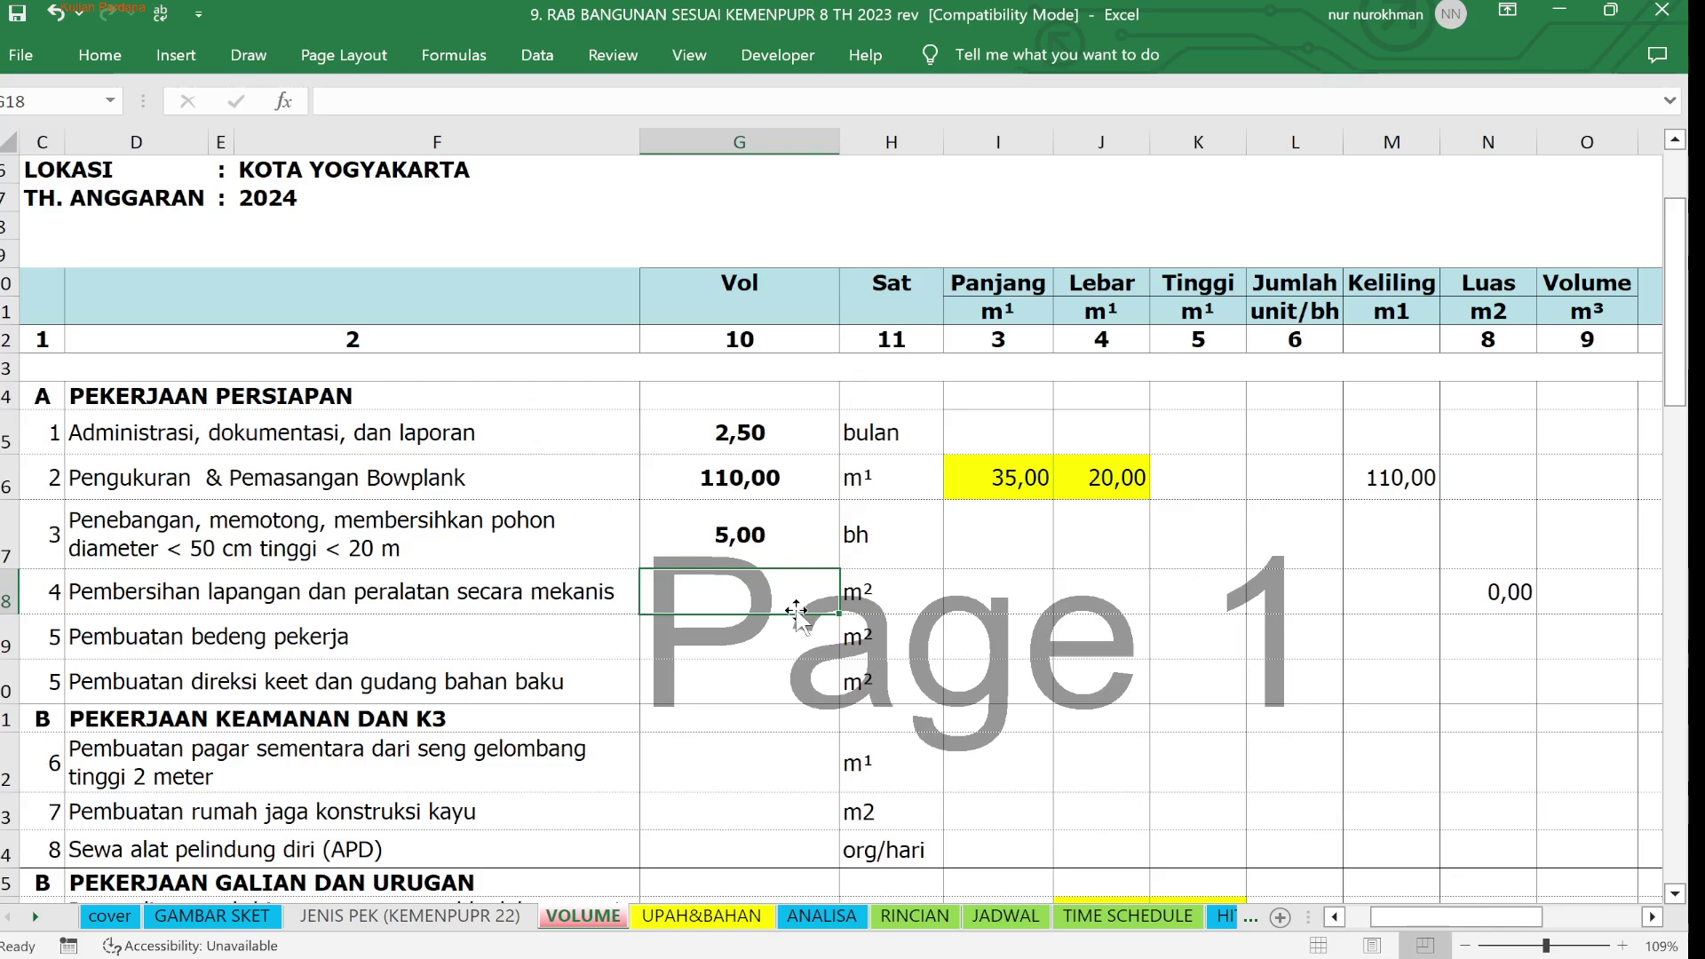
Link the Panjang cell I18 of the site-clearing item to the bowplank length in I16
type("=")
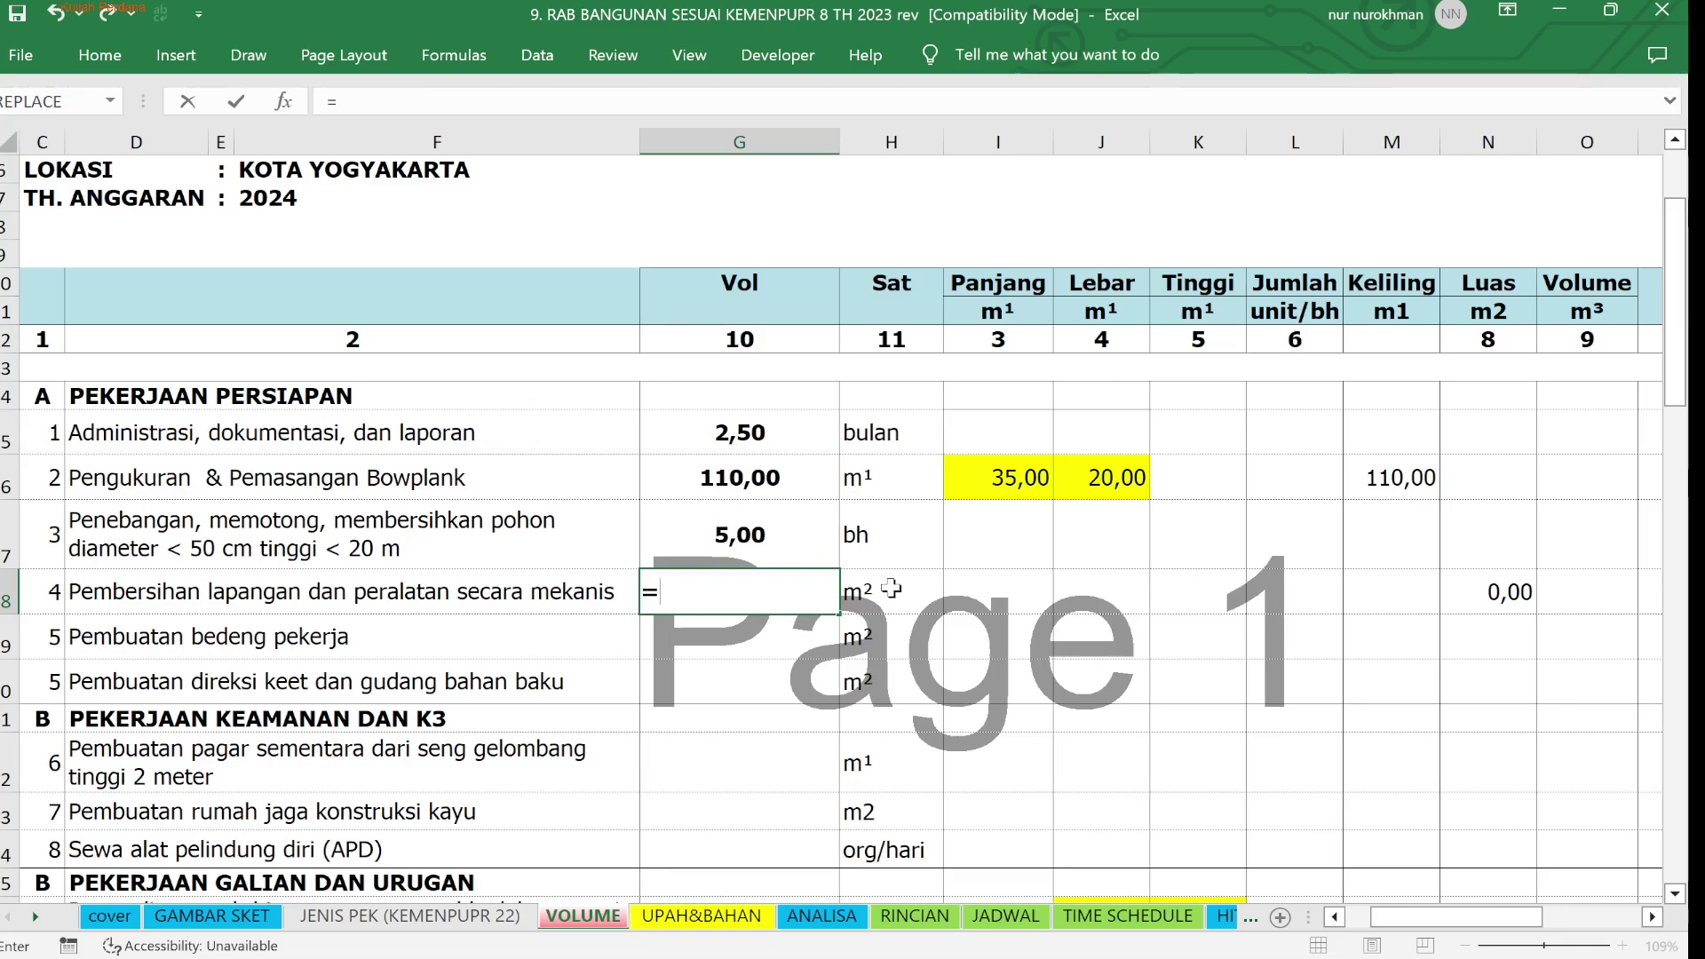
key("Escape")
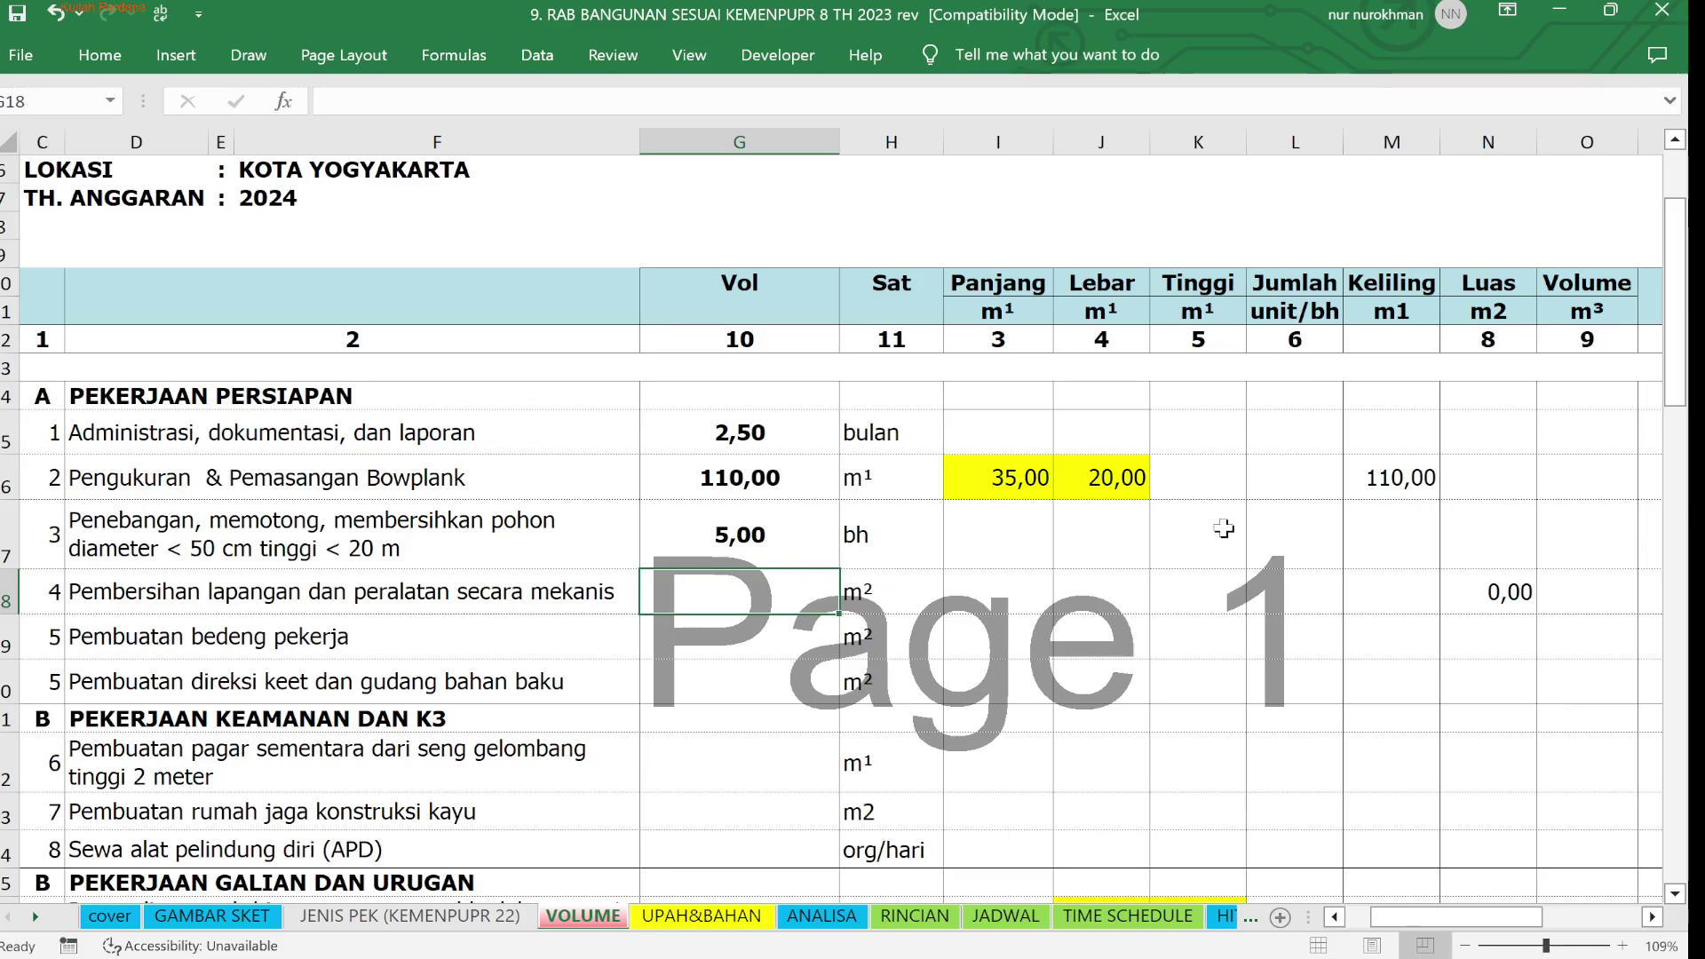
left_click(1002, 589)
type("=")
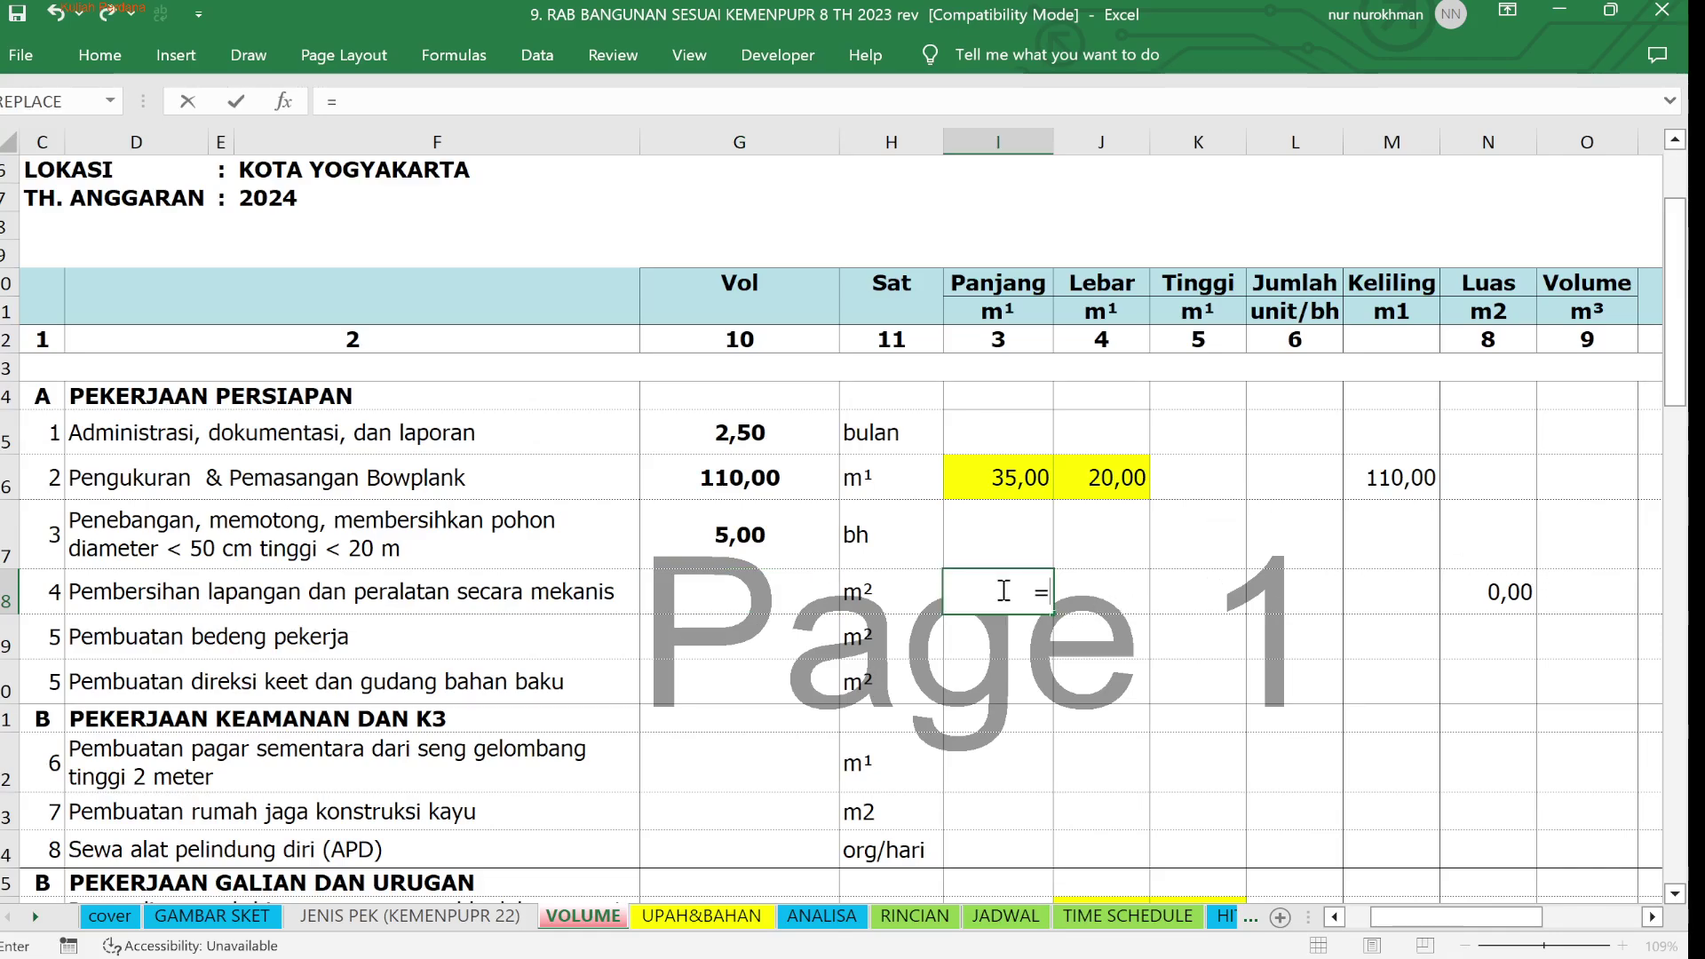
left_click(1000, 472)
key("Return")
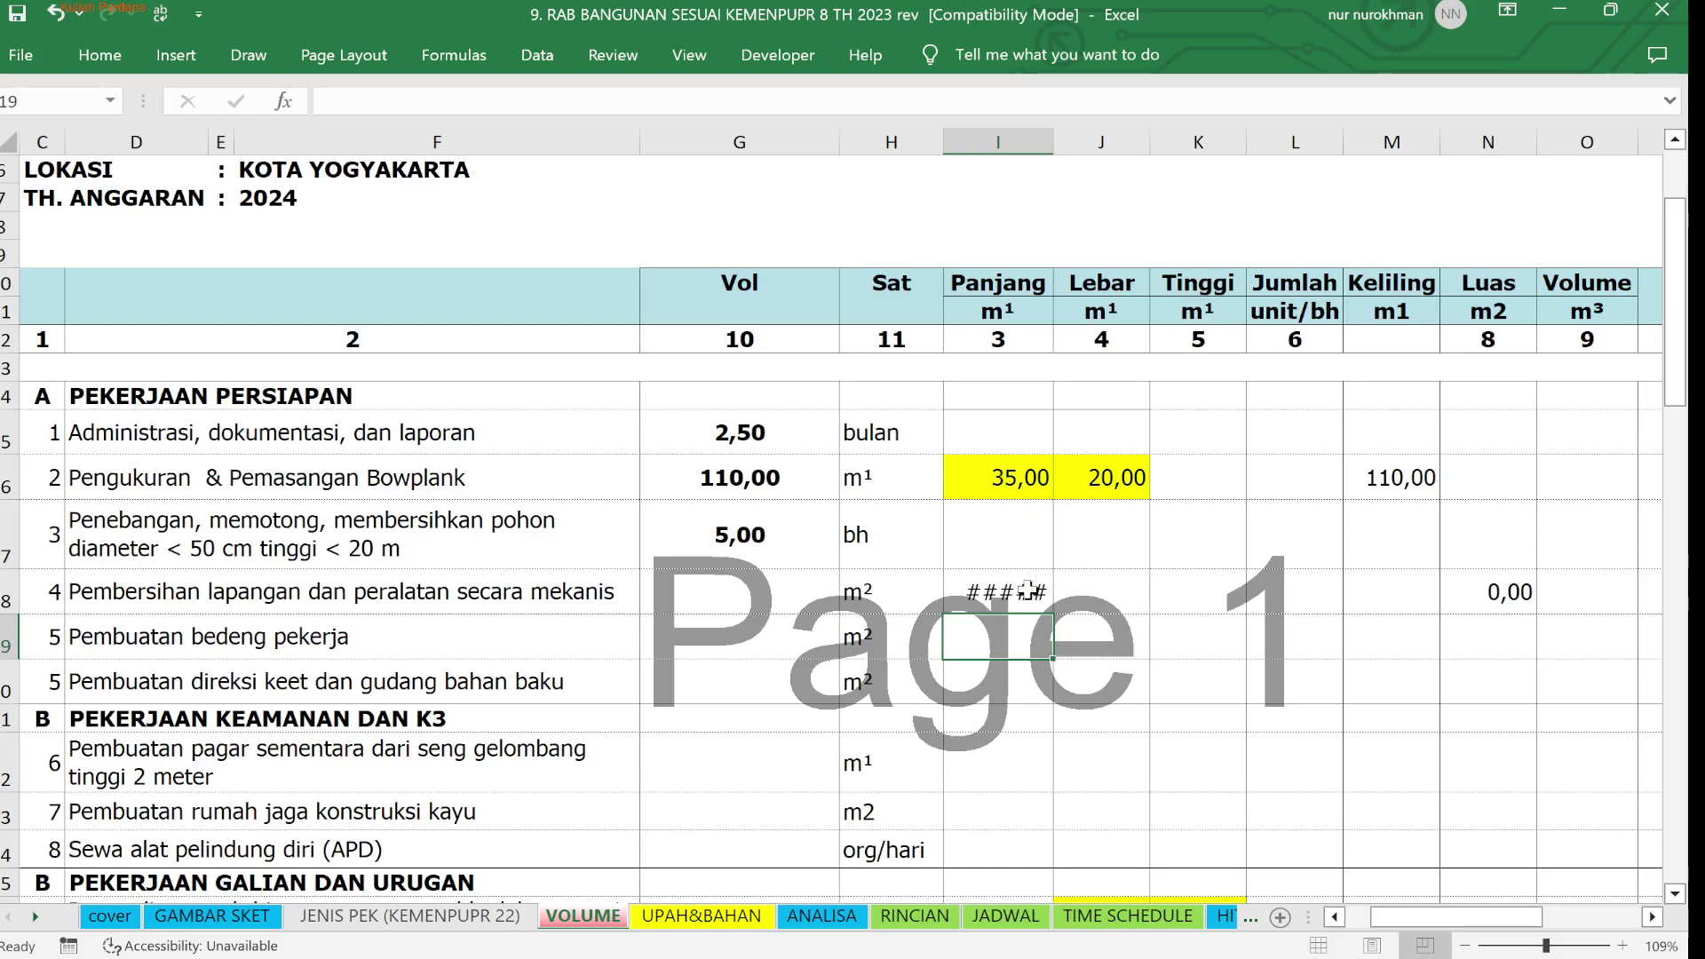
Copy the cell formatting of M16 onto the site-clearing row cells I18:O18
left_click(1390, 471)
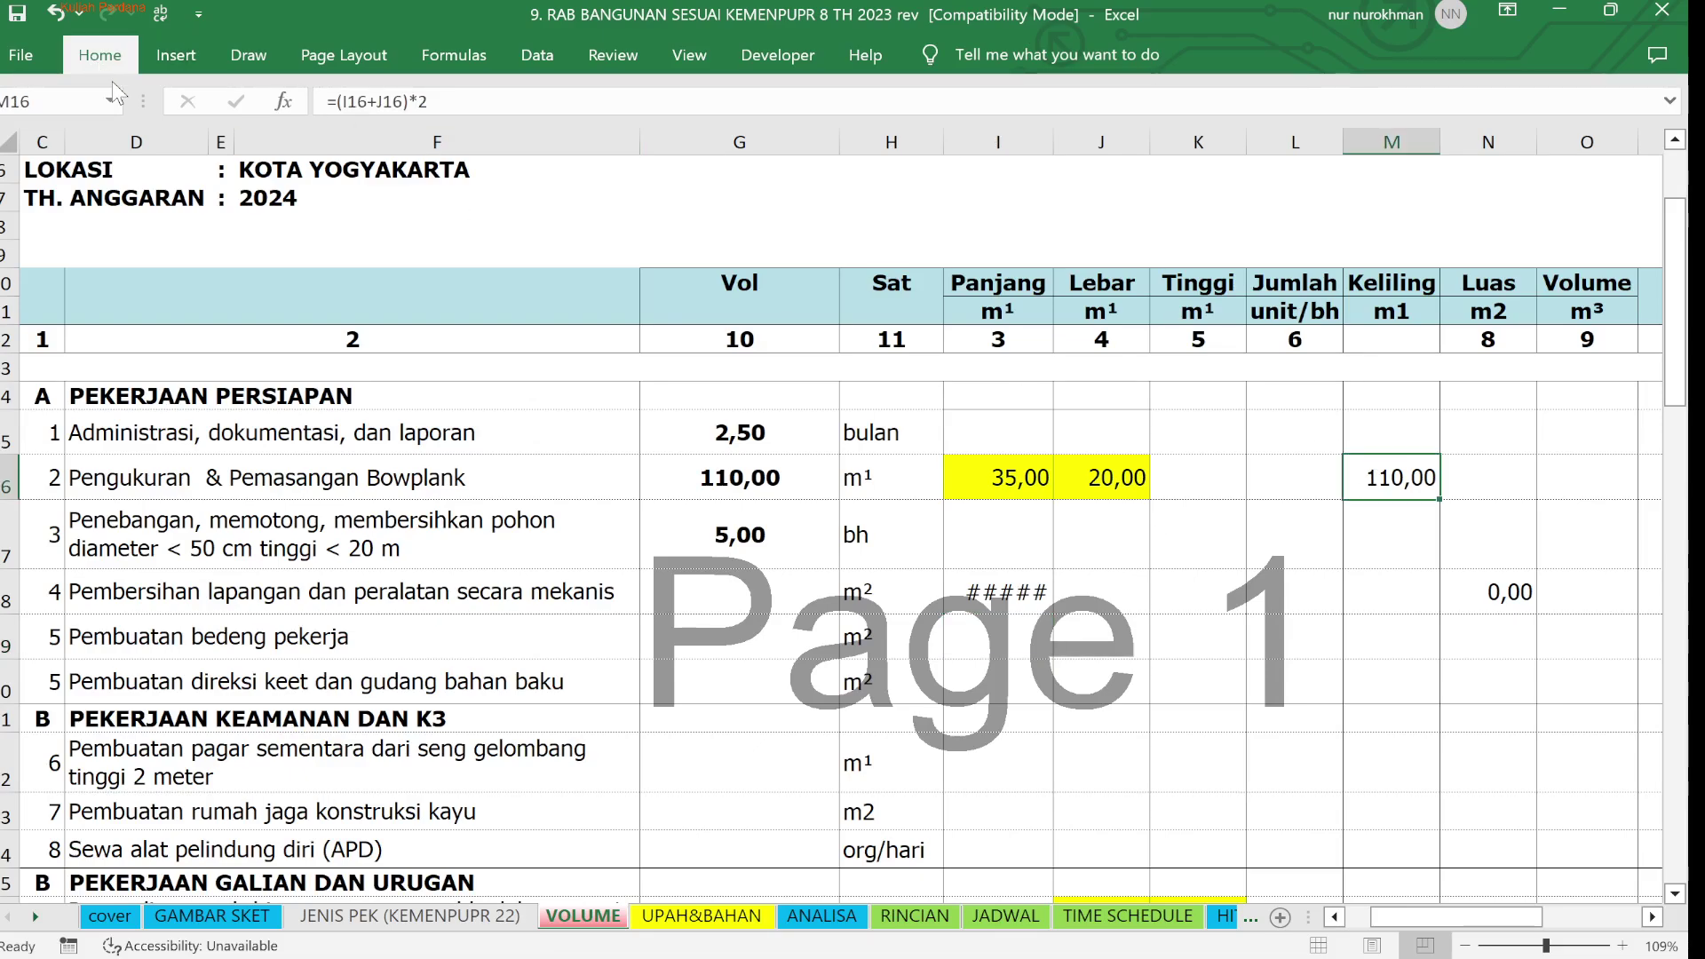
key("alt+h")
key("f")
key("p")
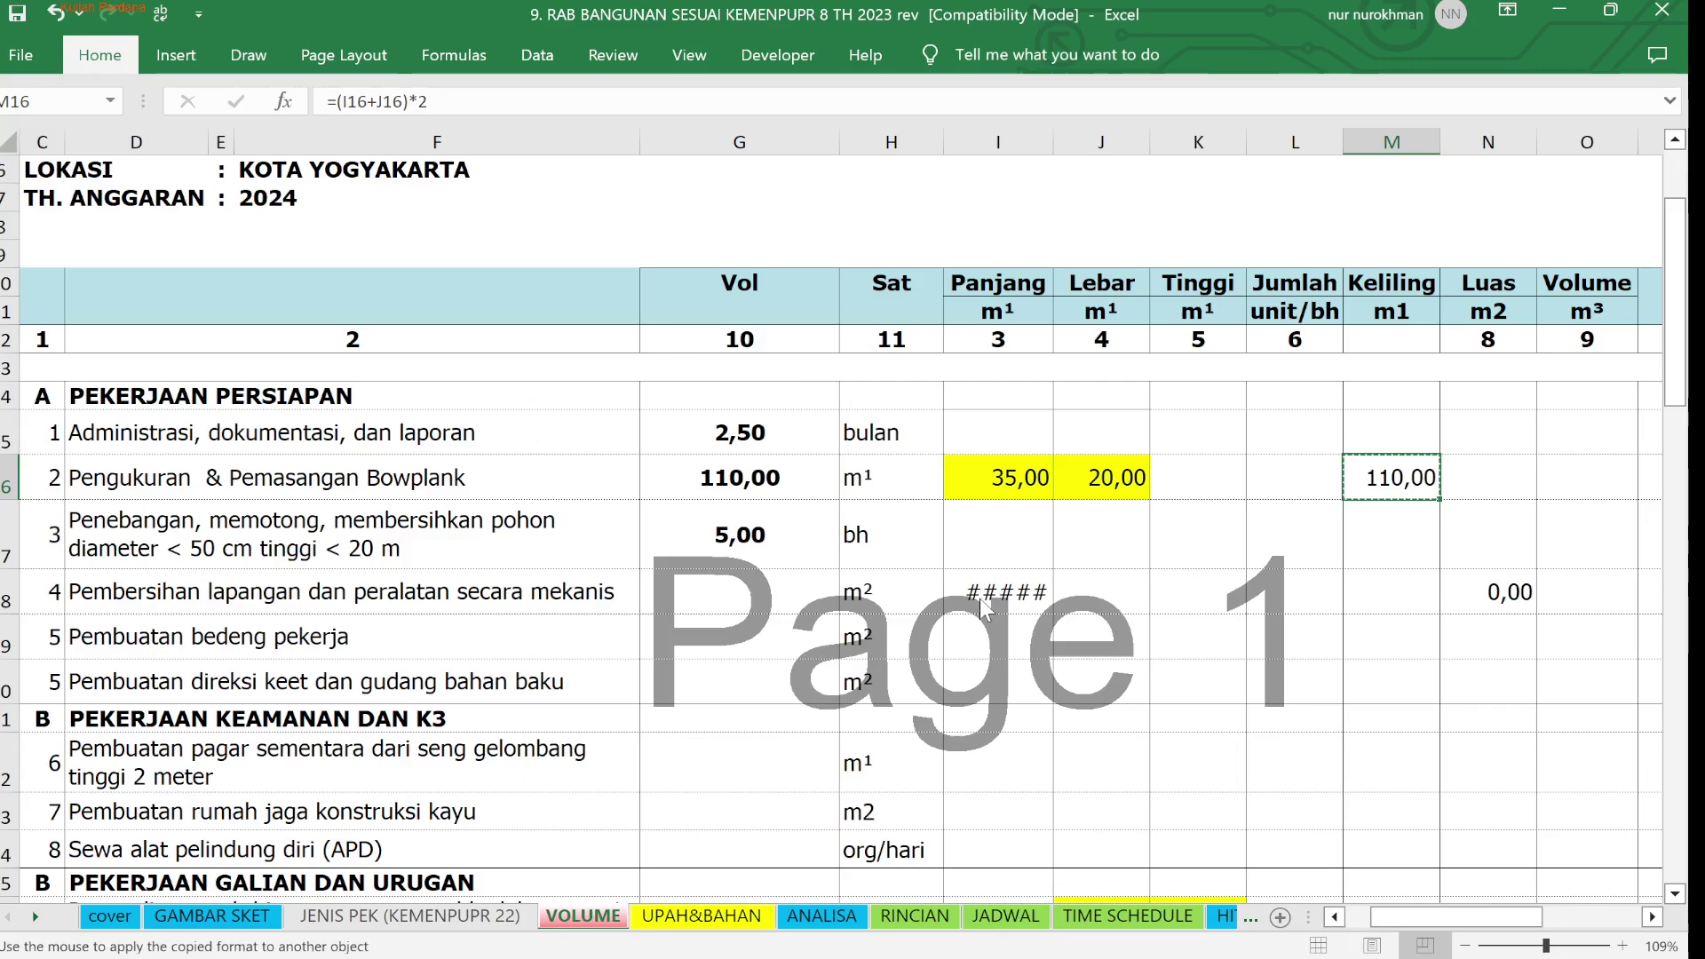
mouse_move(991, 581)
left_mouse_down()
mouse_move(1421, 571)
mouse_move(1323, 586)
mouse_move(1622, 590)
left_mouse_up()
left_click(1384, 683)
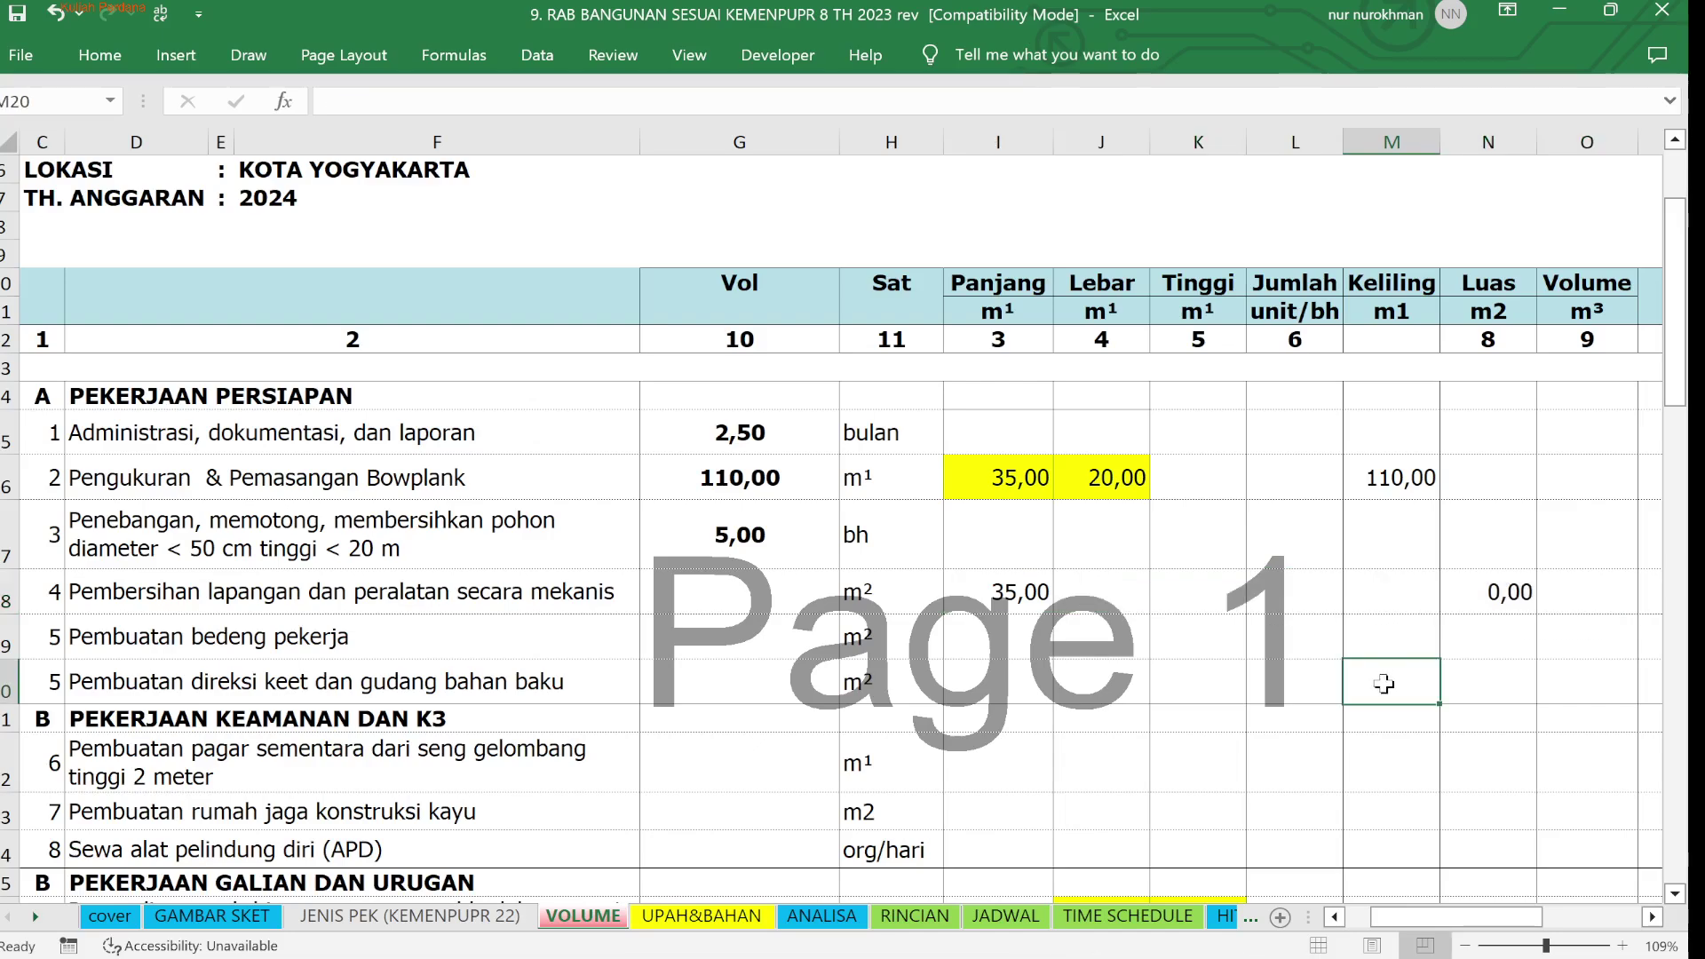
Link the Lebar cell J18 of the site-clearing item to the bowplank width in J16
left_click(1079, 591)
type("=")
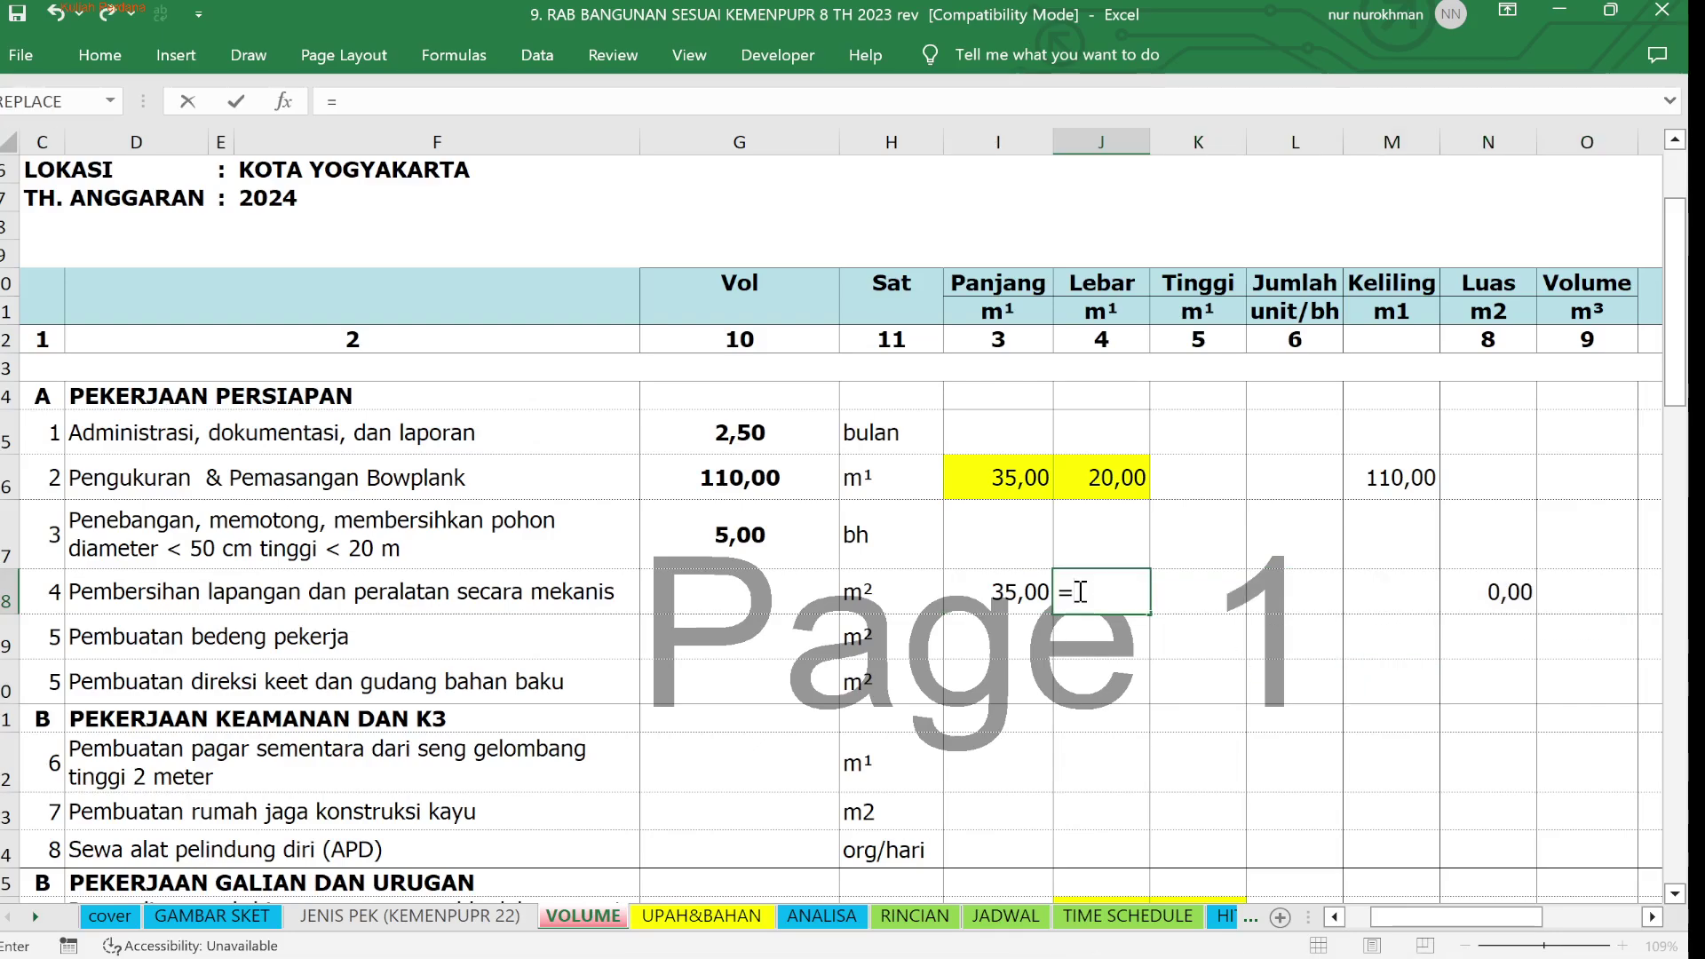
left_click(1115, 475)
key("Return")
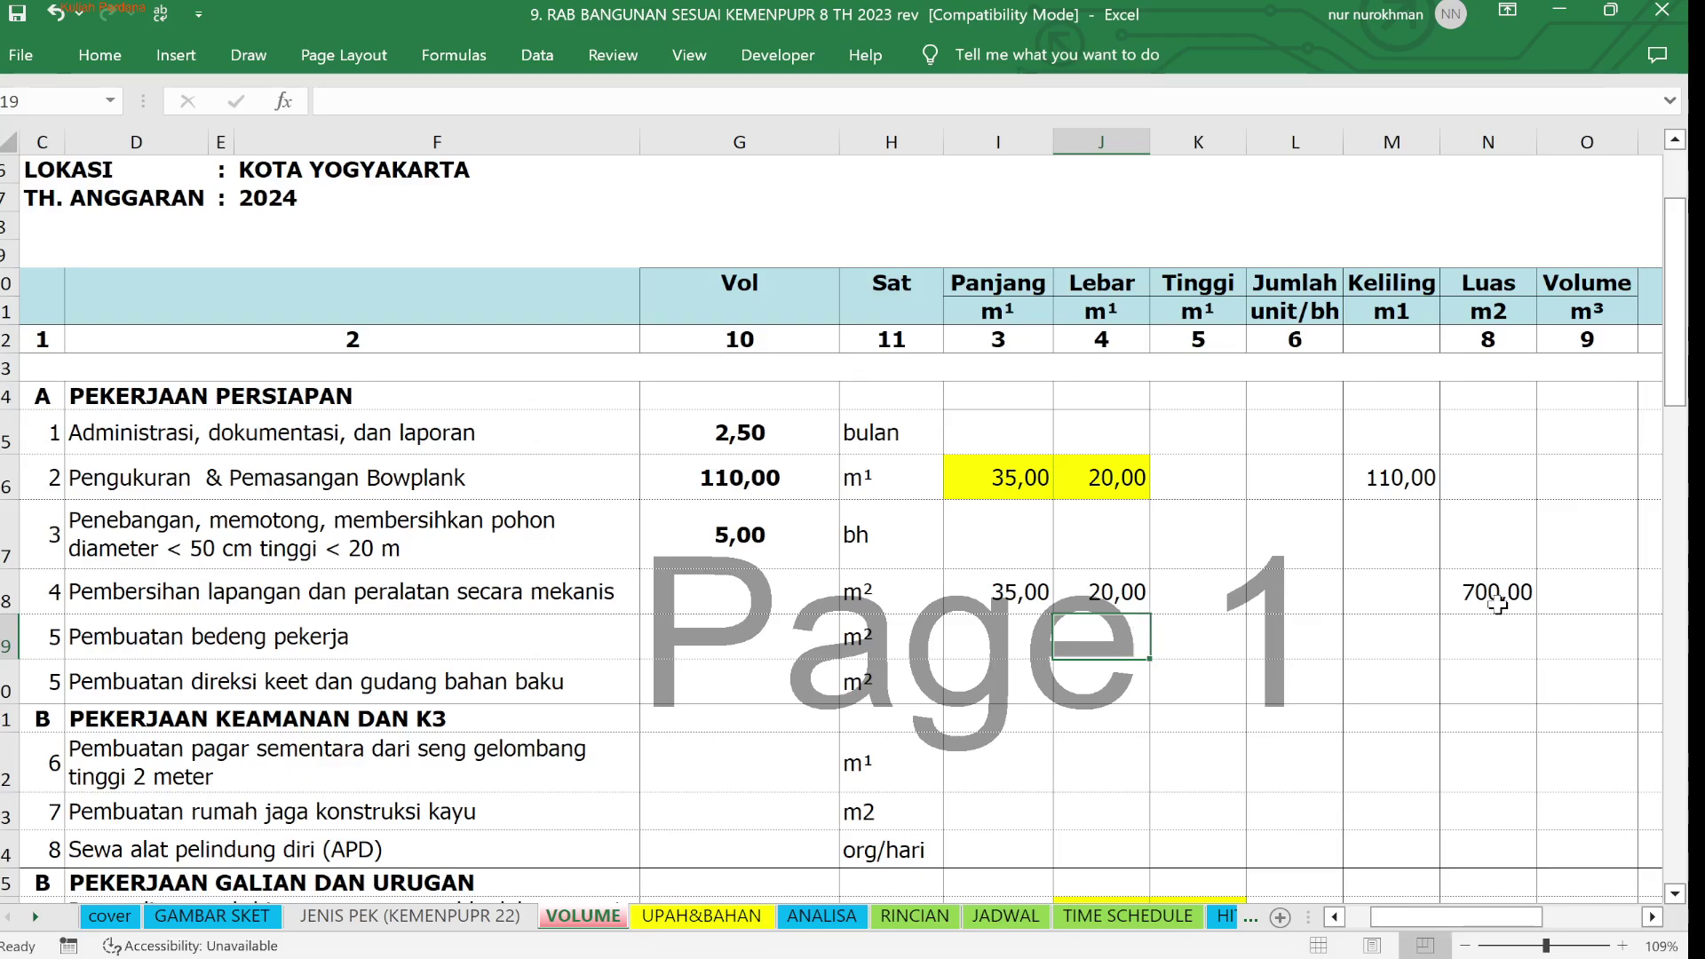
Link the Vol cell G18 of the site-clearing item to its area in N18
left_click(742, 600)
type("=")
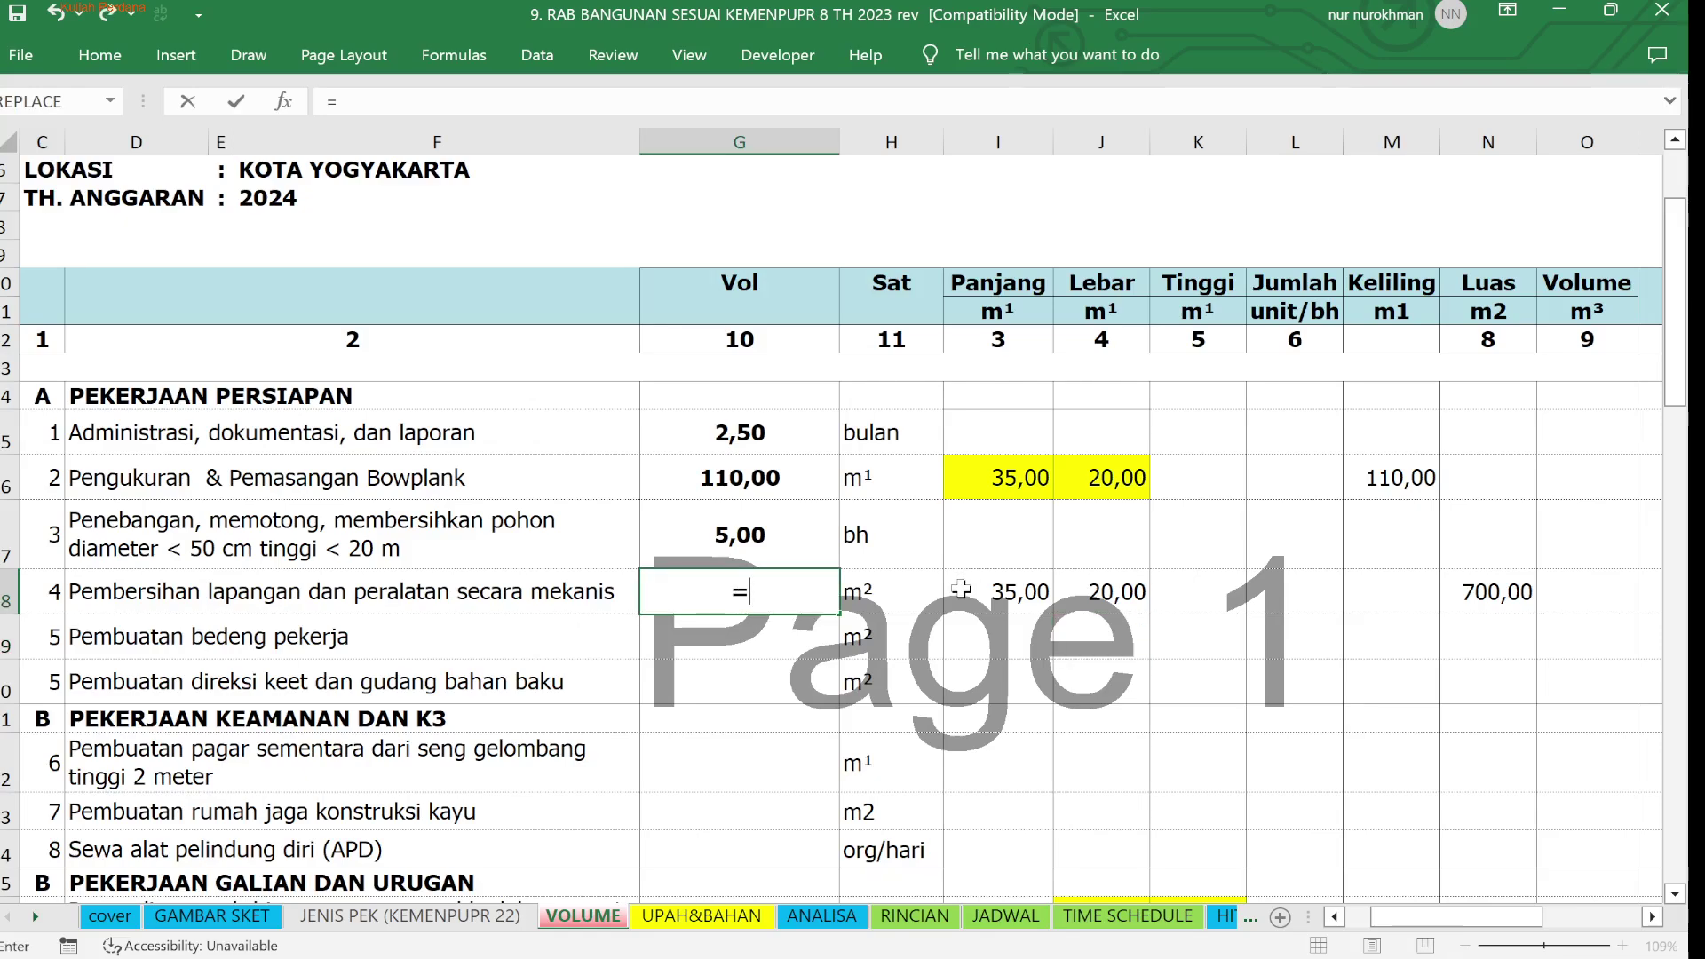
left_click(1486, 595)
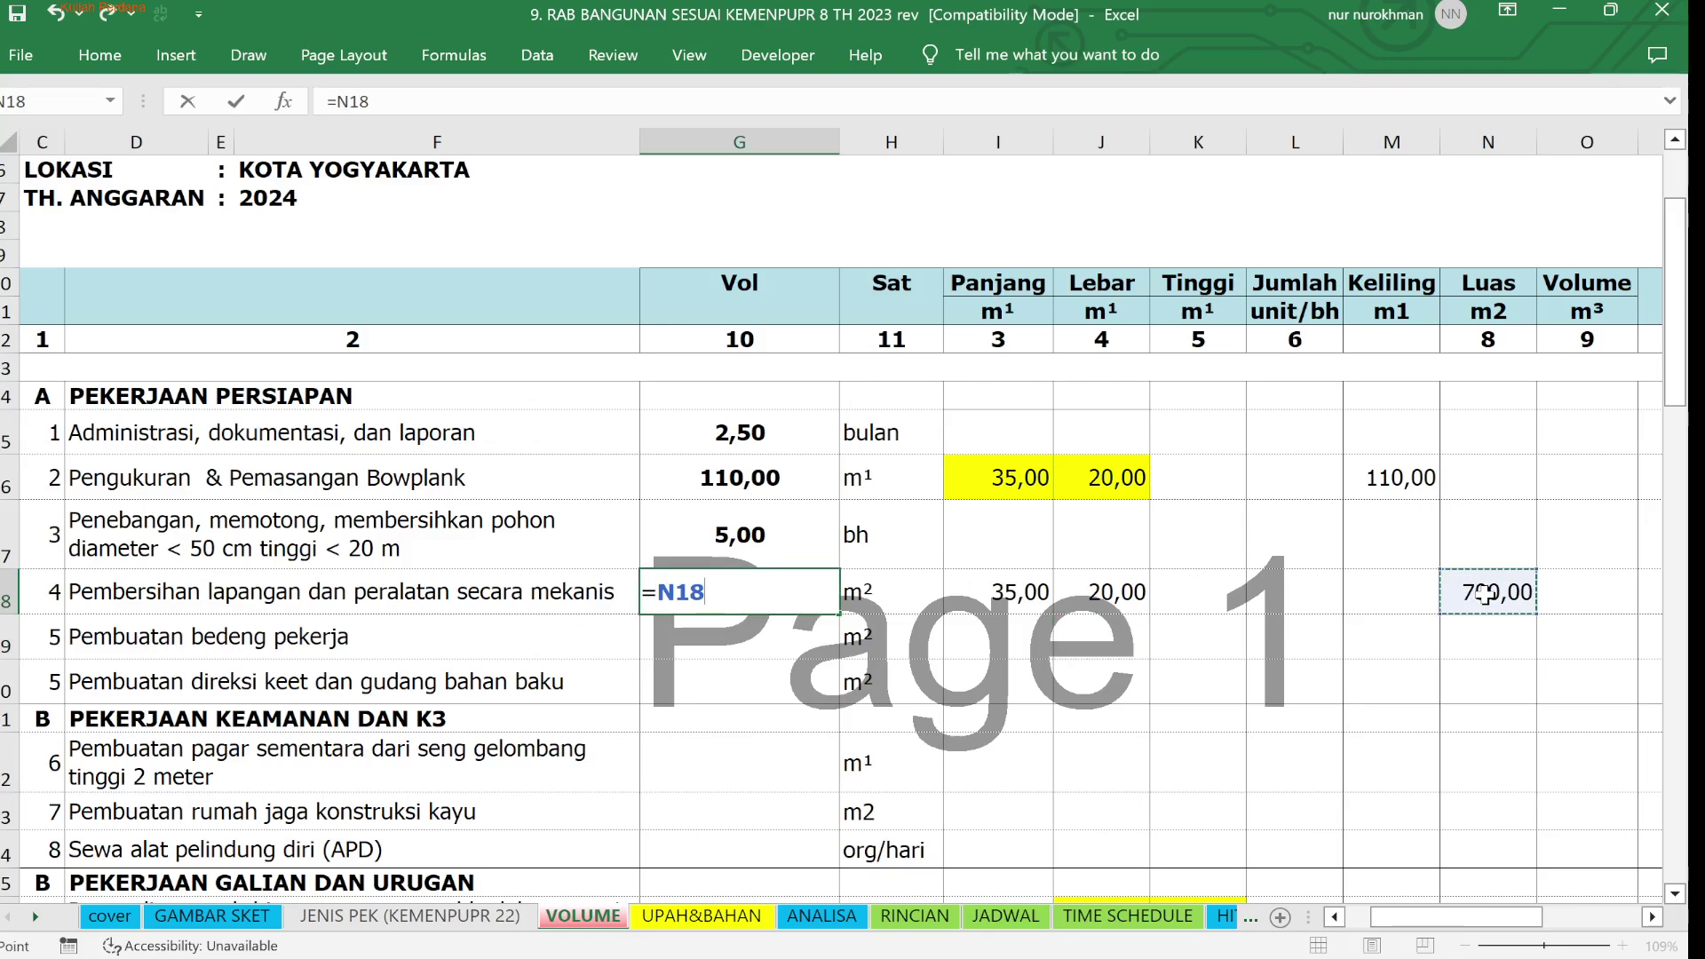
key("Return")
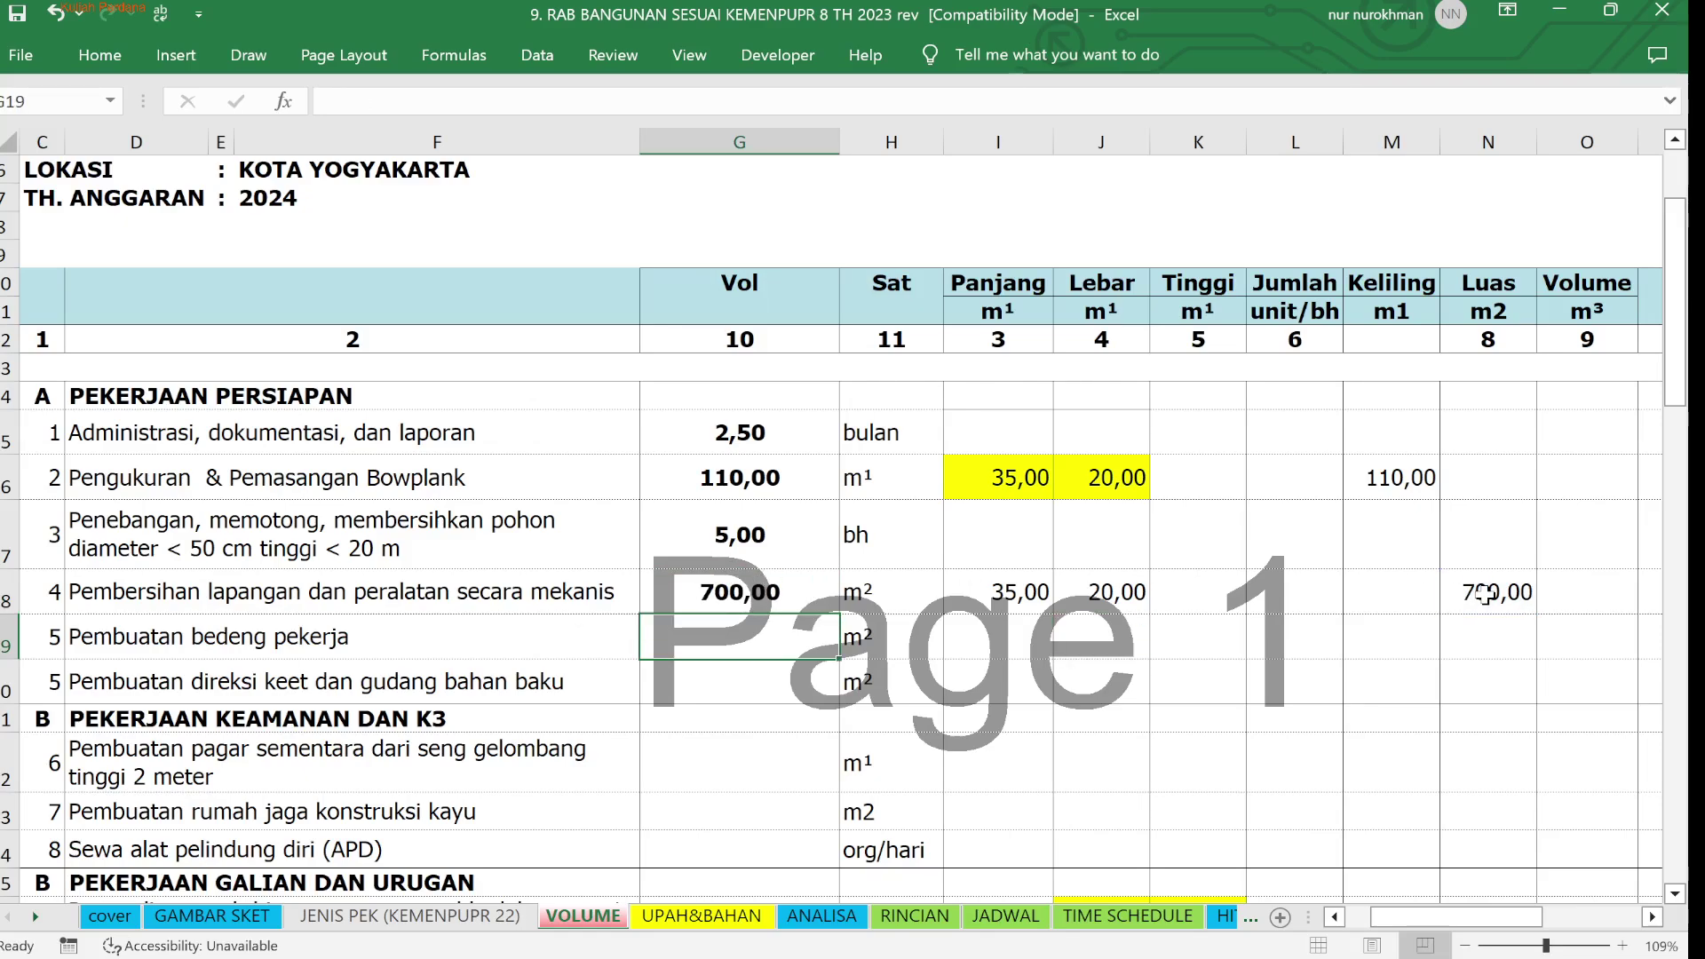
Fill the yellow cell J26 of the foundation excavation item across to its Panjang cell I26
left_click(740, 745)
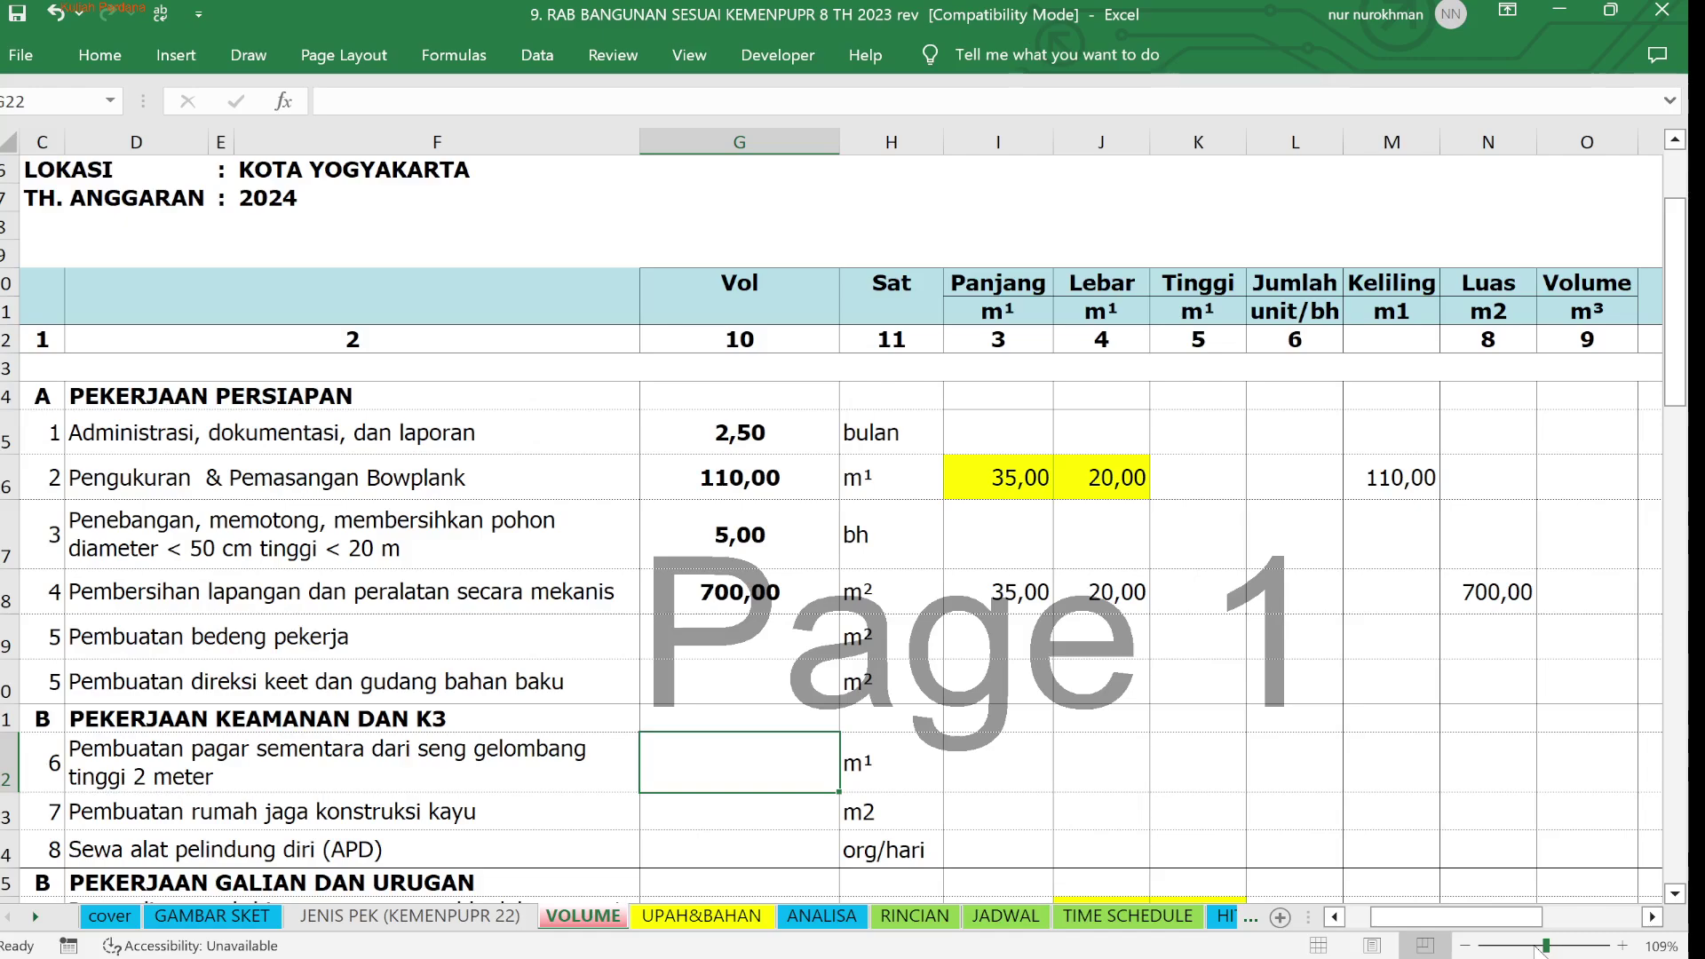
left_click_drag(1544, 947, 1534, 947)
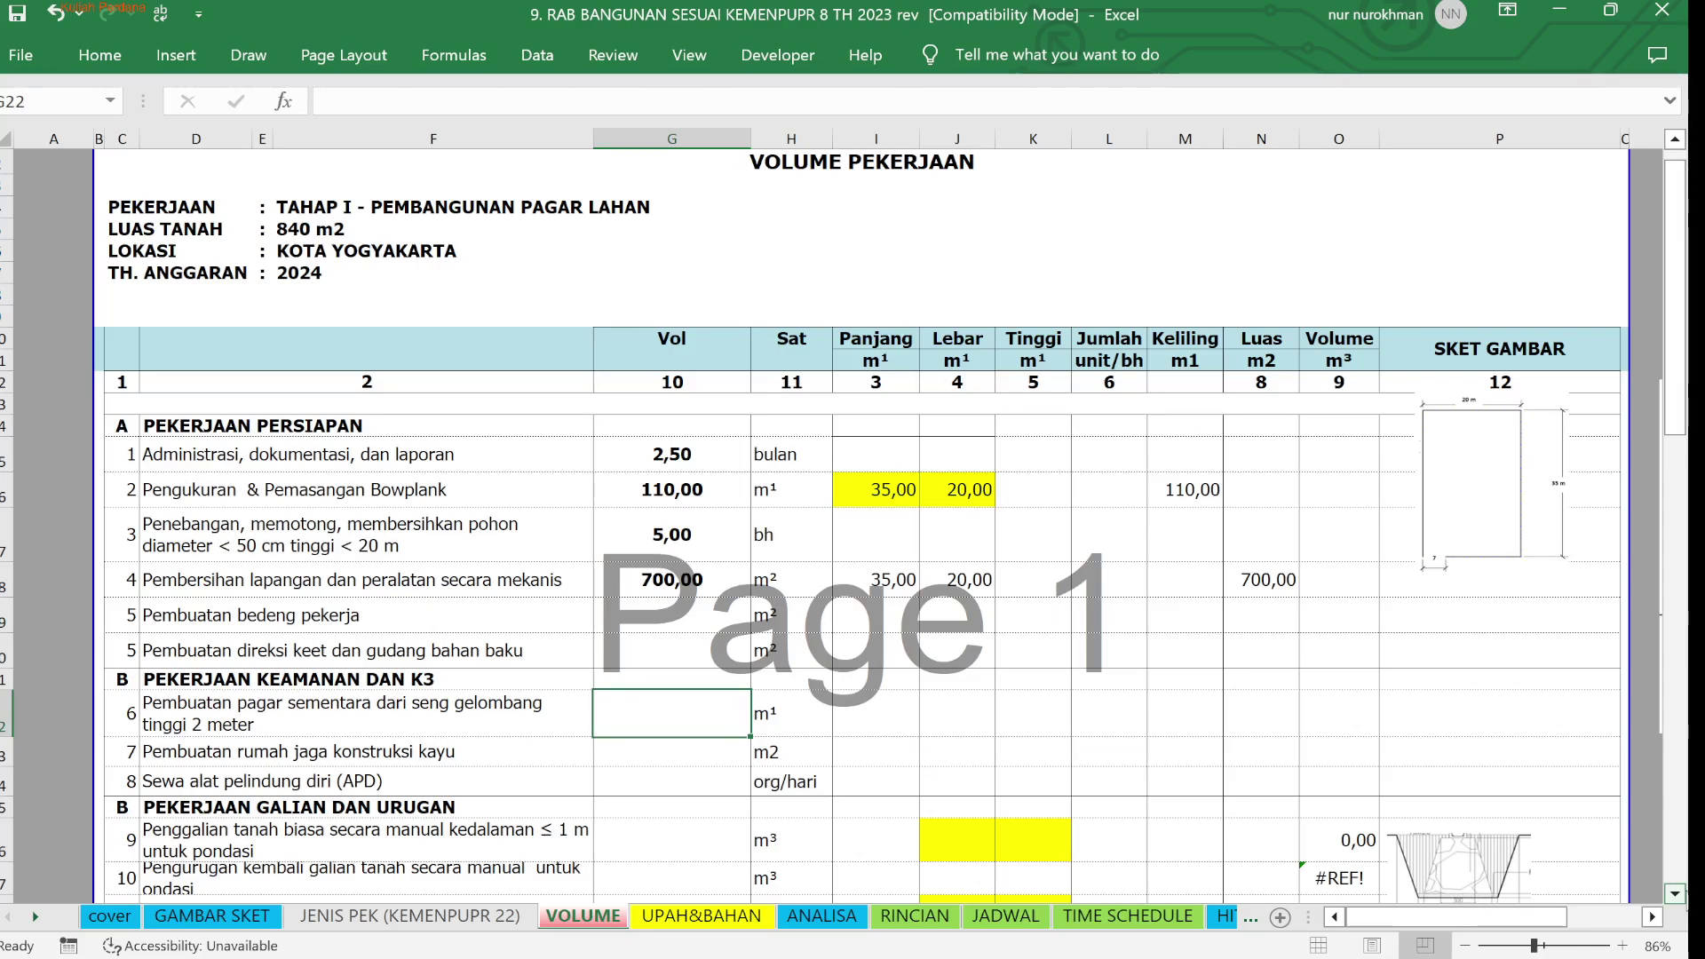
scroll(1675, 894, "down", 6)
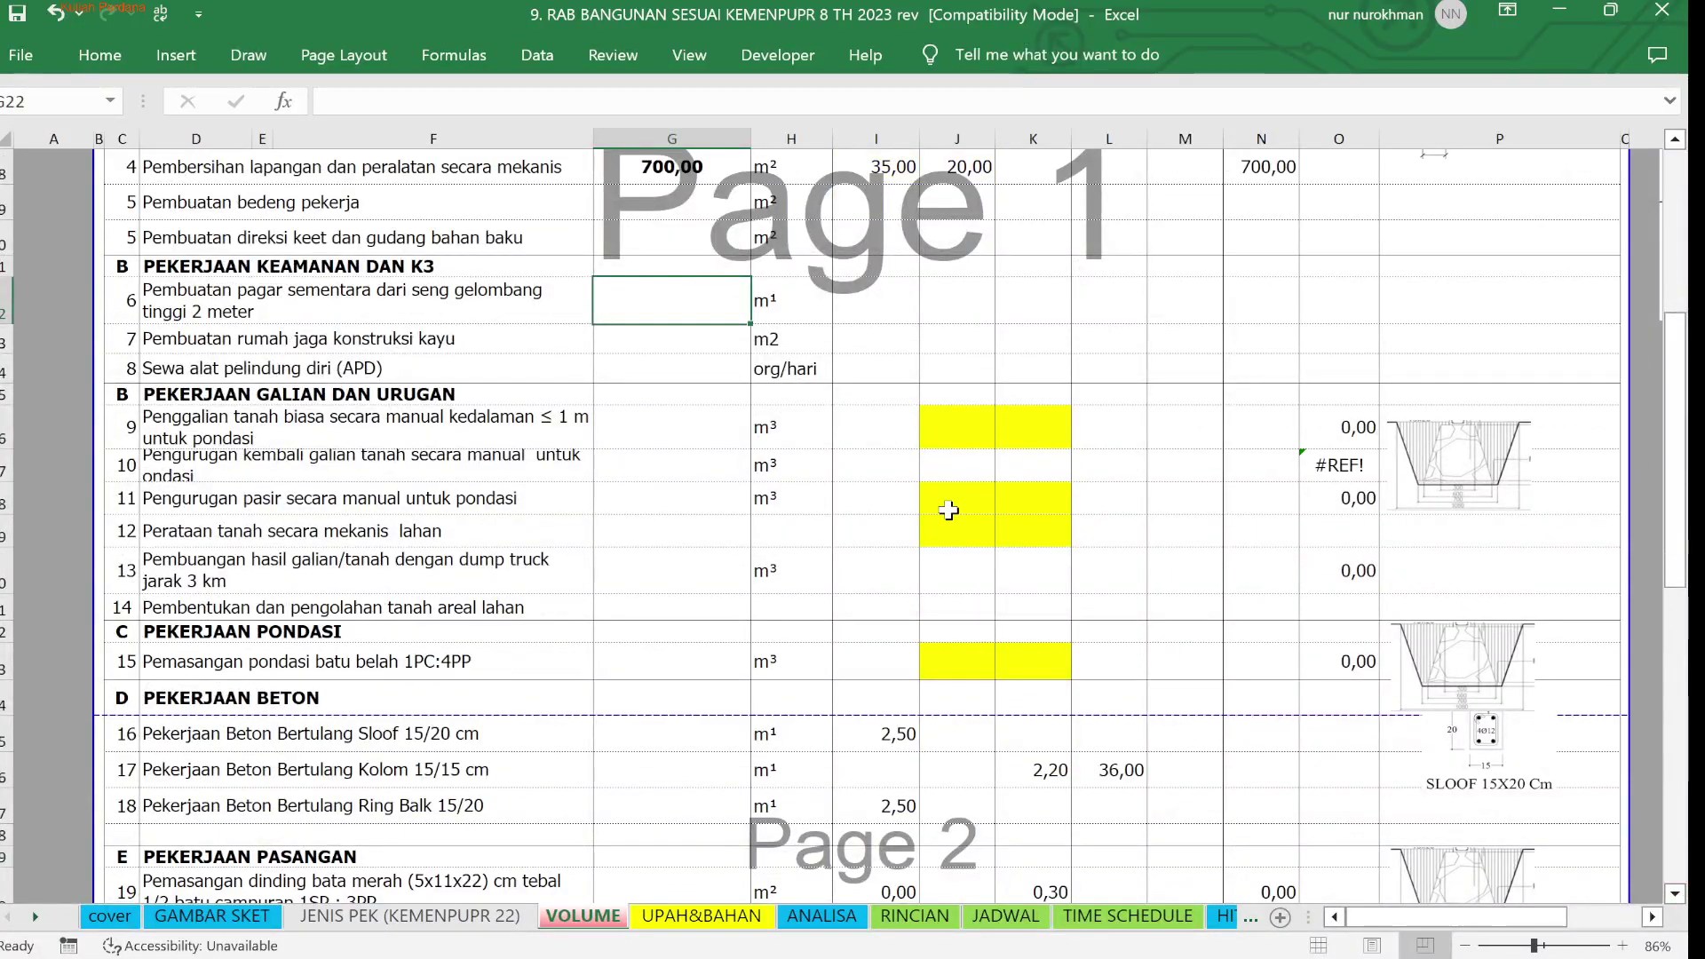
scroll(853, 520, "up", 3)
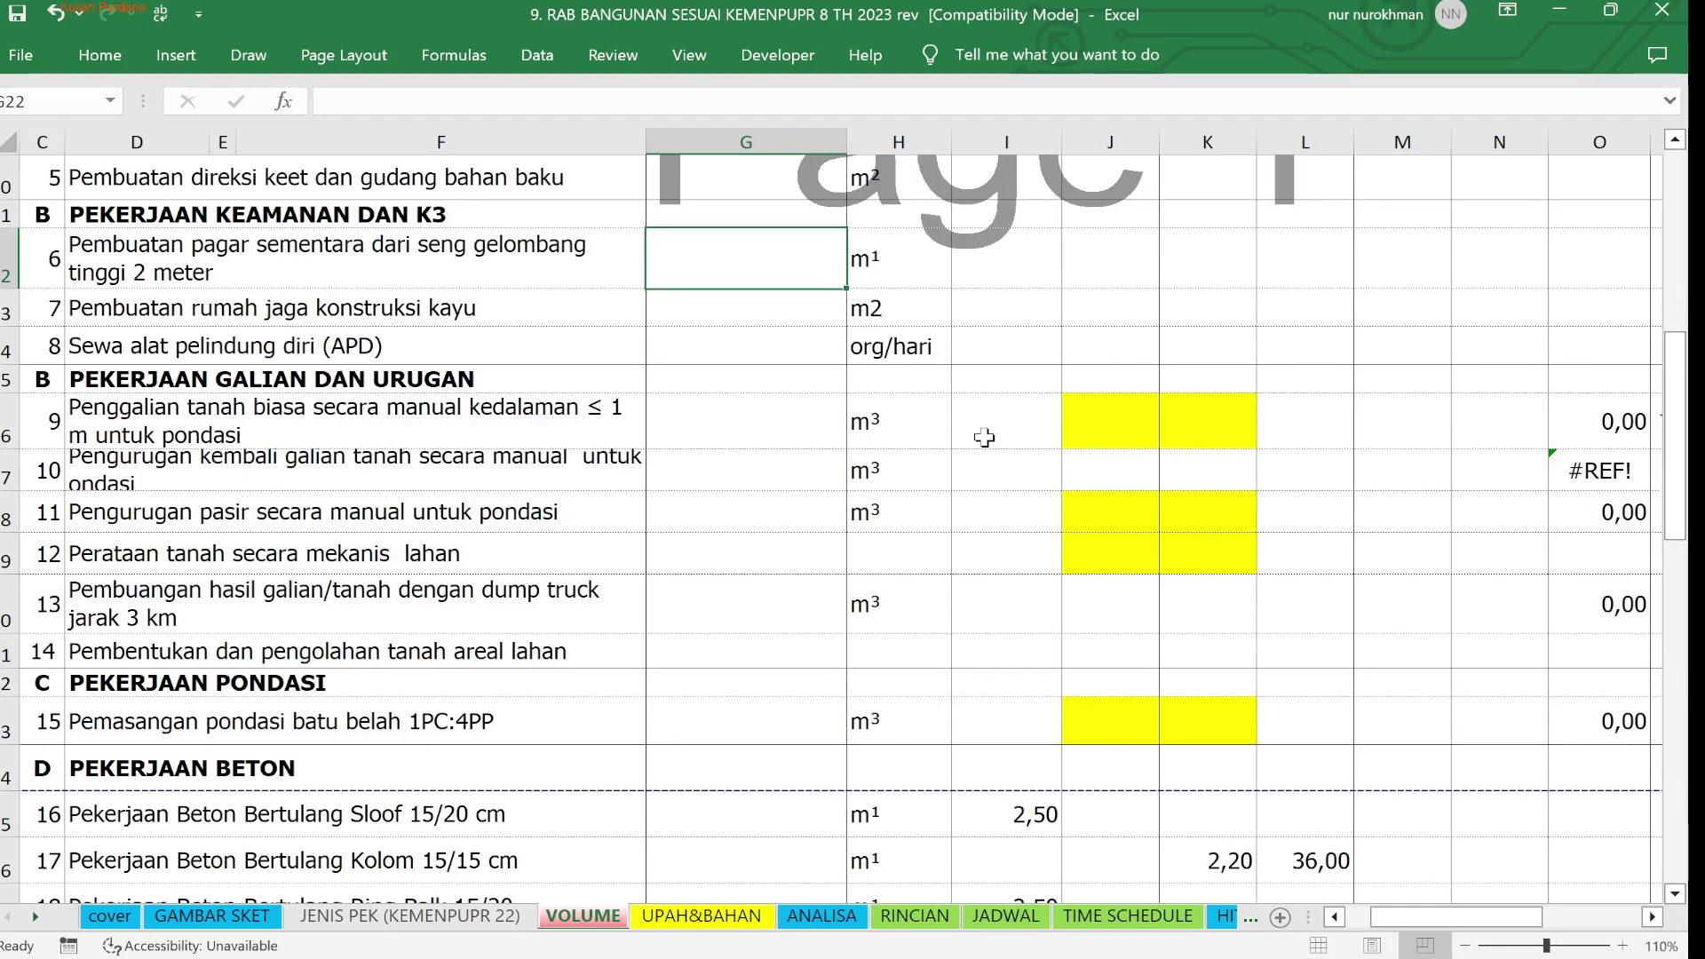
scroll(985, 437, "up", 2)
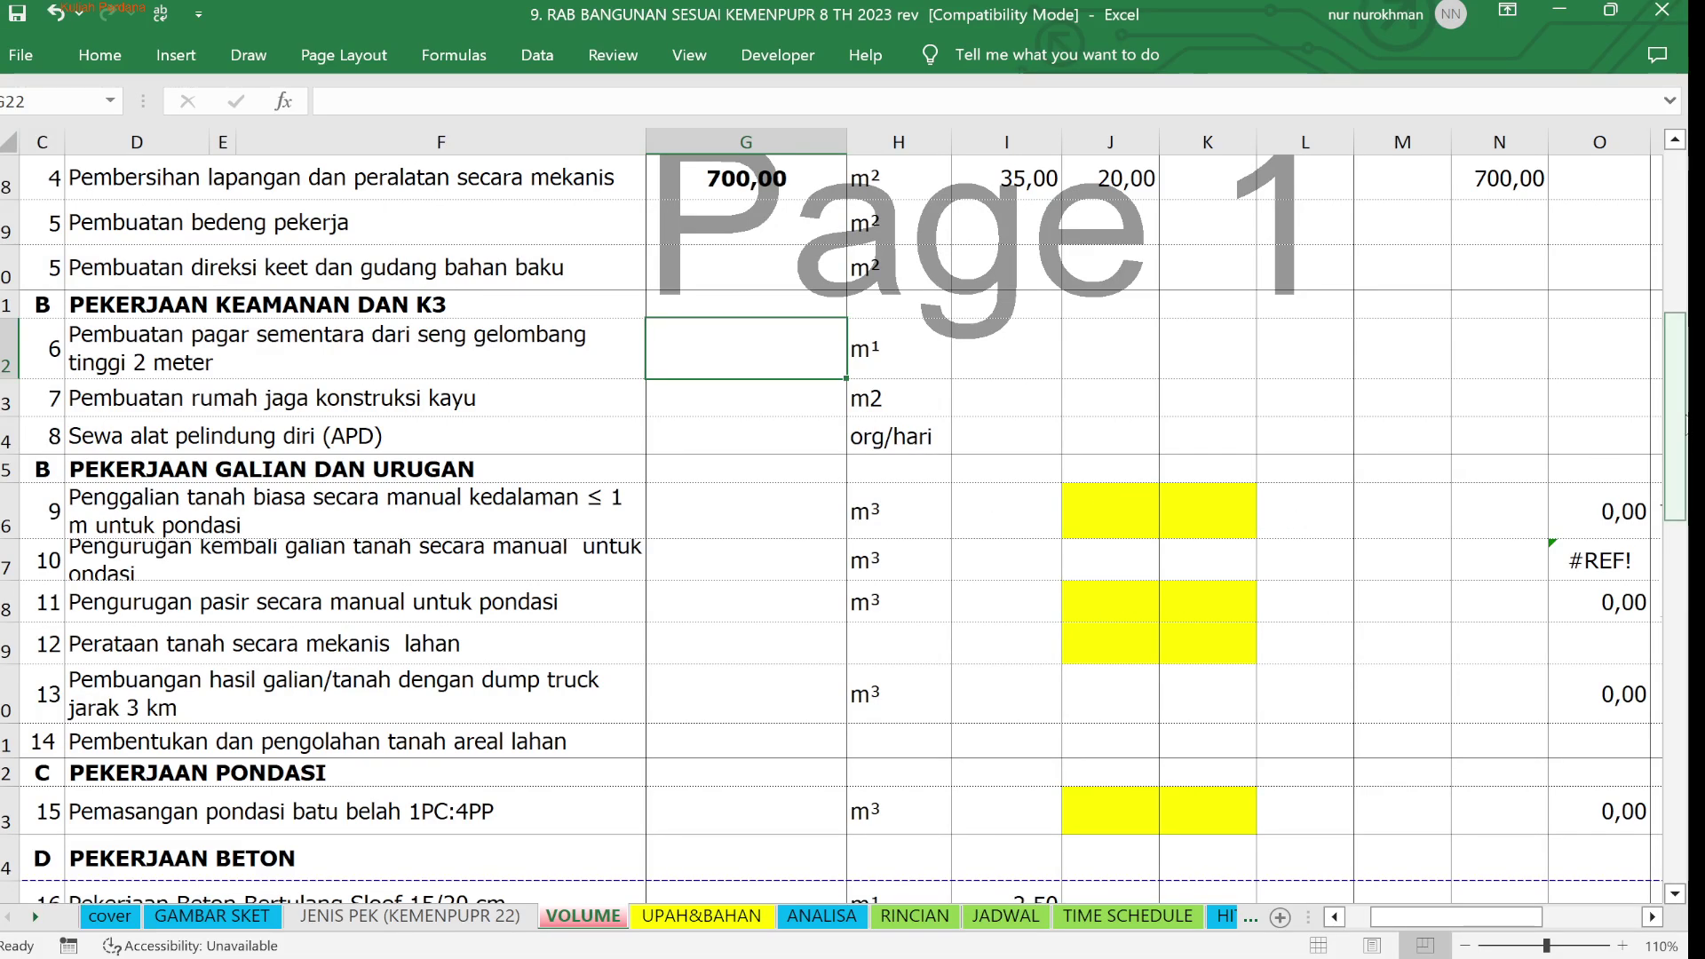
mouse_move(1675, 415)
left_mouse_down()
mouse_move(1675, 315)
mouse_move(1676, 411)
left_mouse_up()
left_click(1123, 614)
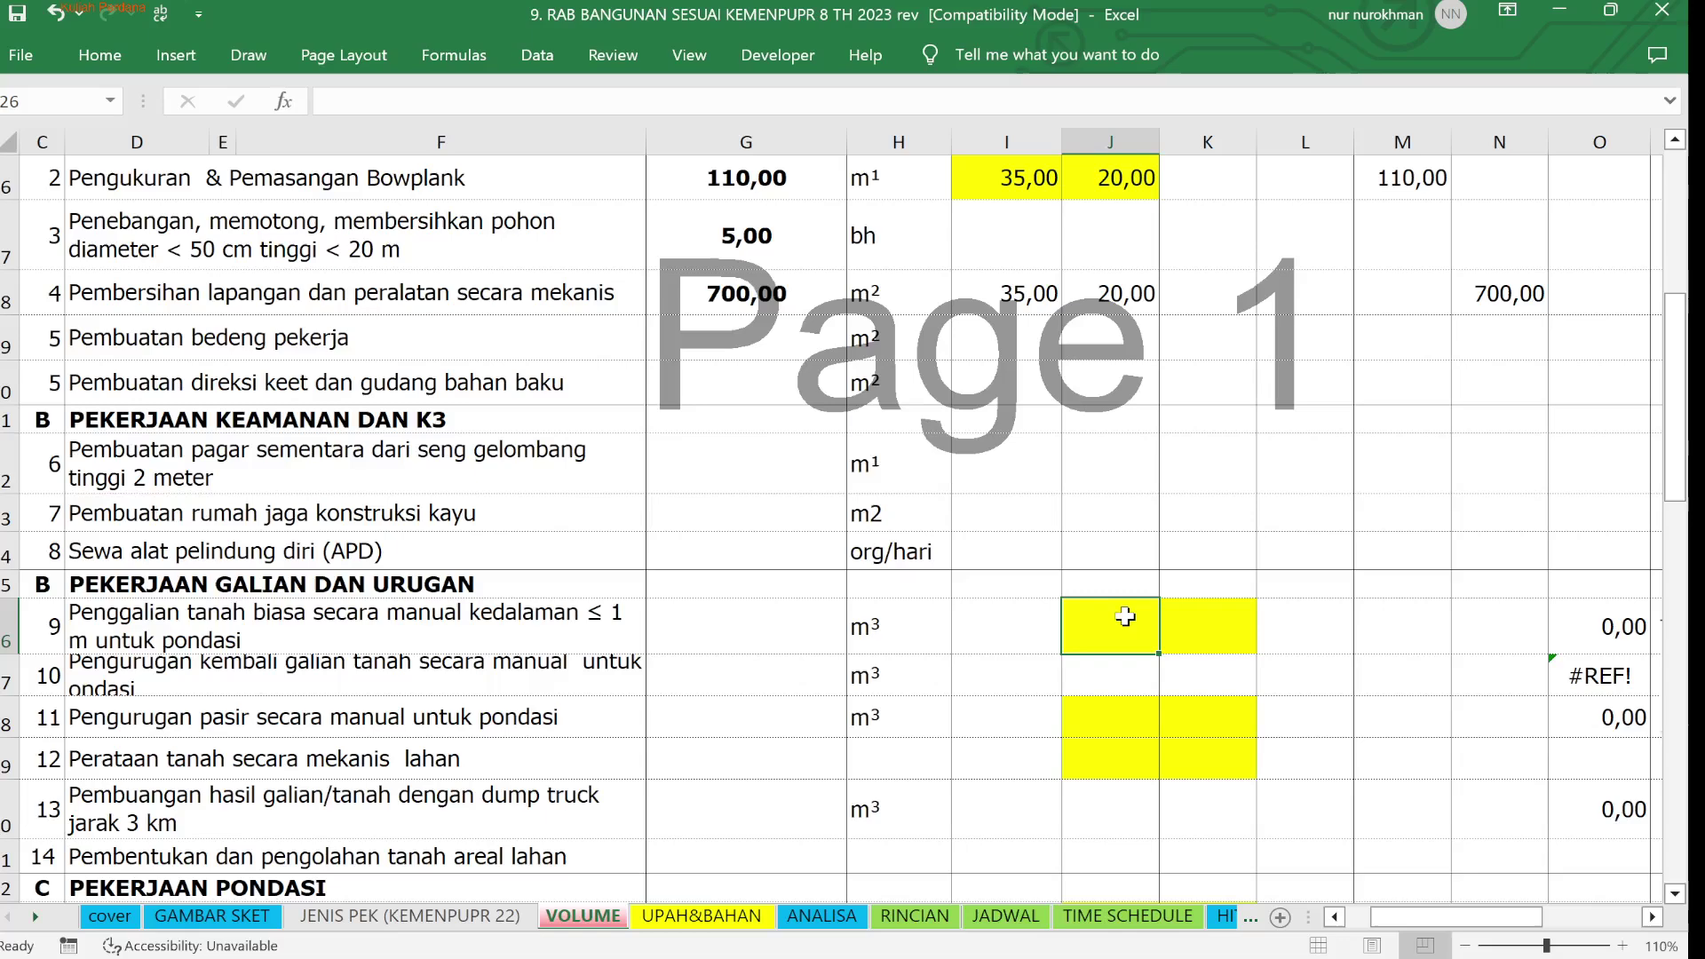
left_click_drag(1159, 655, 962, 653)
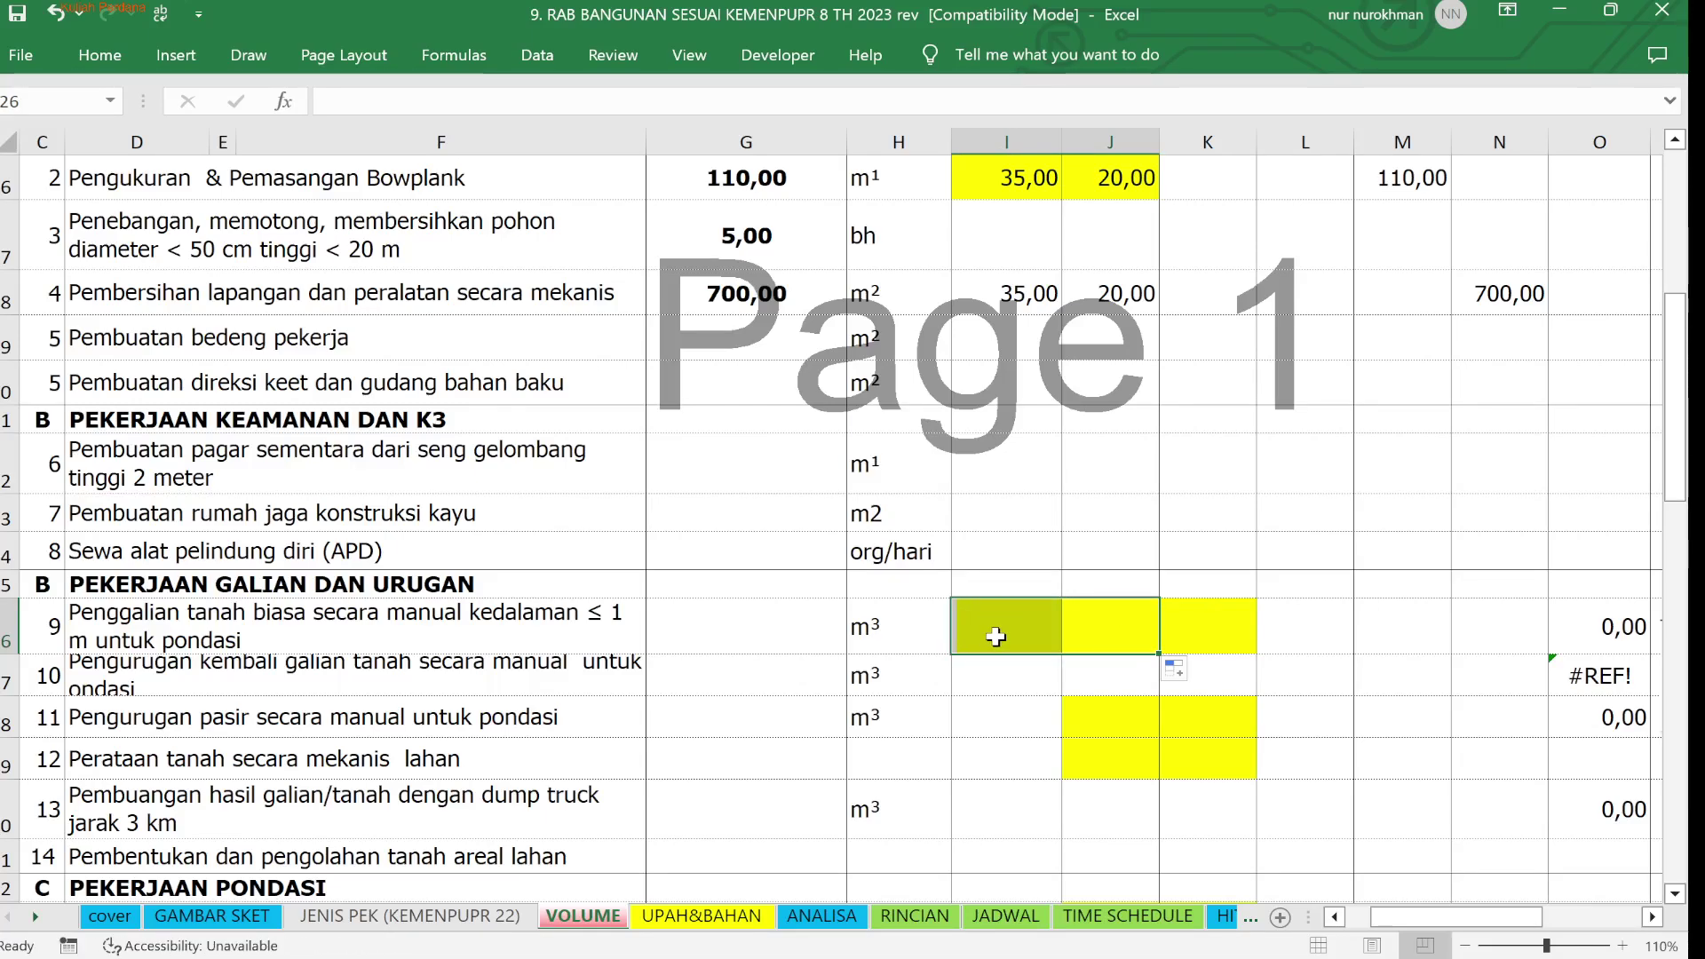
left_click(997, 633)
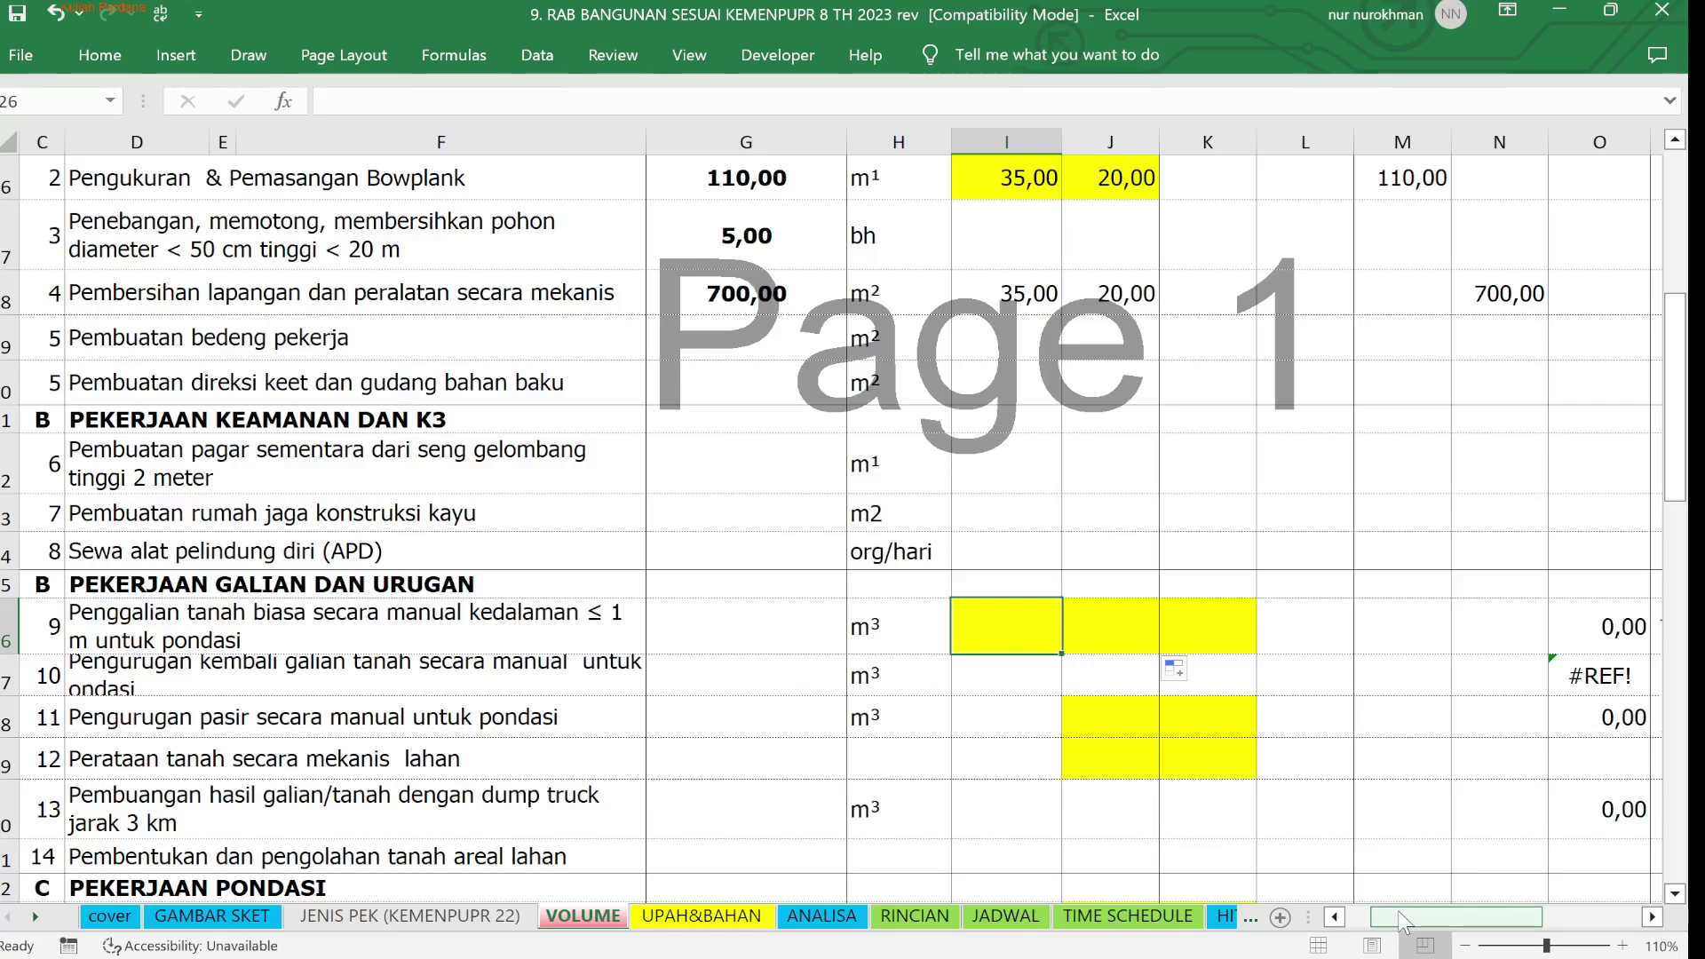
left_click_drag(1399, 915, 1426, 913)
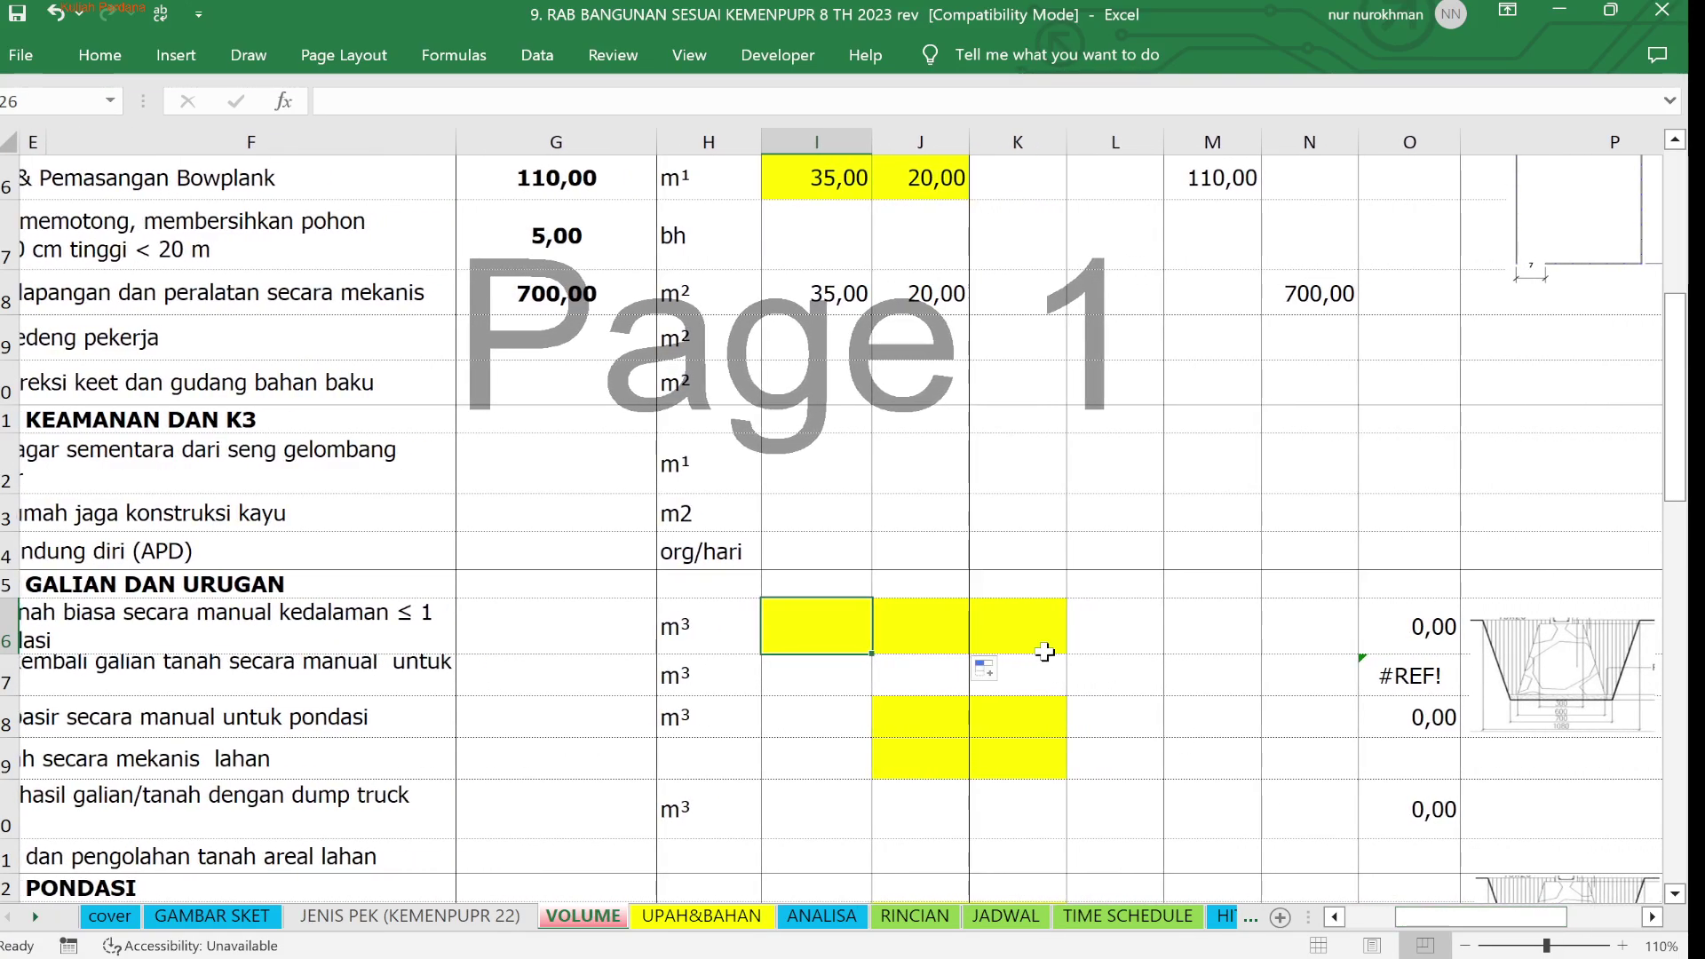
type("=")
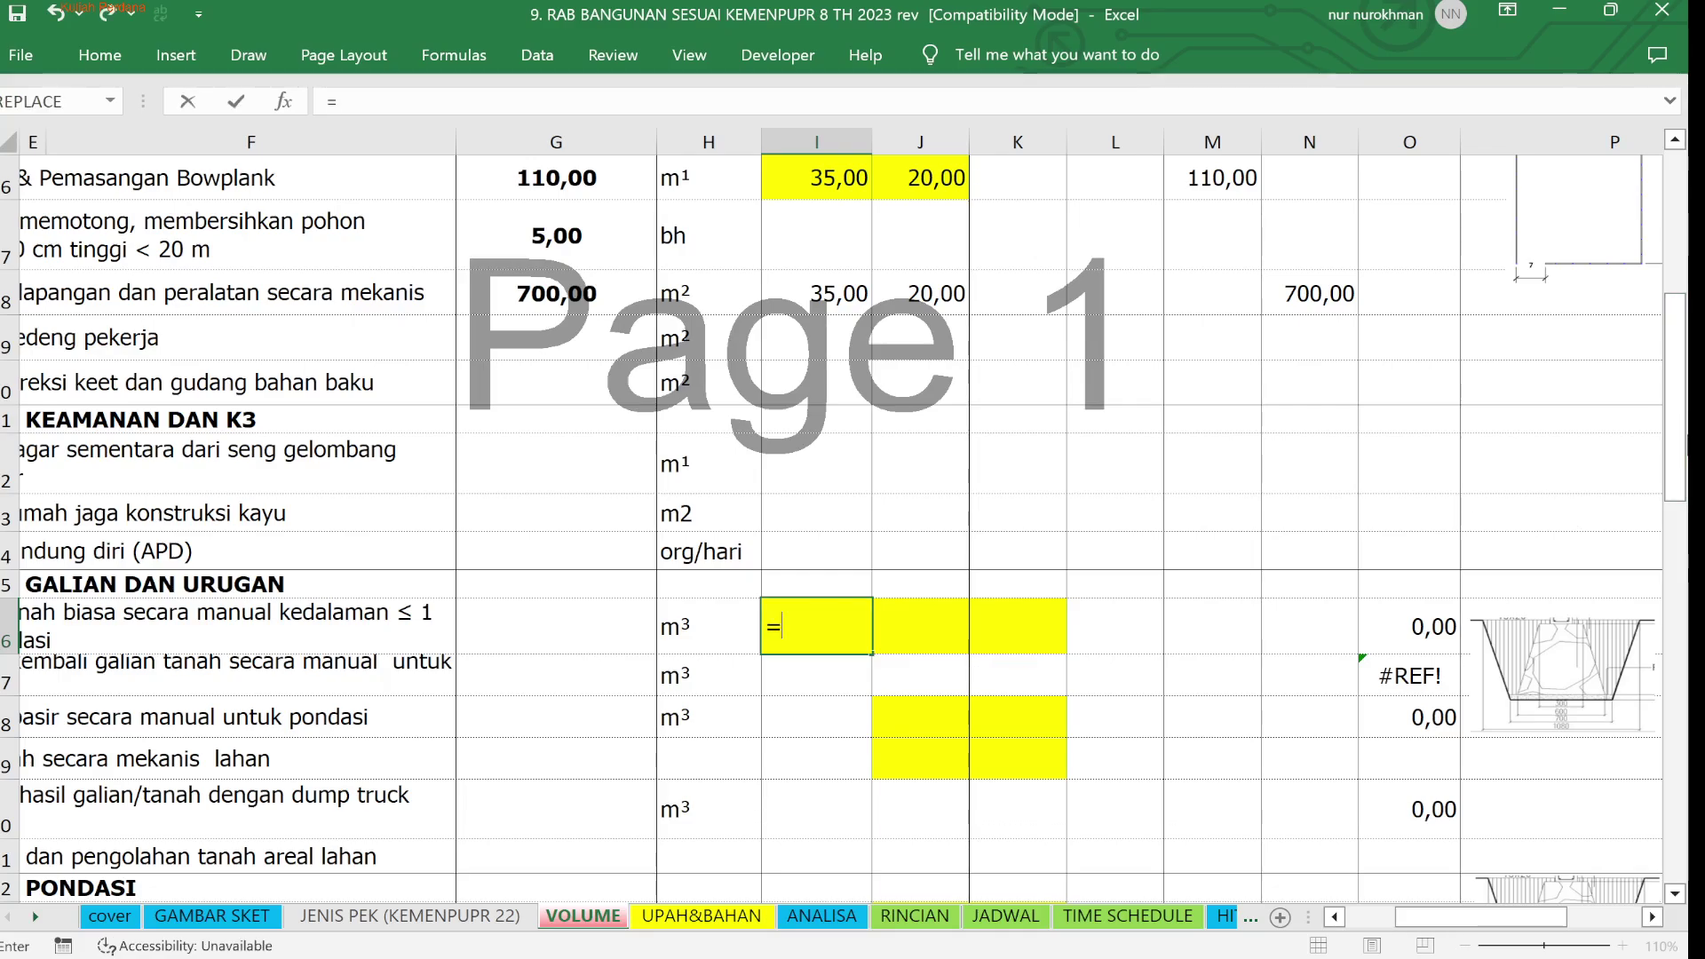
left_click_drag(1685, 447, 1679, 377)
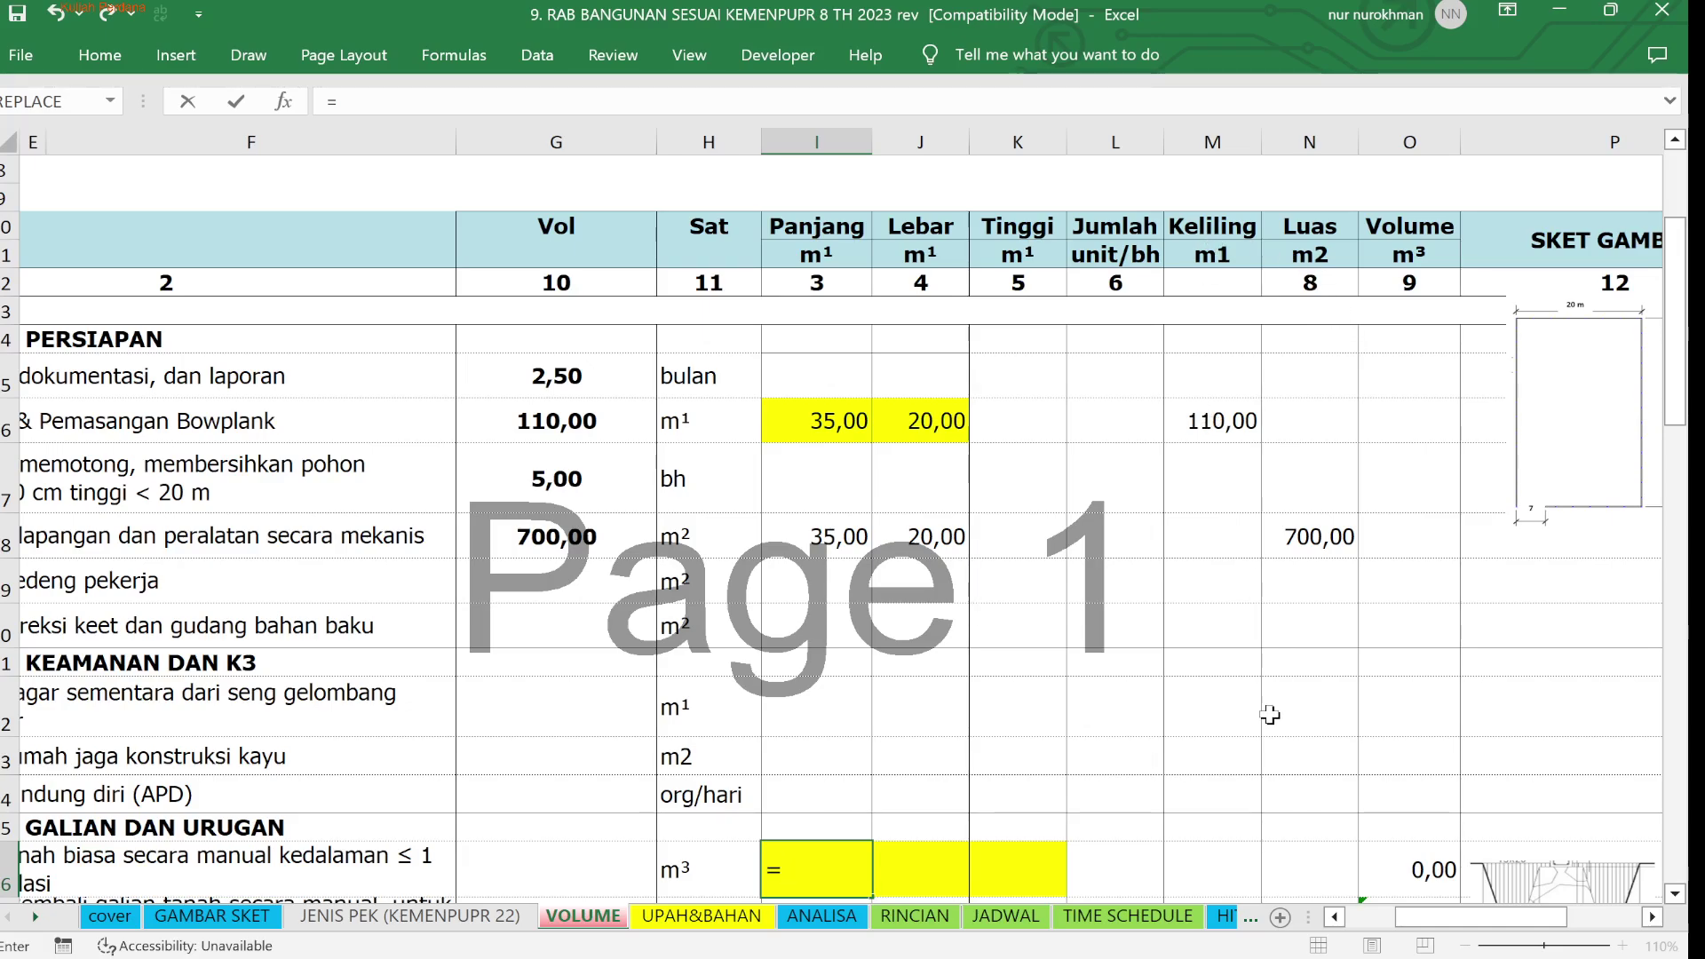
key("Escape")
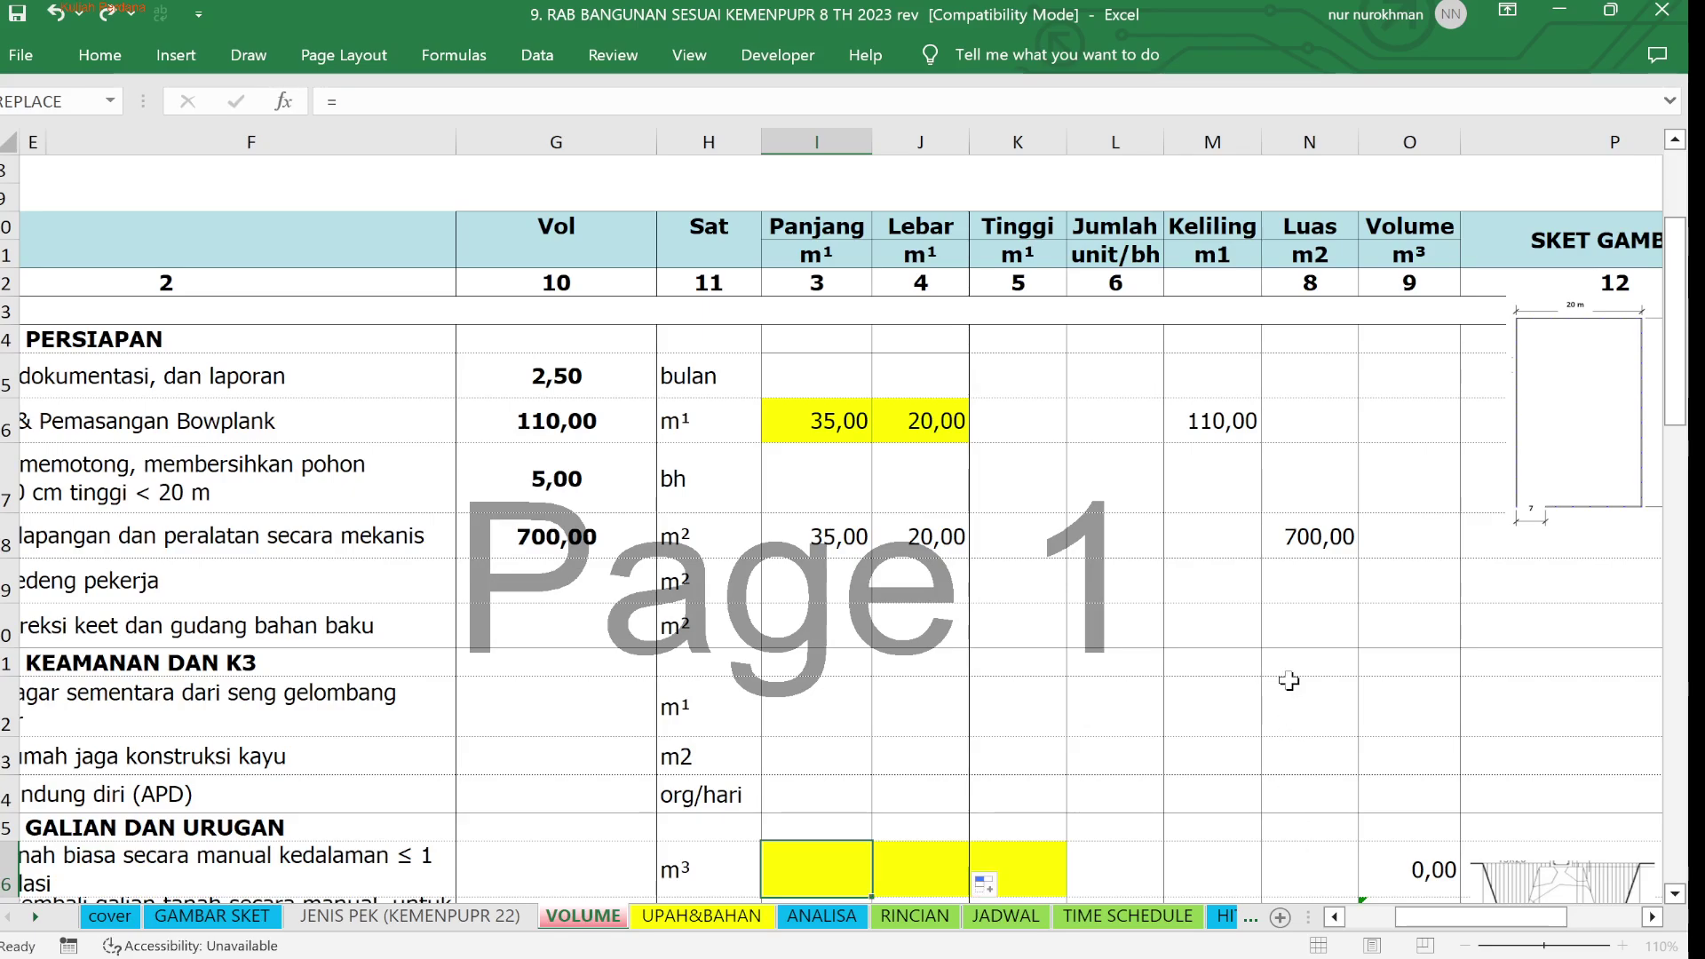
key("Down")
key("Down")
key("Down")
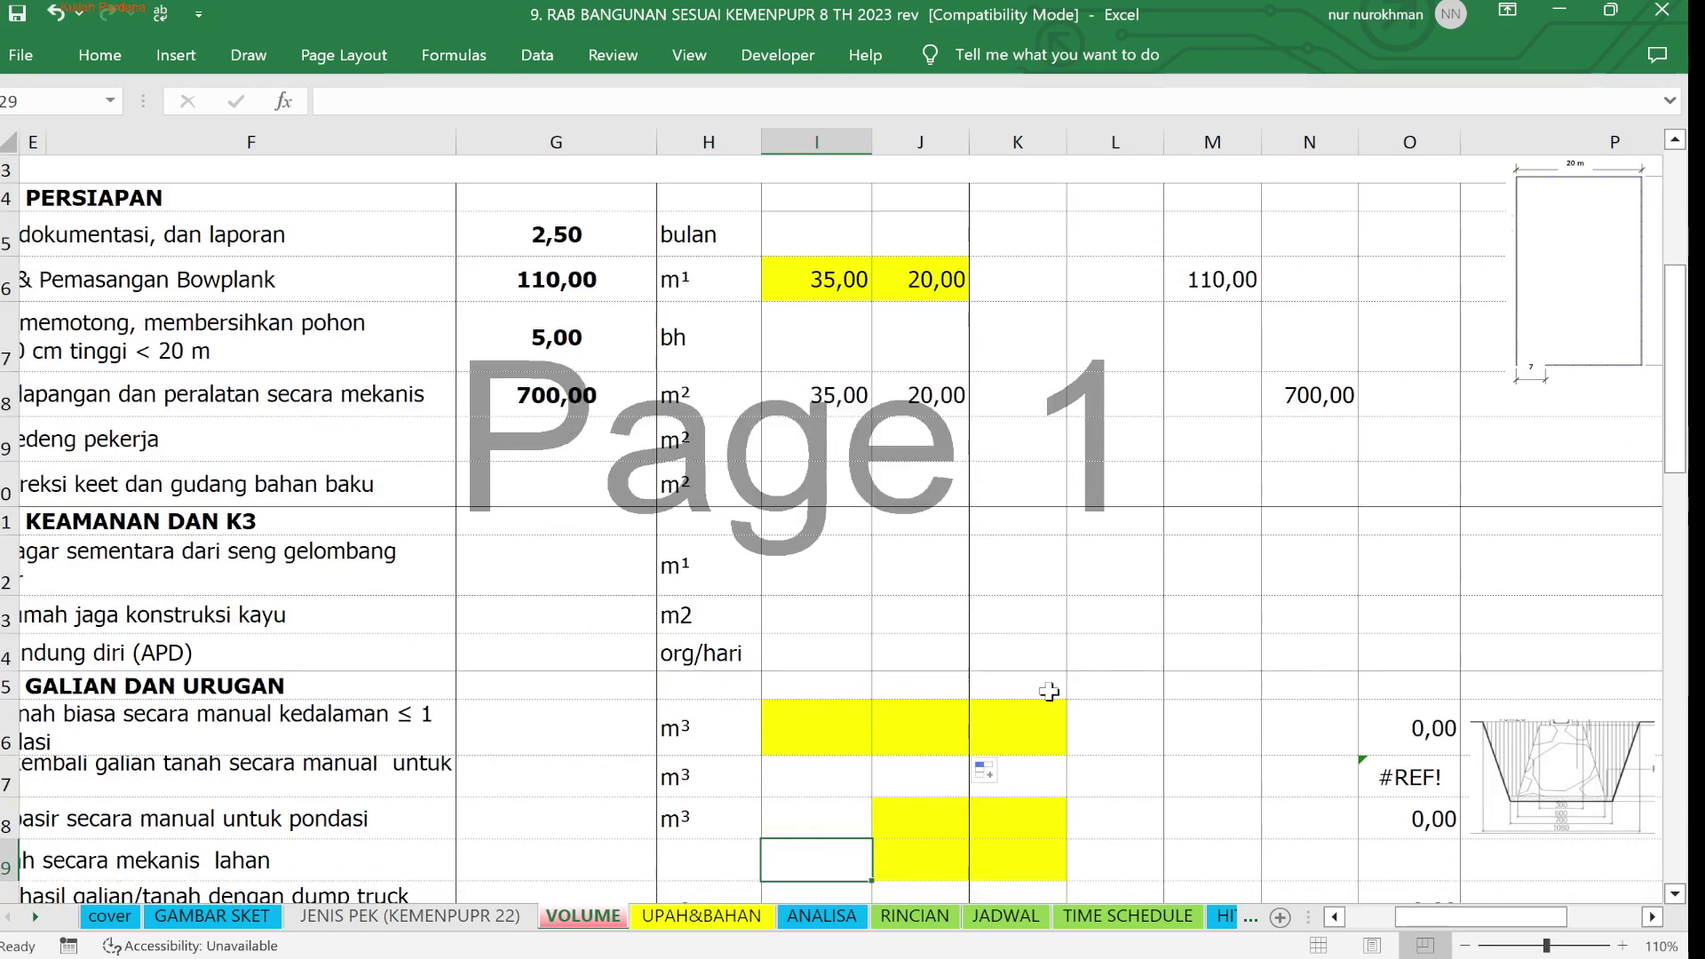
Enter a Tinggi value of 0,75 for the foundation excavation item in K26
left_click(929, 721)
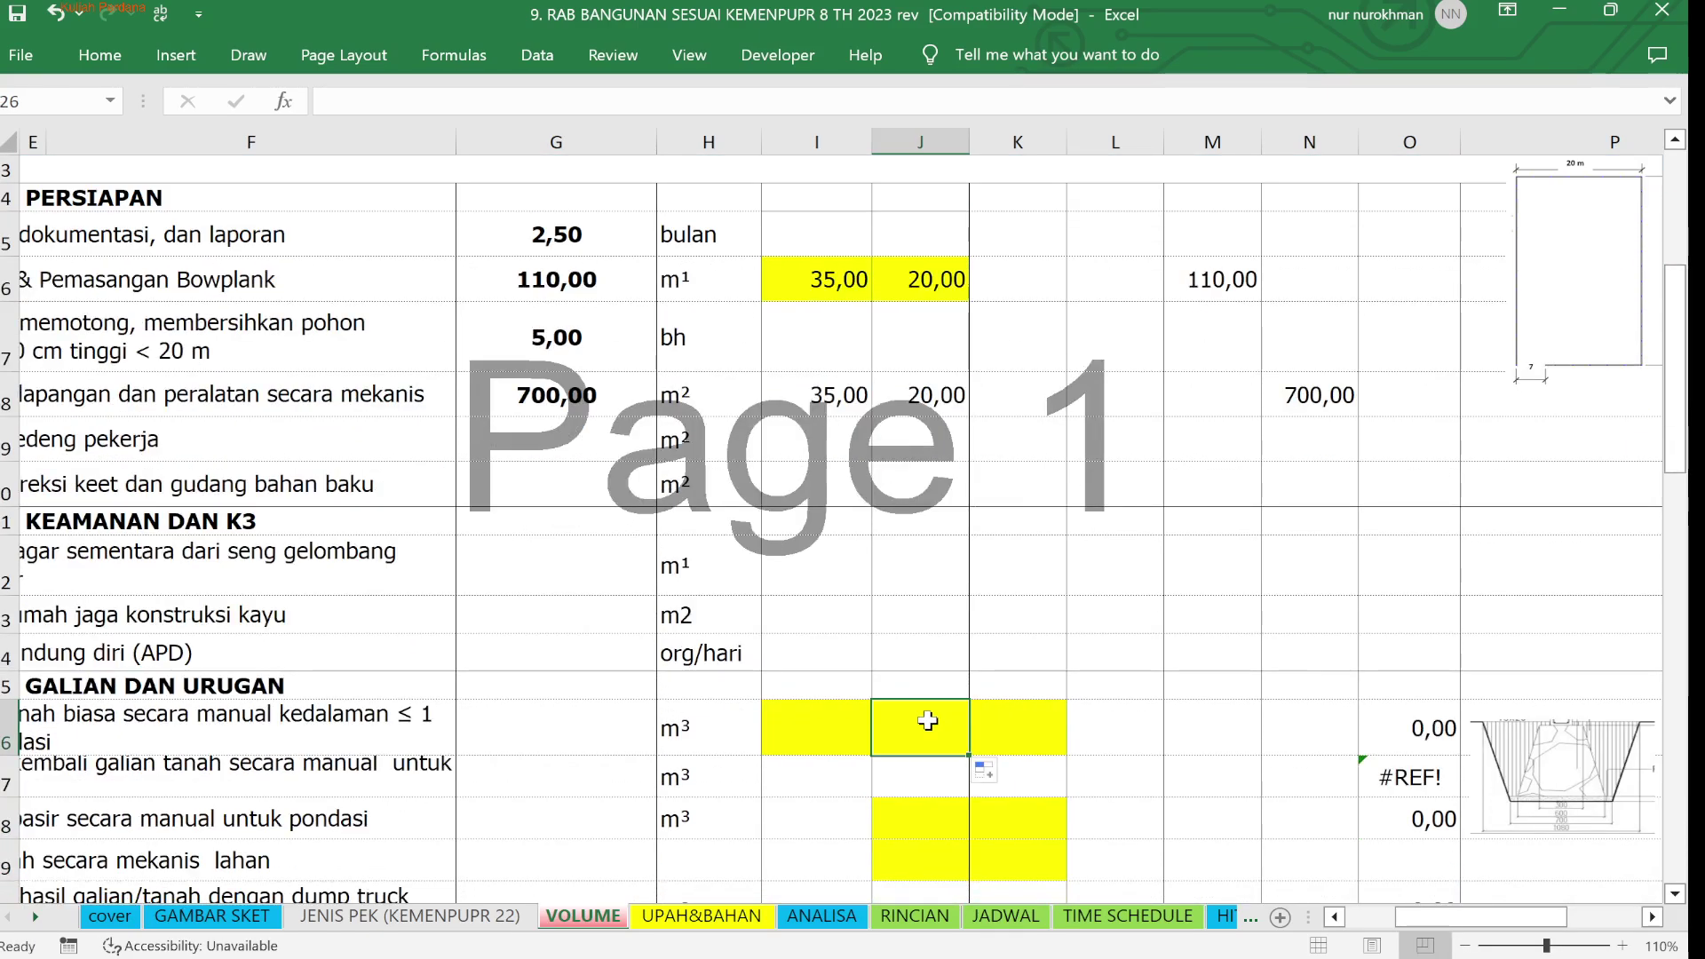
left_click(1009, 727)
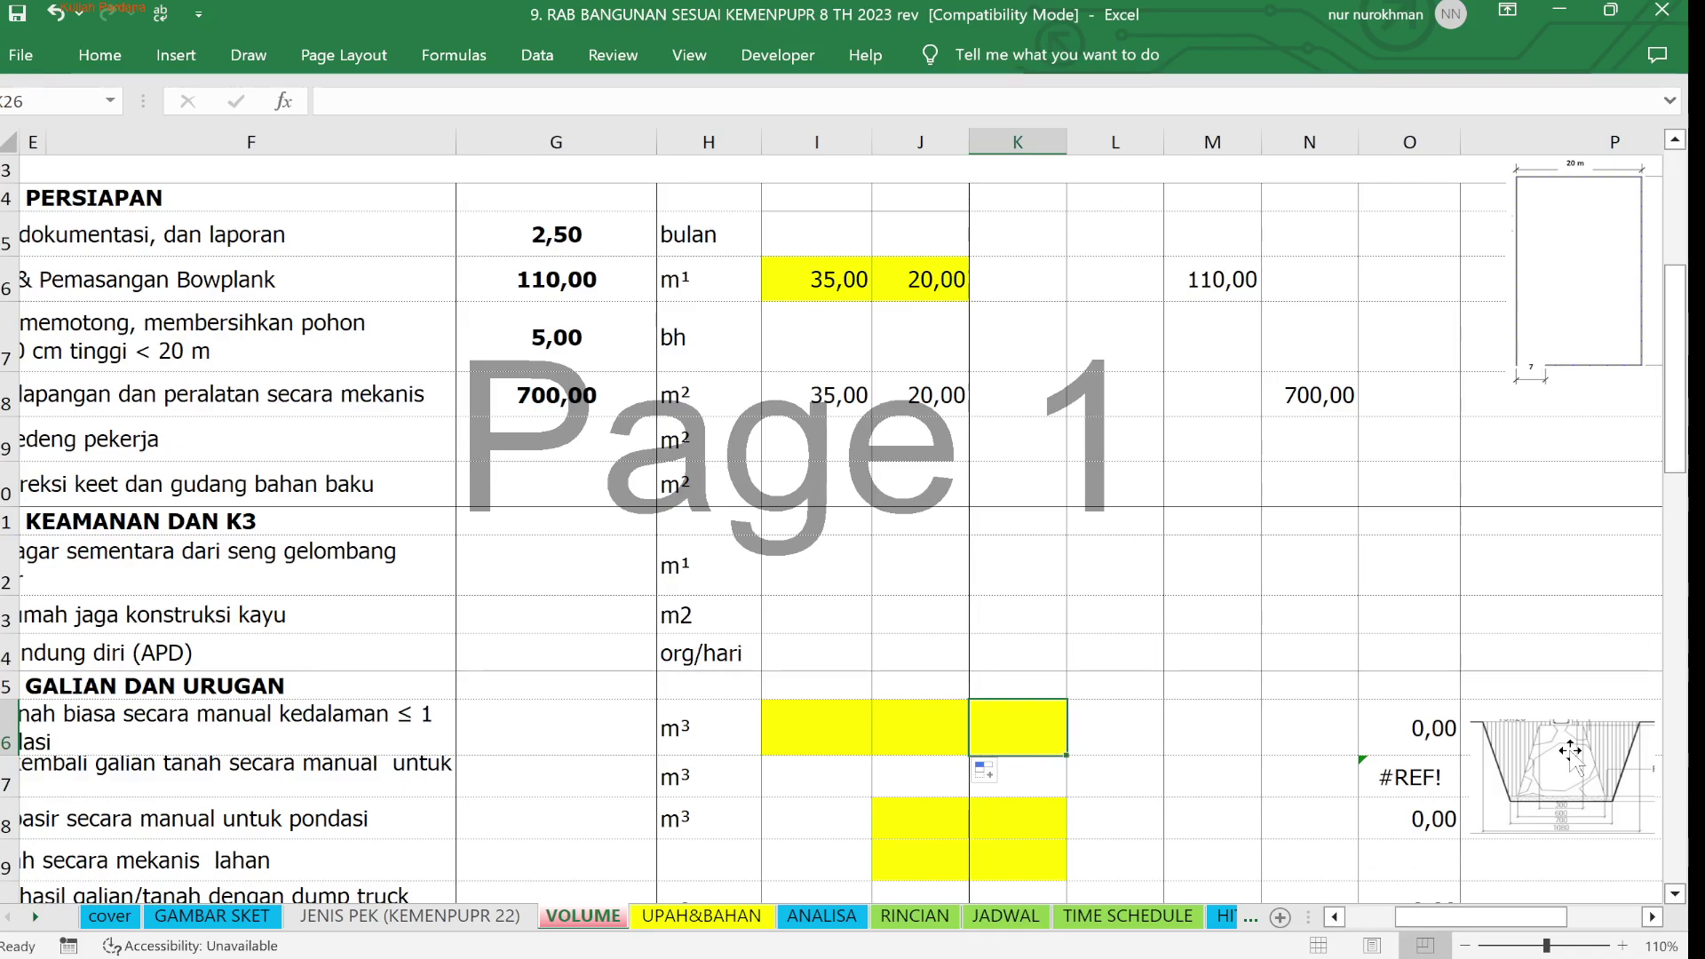
mouse_move(1521, 914)
left_mouse_down()
mouse_move(1546, 922)
mouse_move(1526, 913)
left_mouse_up()
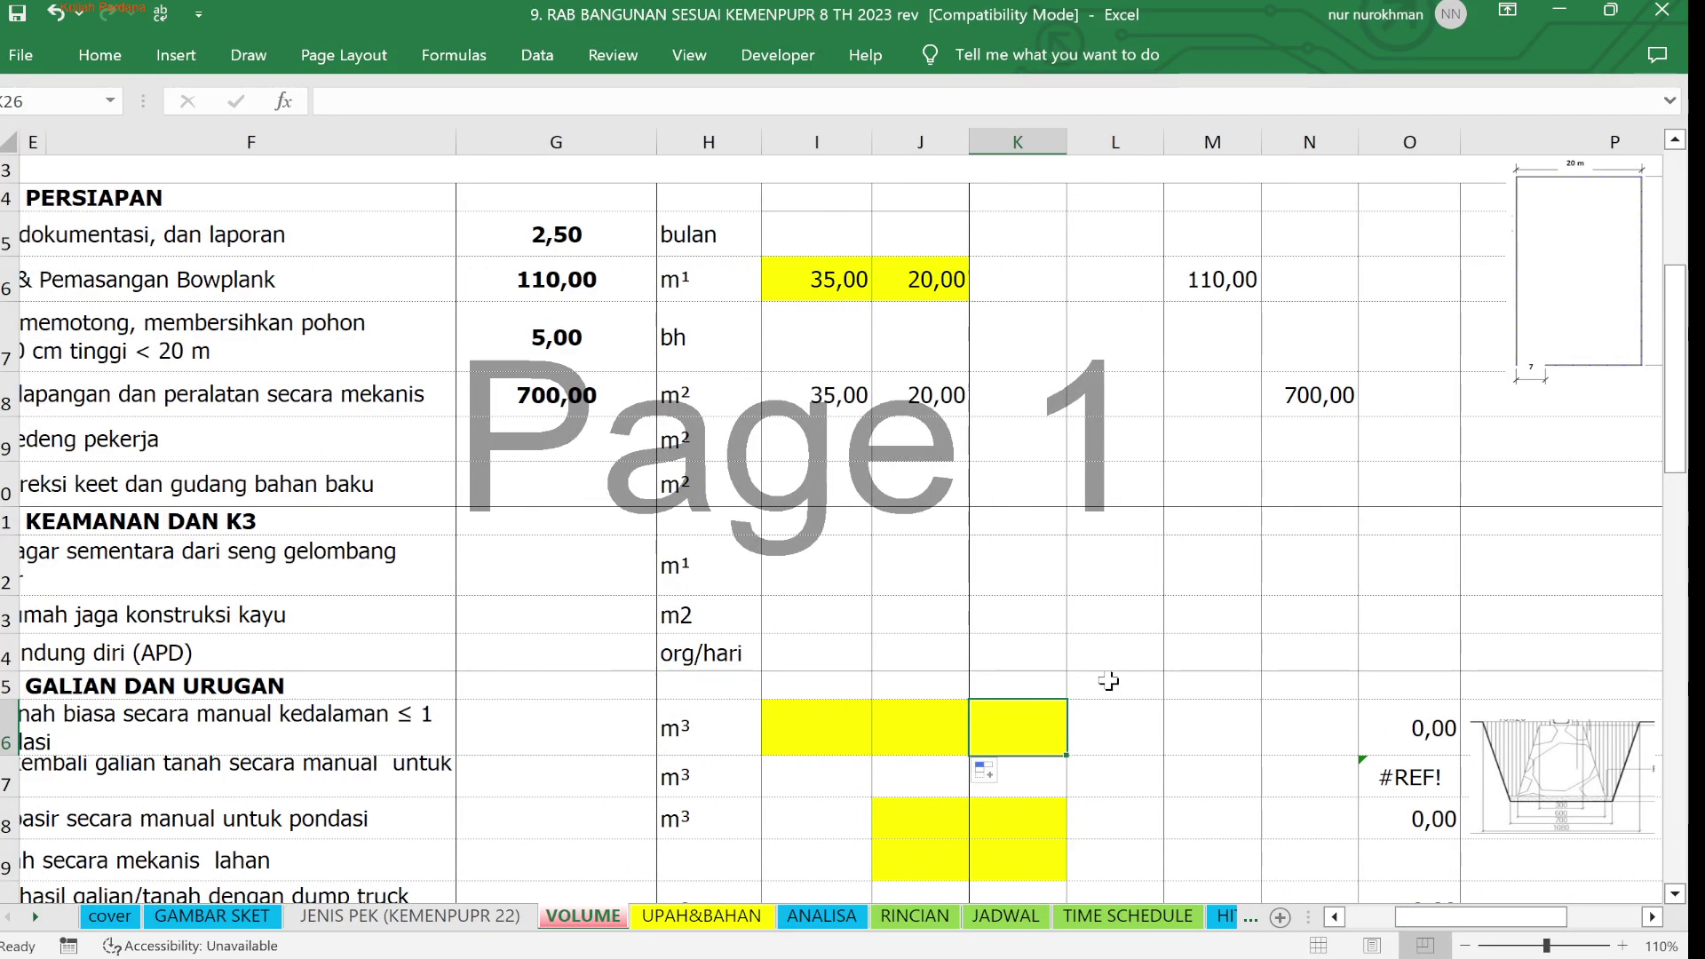
type("0,75")
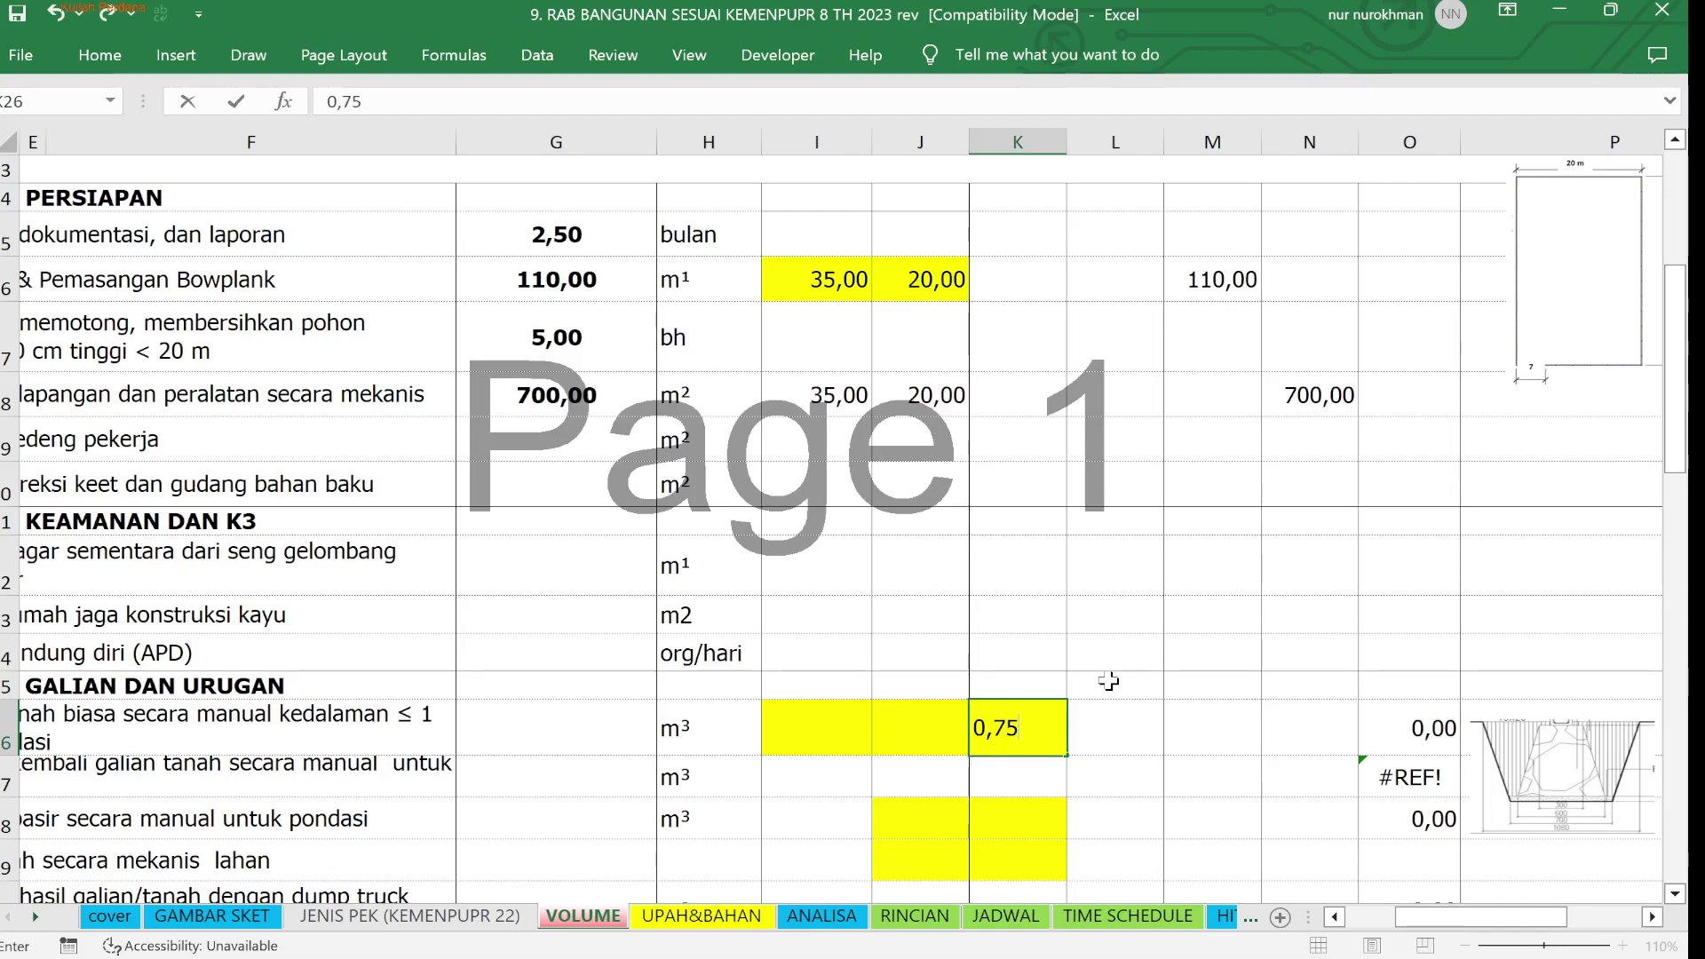
key("Return")
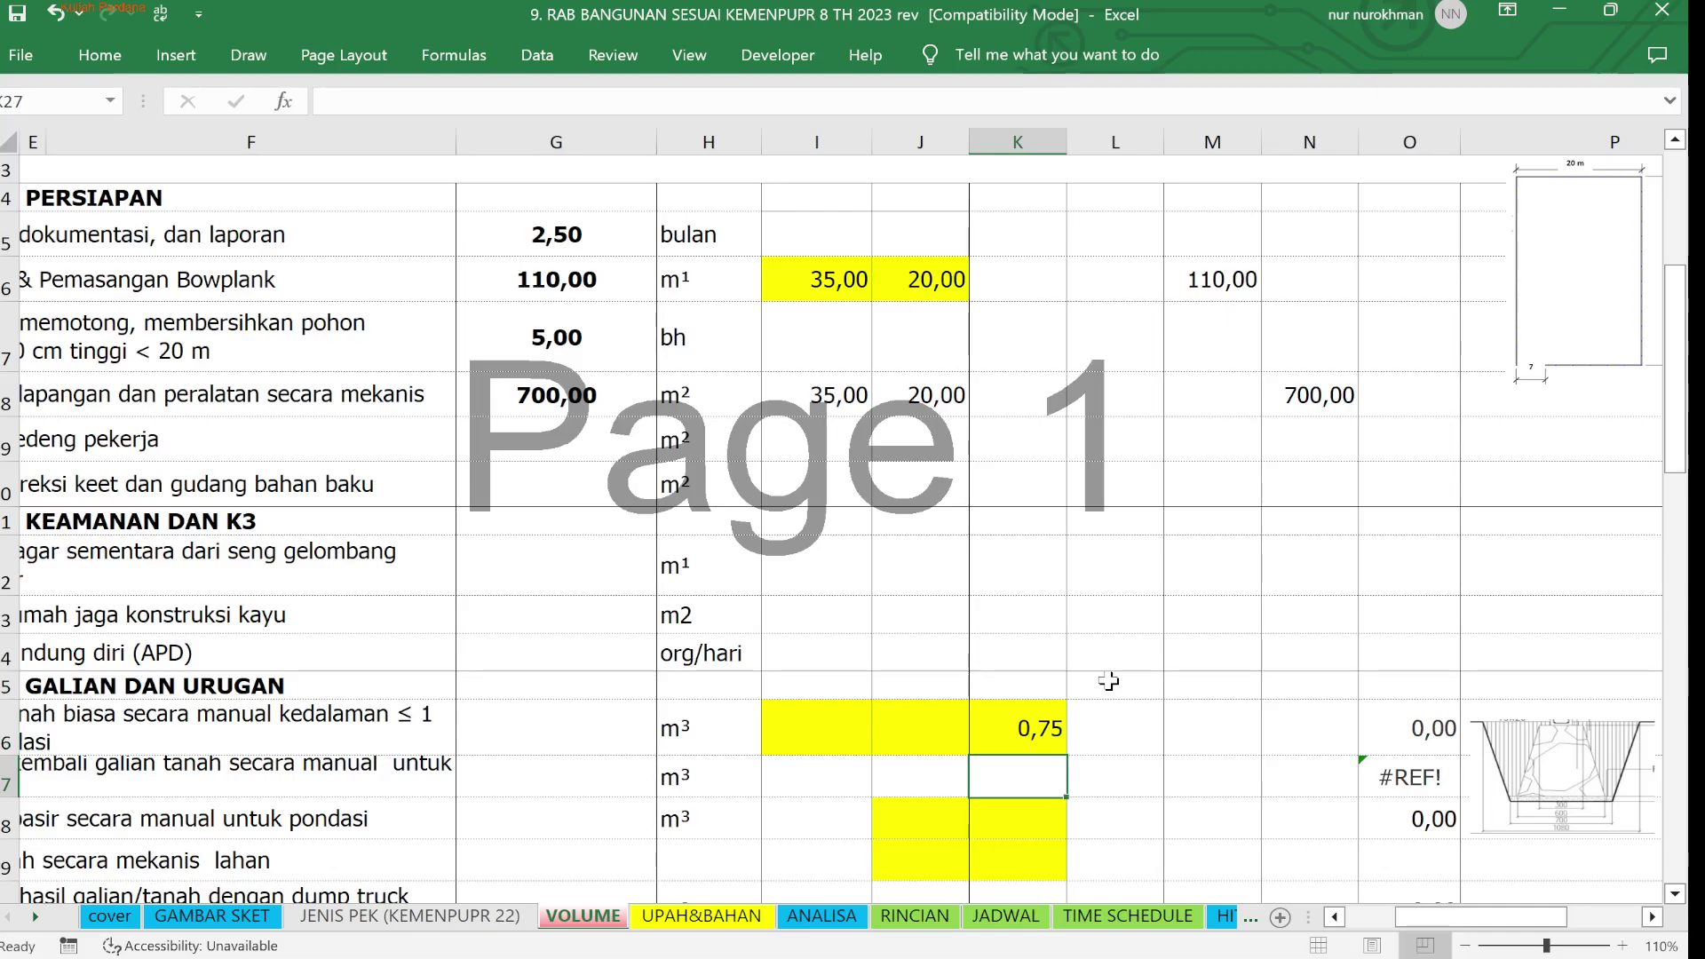
Enter the average-width formula =(0,8+0,7)/2 in the Lebar cell J26 of the foundation excavation item
left_click(933, 721)
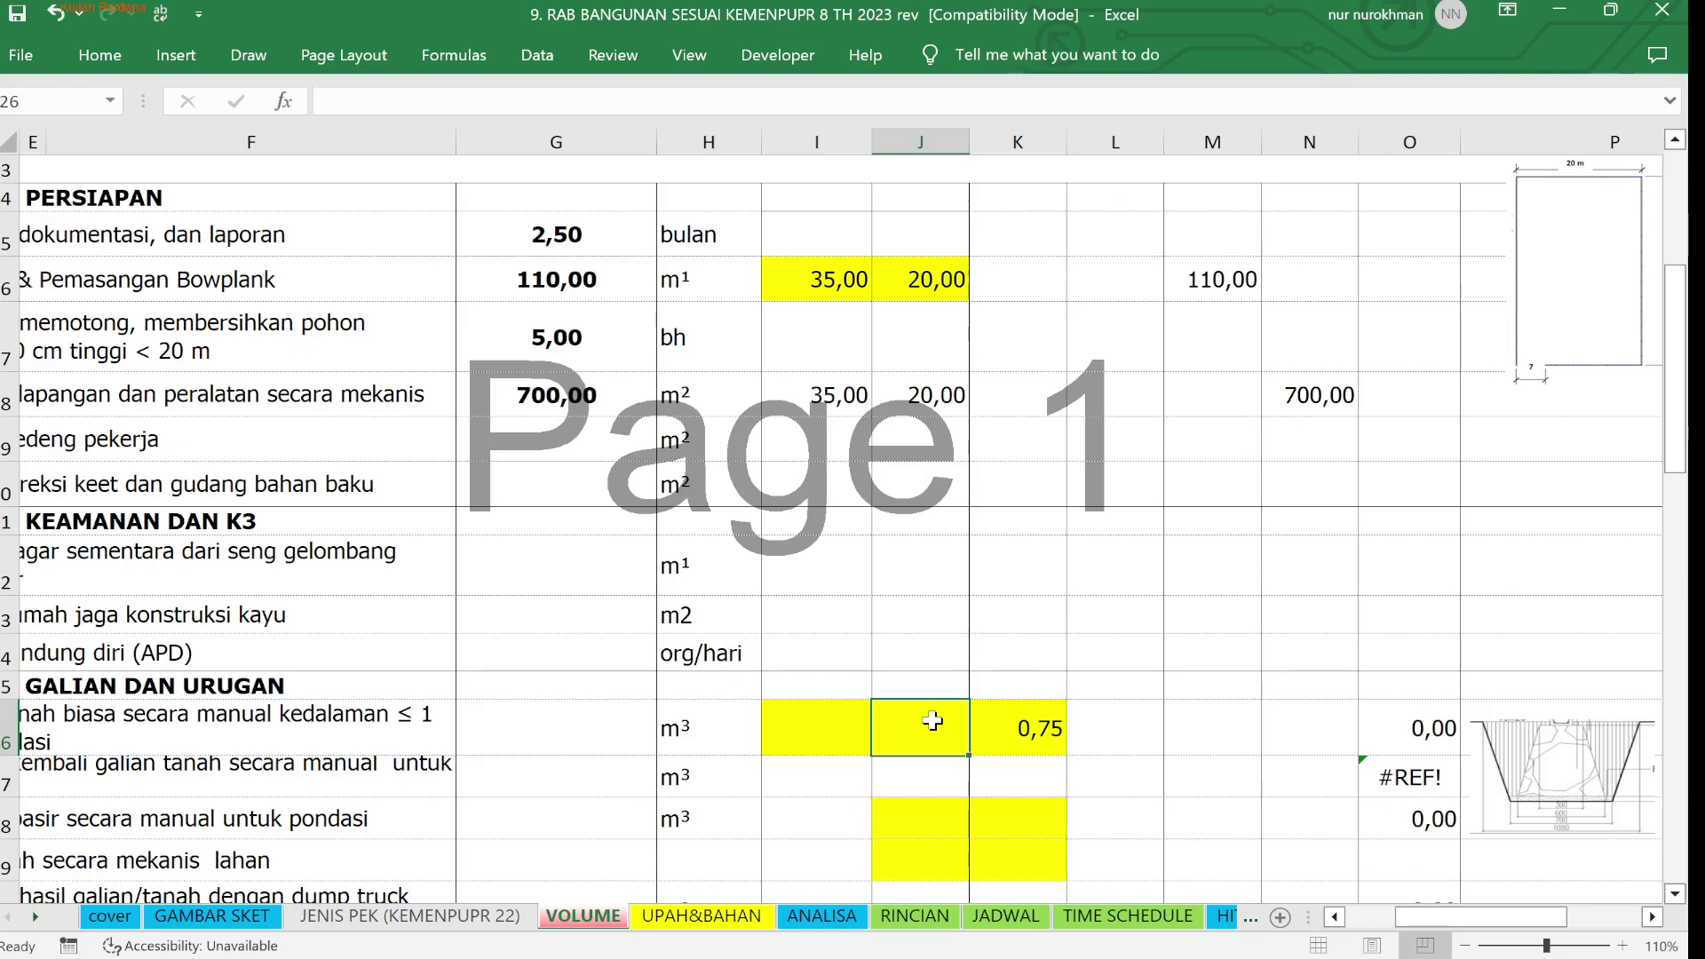
type("(")
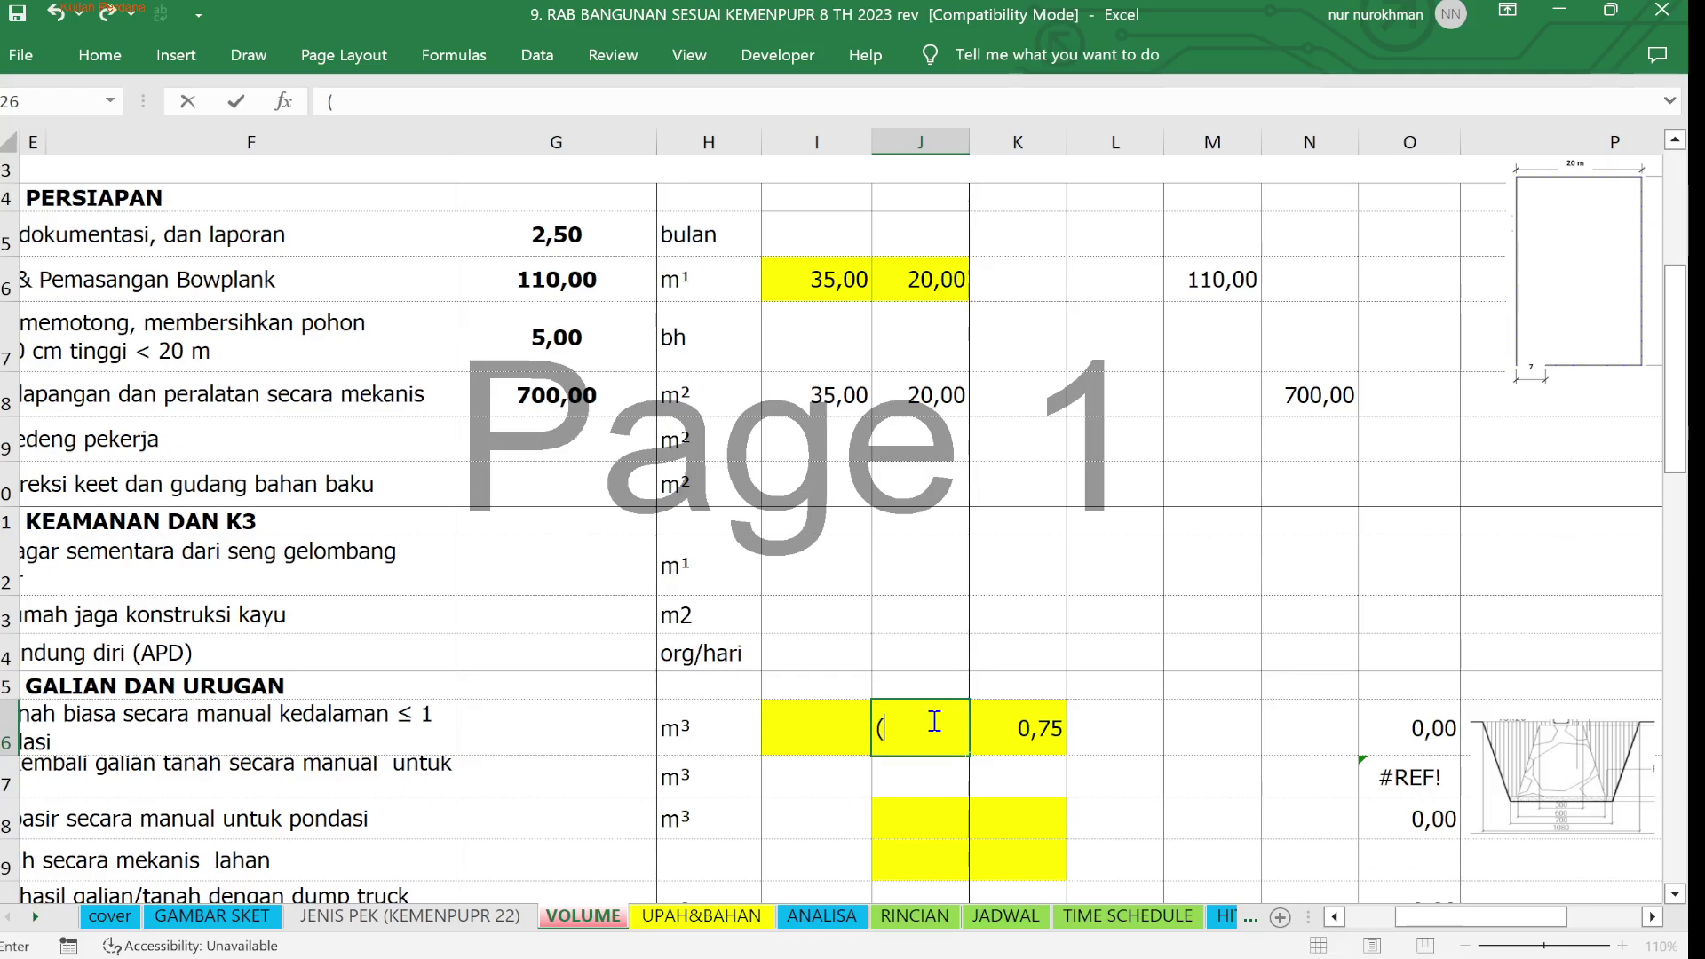
type("=")
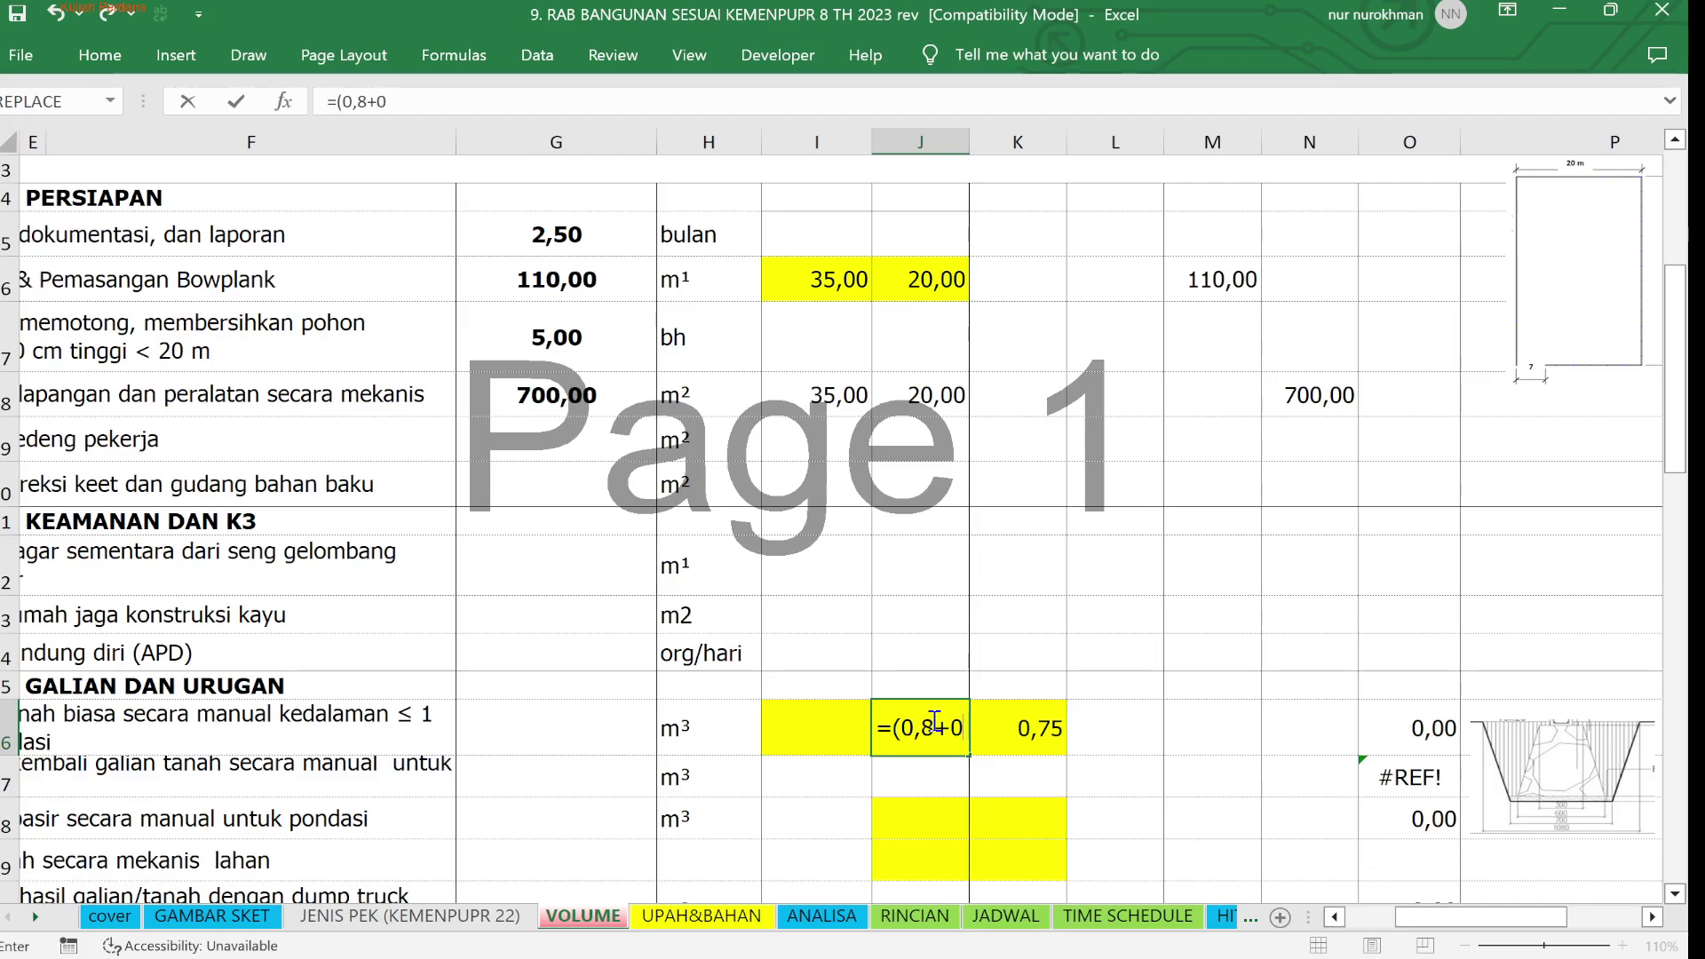
type(",7)/2")
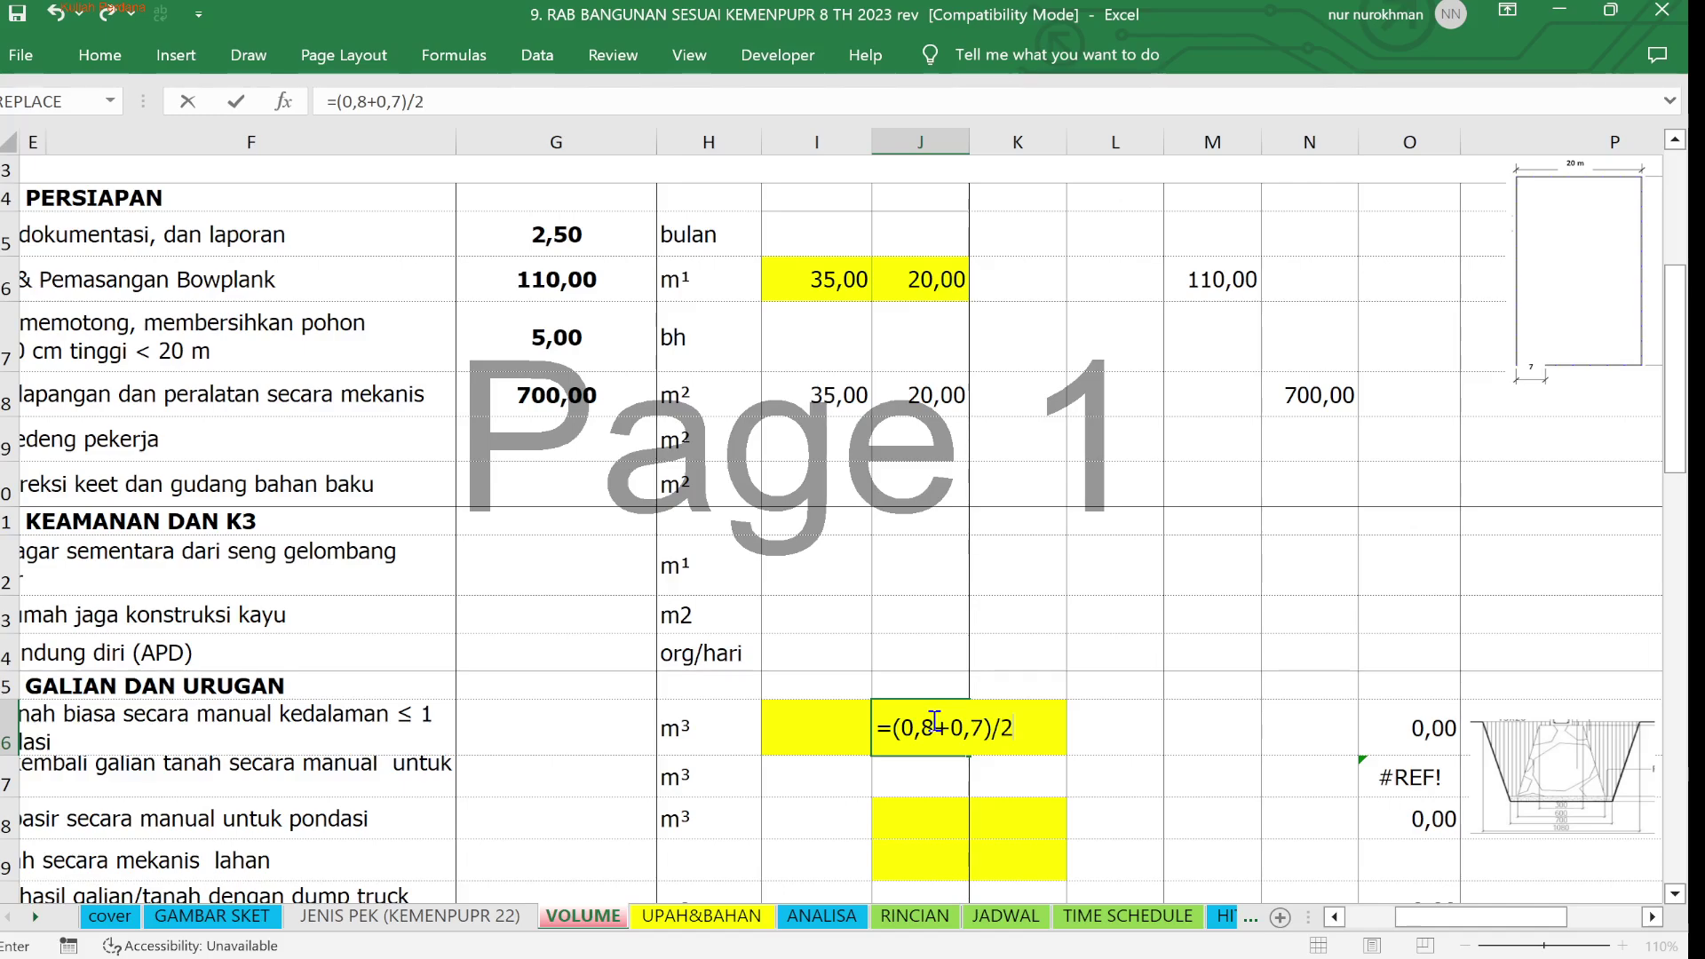
key("Return")
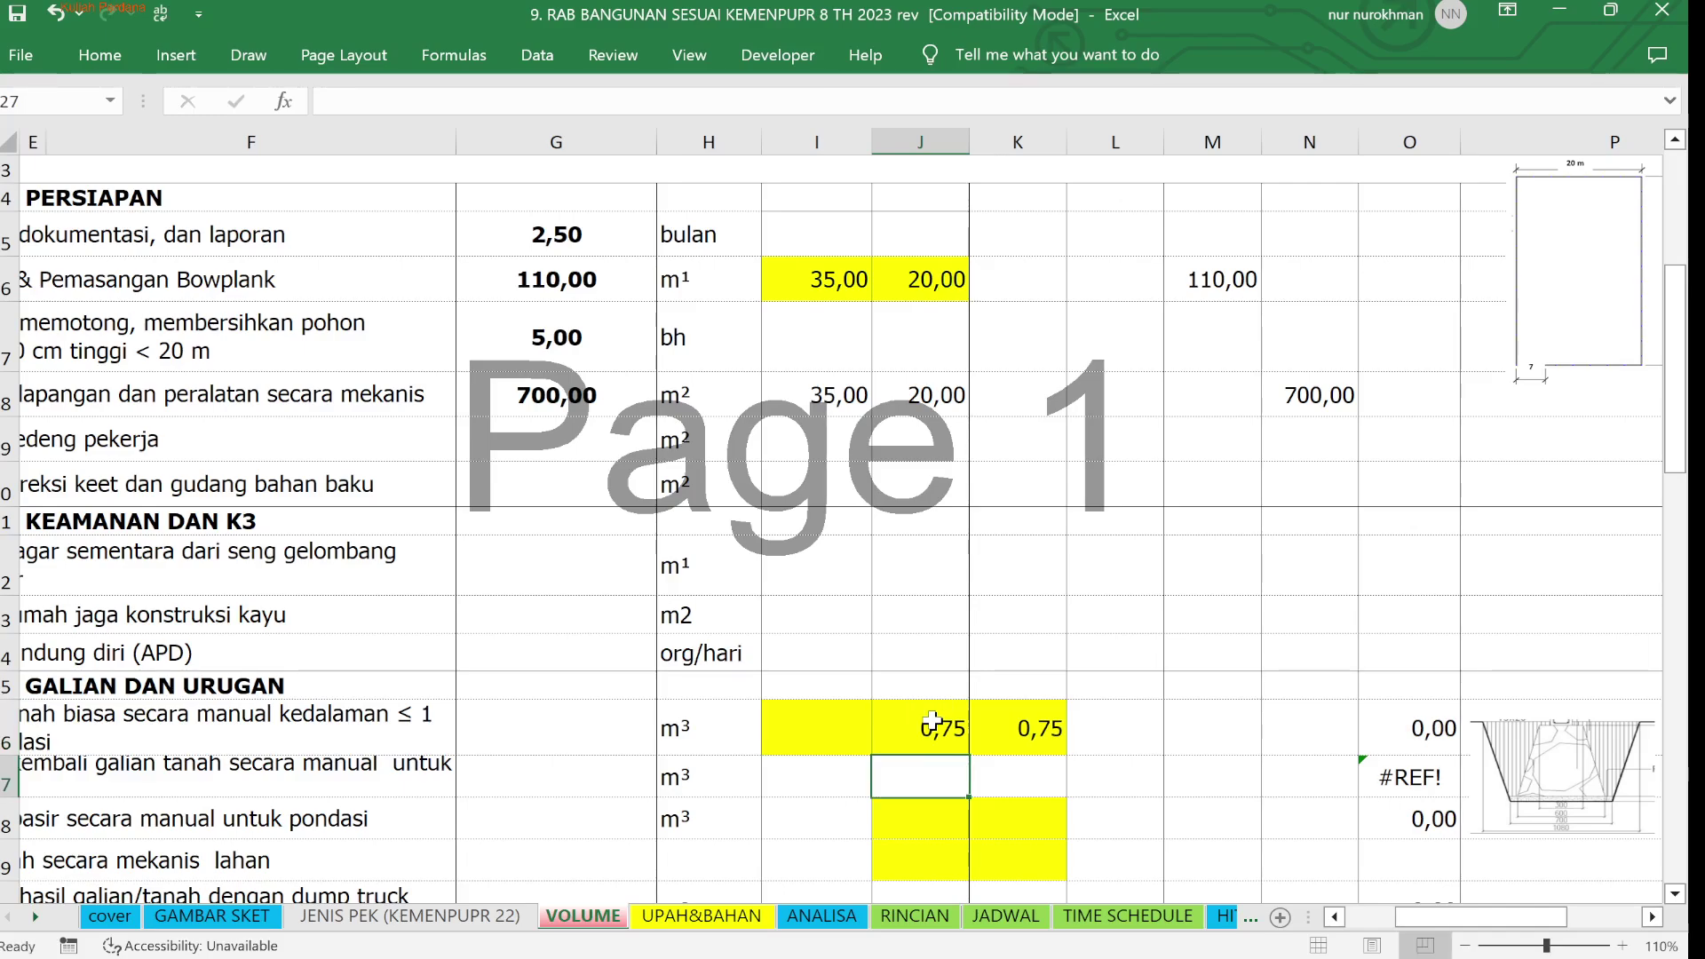
Link the Keliling cell M26 of the foundation excavation item to the bowplank perimeter in M16
left_click(1317, 728)
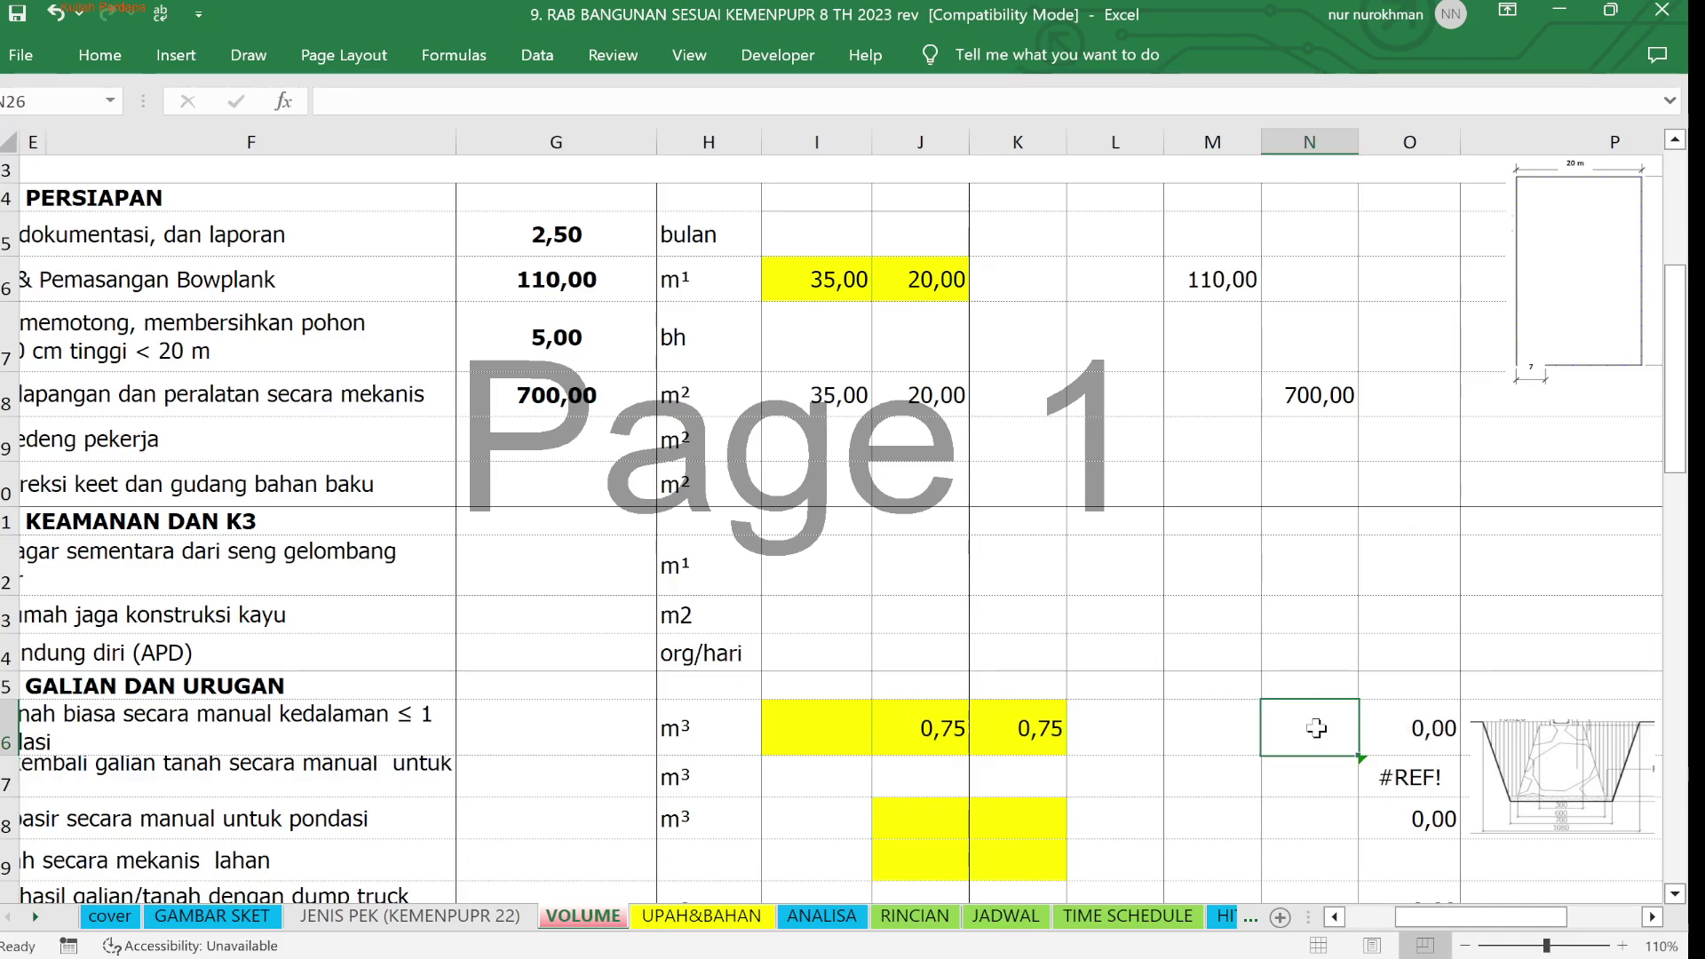
left_click(1213, 728)
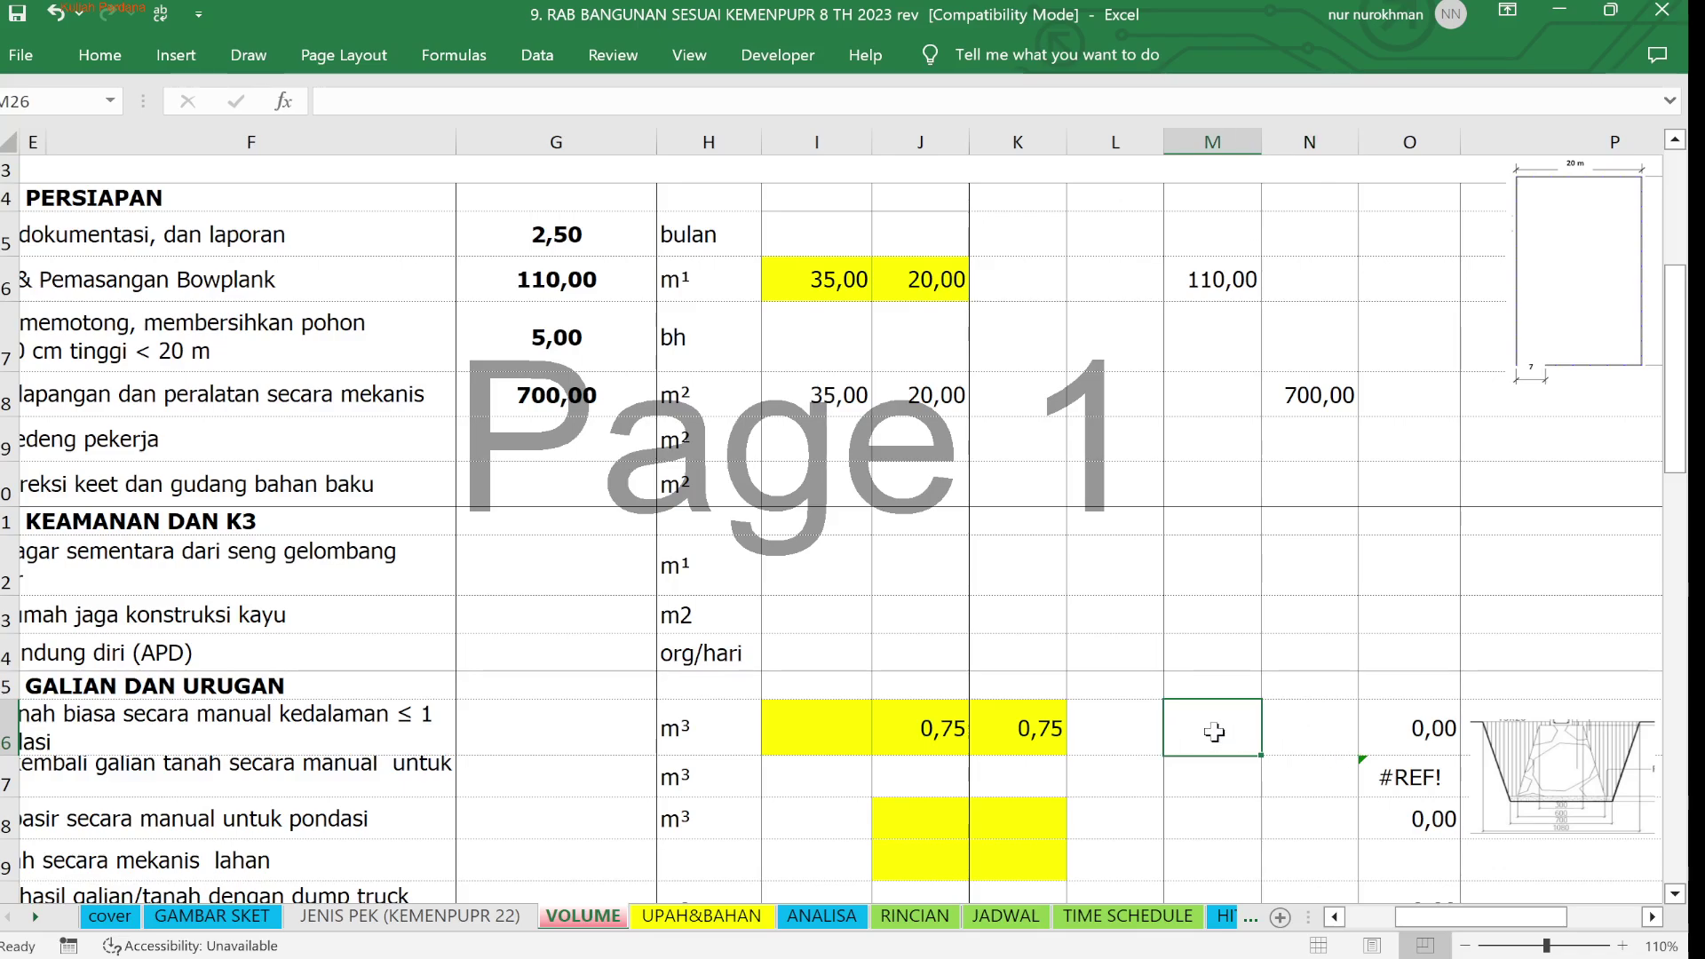
type("=")
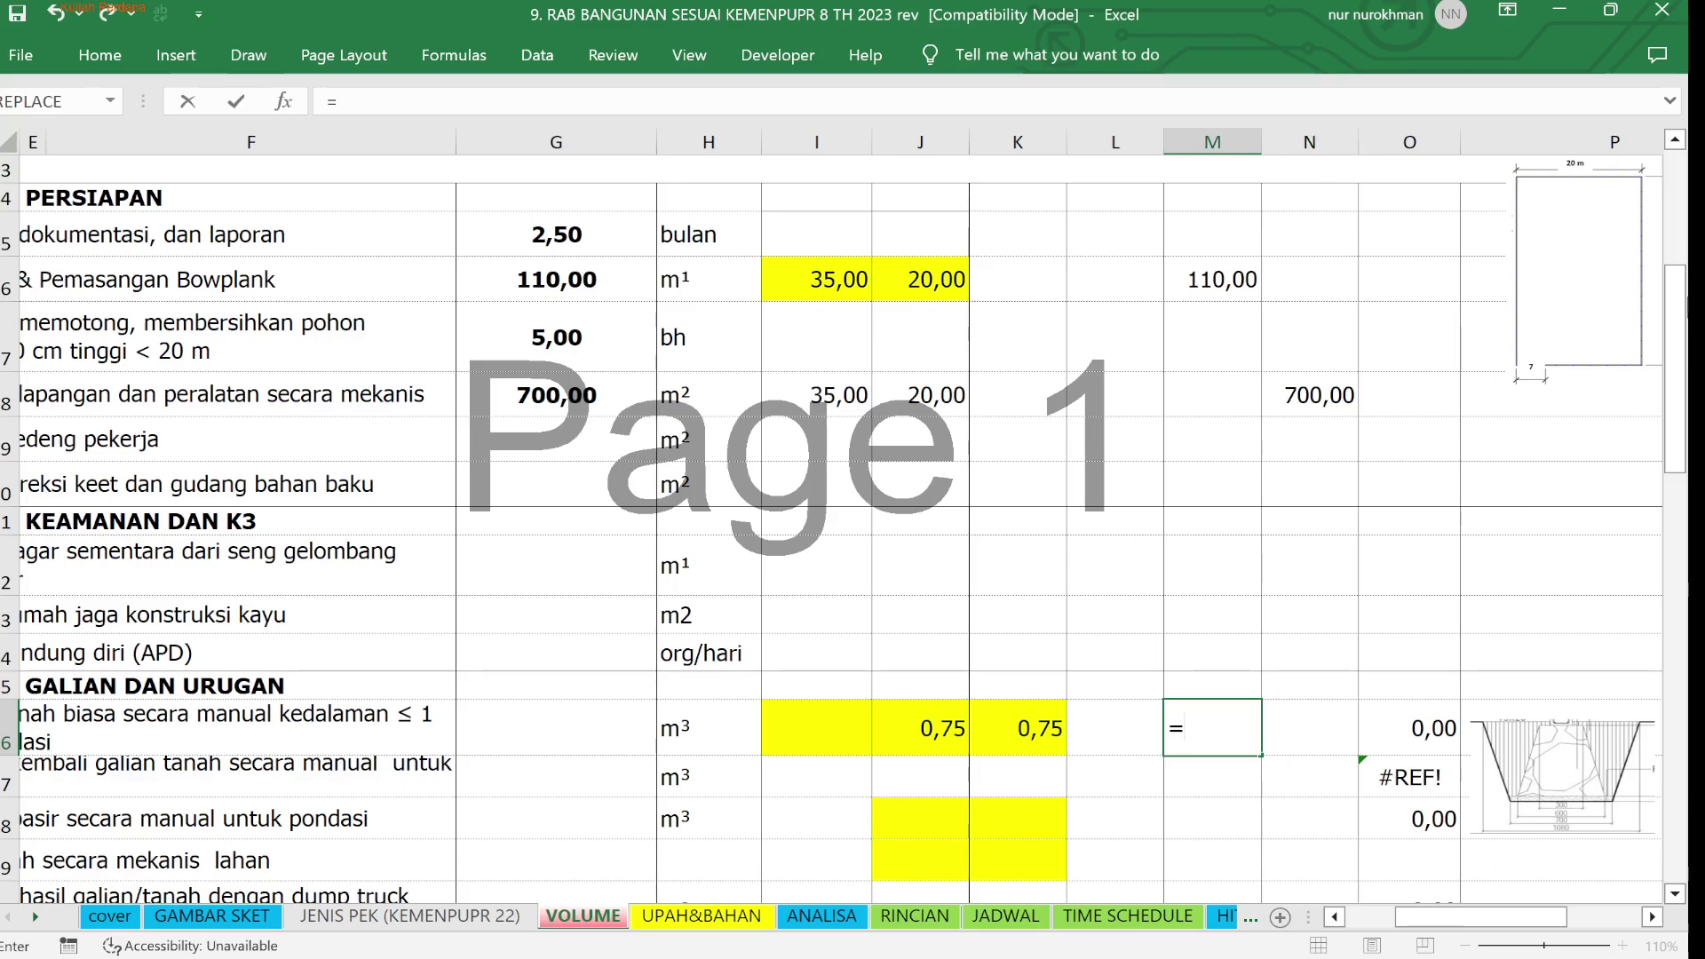
scroll(1234, 347, "up", 2)
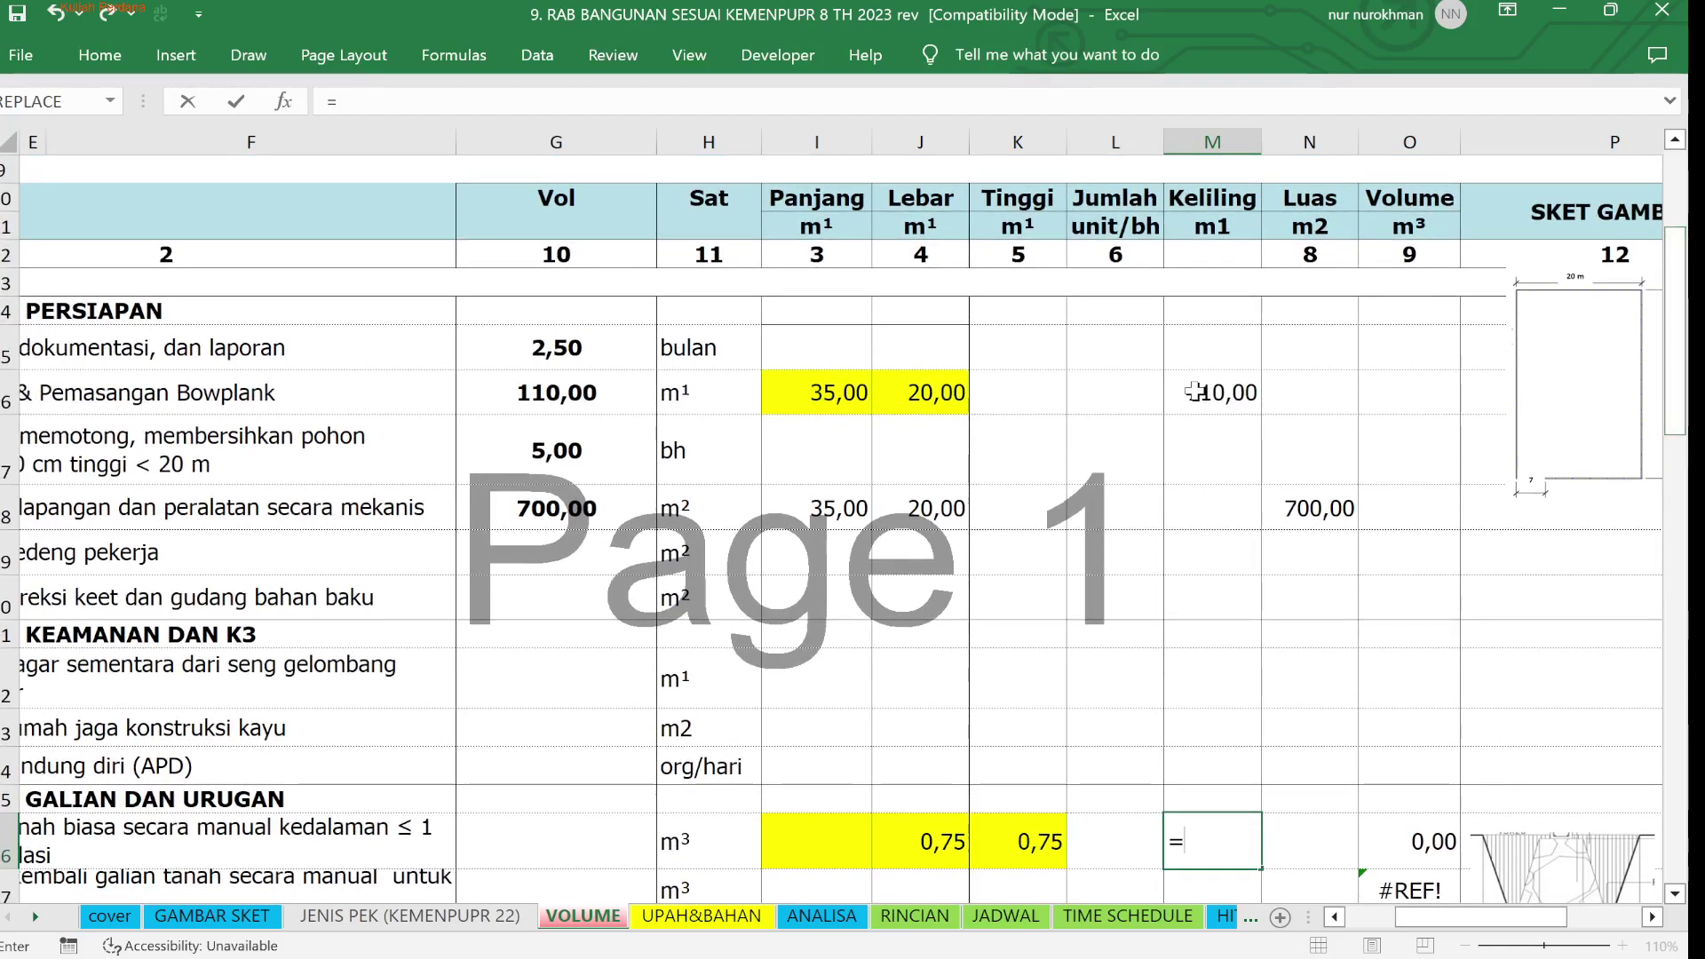
left_click(1194, 392)
key("Return")
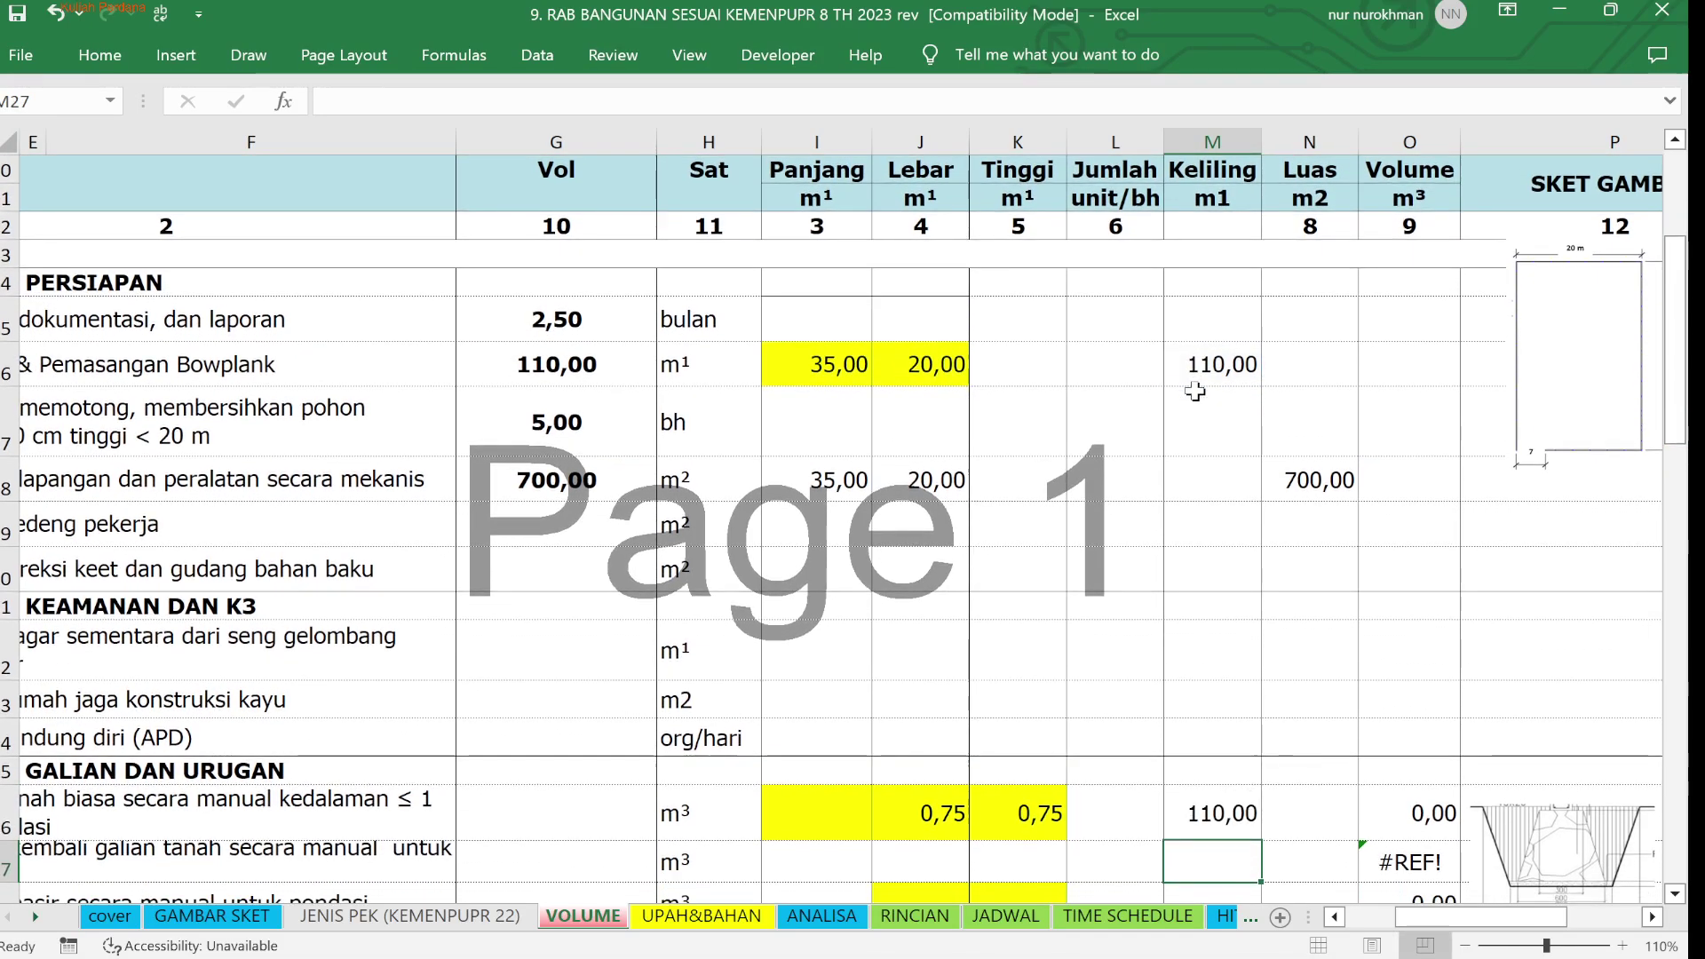
left_click(1404, 816)
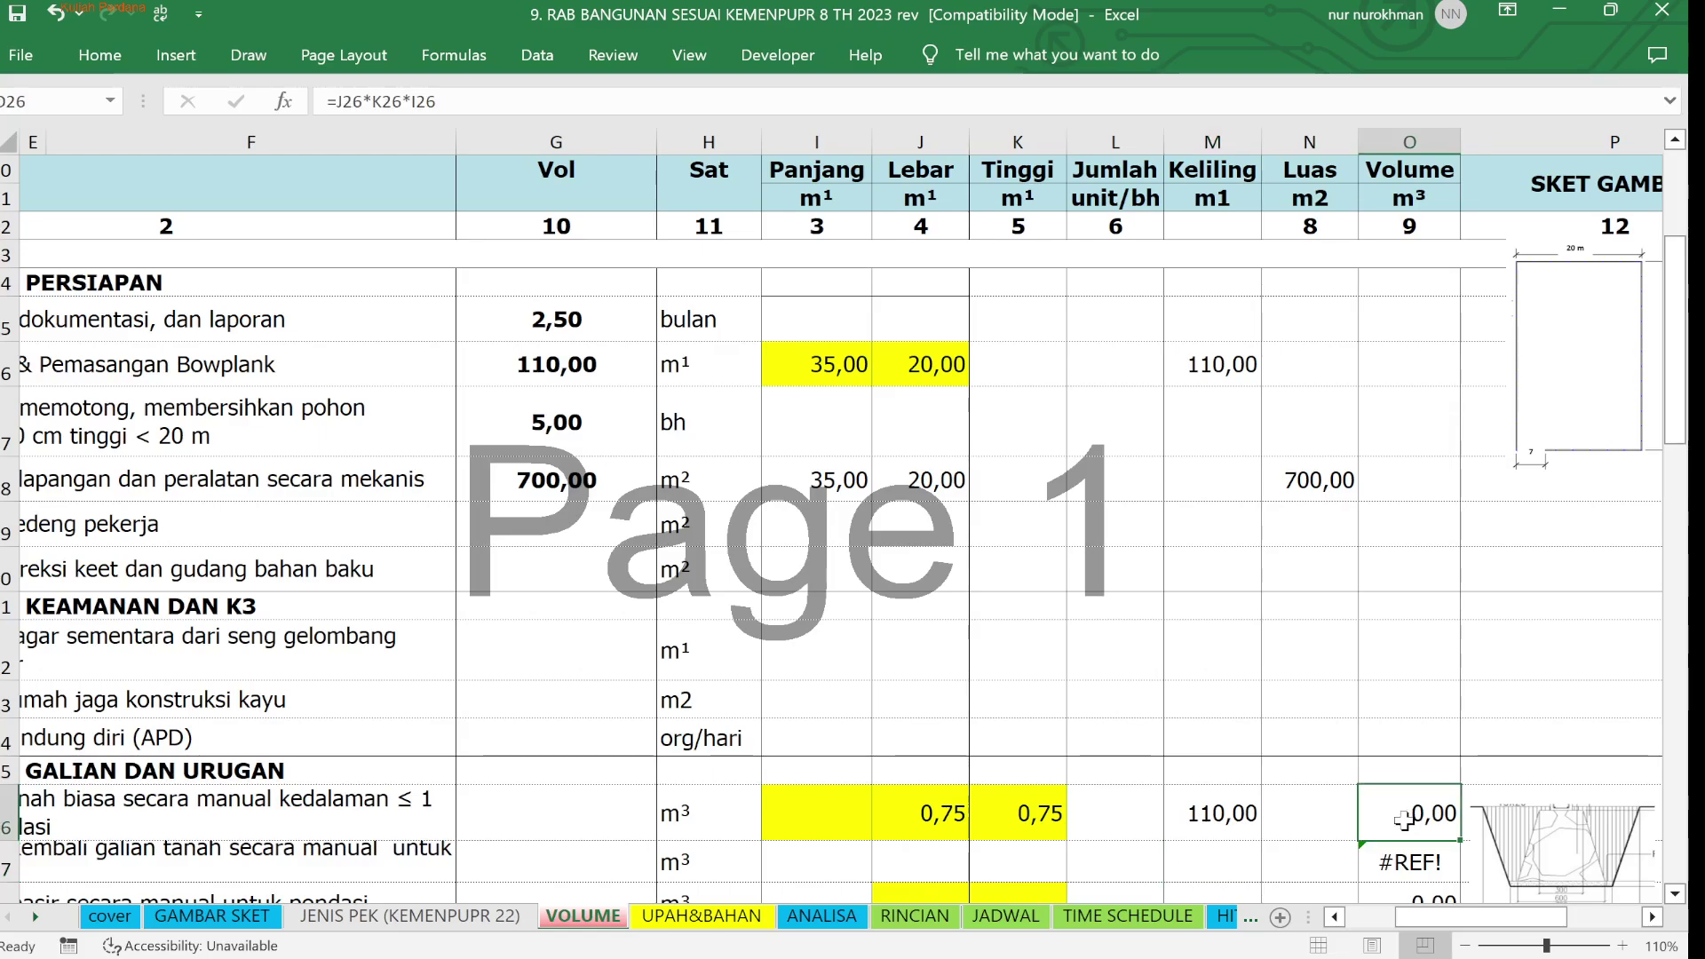
type("=")
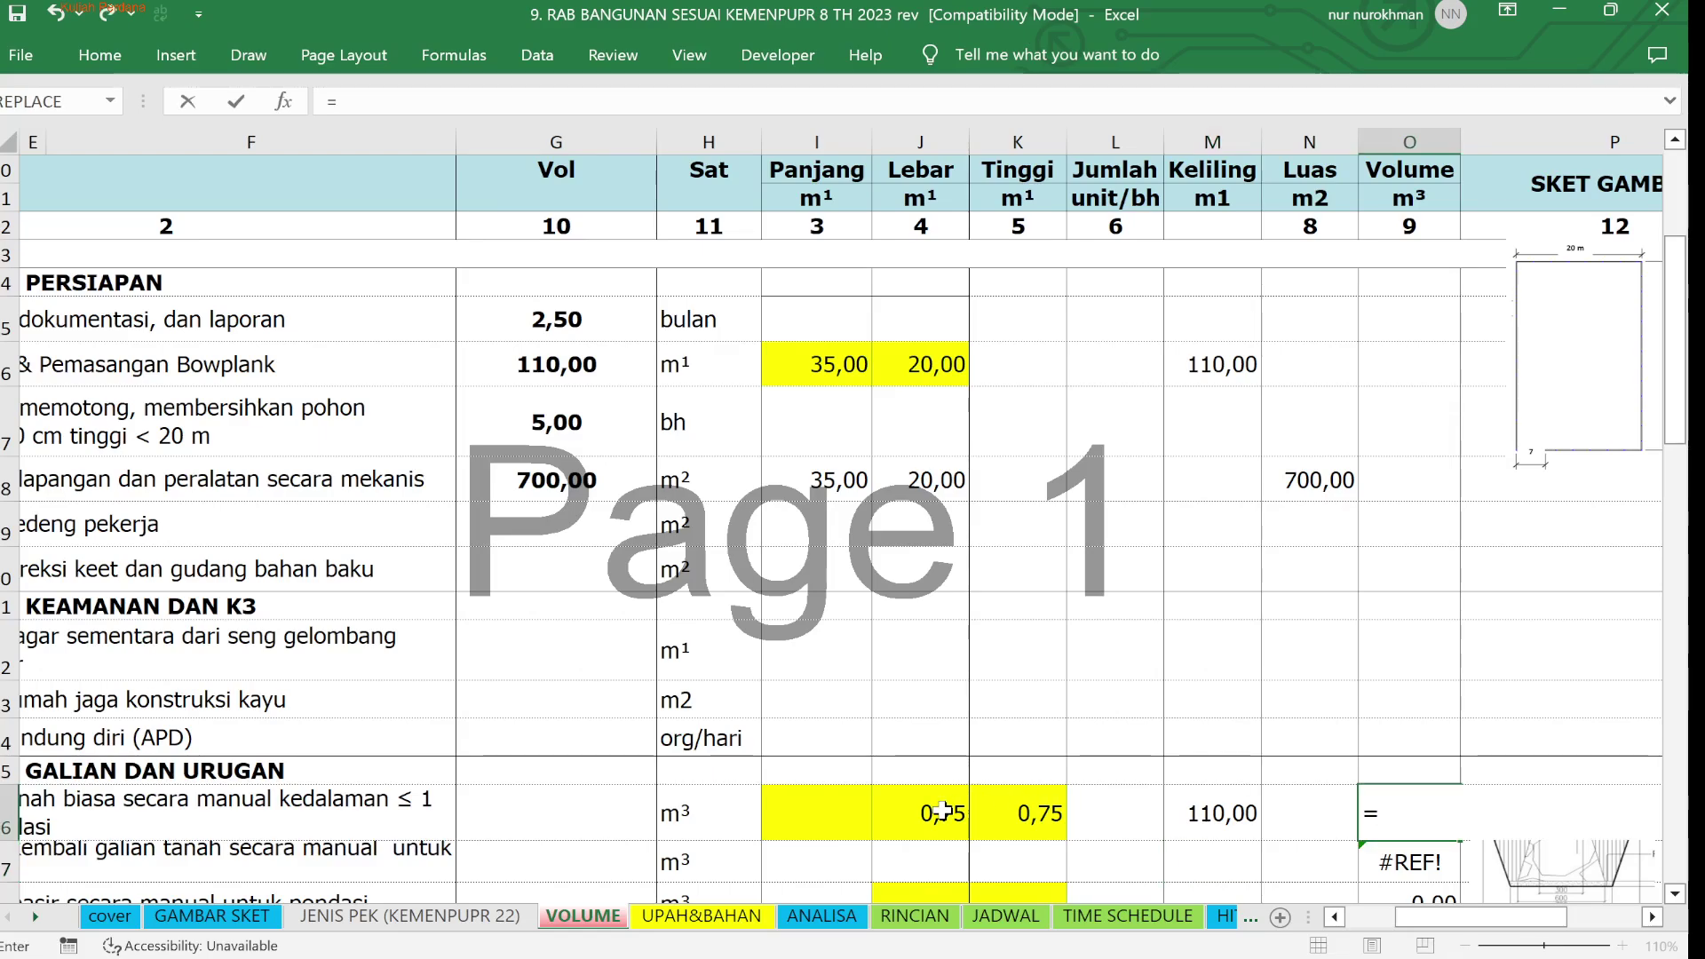
key("Escape")
Calculate the Luas of the foundation excavation item in N26 as Lebar times Tinggi with =J26*K26
left_click(1300, 805)
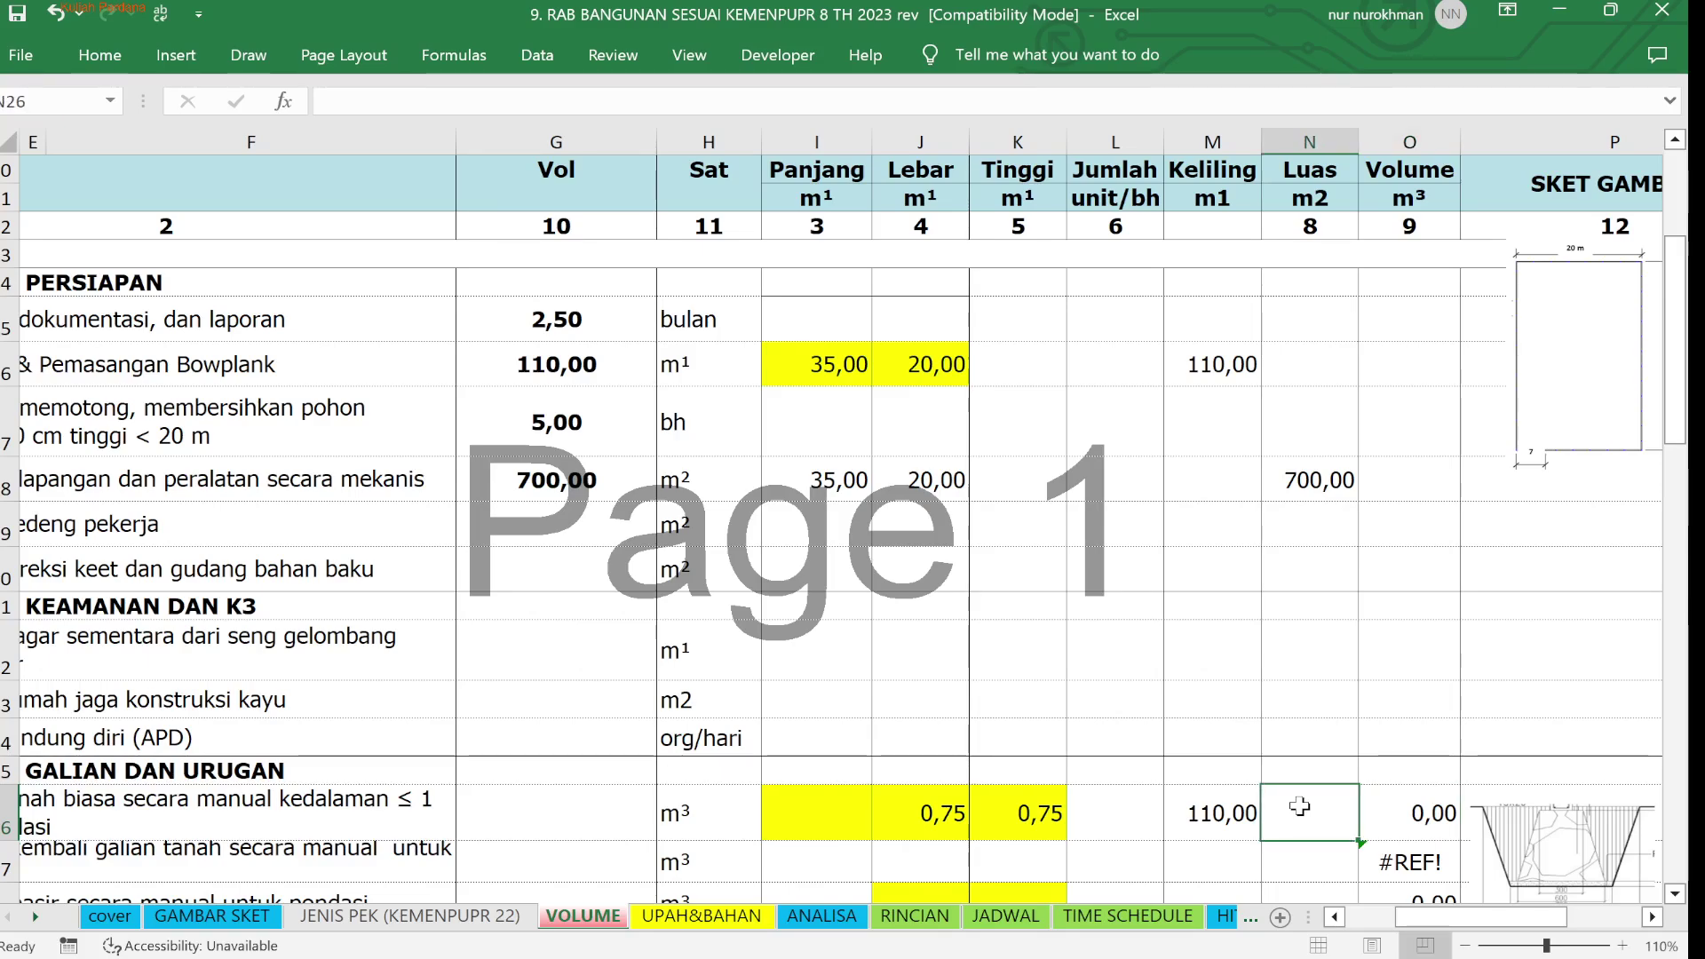
type("=")
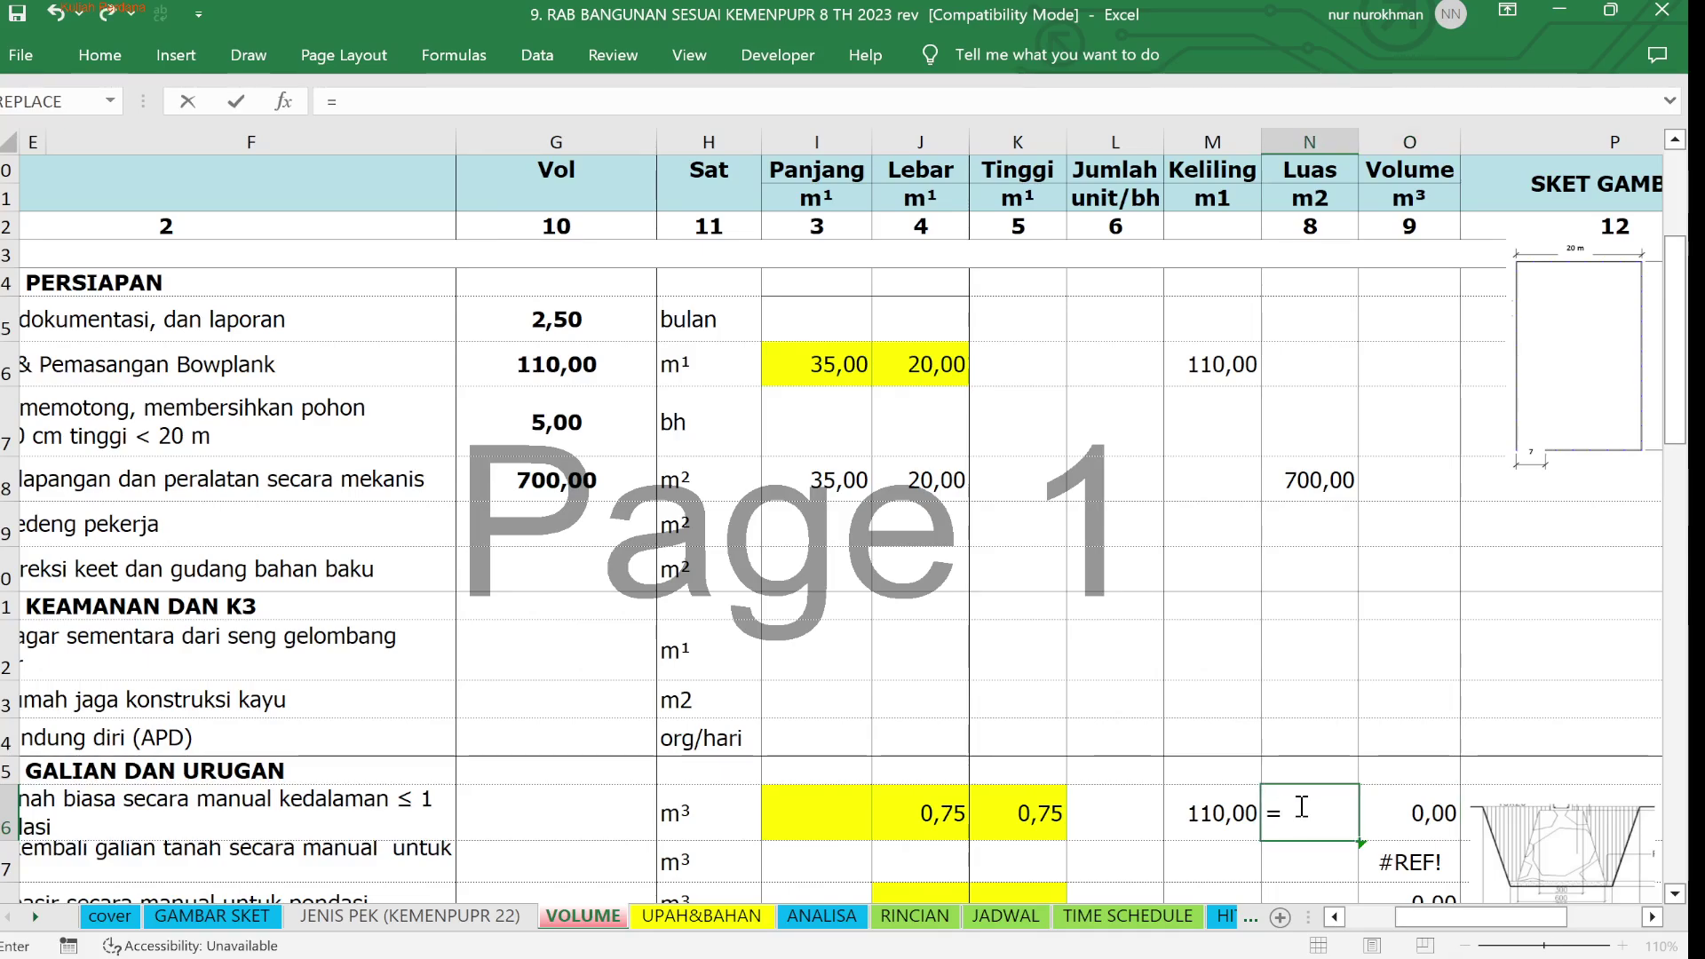
left_click(926, 810)
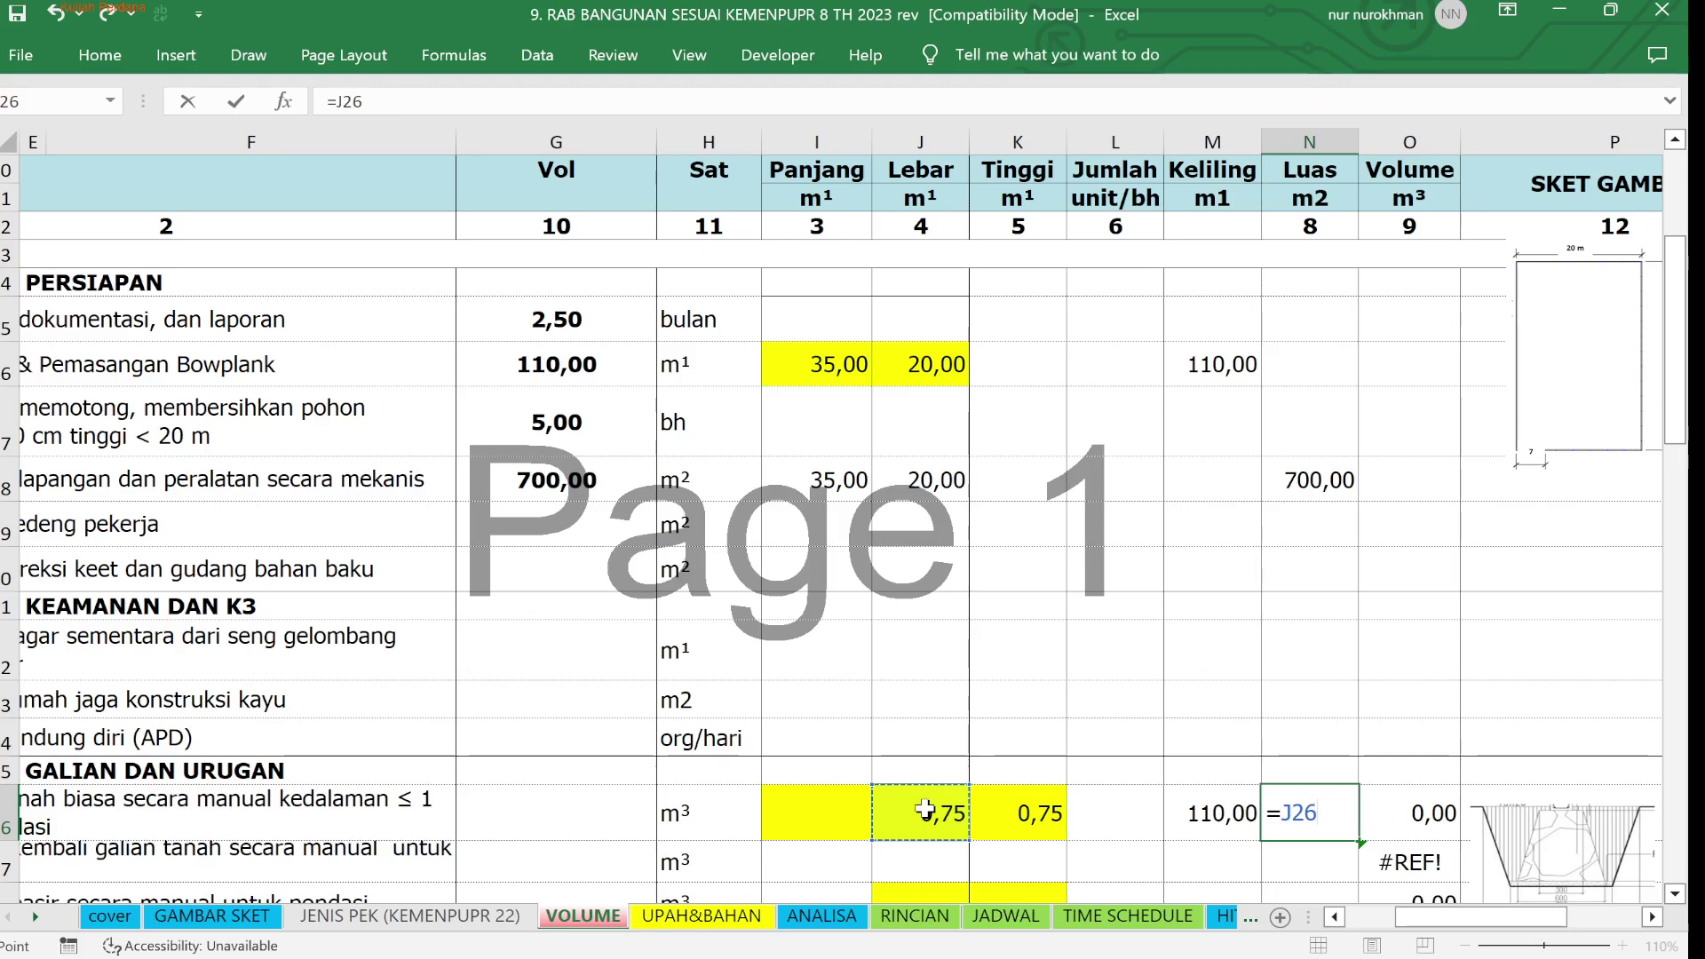
type("*")
left_click(1013, 814)
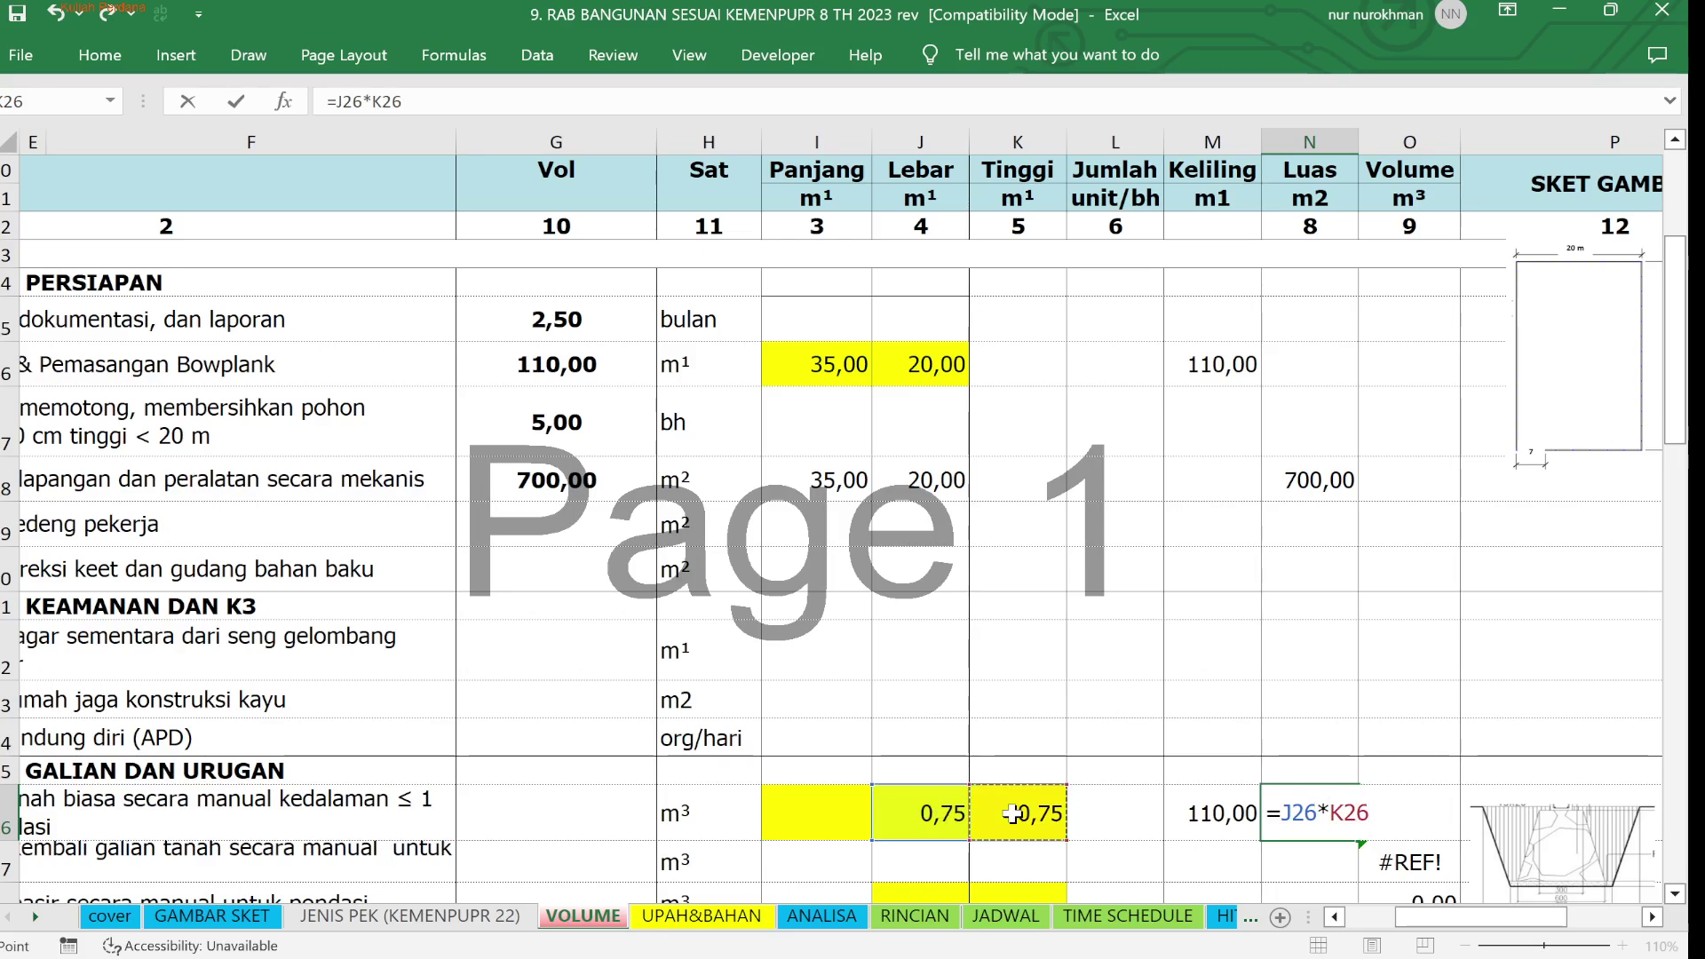
key("Return")
Replace the Volume formula in O26 of the foundation excavation item with Keliling times Luas, =M26*N26
left_click(1412, 796)
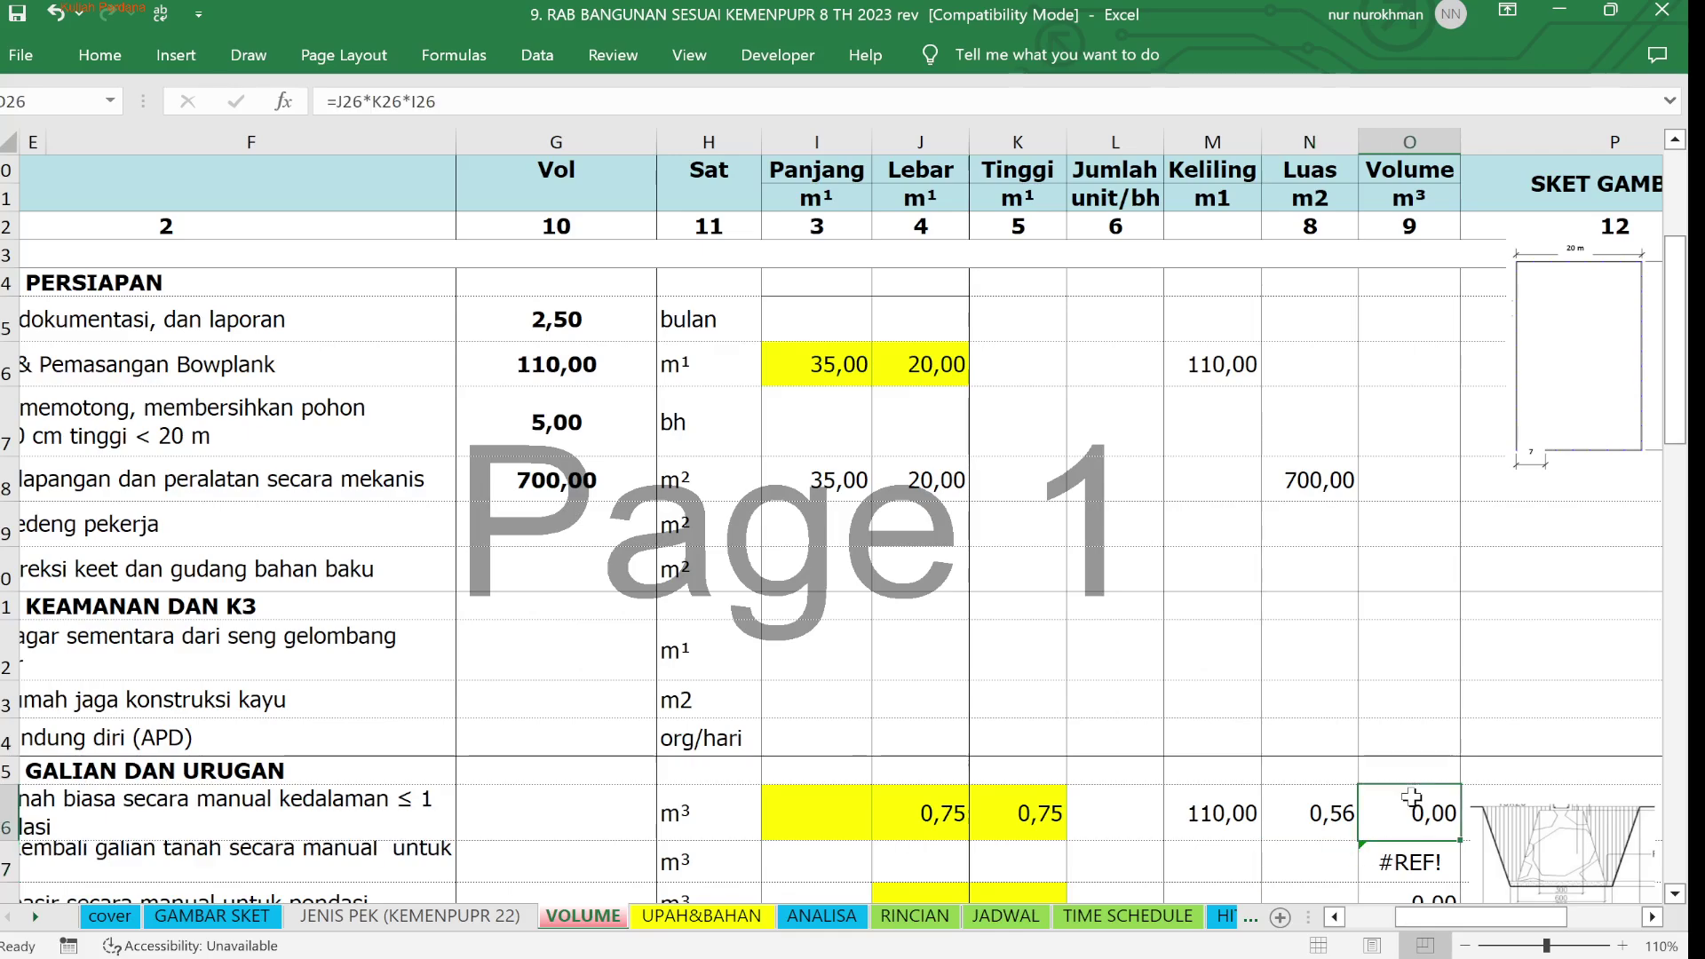
type("=")
left_click(1208, 825)
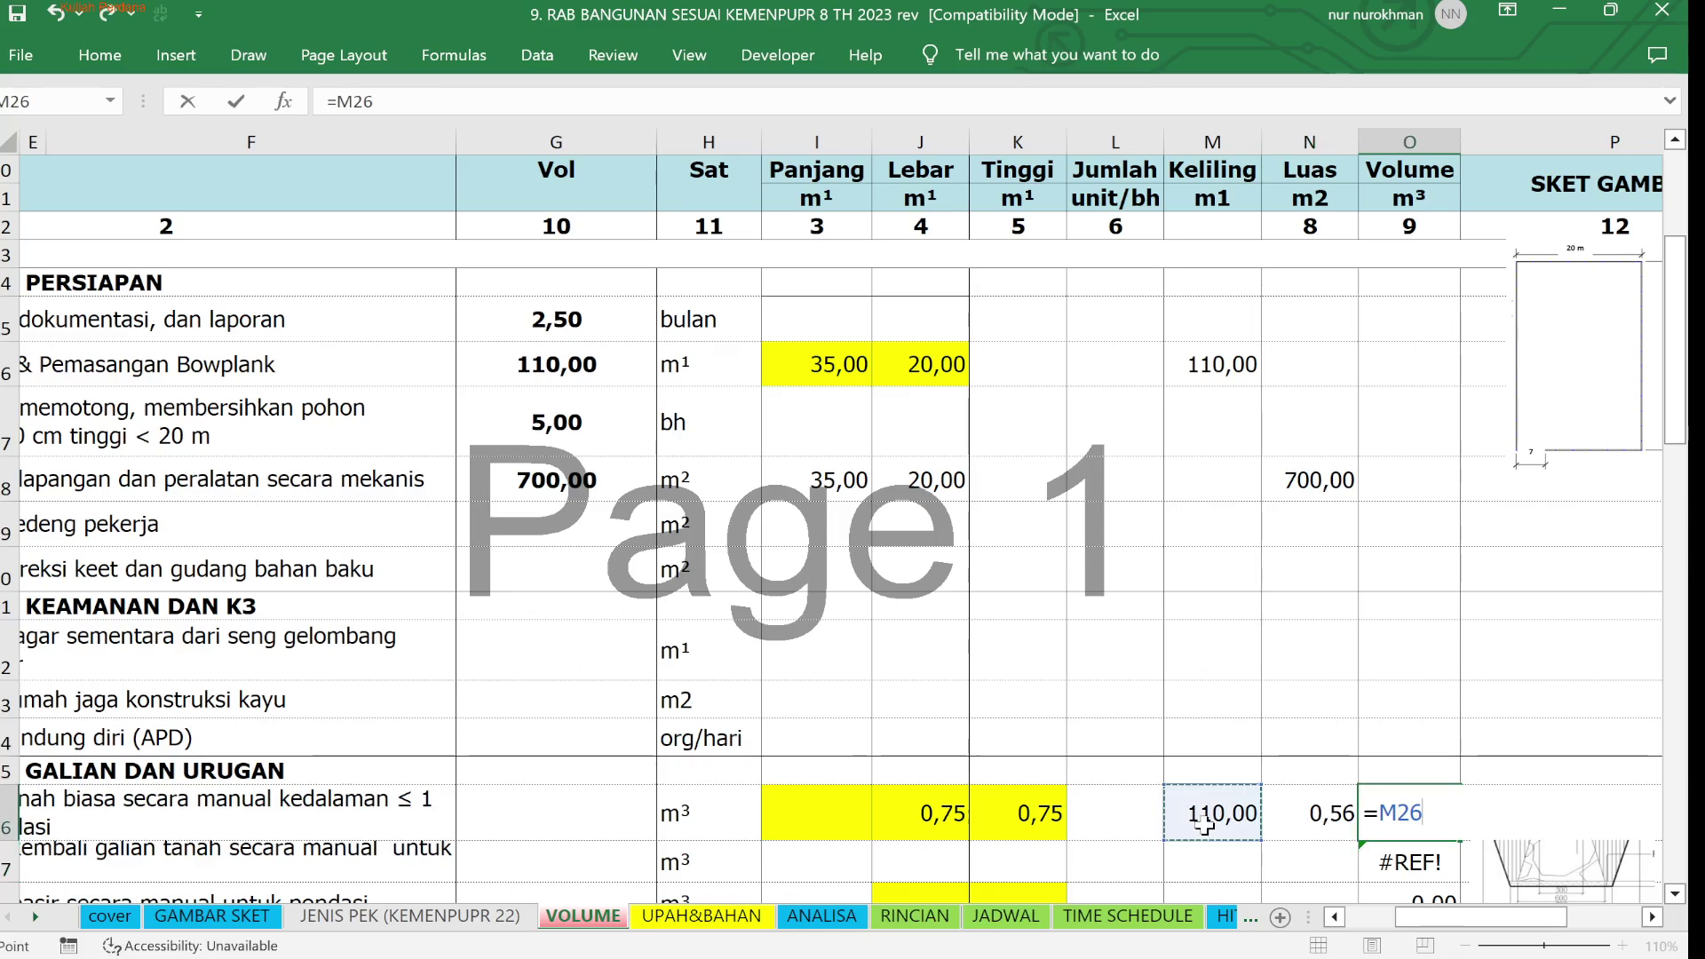
type("*")
left_click(1302, 804)
key("Return")
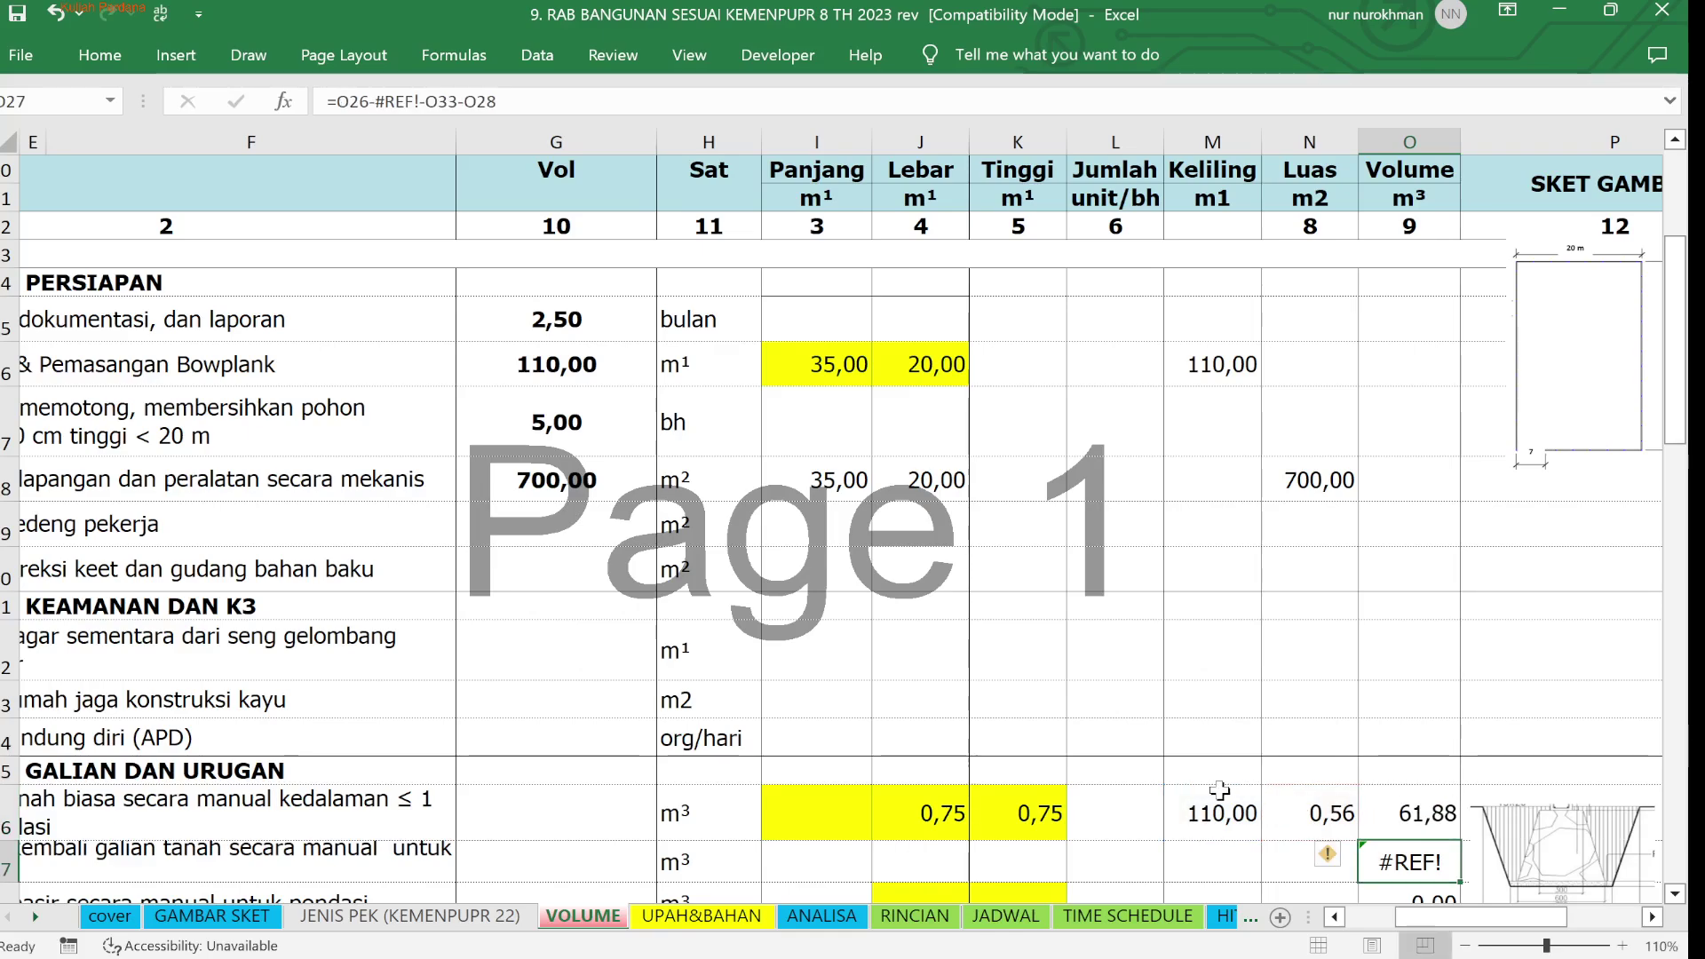
Link the Vol cell G26 of the foundation excavation item to its volume in O26
left_click(536, 809)
type("=")
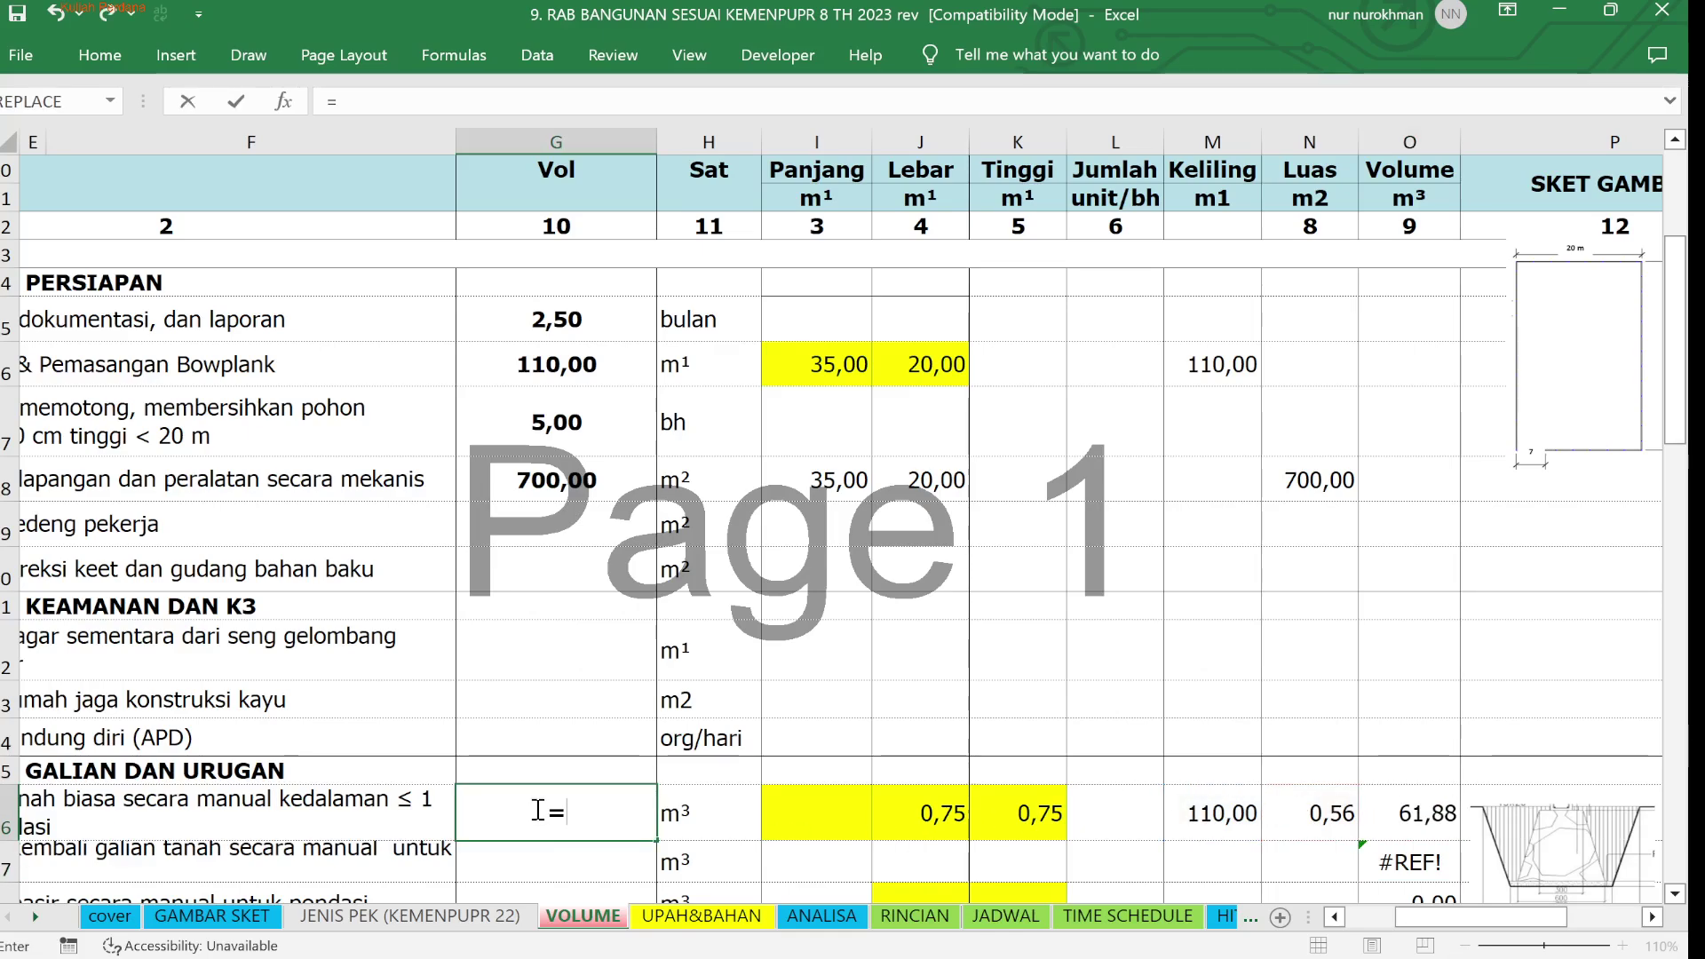
left_click(1416, 803)
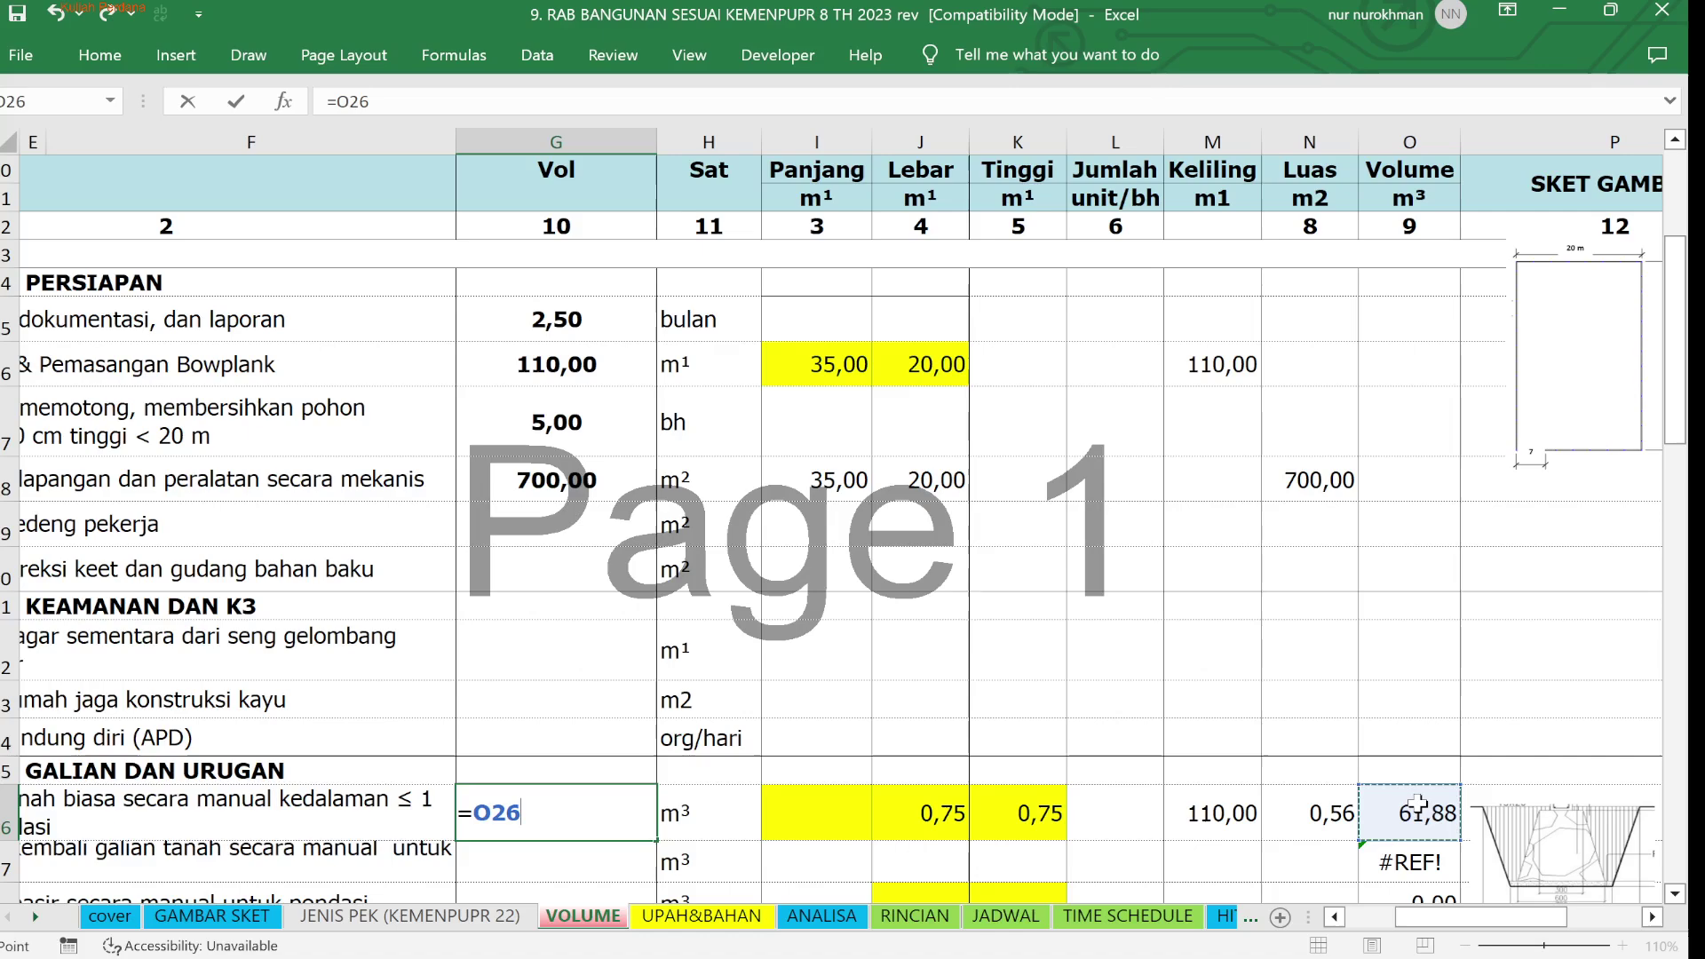
key("Return")
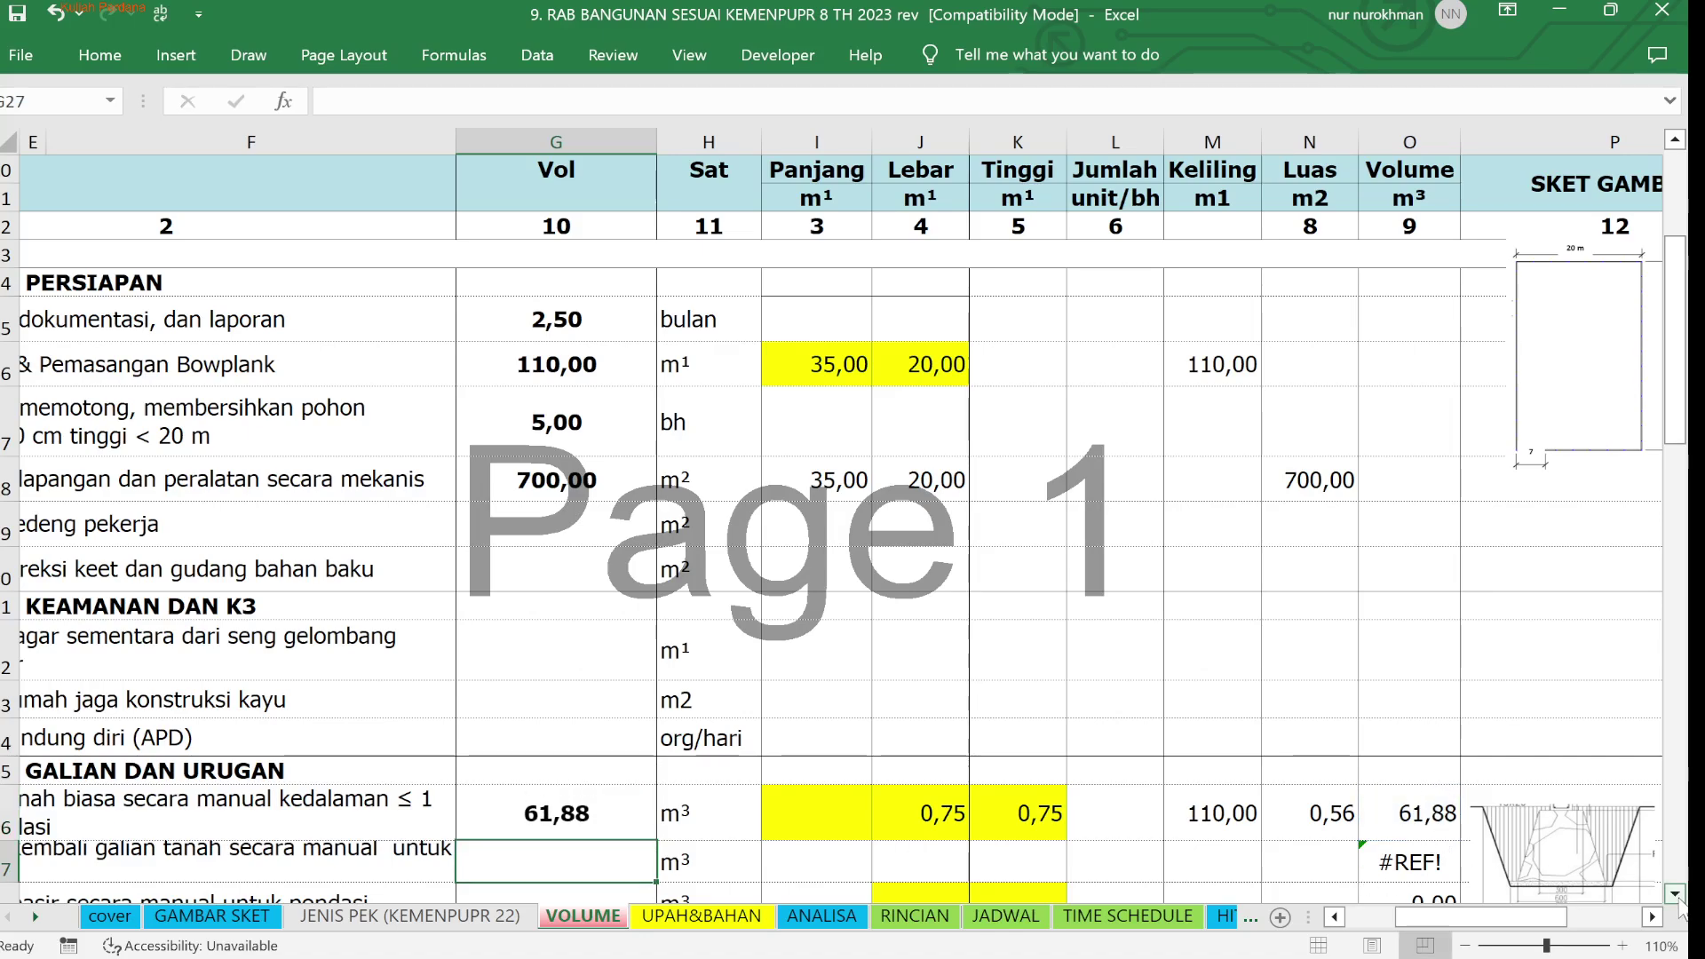
Enter 0,3 as Lebar in J33 and 0,6 as Tinggi in K33 for the stone foundation item, and clear K33 again
scroll(1677, 902, "down", 3)
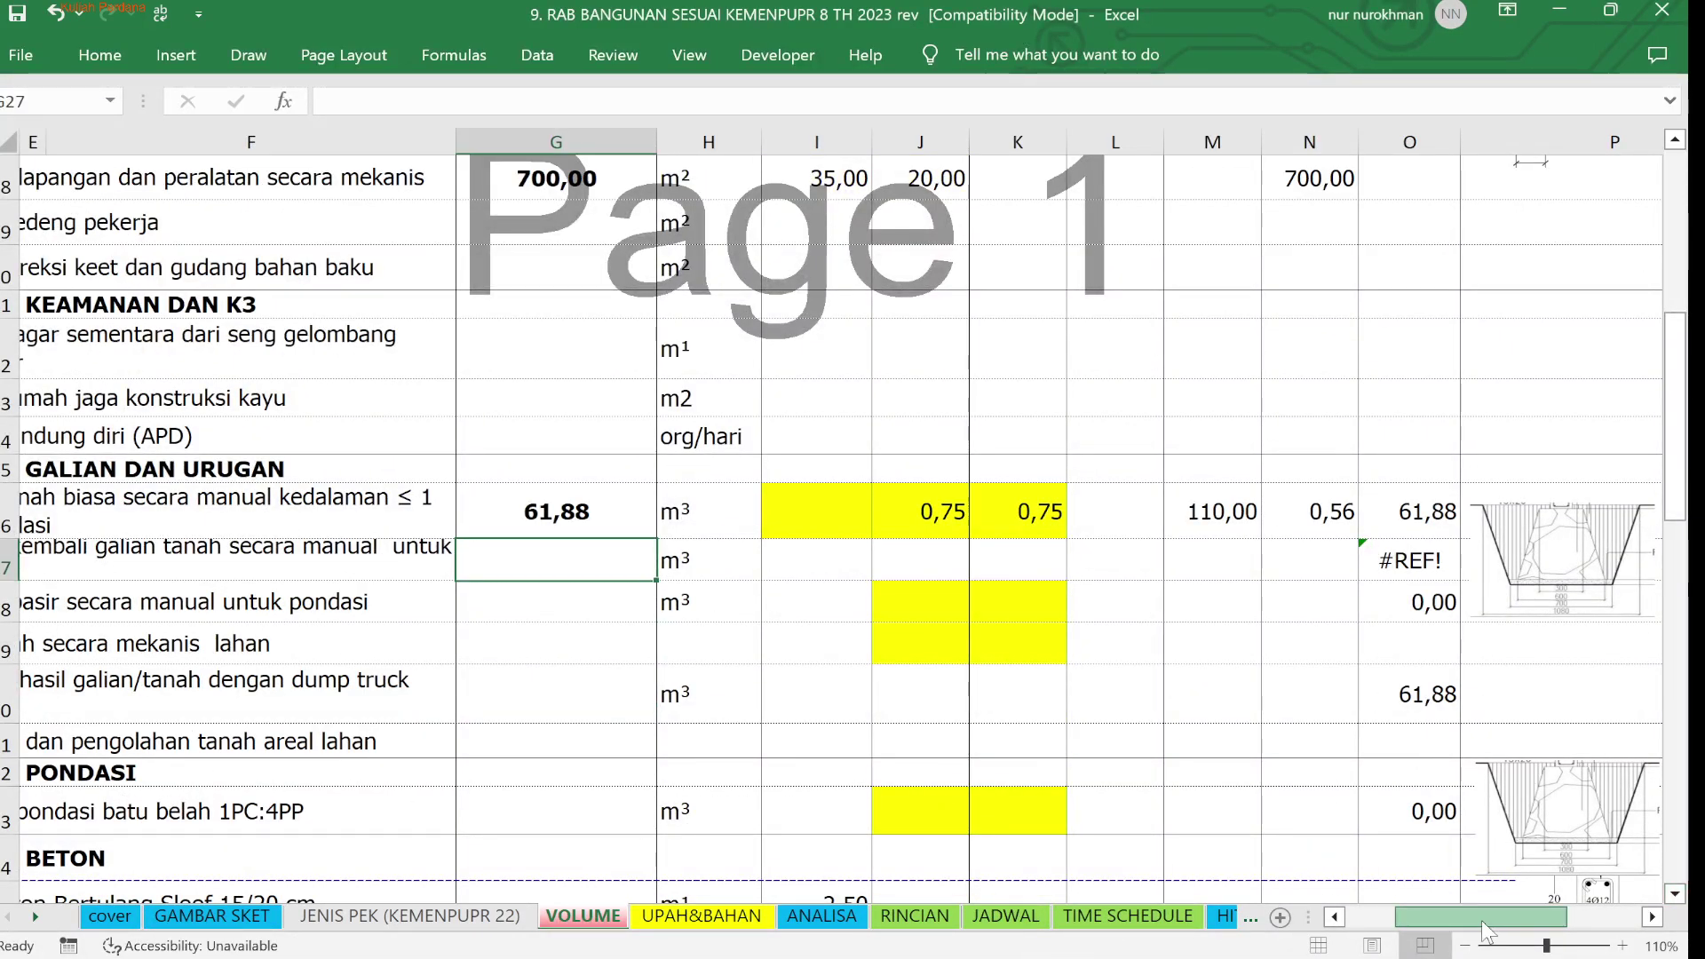
mouse_move(1481, 920)
left_mouse_down()
mouse_move(1462, 921)
mouse_move(1482, 926)
left_mouse_up()
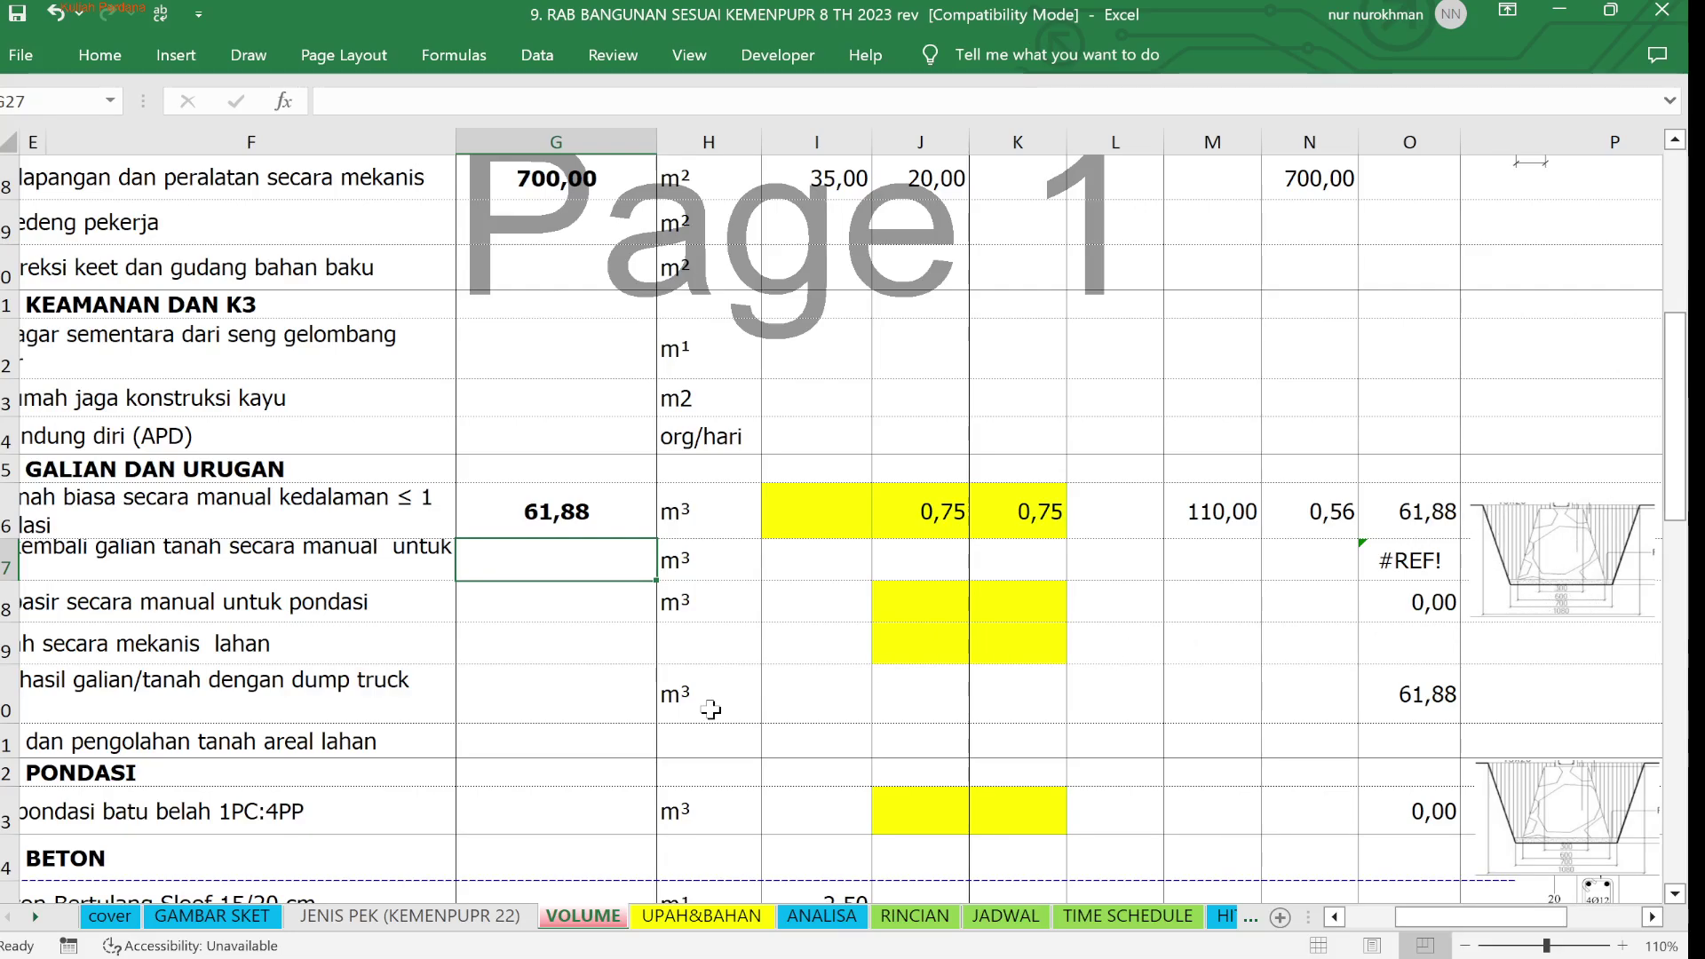
left_click(919, 805)
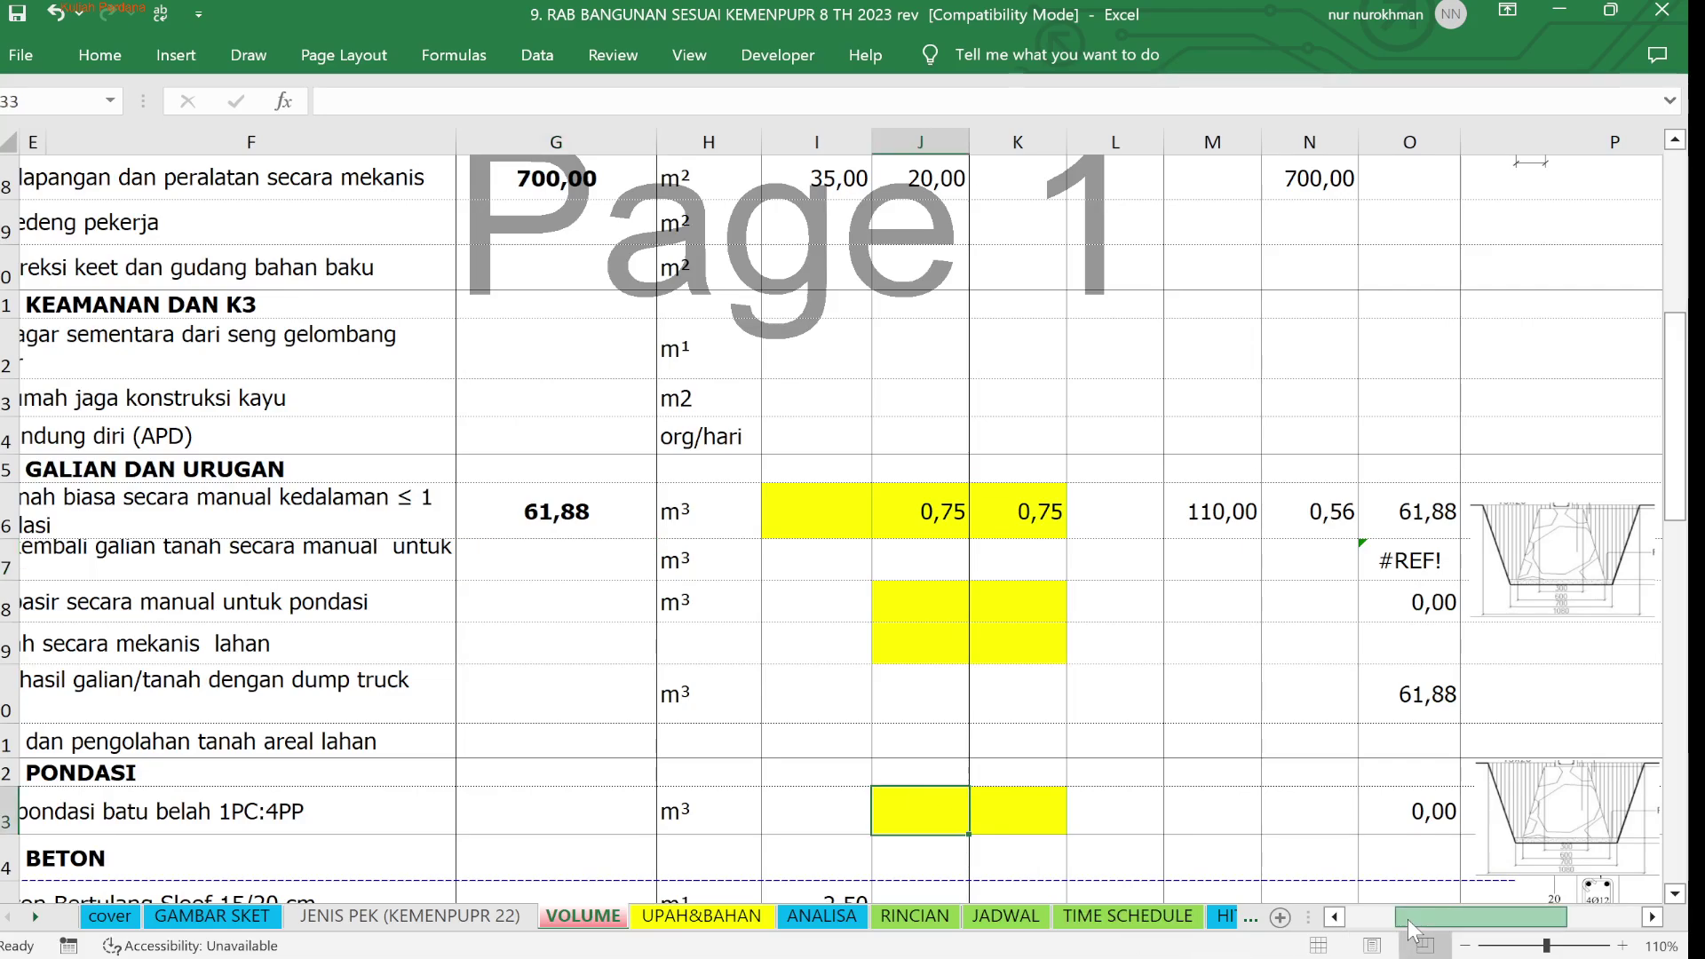
left_click_drag(1409, 920, 1382, 924)
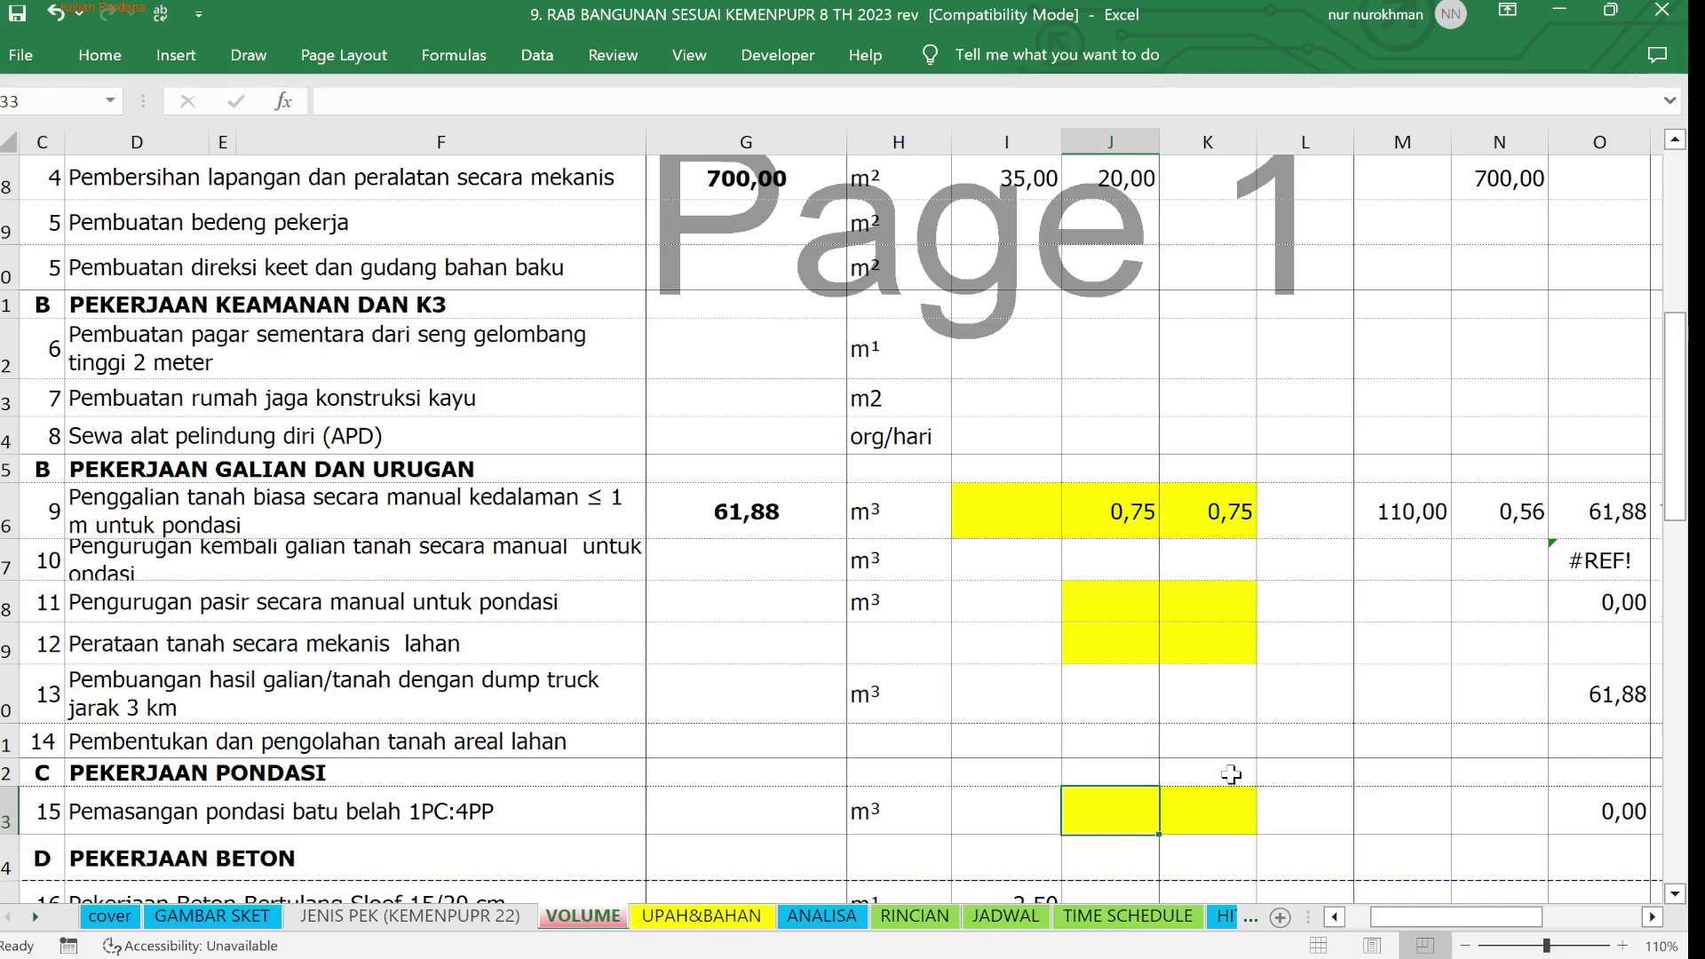
type("0,3")
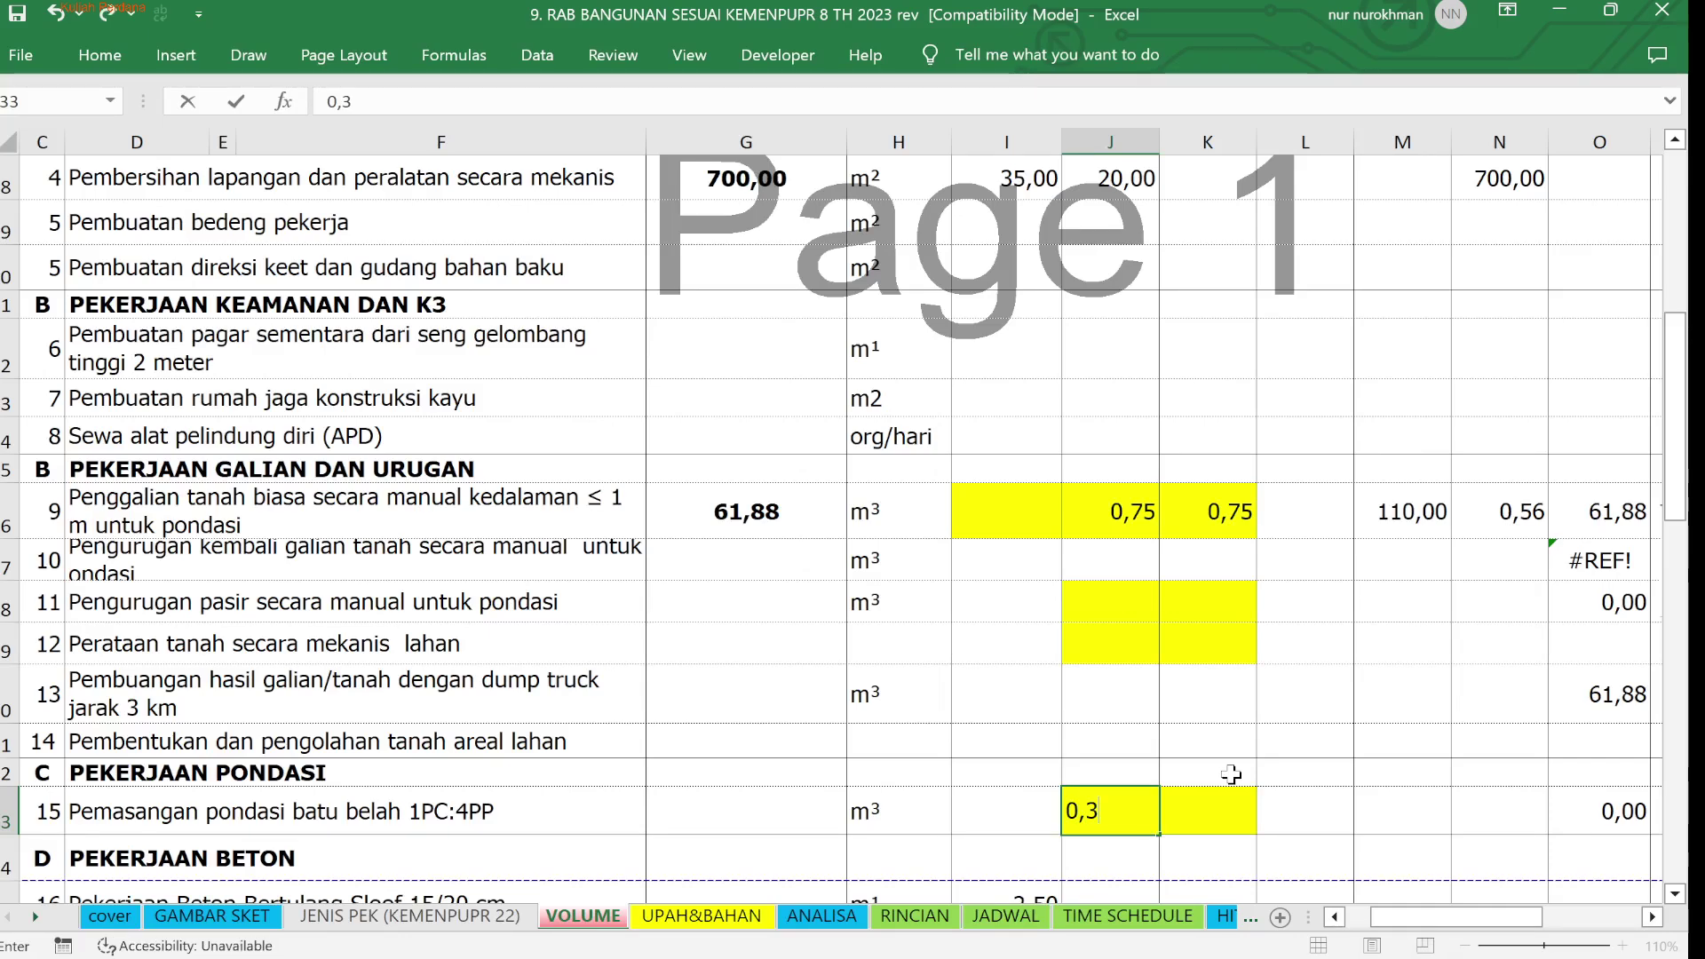
key("Return")
left_click(1195, 814)
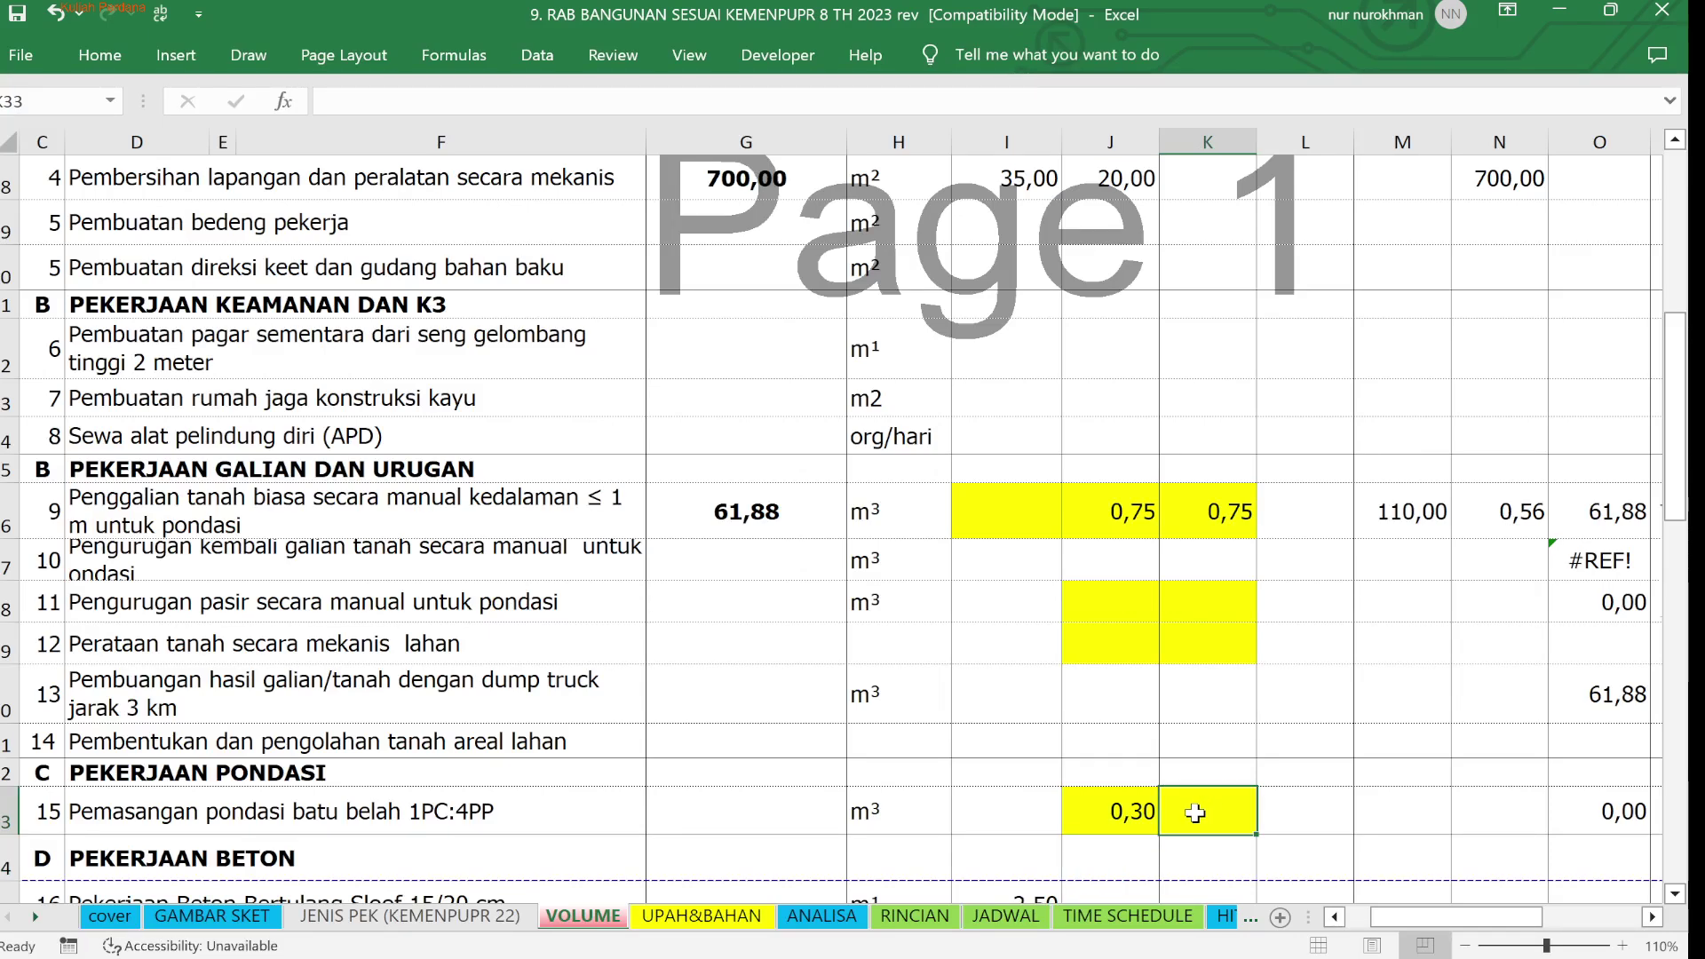
type("0,6")
key("Return")
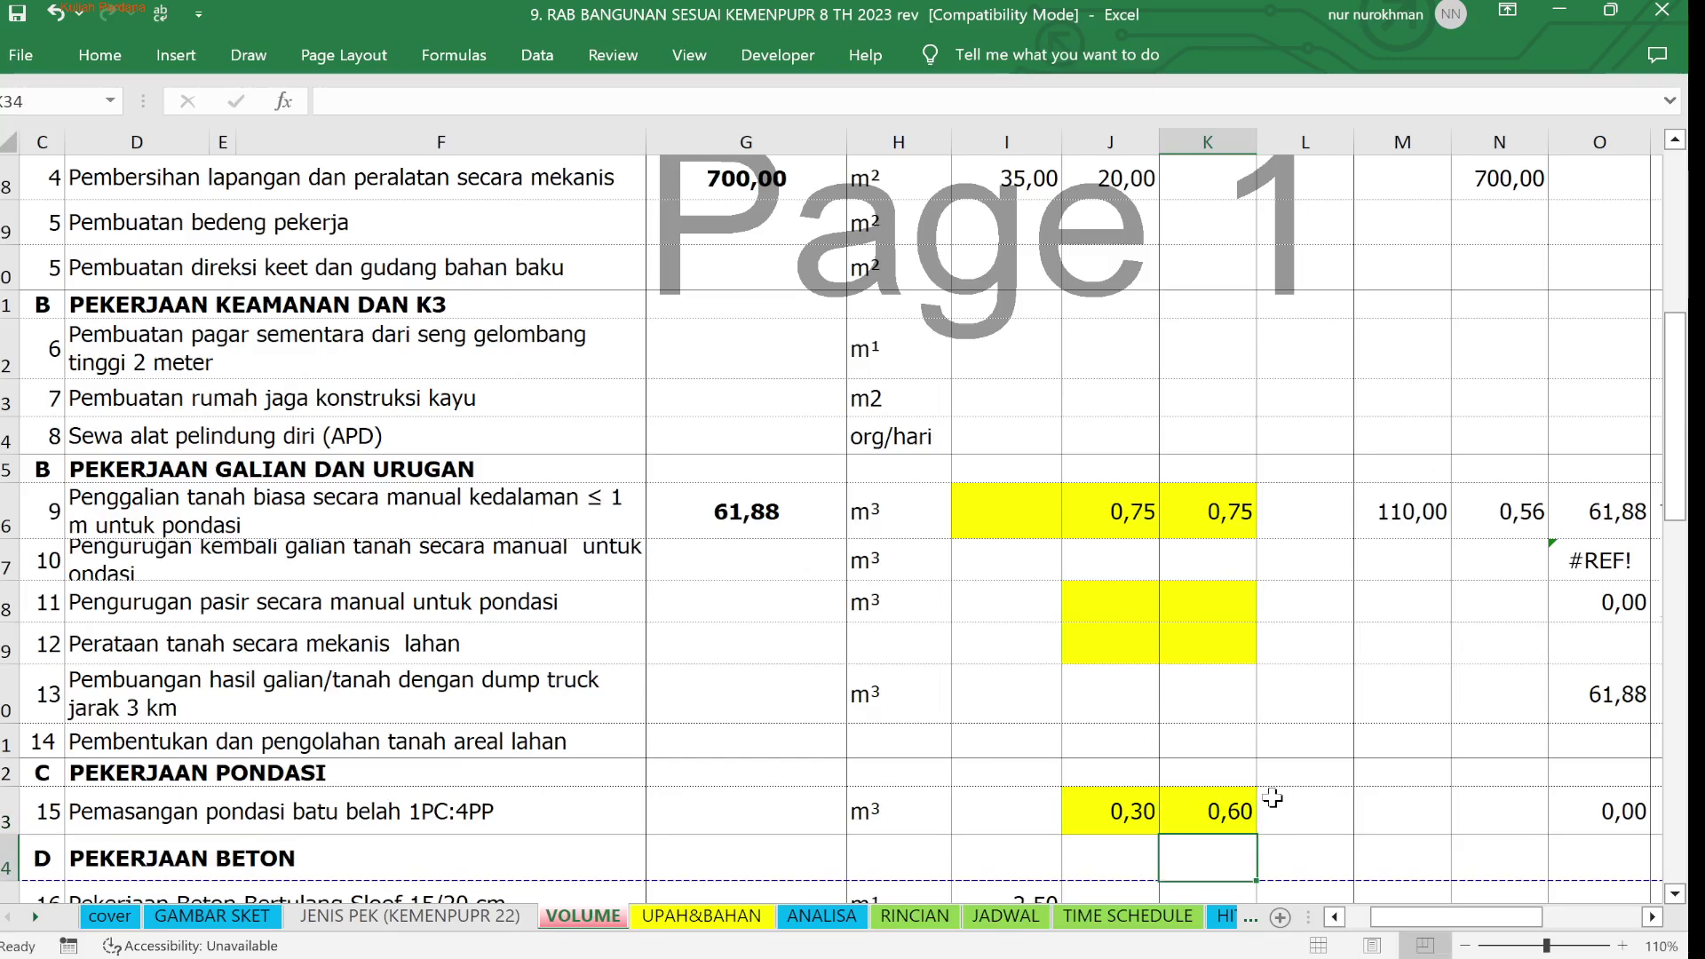
left_click(1221, 813)
key("Delete")
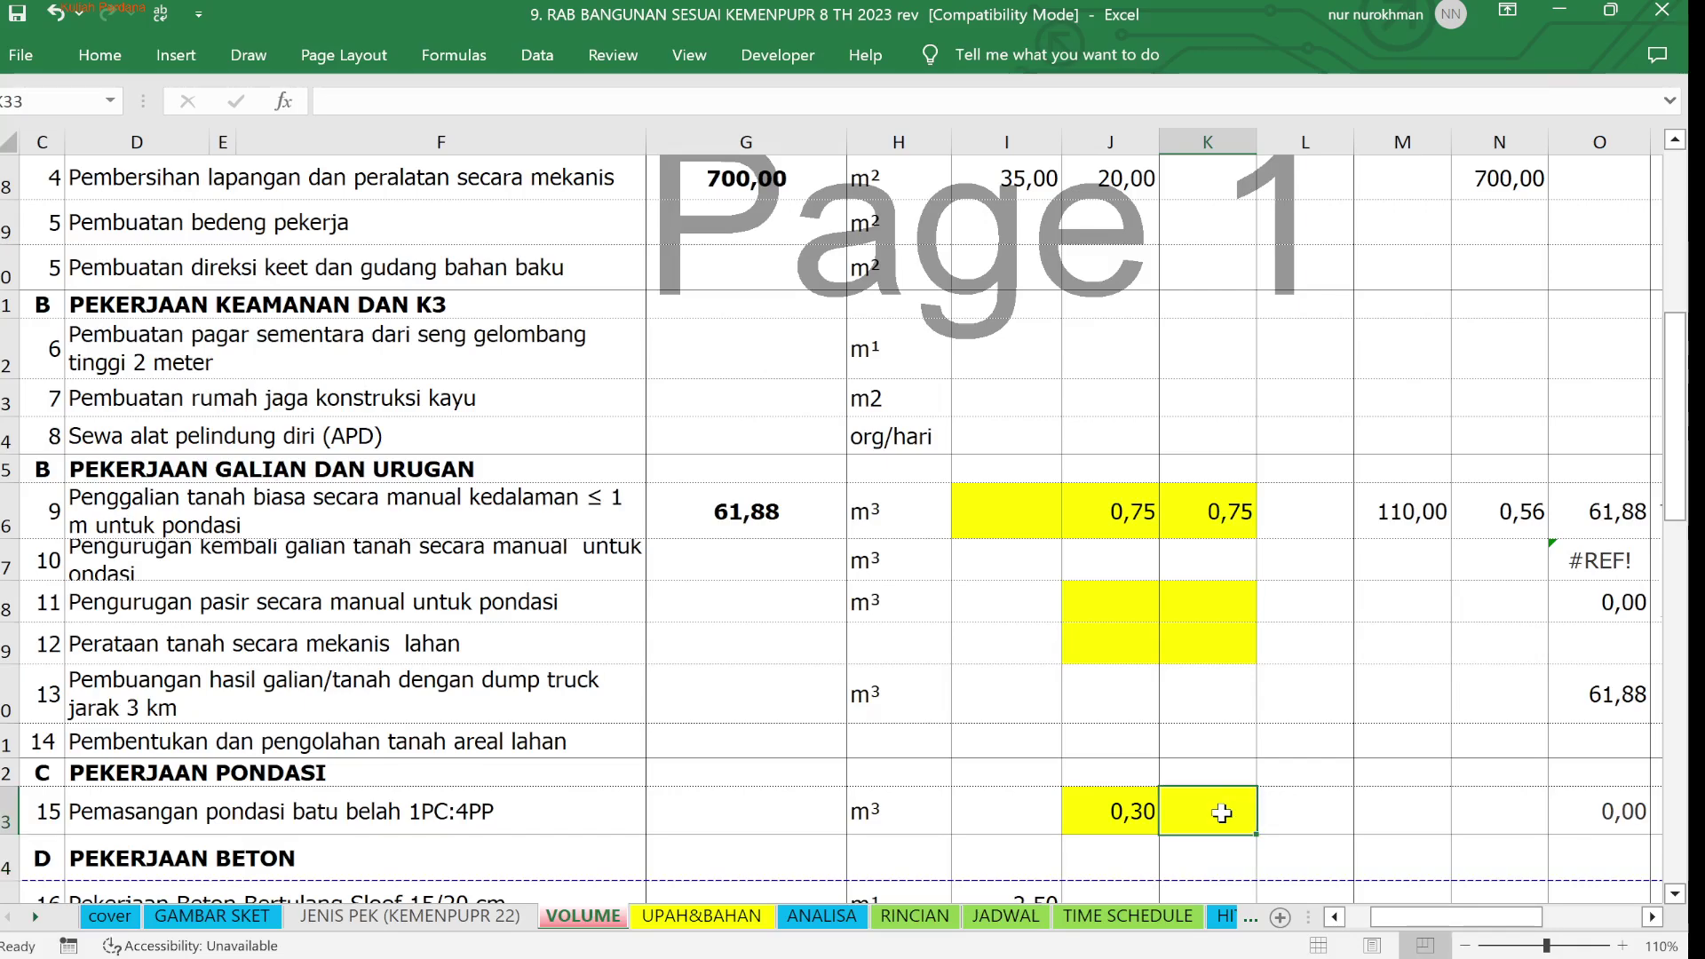
Enter the average-width formula =(0,3+0,6)/2 in the Lebar cell J33 of the stone foundation item
left_click(1114, 810)
type("=")
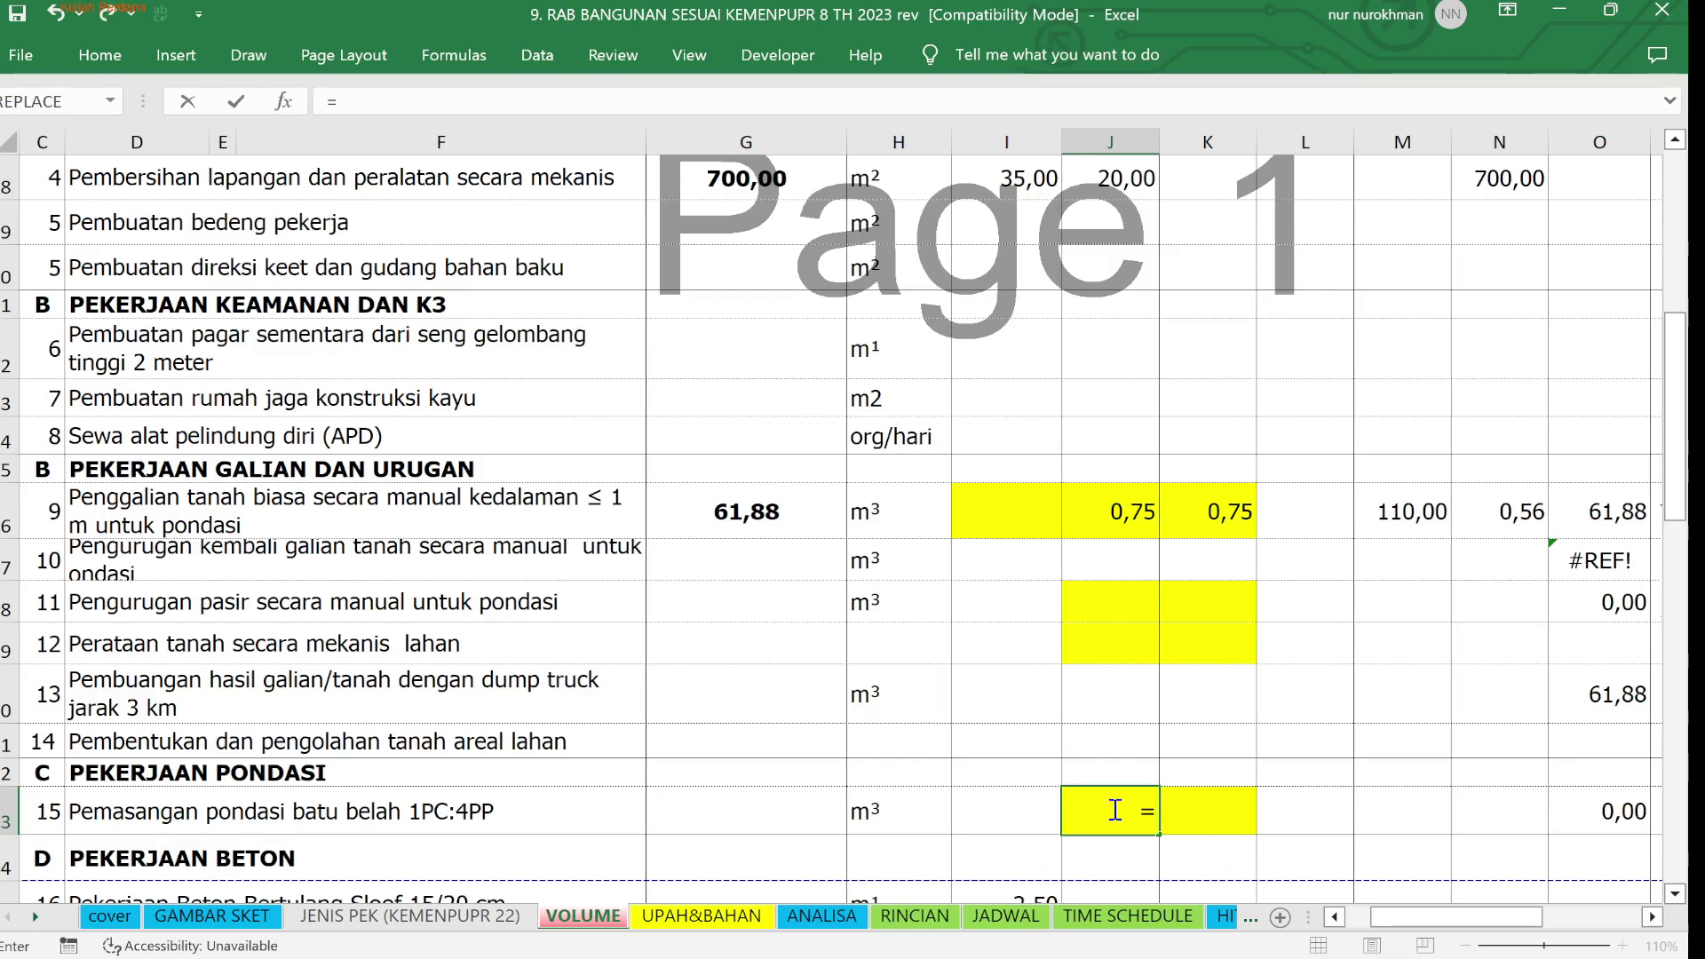
type("(0,3+0")
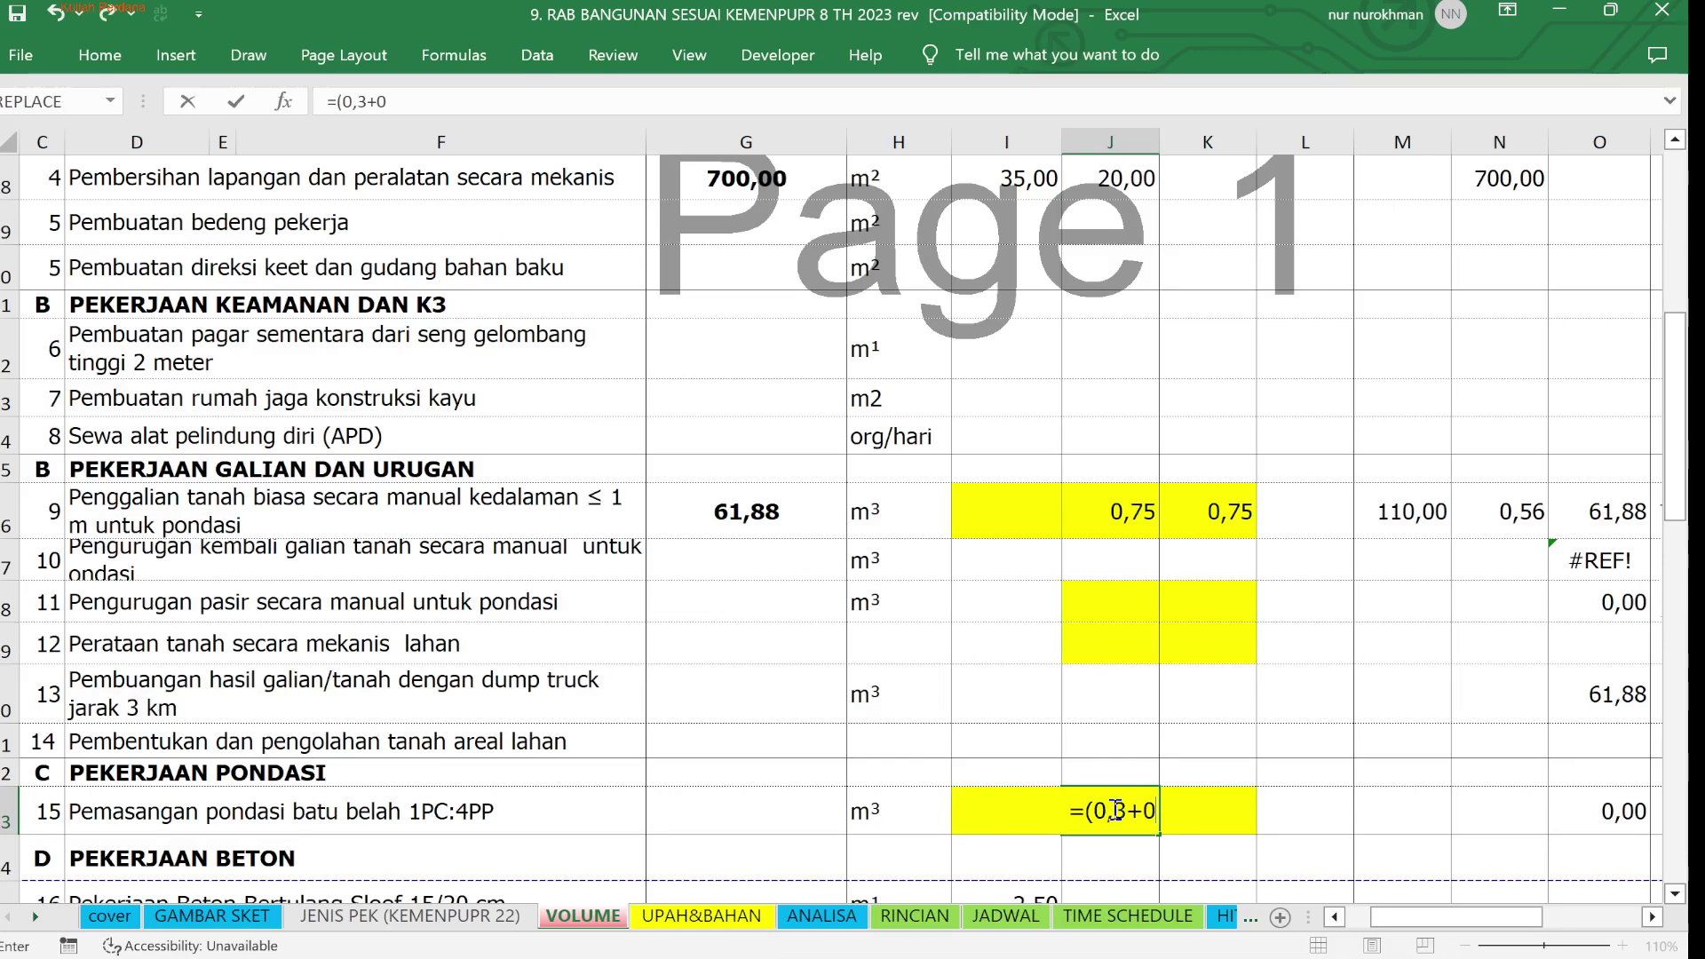
type(",6)/2")
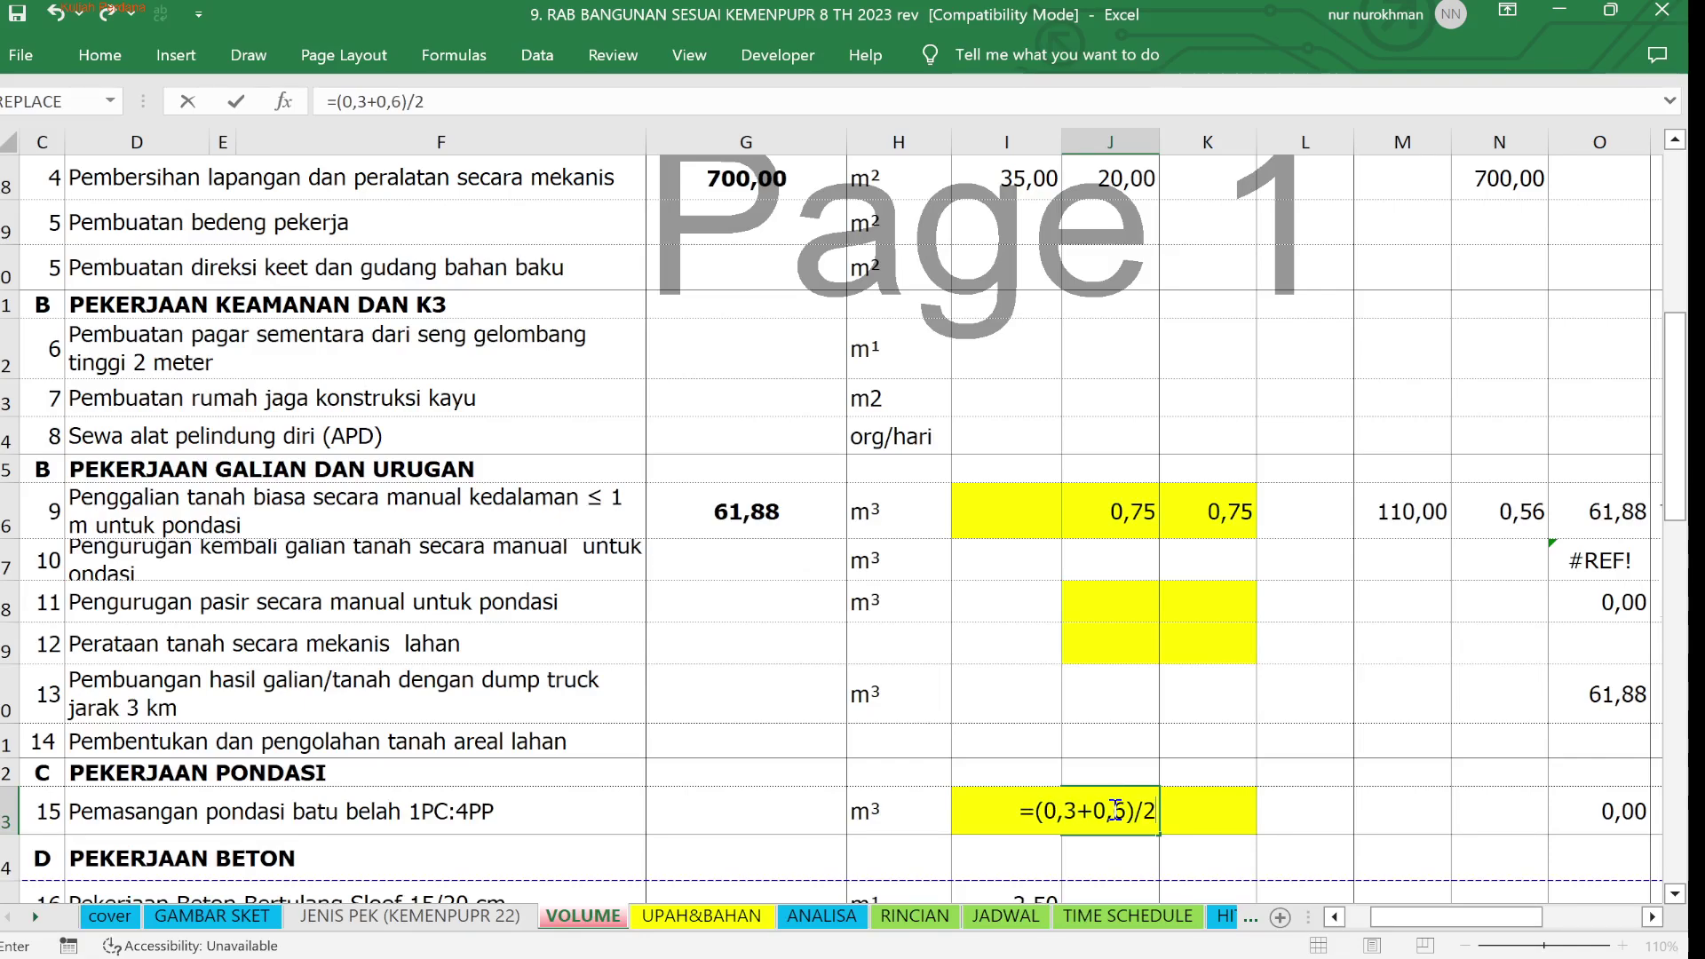
key("Return")
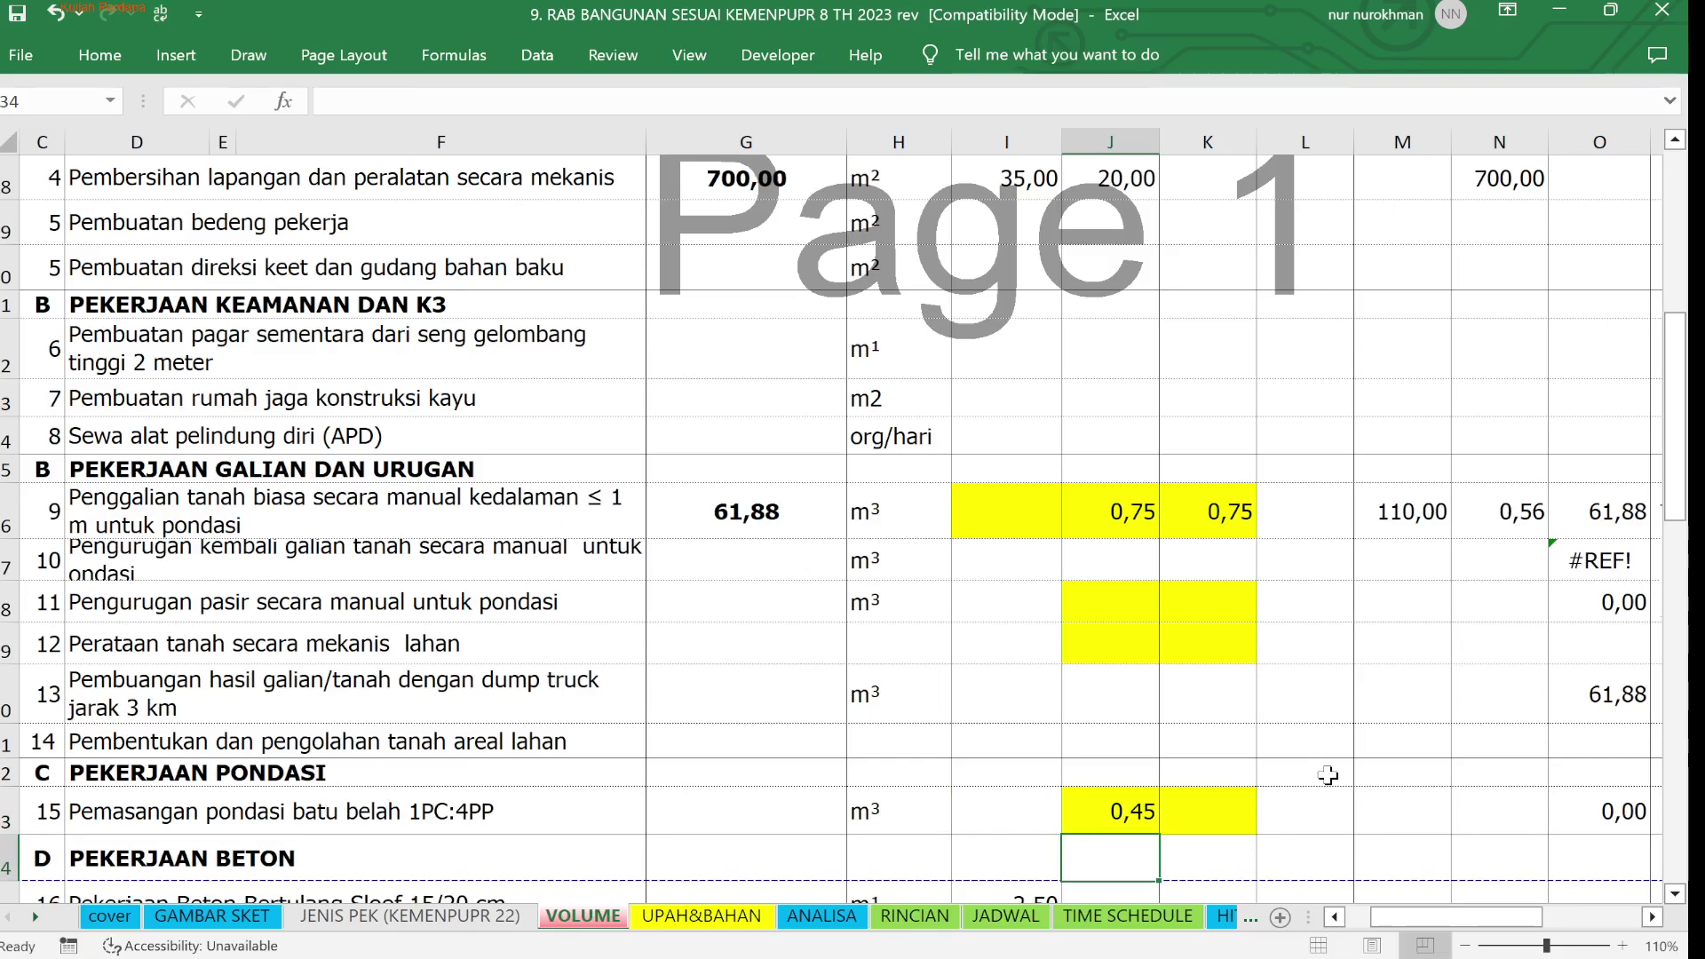
Set the Tinggi value in K33 of the stone foundation item to 0,7
left_click(1232, 818)
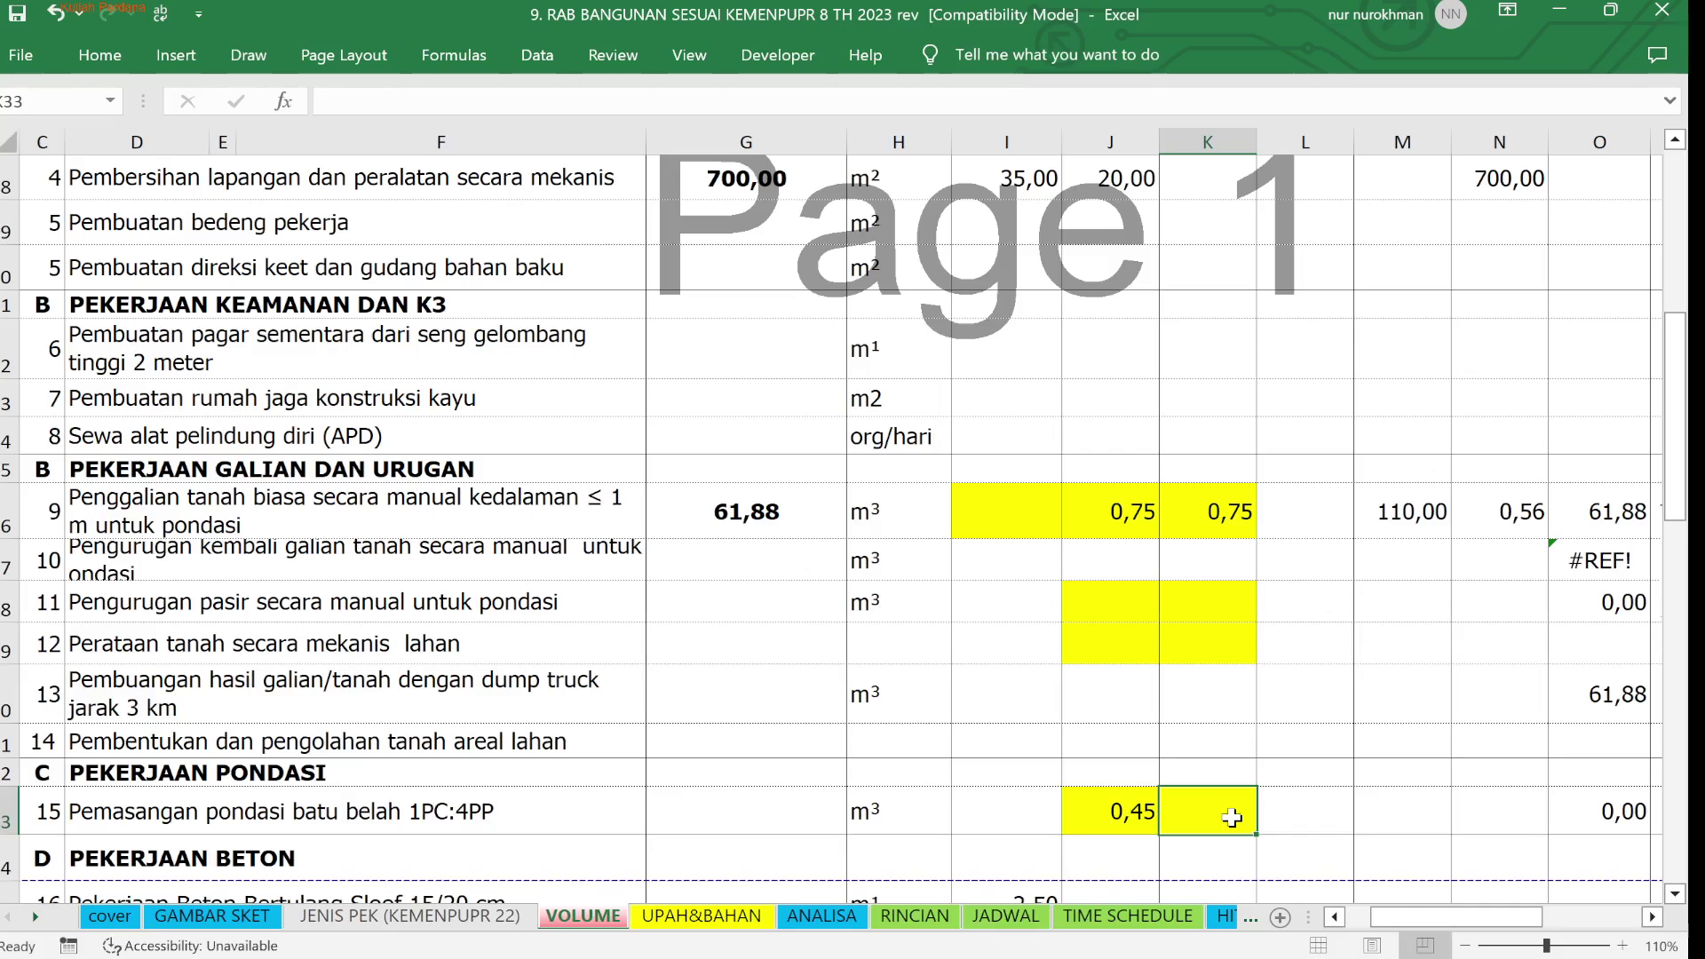
type("0,")
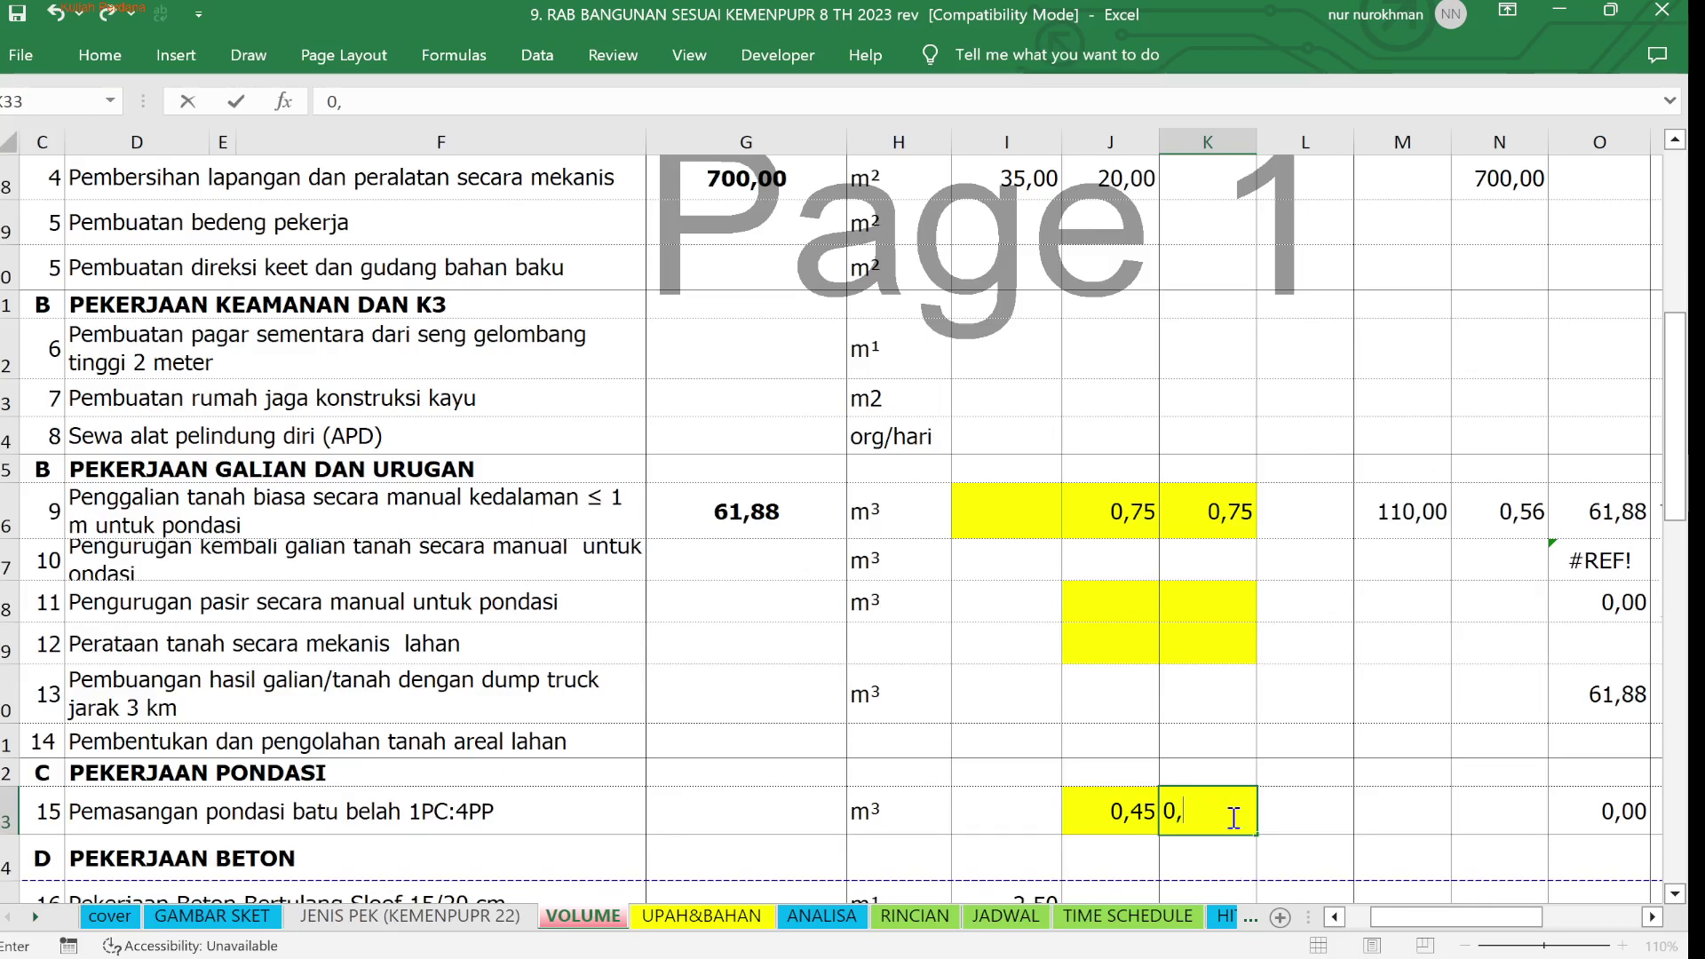
type("7")
key("Return")
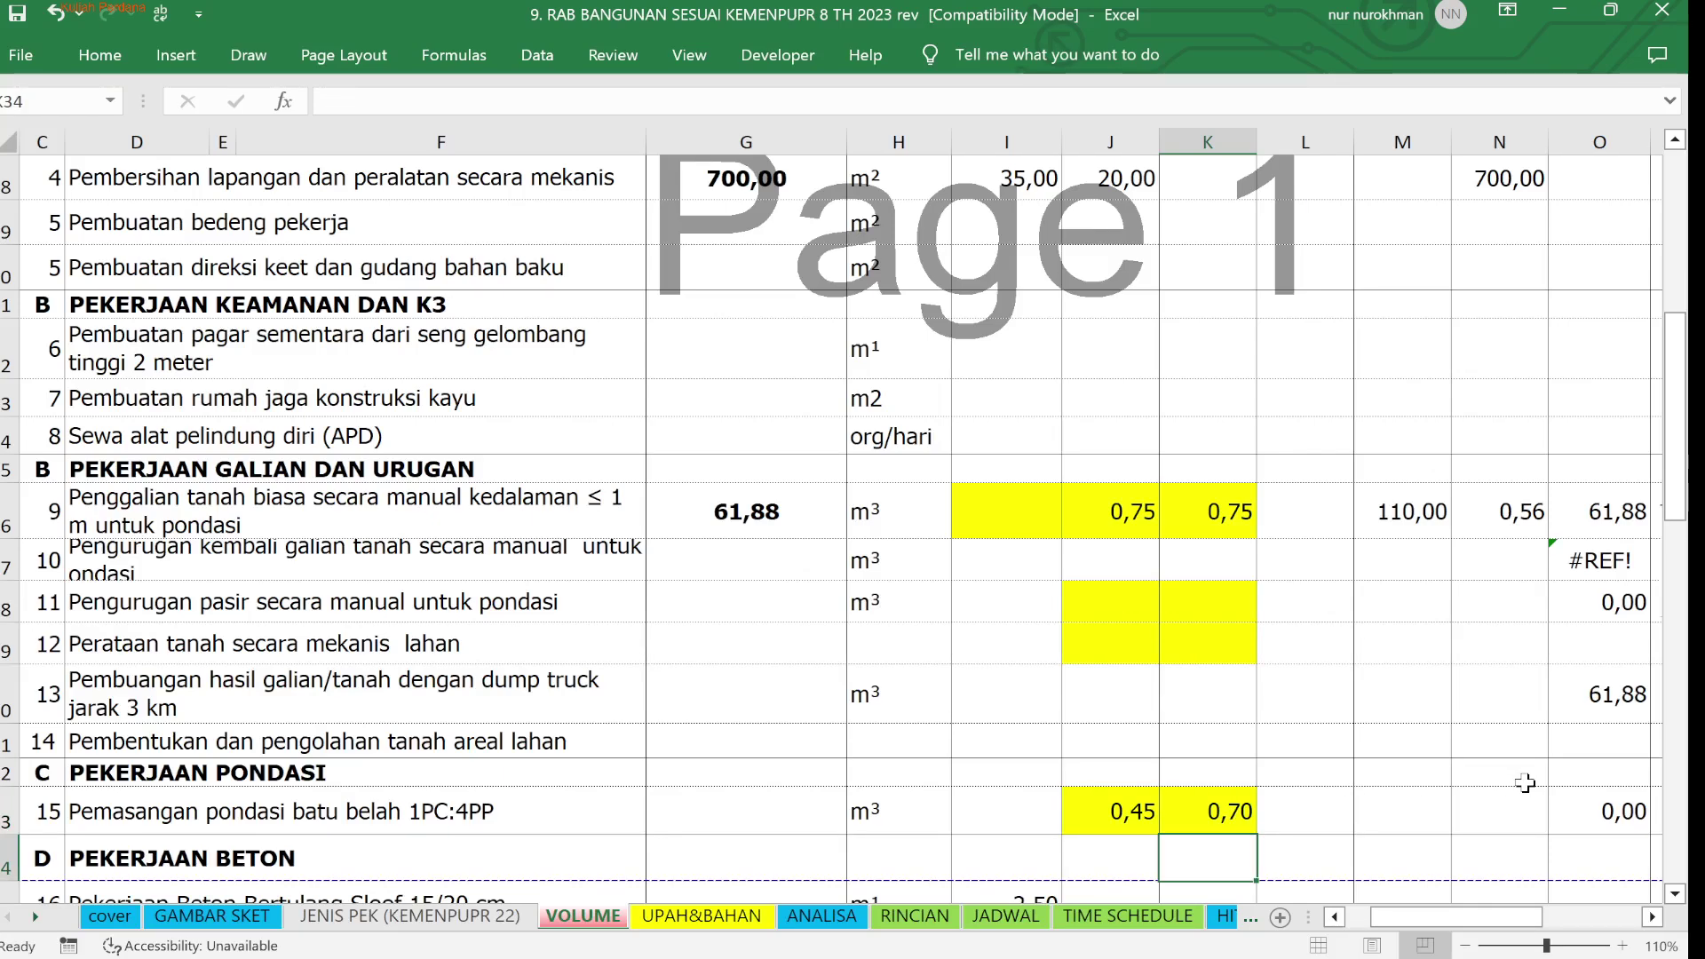
Try to reuse the excavation item's Keliling, Luas and Volume formulas from M26:O26 in M33:O33 of the stone foundation item
left_click(1412, 522)
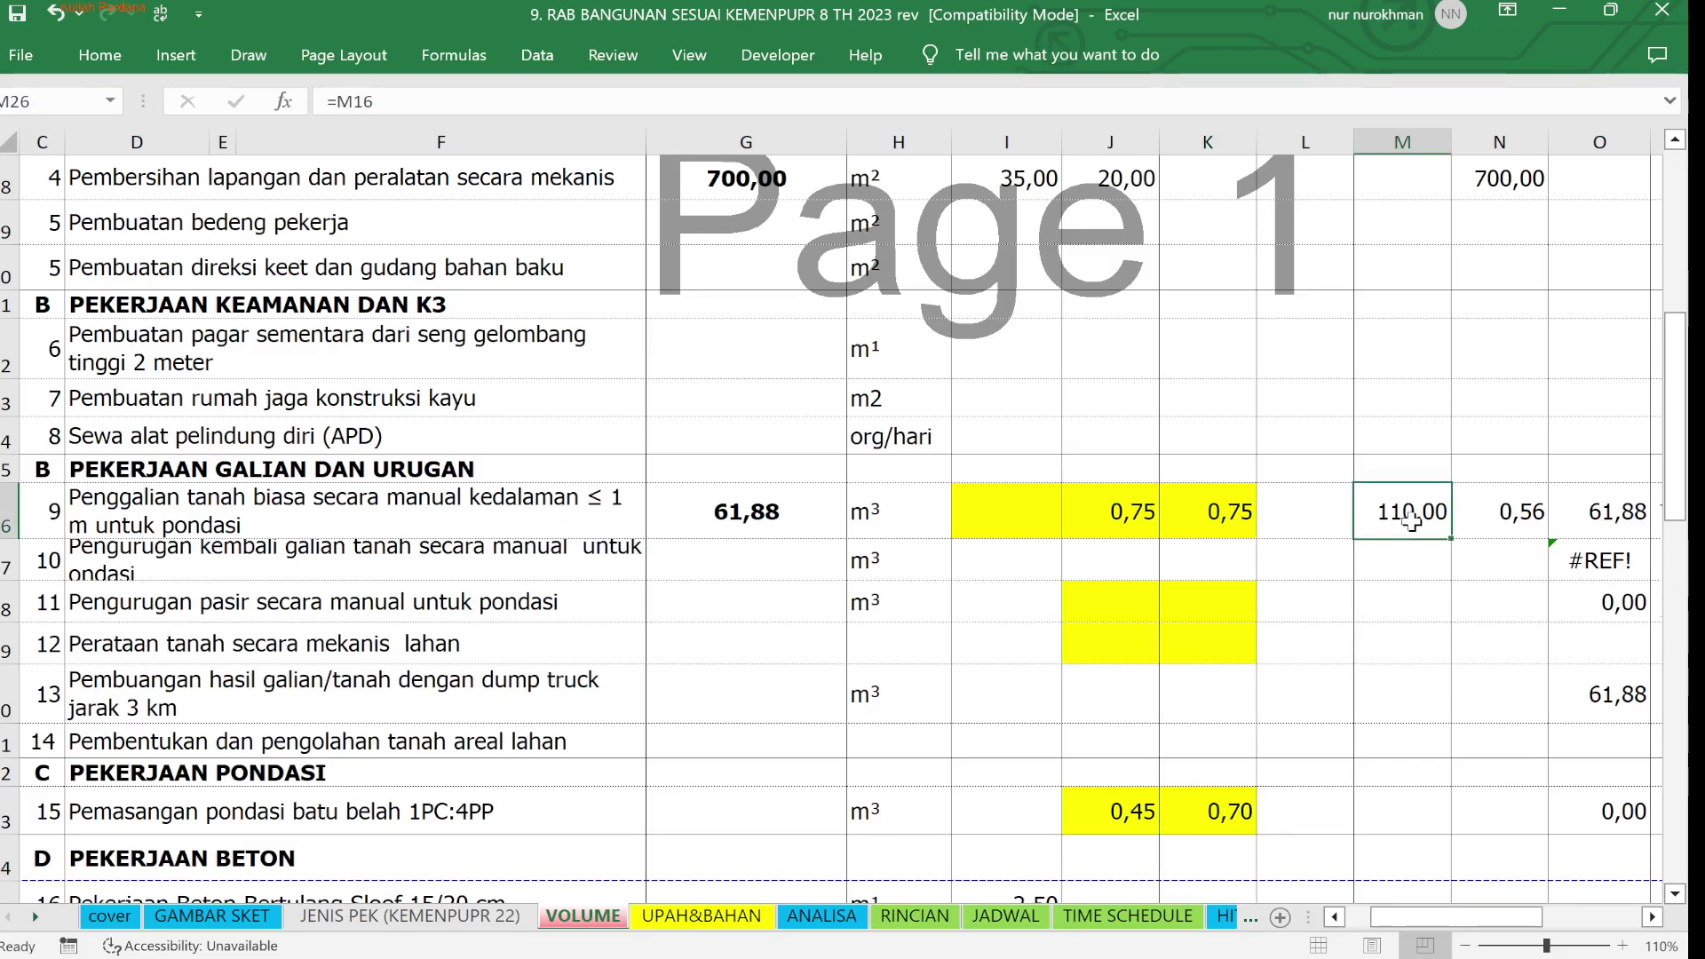
left_click_drag(1413, 523, 1601, 512)
key("ctrl+c")
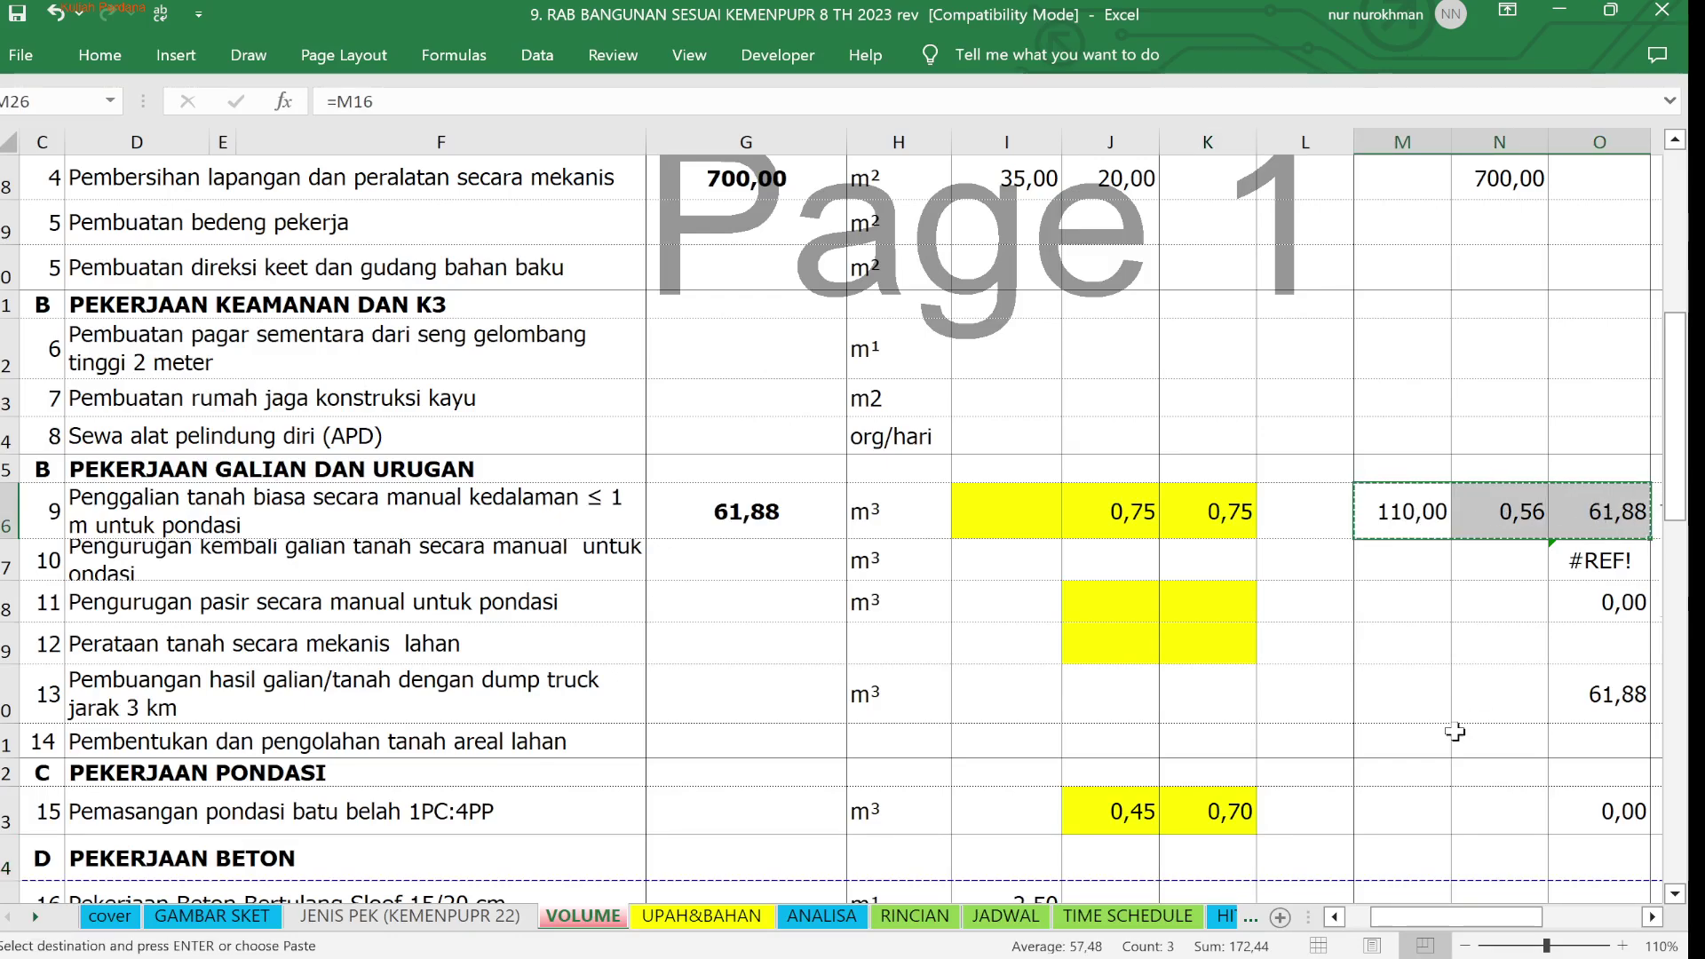
left_click(1414, 814)
key("ctrl+v")
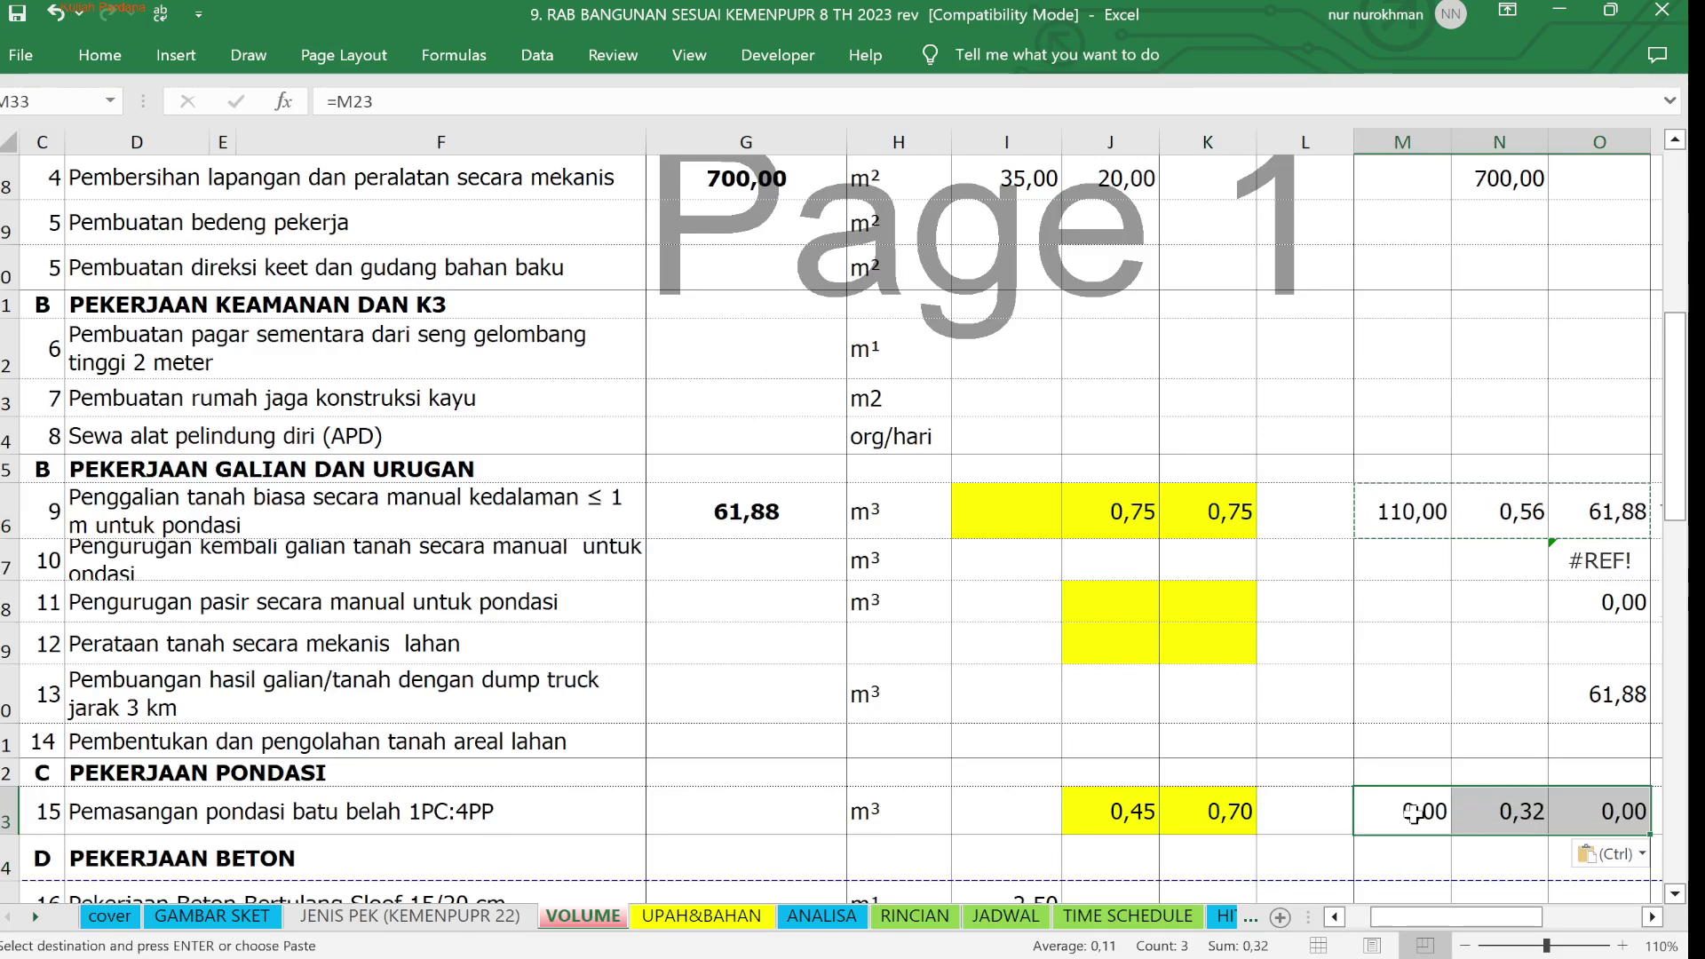
left_click(1326, 715)
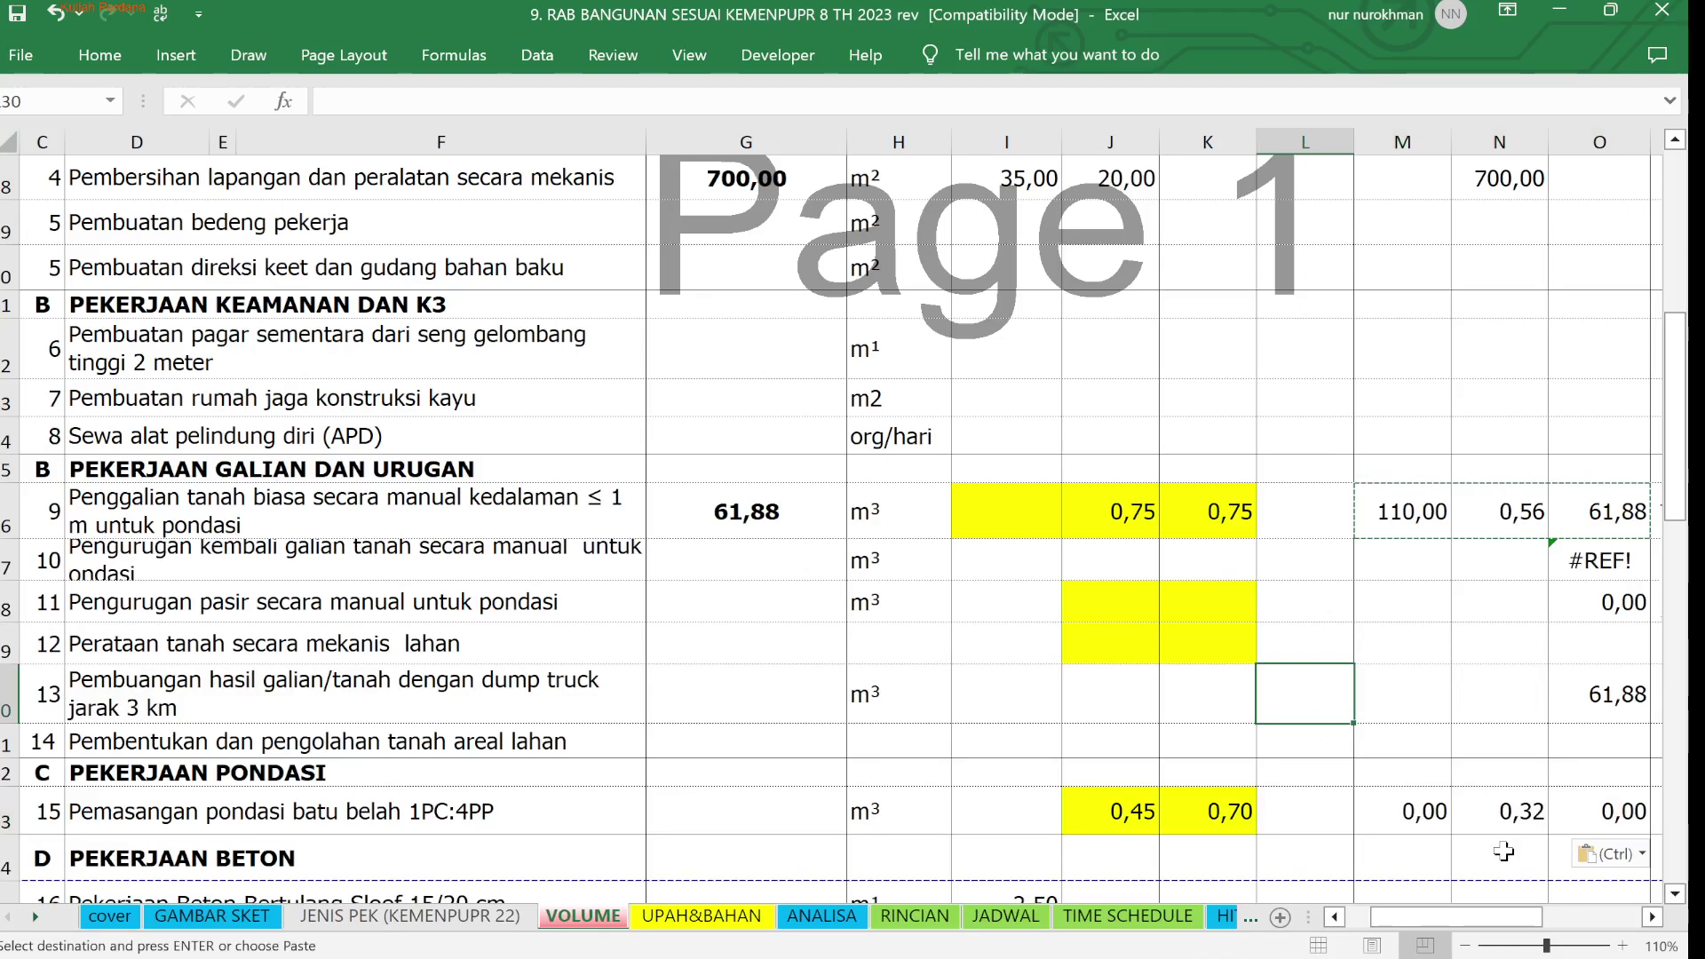
key("Escape")
left_click(1413, 818)
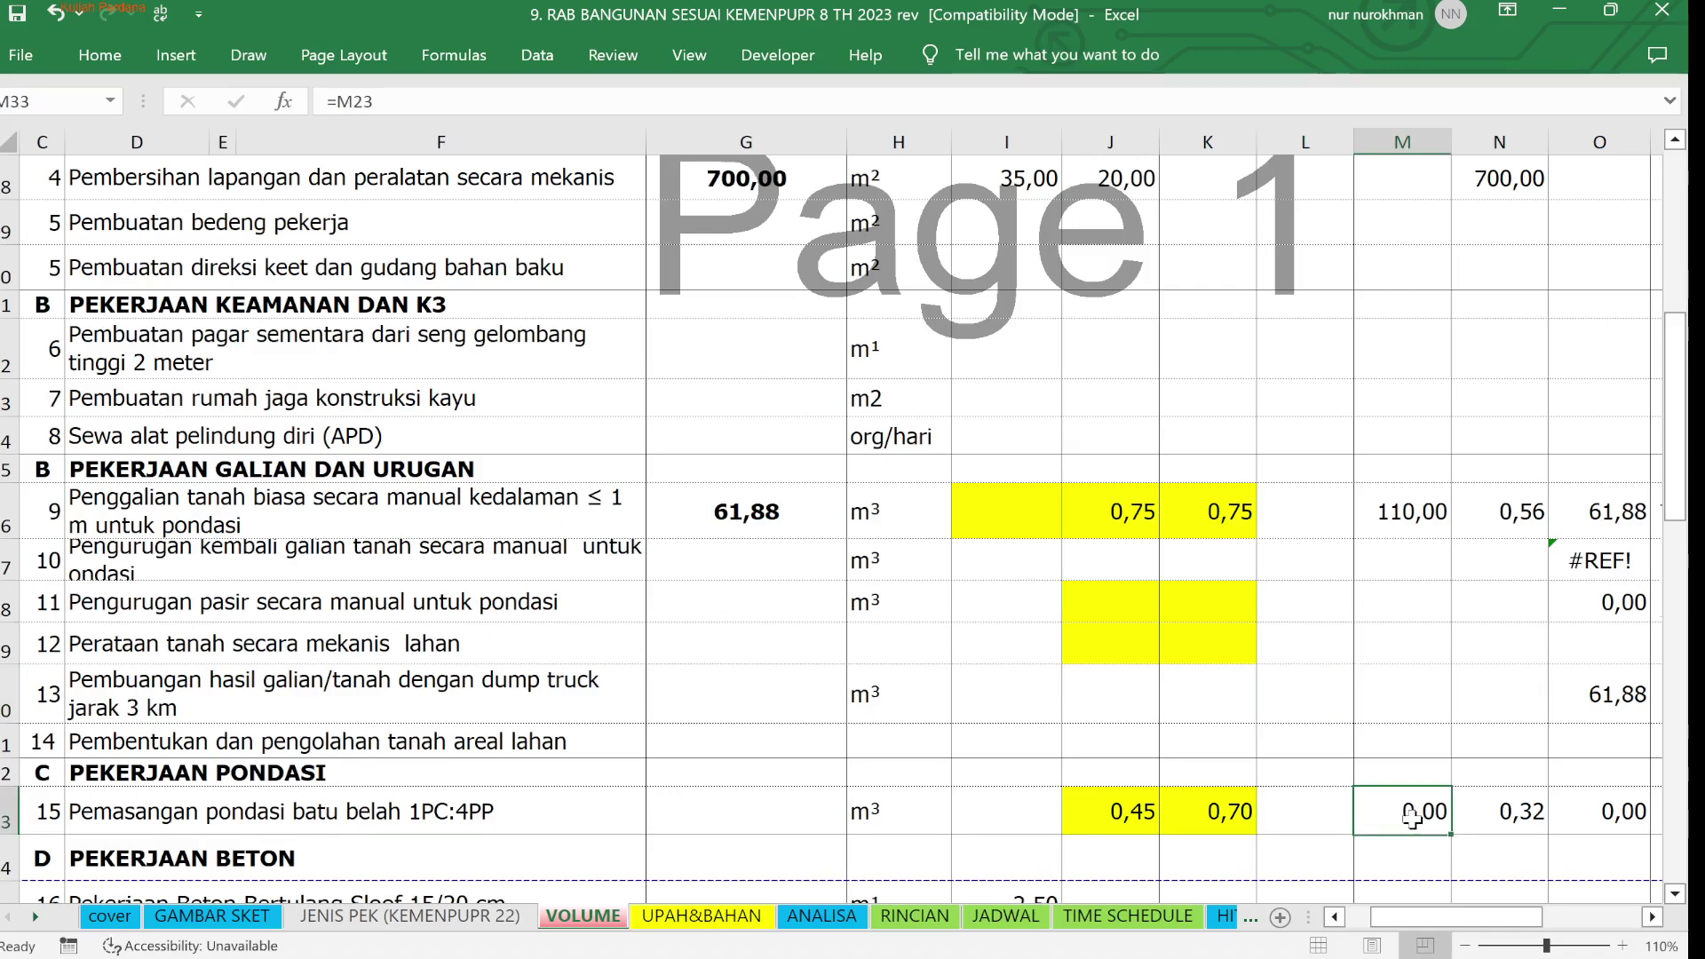
Make the Keliling reference in M26 of the foundation excavation item absolute, =$M$16
left_click(1408, 502)
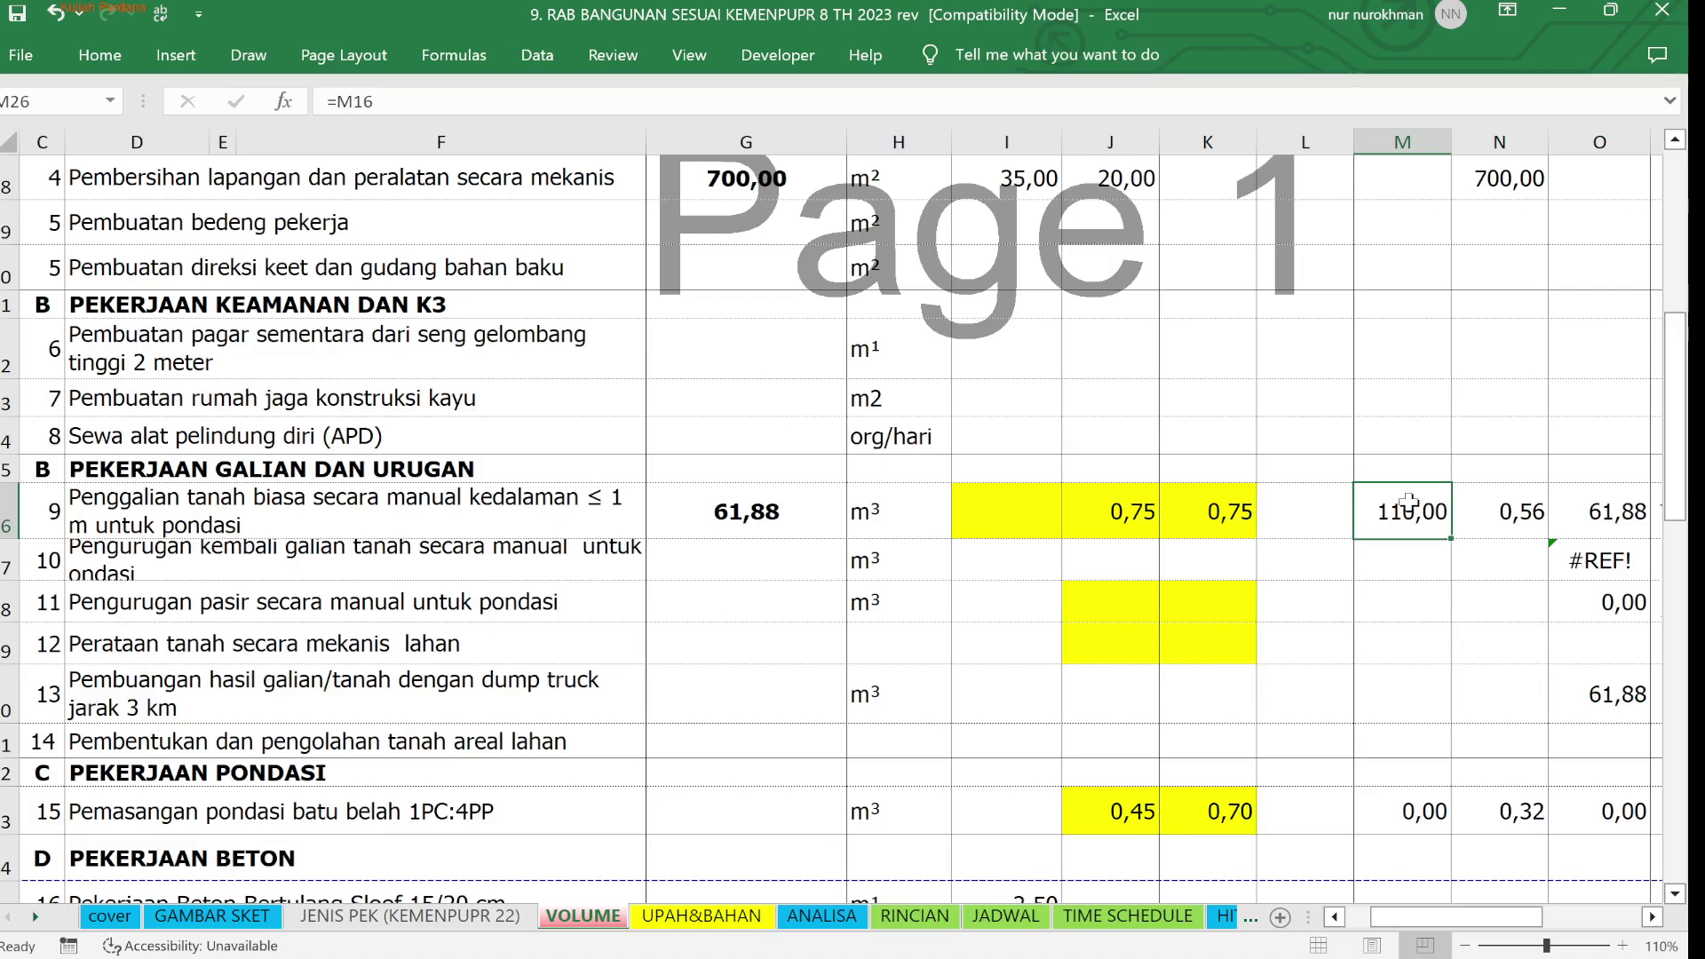
left_click(462, 99)
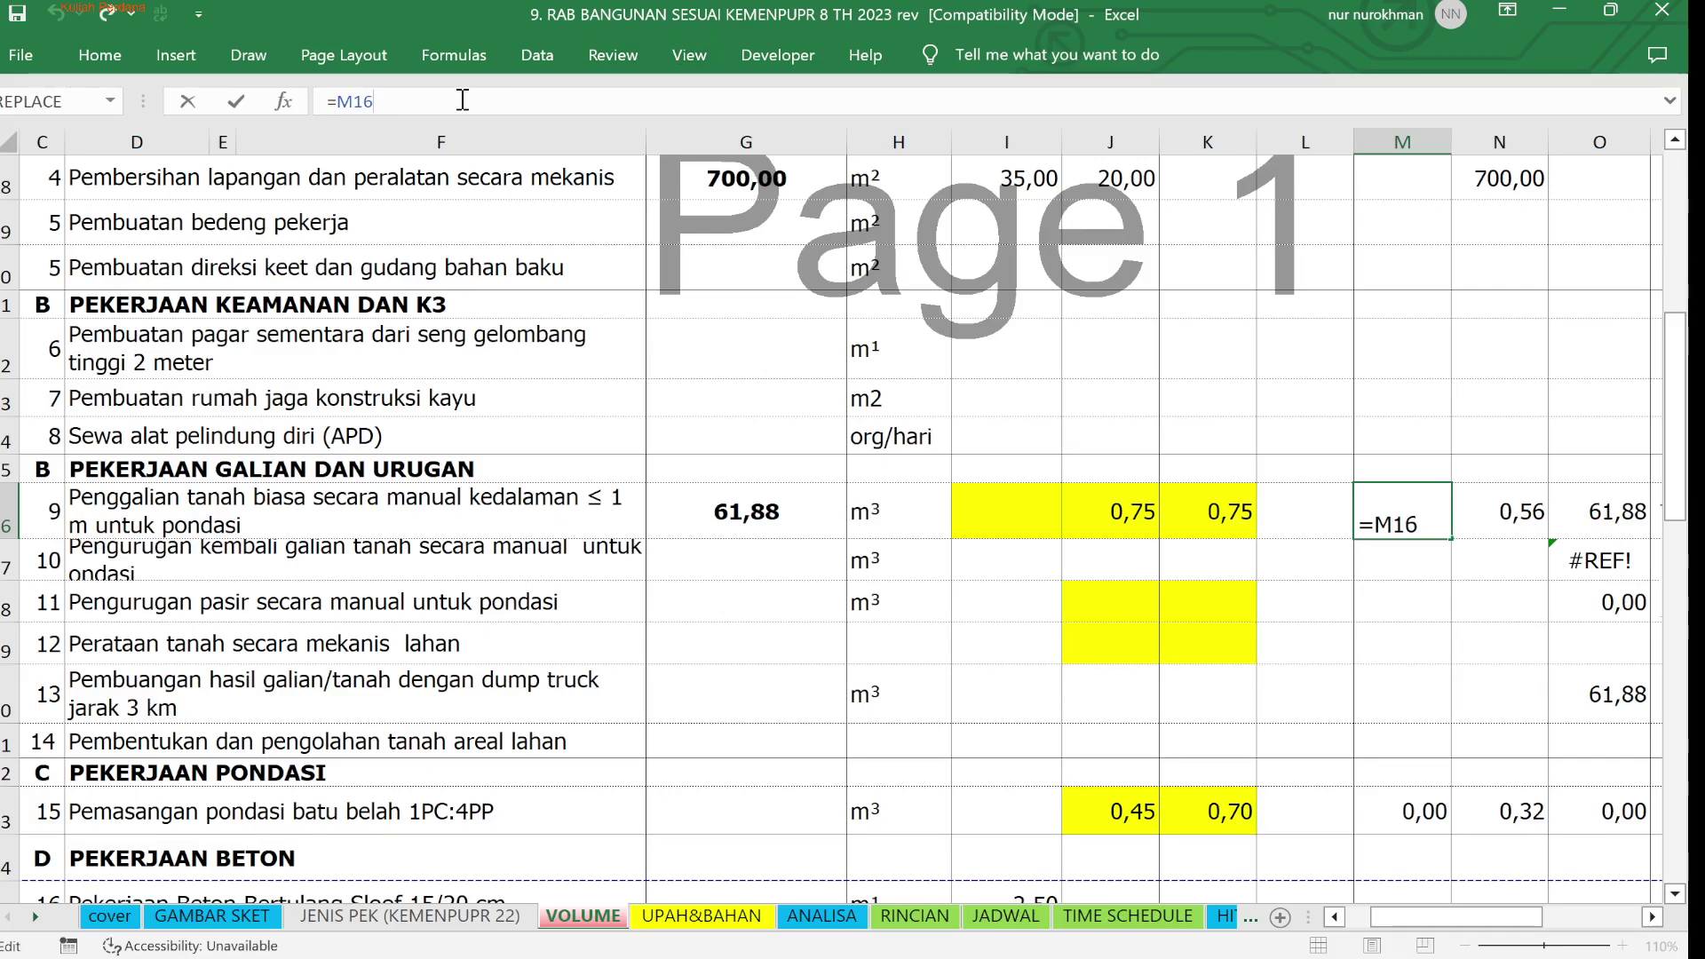
key("F4")
key("Return")
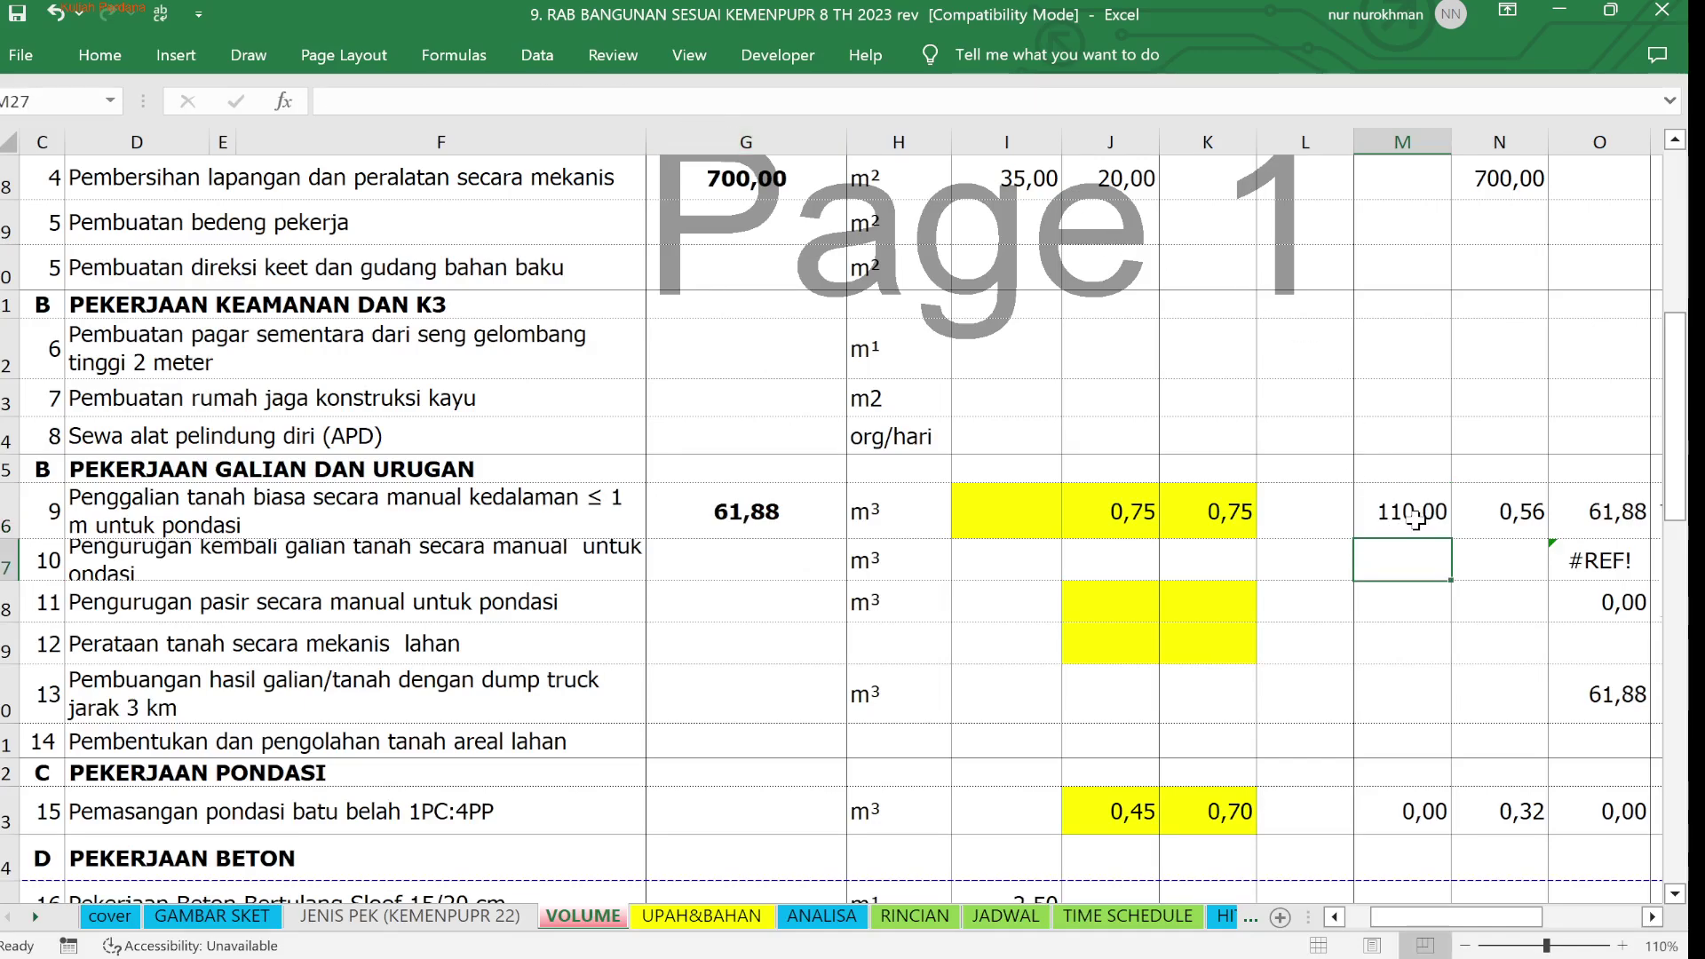
Copy the Keliling, Luas and Volume formulas from M26:O26 to M33:O33 of the stone foundation item
left_click_drag(1415, 518, 1579, 508)
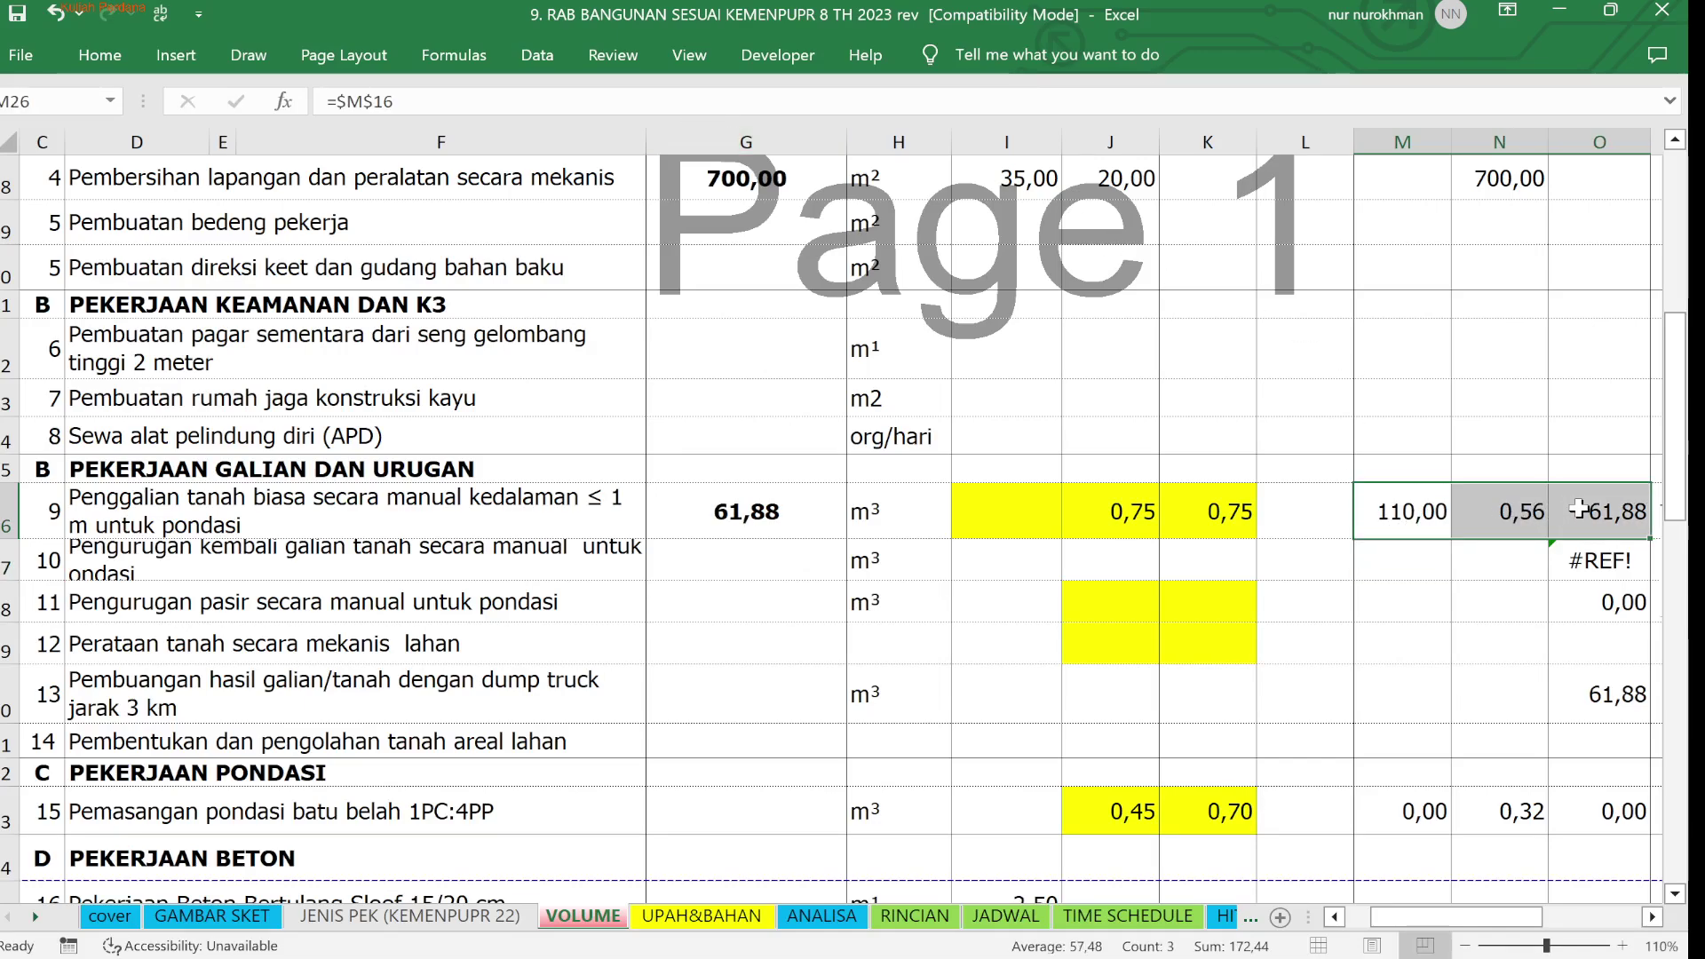
key("ctrl+c")
left_click(1402, 808)
key("ctrl+v")
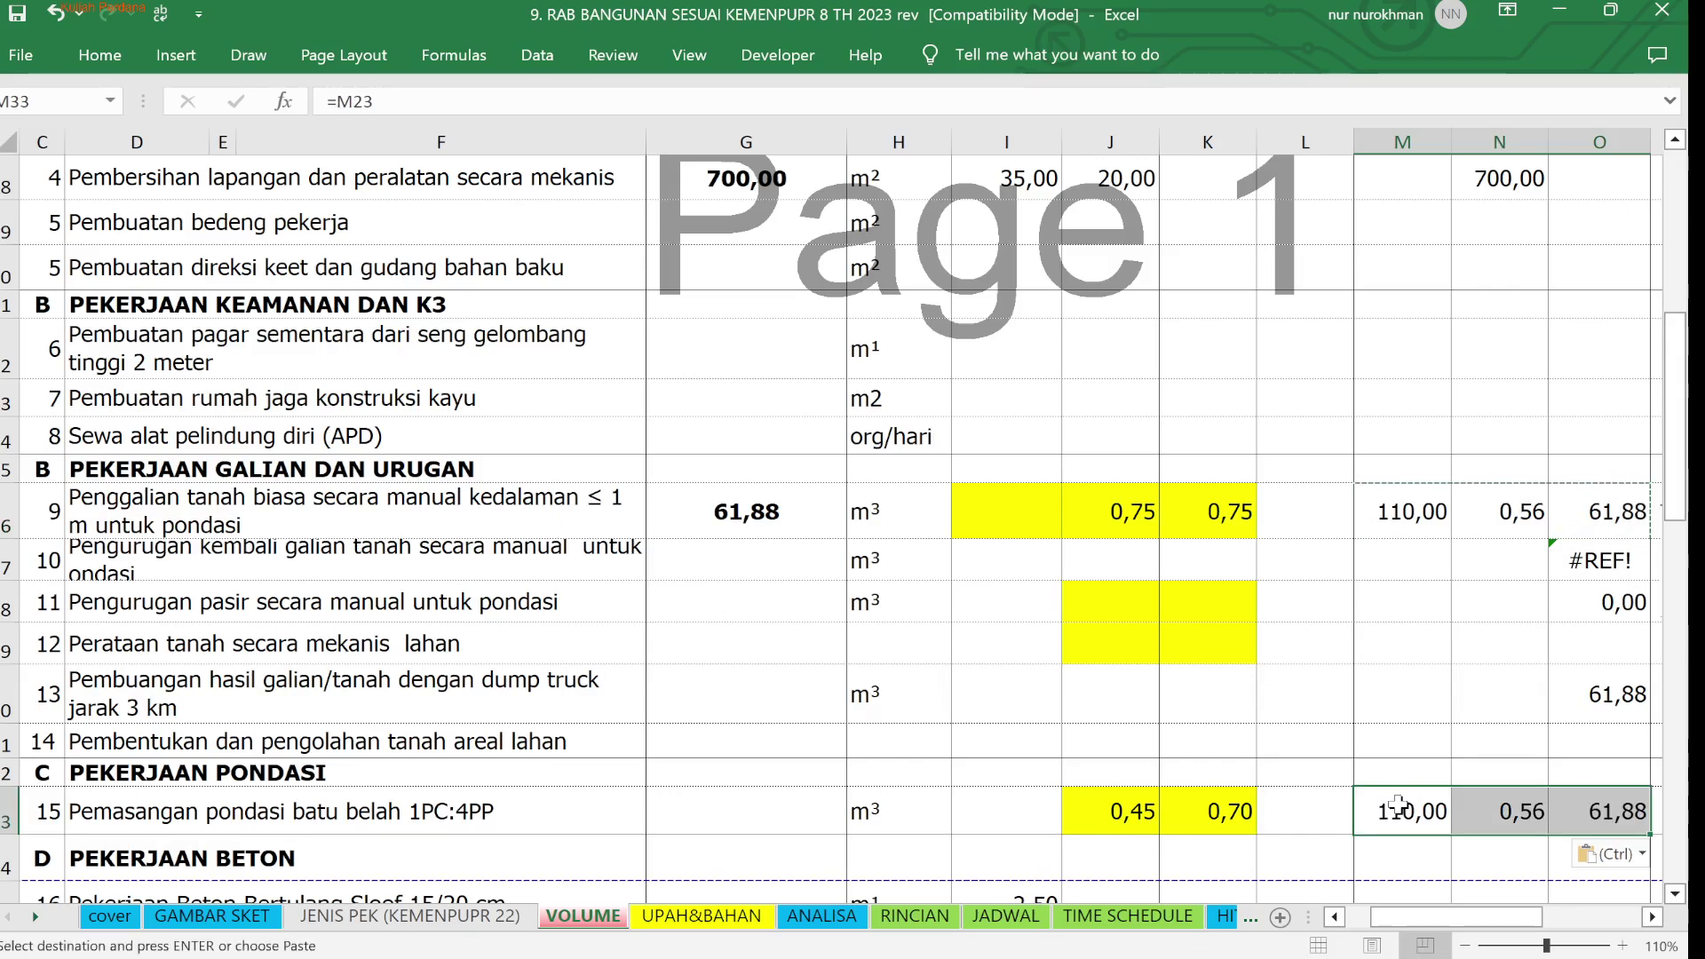
left_click(1325, 868)
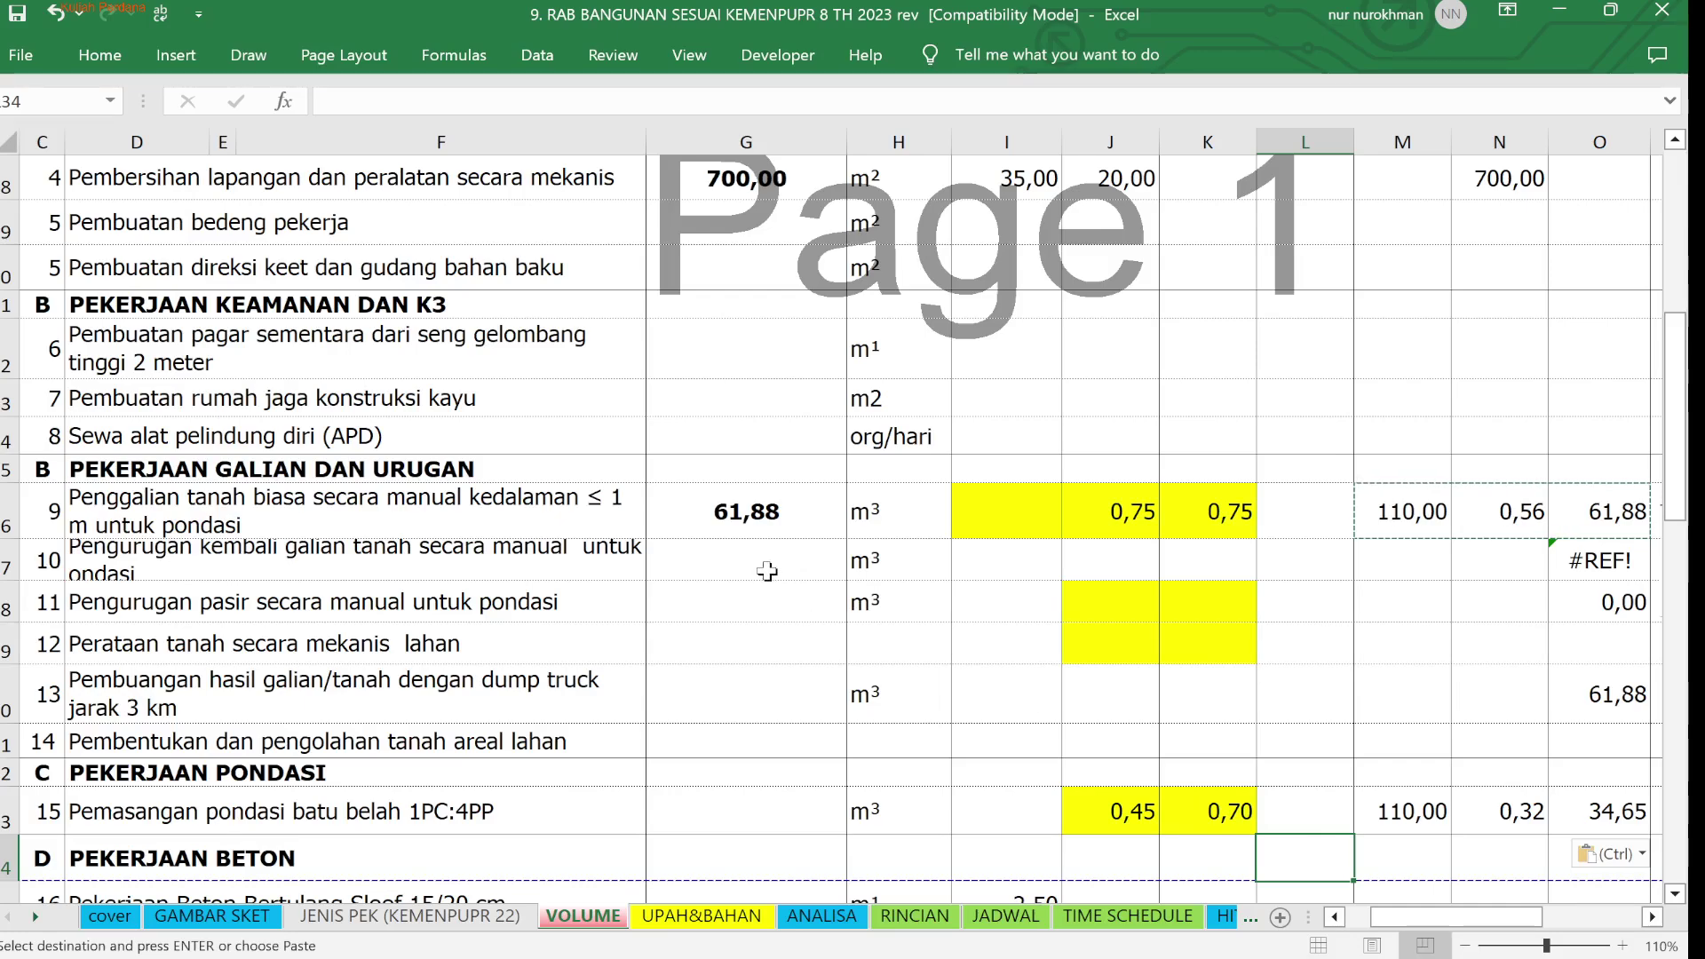
Copy the Vol link from G26 to G33 so the stone foundation item takes its volume from O33
left_click(766, 515)
key("ctrl+c")
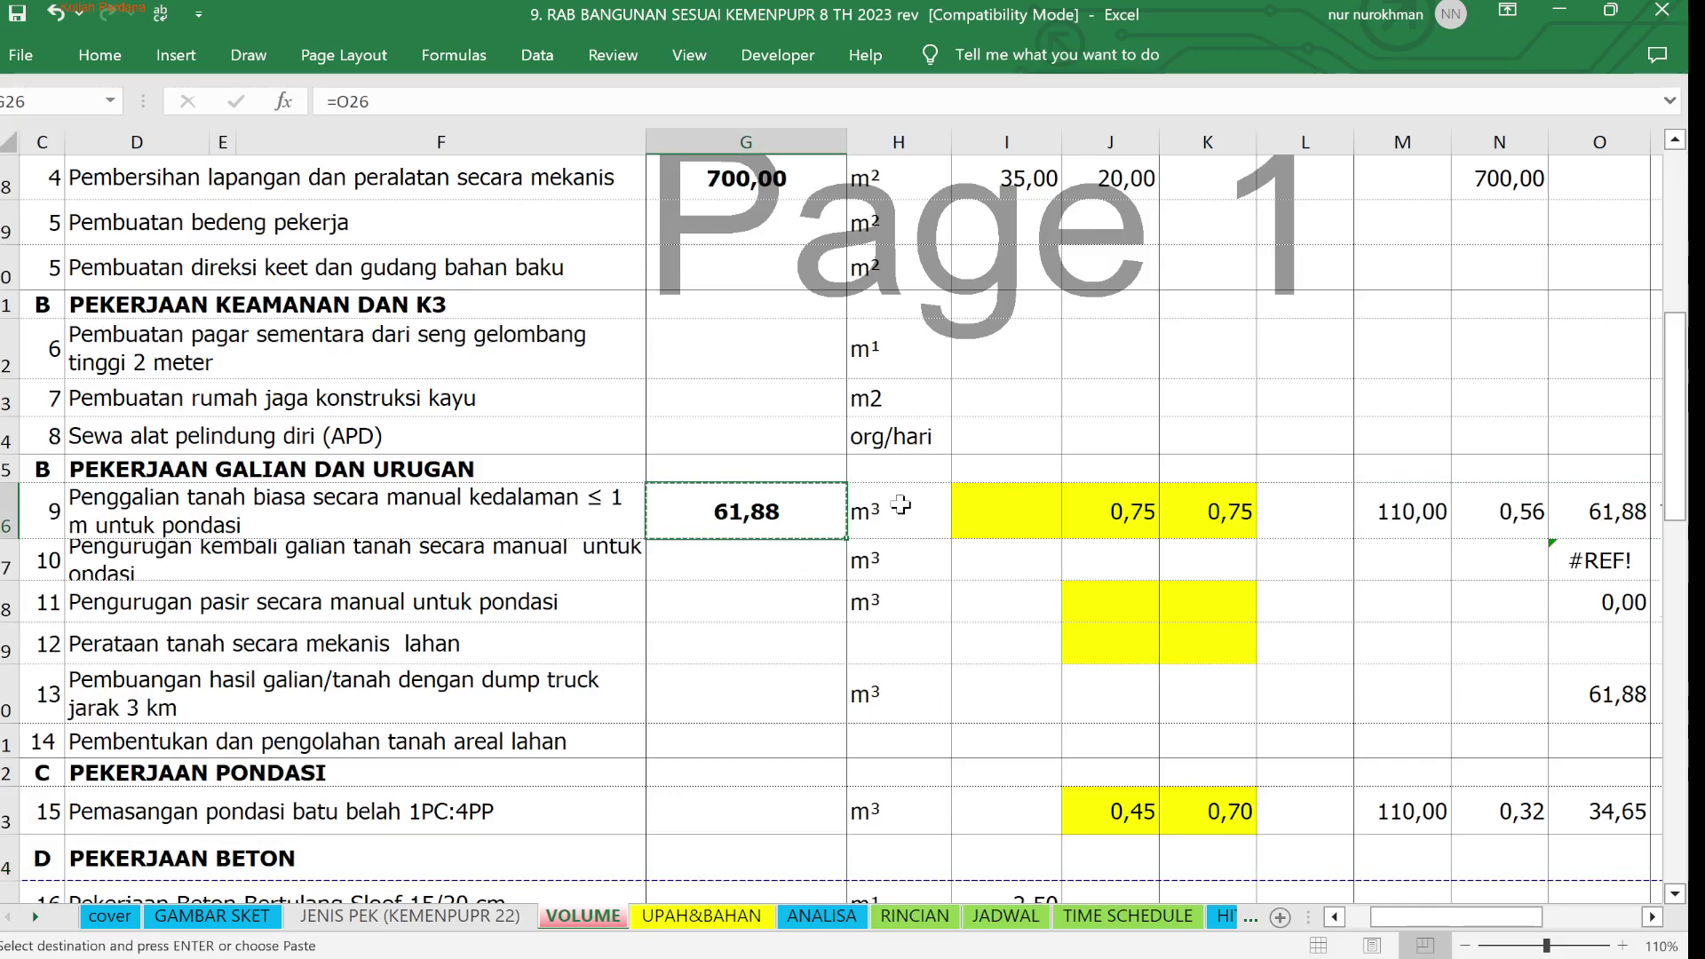
left_click(779, 812)
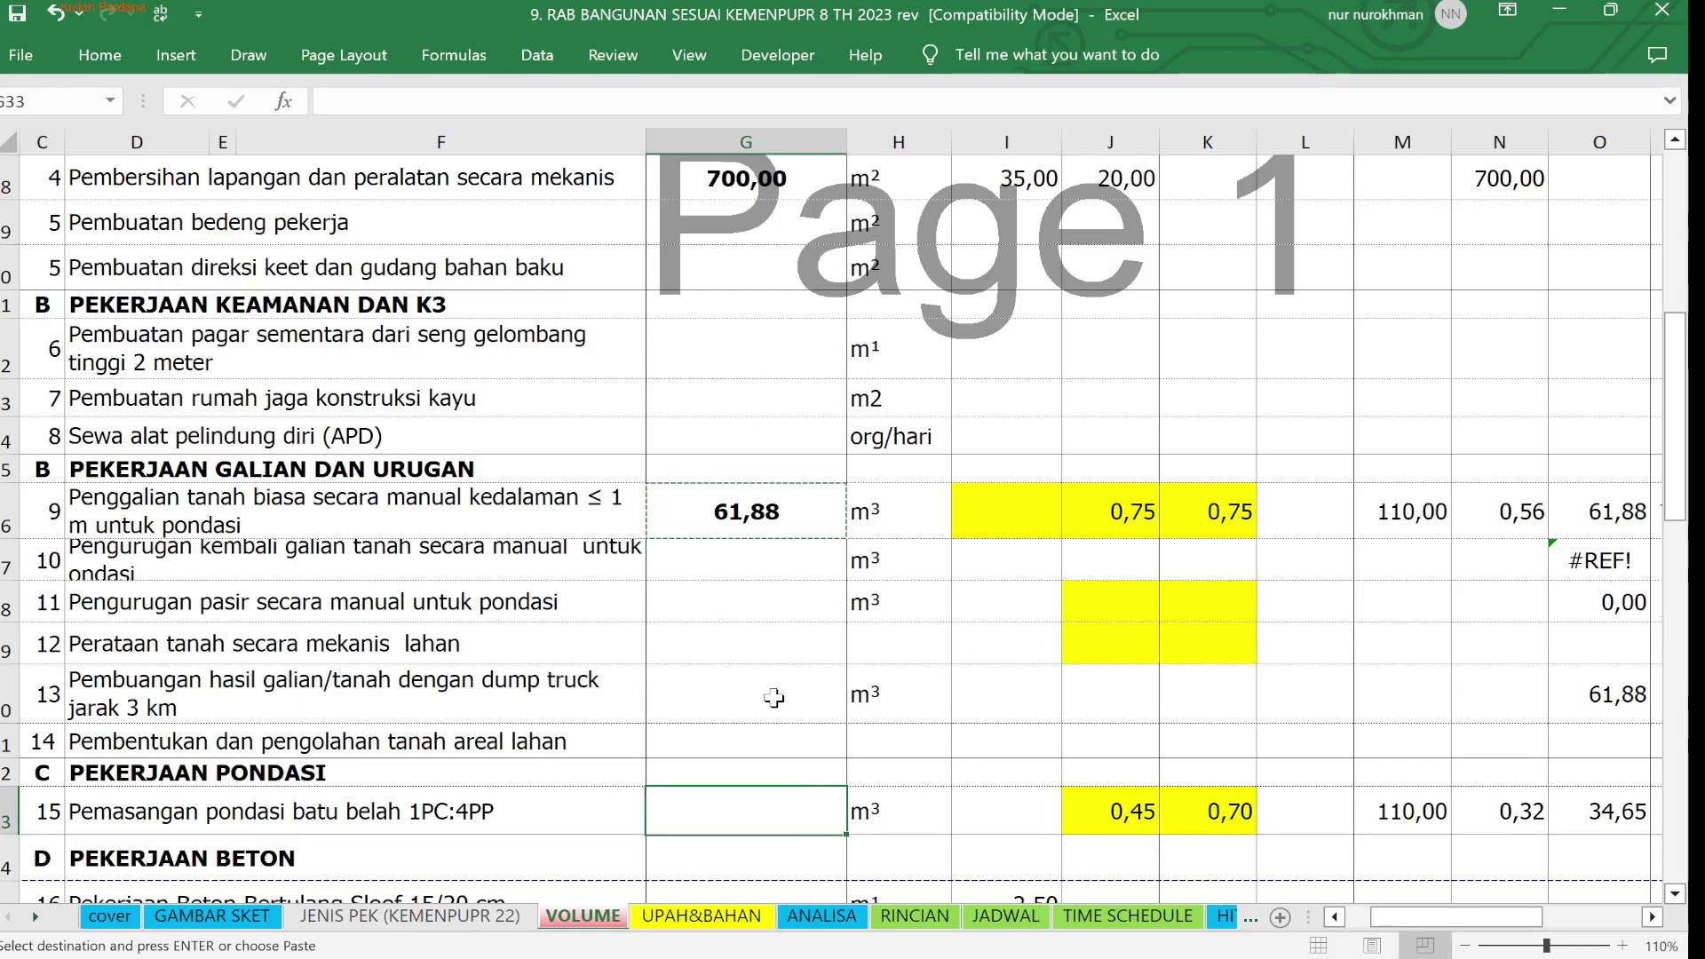
left_click(751, 502)
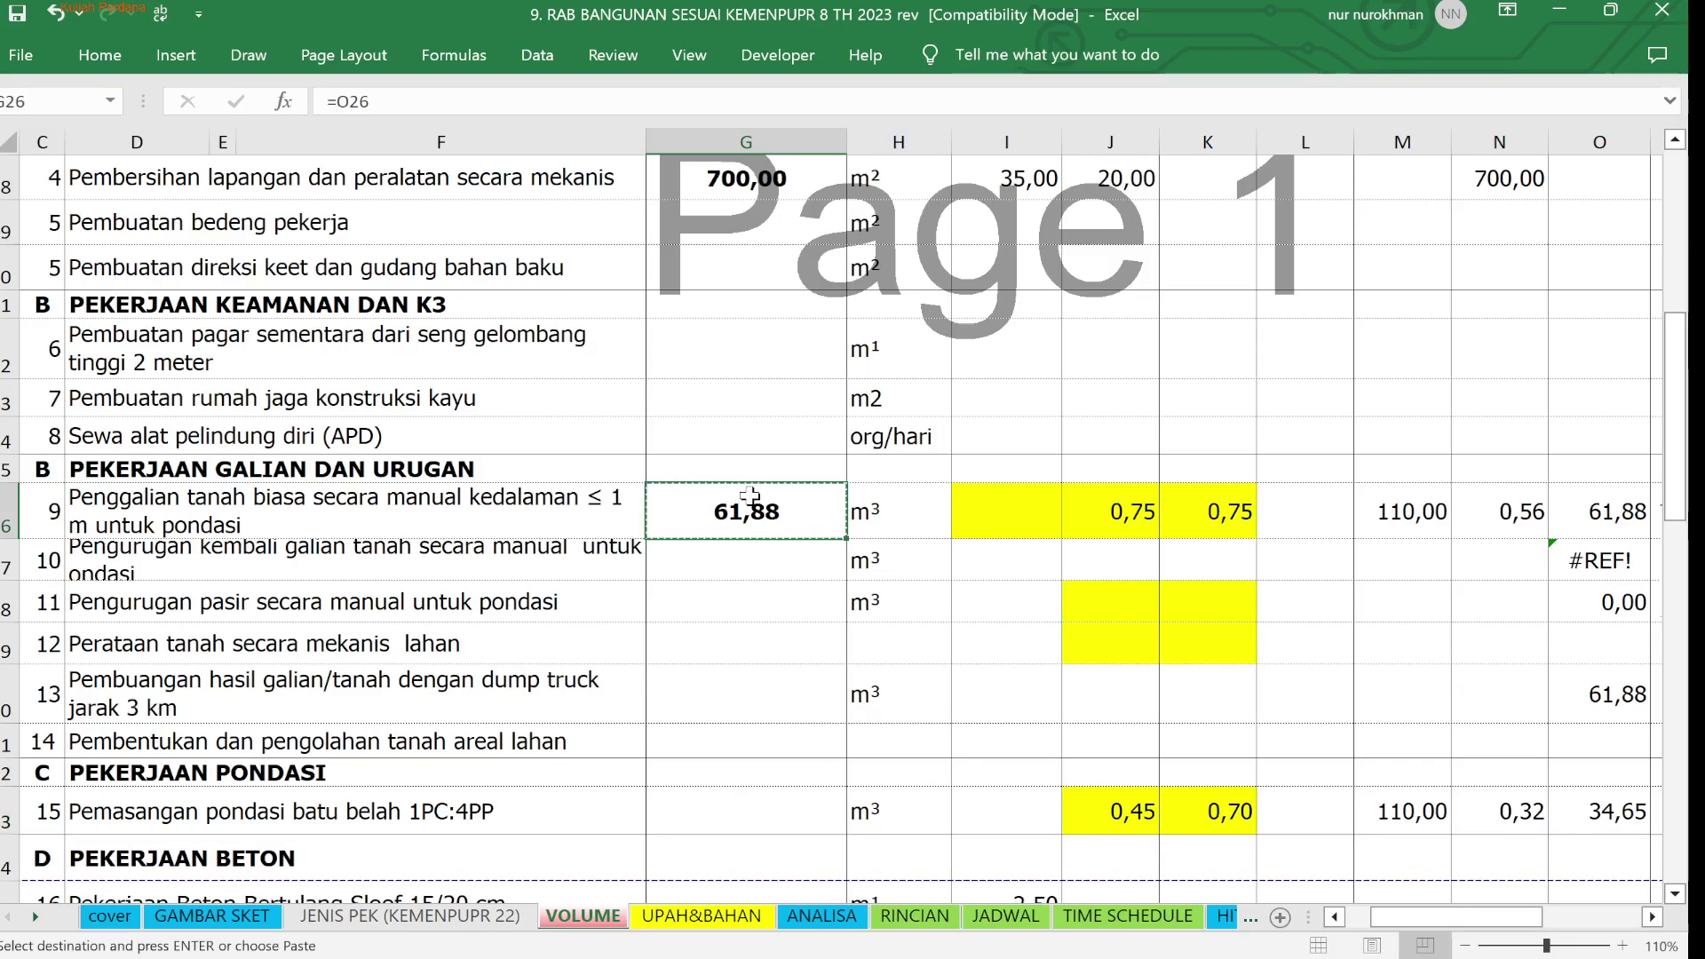
left_click(757, 806)
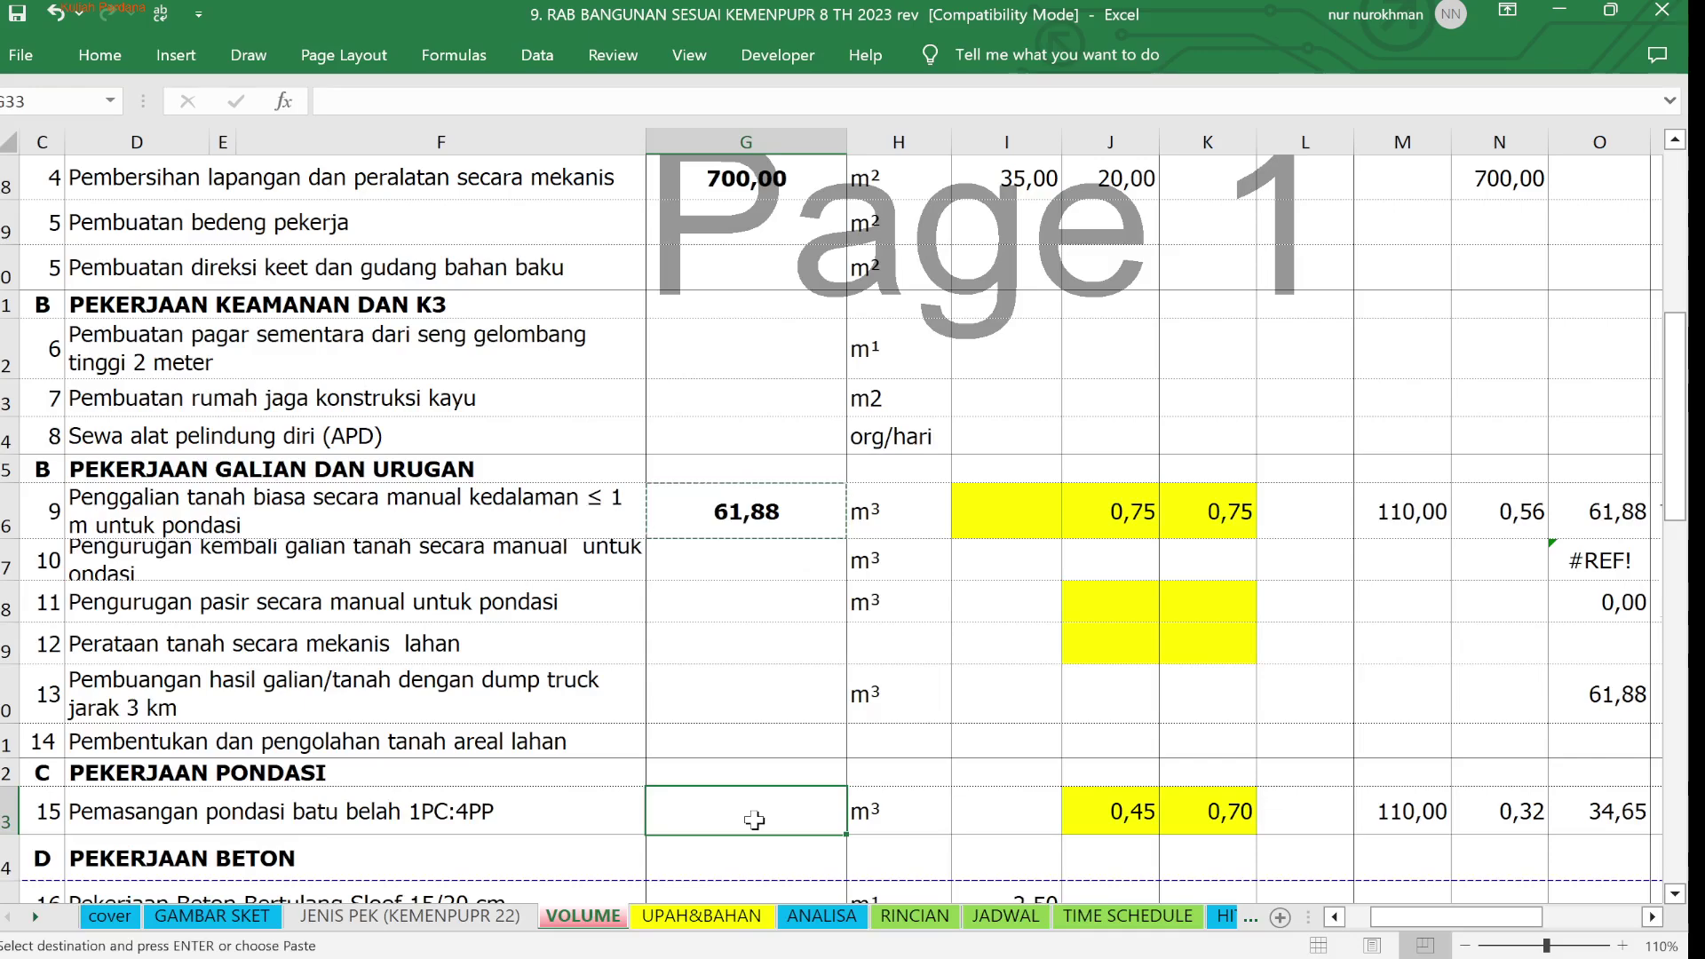
key("ctrl+v")
key("Escape")
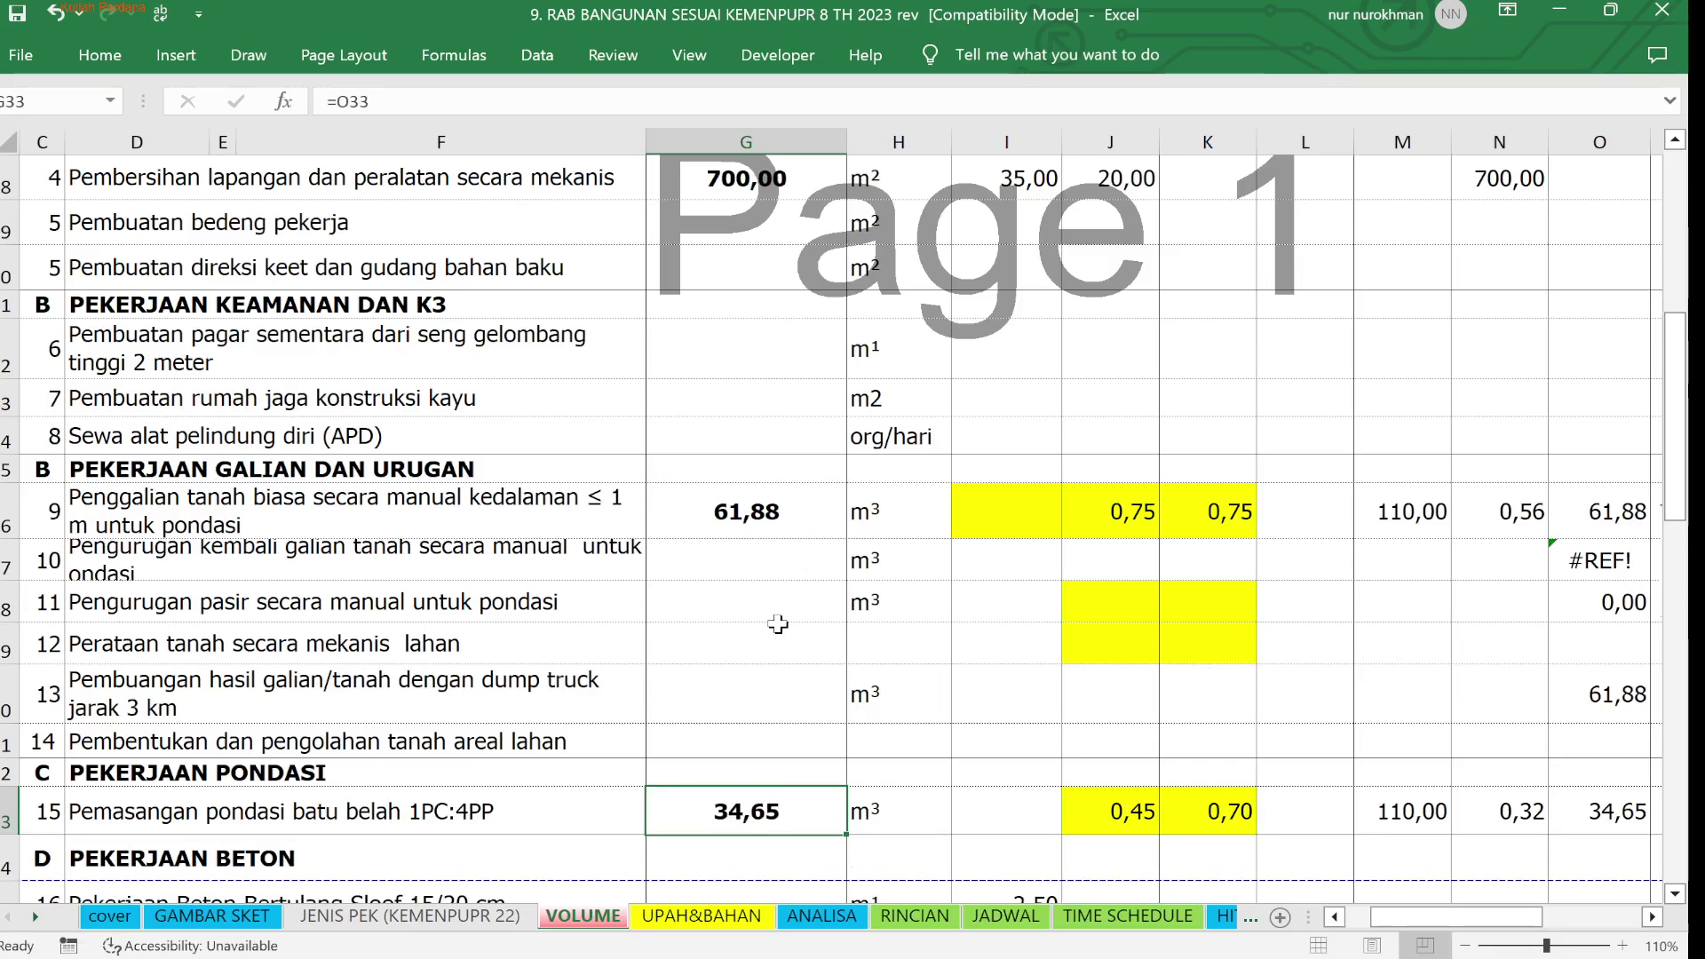
Replace the backfill volume formula in O27 with excavation volume minus stone foundation volume, =O26-O33
left_click(806, 572)
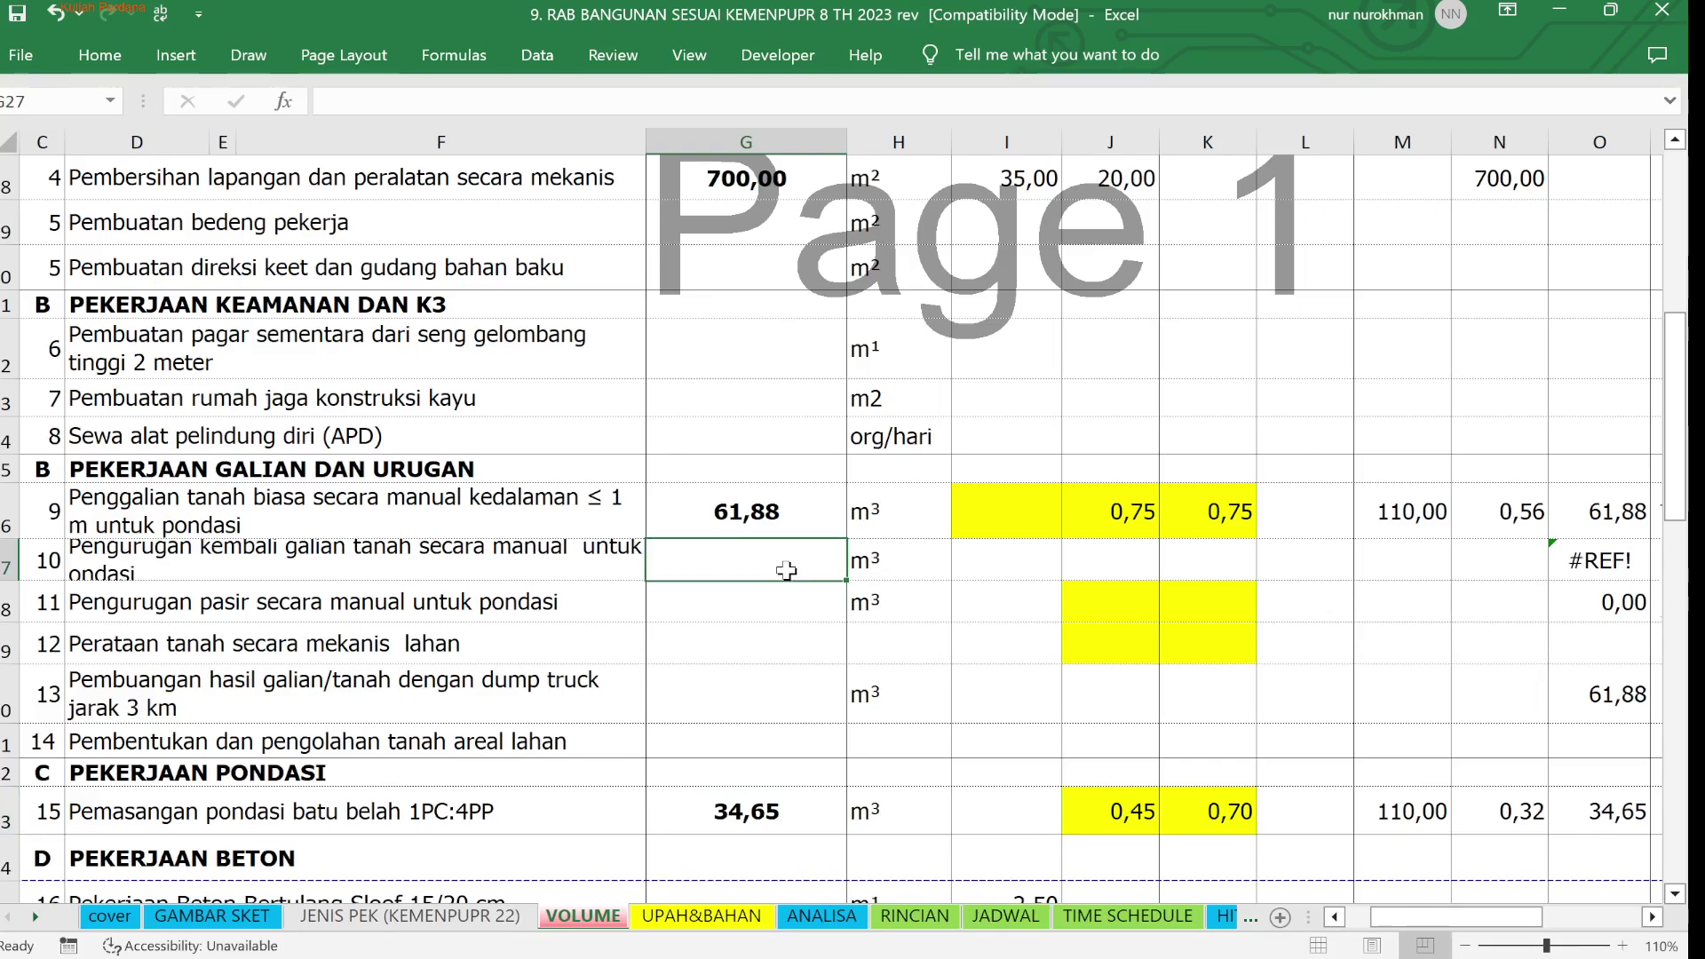
left_click(1584, 552)
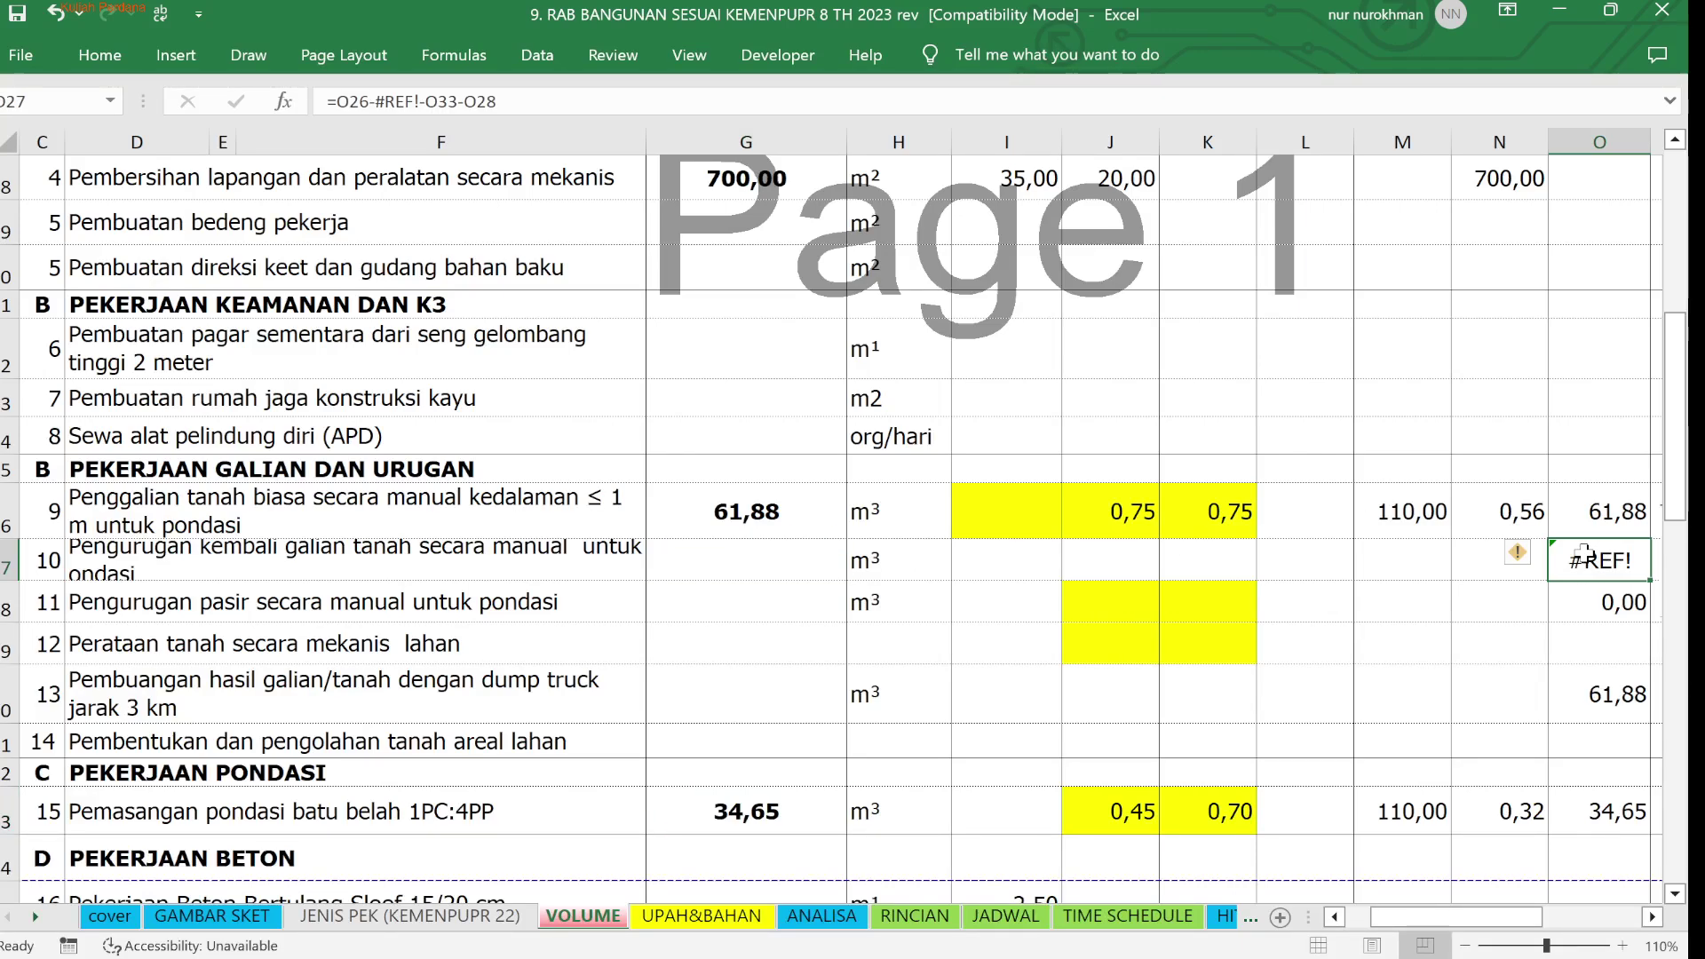
type("=")
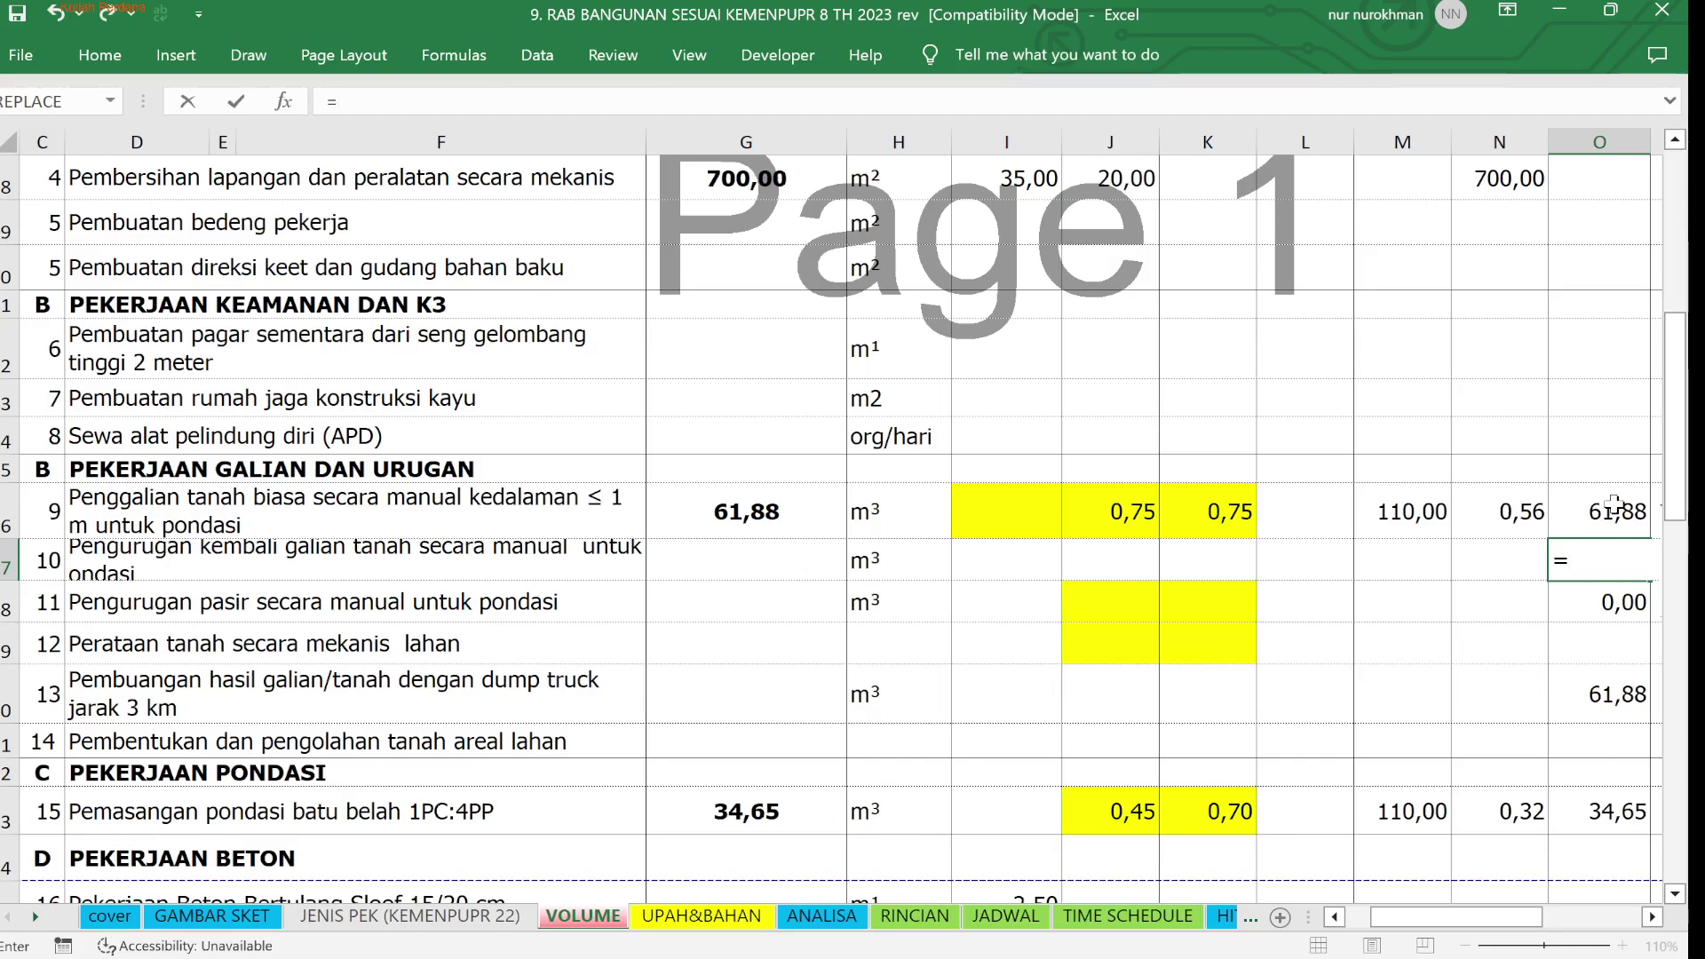
left_click(1596, 520)
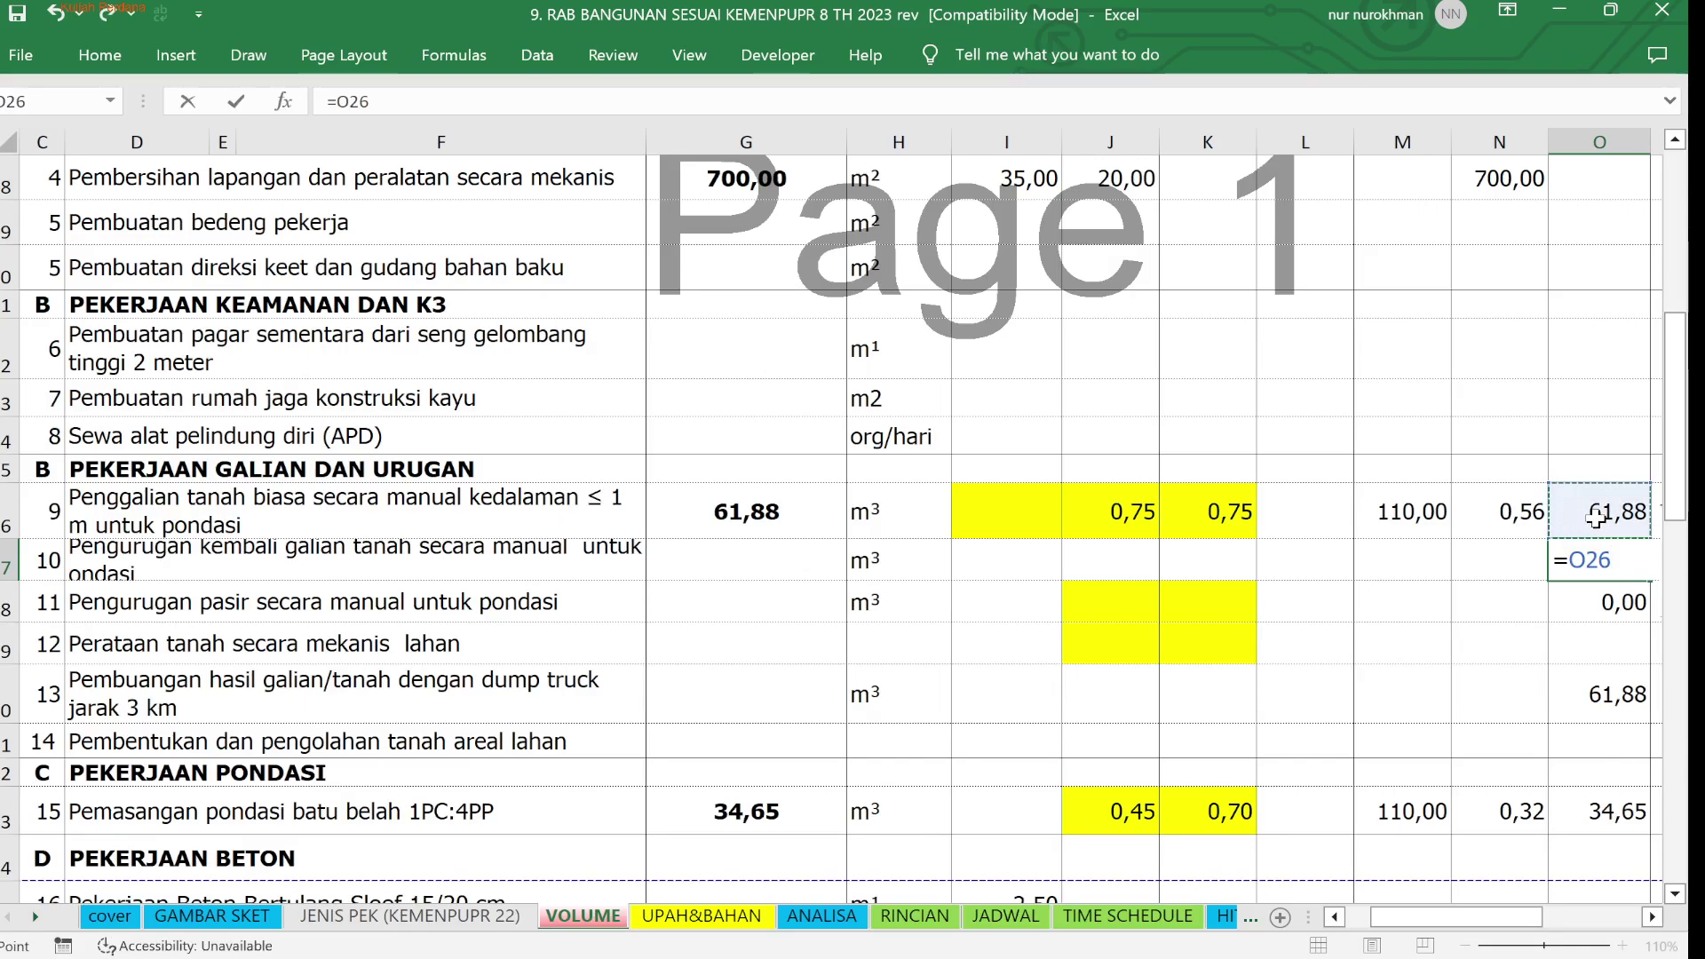
type("-")
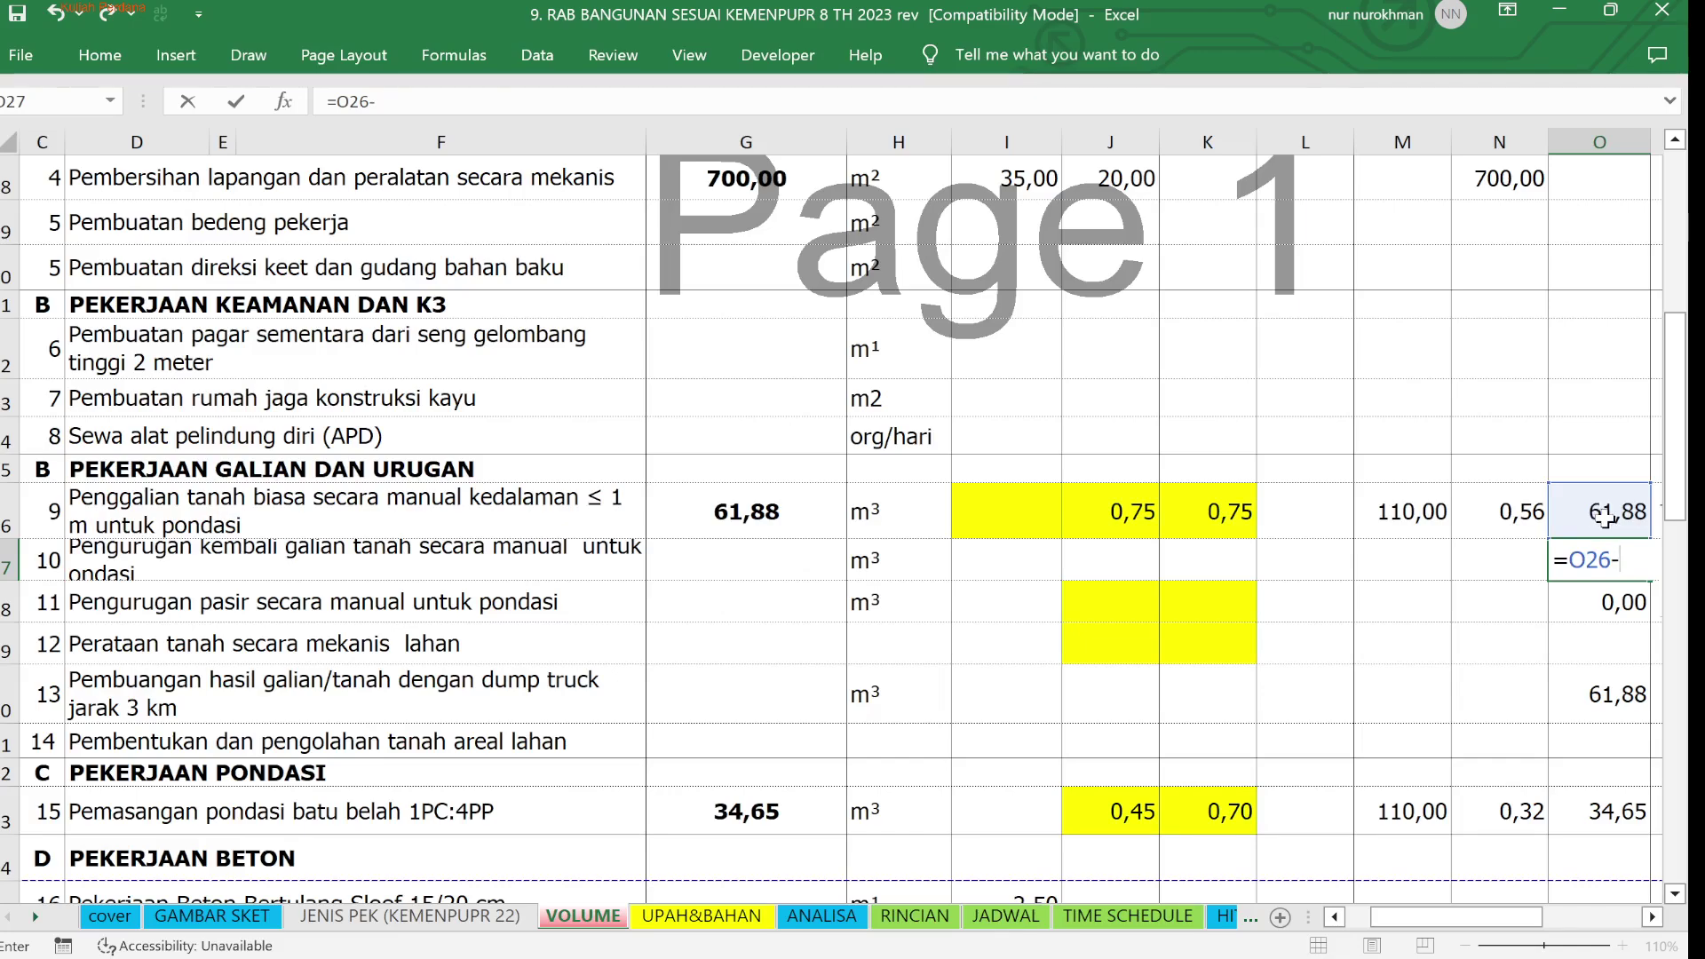
left_click(1596, 813)
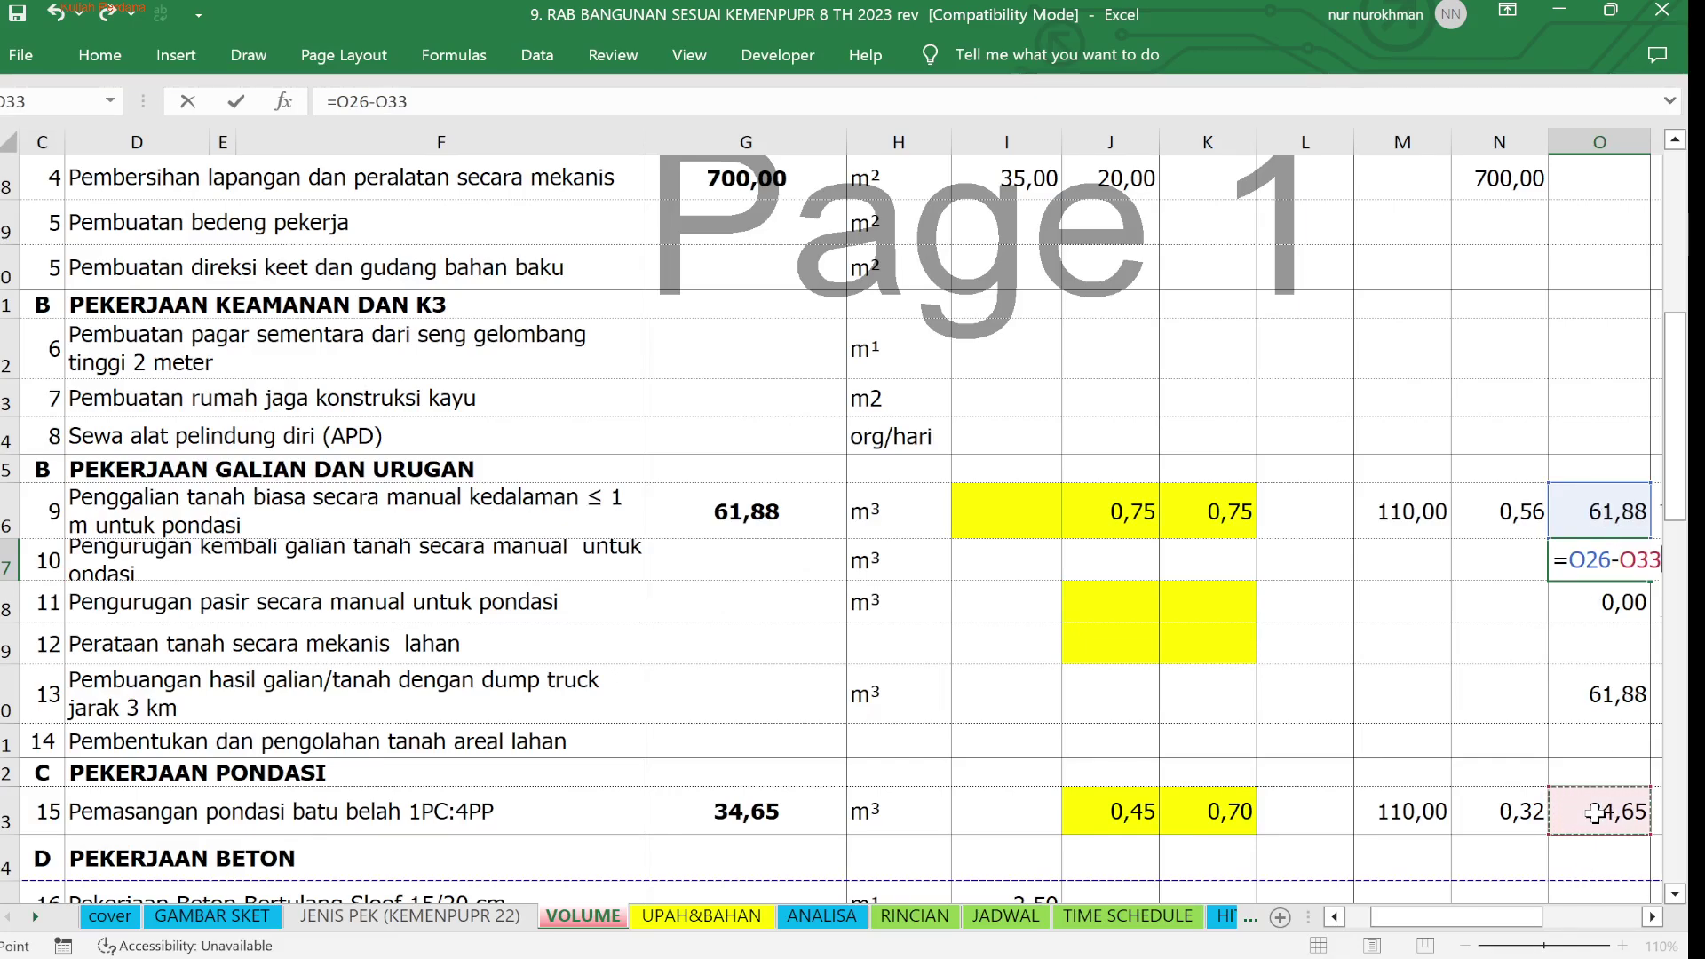
key("Return")
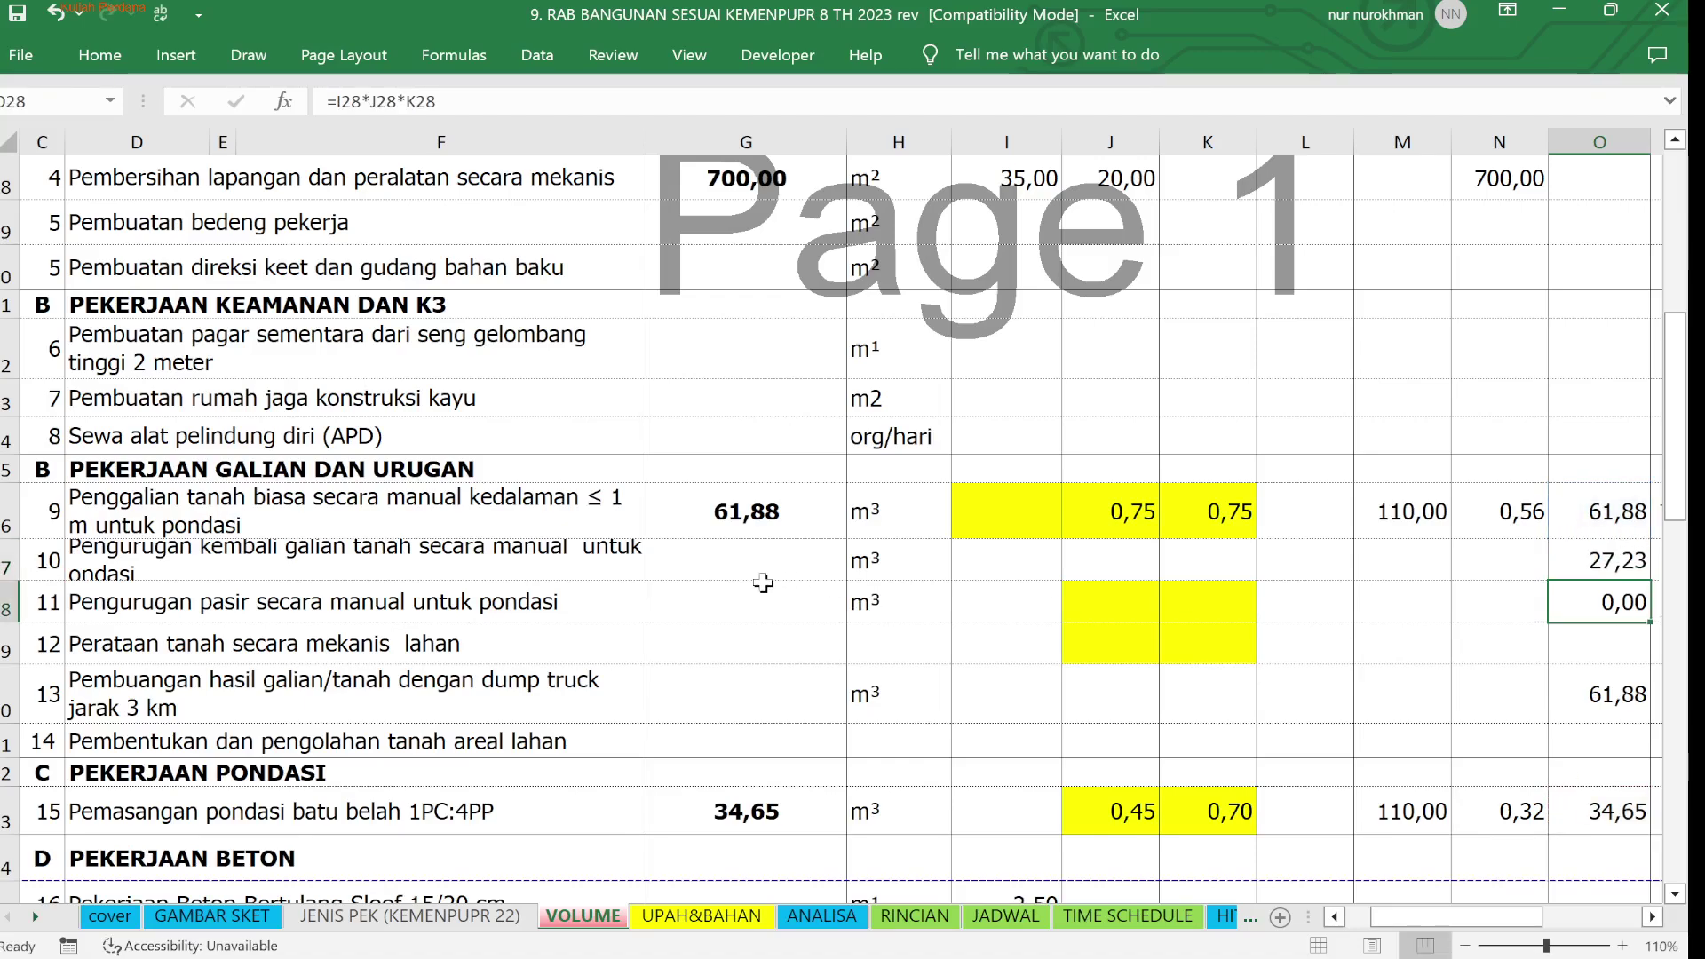
Fill the Vol link from G26 down to G27 for the foundation backfill item
left_click(729, 548)
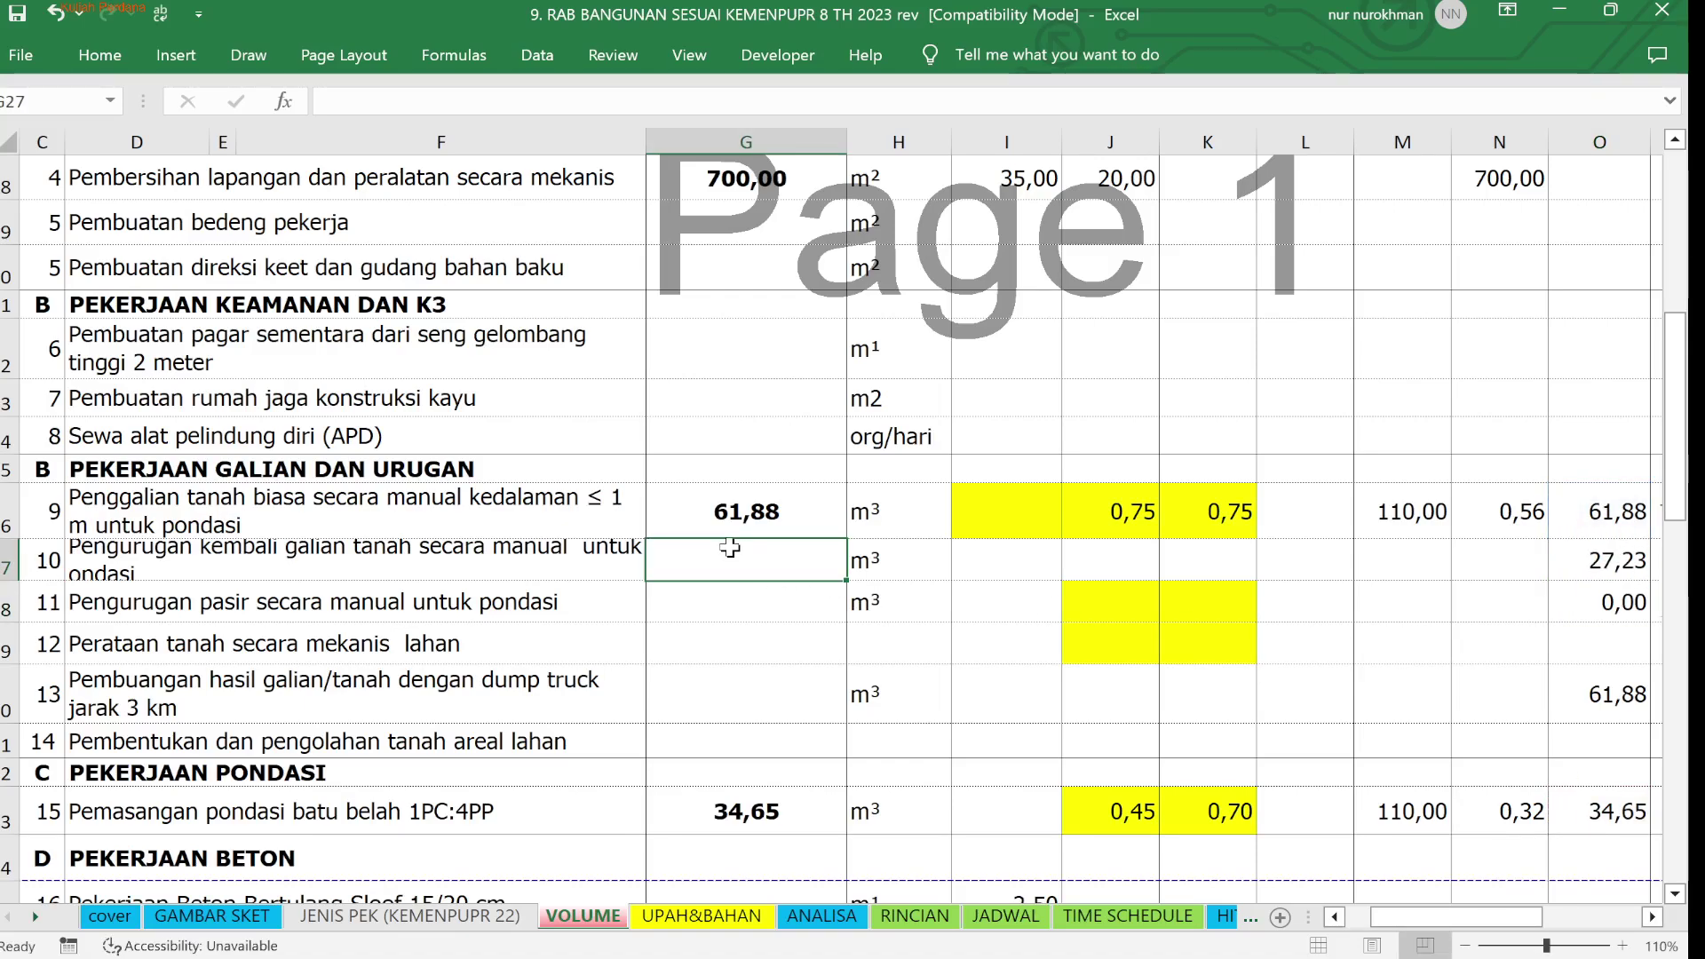
left_click(790, 513)
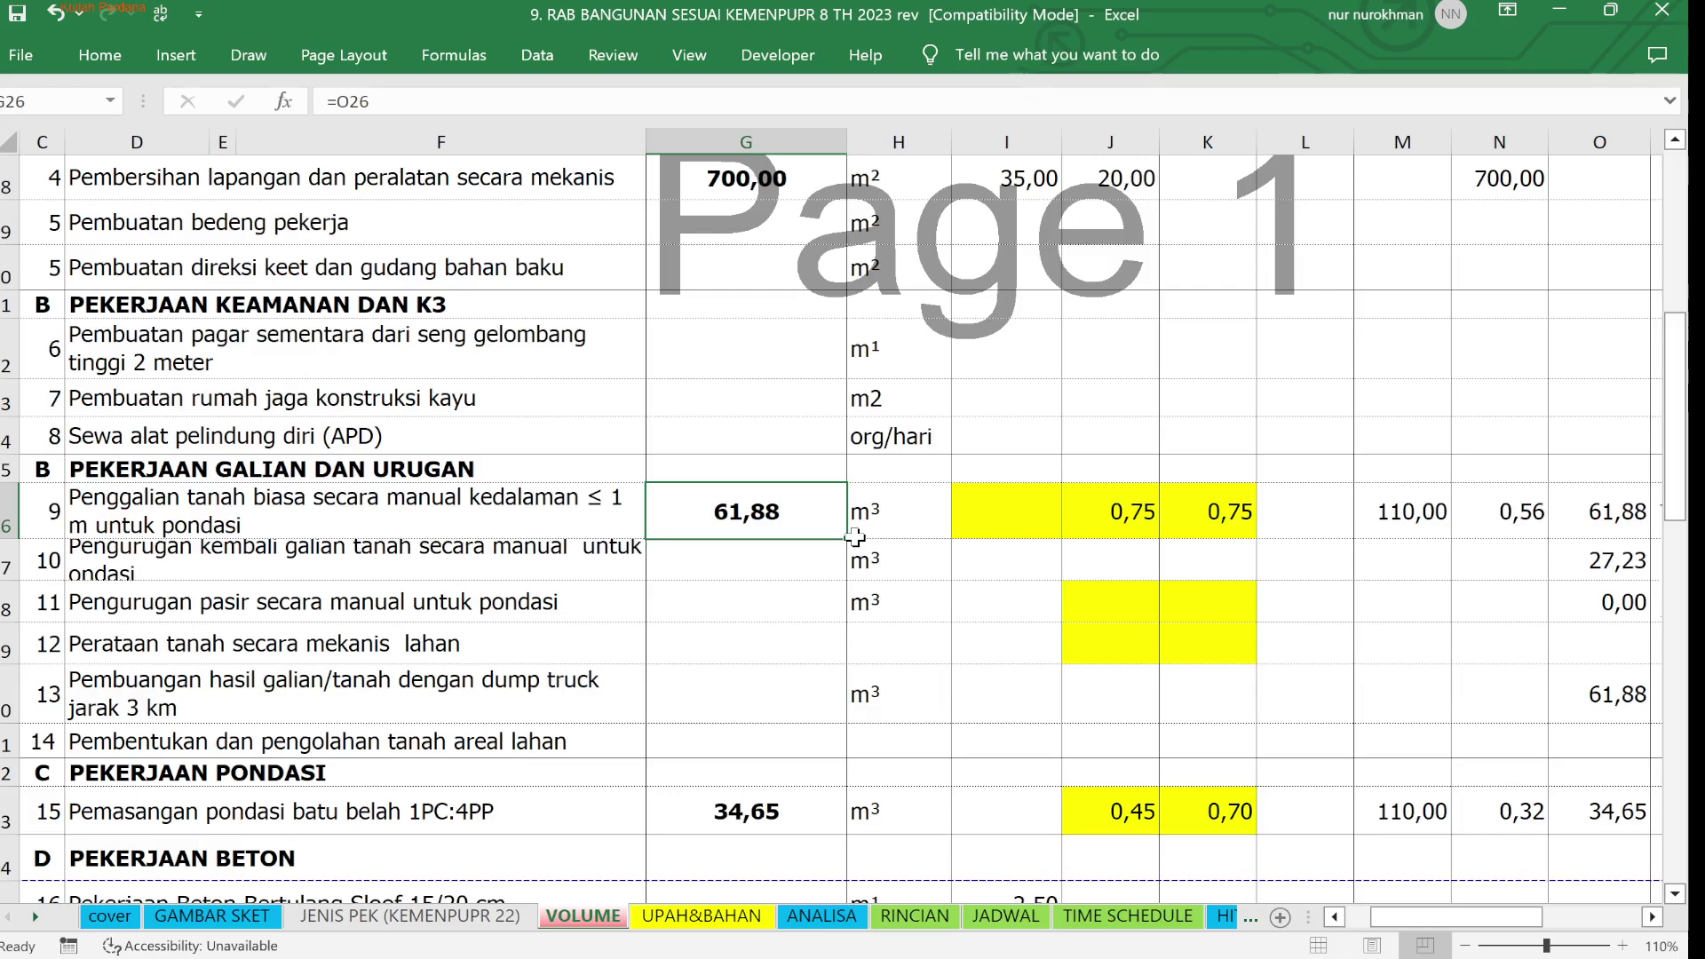
left_click_drag(847, 538, 842, 562)
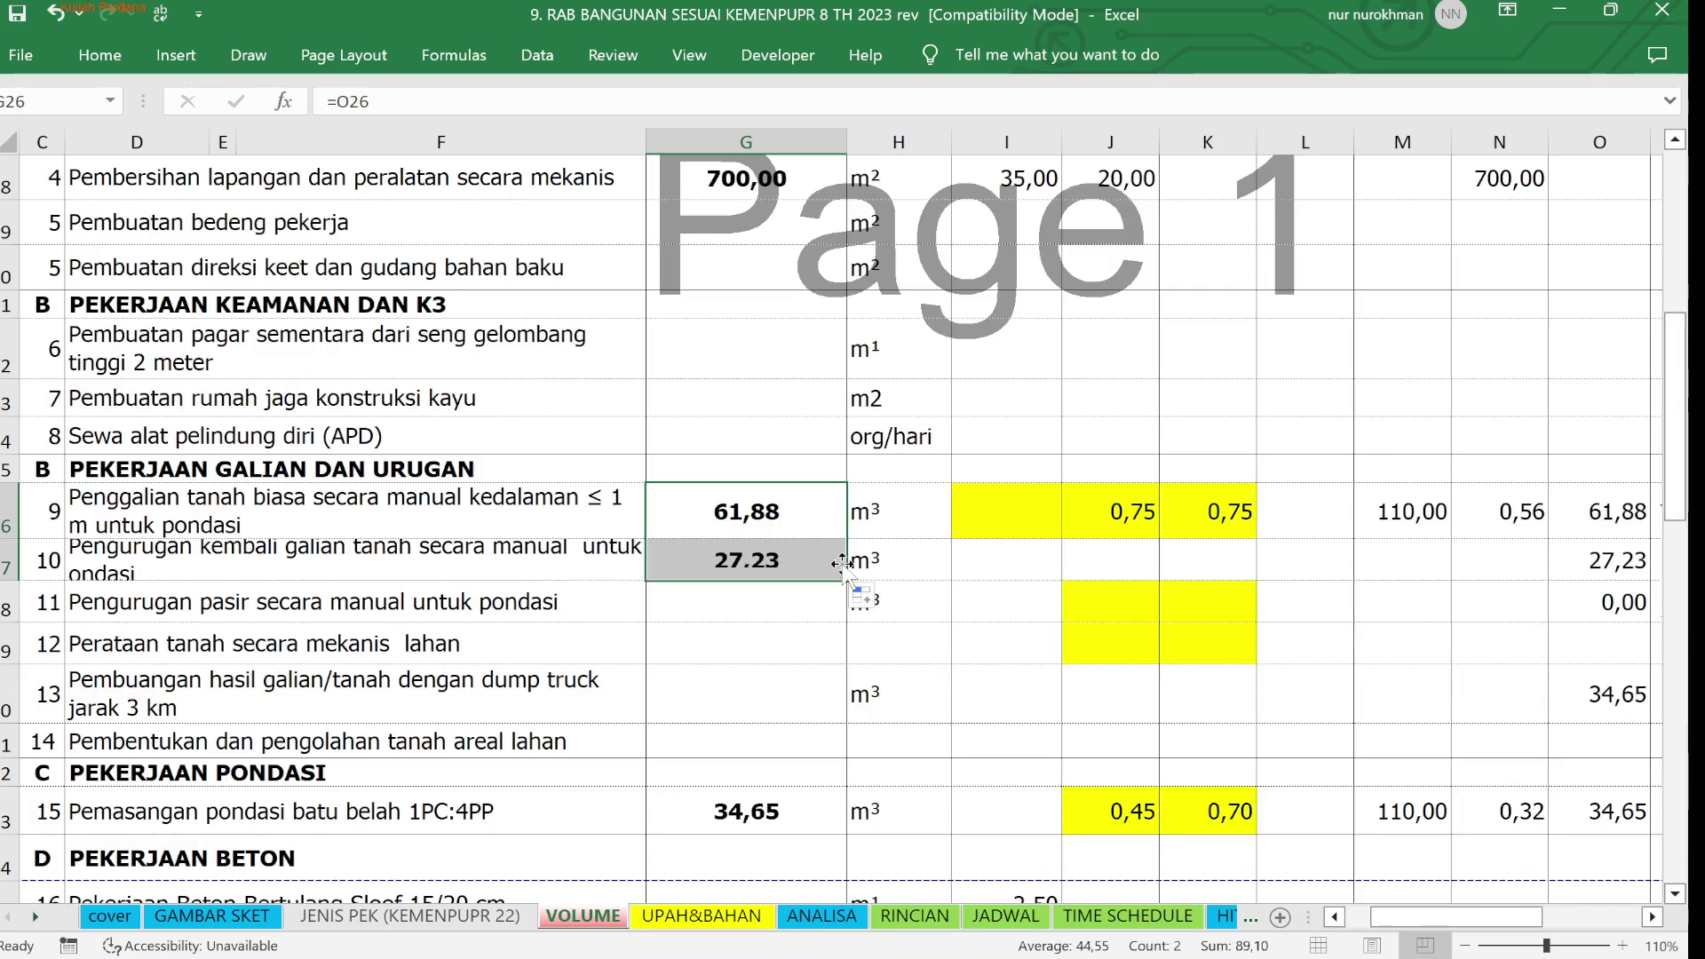
left_click(790, 637)
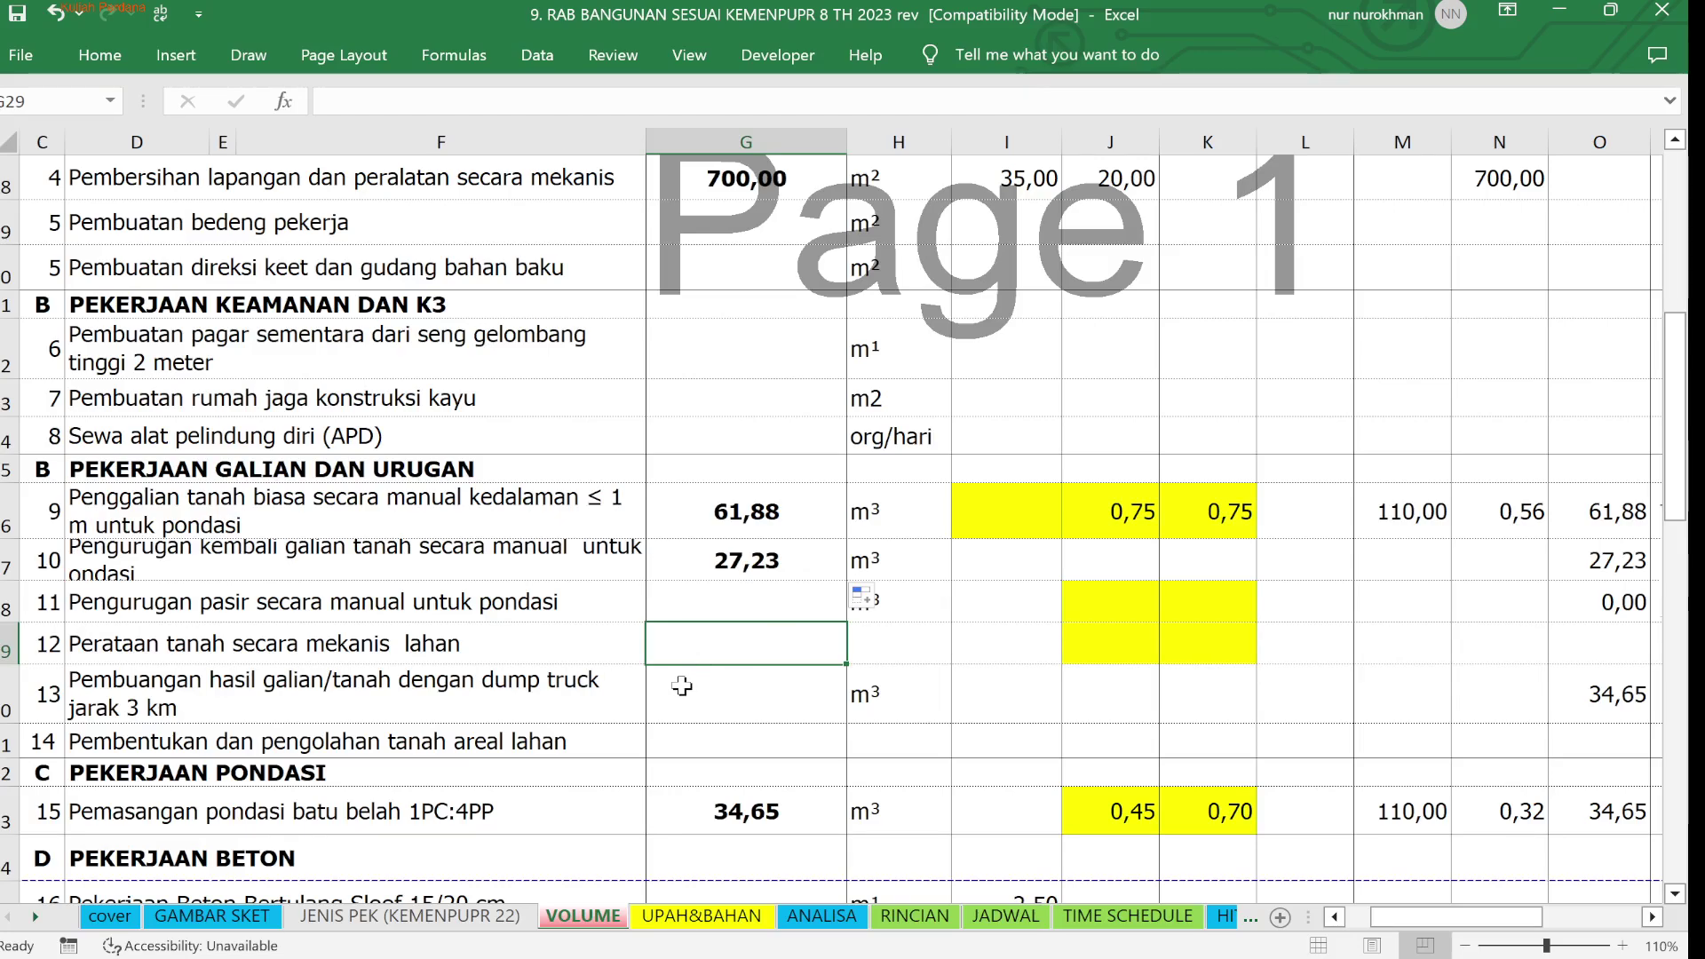
Enlarge the wall and foundation section picture beside the volume table to nearly three times its size
left_click(1037, 697)
scroll(1040, 698, "down", 4)
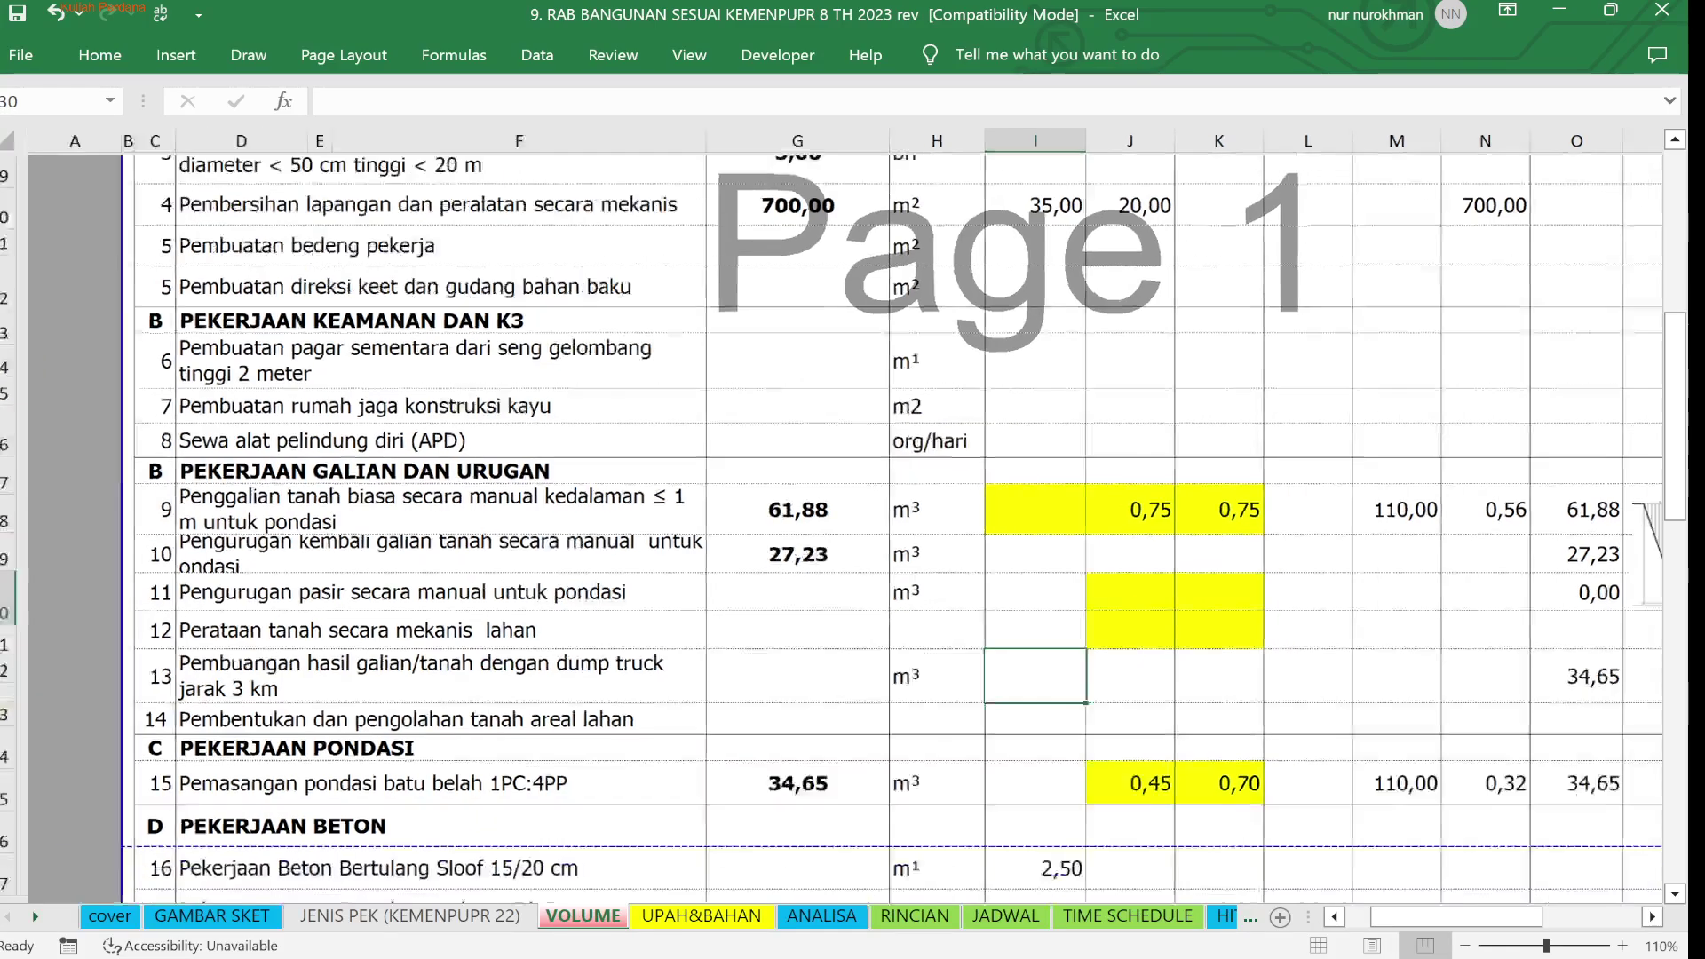
scroll(1040, 698, "down", 2)
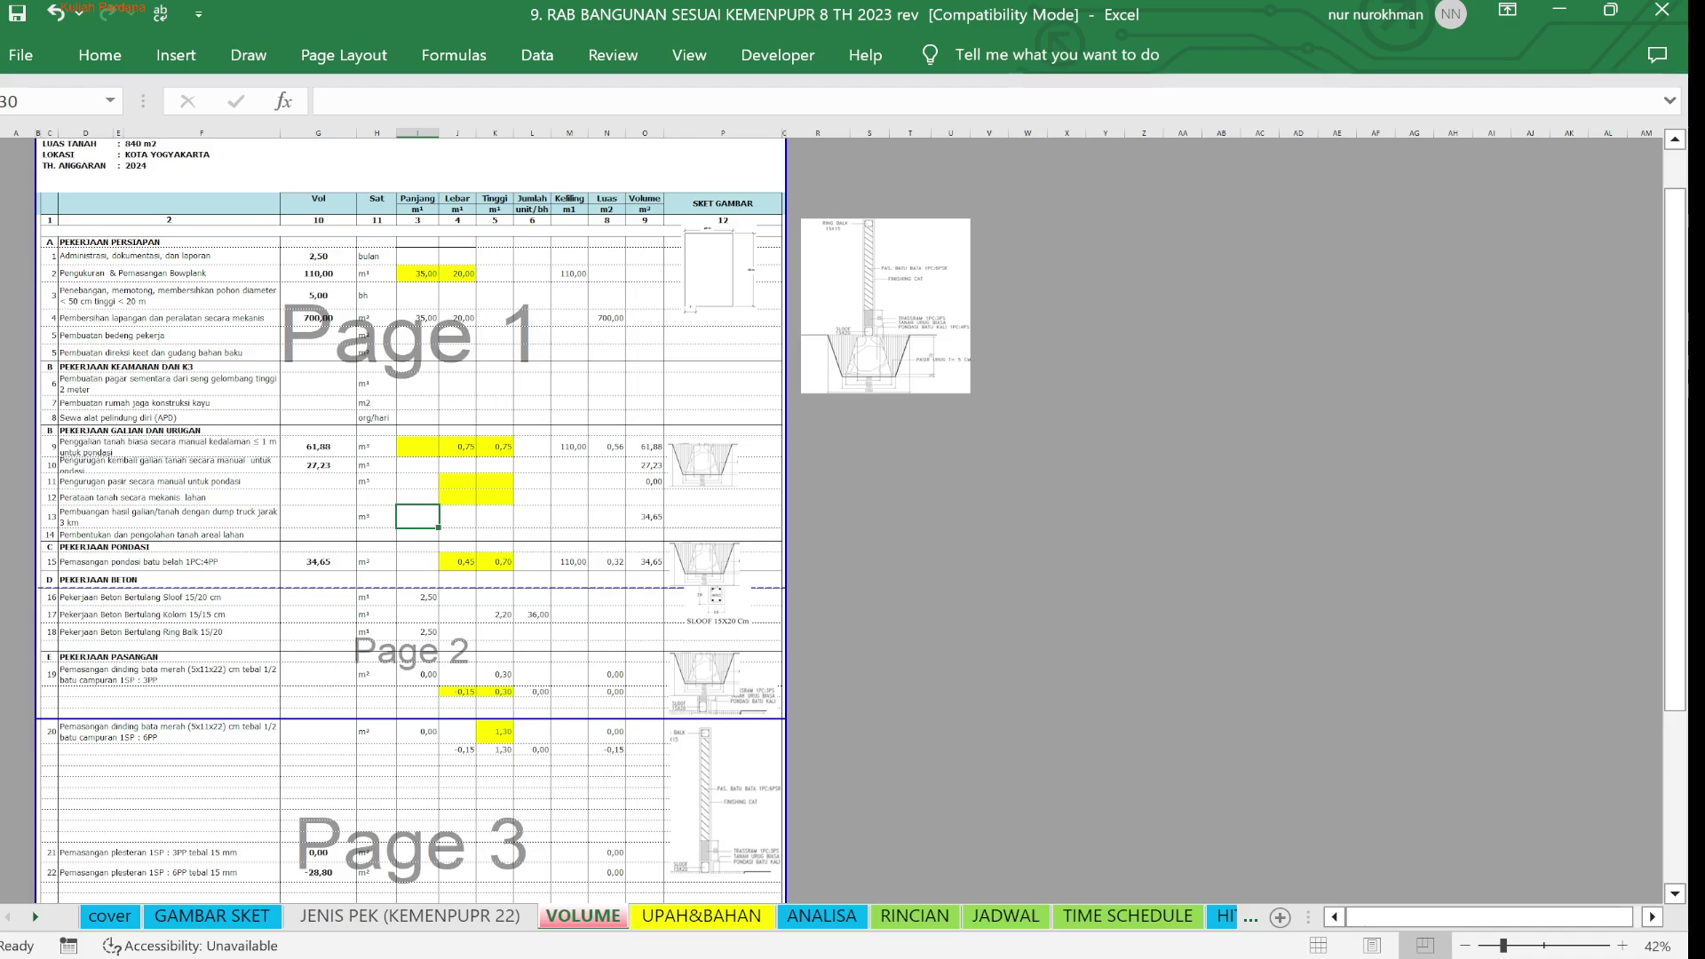
scroll(1040, 698, "down", 5)
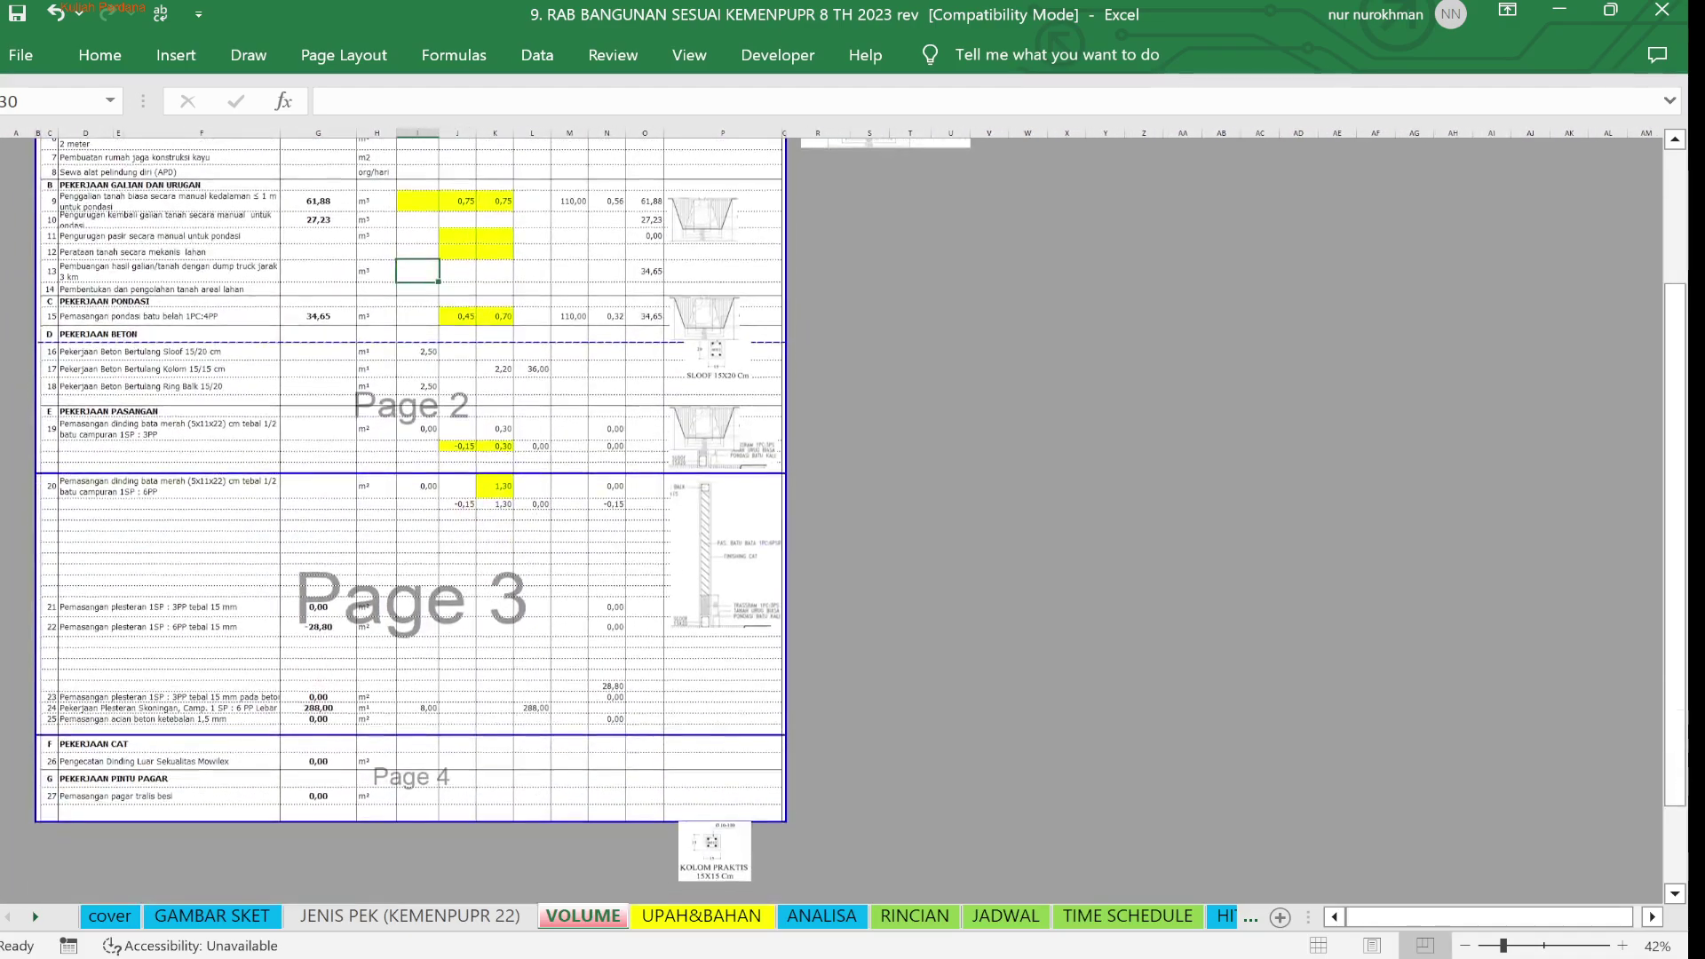
scroll(410, 520, "up", 6)
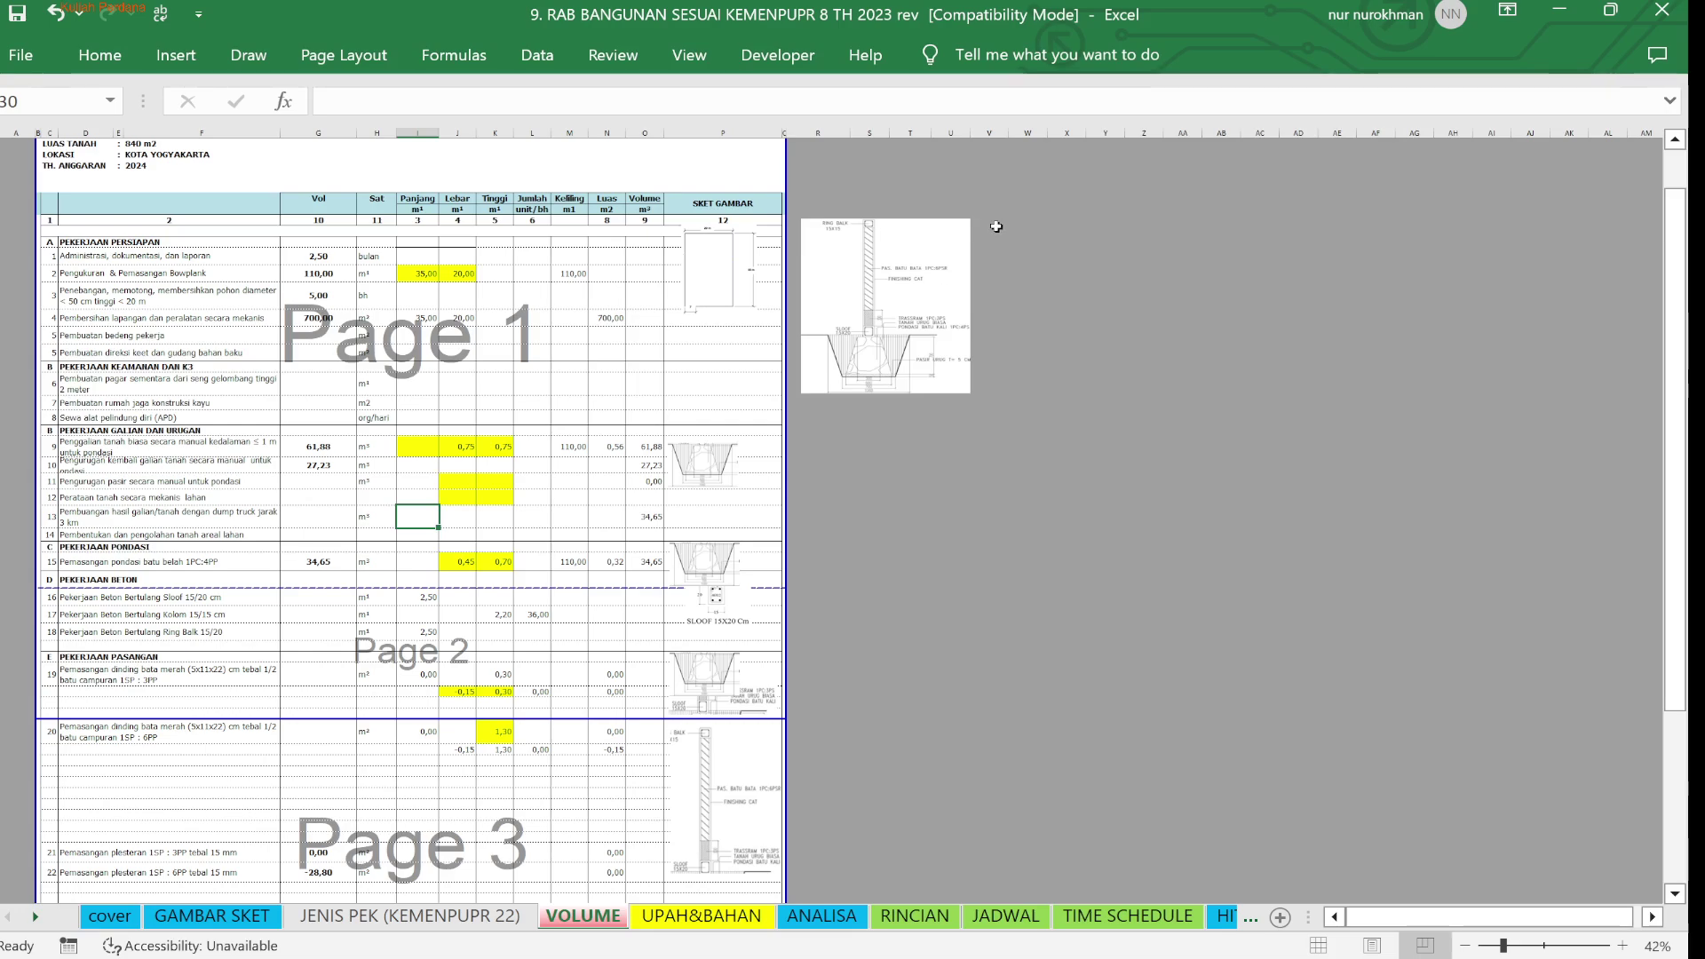
left_click(915, 271)
left_click_drag(983, 405, 1191, 708)
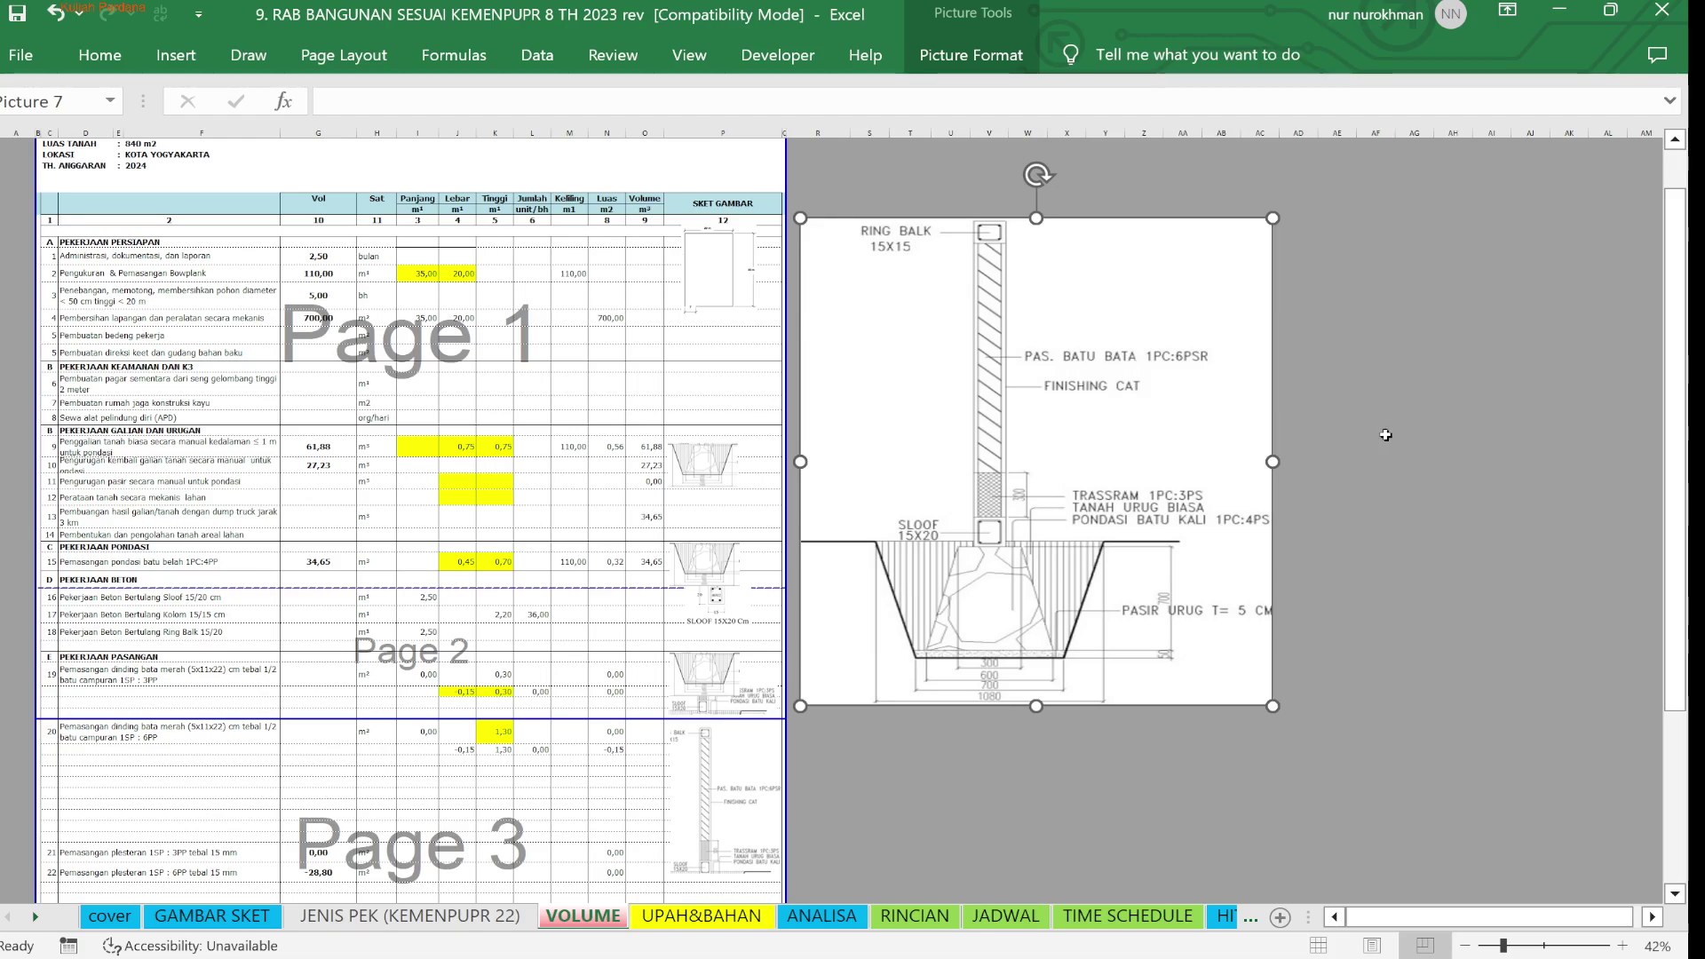
Open the UPAH&BAHAN sheet and look through its wage, equipment and material price lists
left_click(1383, 465)
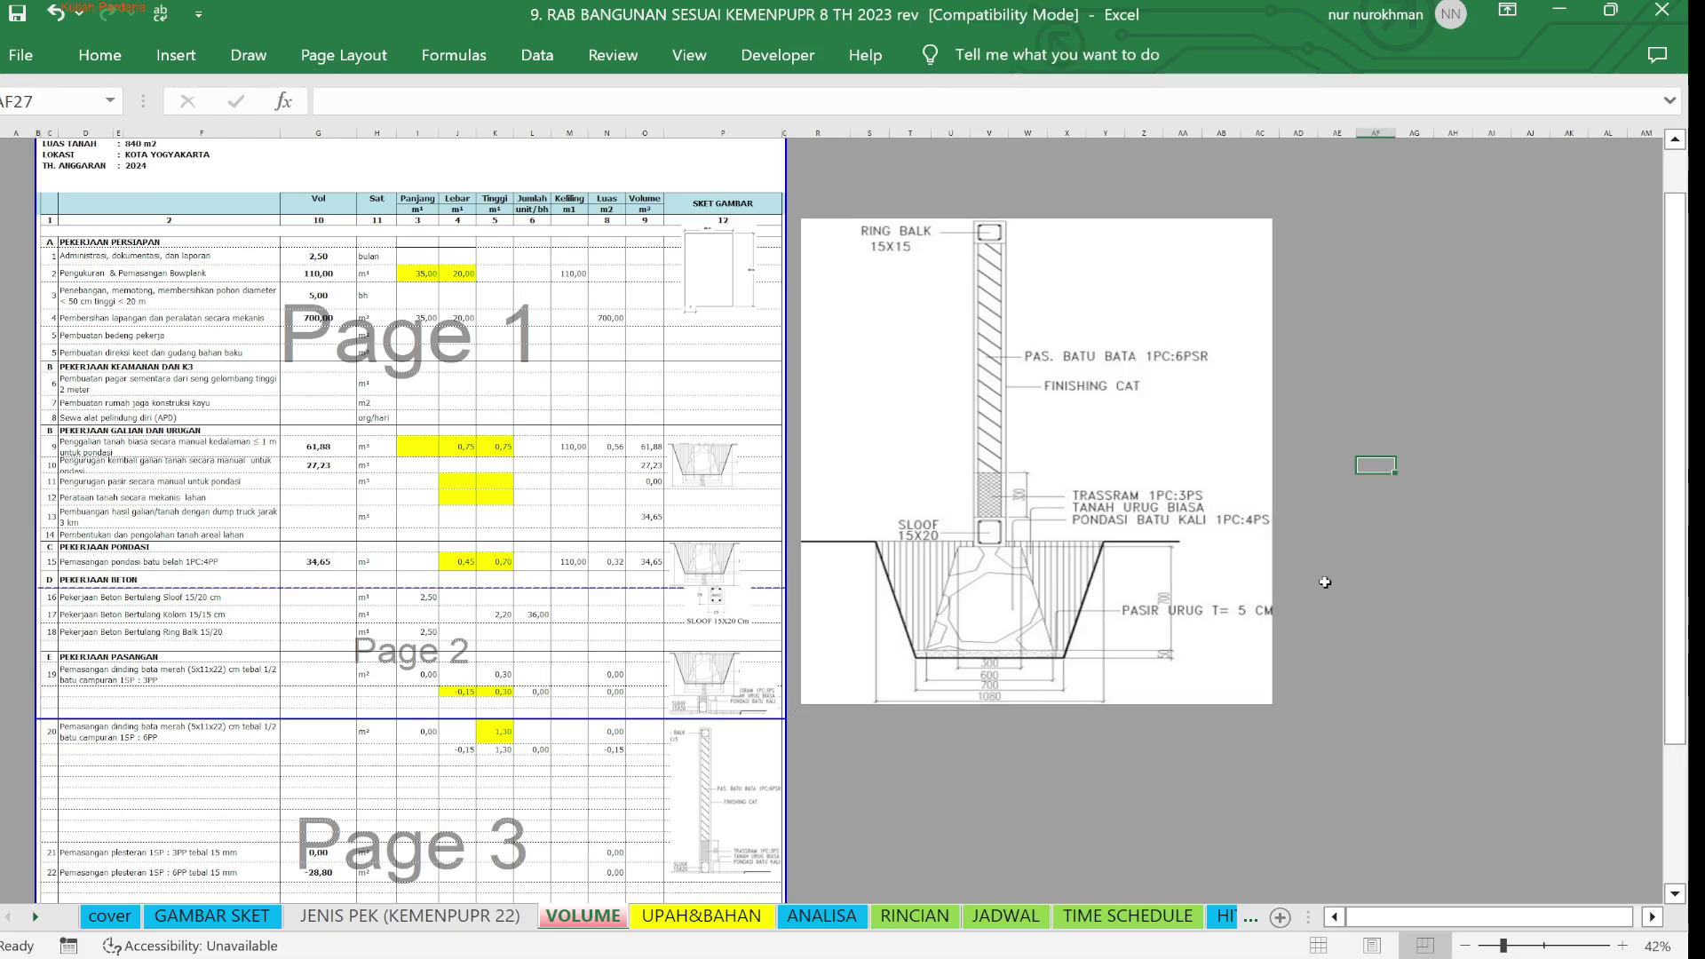
left_click(952, 757)
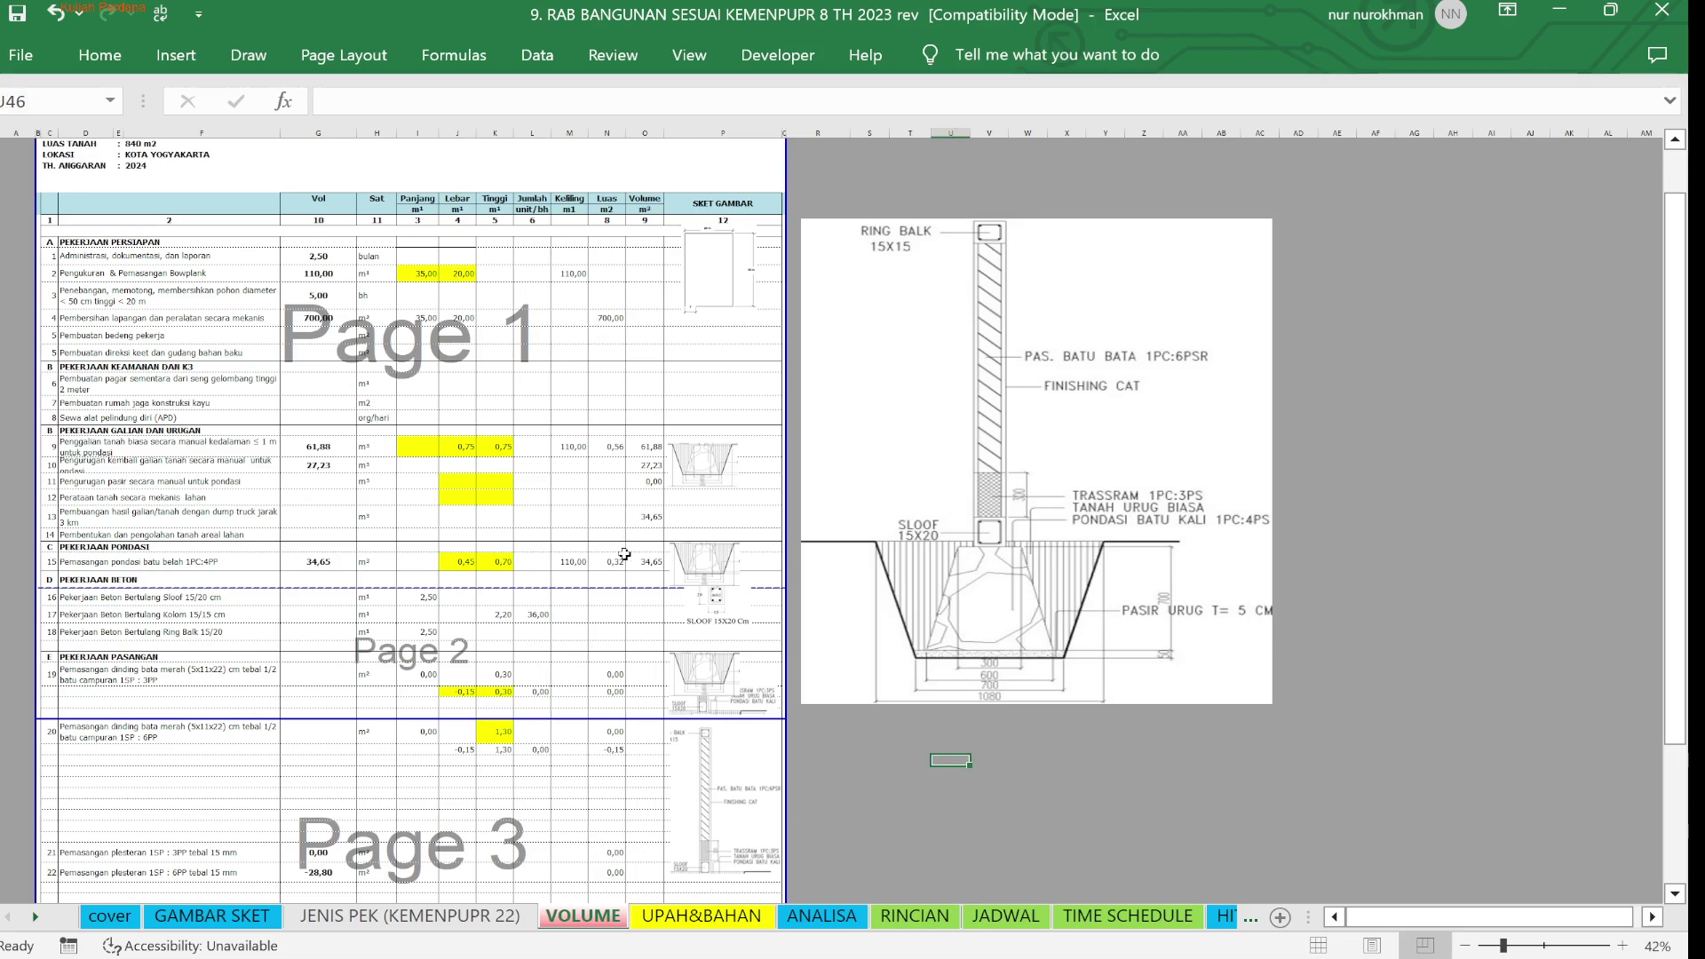
left_click(677, 924)
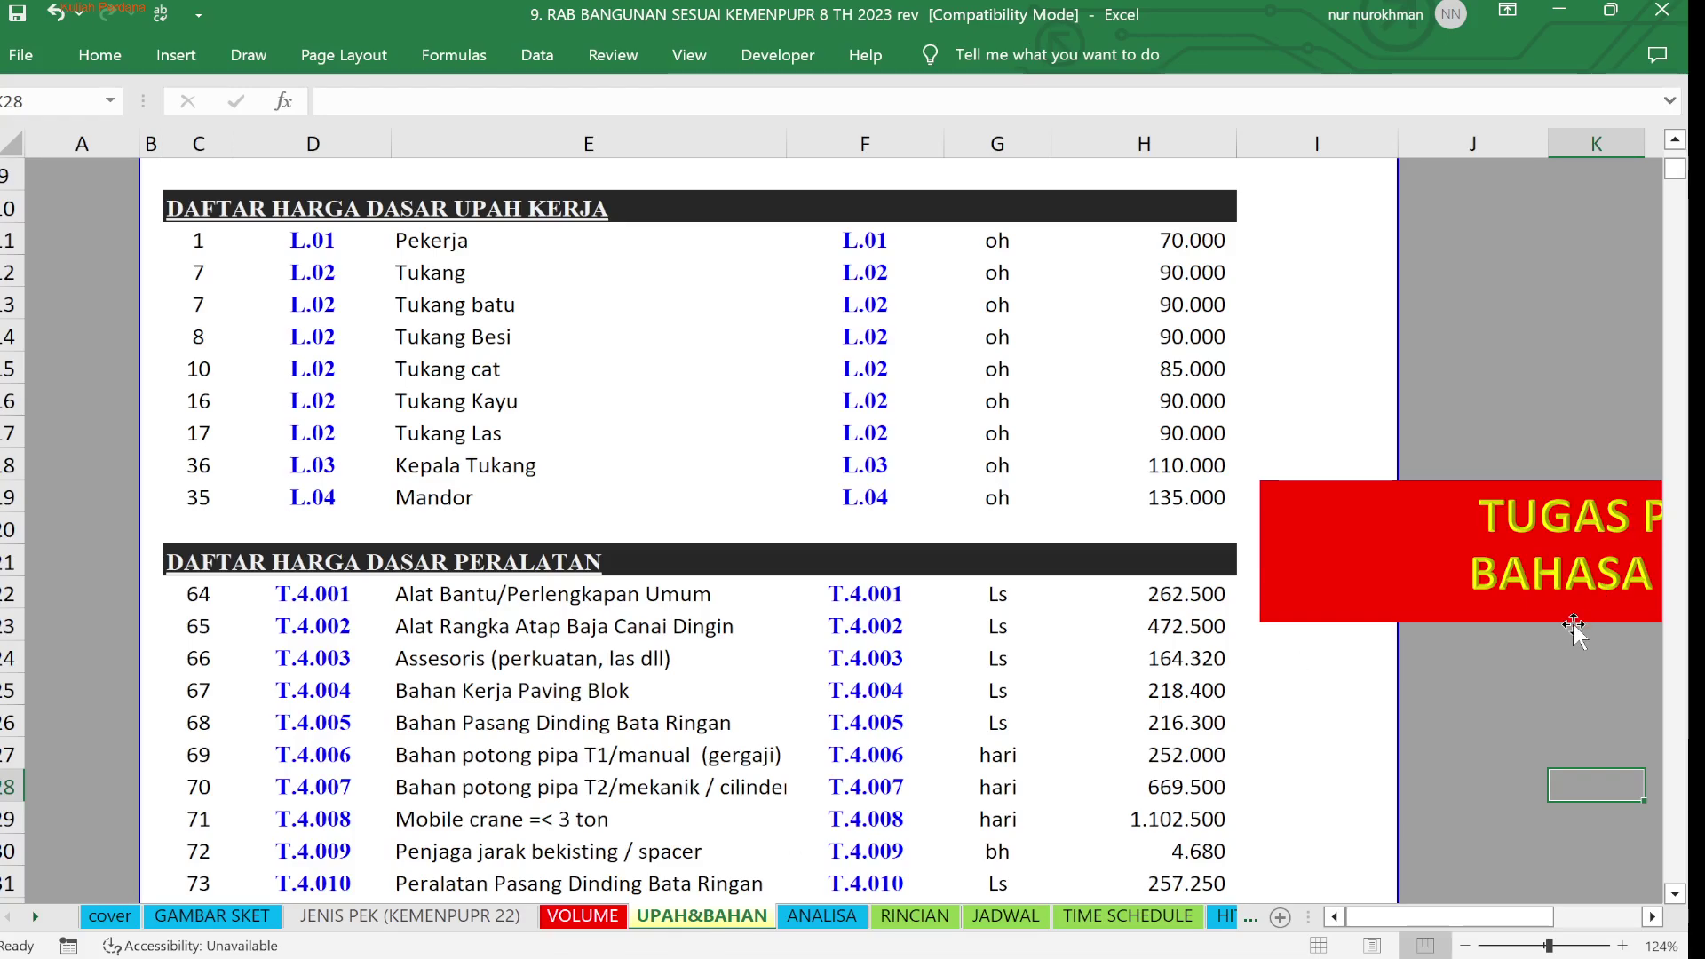
mouse_move(1396, 928)
left_mouse_down()
mouse_move(1501, 924)
mouse_move(1421, 920)
left_mouse_up()
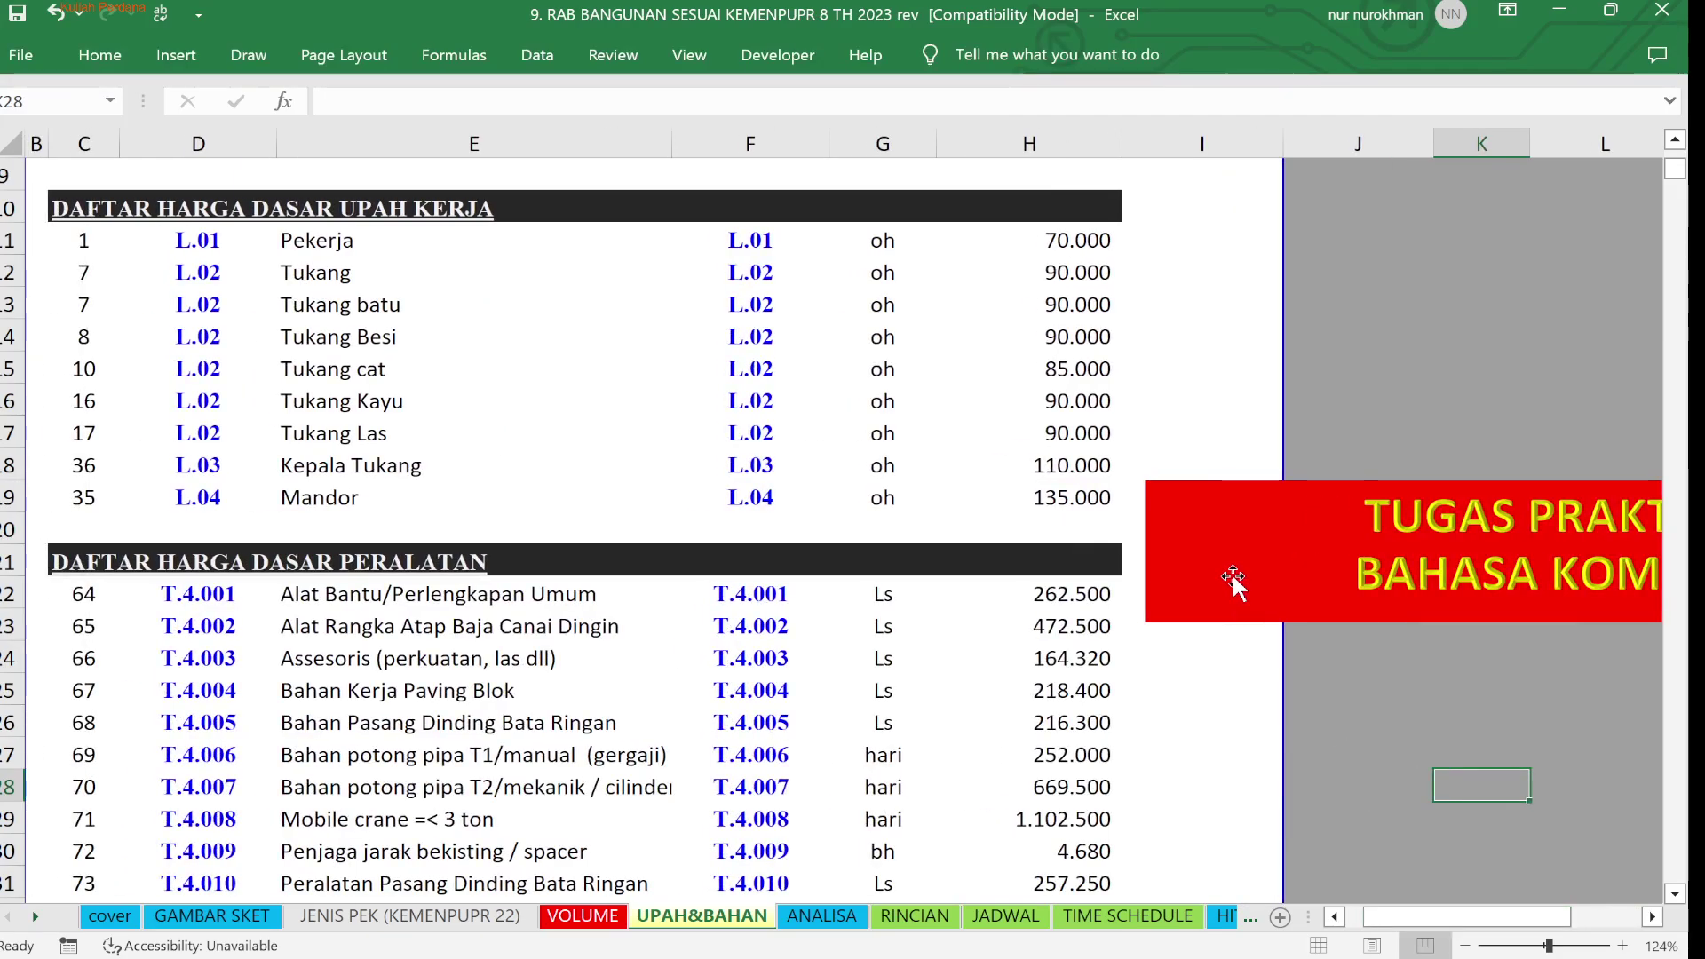
mouse_move(1234, 563)
left_mouse_down()
mouse_move(1400, 560)
mouse_move(1251, 596)
left_mouse_up()
left_click_drag(1398, 930, 1381, 928)
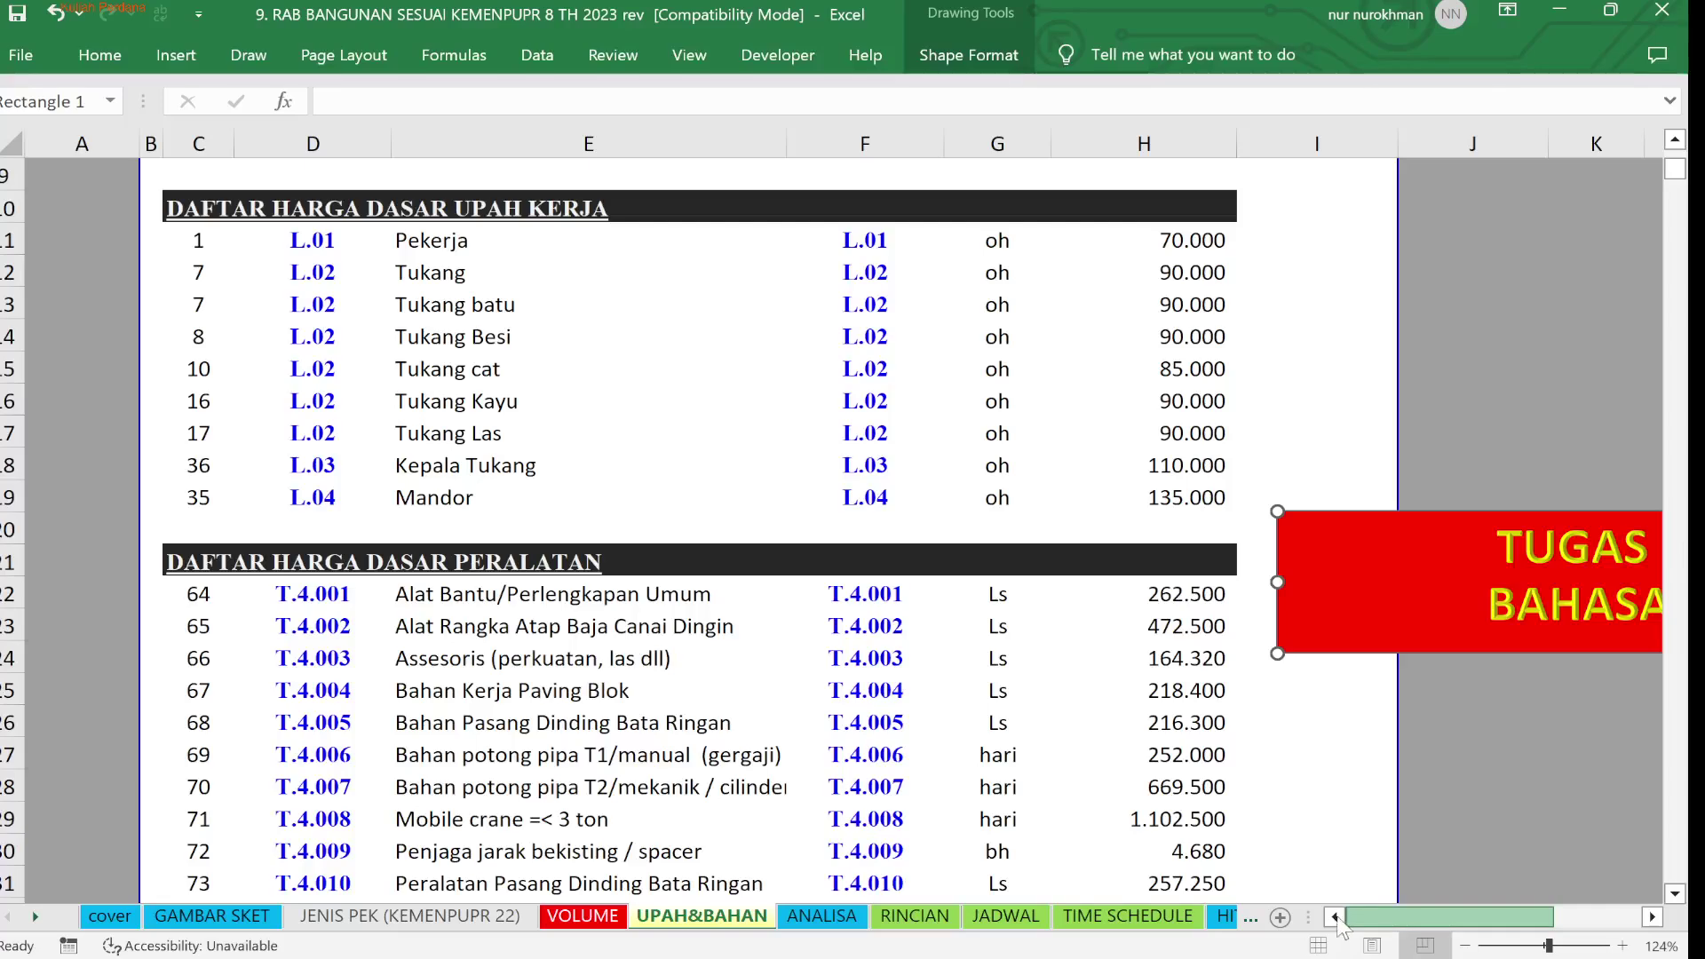
scroll(1675, 142, "up", 3)
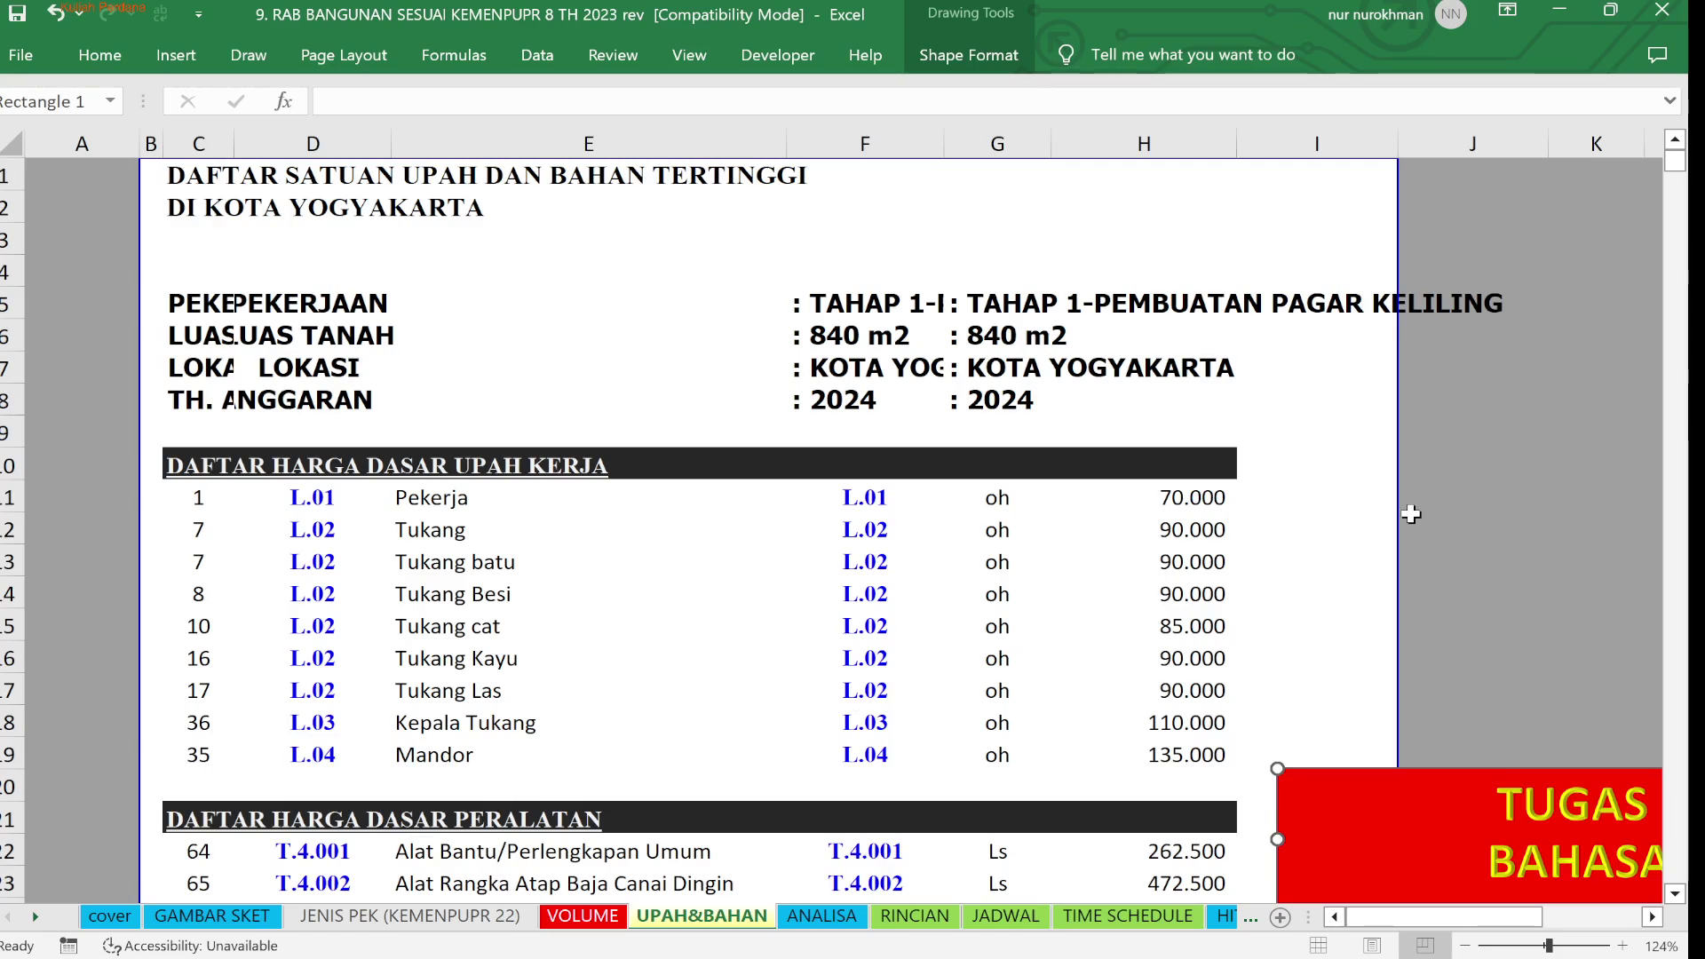
left_click(1675, 895)
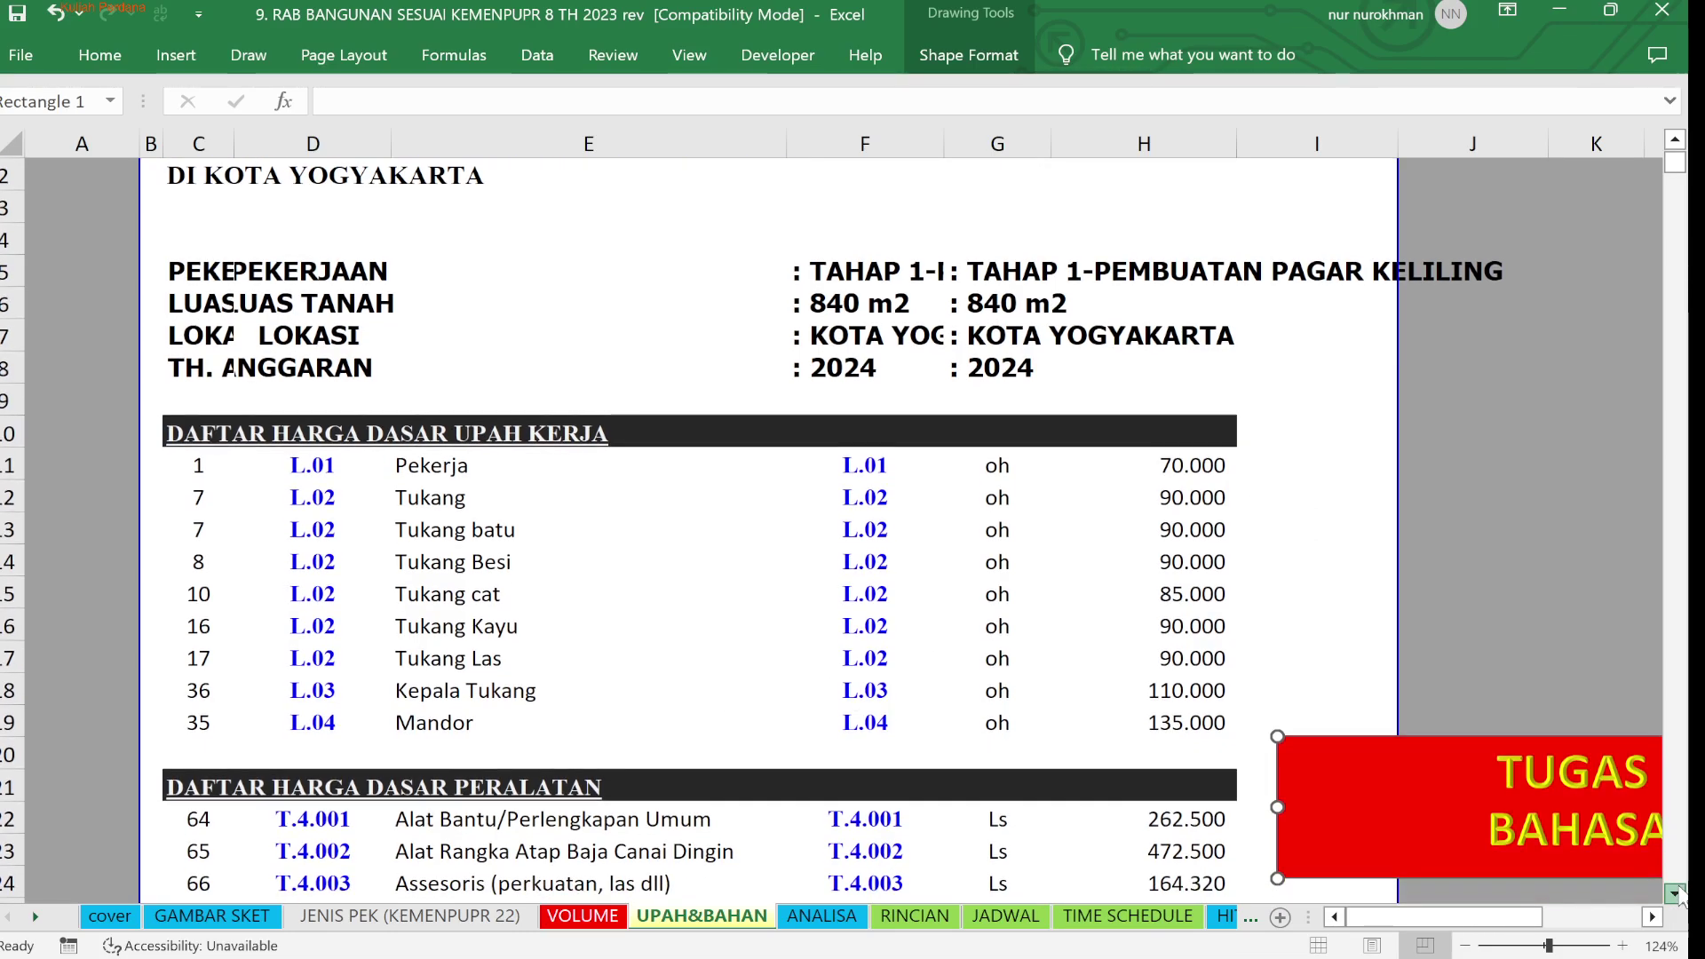
left_click_drag(1675, 895, 1675, 895)
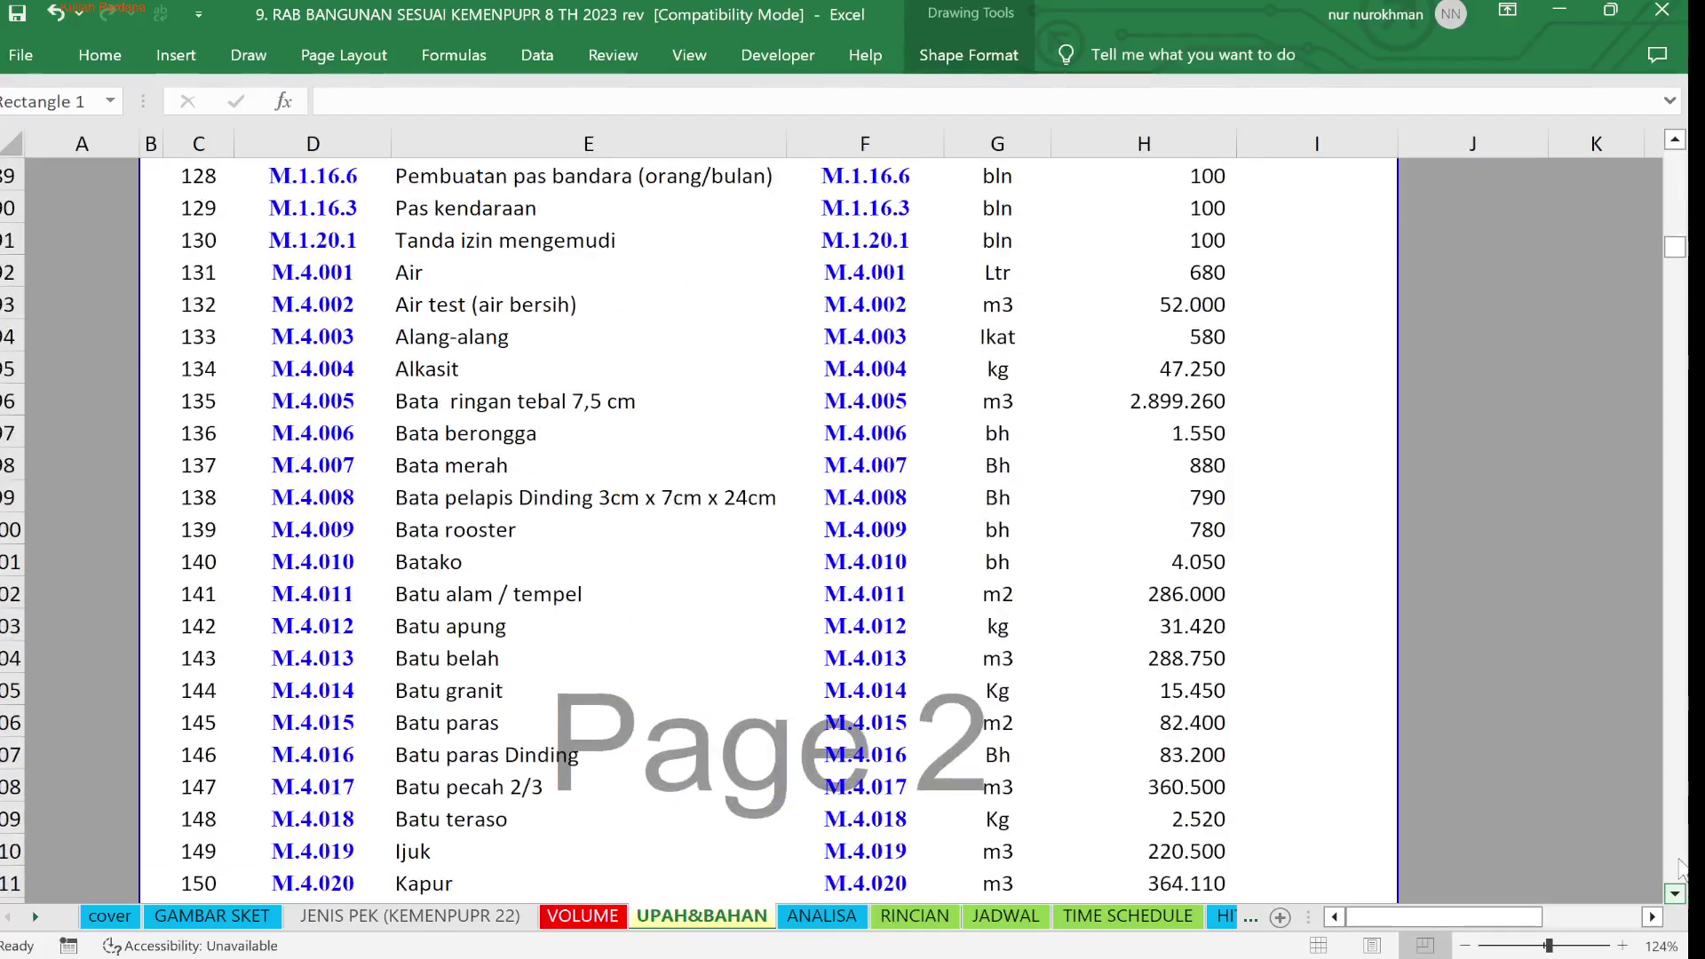
left_click_drag(1675, 246, 1676, 158)
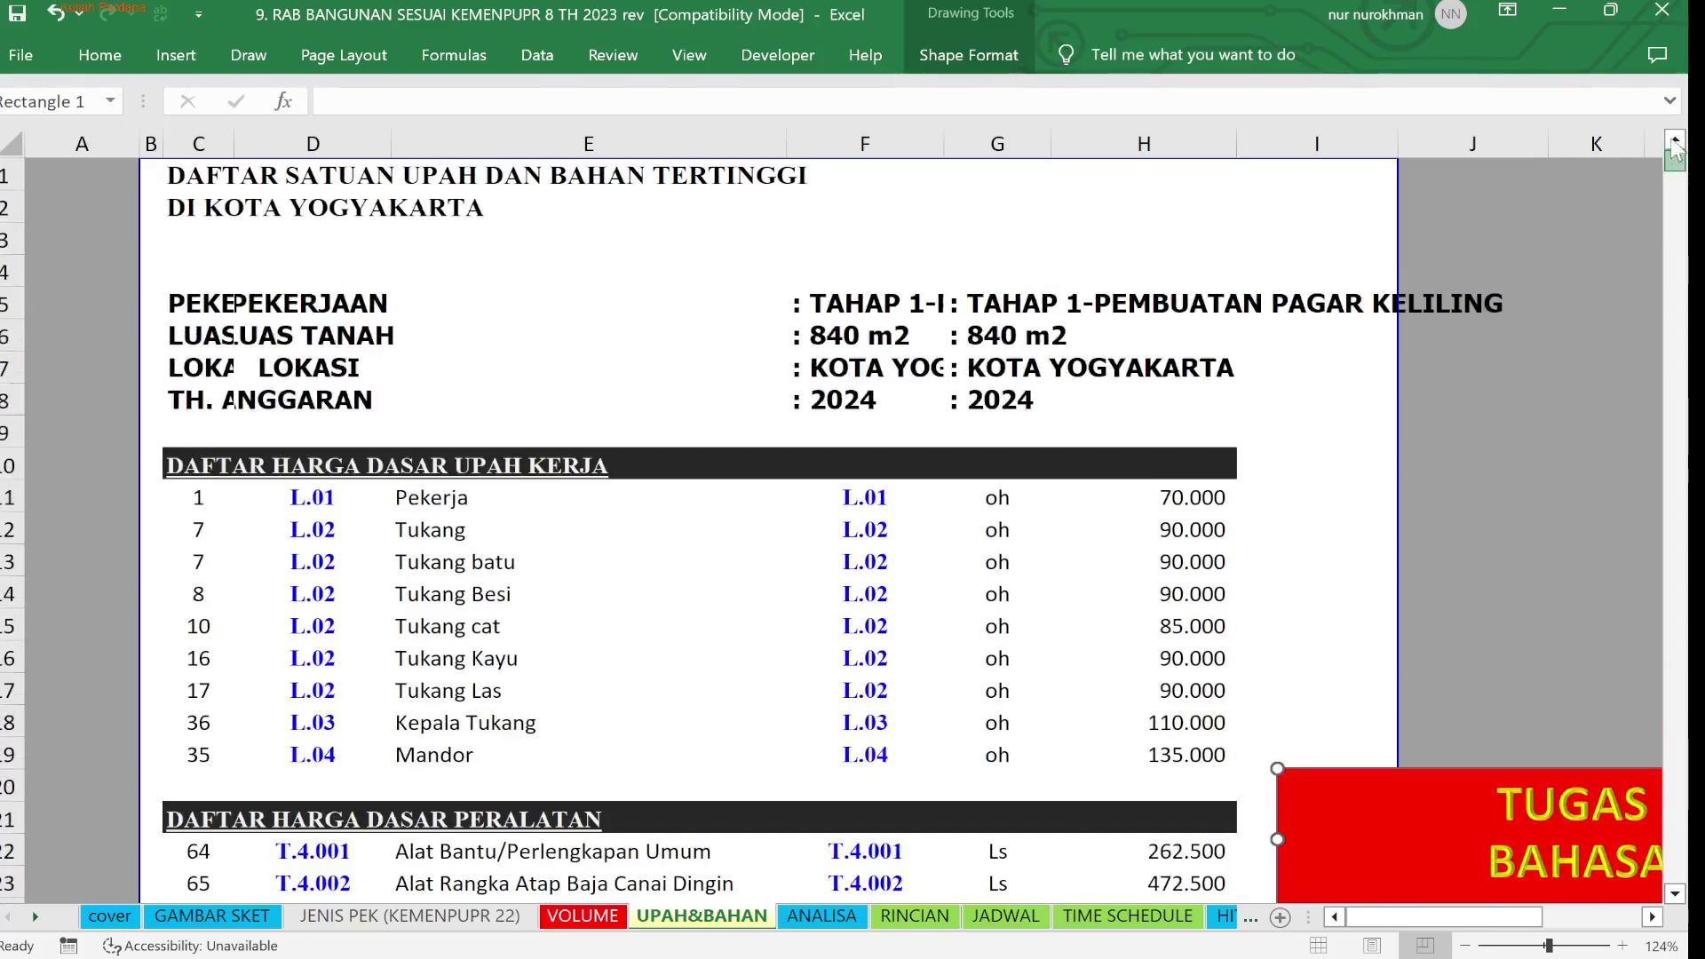
Enter the heading KODE in F10, above the code column of the wage price list
left_click(755, 586)
left_click(860, 464)
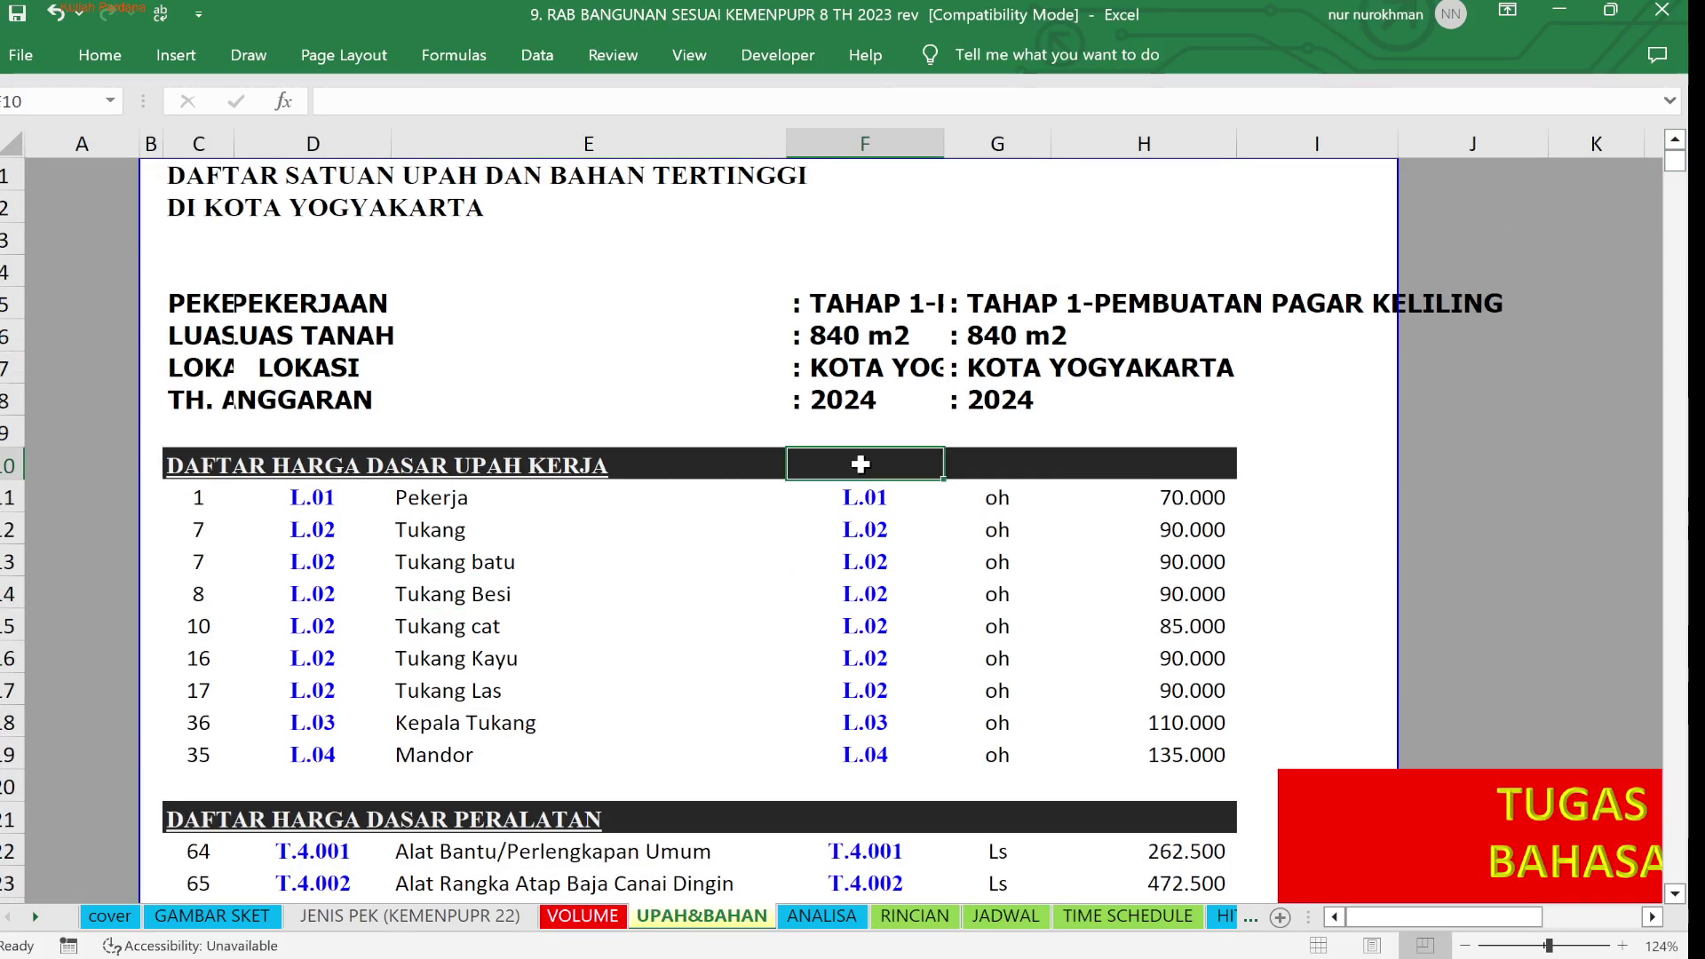
type("KODE")
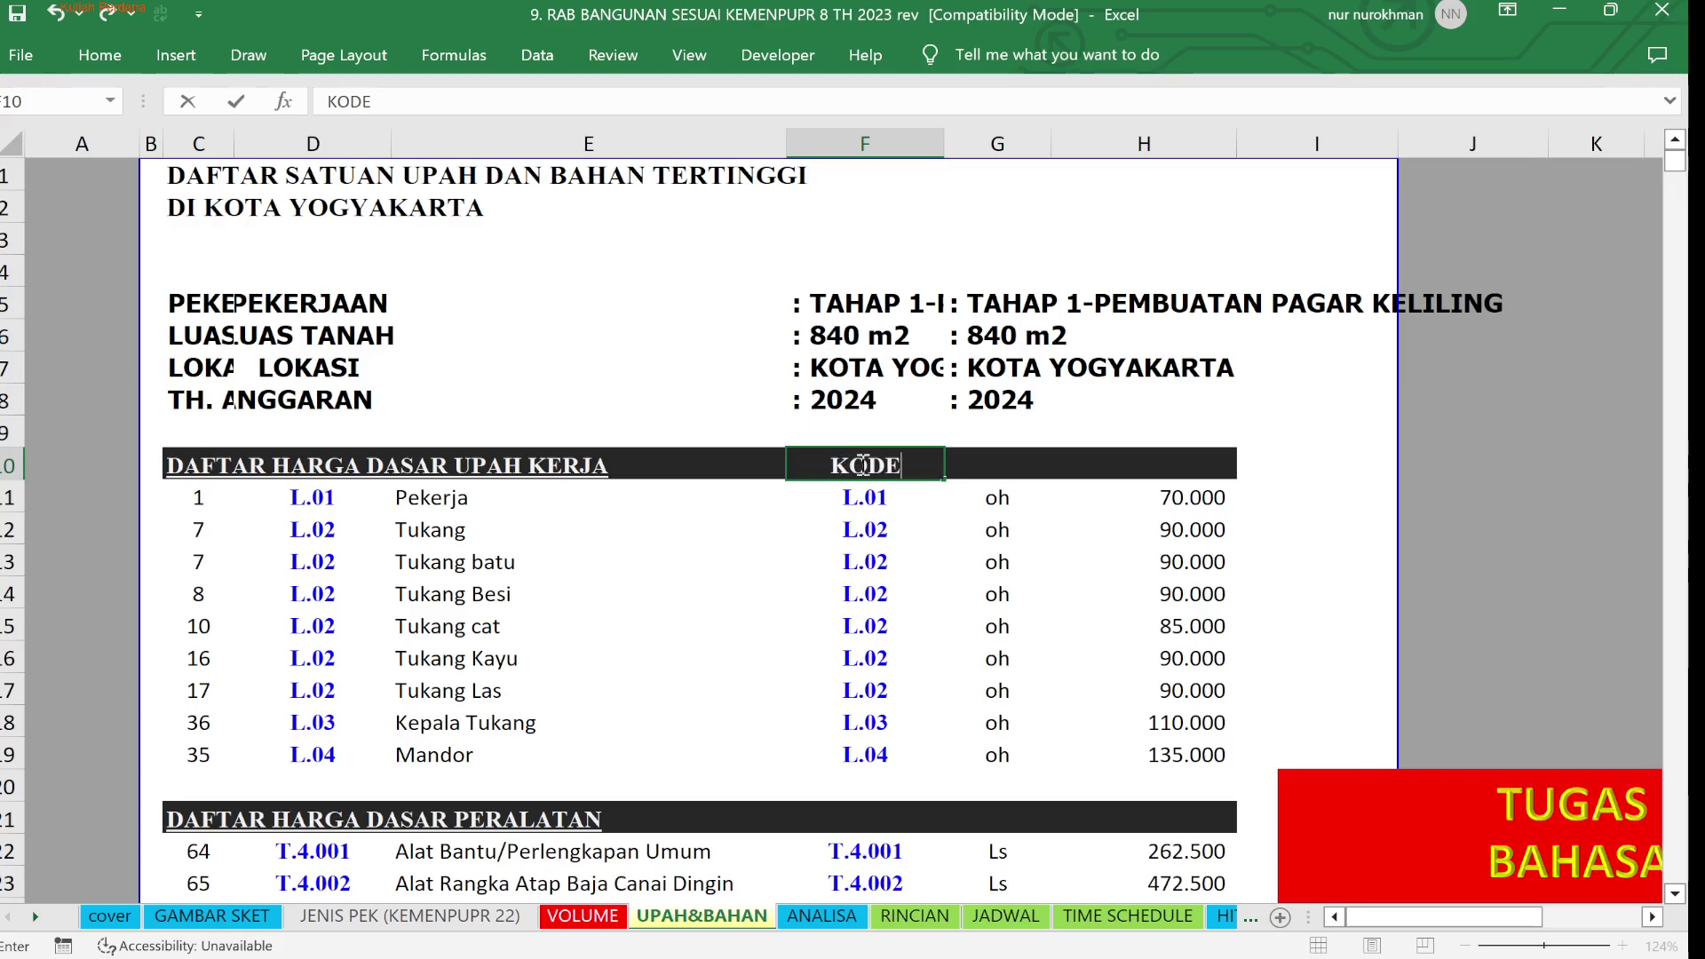
key("Return")
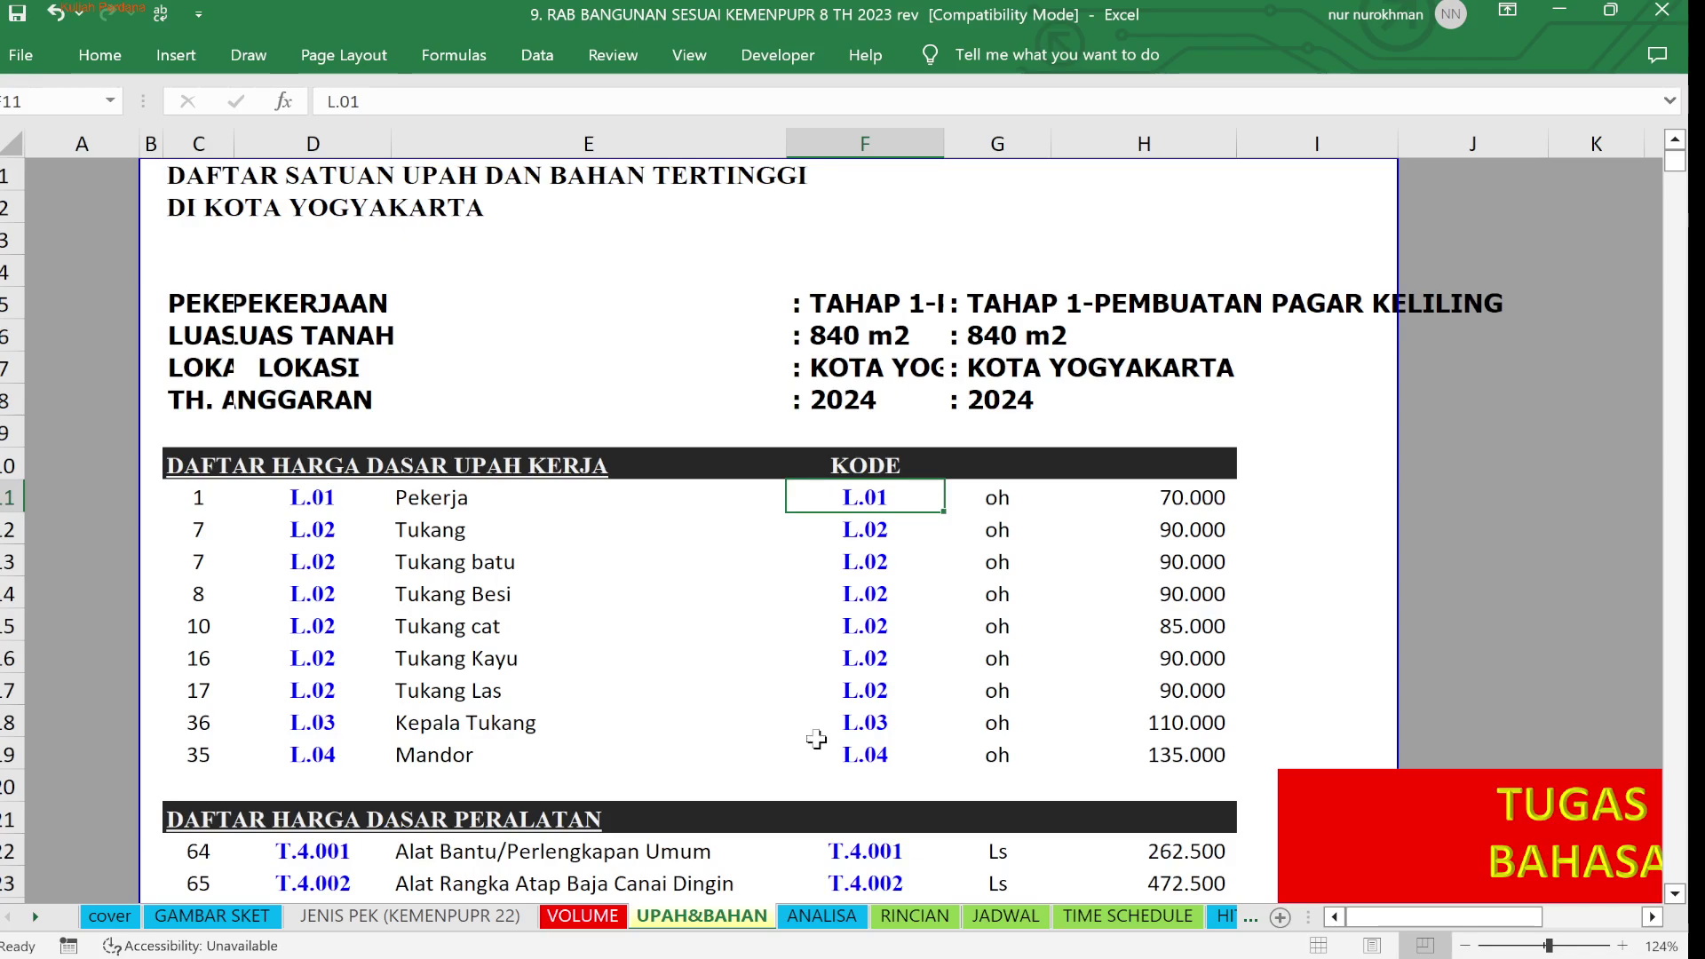
left_click(889, 600)
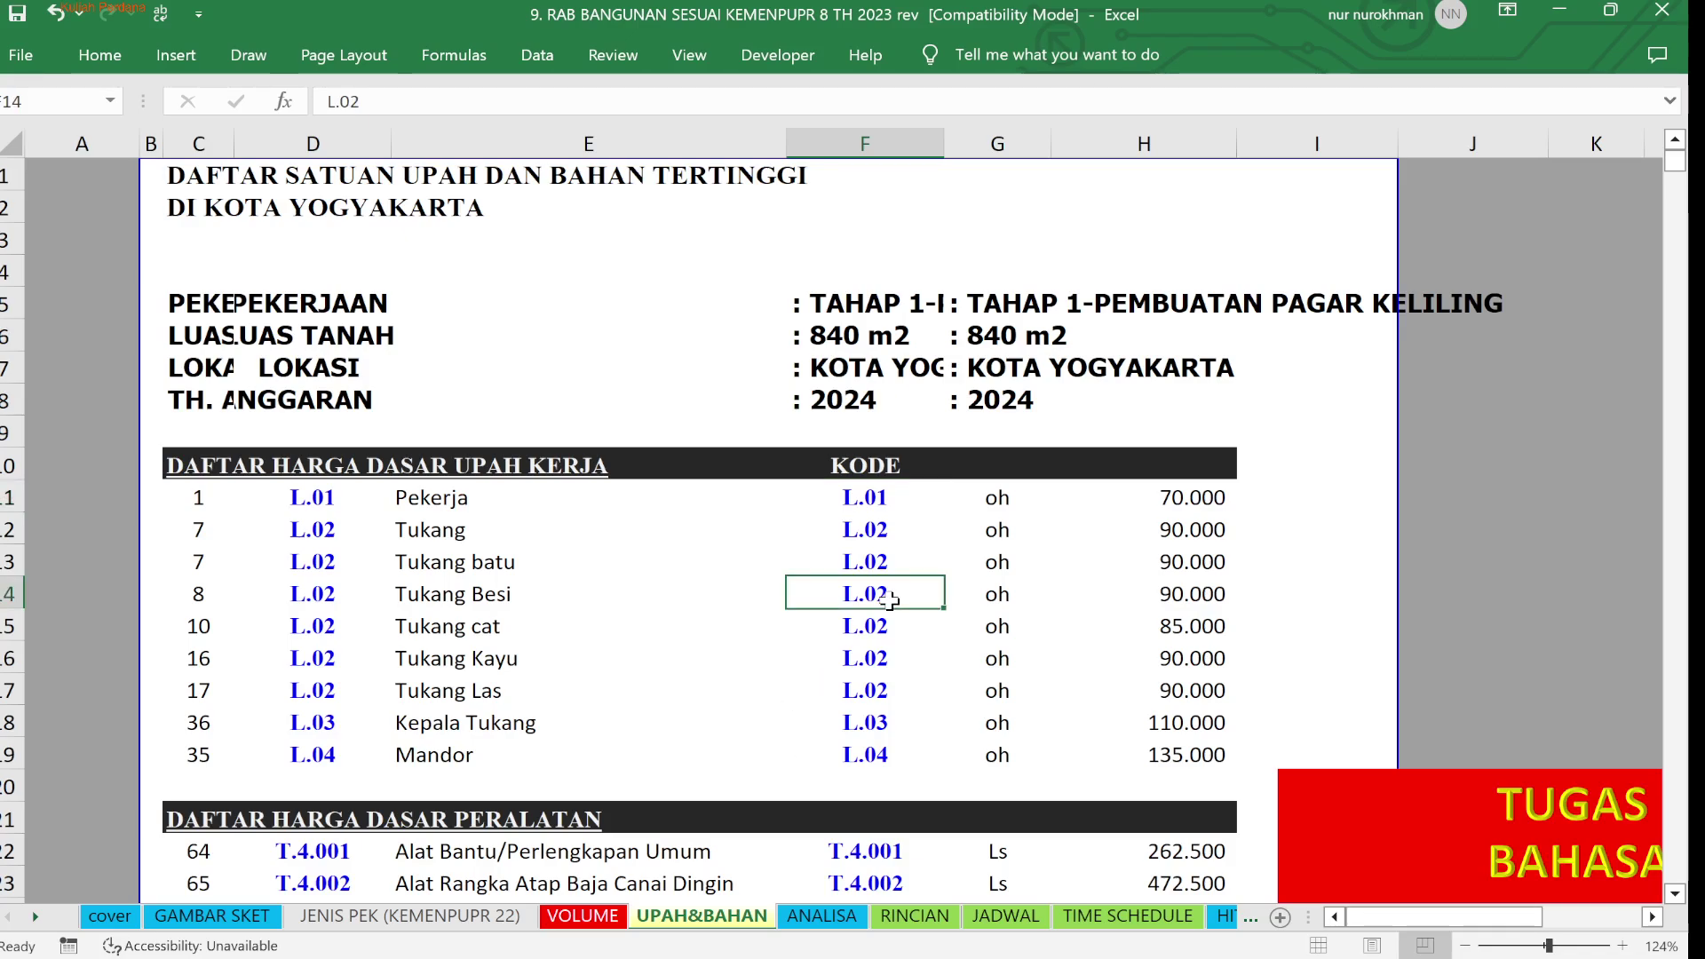
key("Down")
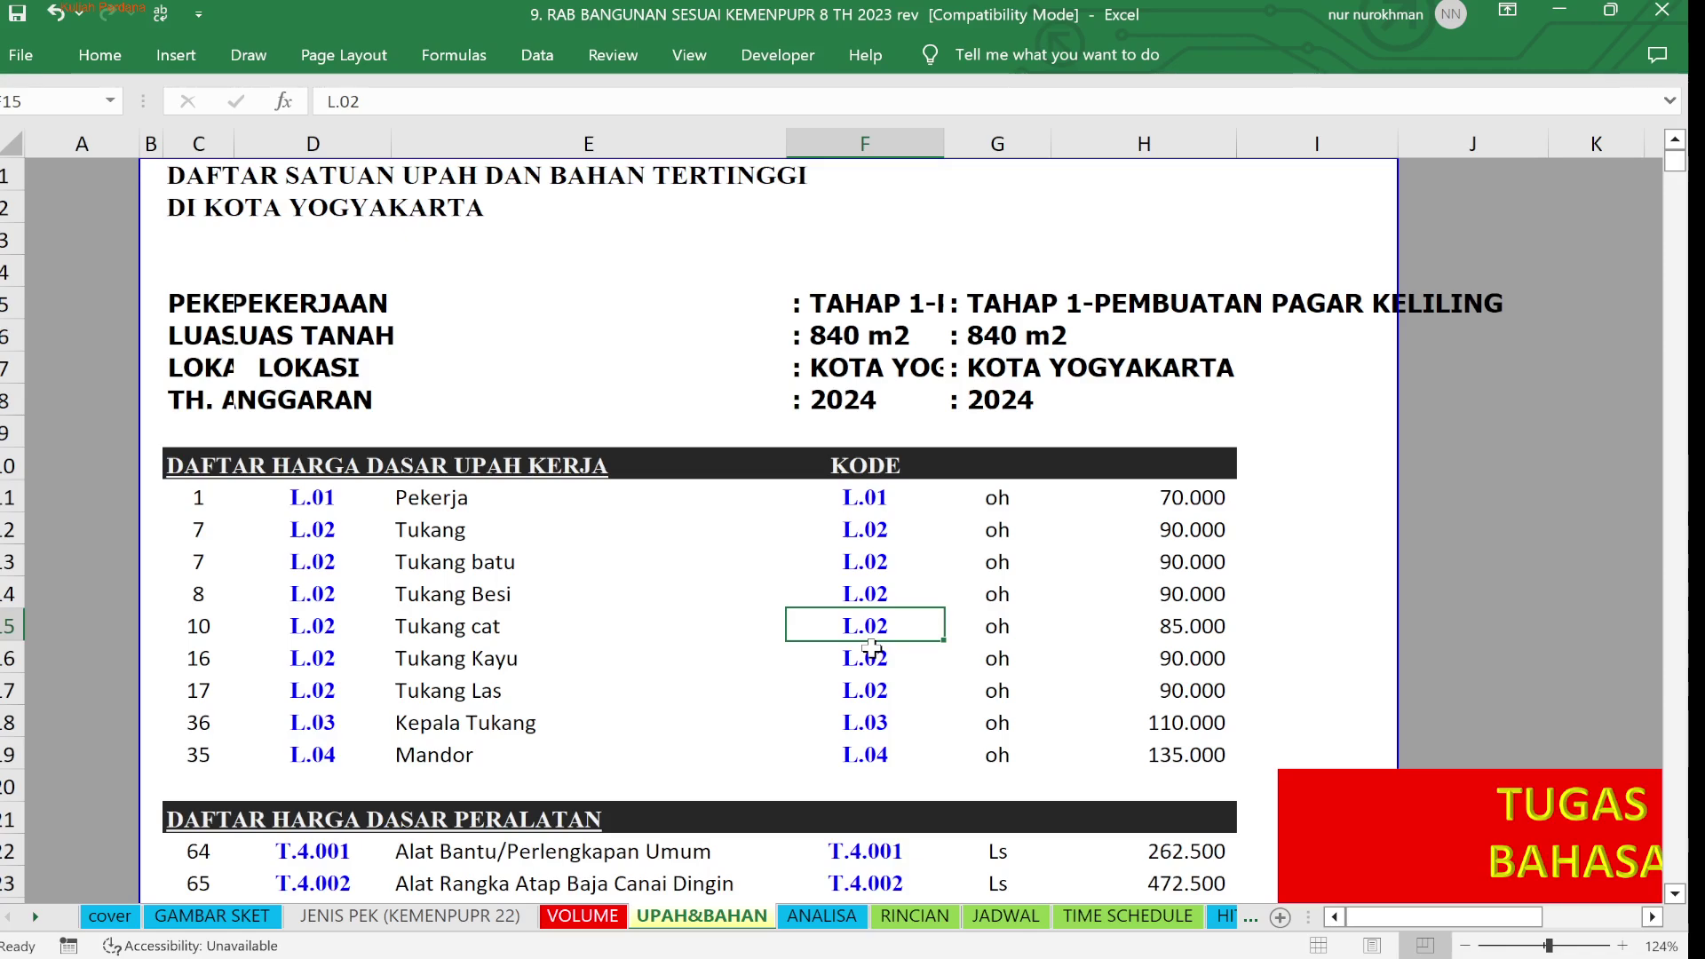
left_click(1676, 895)
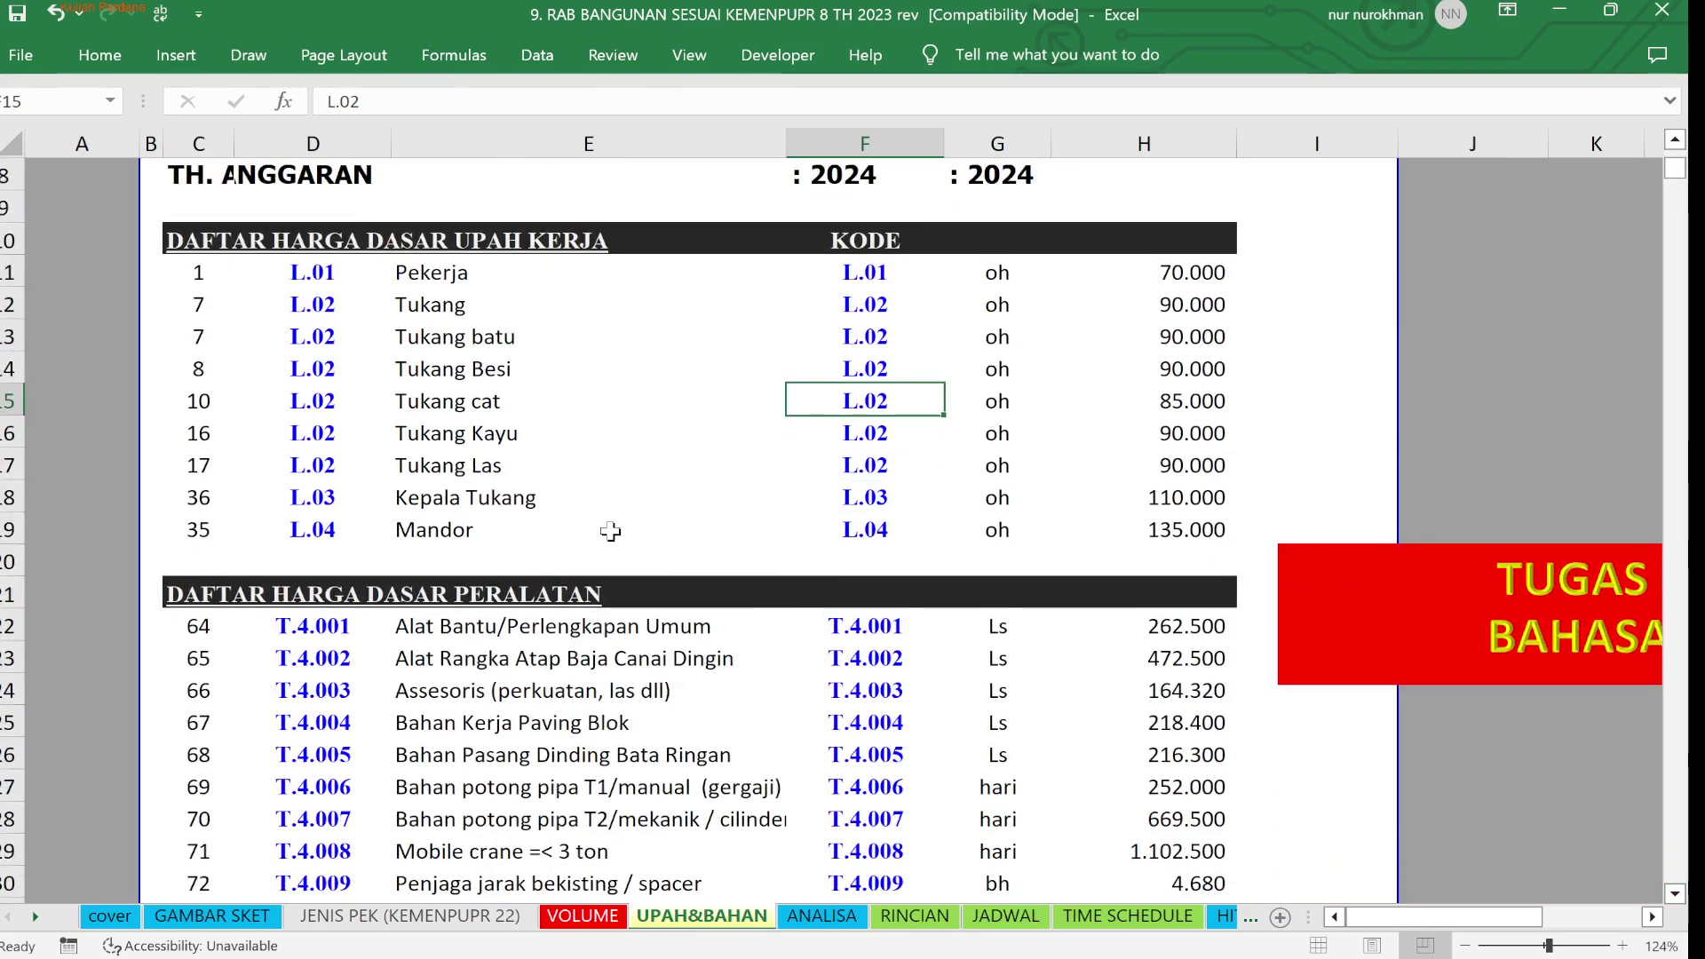
left_click(586, 533)
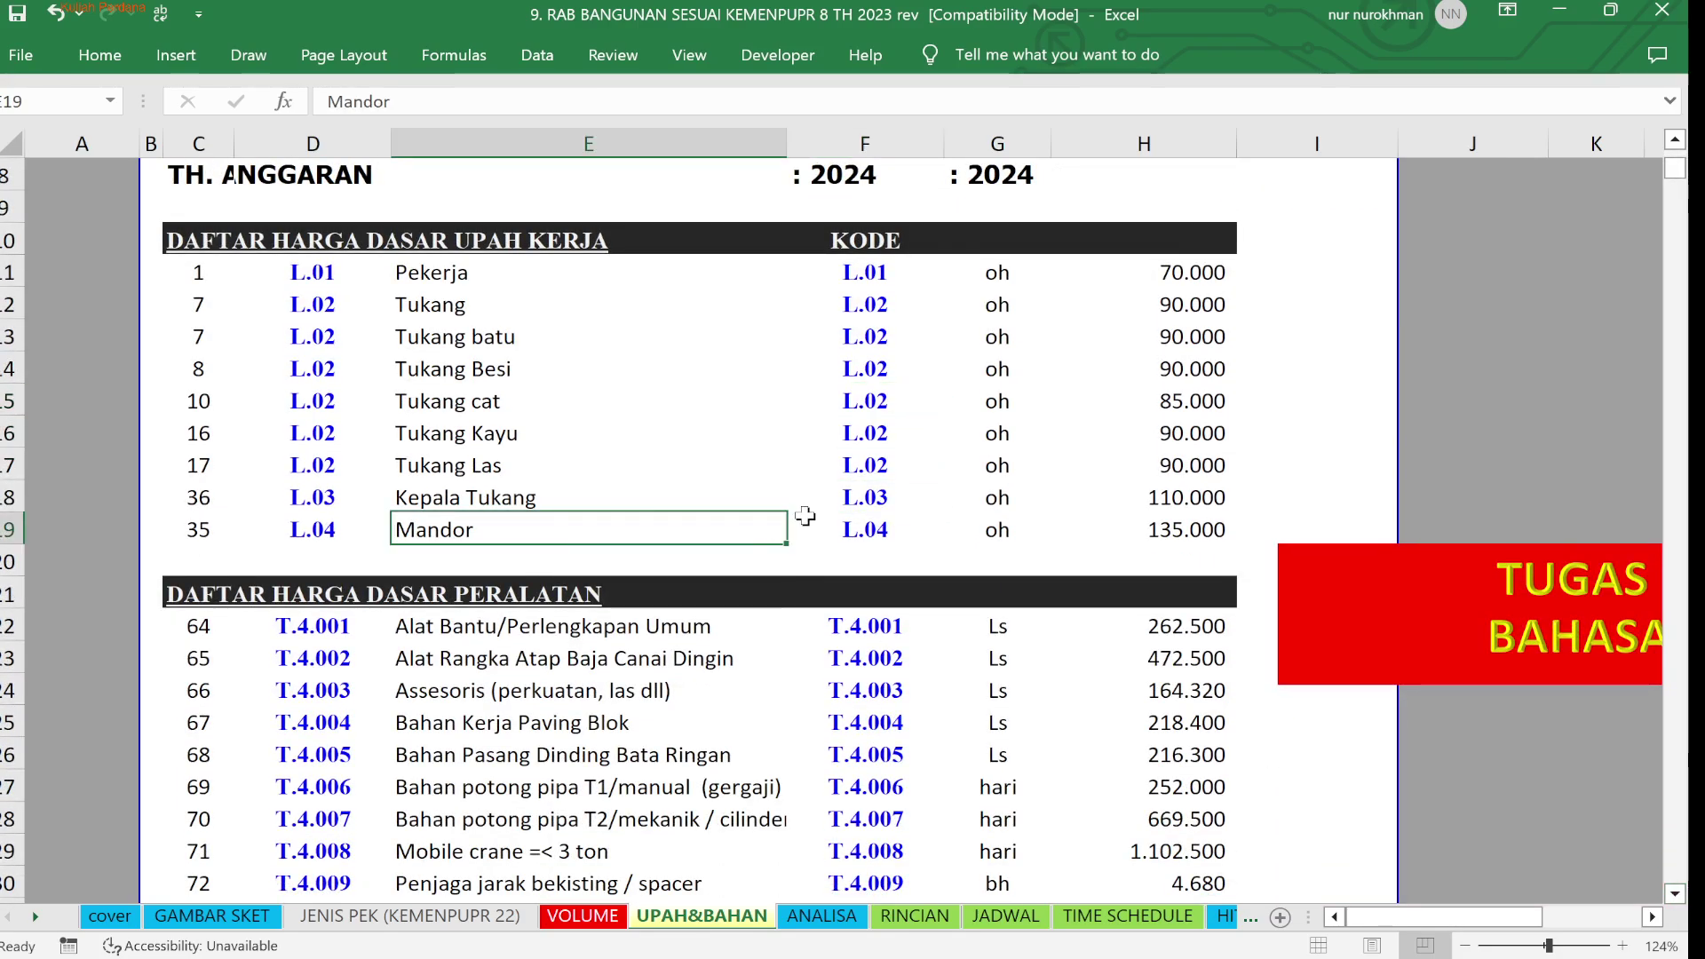
left_click(1397, 573)
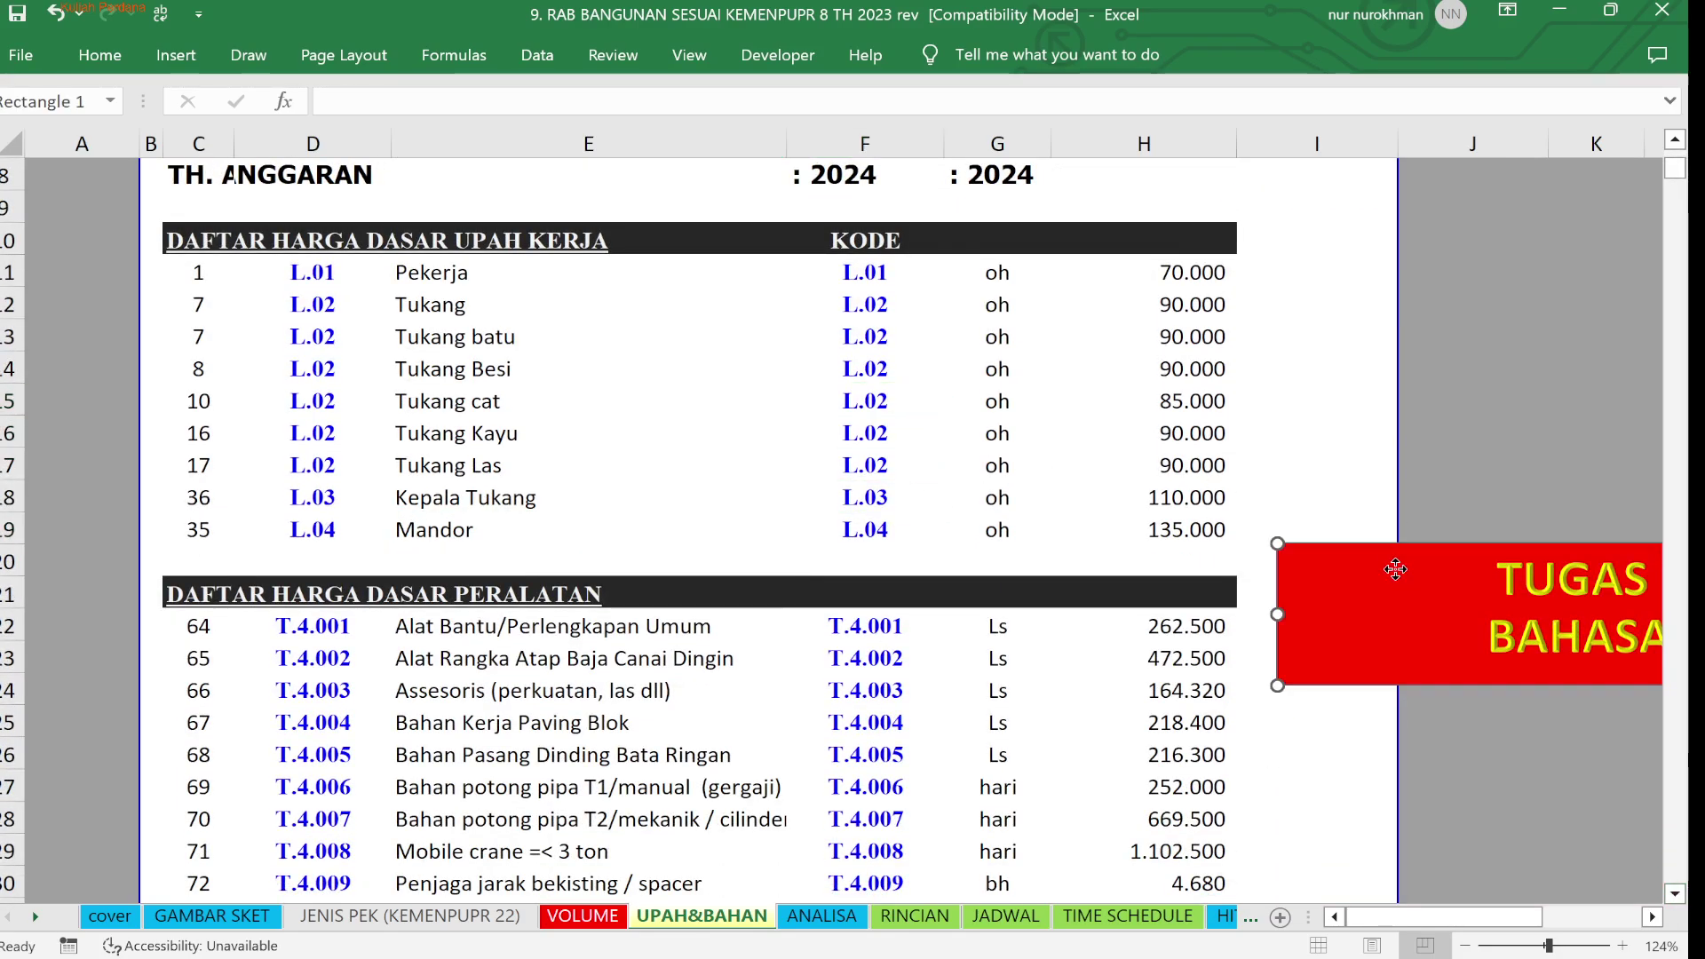
left_click(1536, 381)
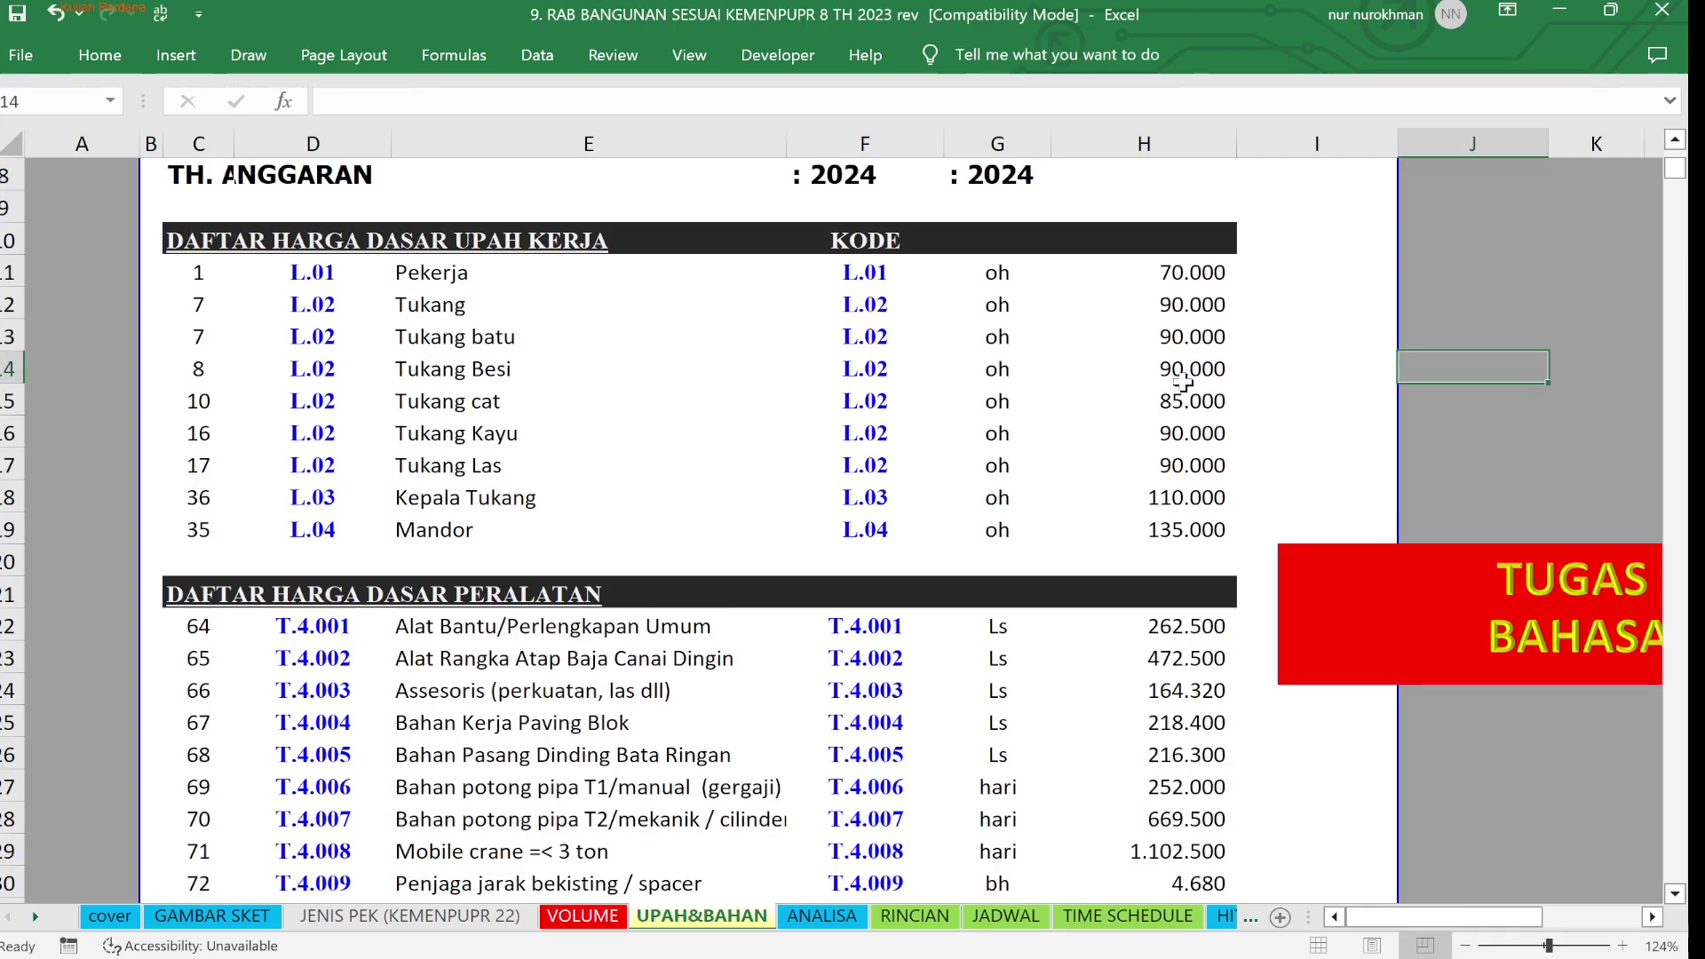
Insert a copy of the Mandor row 19 as a new row 20 in the wage list
left_click(7, 529)
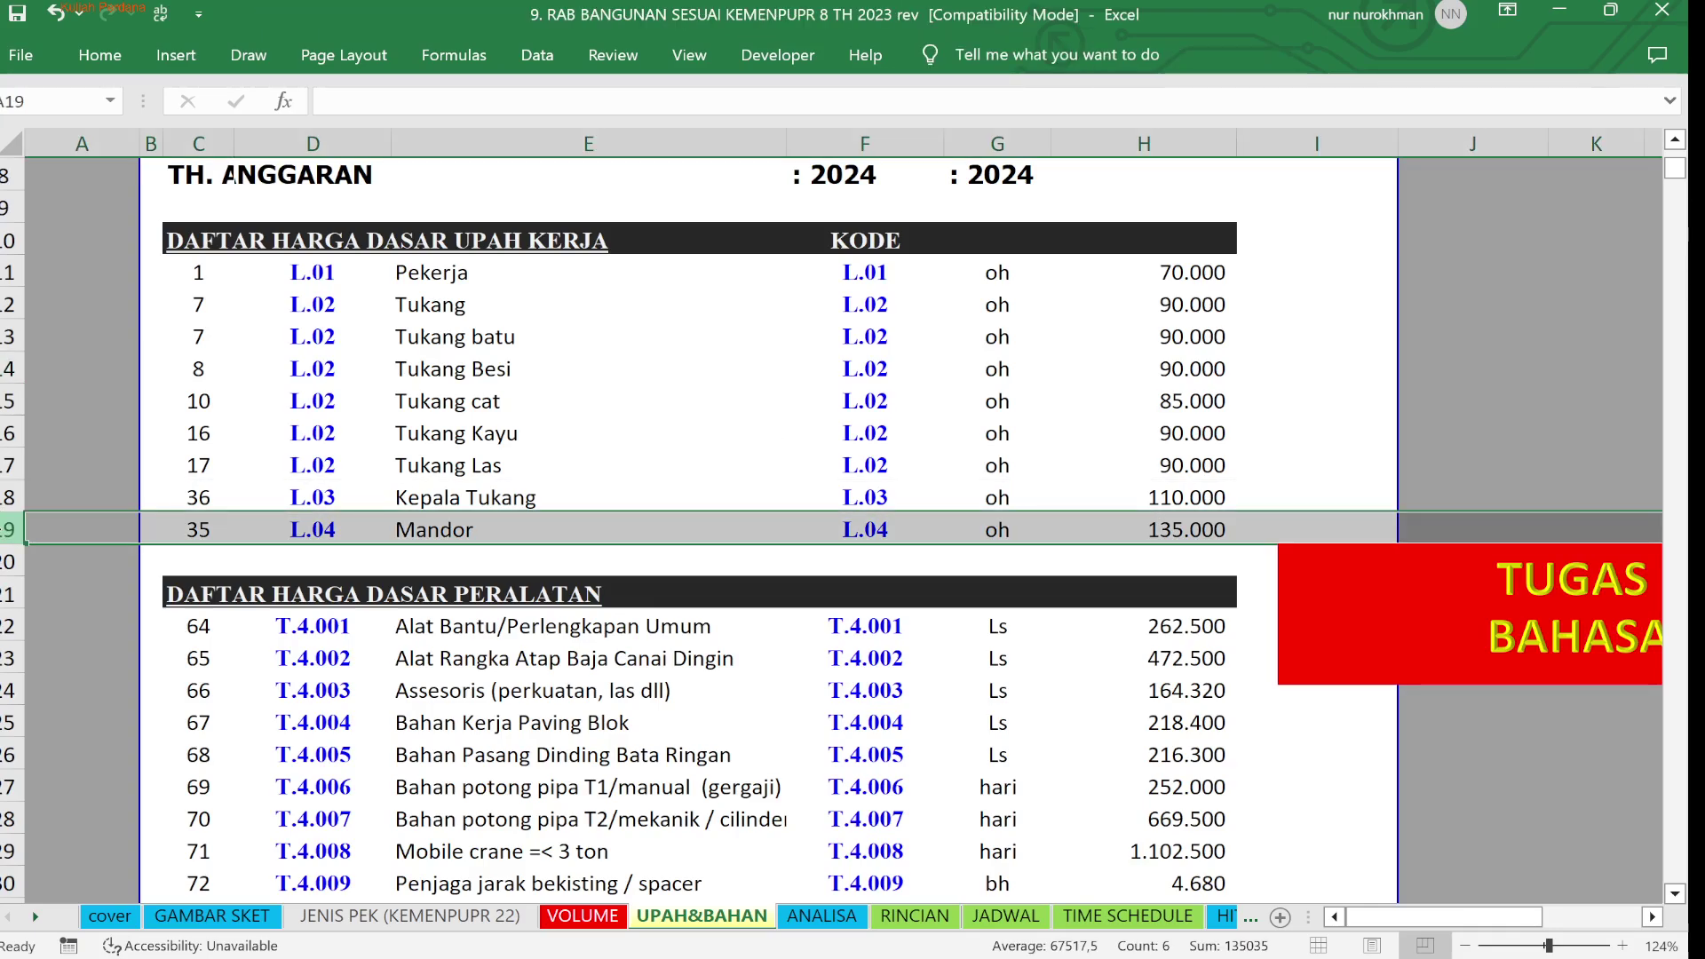
key("ctrl+c")
left_click(8, 562)
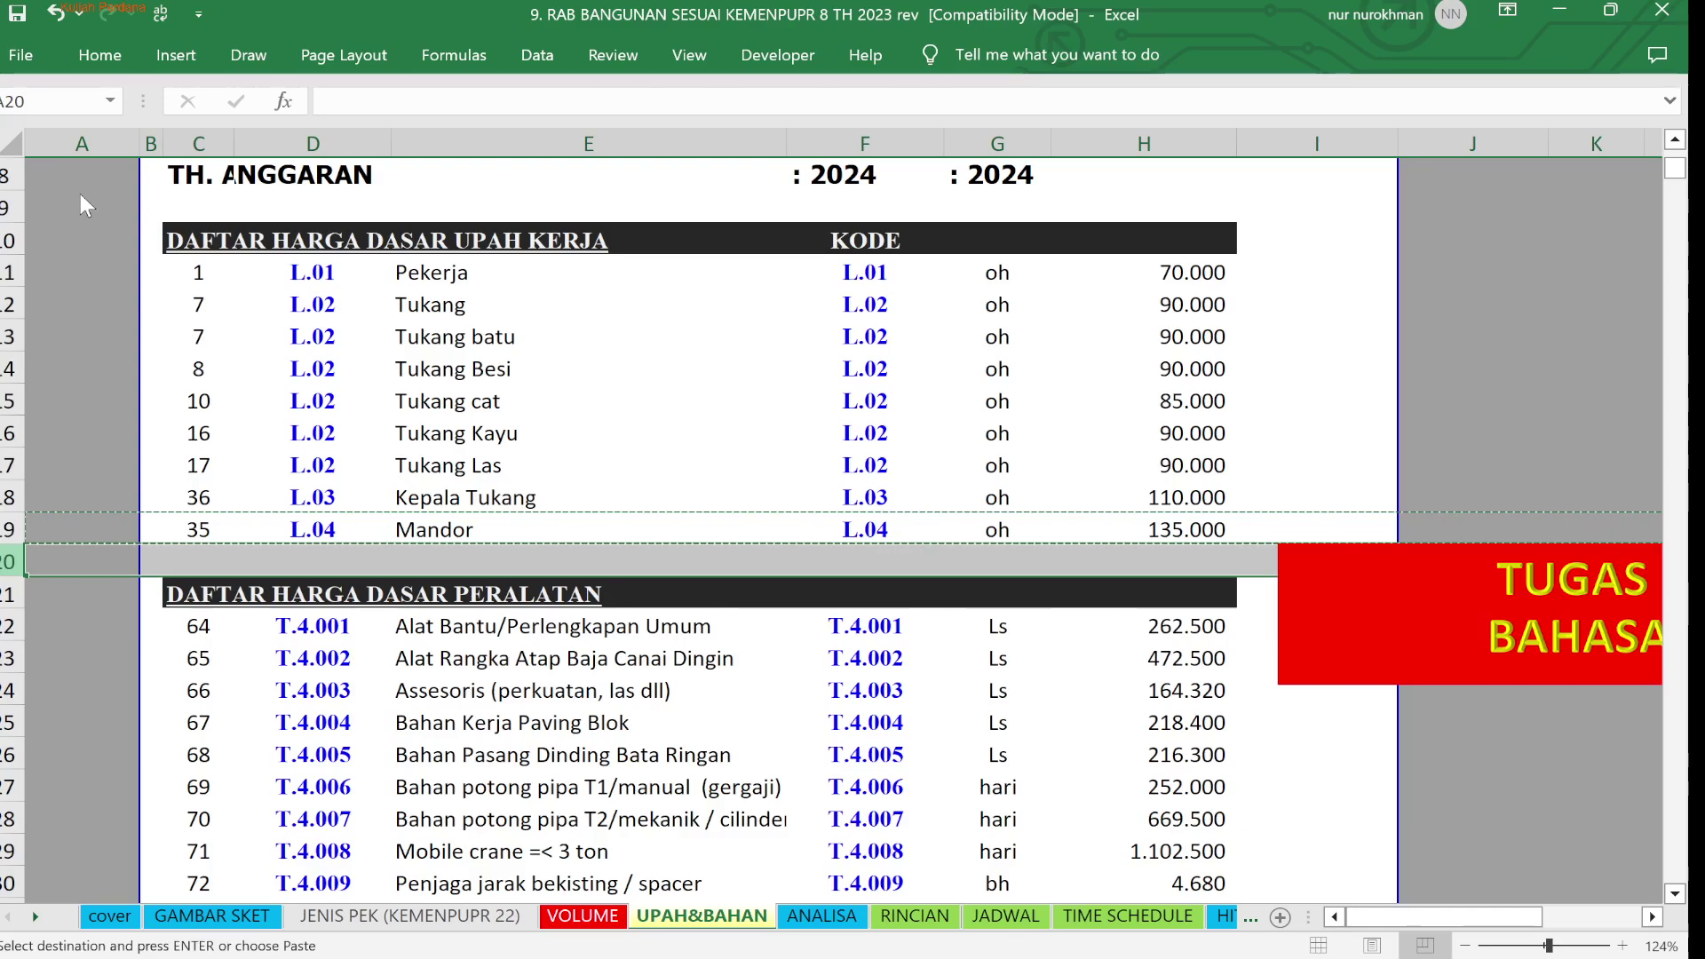
key("ctrl+shift+plus")
key("Escape")
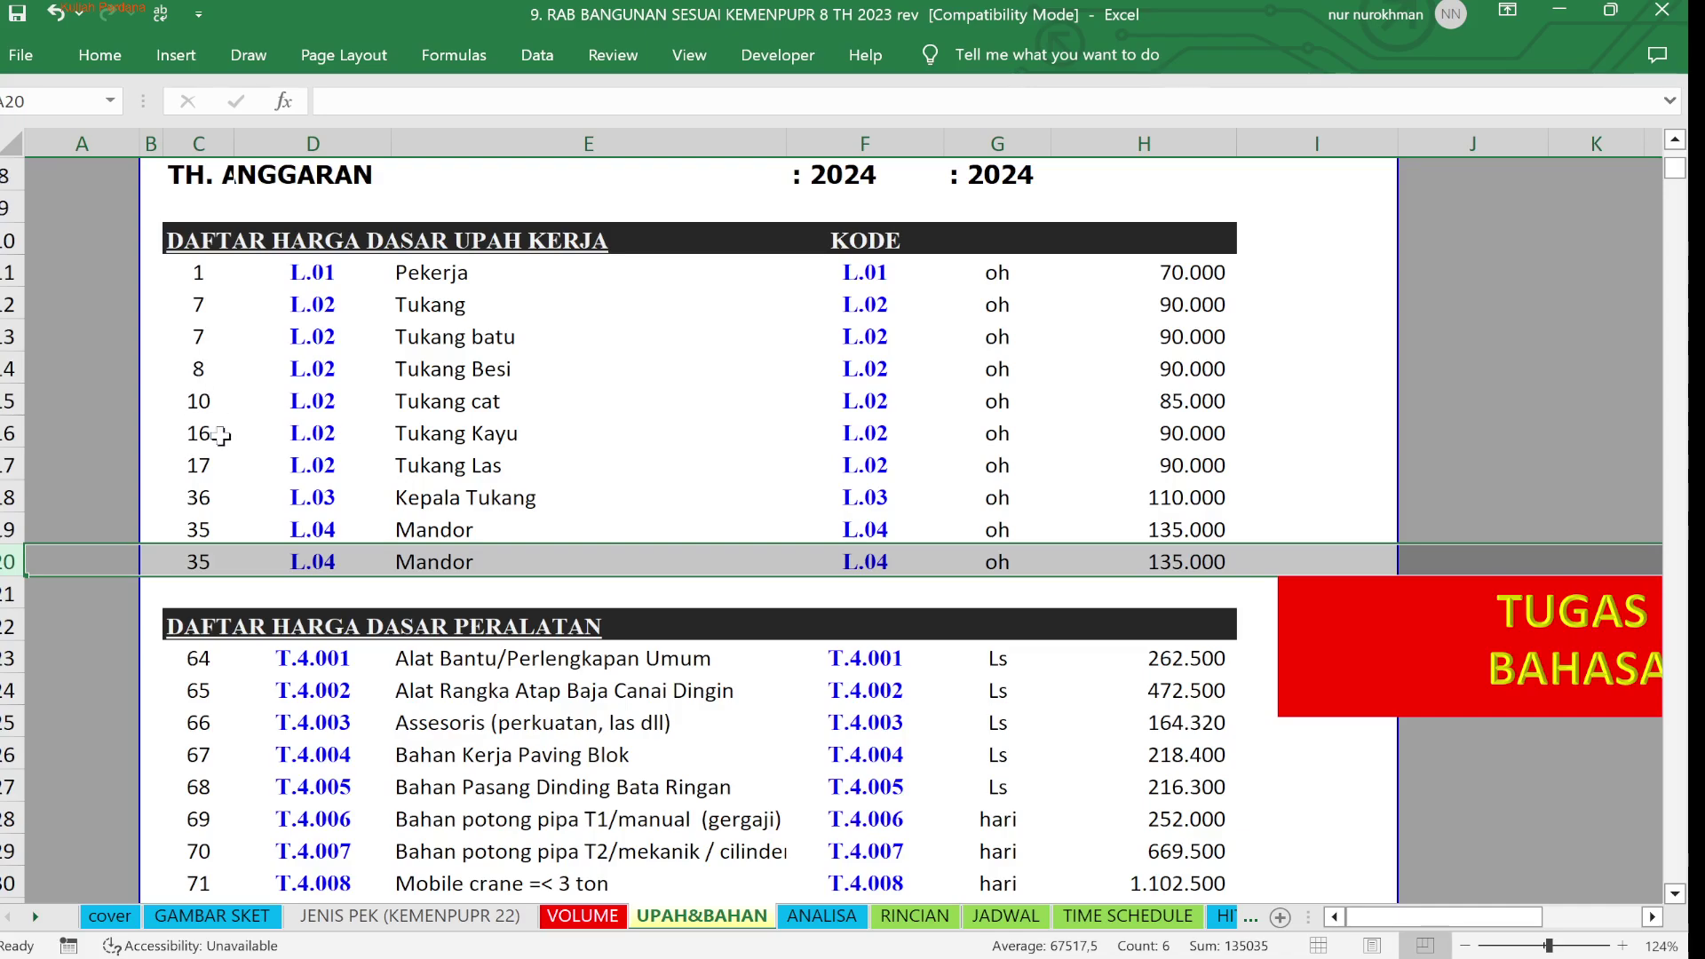
Renumber the wage list items in C11:C20 consecutively from 1 to 10
left_click(195, 303)
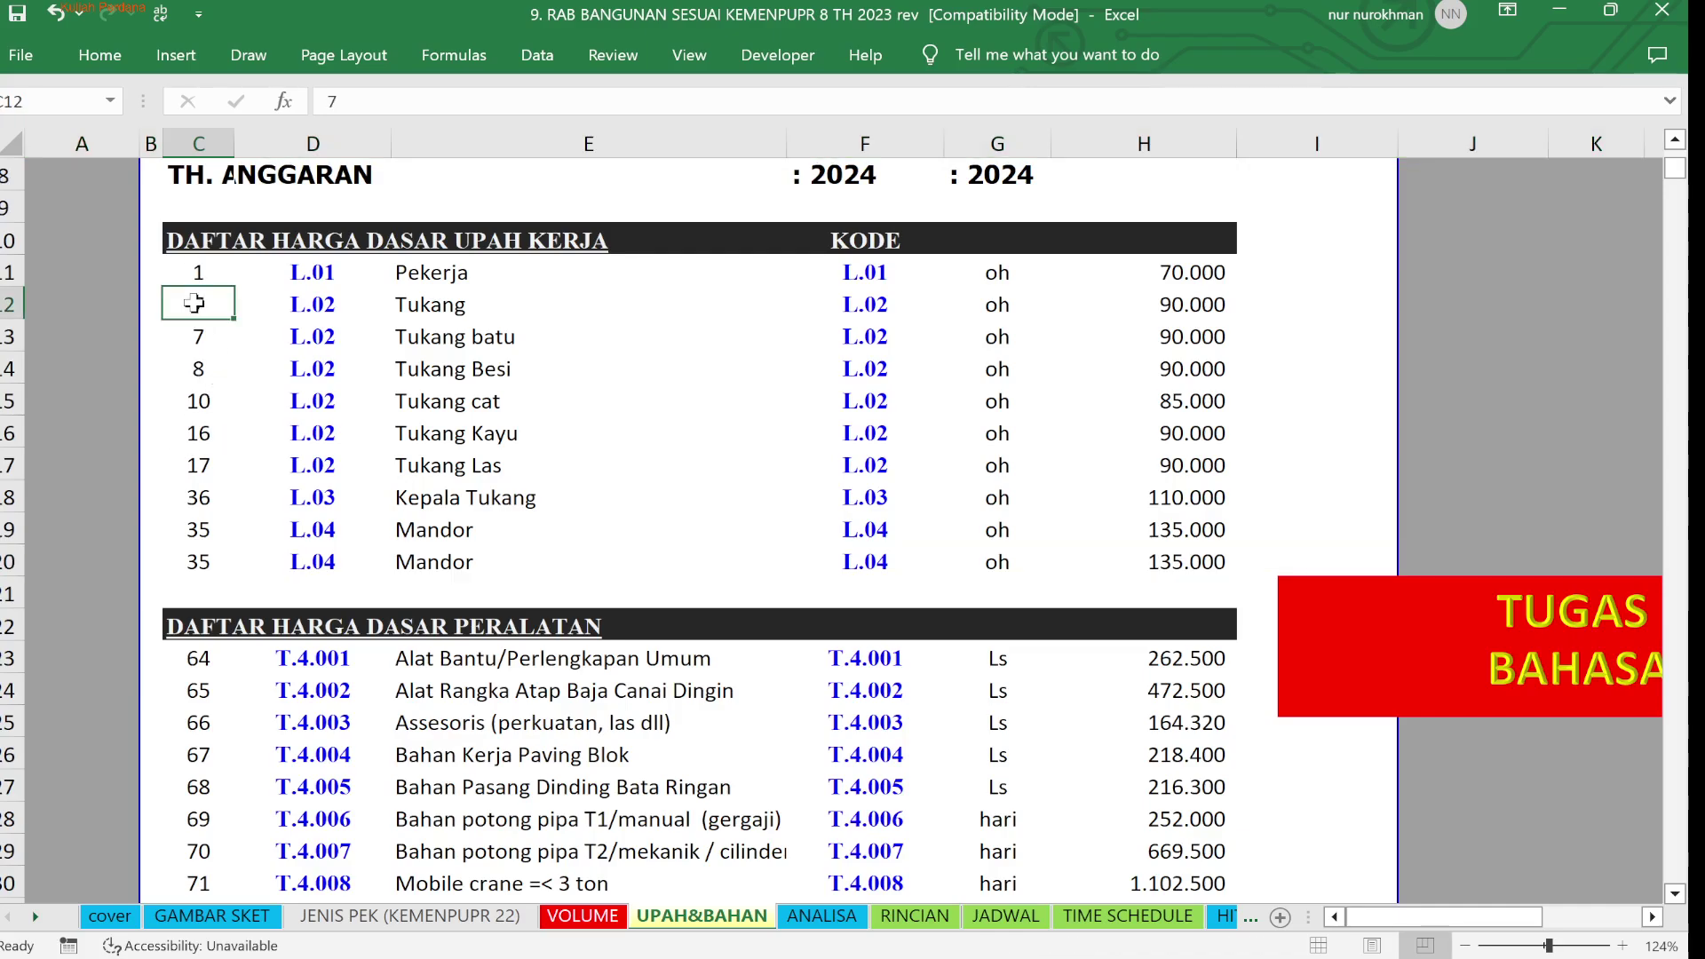
type("5")
key("Return")
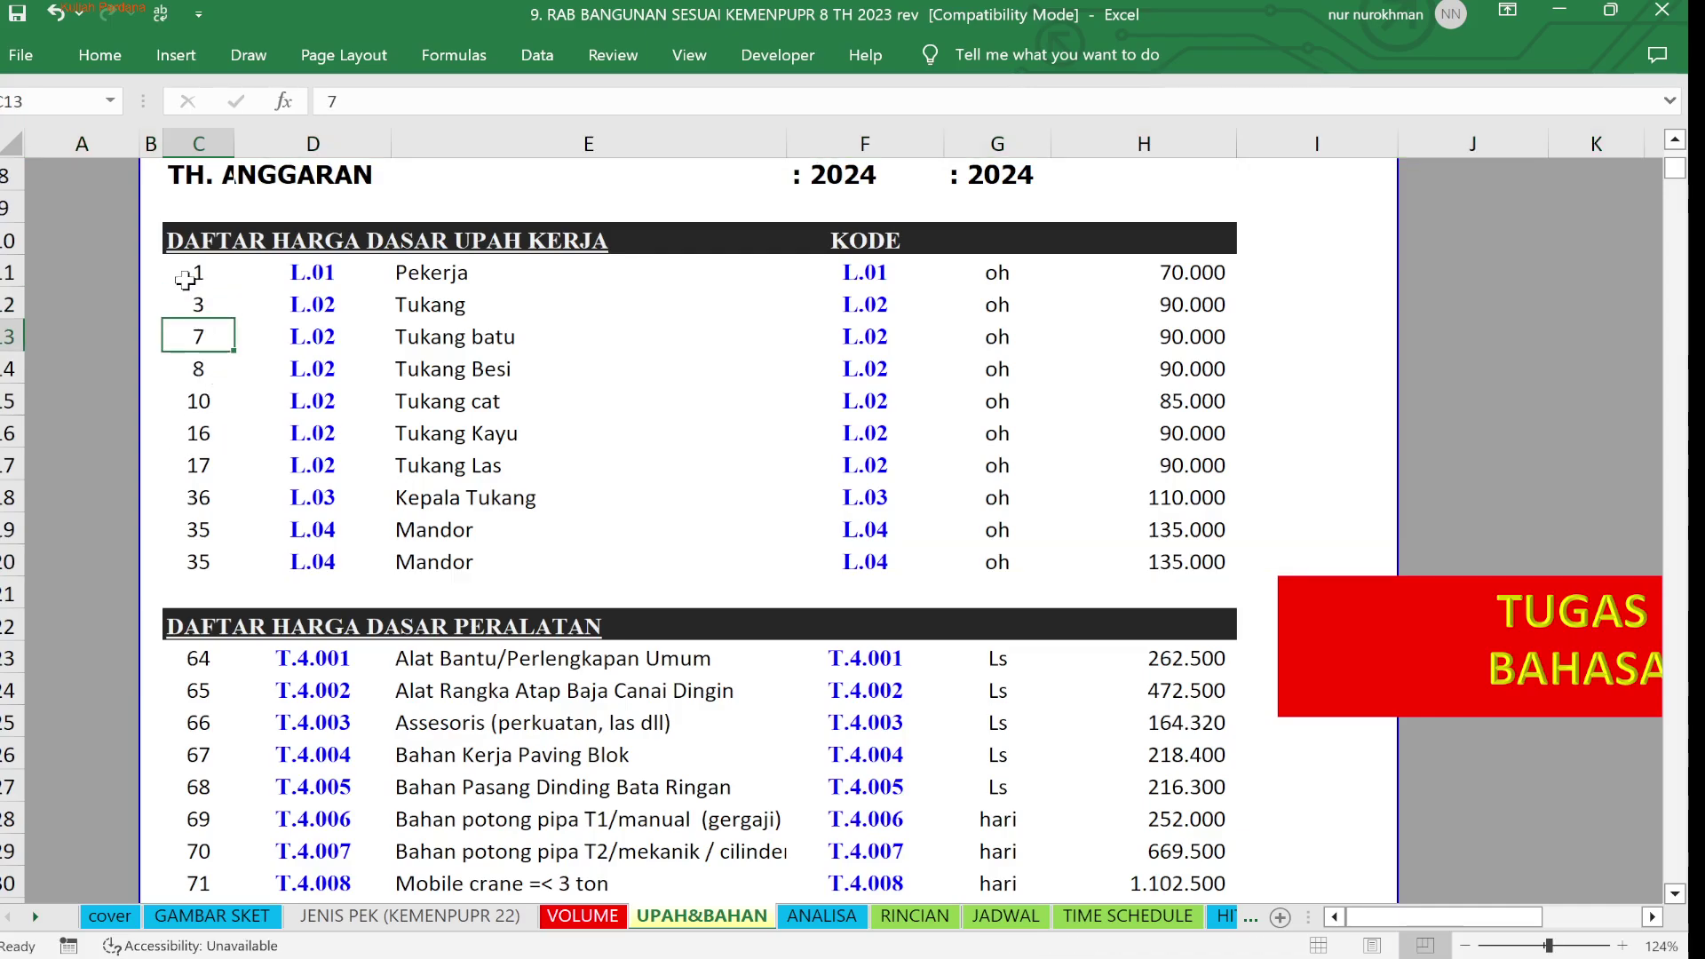
left_click(197, 303)
key("Return")
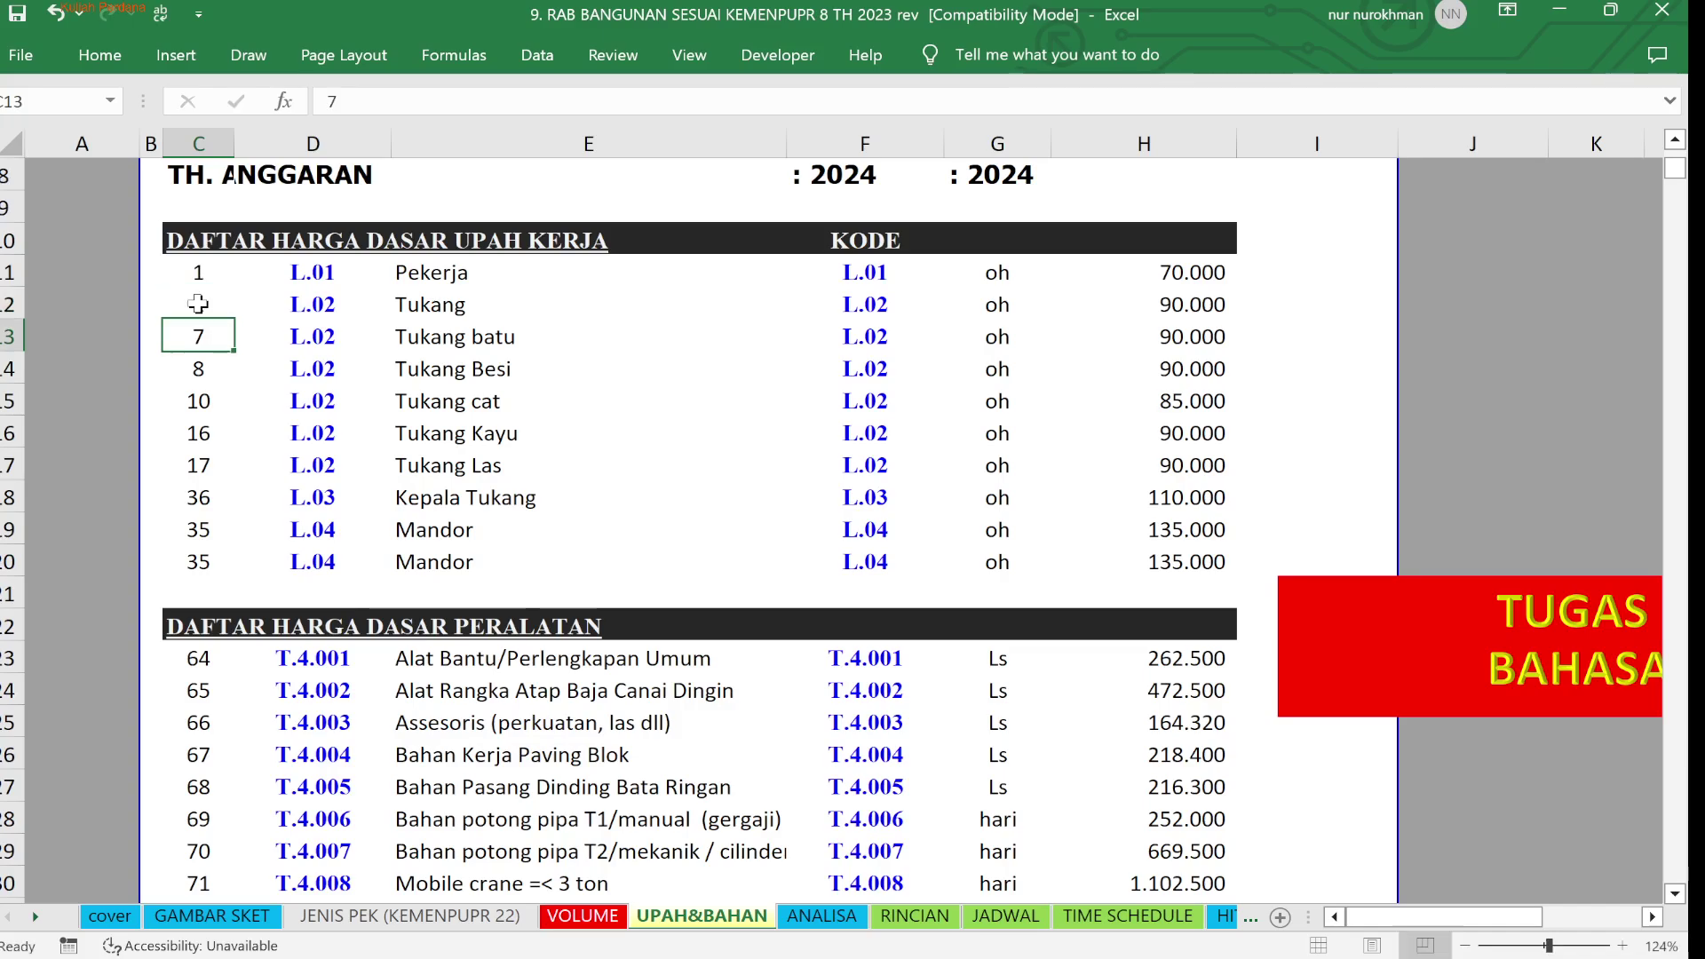
left_click_drag(189, 298, 236, 573)
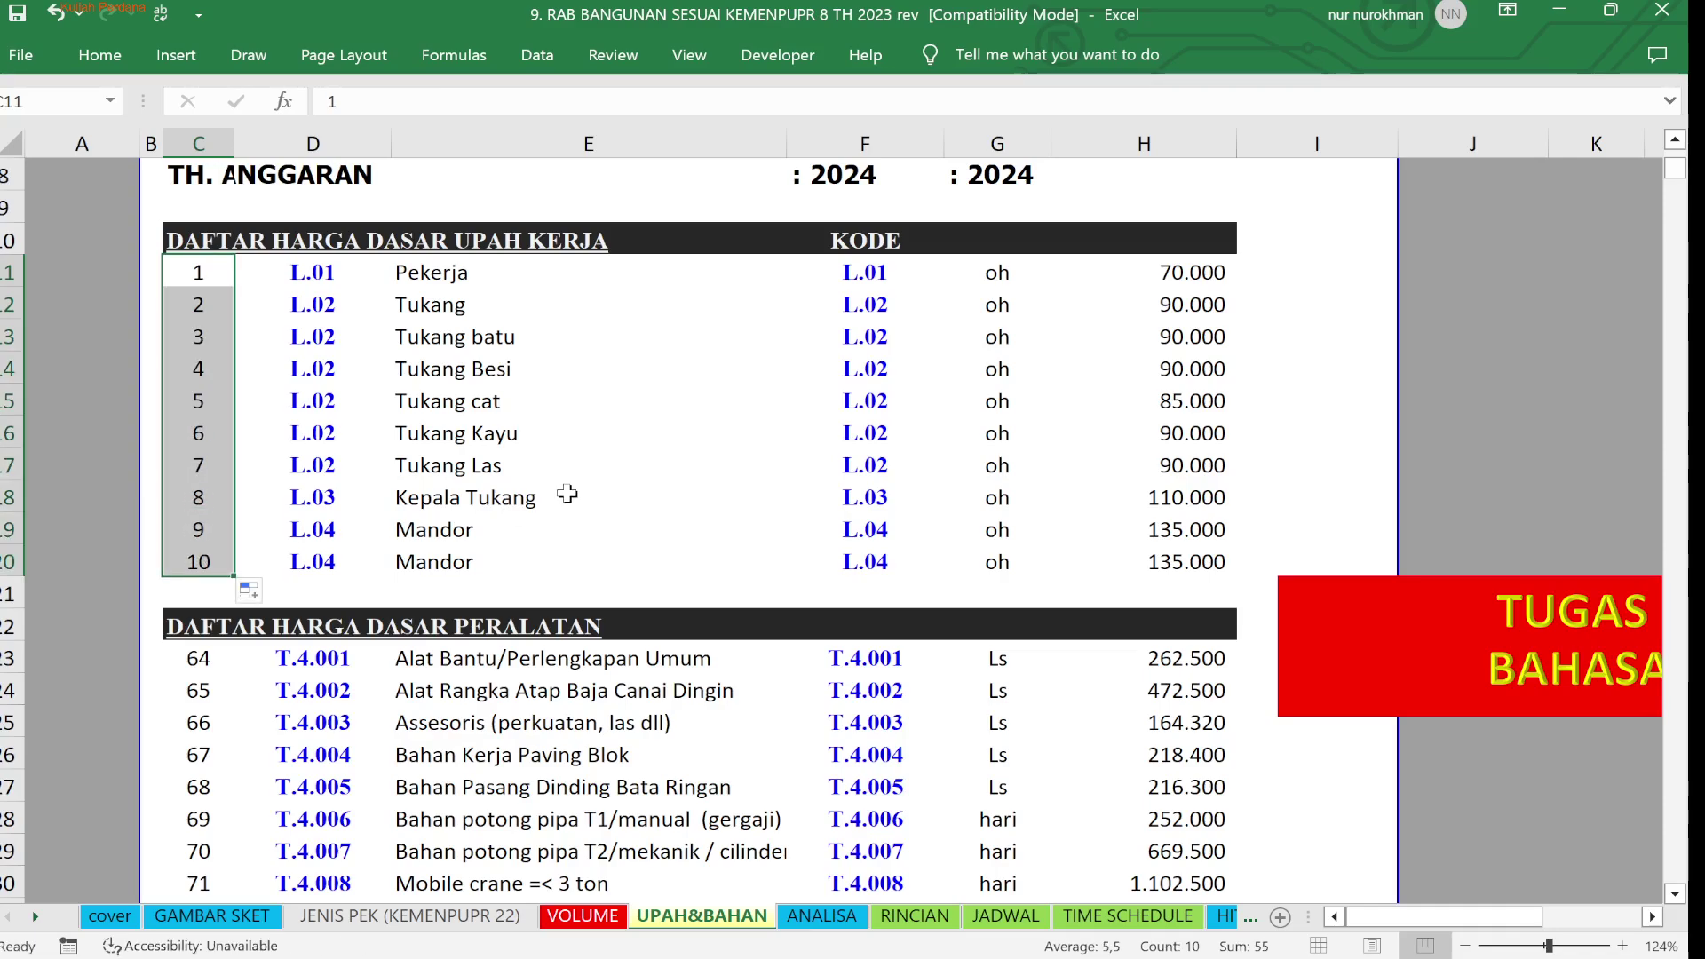
Change the item name in E20 of the wage list to Operator
left_click(459, 558)
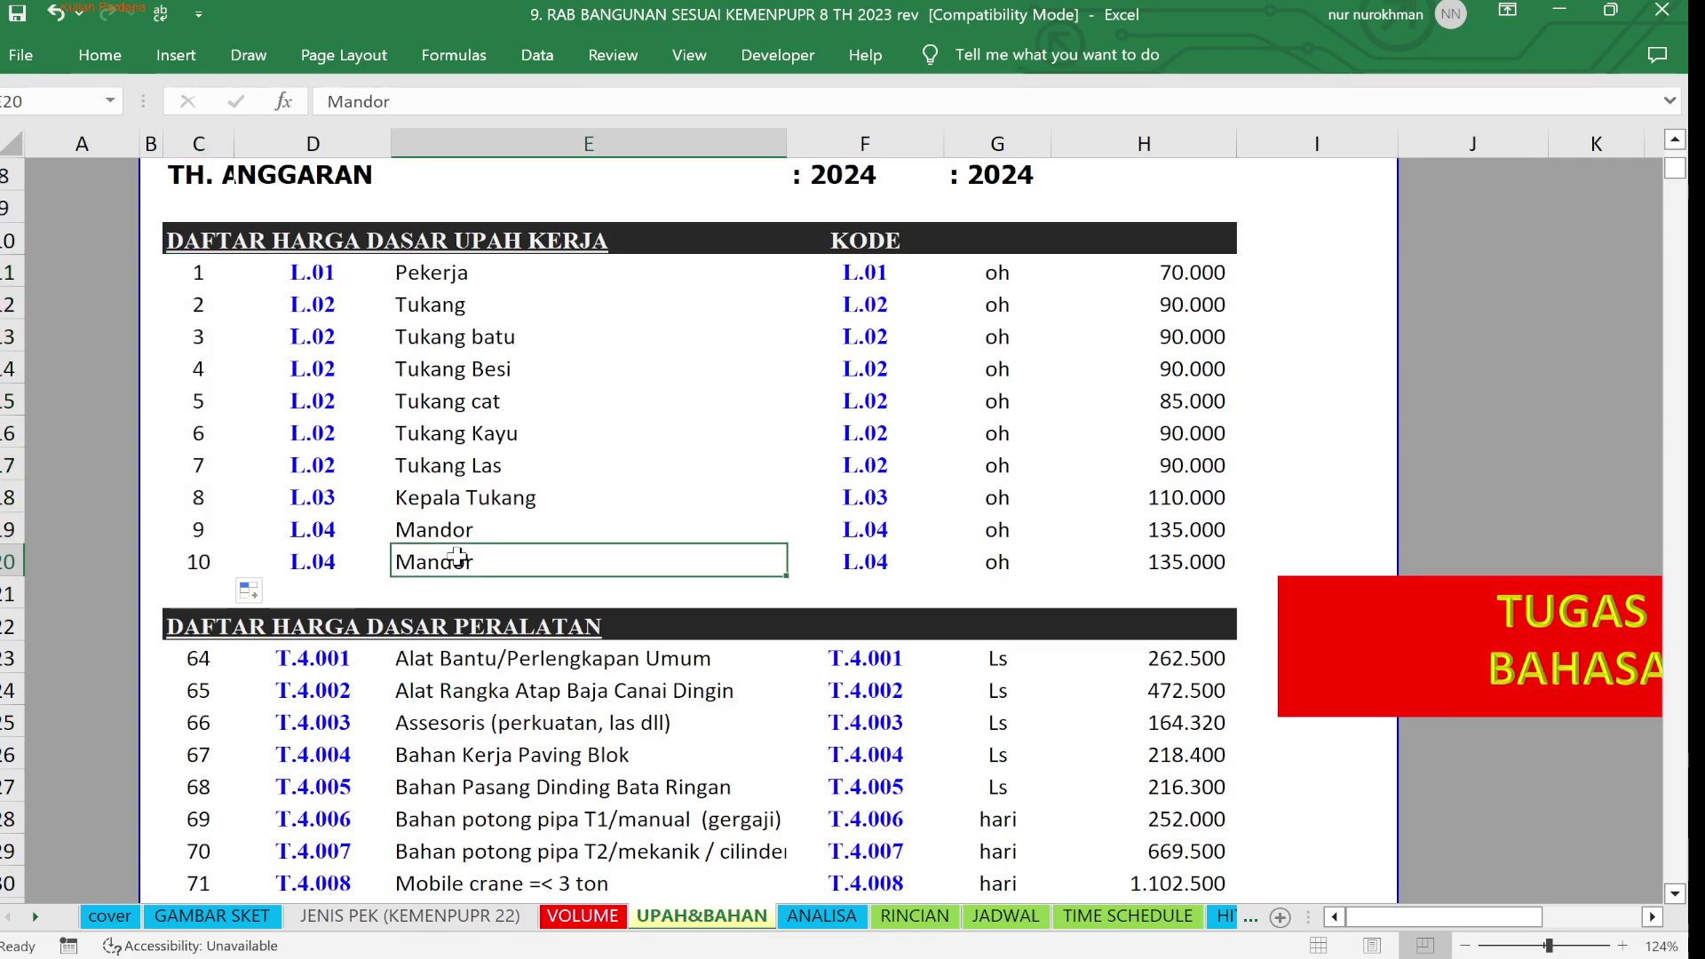
type("Operato")
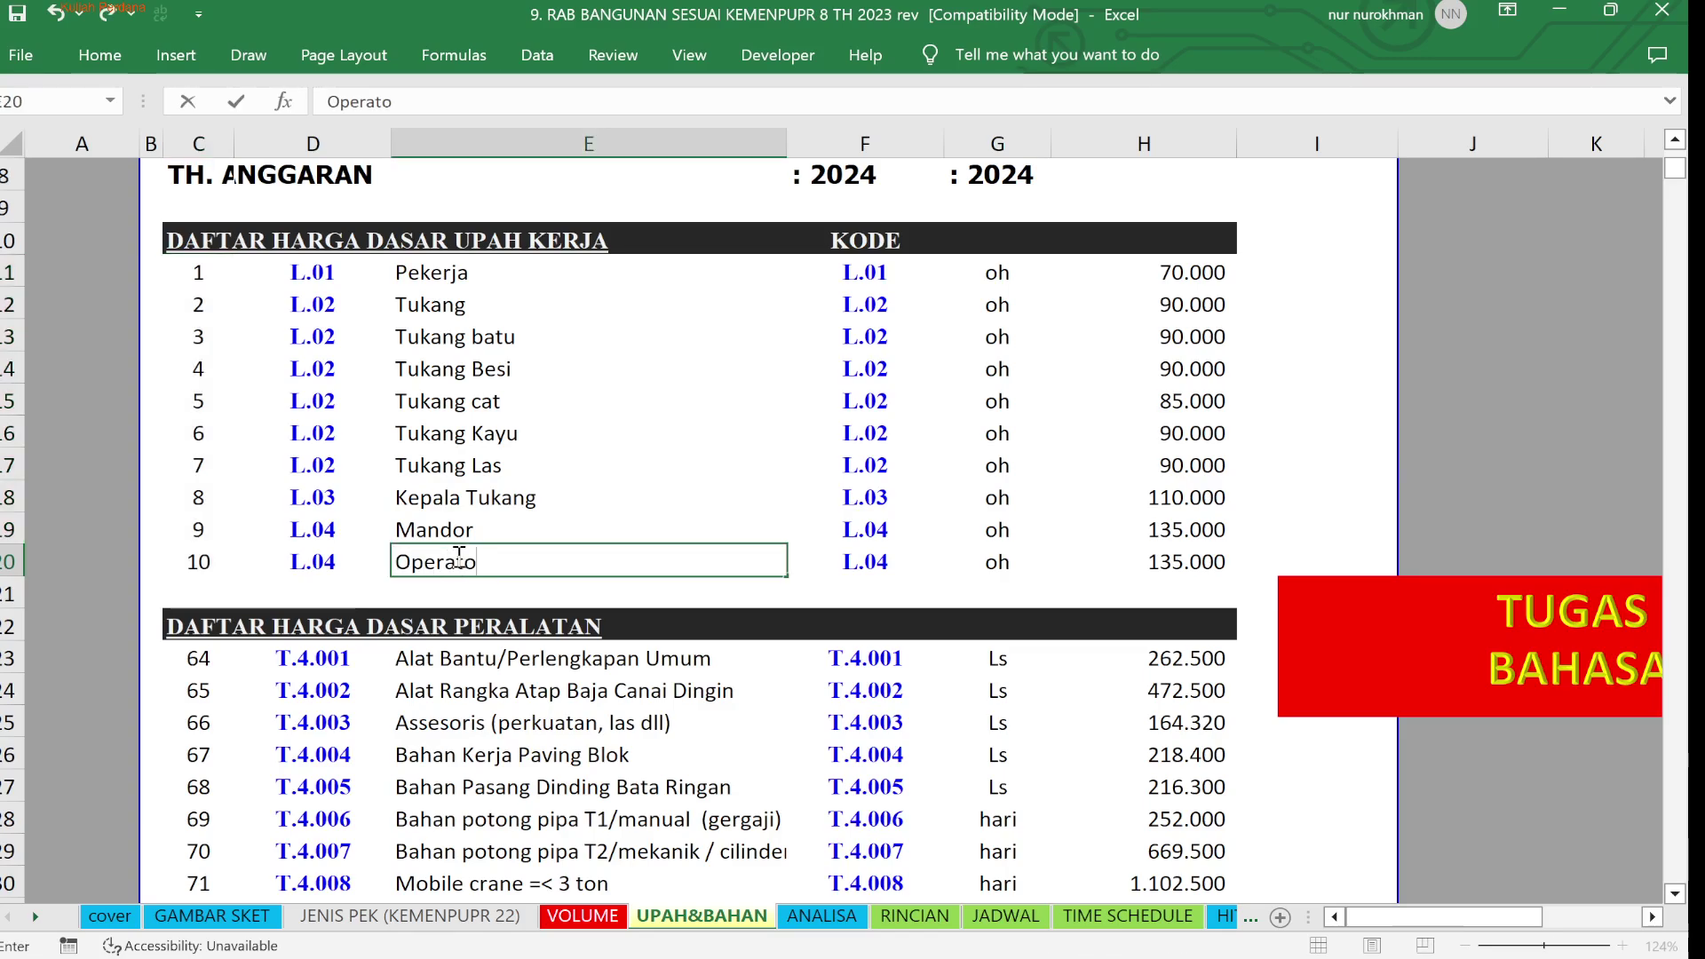
type("r")
key("Return")
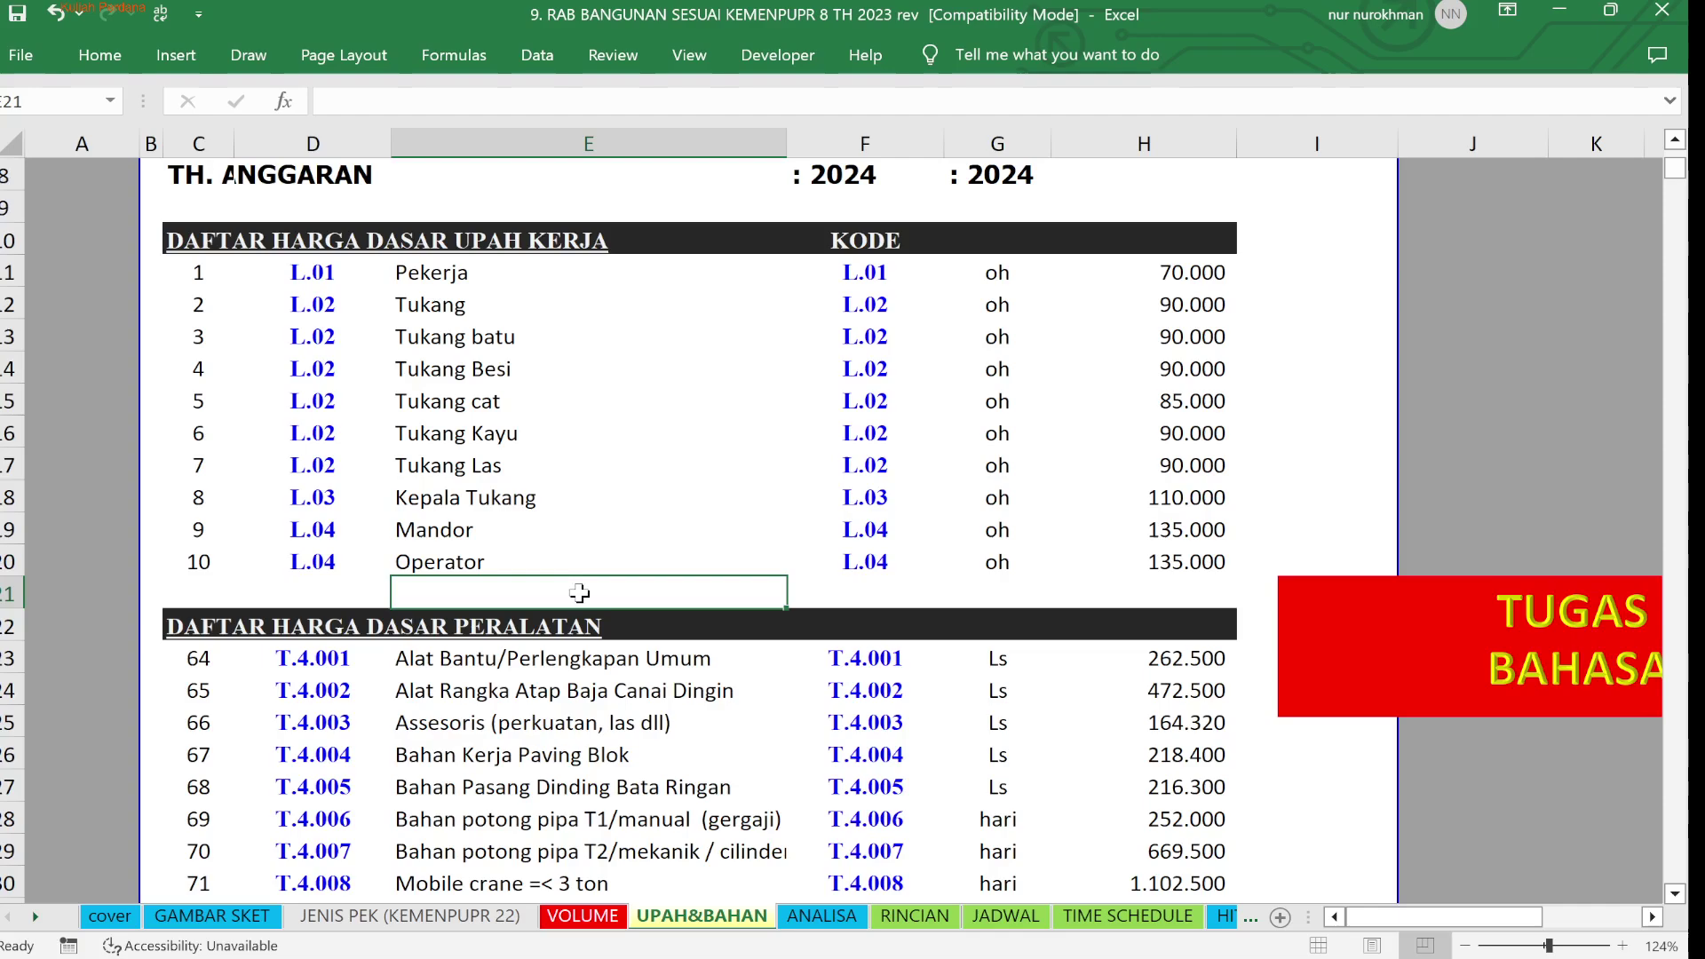
Set the Operator item's code in D20 to L.05
left_click(304, 567)
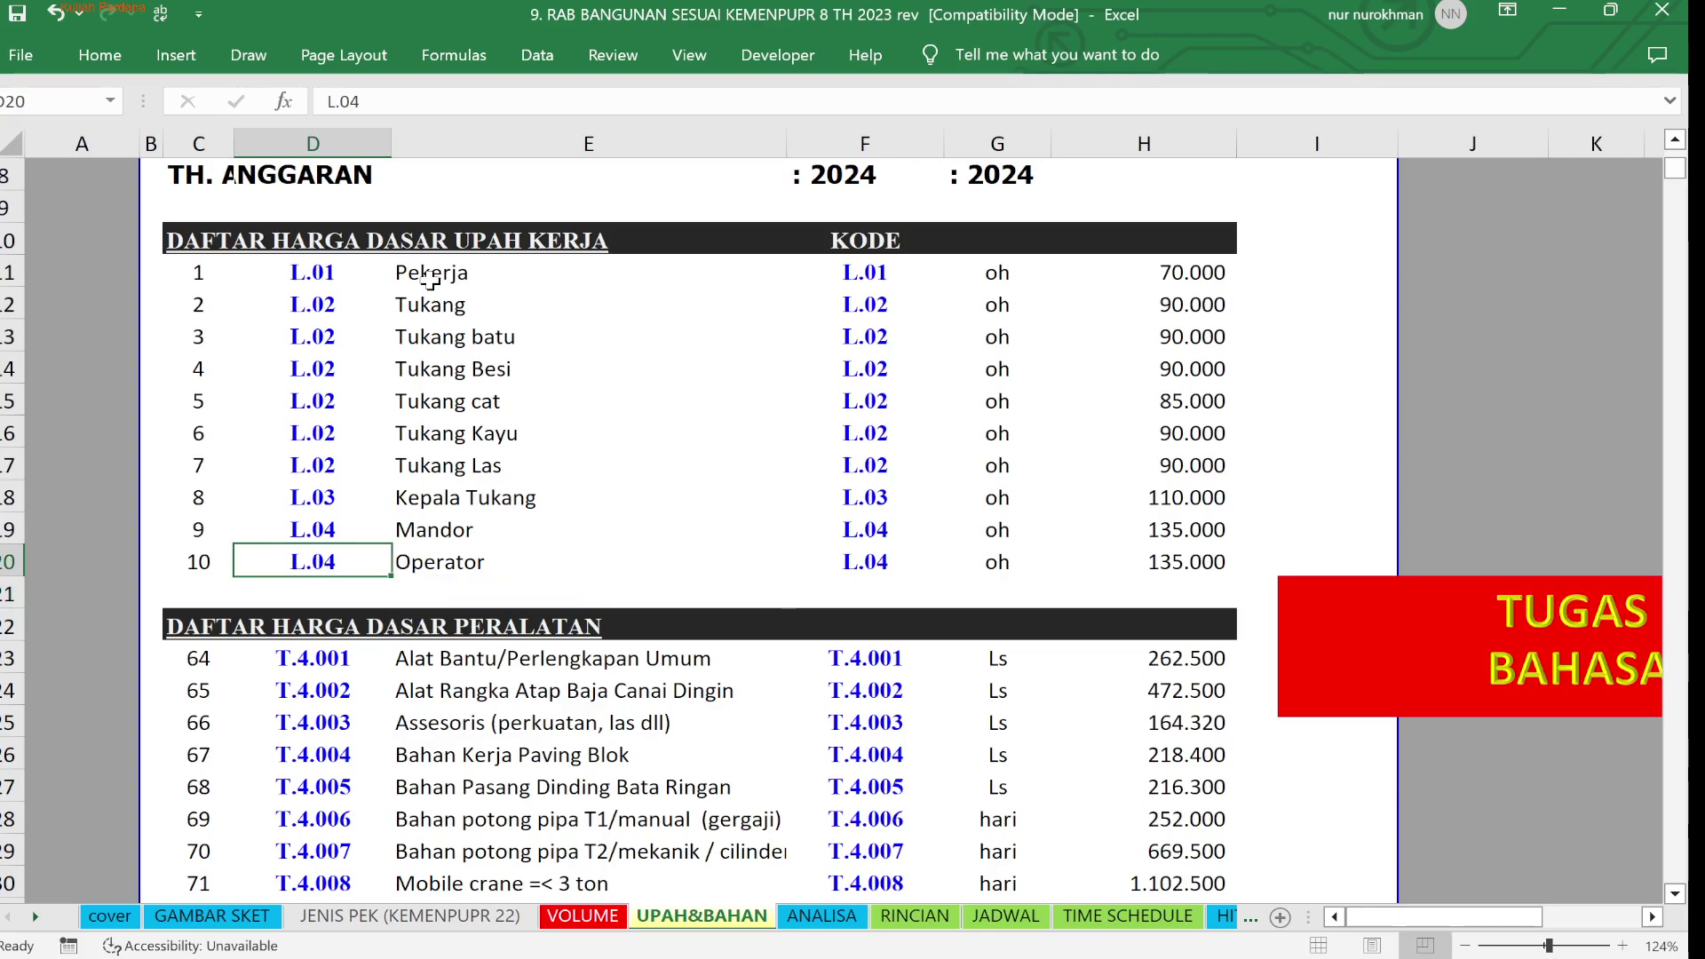
left_click(448, 108)
key("BackSpace")
type("5")
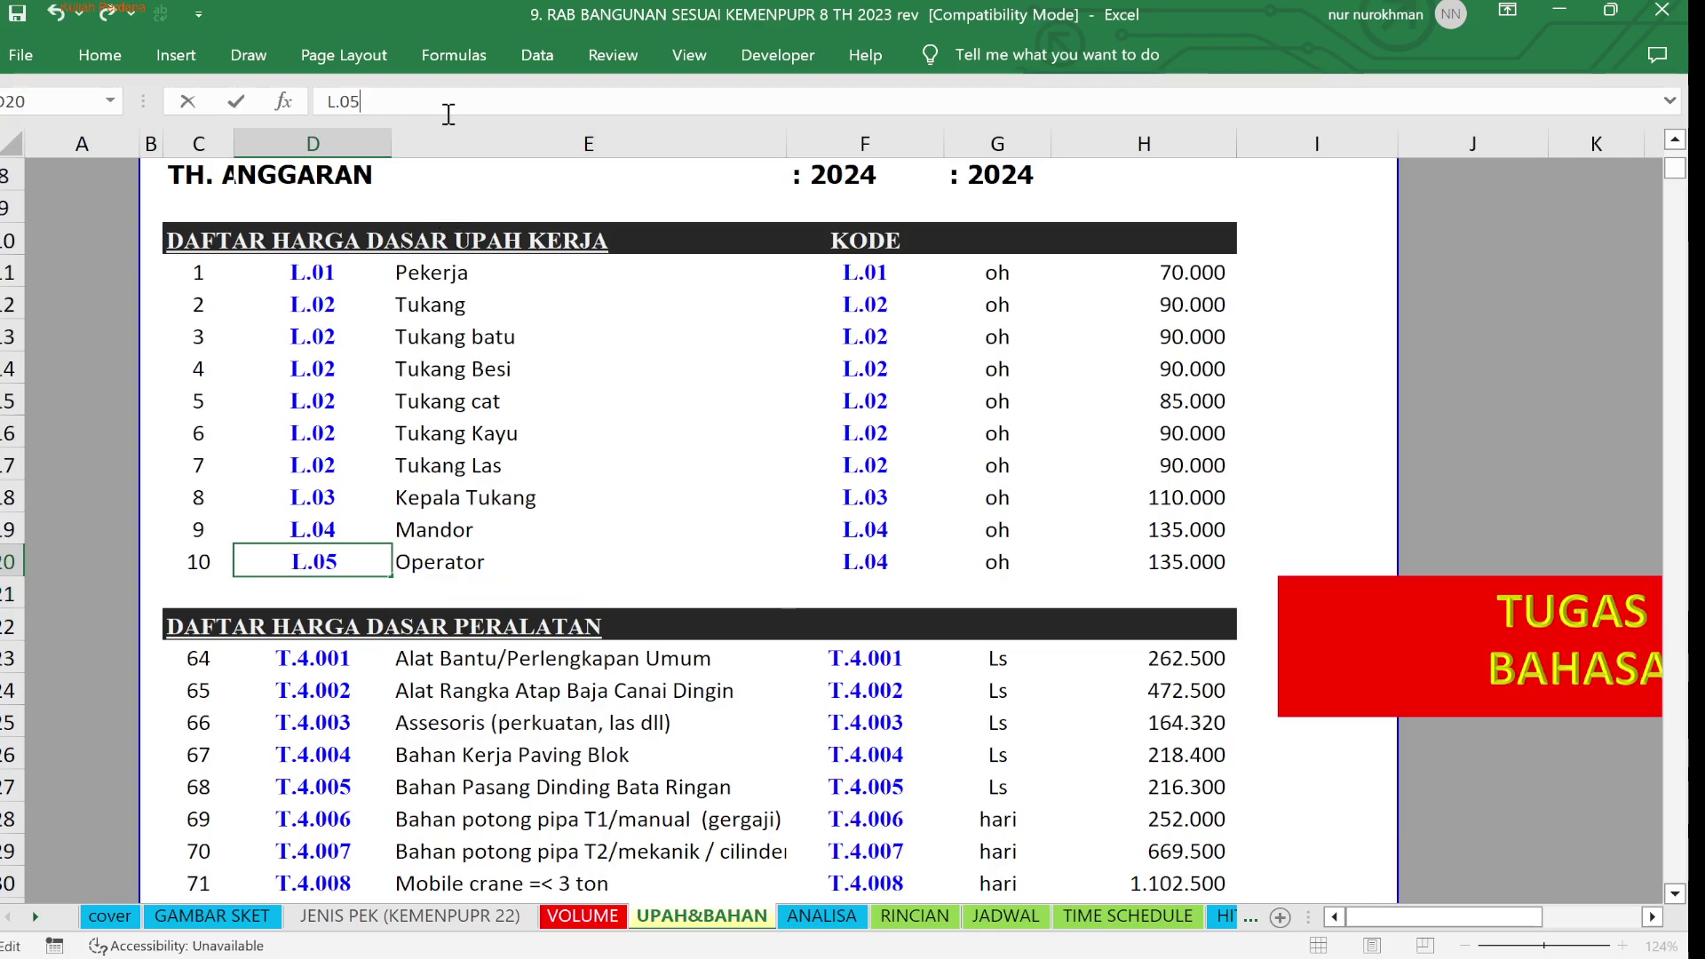
key("Return")
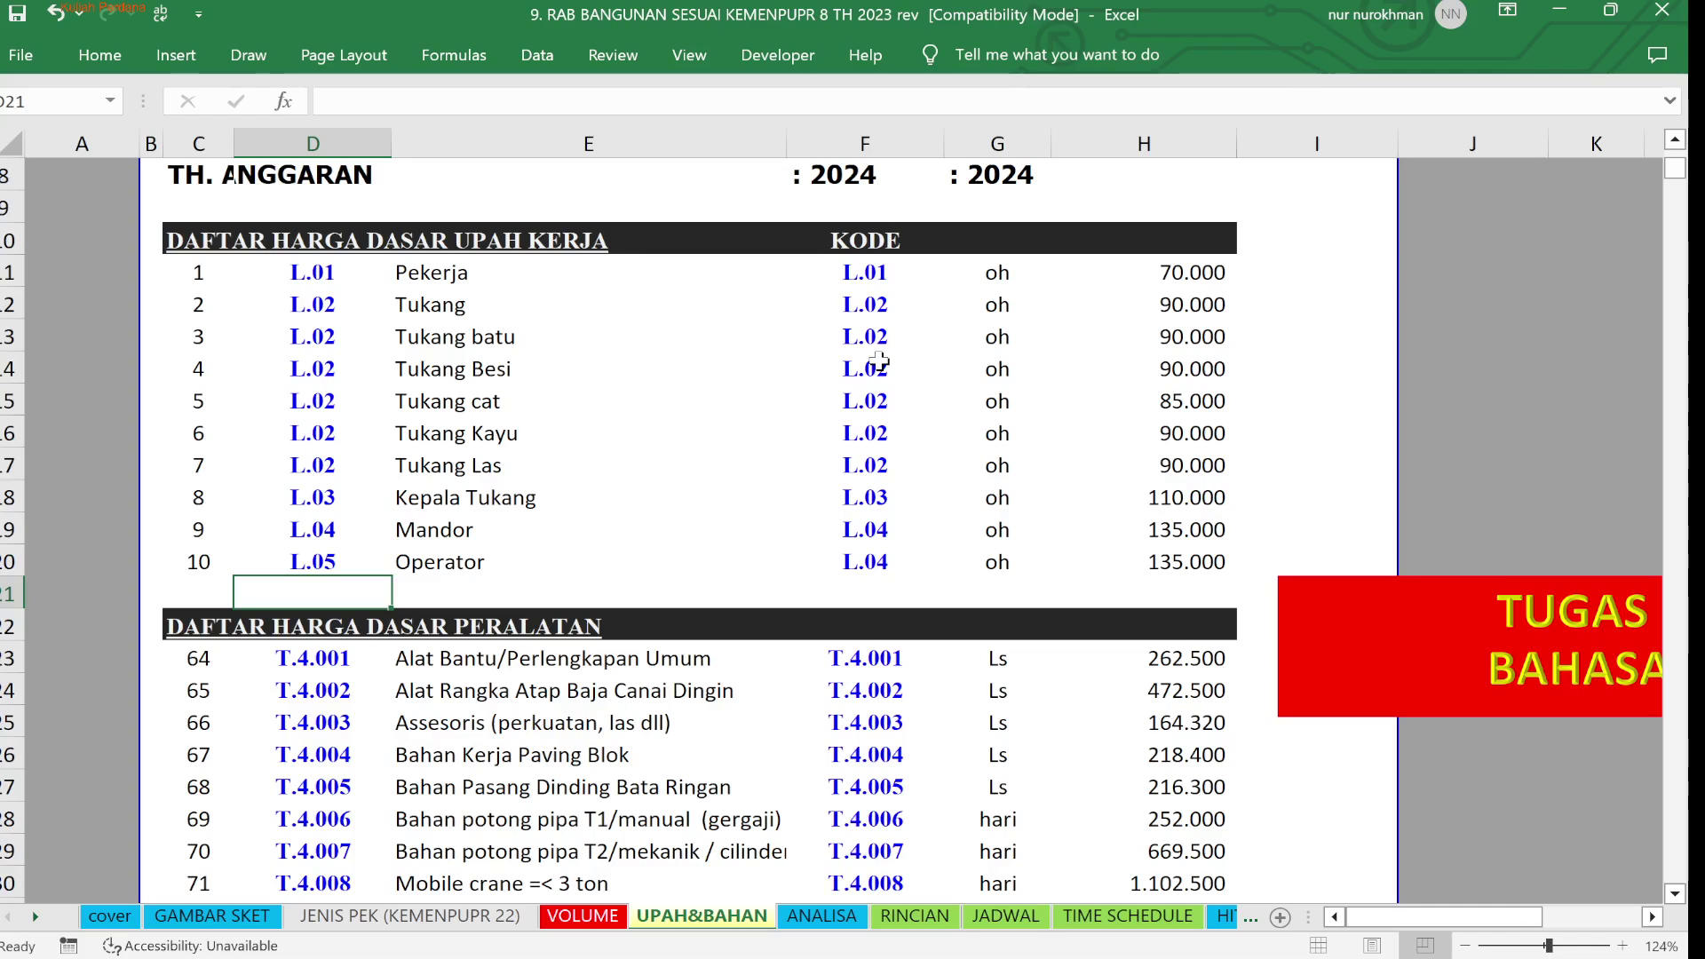
Link the Operator row's KODE cell F20 to its code in D20 with the formula =D20
left_click(305, 145)
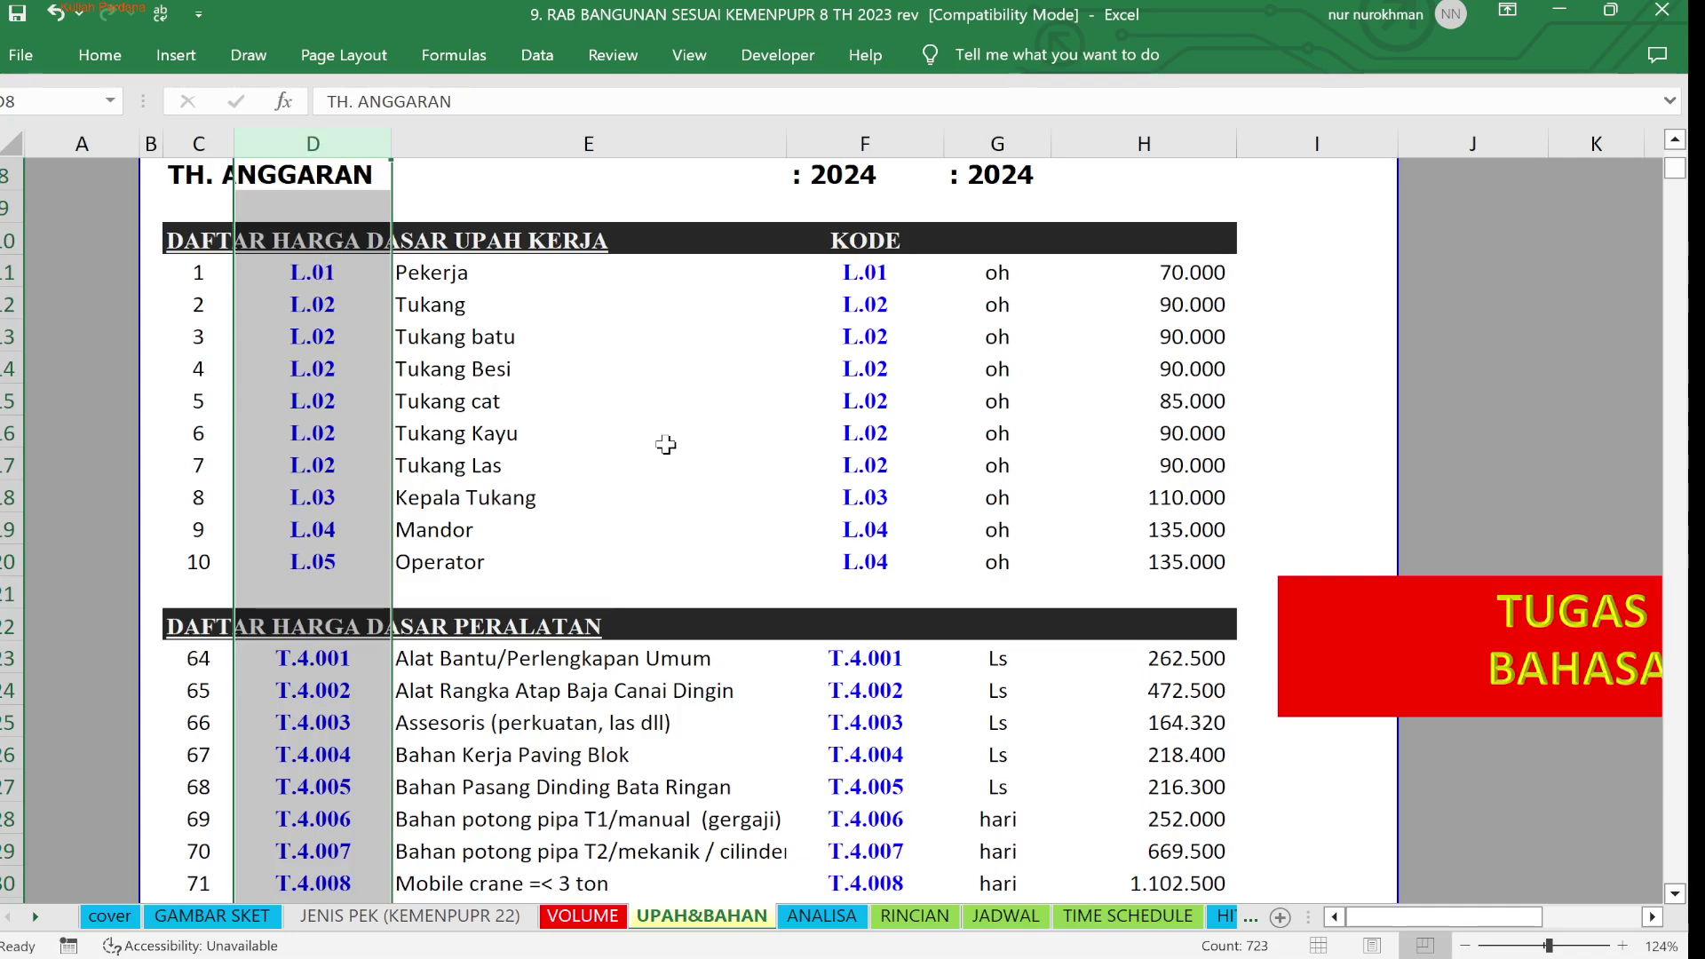
left_click(756, 489)
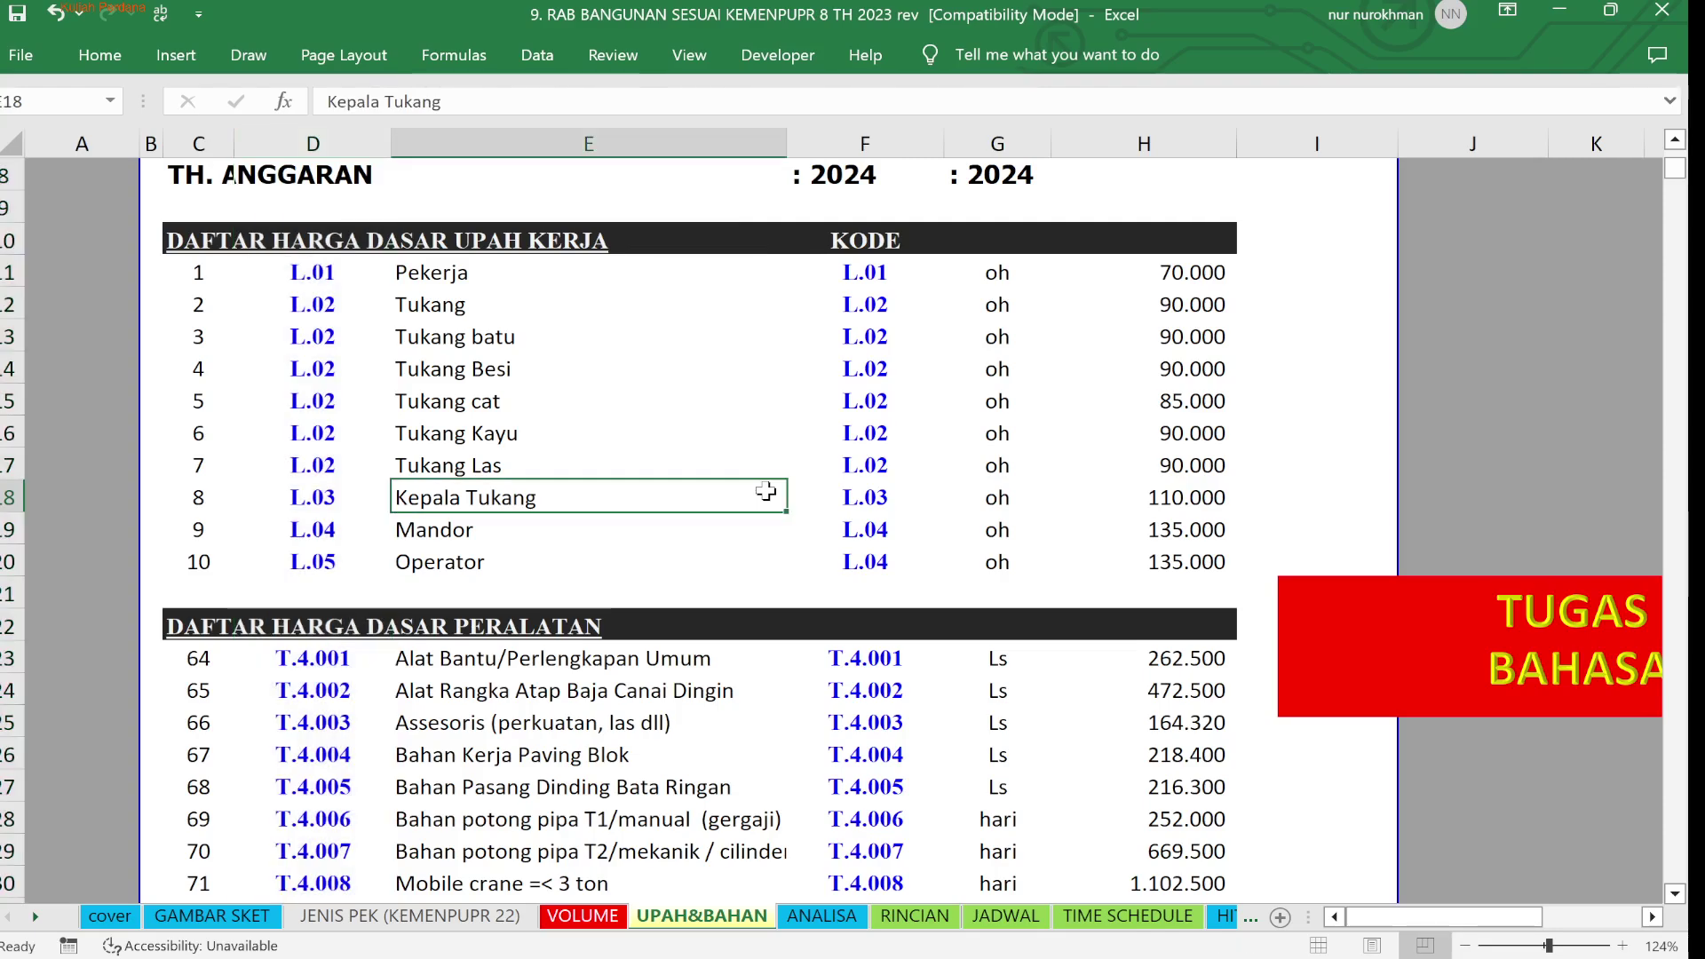
left_click(879, 562)
type("=")
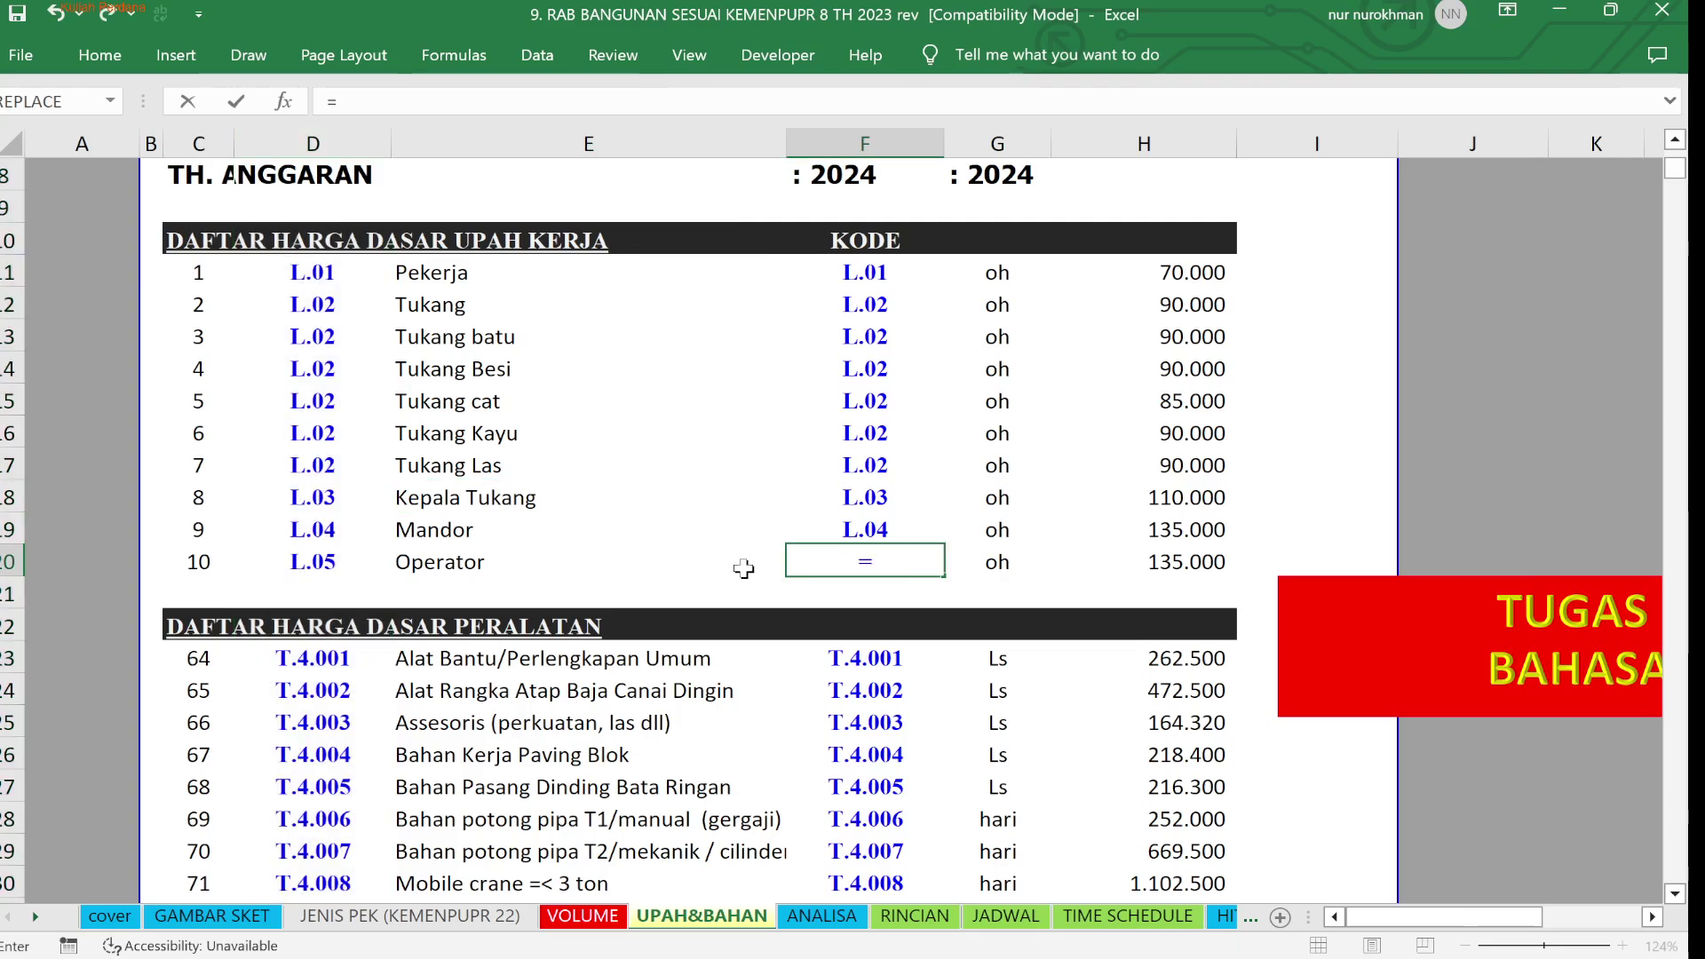
left_click(304, 551)
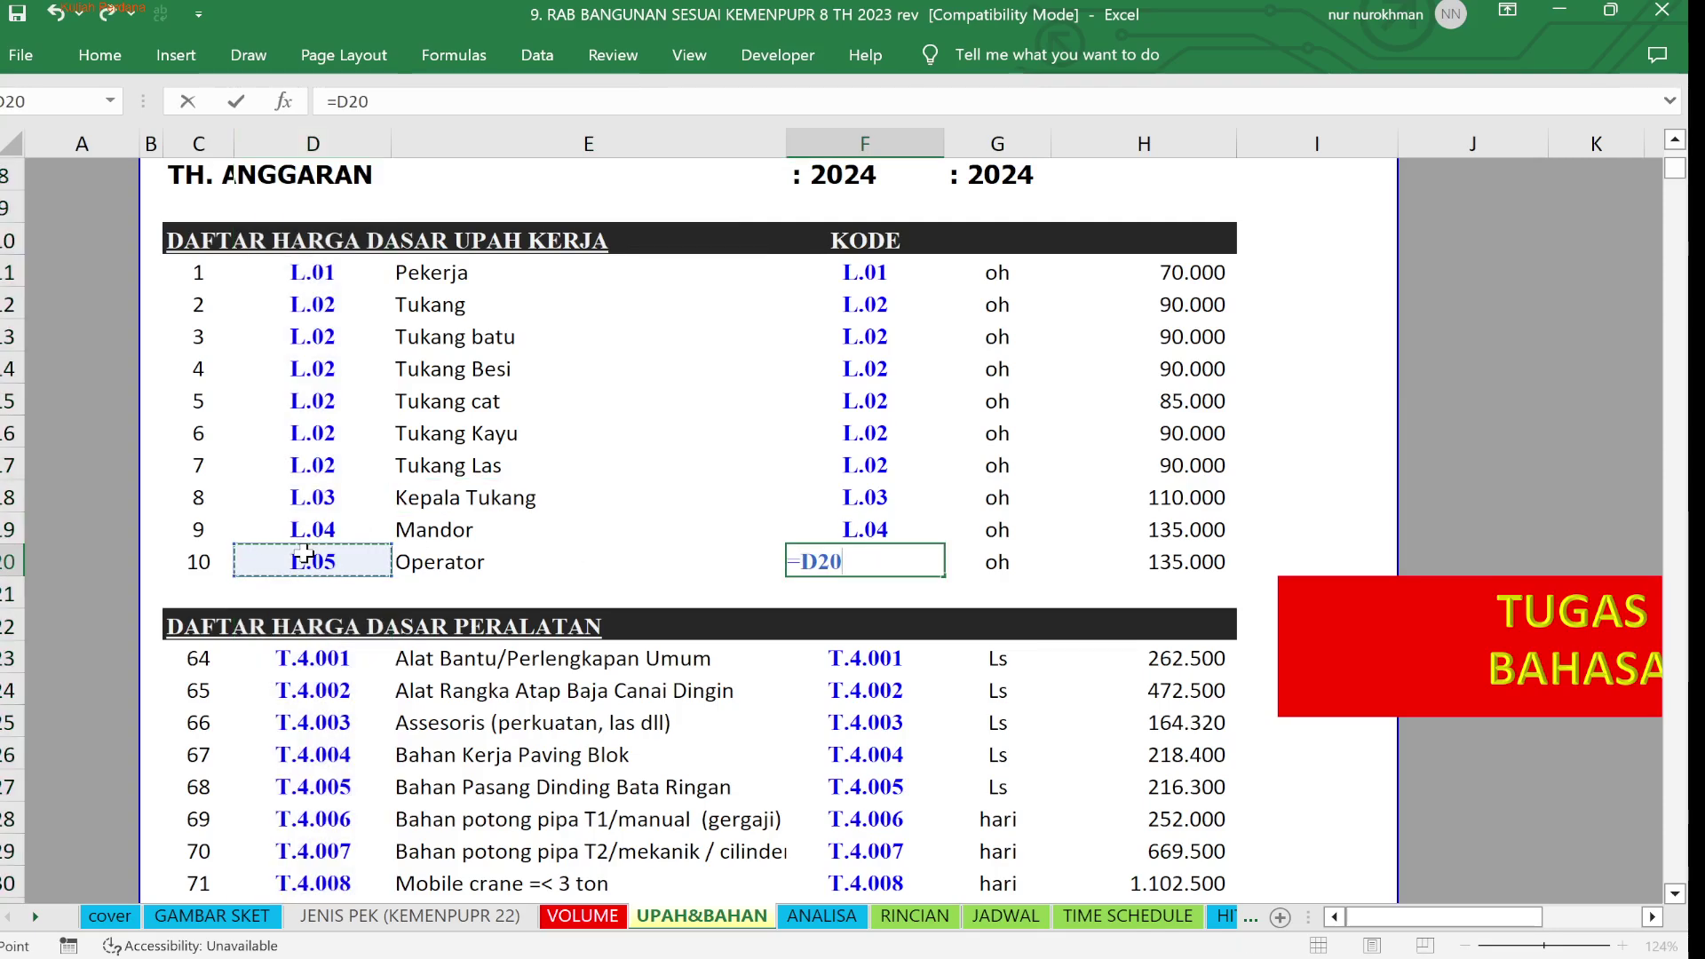
key("Return")
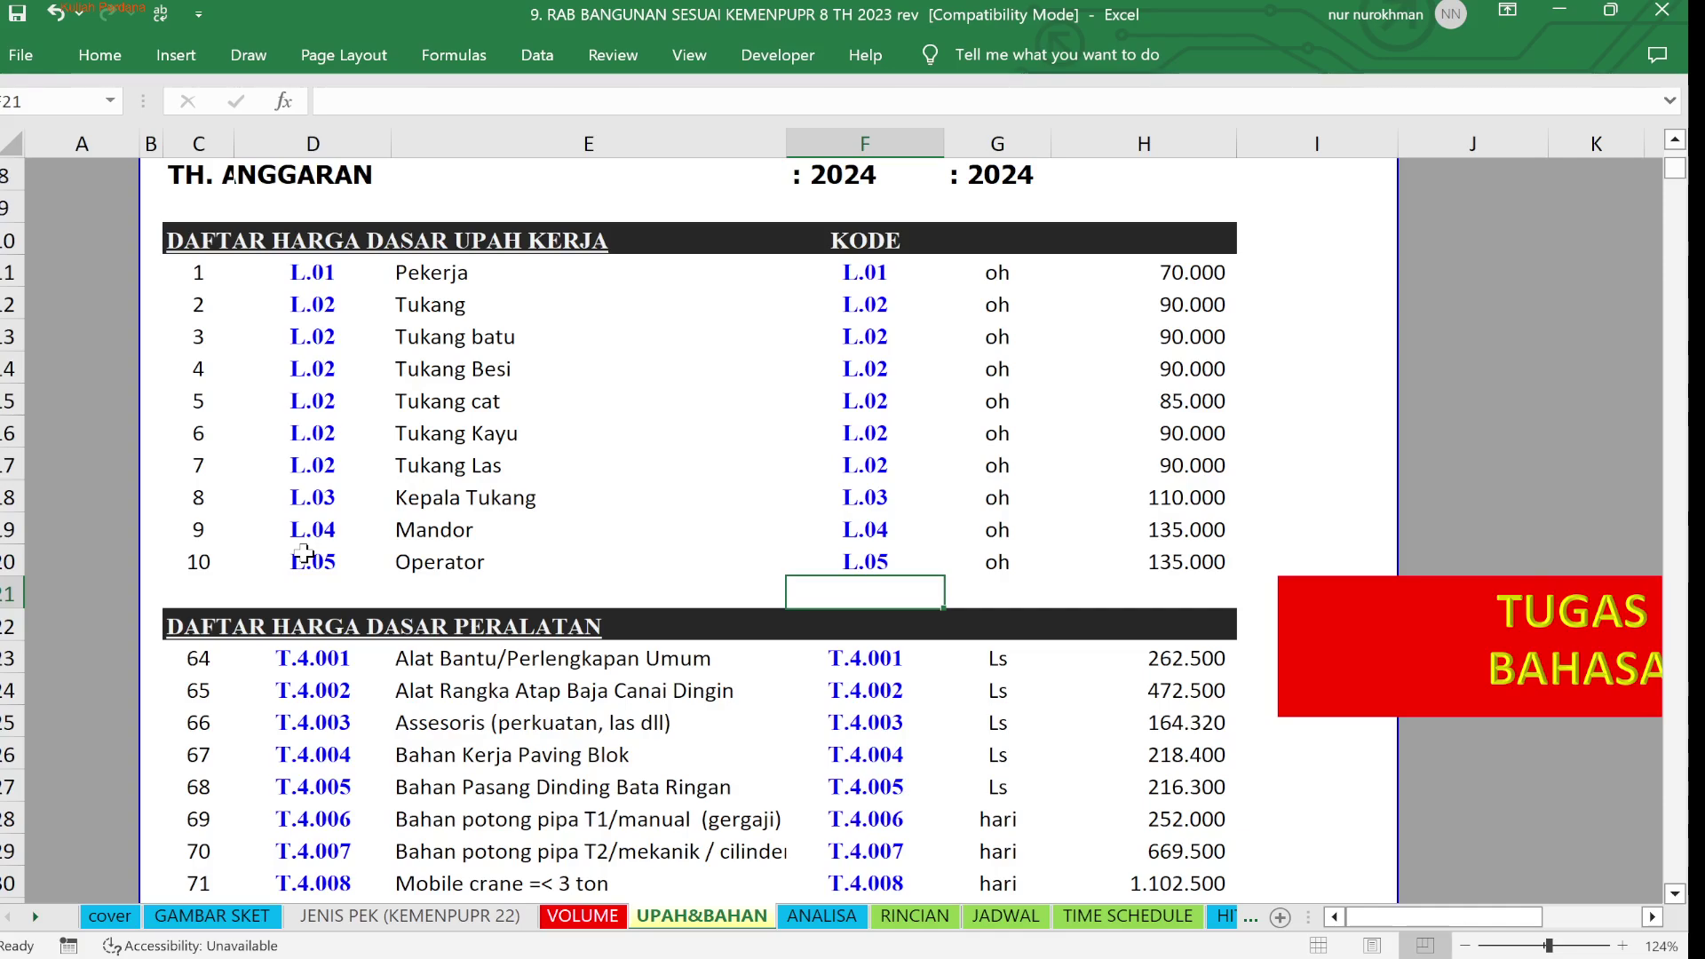
Set the Operator's daily wage in H20 to 150000
left_click(1171, 560)
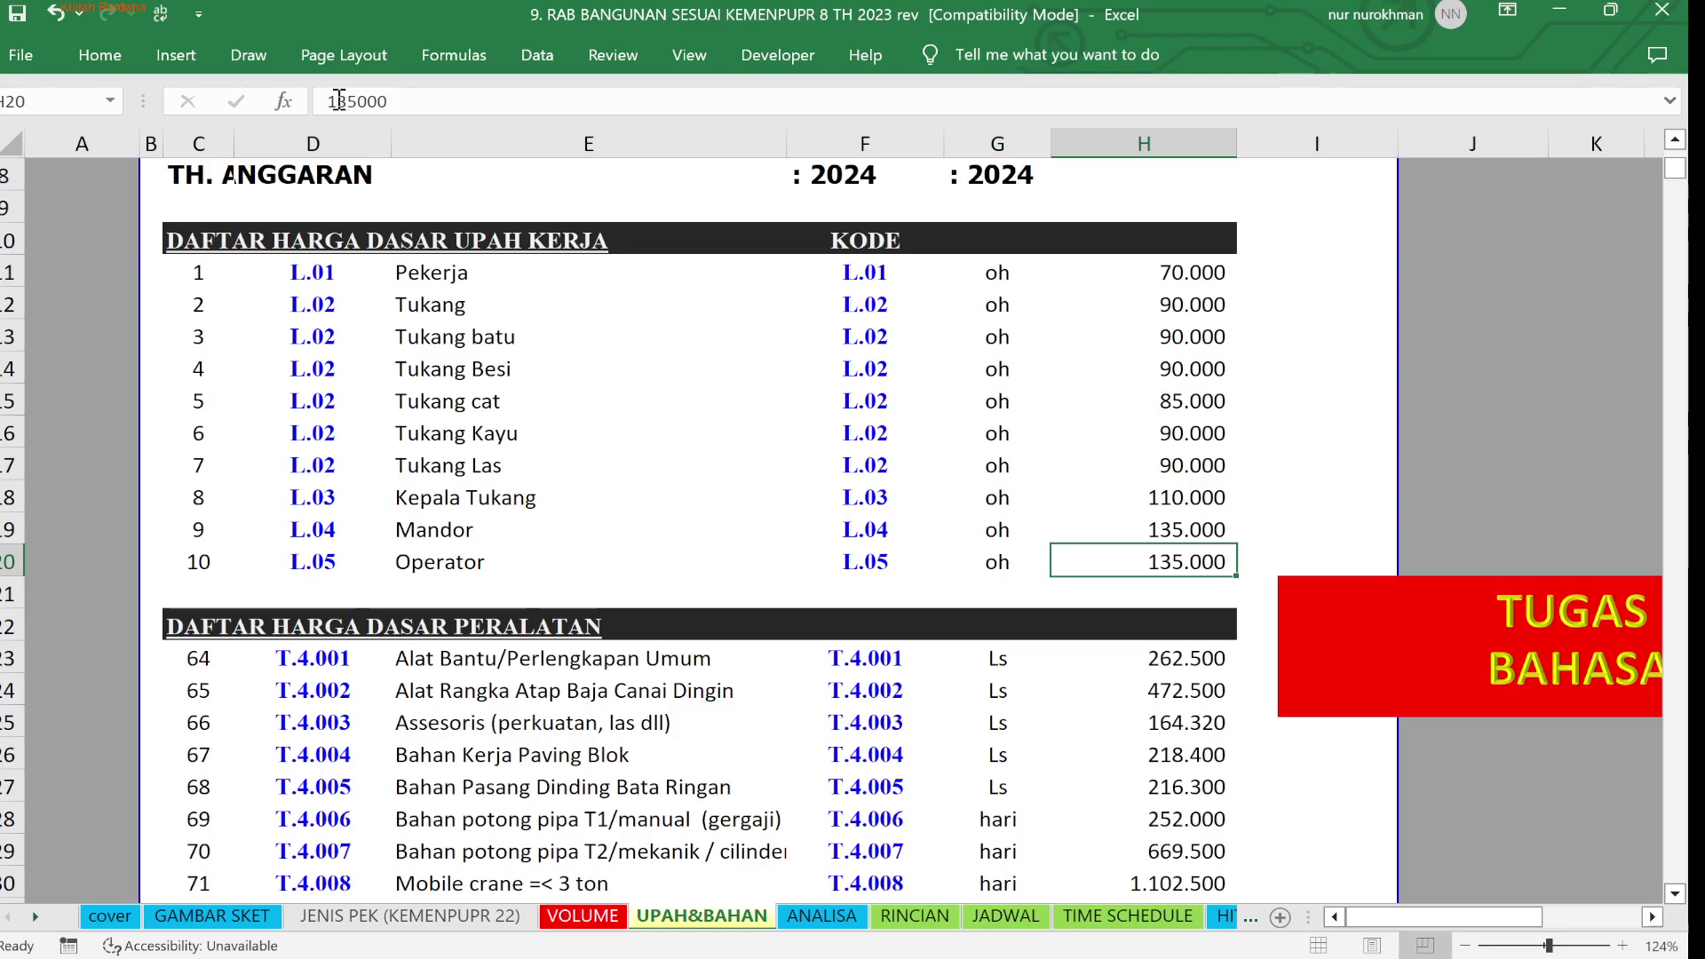
left_click_drag(331, 100, 356, 100)
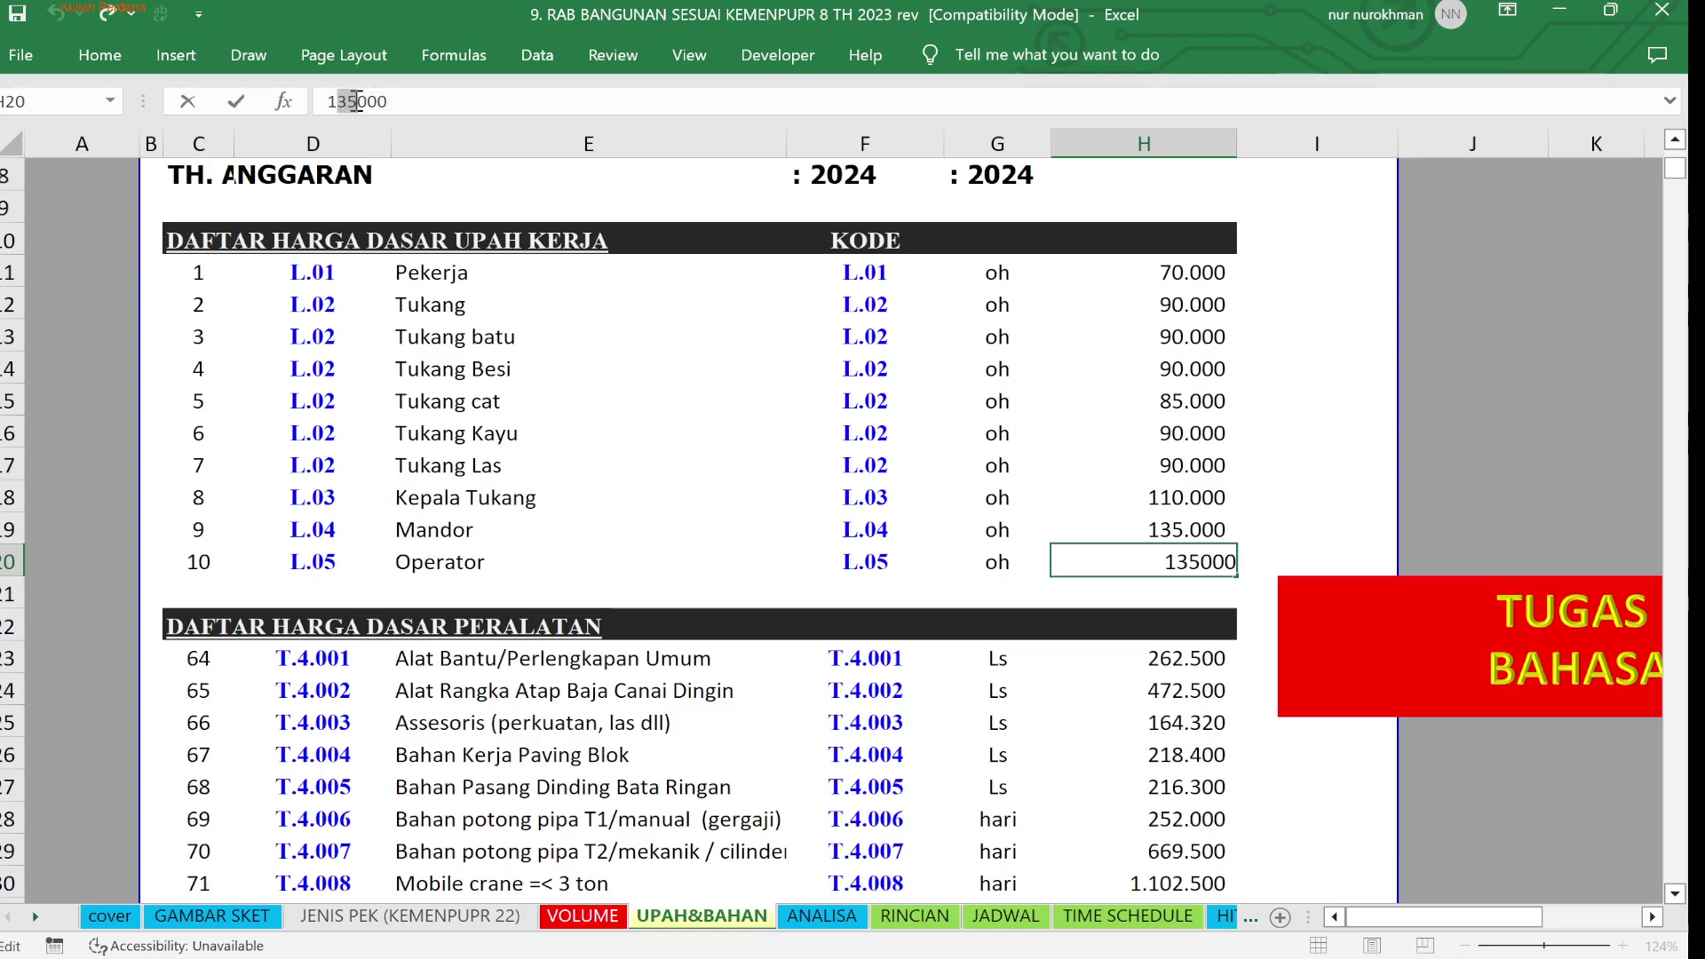
type("150")
key("Return")
key("Down")
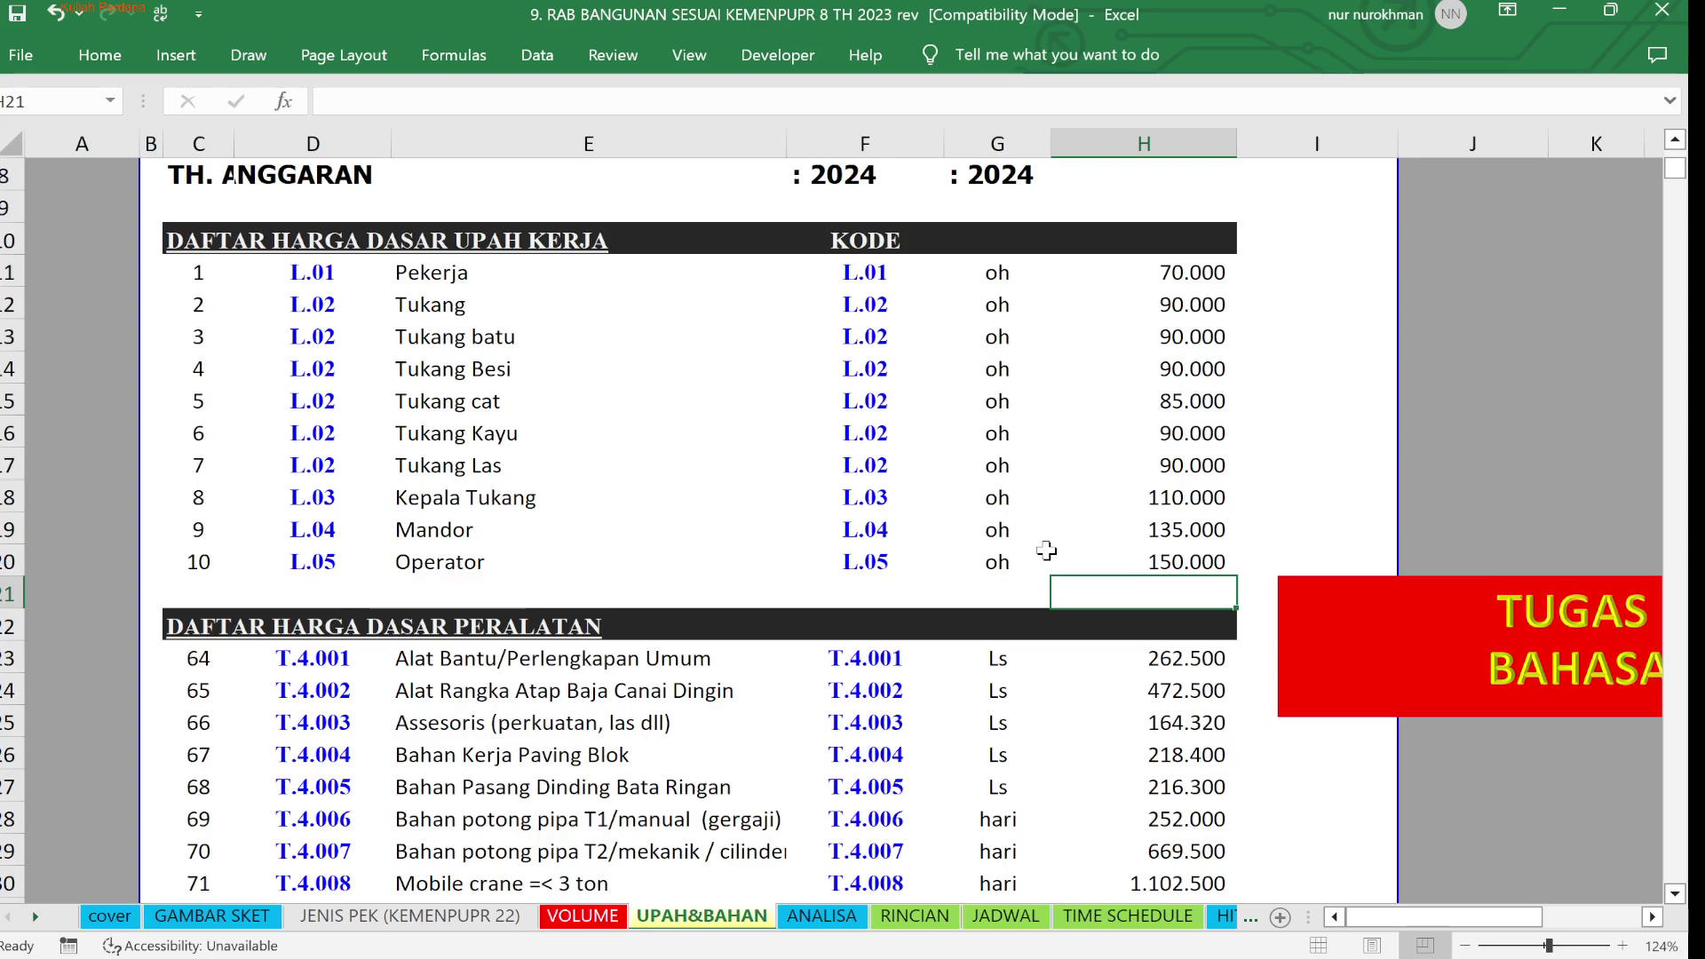
Clear the duplicate project header values from G5:G8, keeping those in column F
left_click(1675, 139)
mouse_move(977, 210)
left_mouse_down()
mouse_move(981, 133)
mouse_move(977, 207)
left_mouse_up()
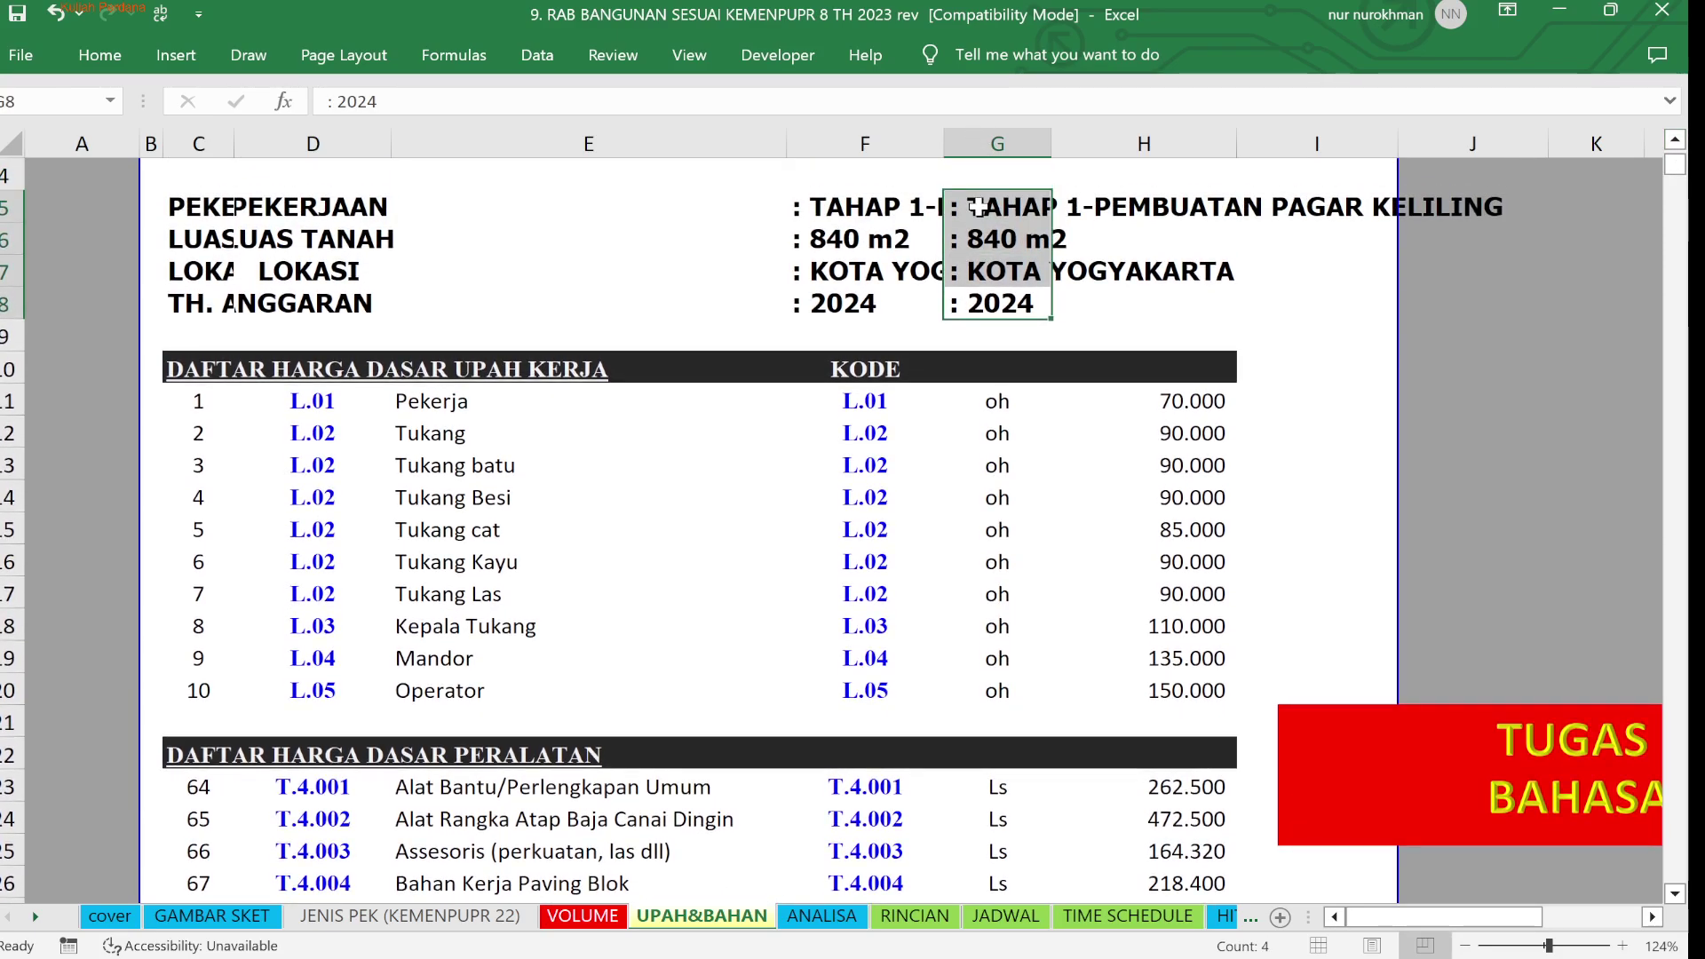
key("Delete")
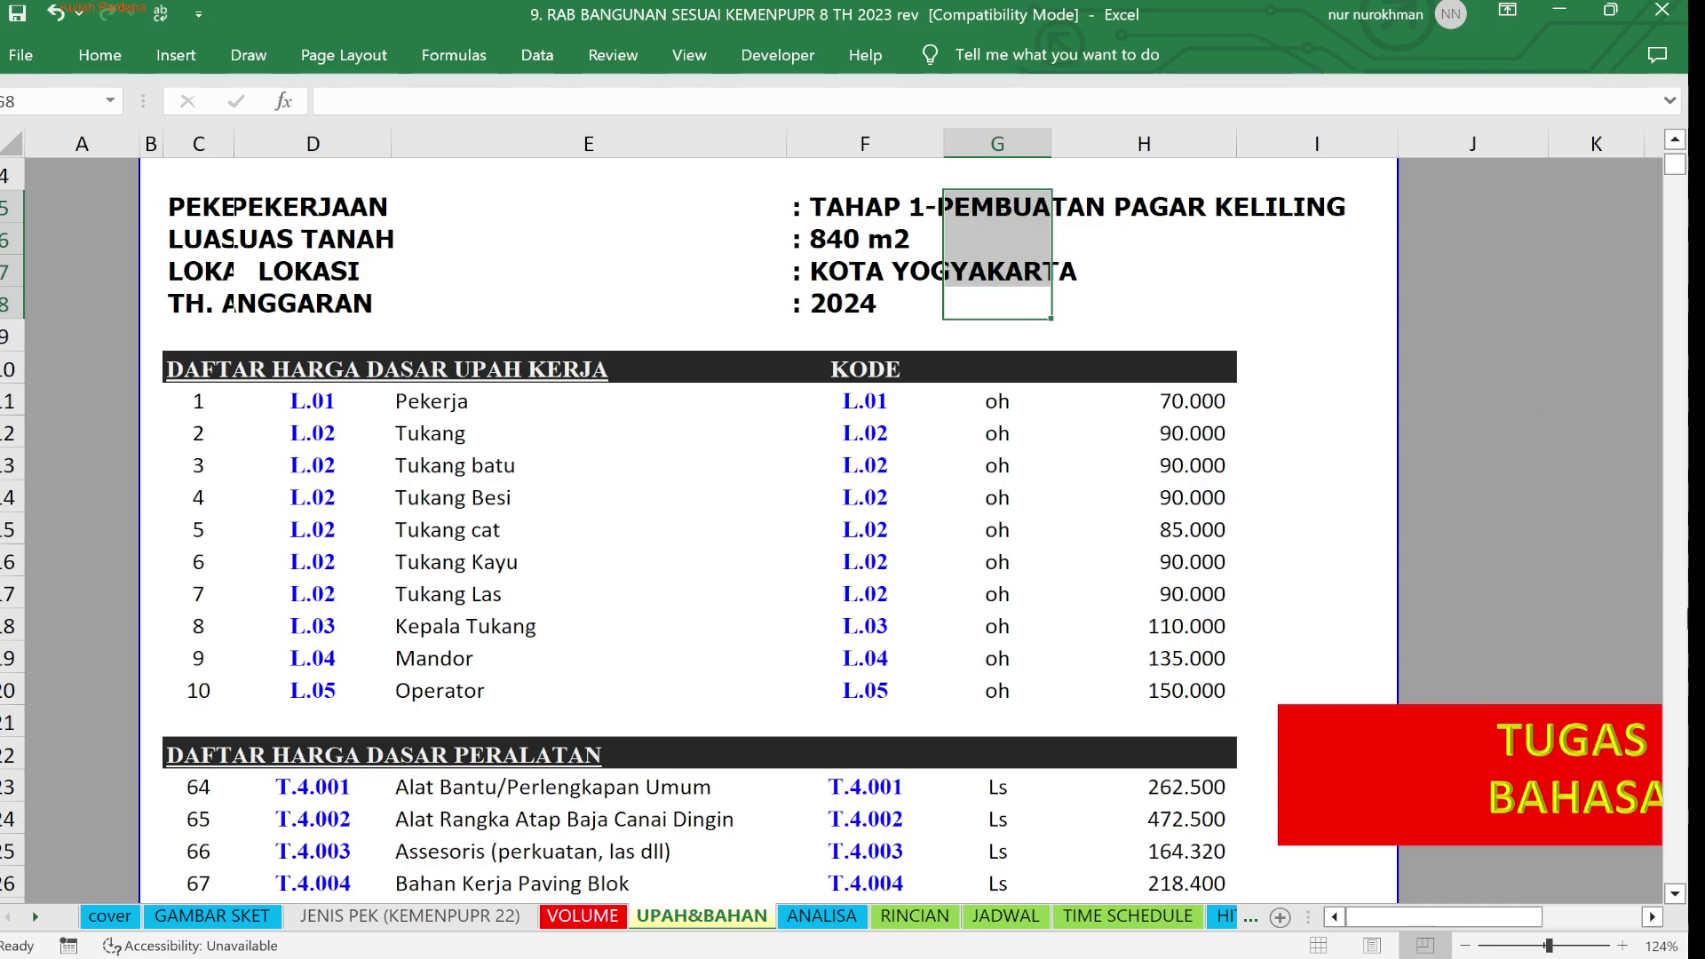
Review the base prices in column H across the wage, equipment and material lists, down to Semen portland (PC)
left_click(1675, 894)
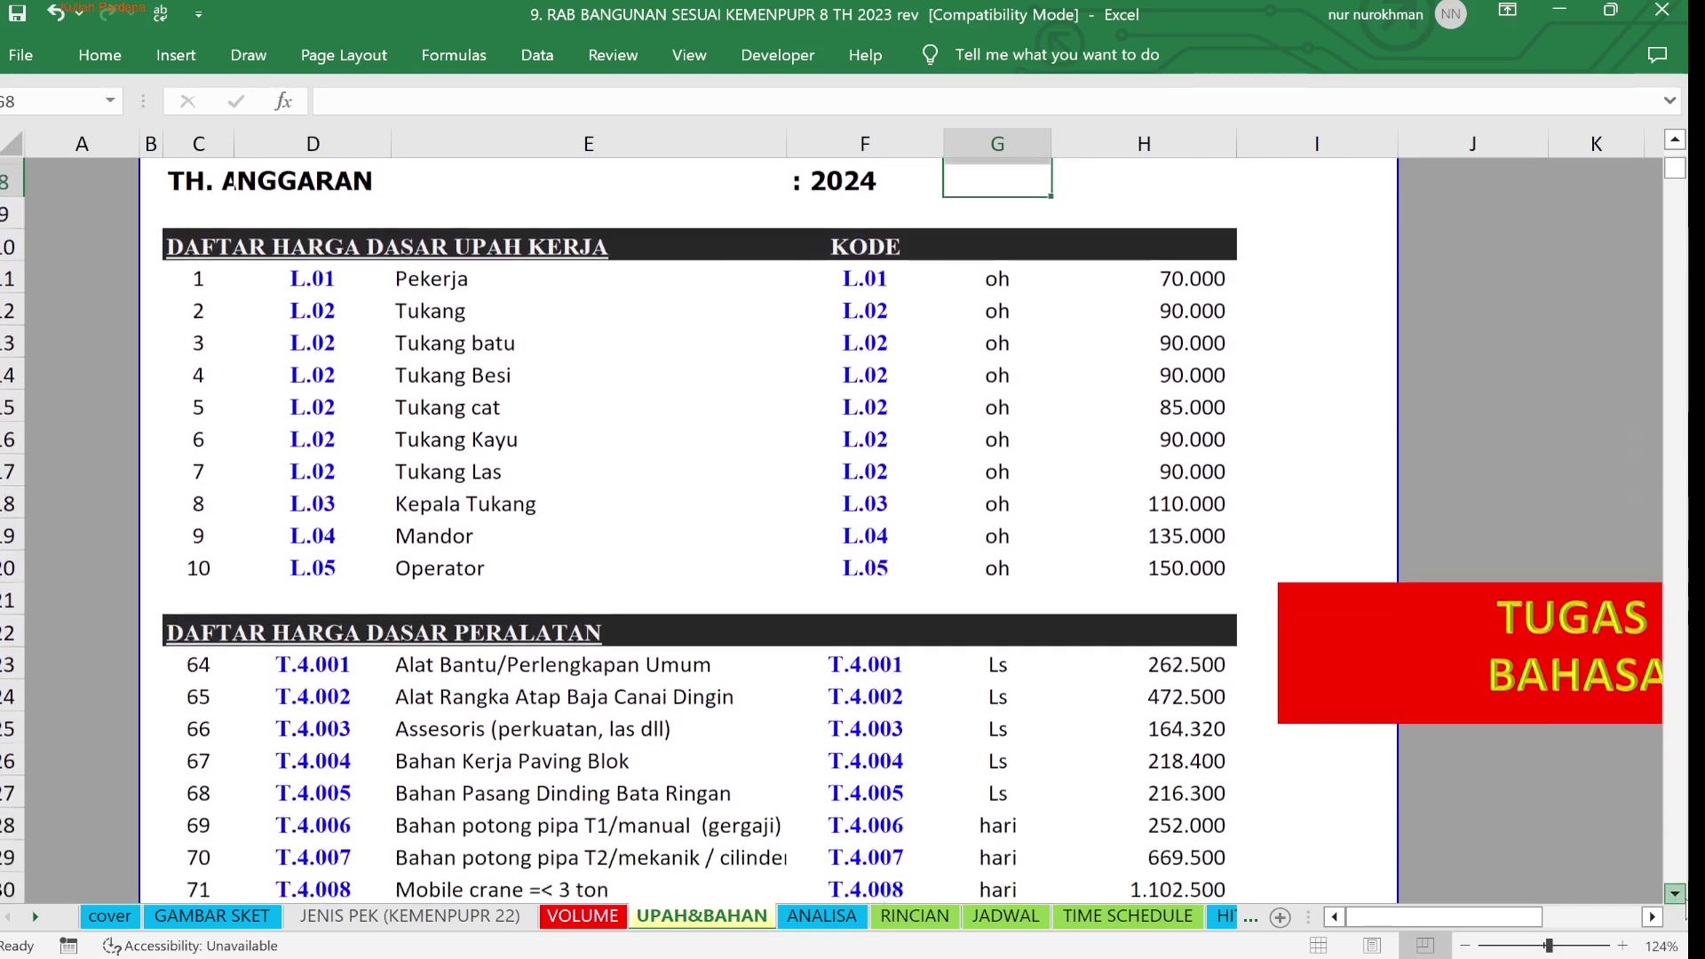
left_click(1675, 894)
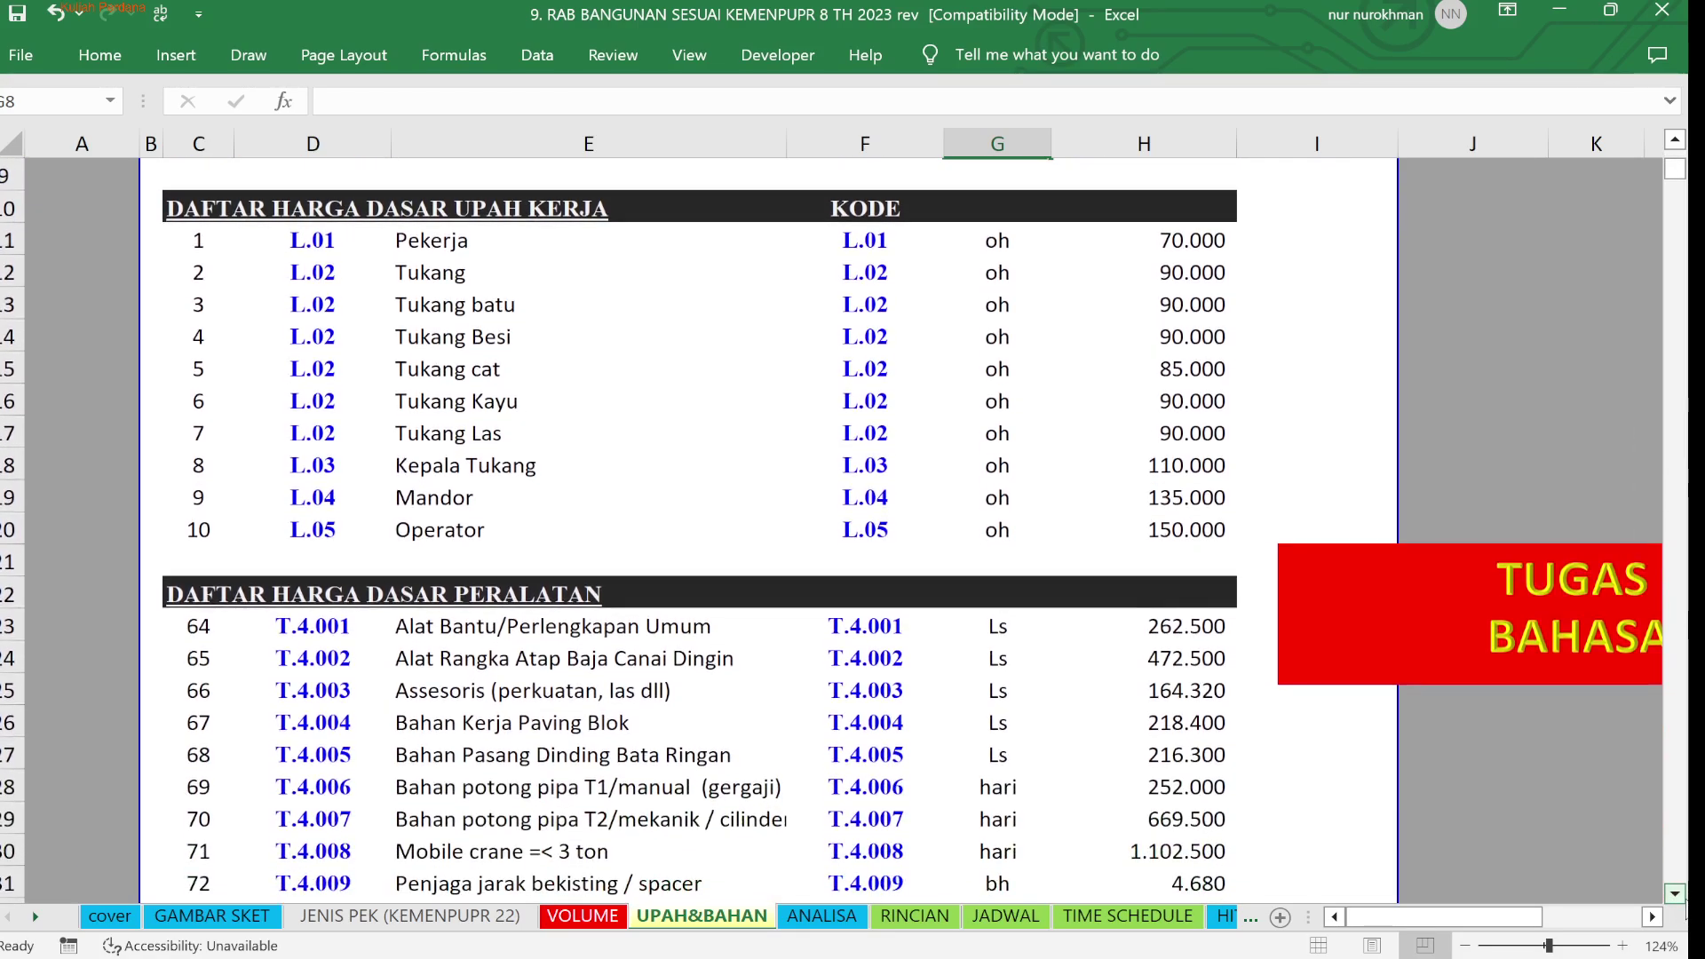
left_click(1219, 313)
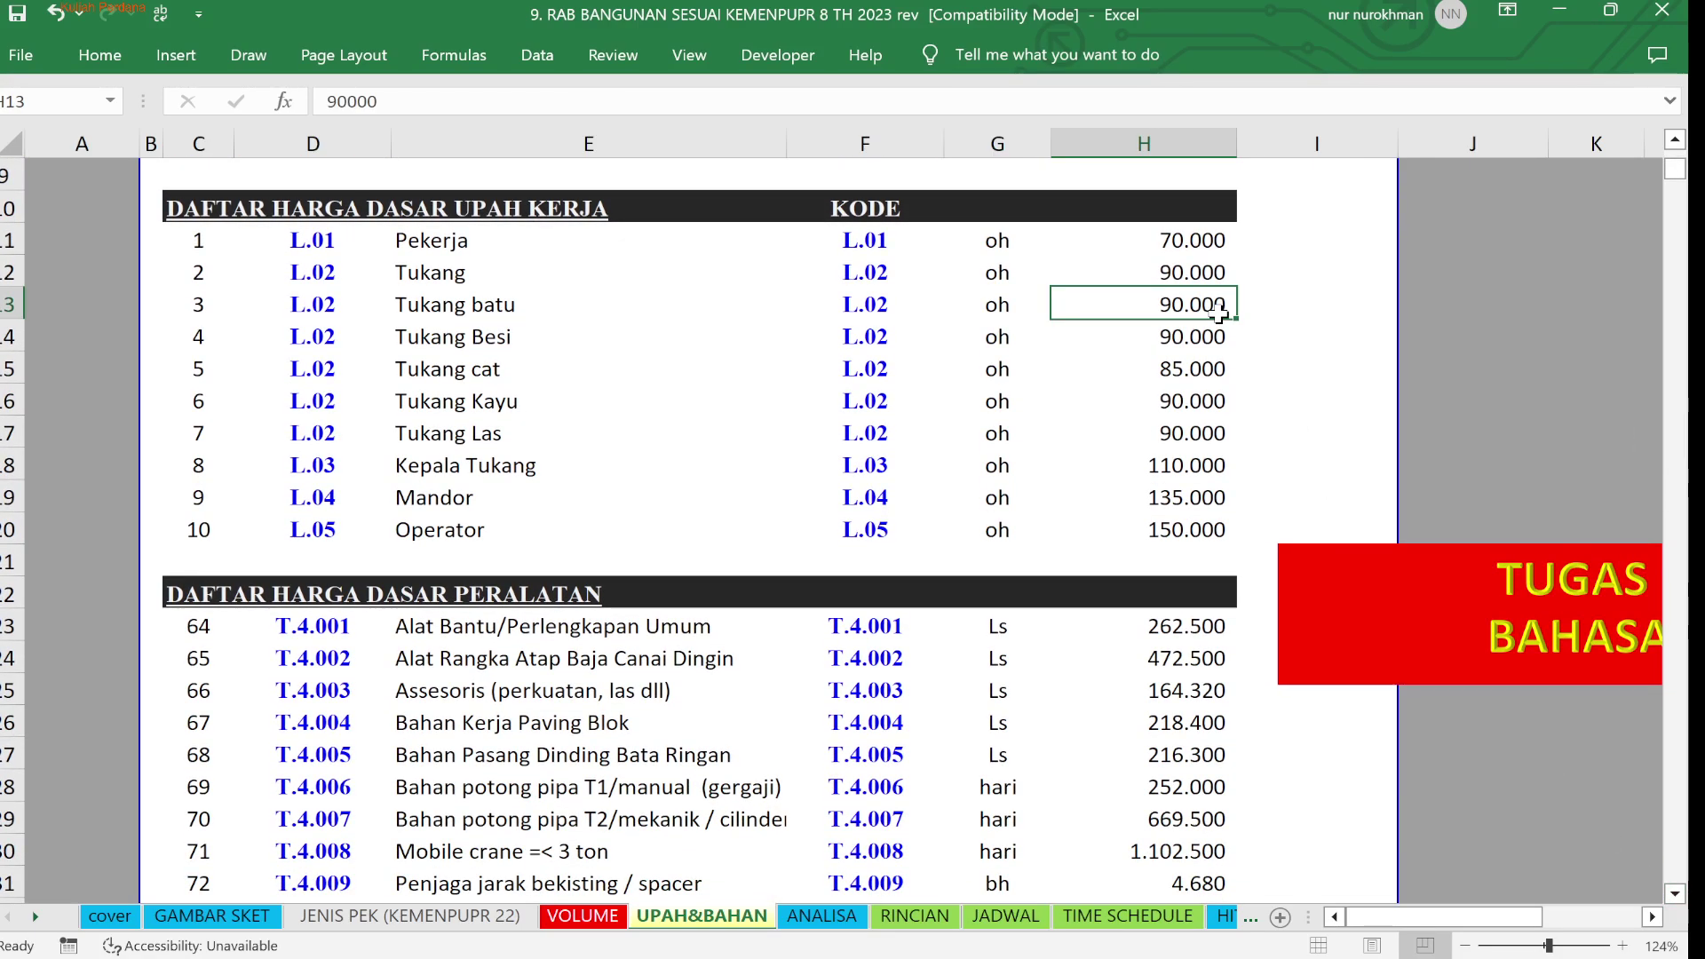
left_click(1196, 233)
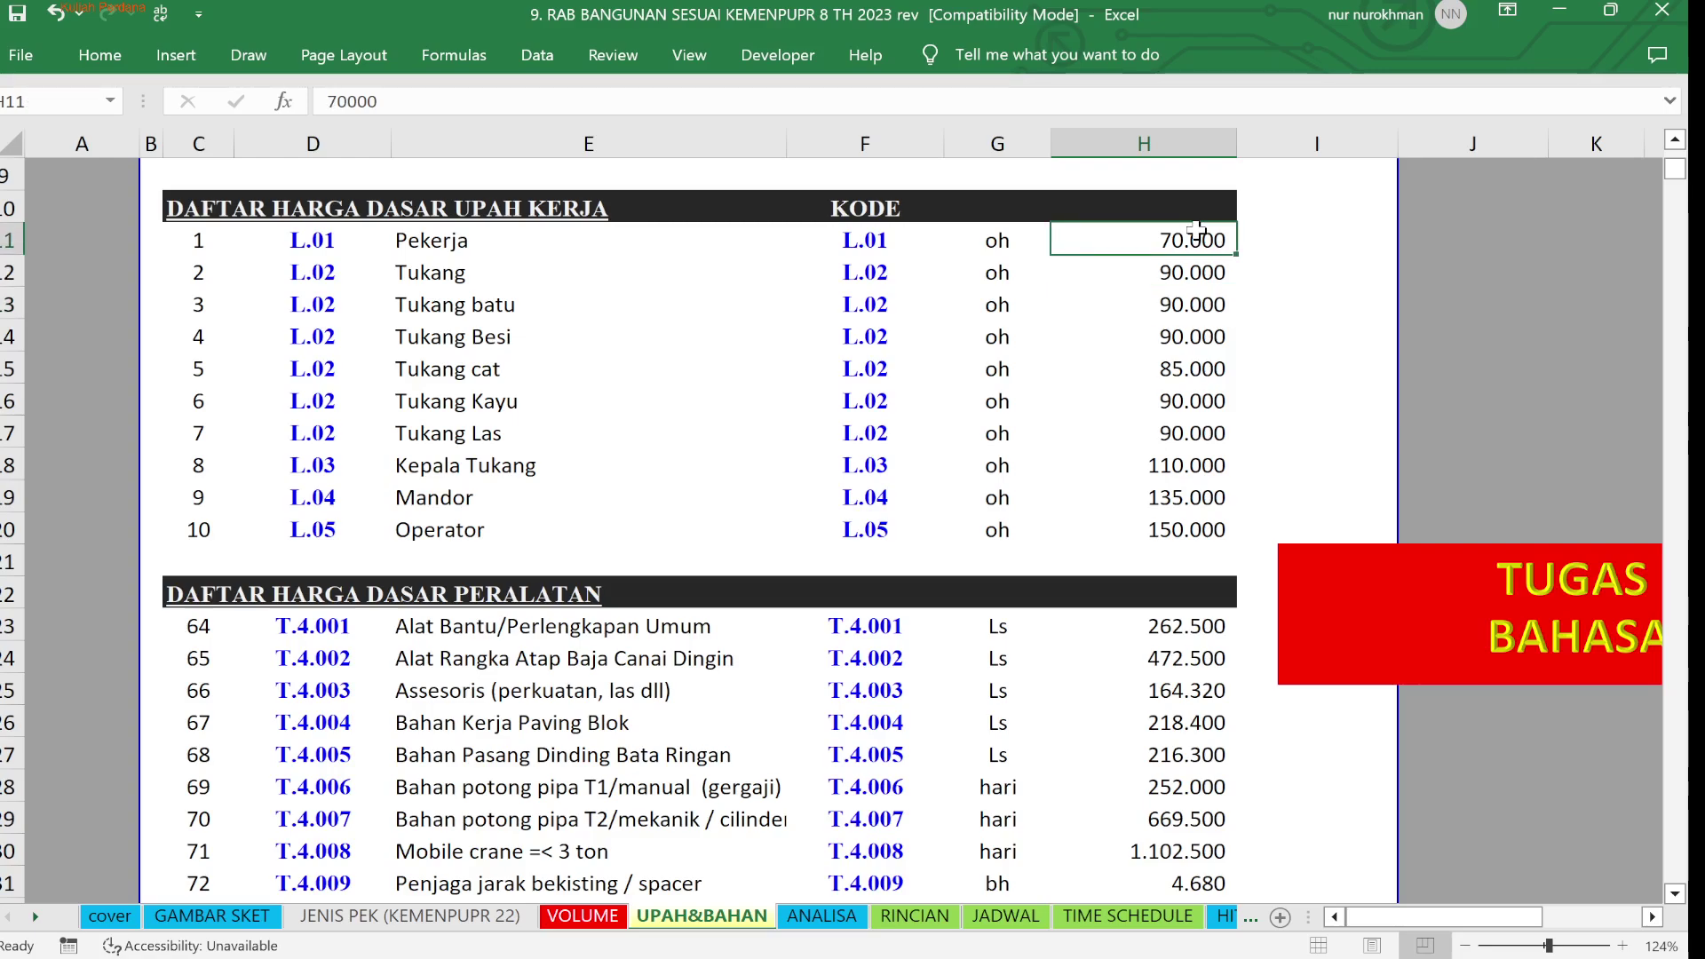
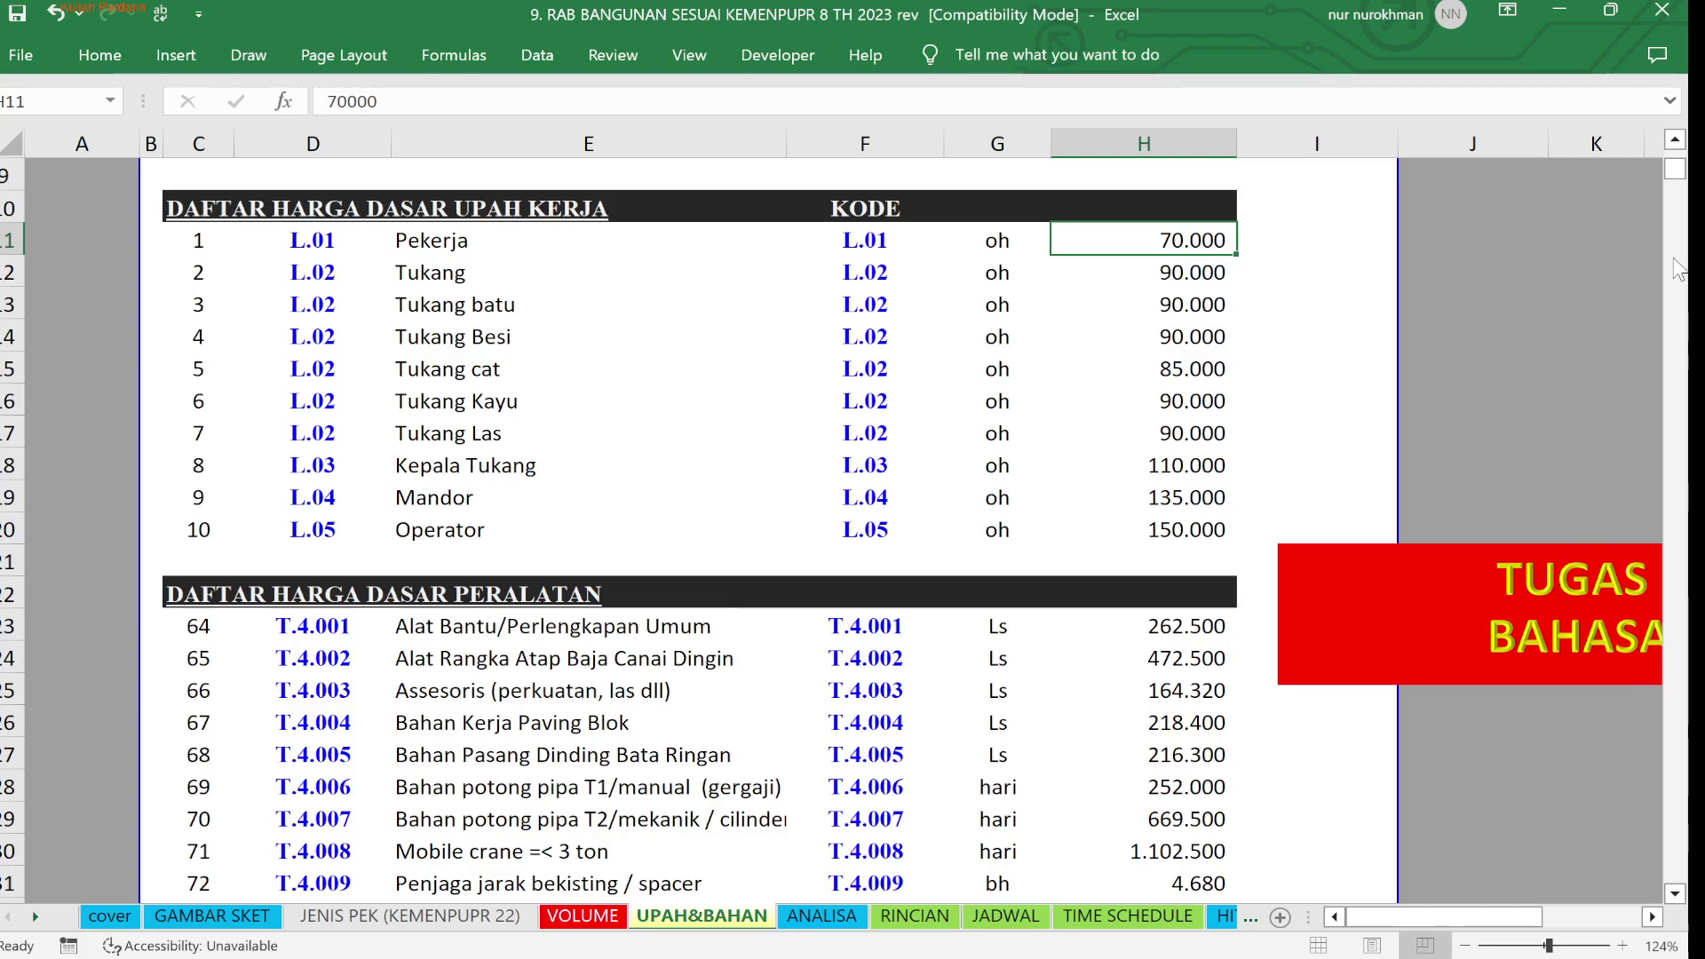
left_click(1679, 760)
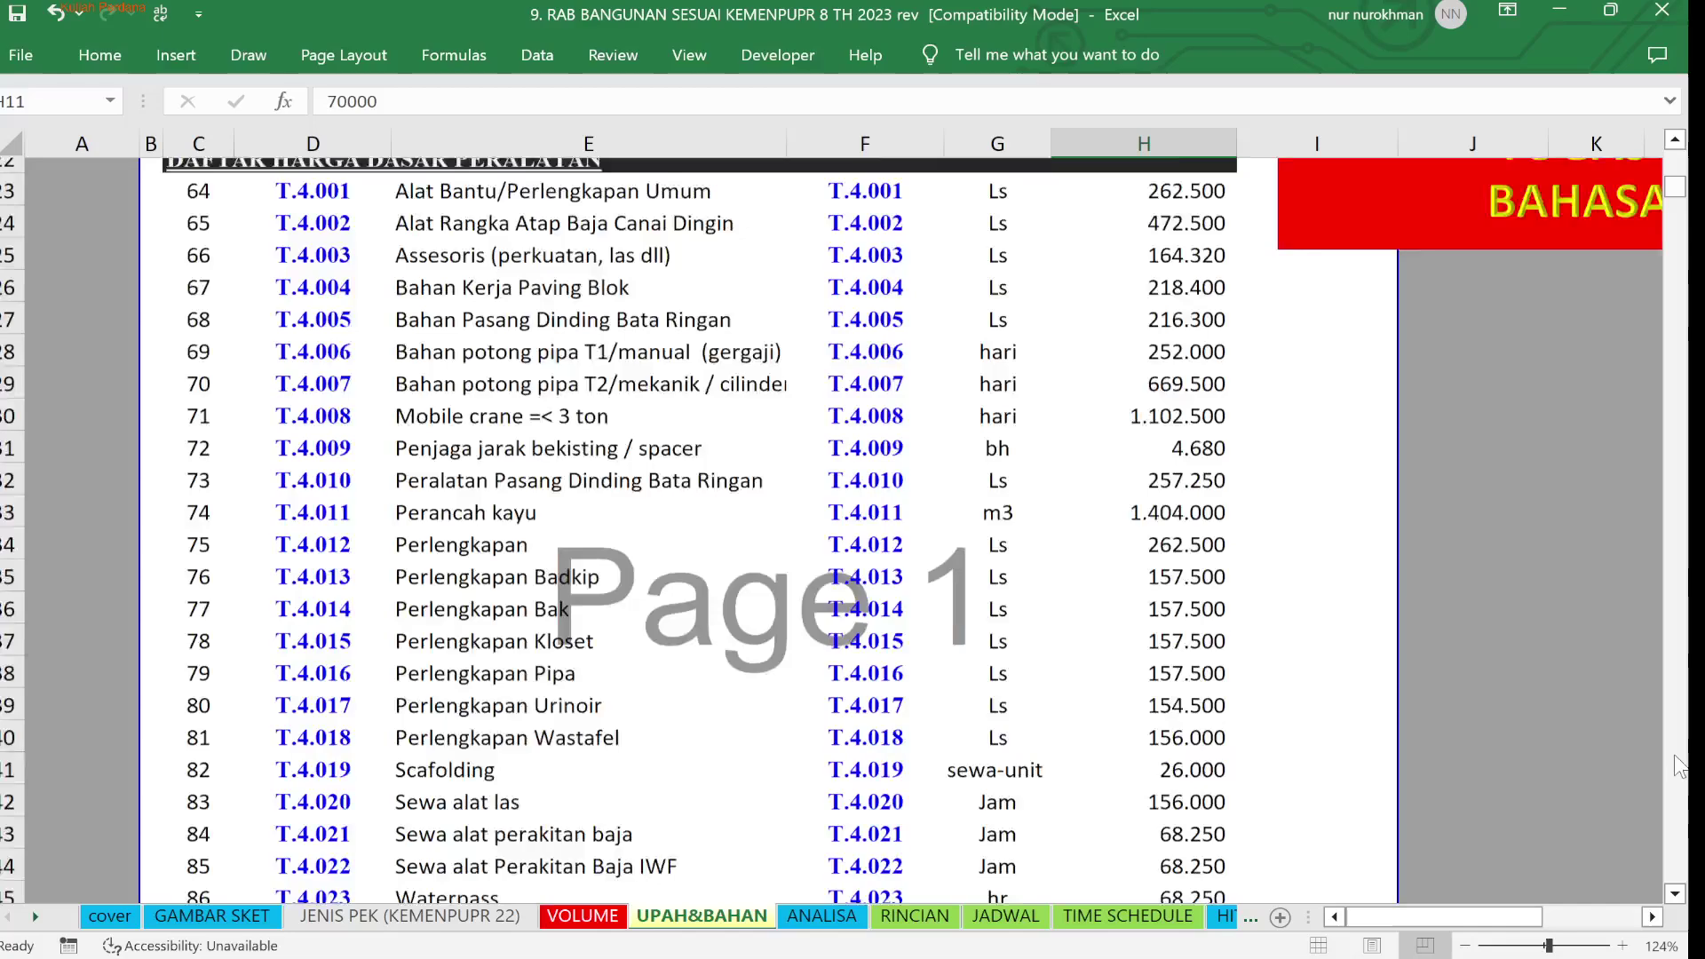
left_click(1677, 808)
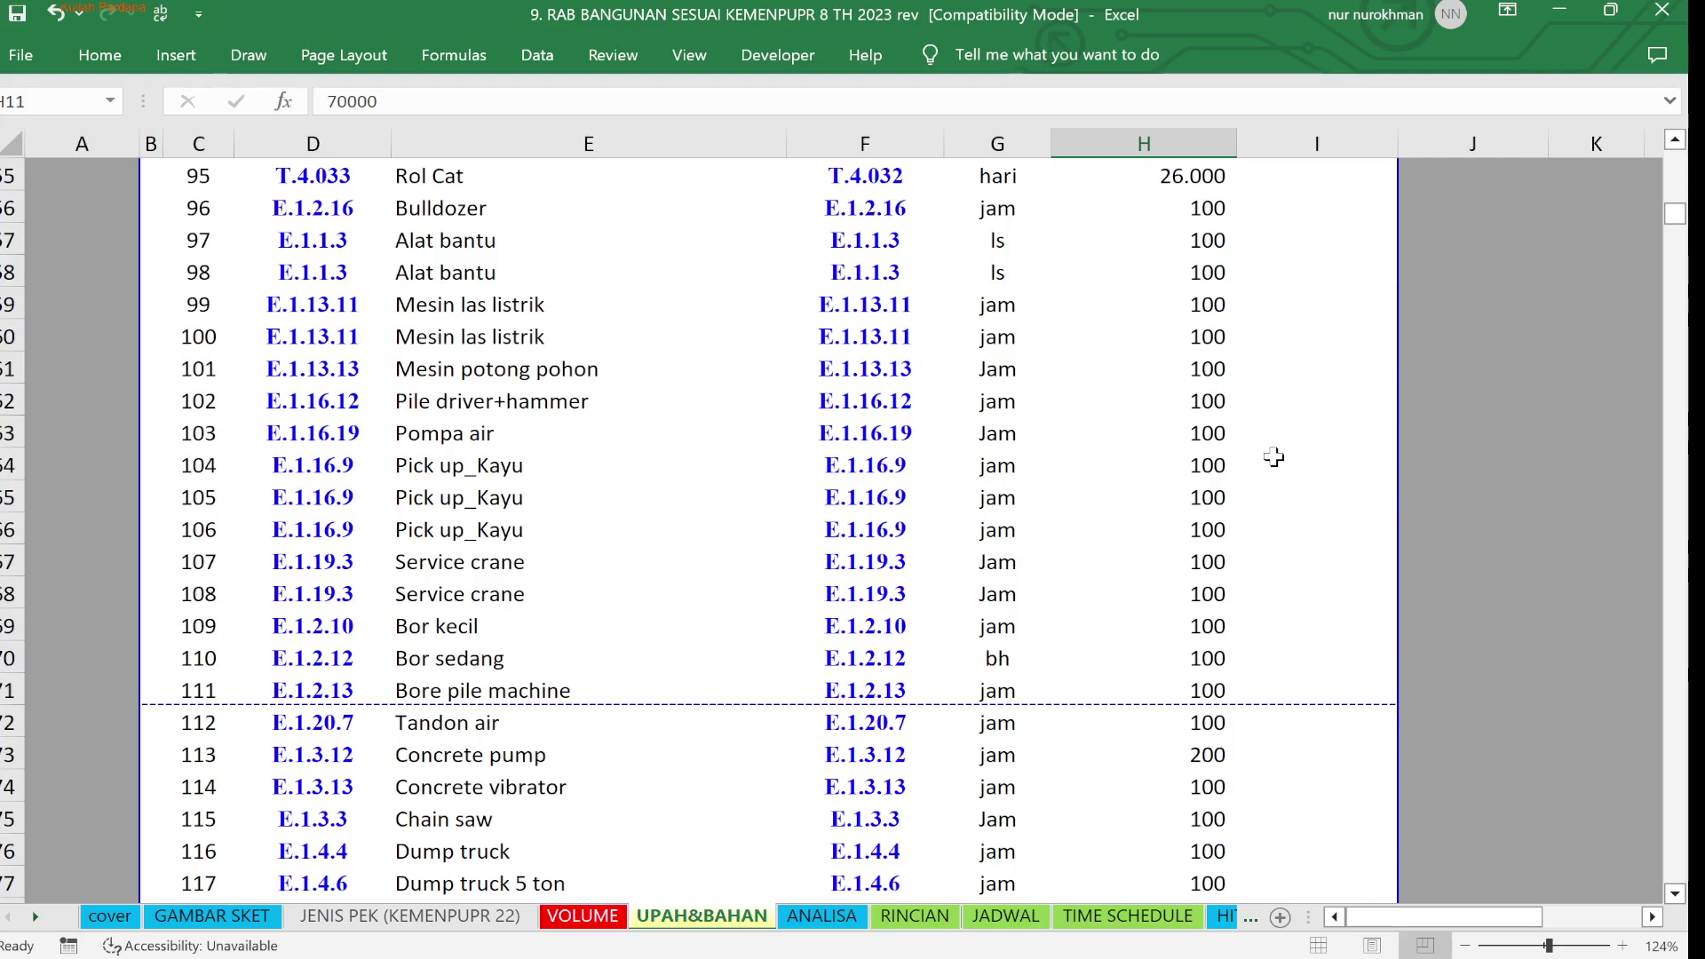
left_click(1682, 866)
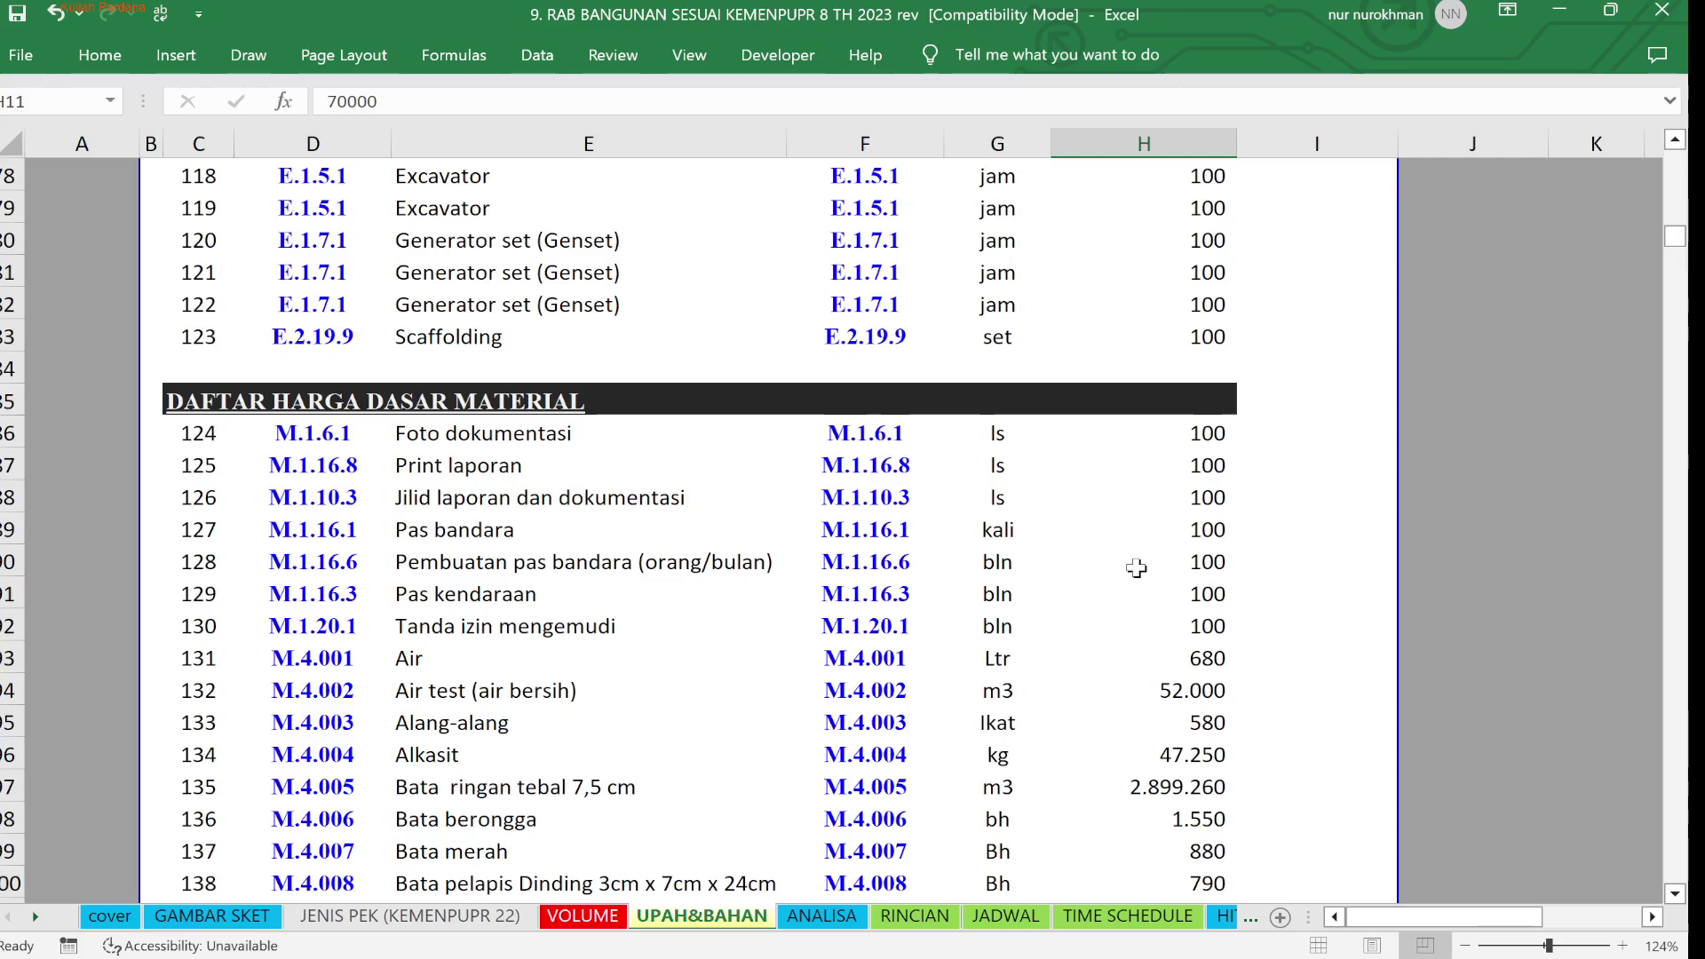
left_click(1675, 894)
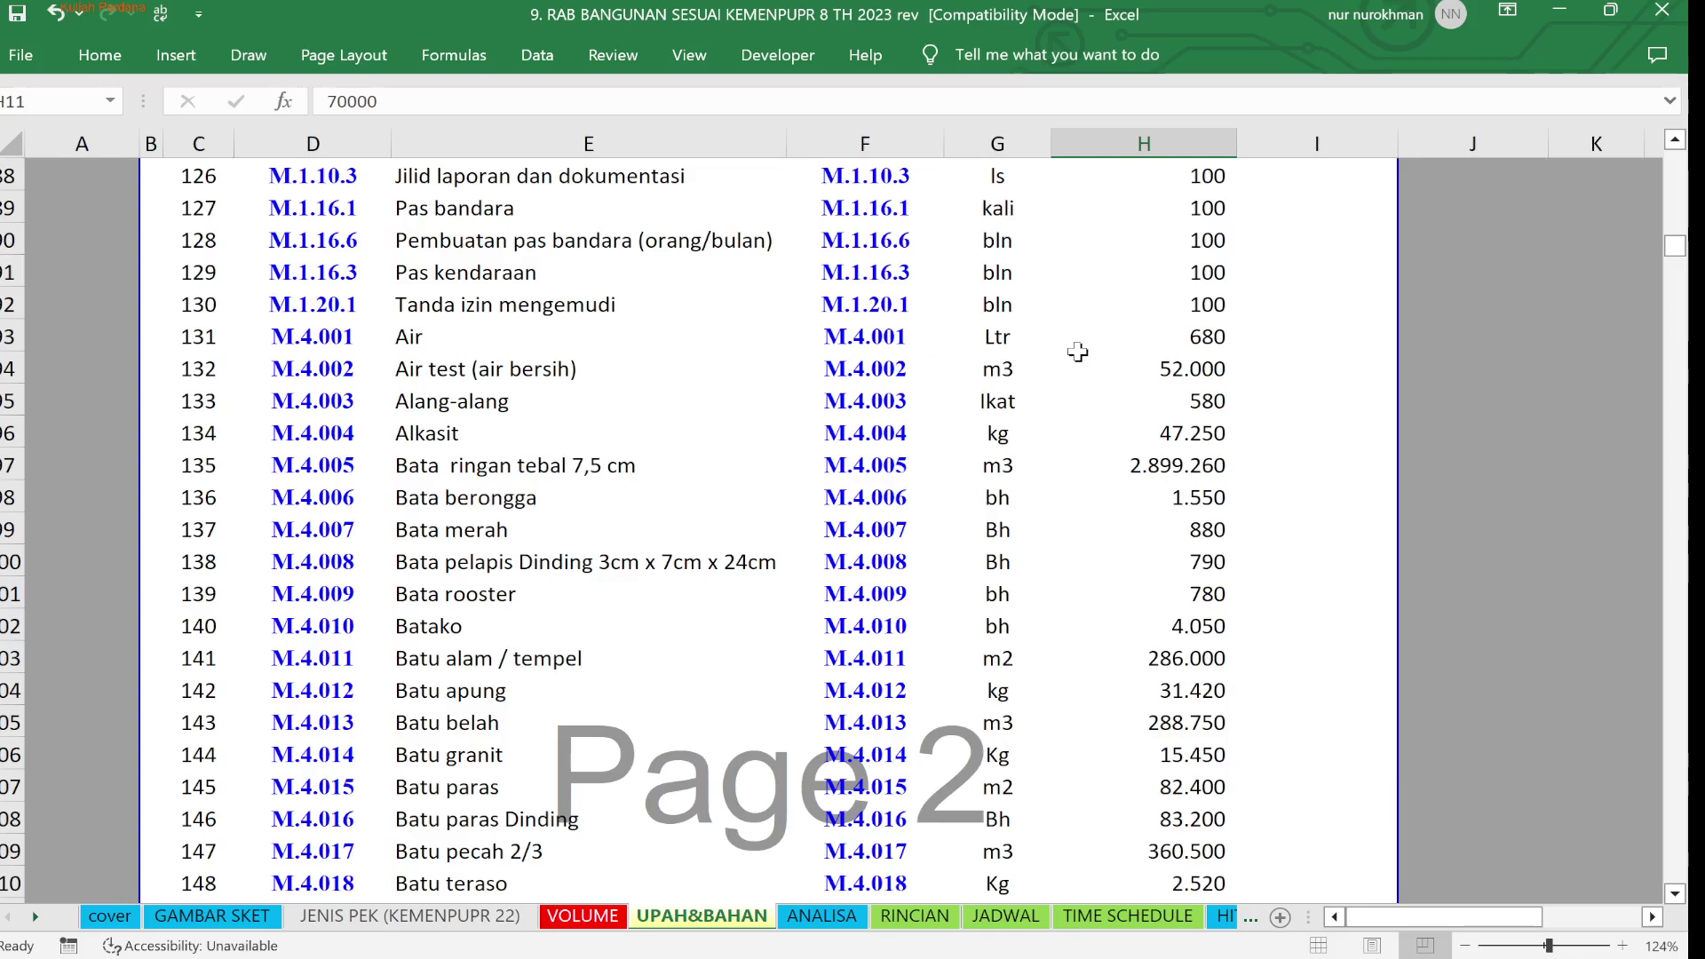
left_click(1188, 340)
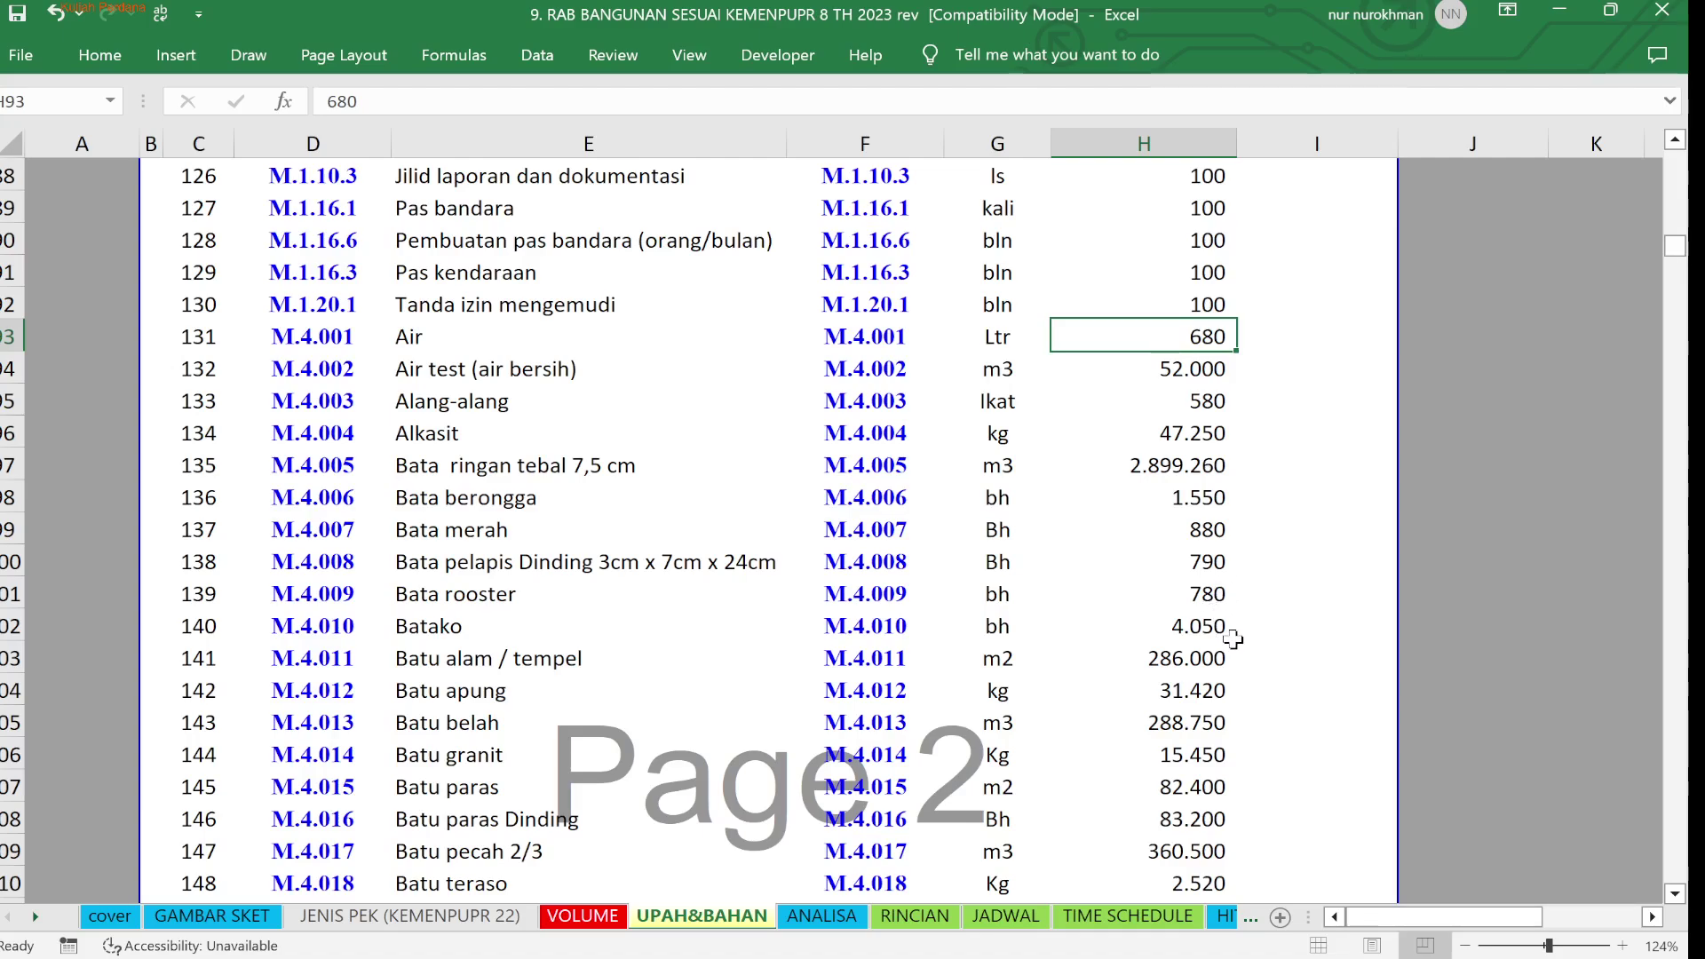
left_click(1181, 627)
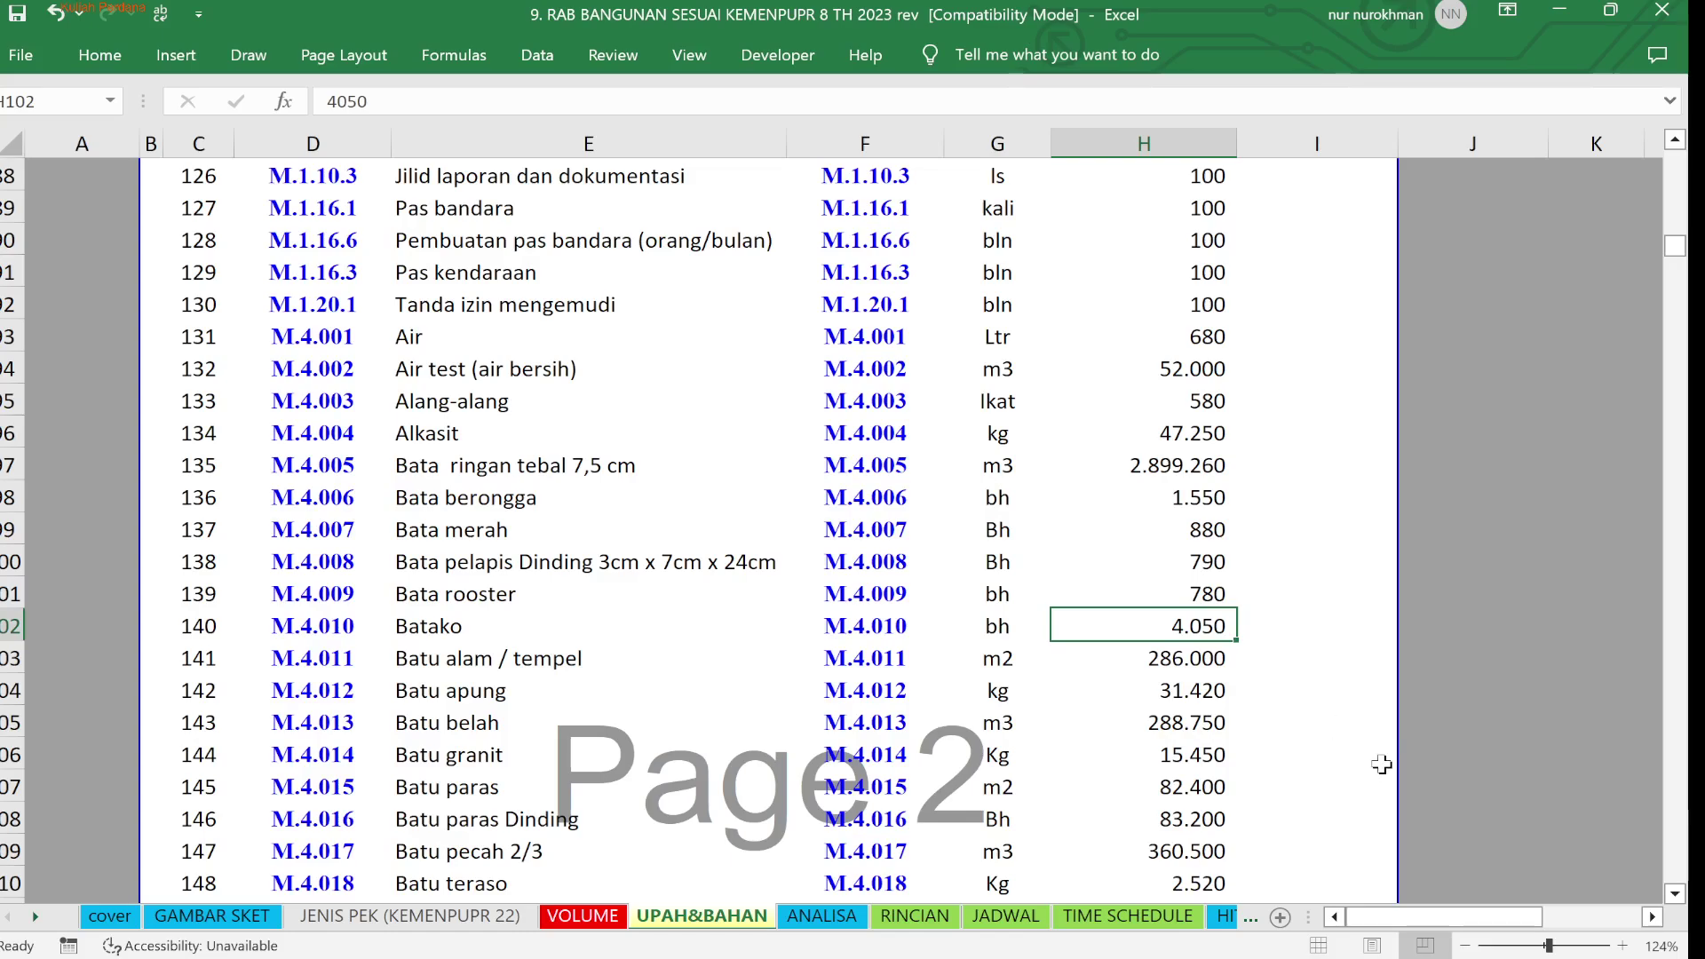
left_click(1675, 894)
scroll(1675, 894, "down", 7)
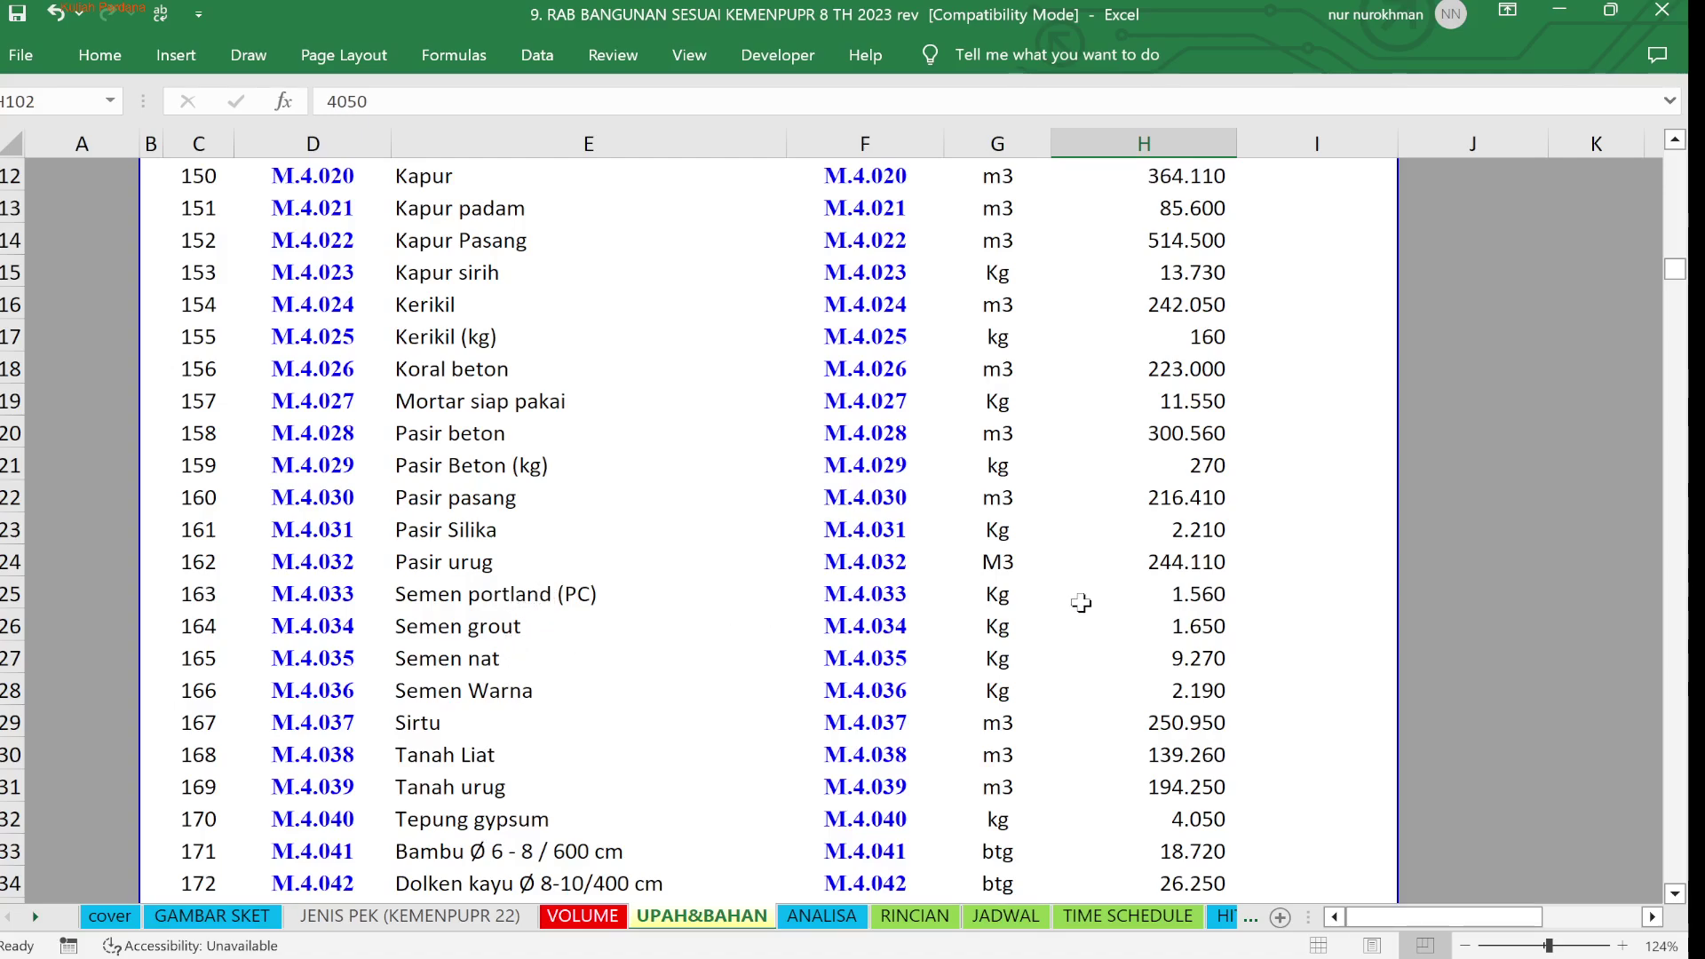
left_click(1175, 598)
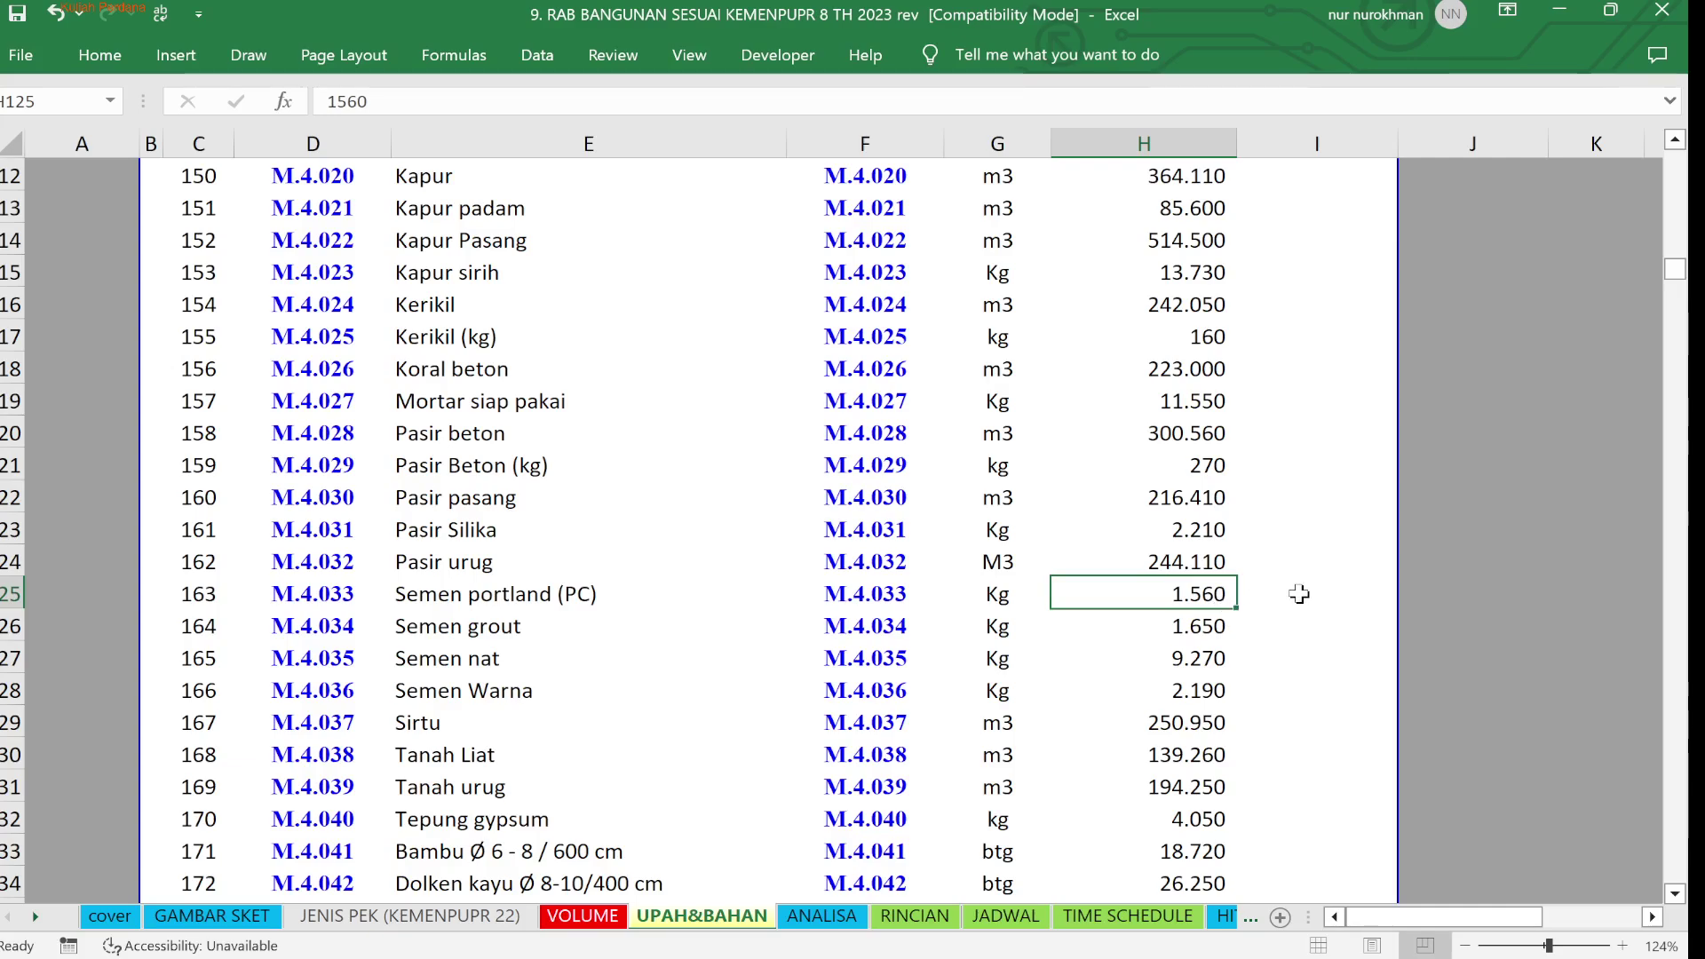
Enter 1 zak in J125 beside the Semen portland (PC) row and narrow column J
left_click(1449, 589)
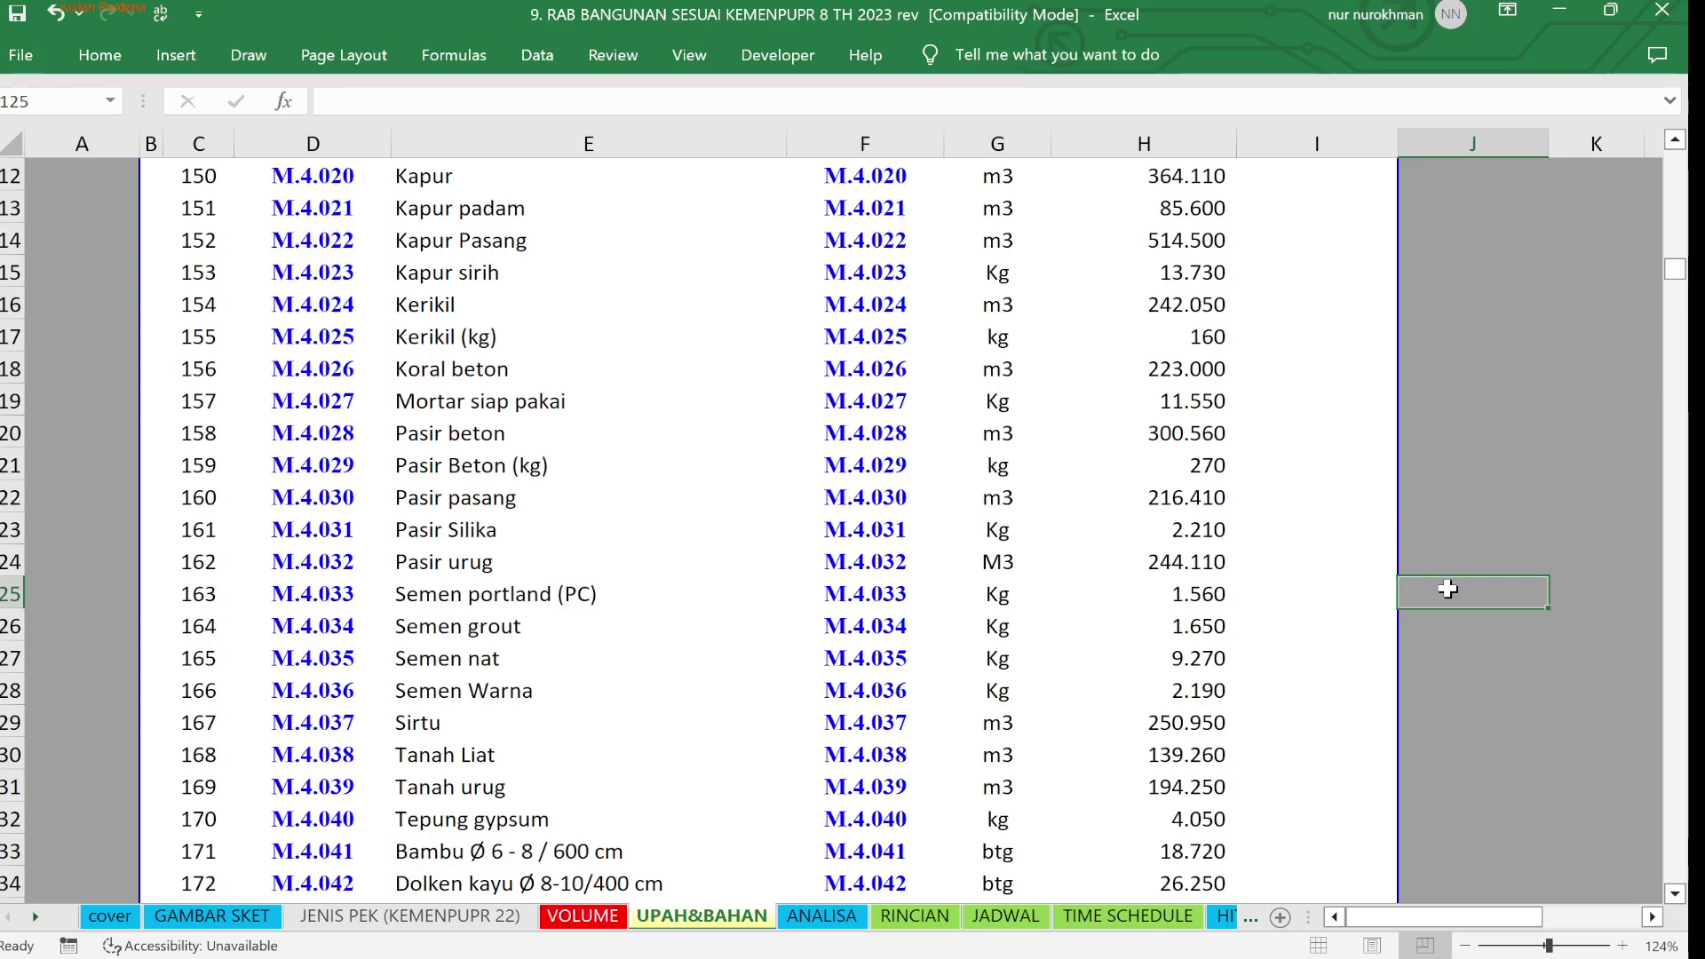
type("1 z")
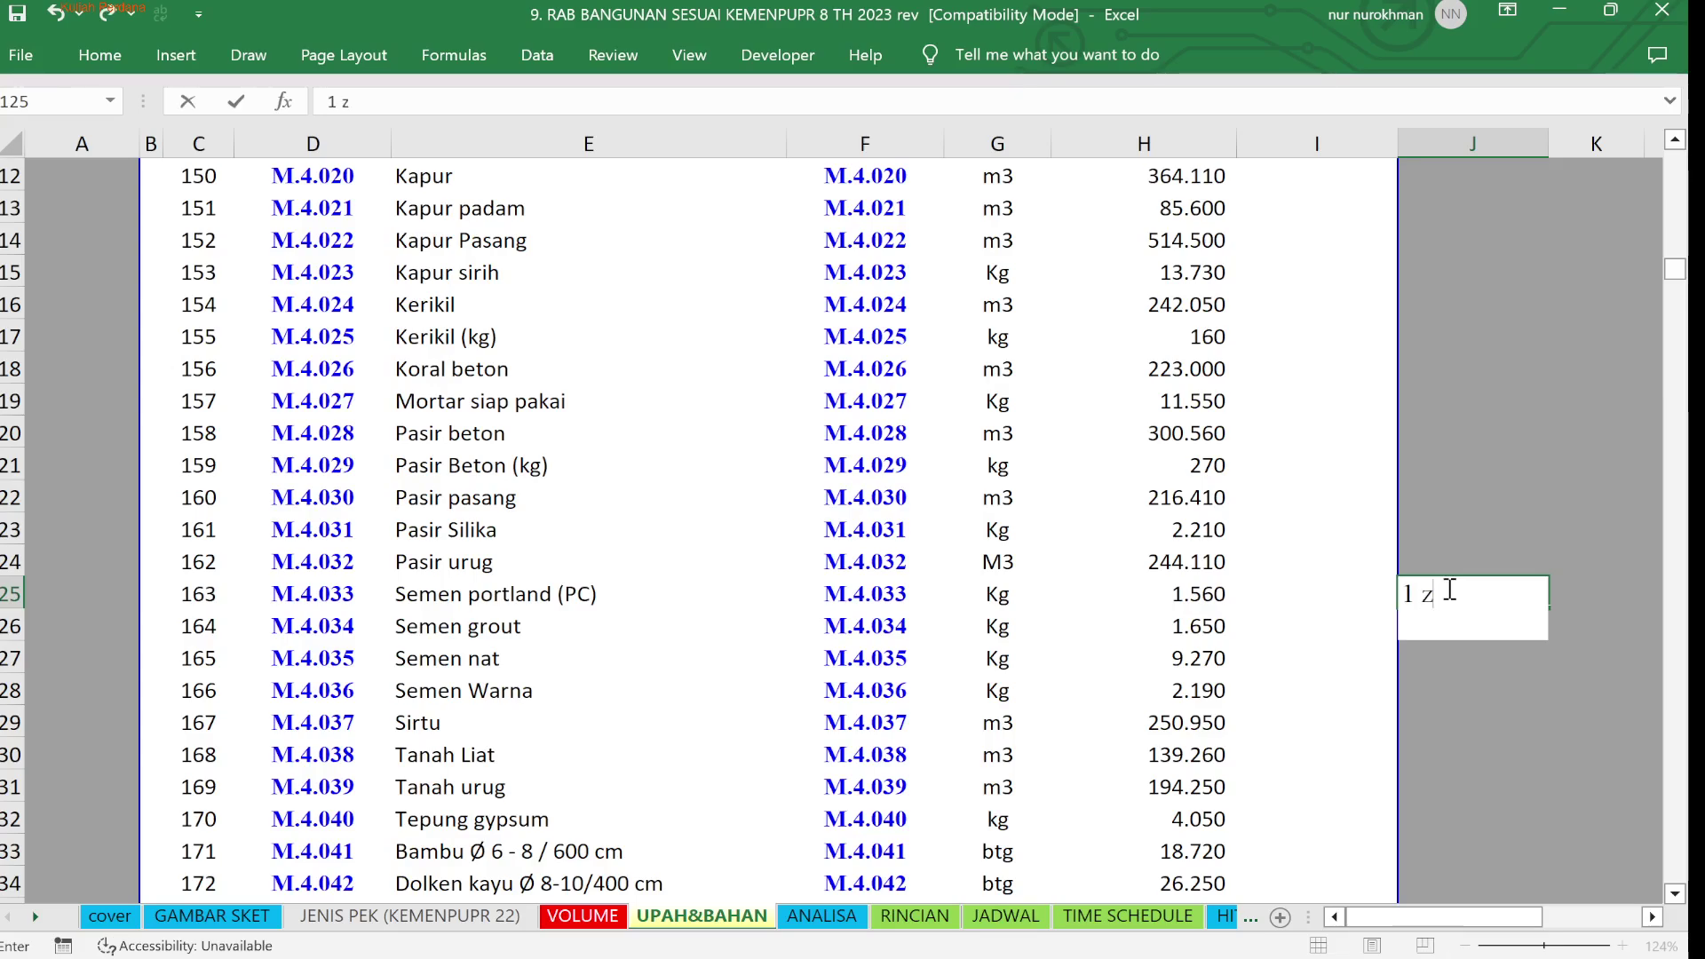
type("ak")
key("Return")
left_click(1507, 589)
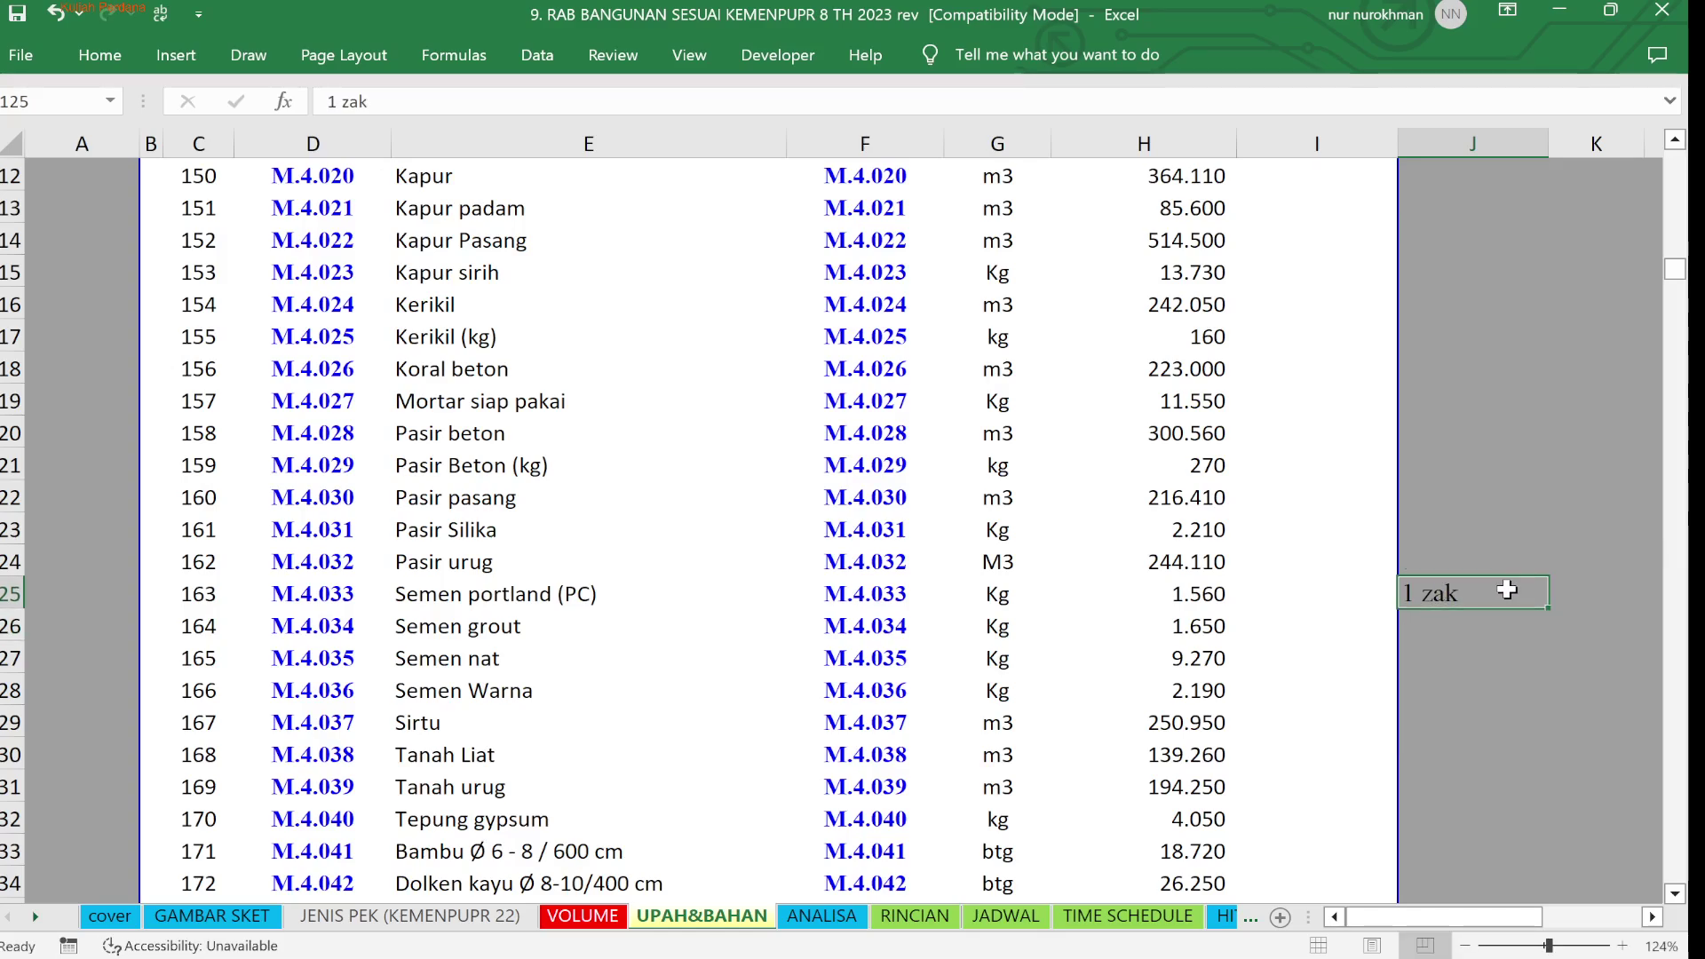
left_click_drag(1543, 145, 1485, 146)
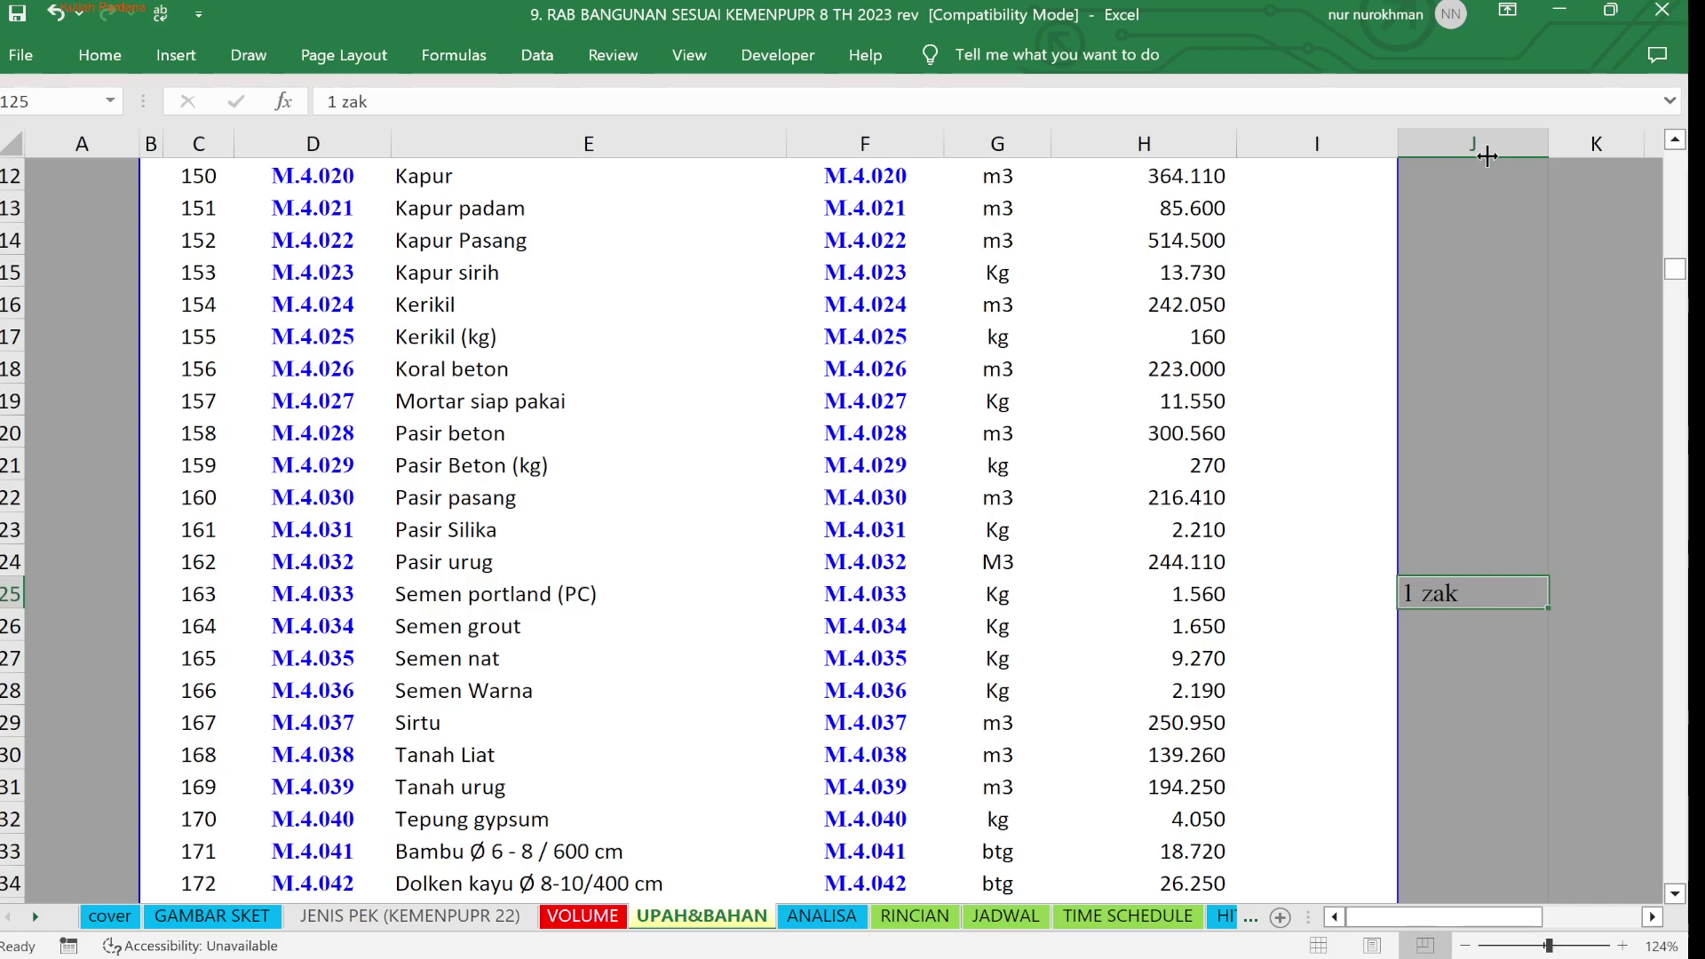
Enter the cement price per zak, 54000, in K125
left_click(1534, 579)
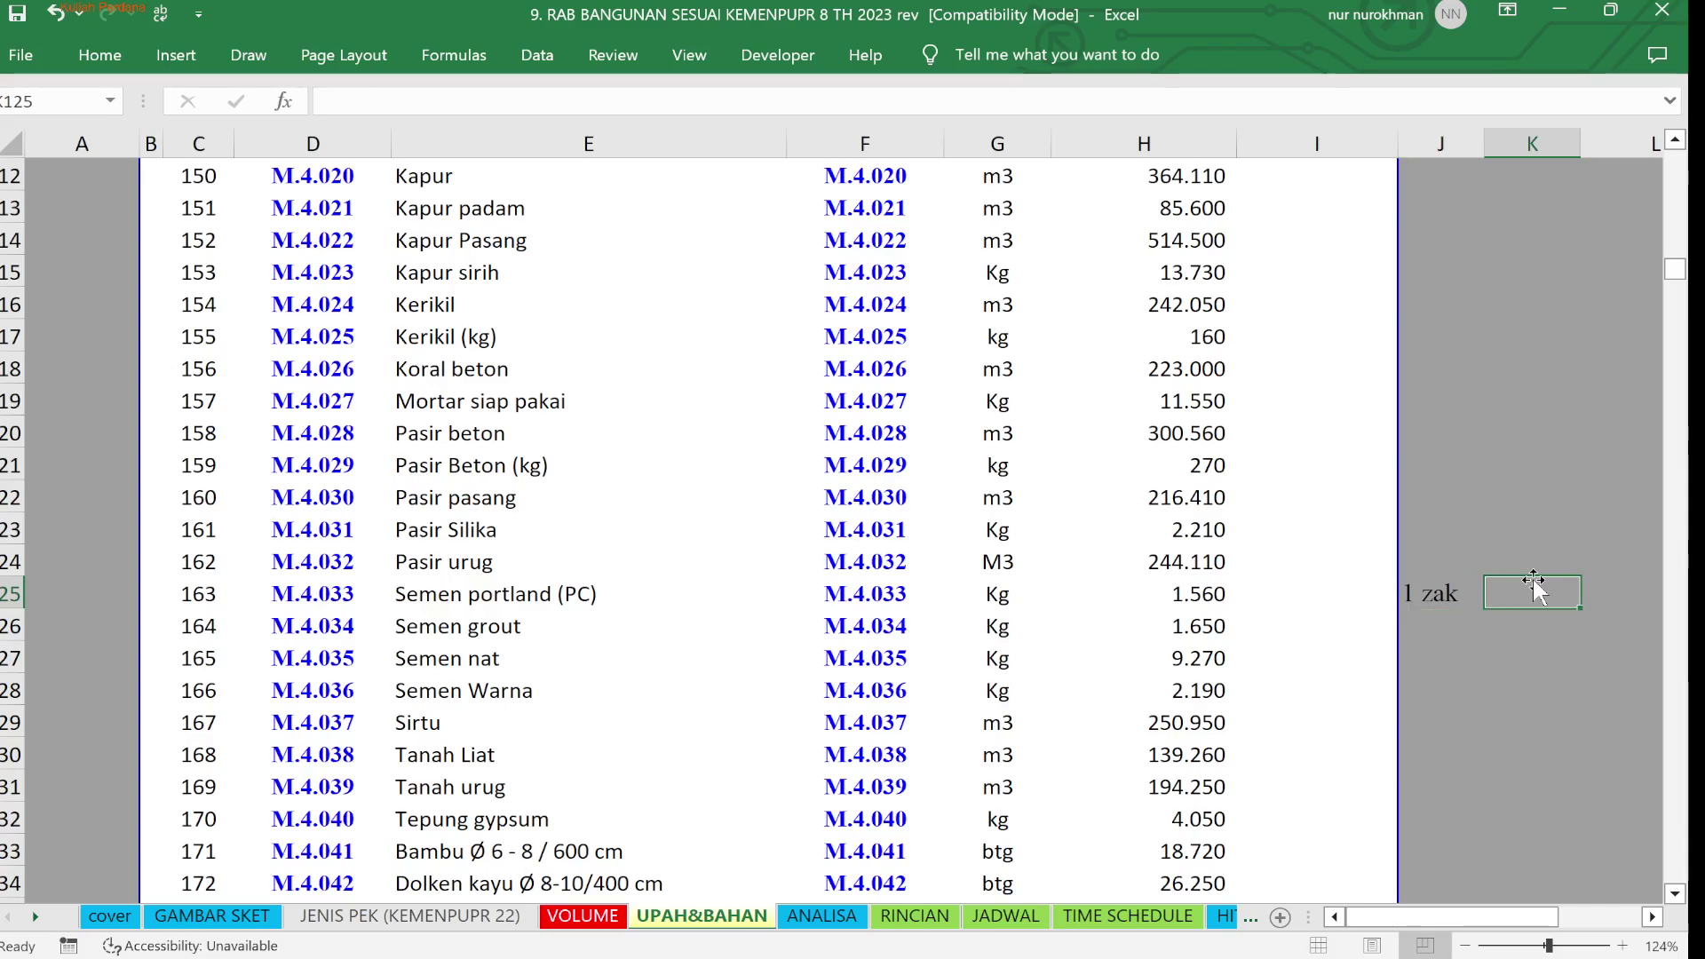
type("54")
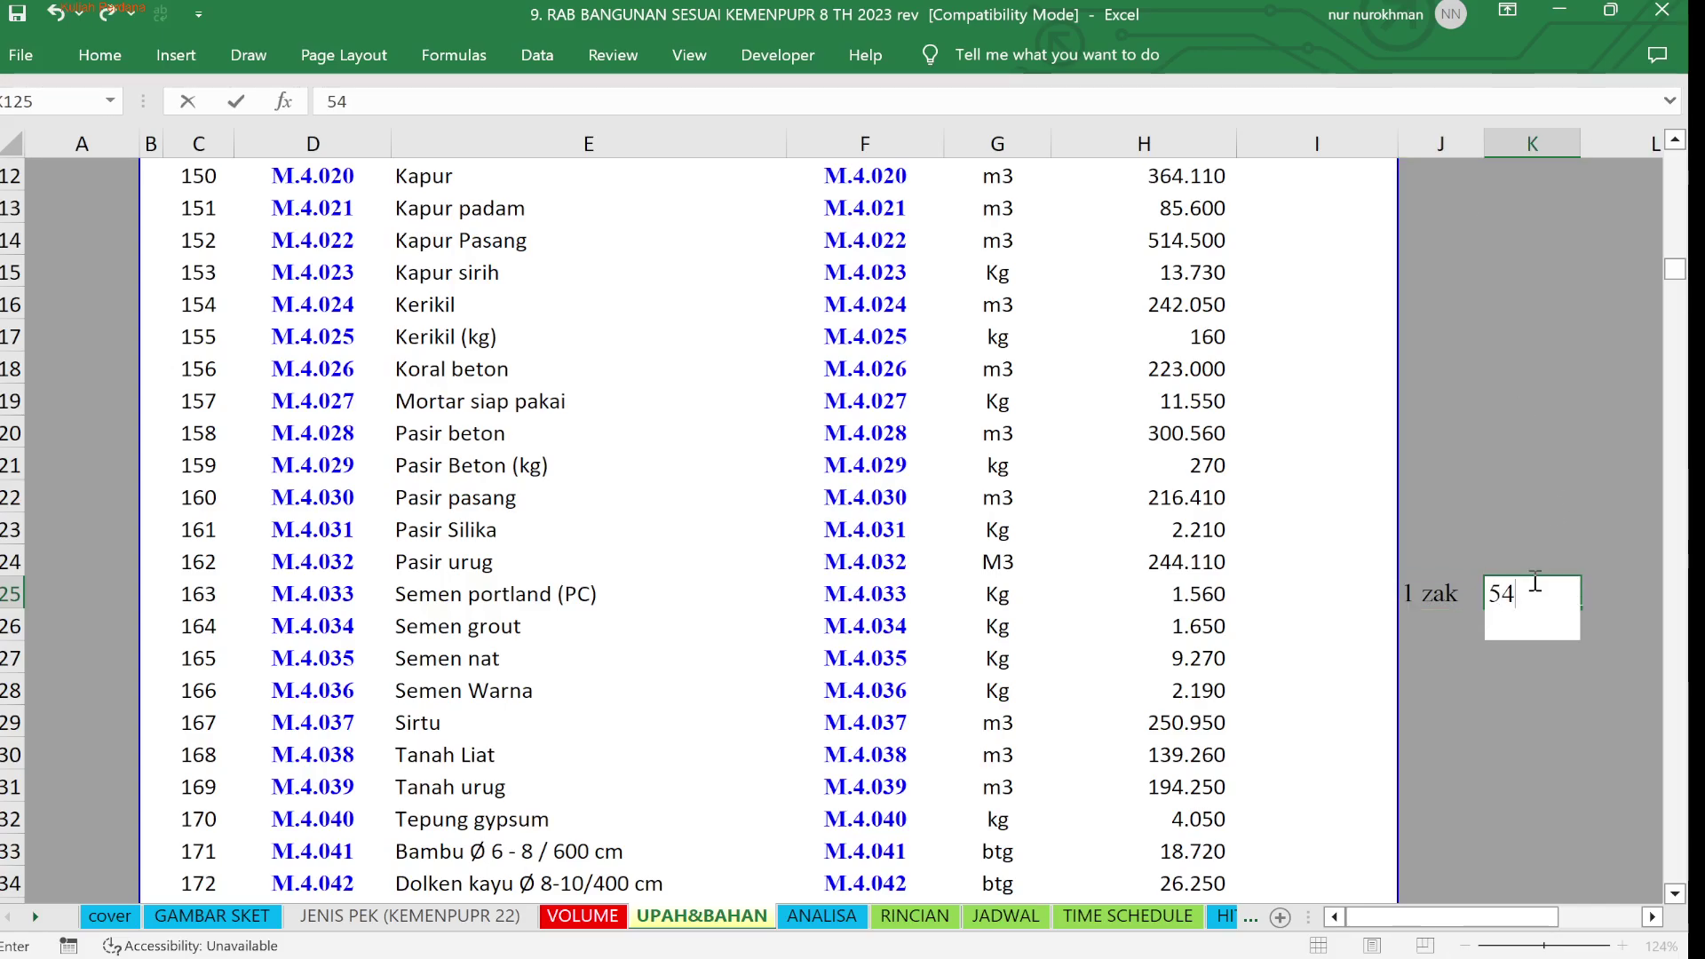
type("000")
key("ctrl+Return")
key("Return")
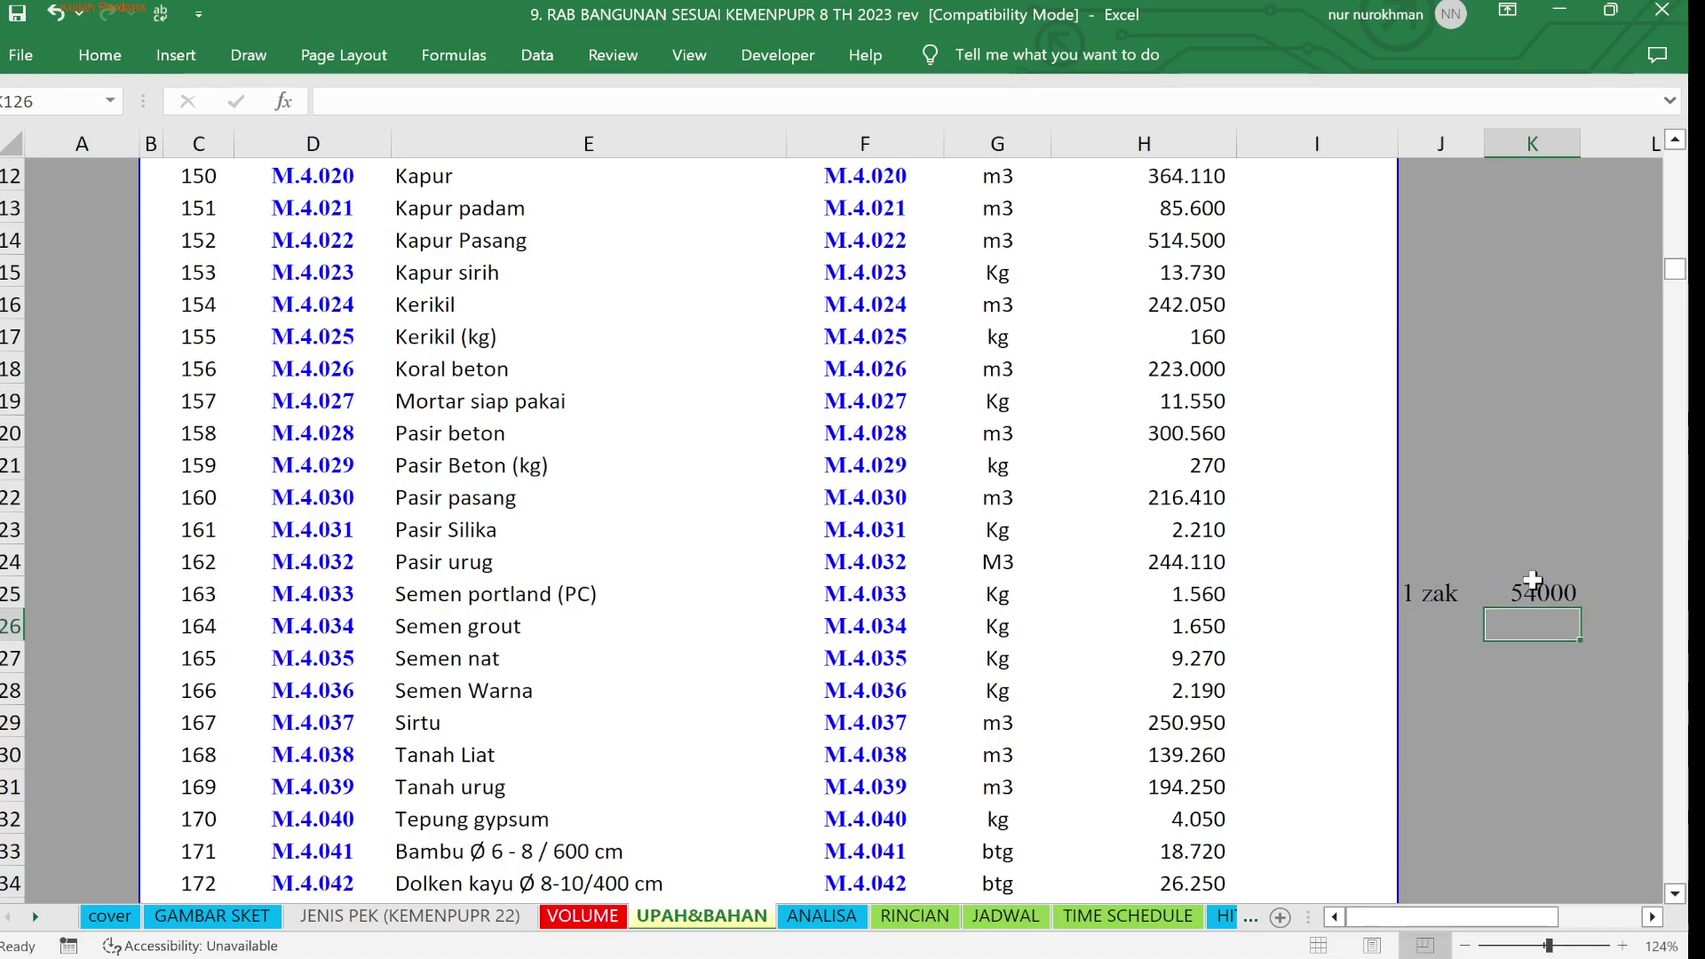
Enter the weight of one cement zak as 40 kg in J126, below 1 zak
left_click(1435, 616)
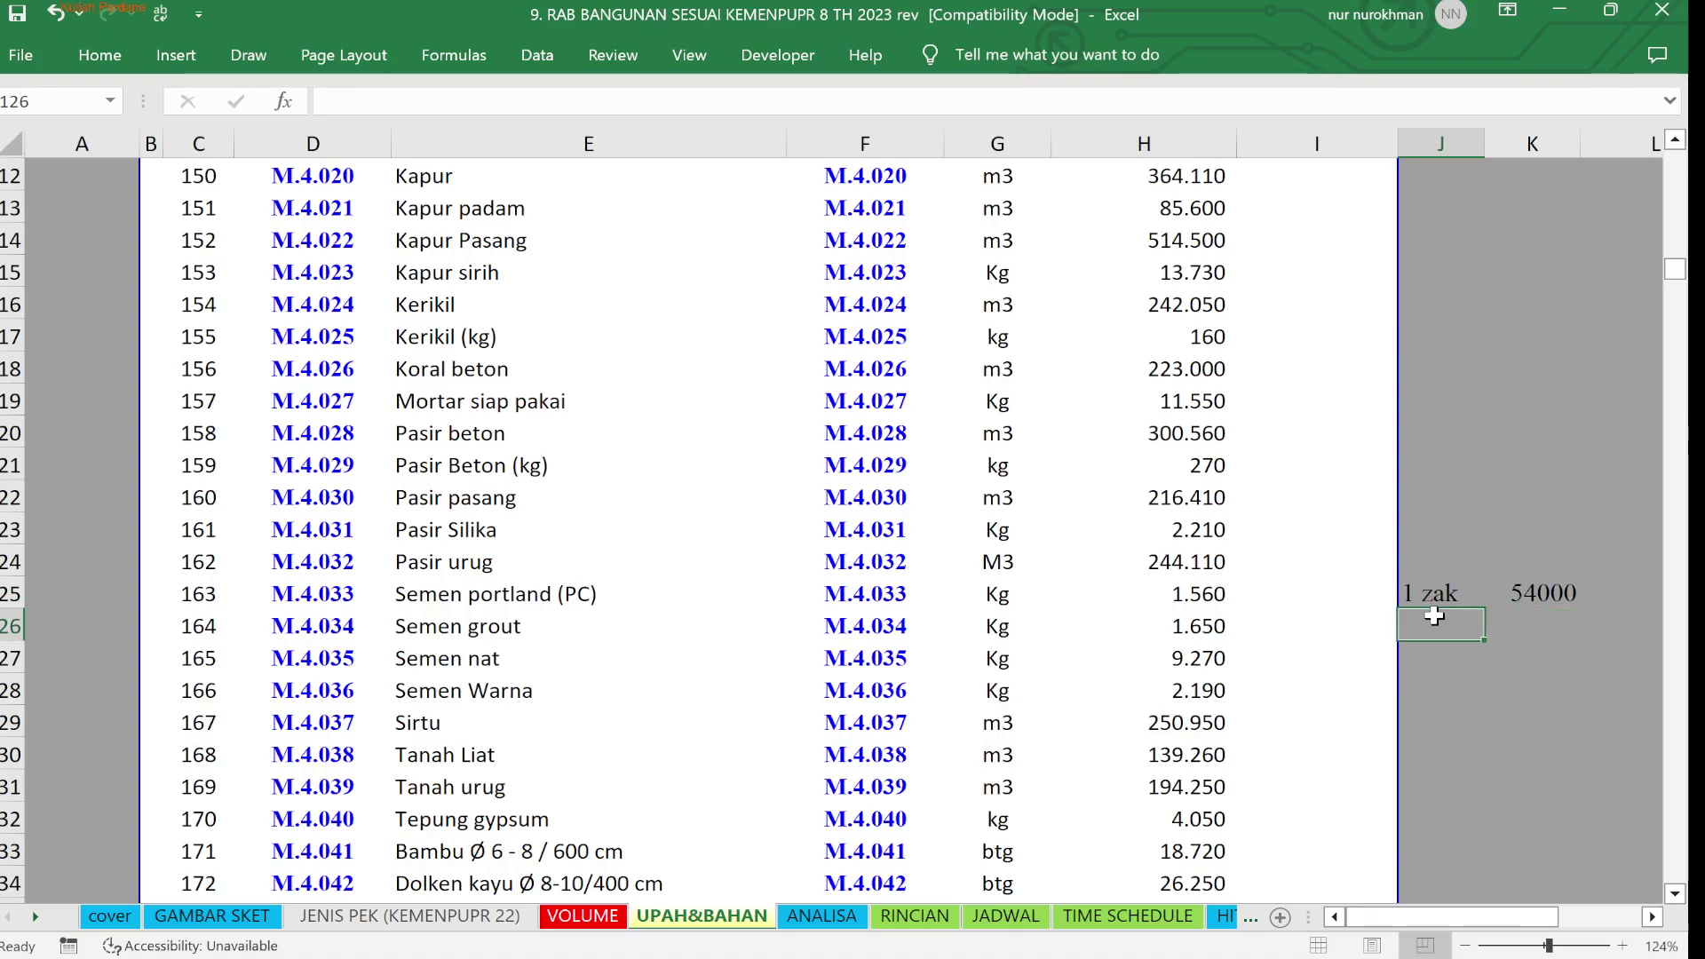
type("50 k")
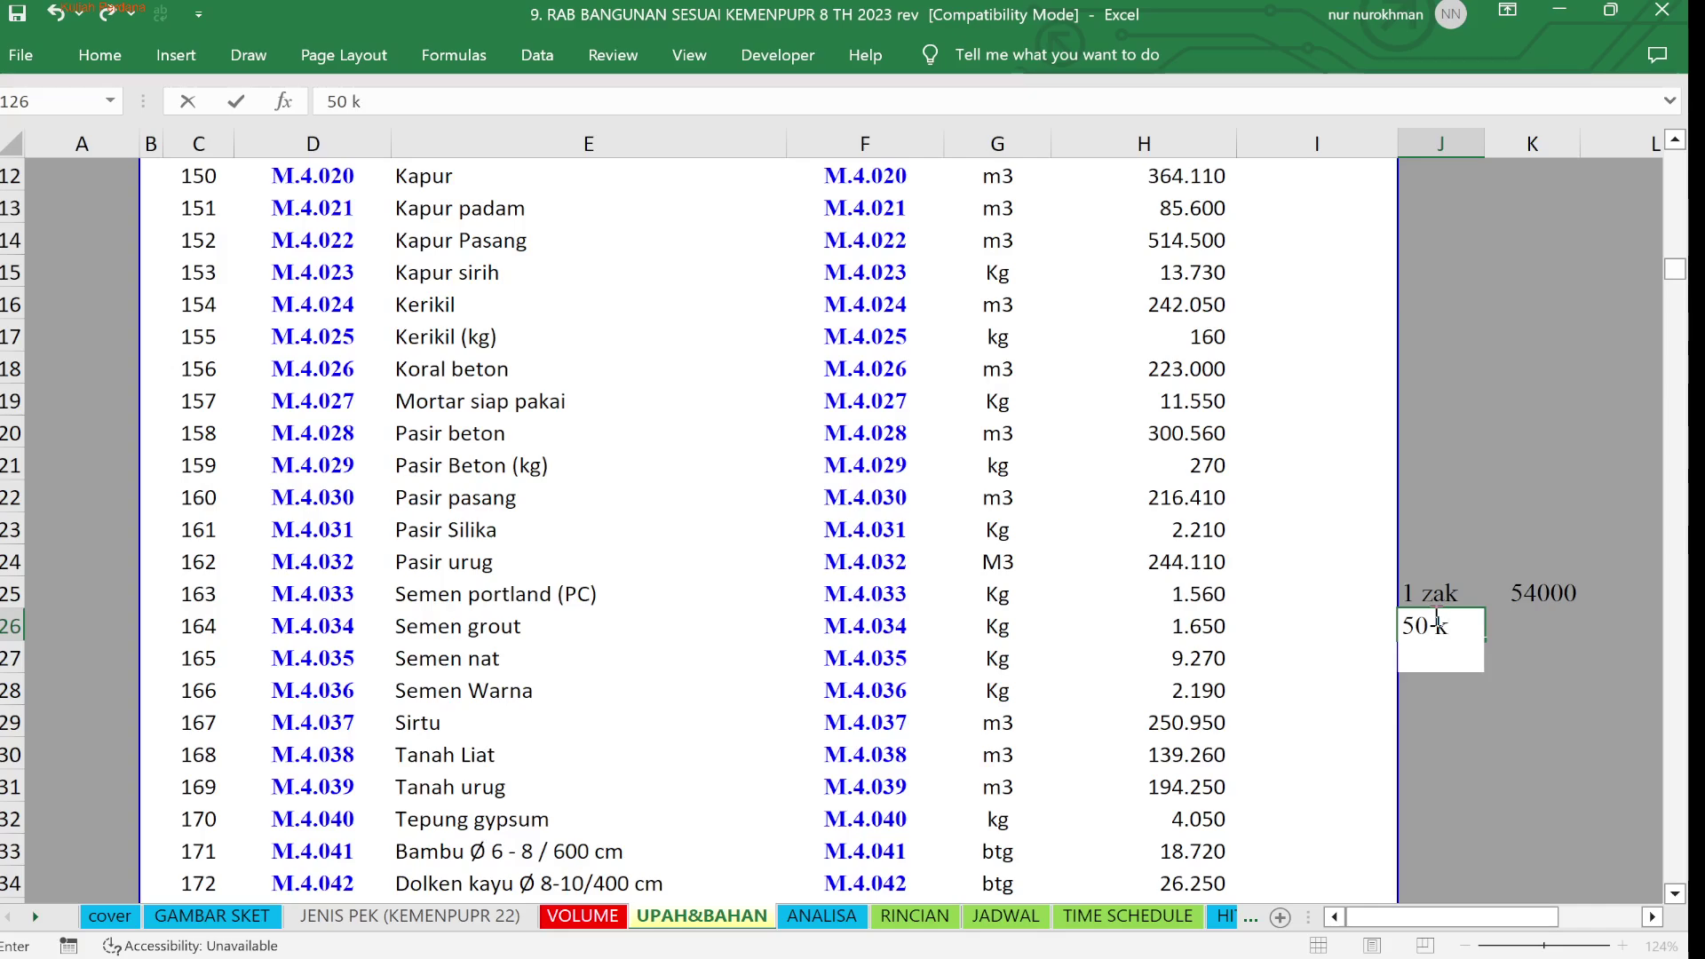
key("BackSpace")
key("BackSpace")
key("BackSpace")
key("BackSpace")
type("40 kg")
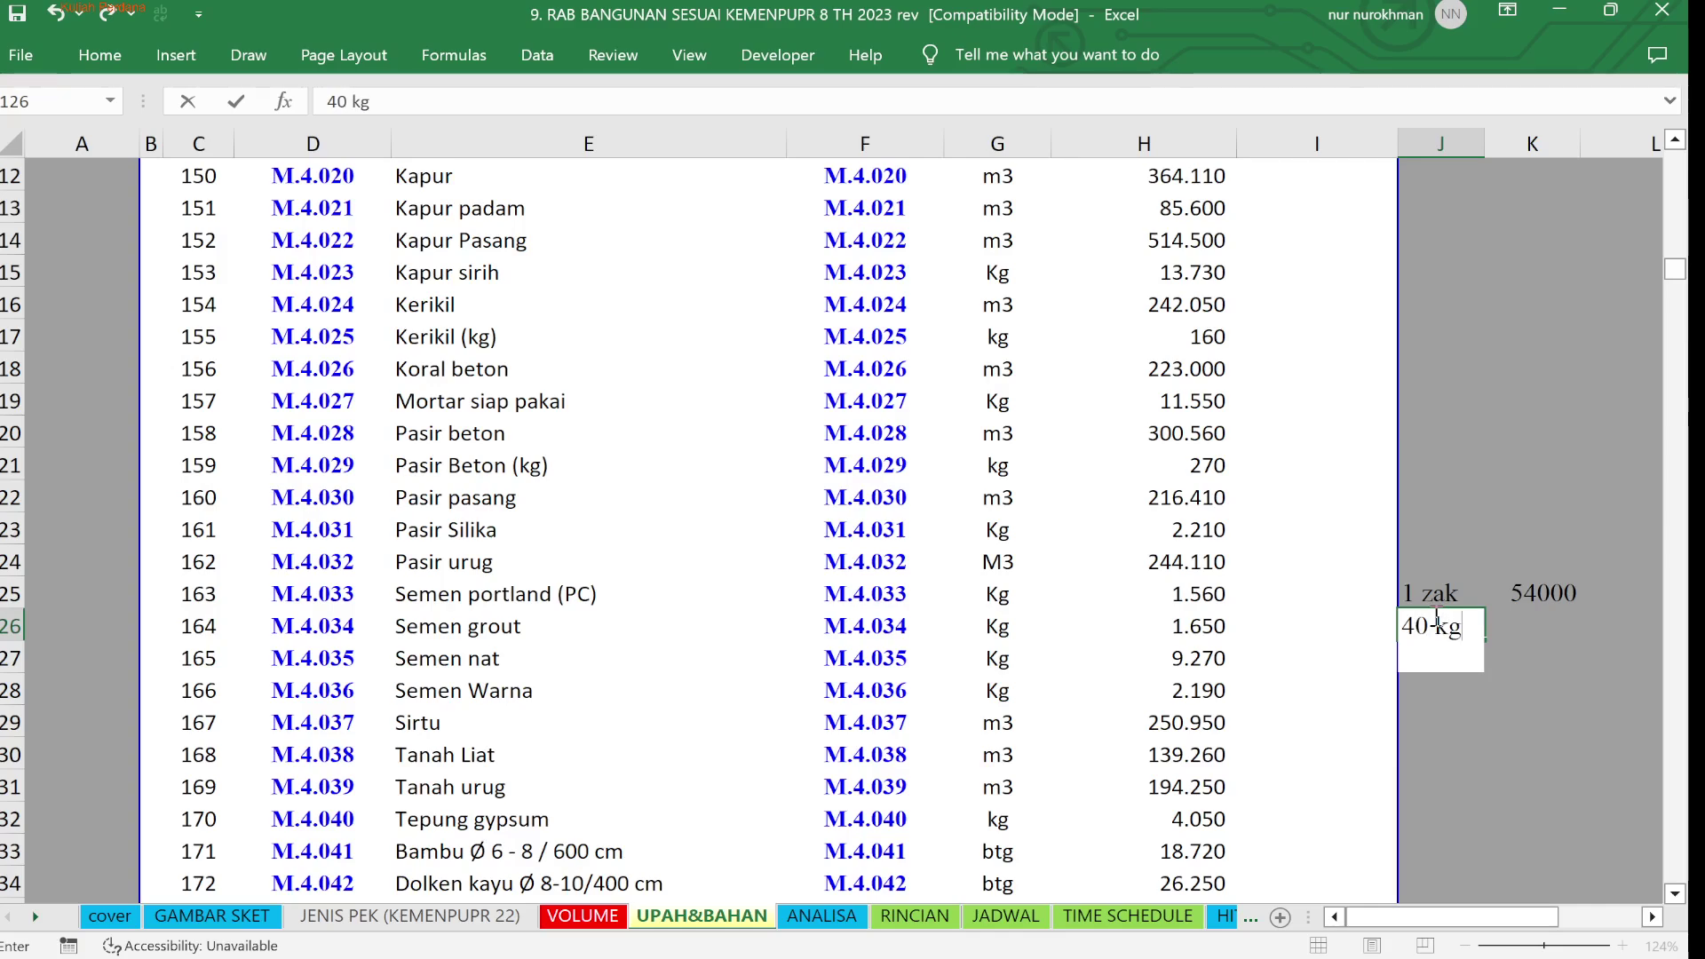
key("Return")
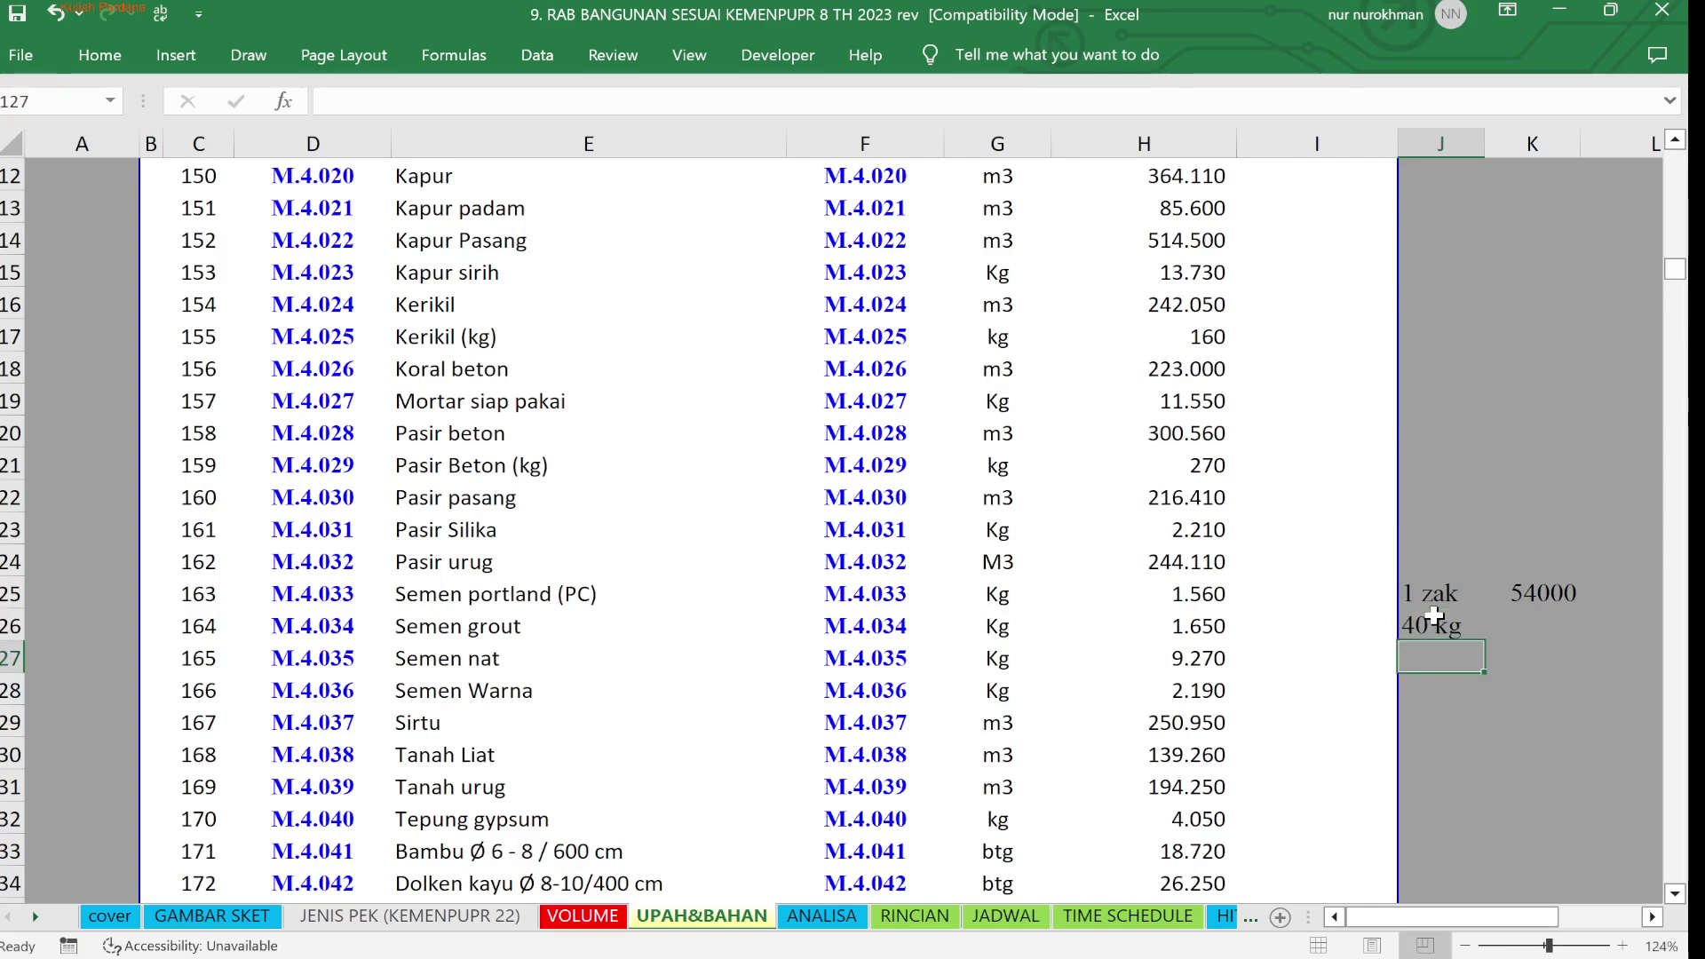
Enter 1 in J127 and compute the cement price per kg in K127 with the formula =K125/40
type("1")
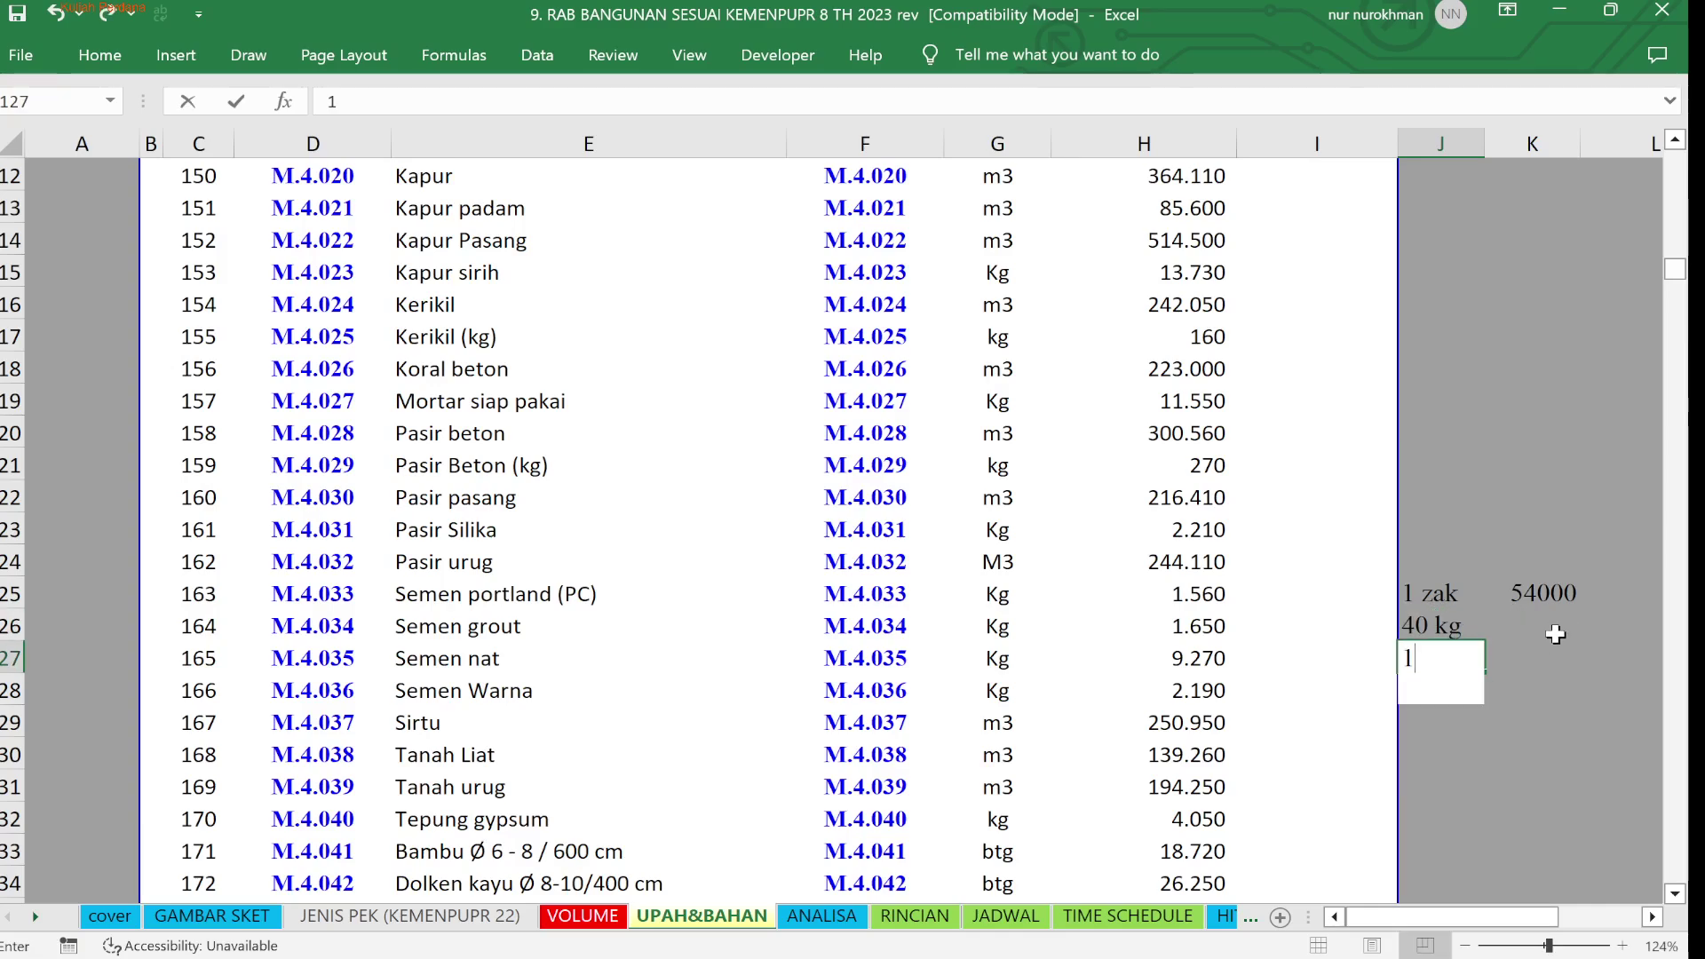
key("Return")
left_click(1547, 652)
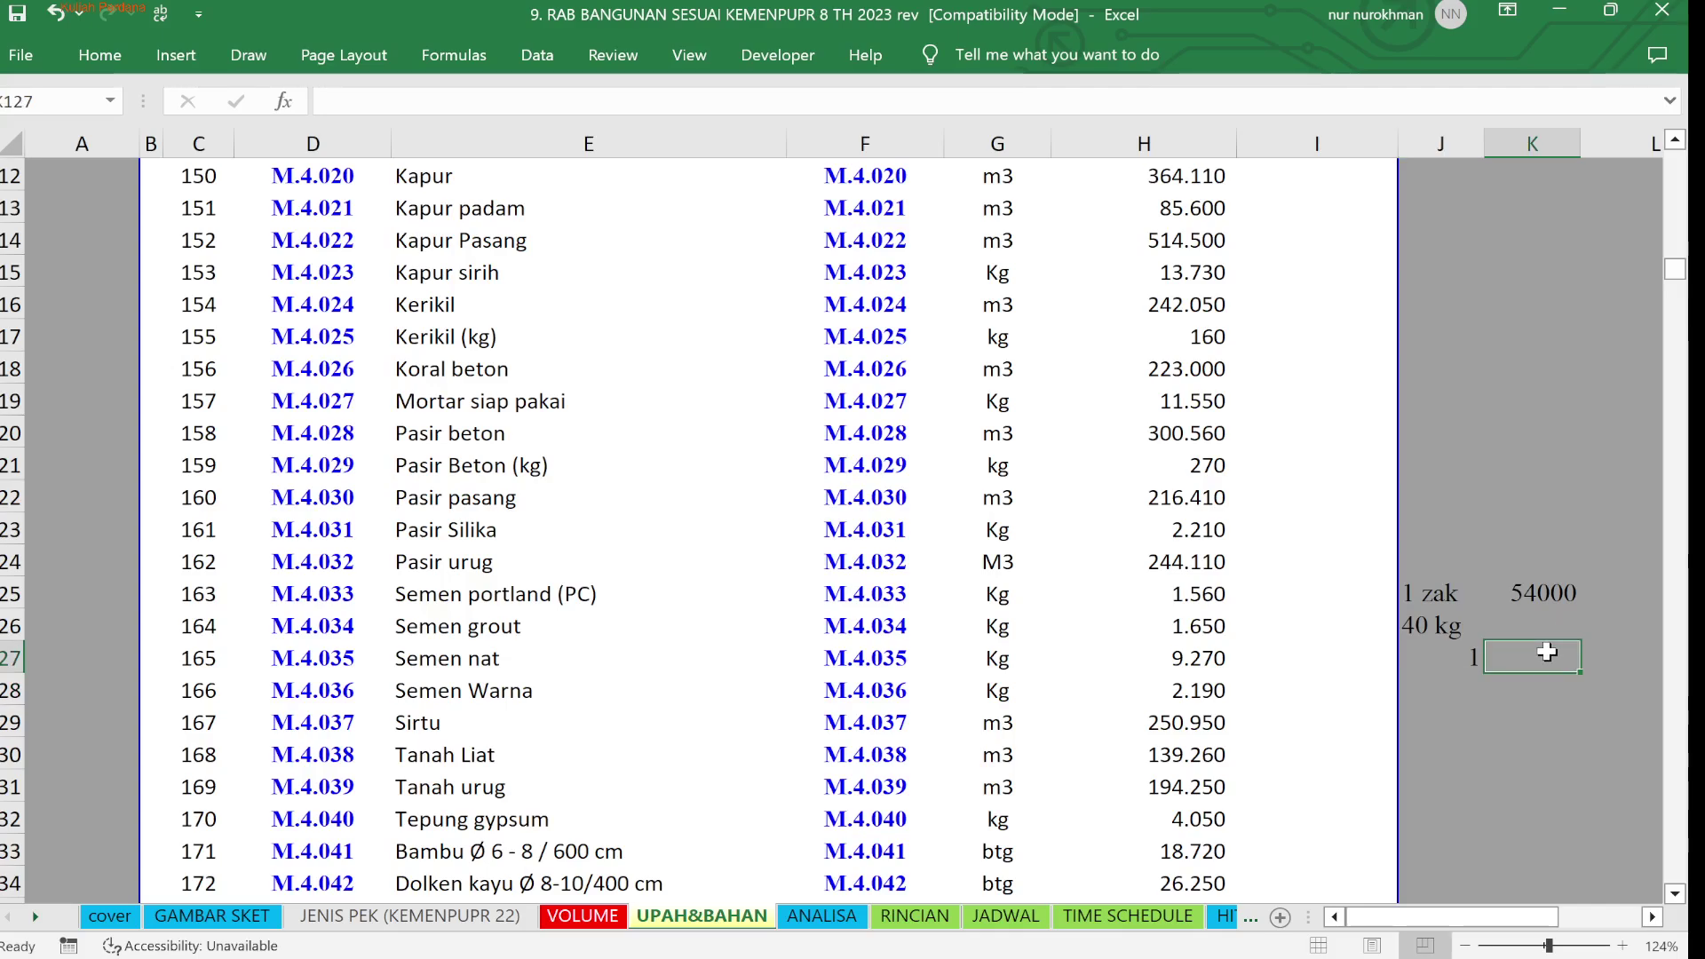
type("=")
left_click(1536, 589)
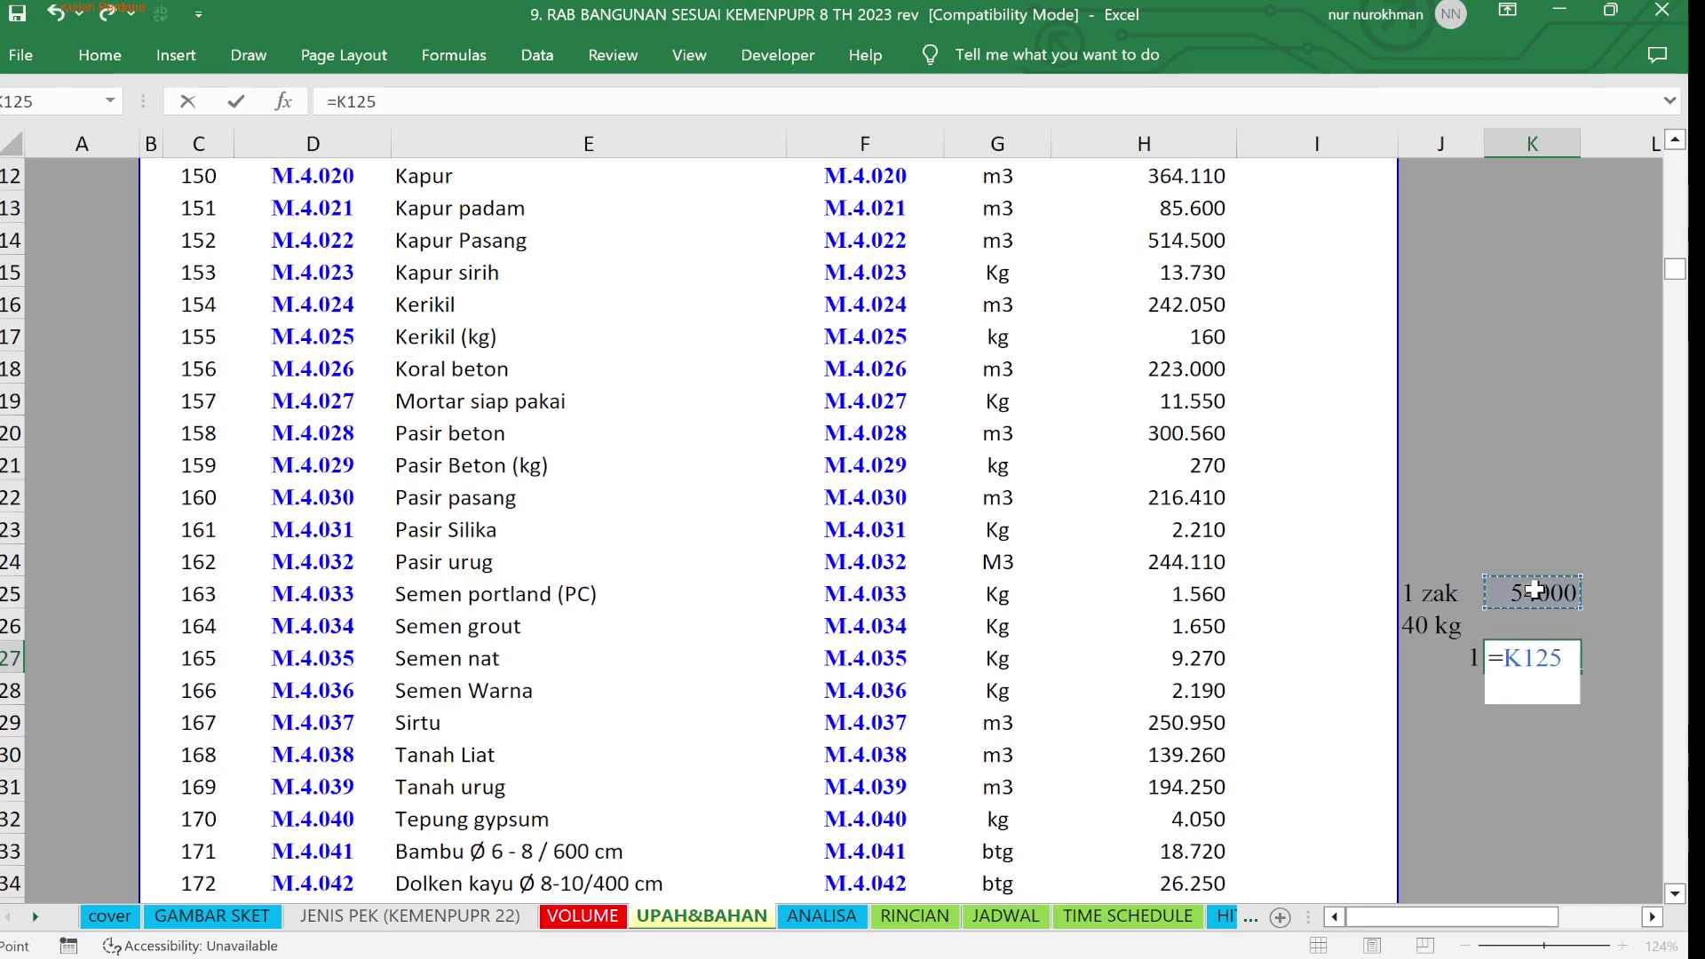
type("/40")
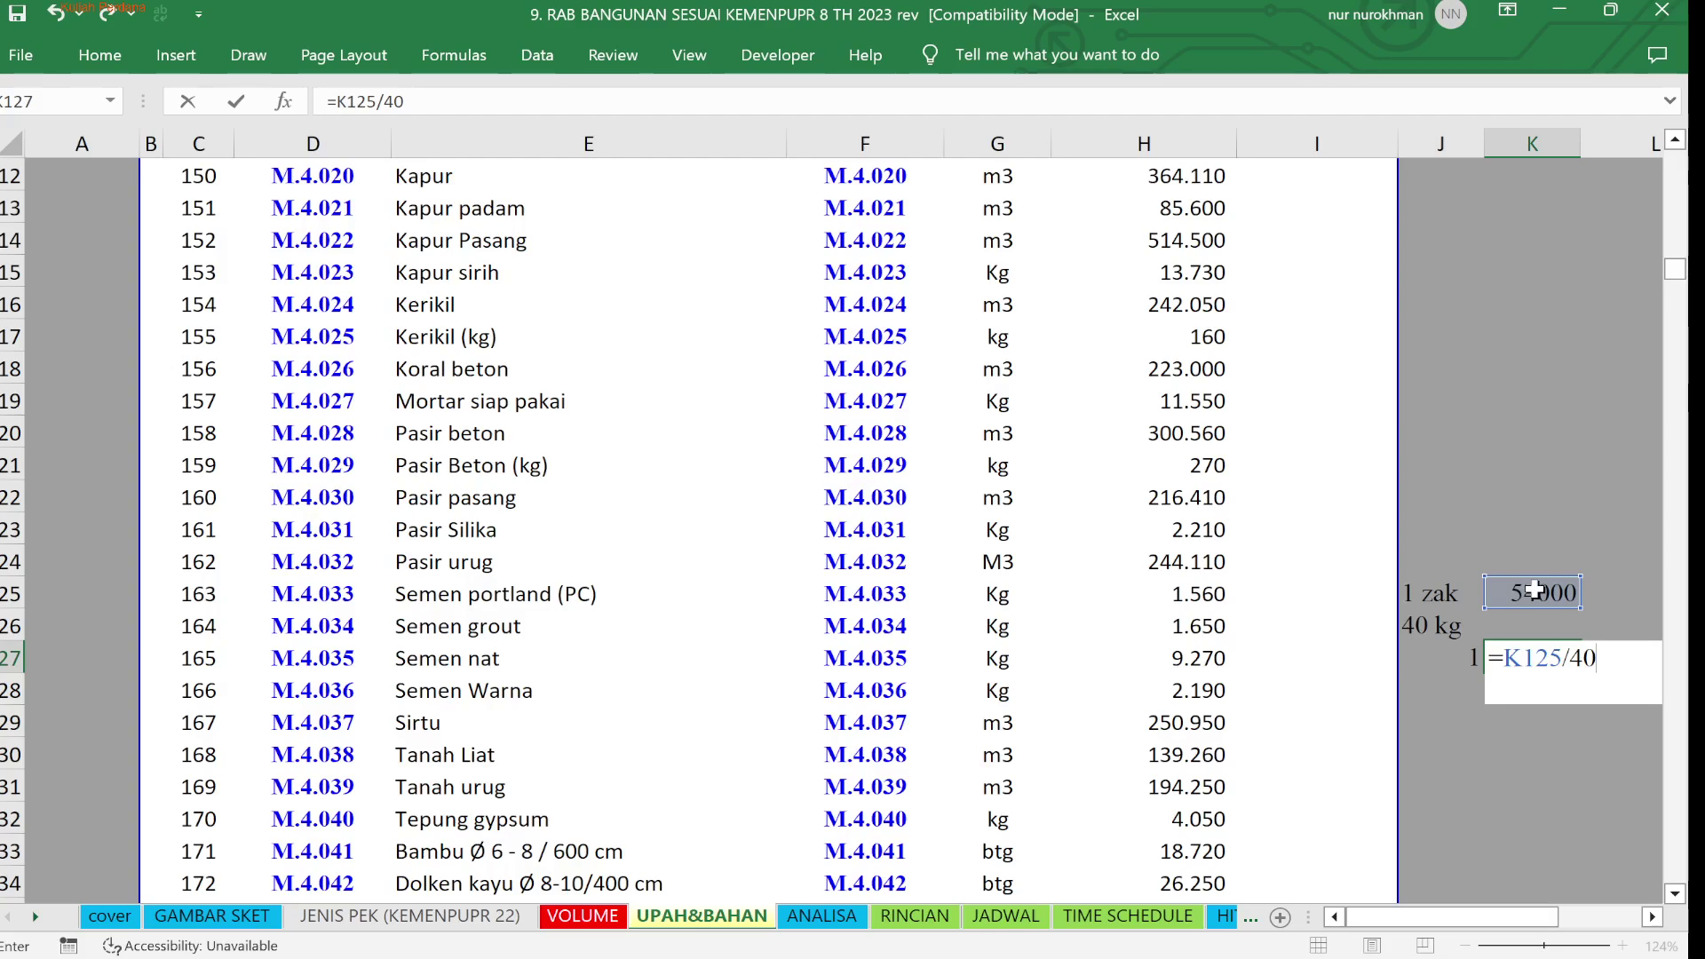
key("Return")
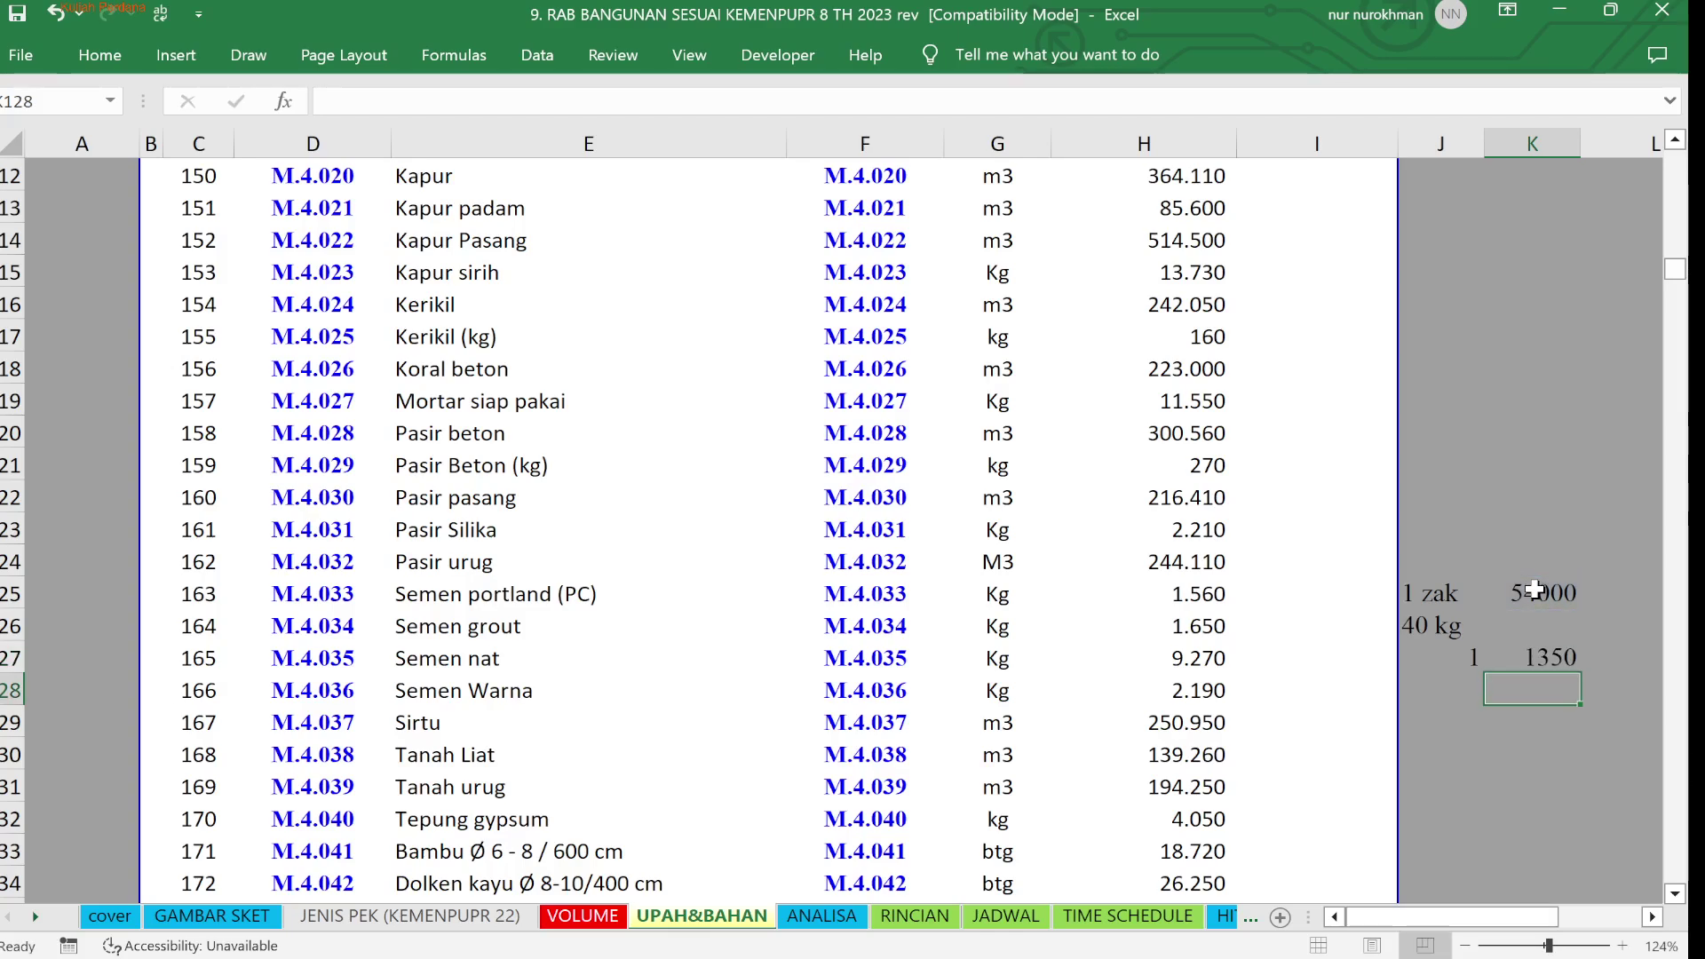
Format K125:K127 with thousands separators and two decimals, and widen column K to fit the values
left_click_drag(1536, 590, 1542, 658)
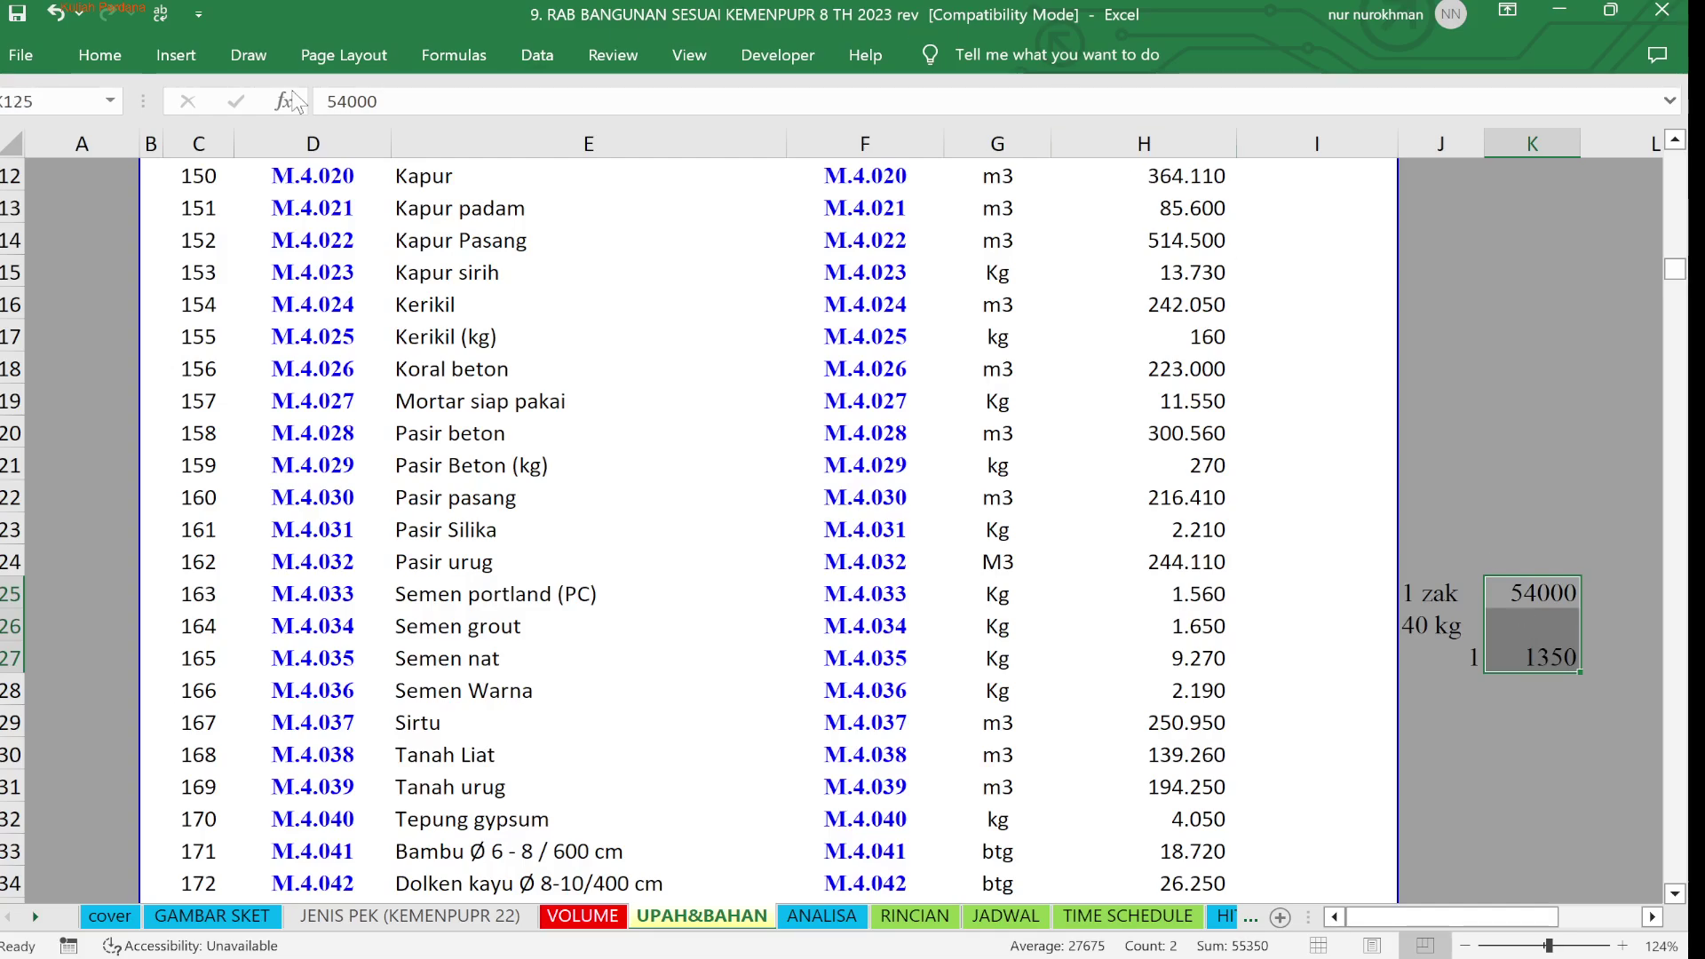
left_click(109, 57)
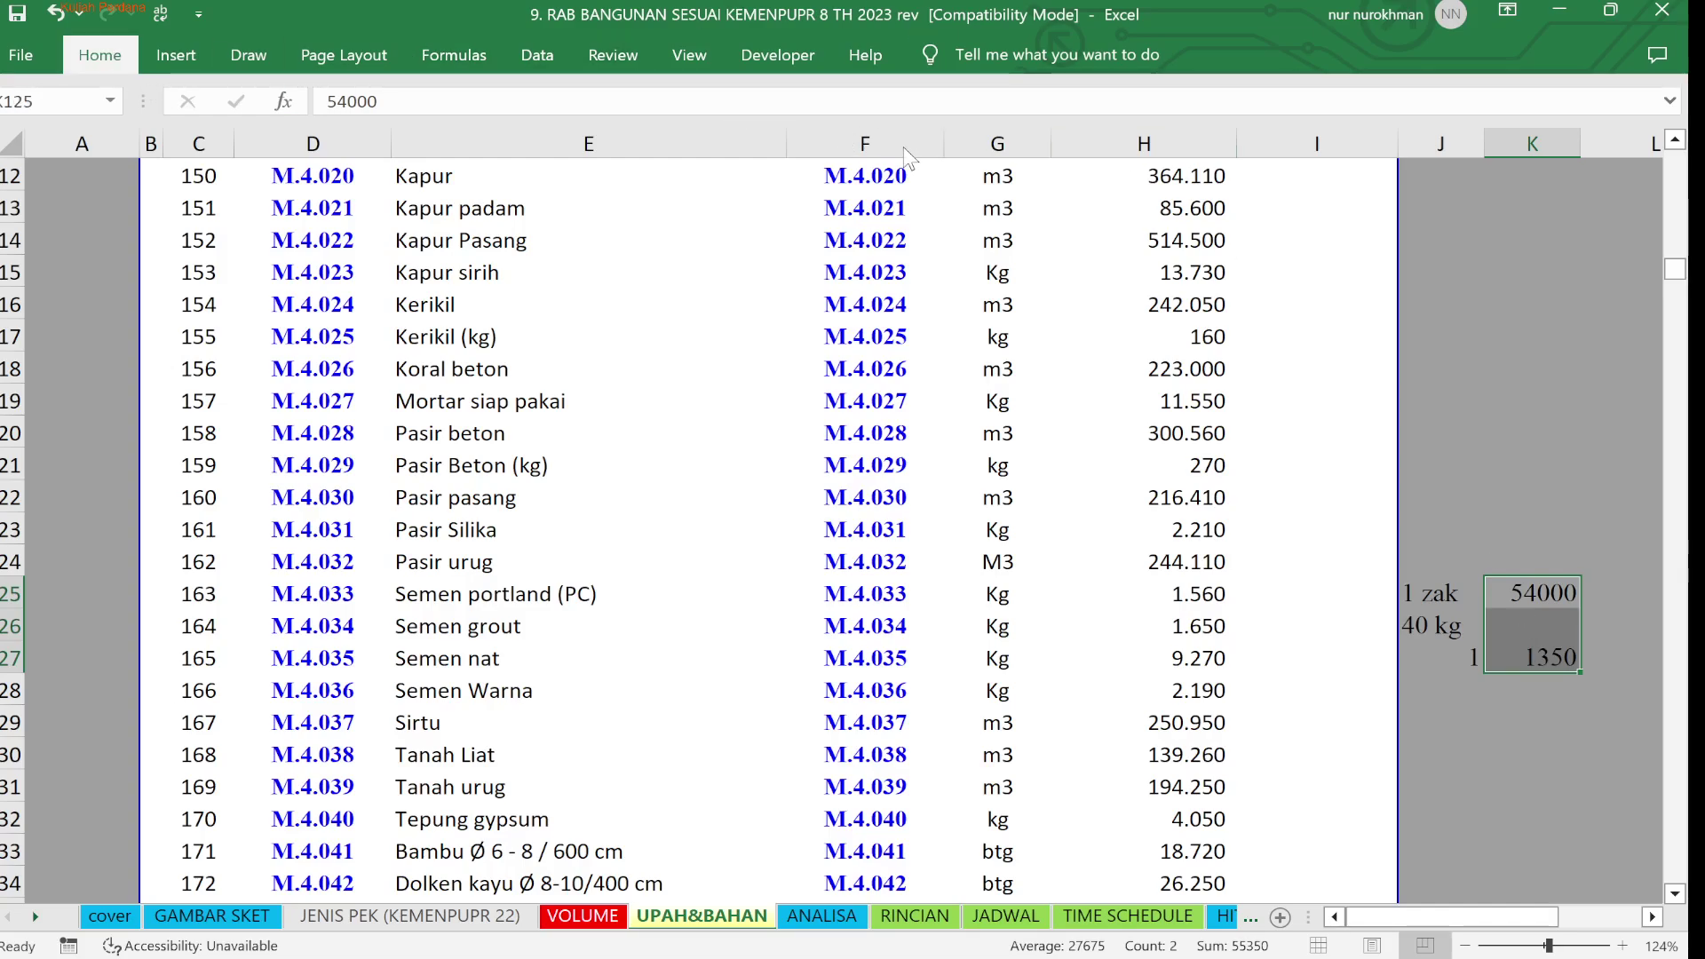
key("ctrl+shift+1")
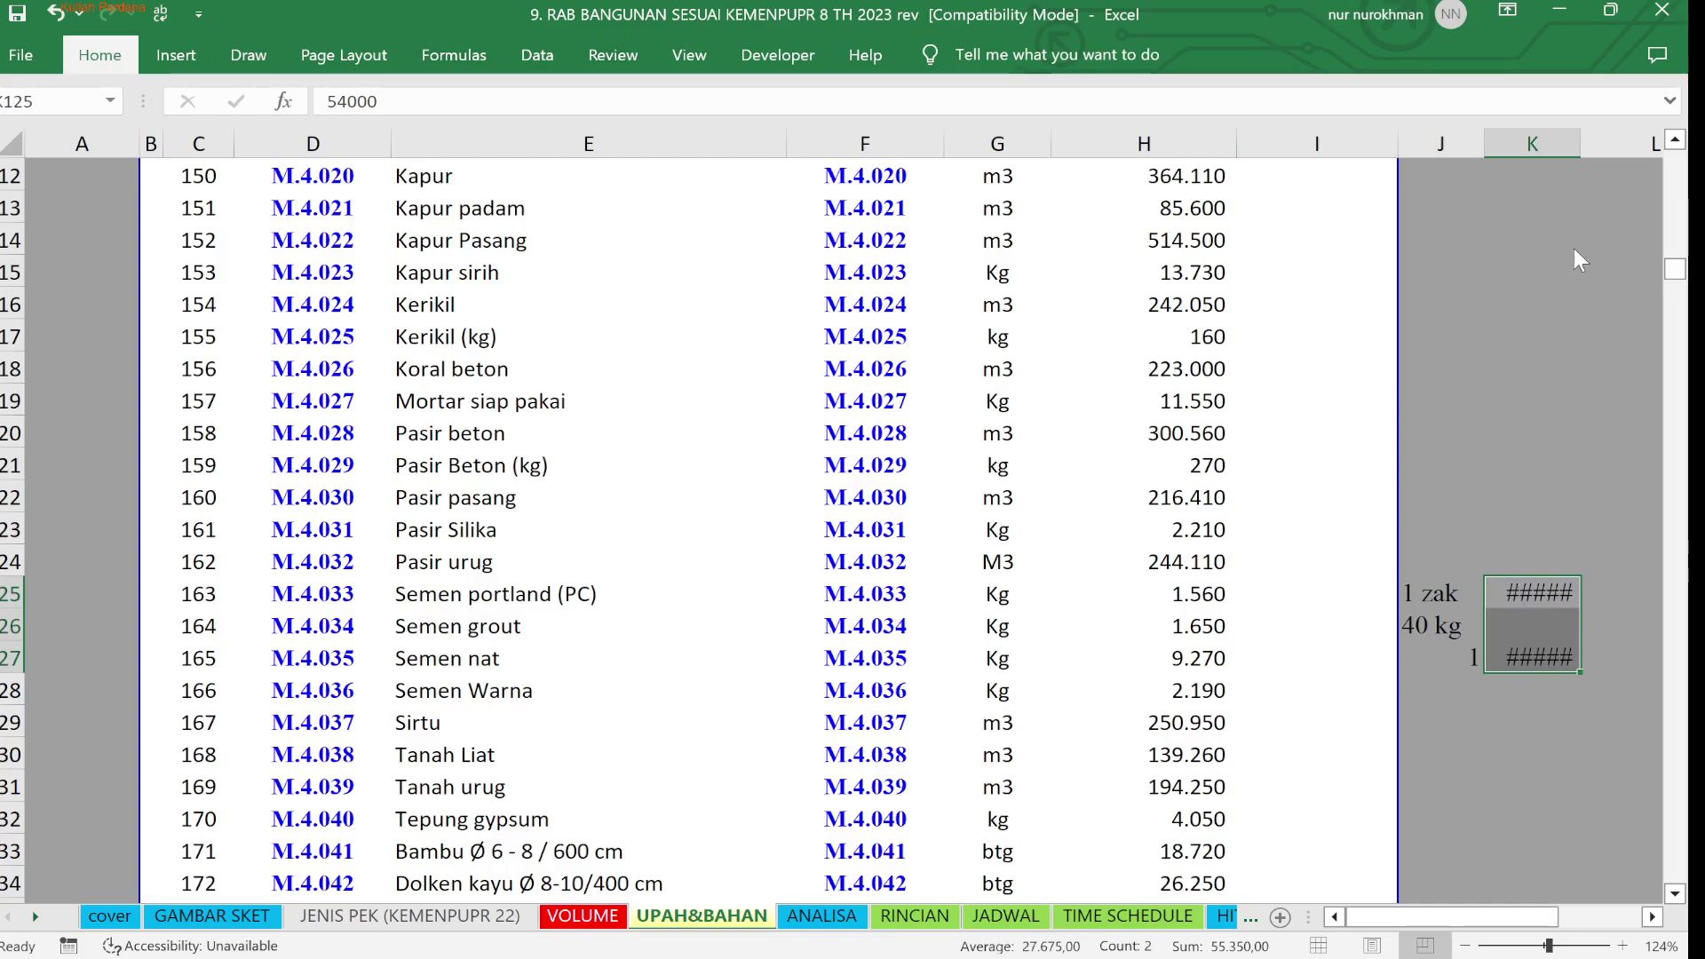
left_click_drag(1581, 146, 1629, 143)
left_click(1557, 750)
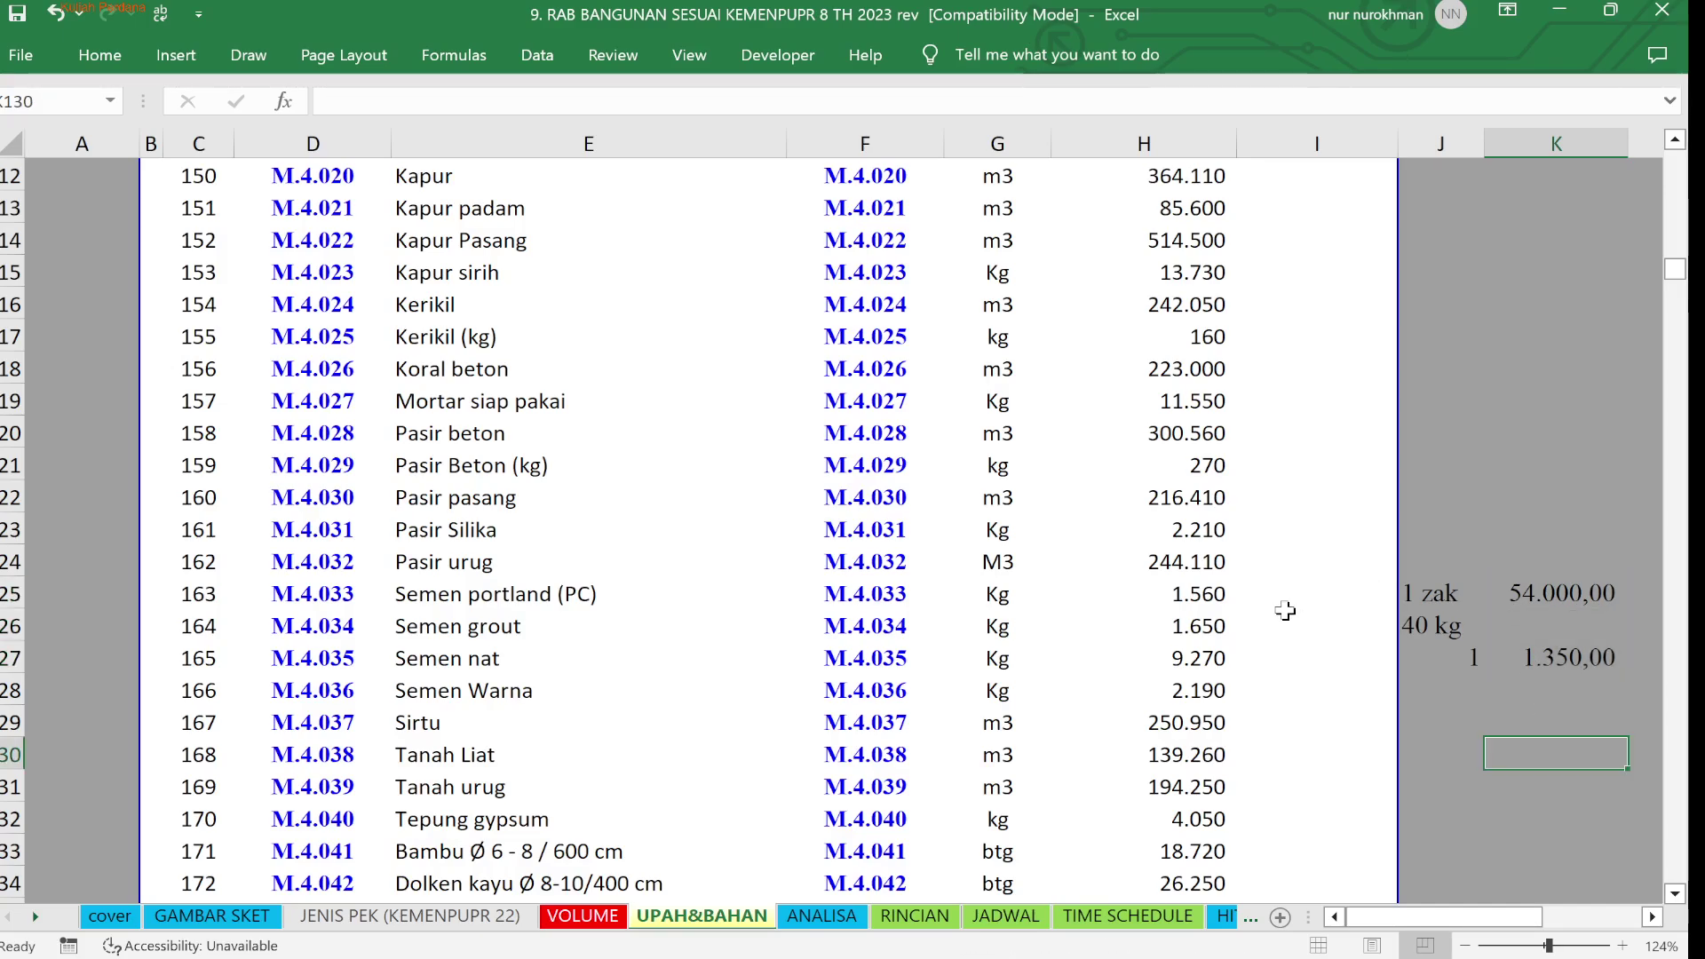
Copy the cell format of H125:H126 onto K125:K127 and narrow column K to fit the prices
left_click_drag(1190, 586, 1194, 625)
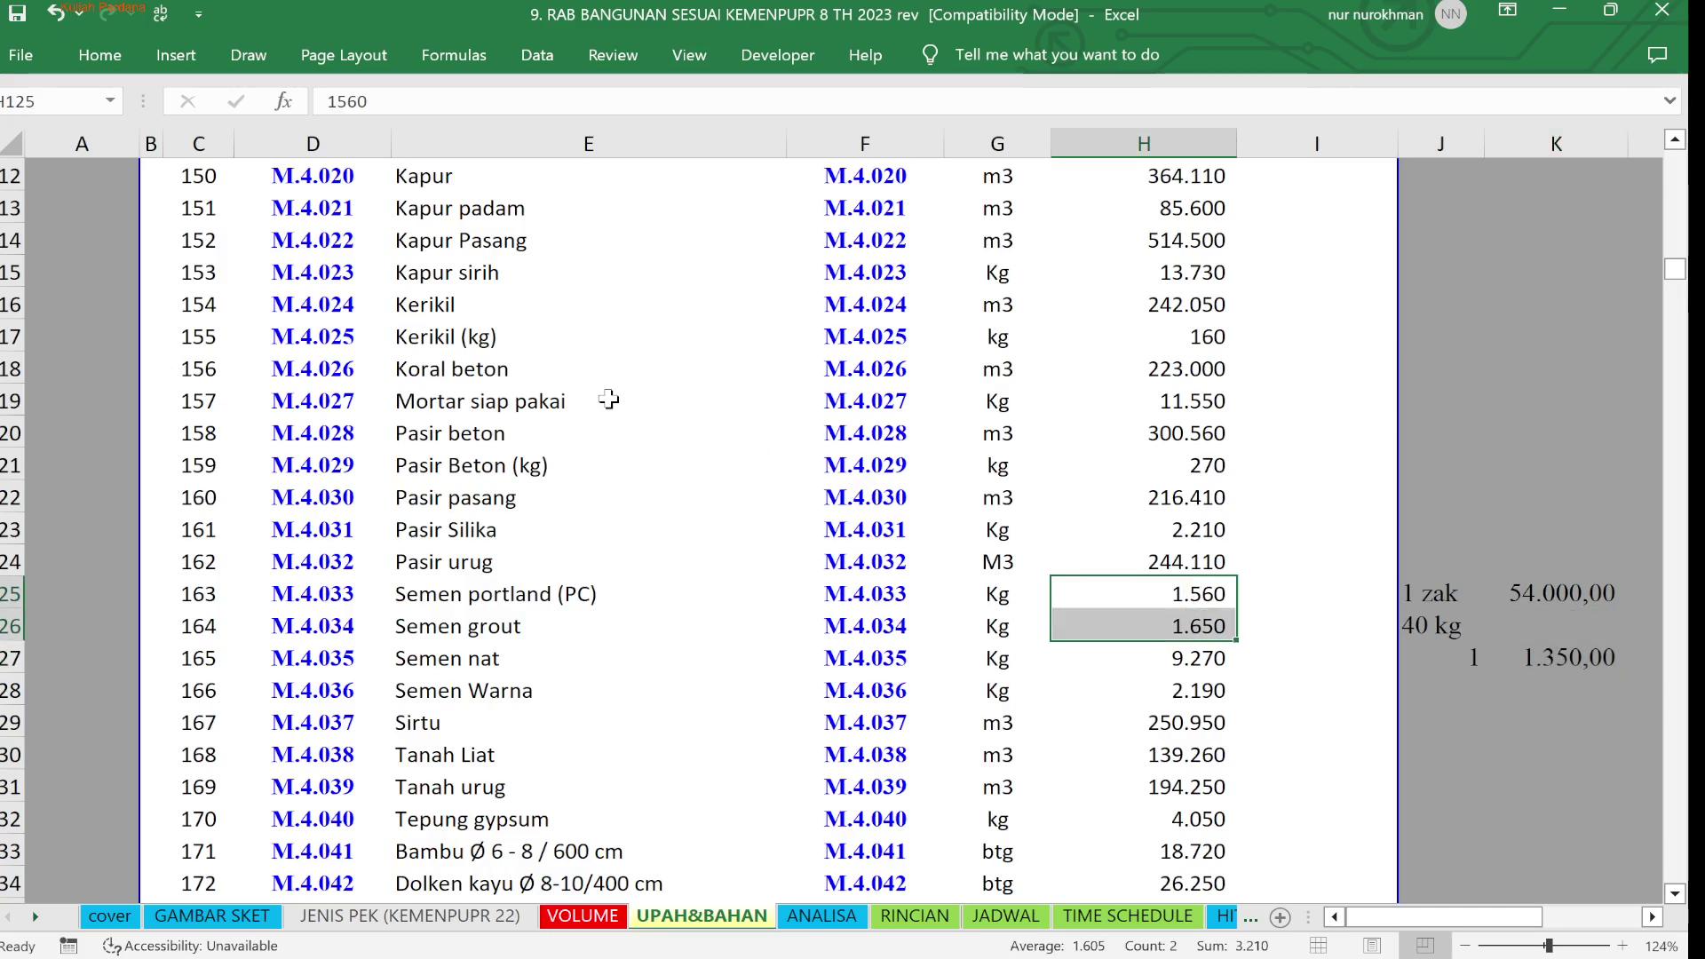
left_click(96, 52)
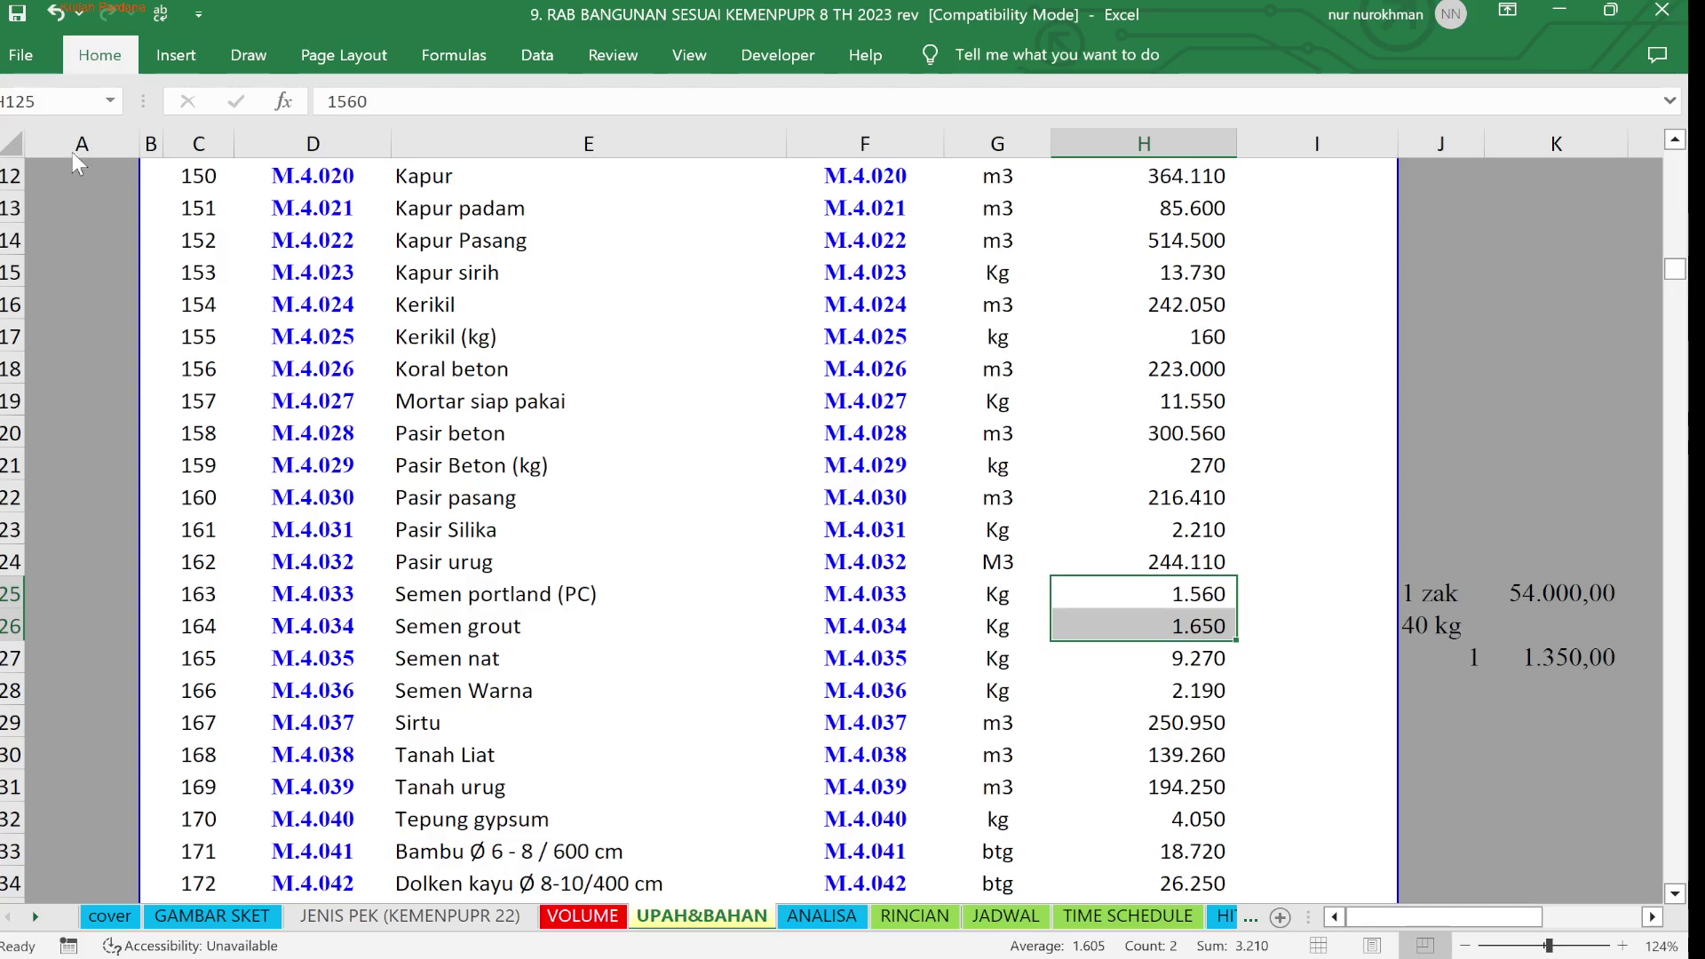
left_click(72, 152)
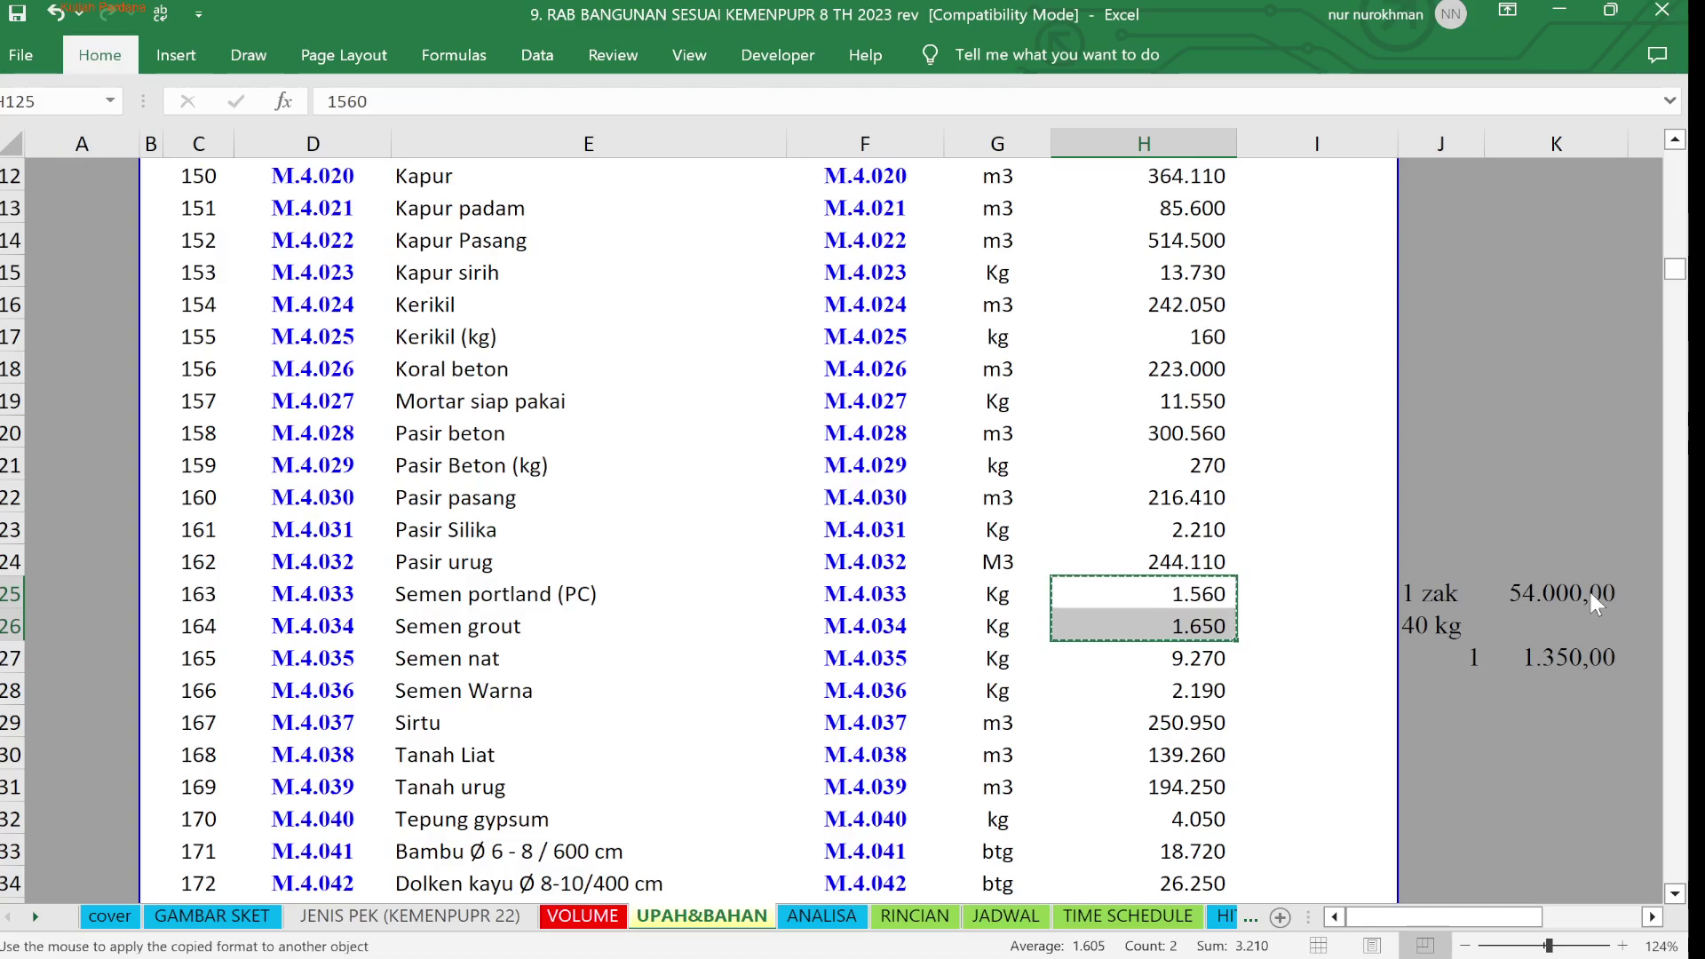
left_click_drag(1591, 594, 1589, 659)
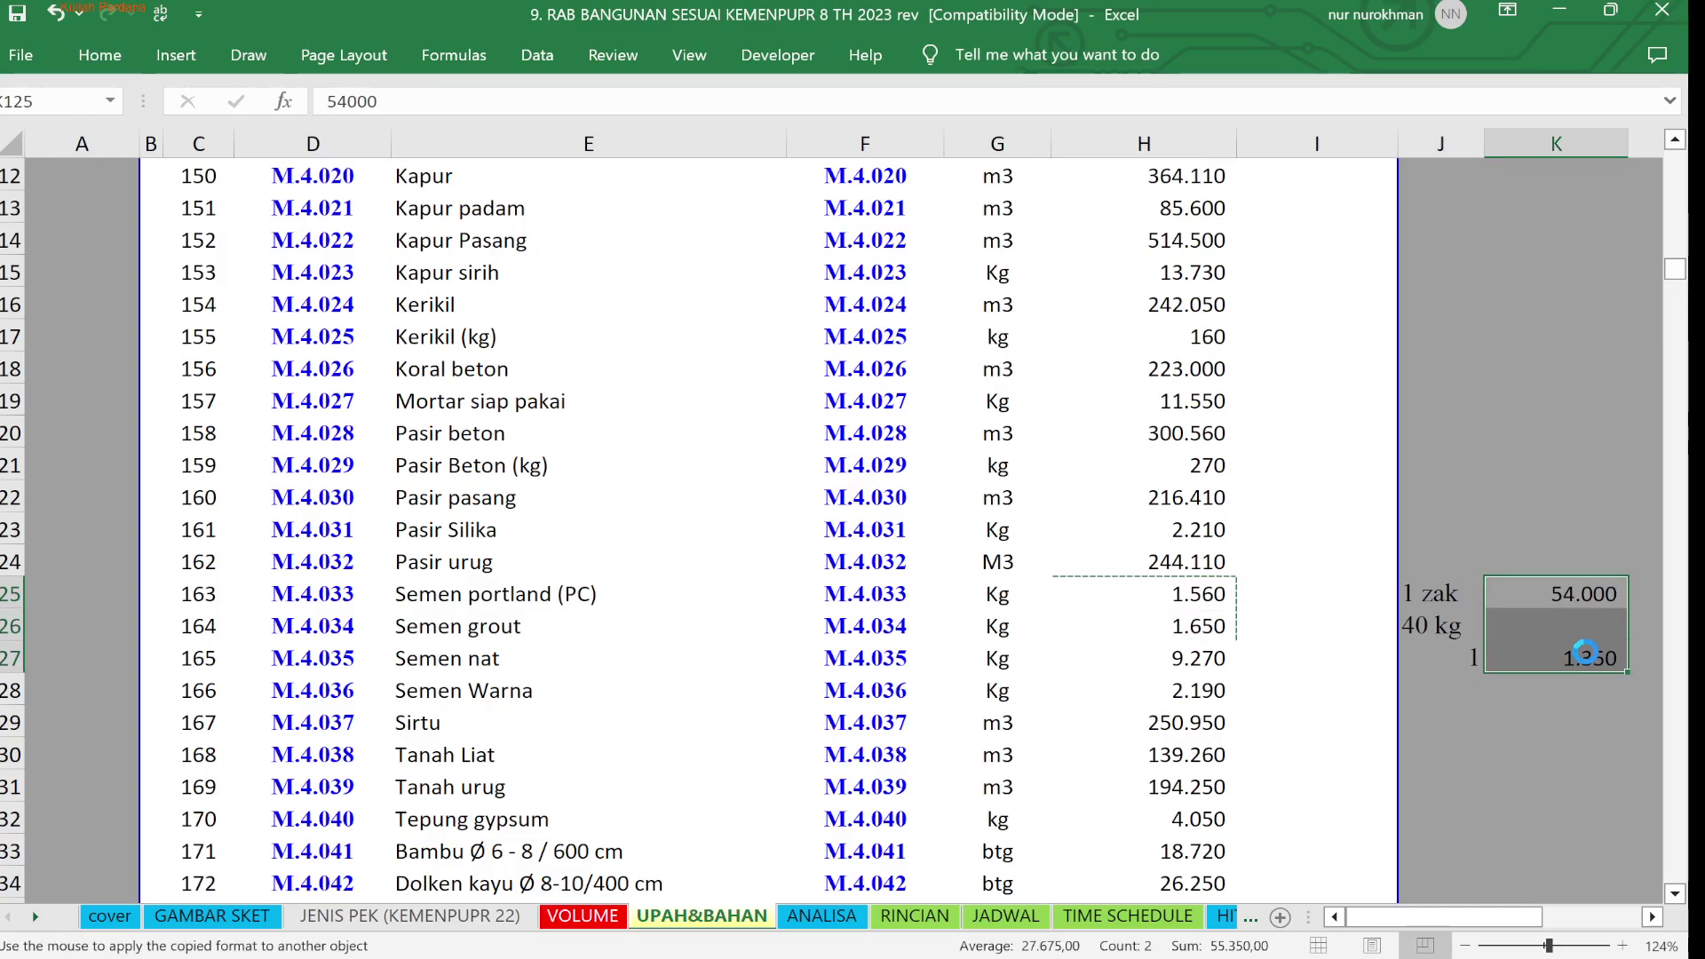
left_click(1550, 734)
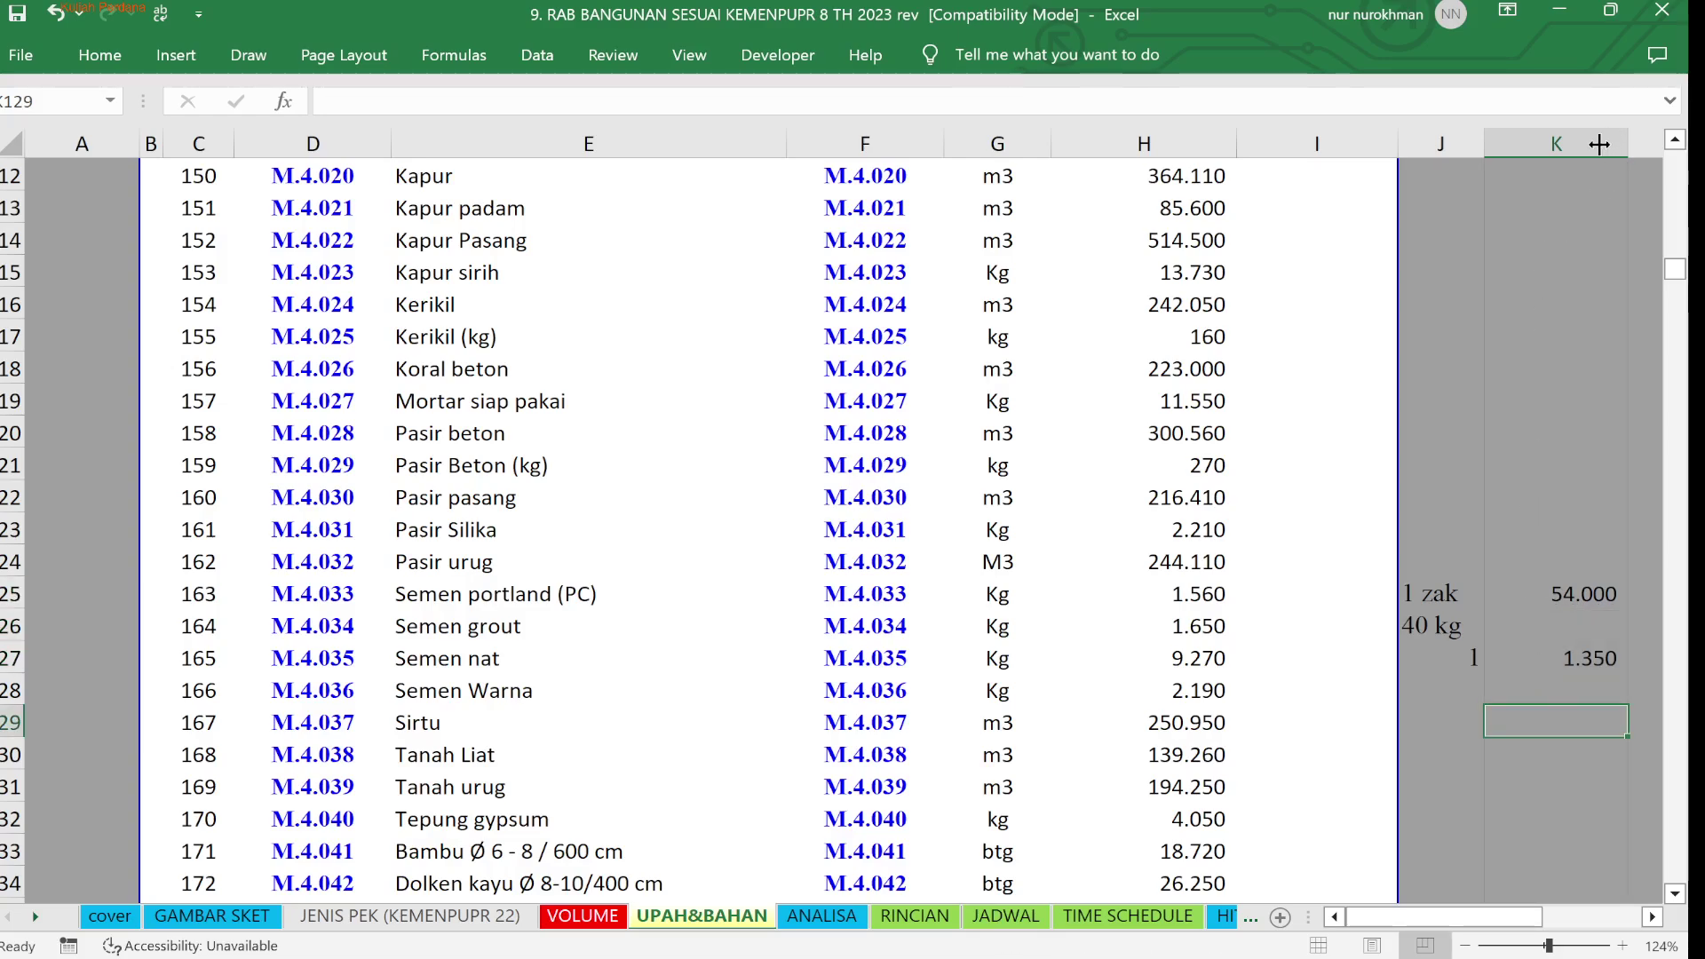
left_click_drag(1599, 144, 1585, 146)
left_click(1598, 554)
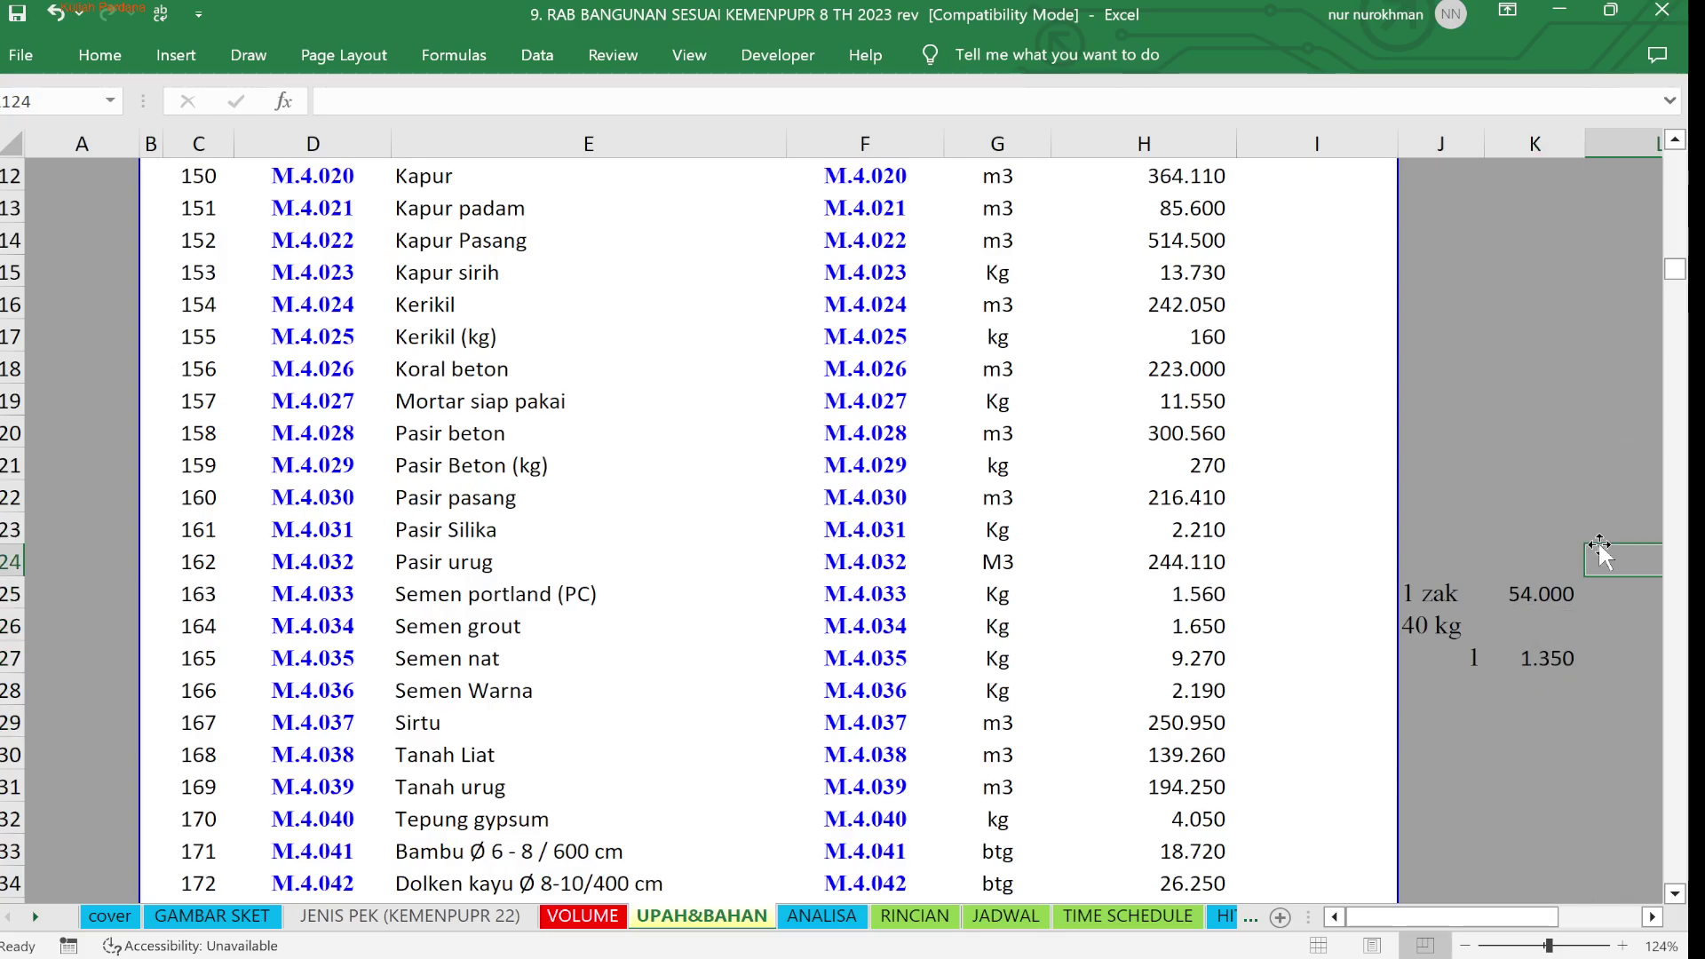
left_click(1530, 814)
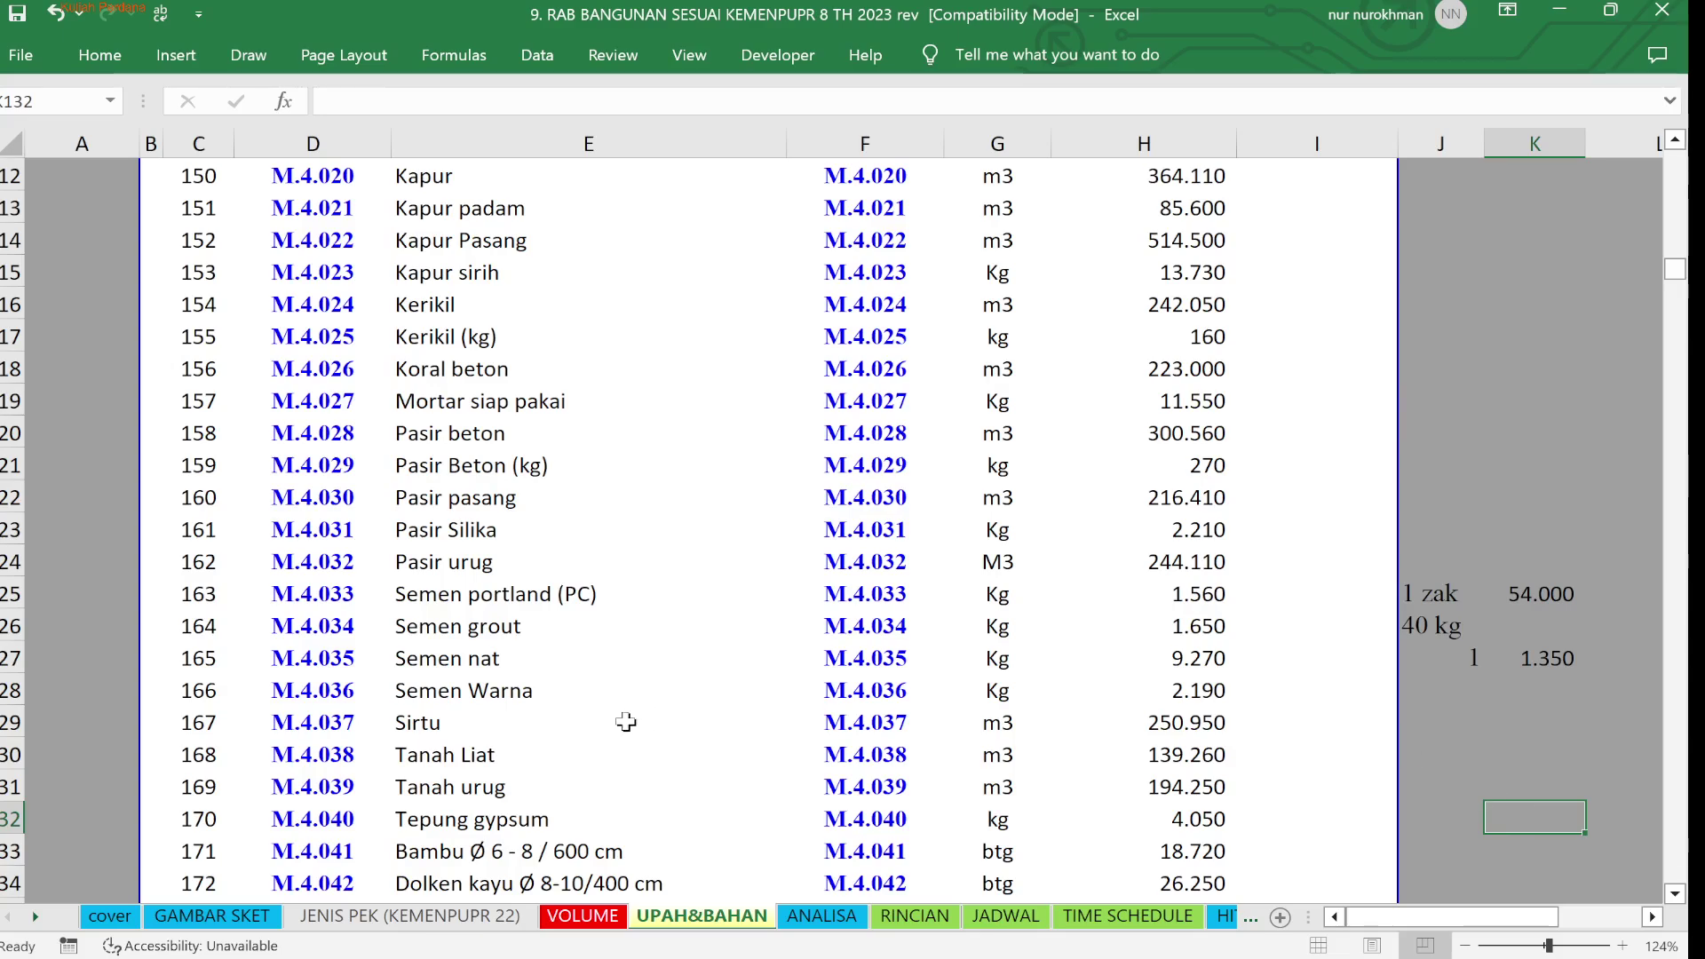
Enter 1 rit in J120 beside the Pasir beton row
left_click(579, 720)
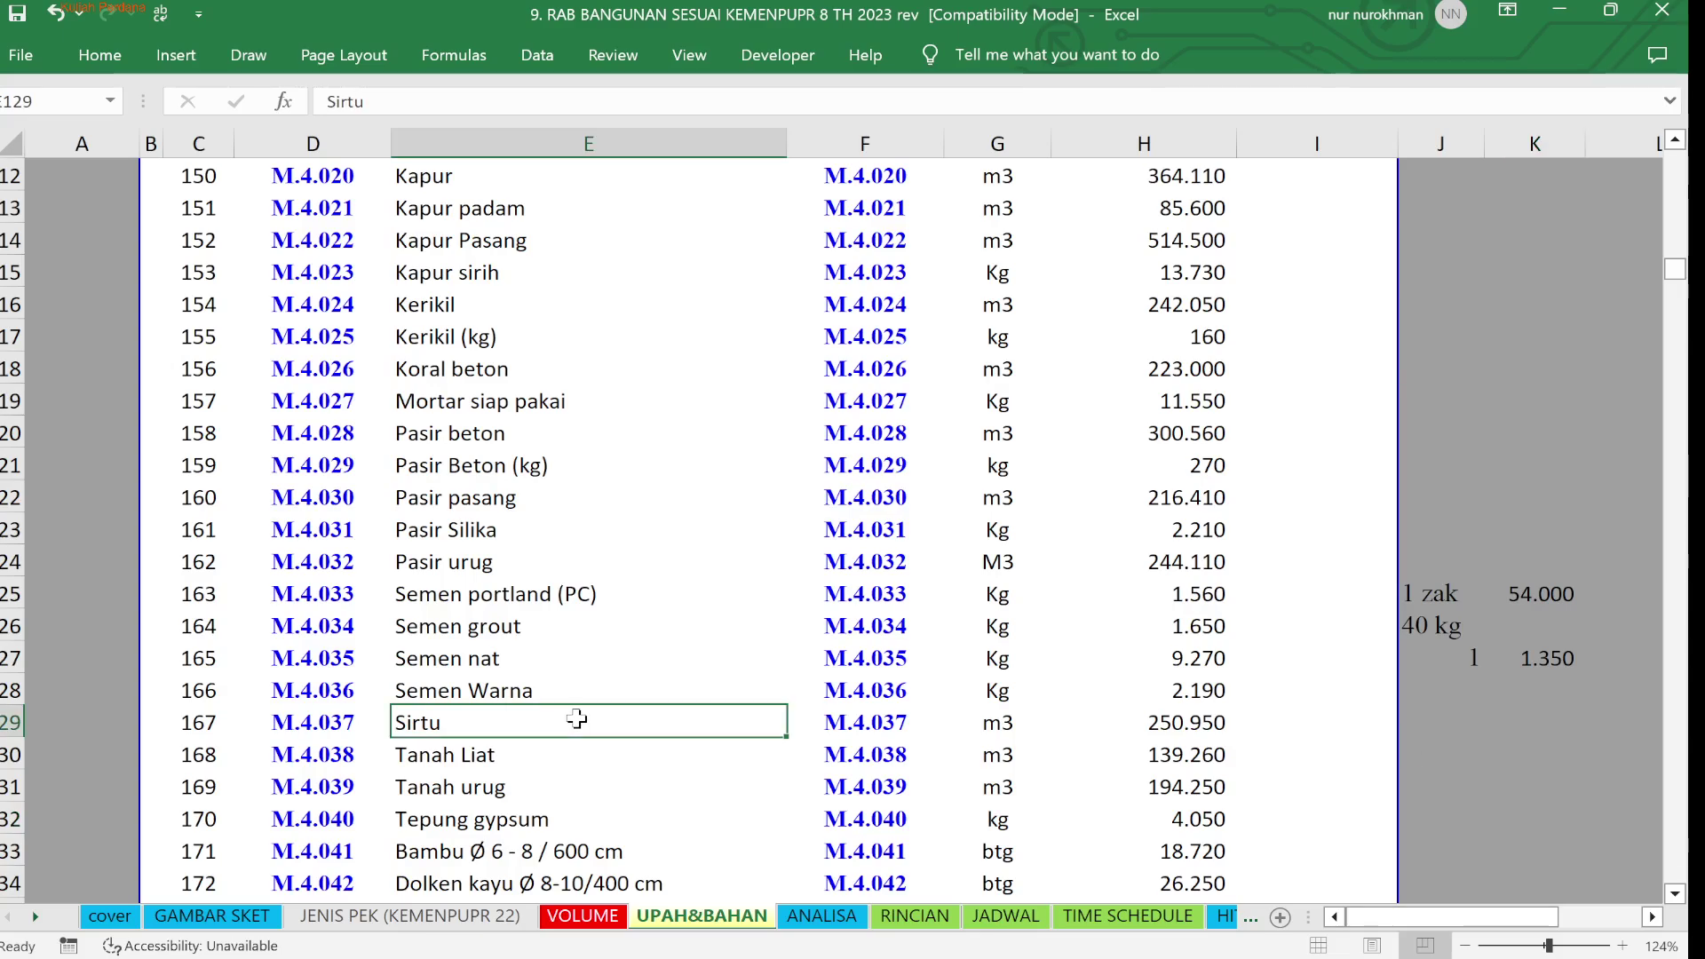
key("Up")
key("Up")
key("Up")
key("Up")
key("Up")
key("Up")
key("Up")
key("Up")
key("Up")
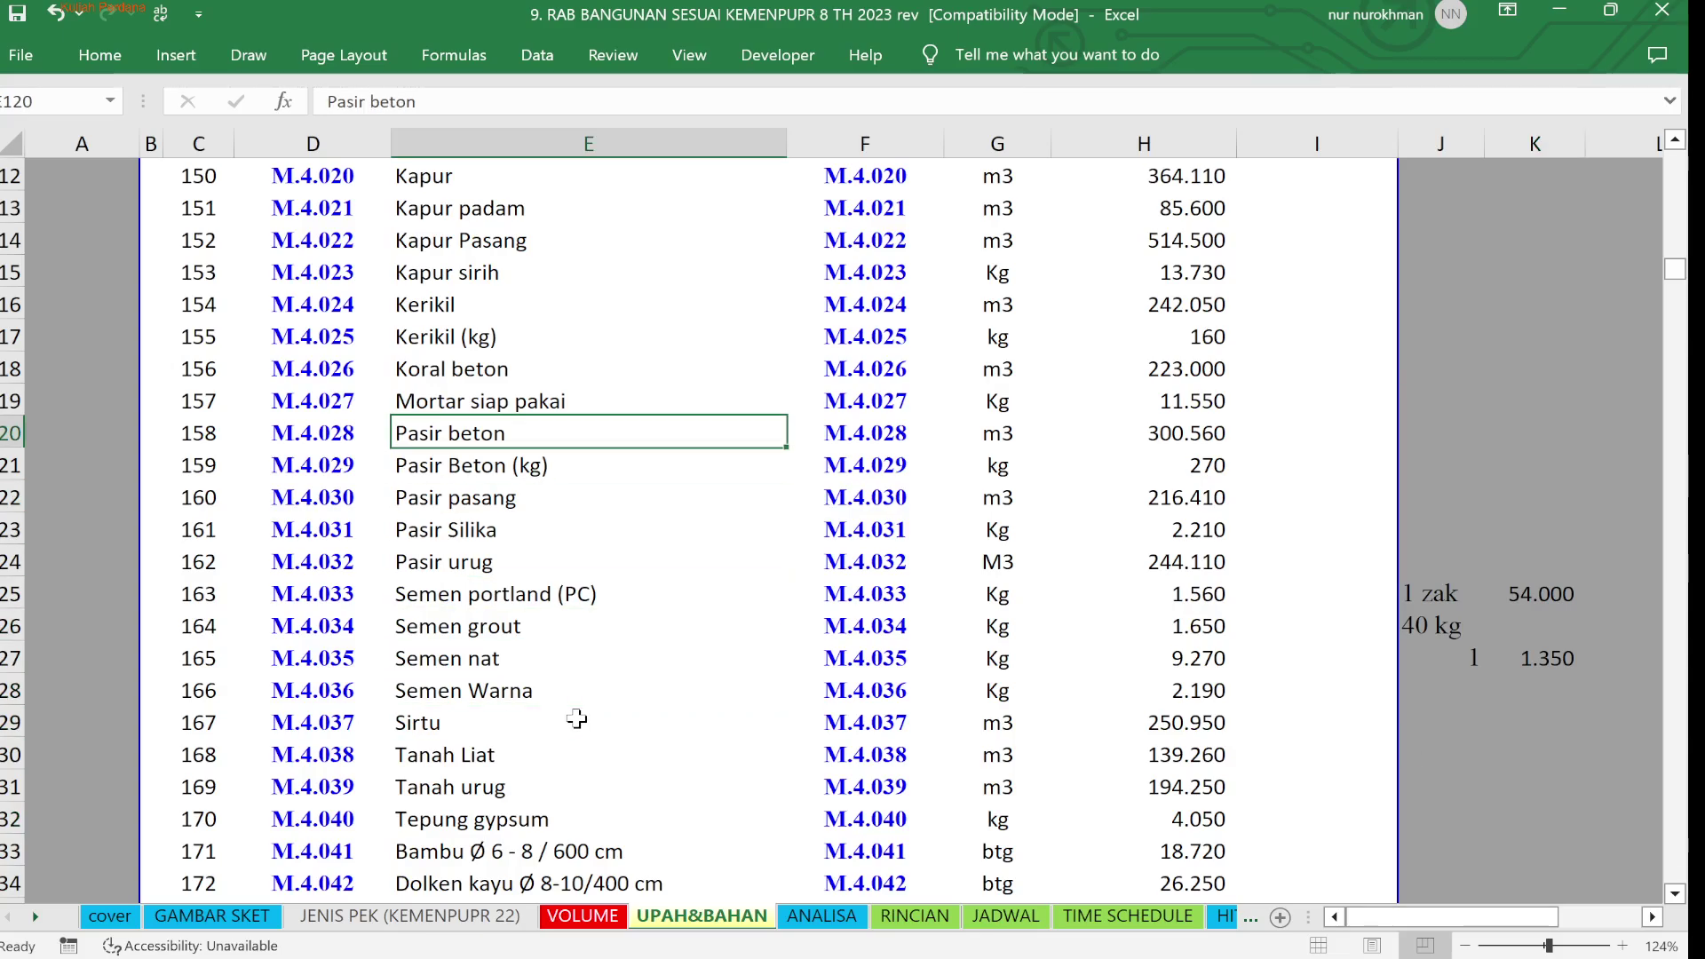
key("Right")
key("Right")
key("Right")
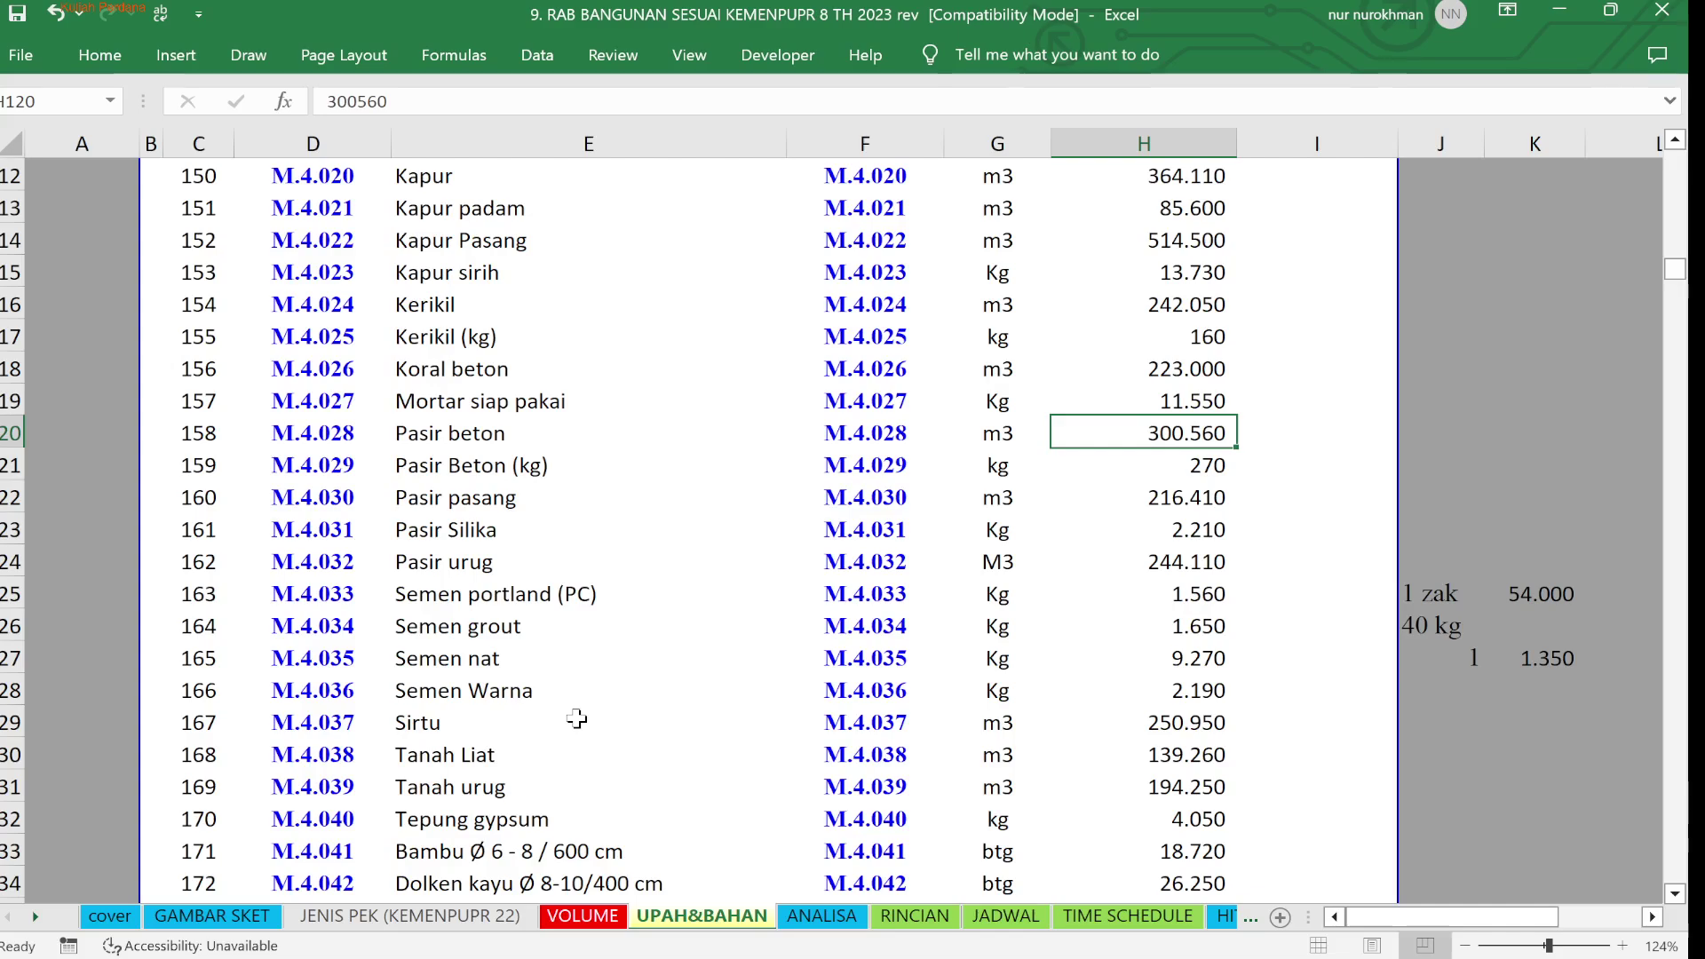
key("Right")
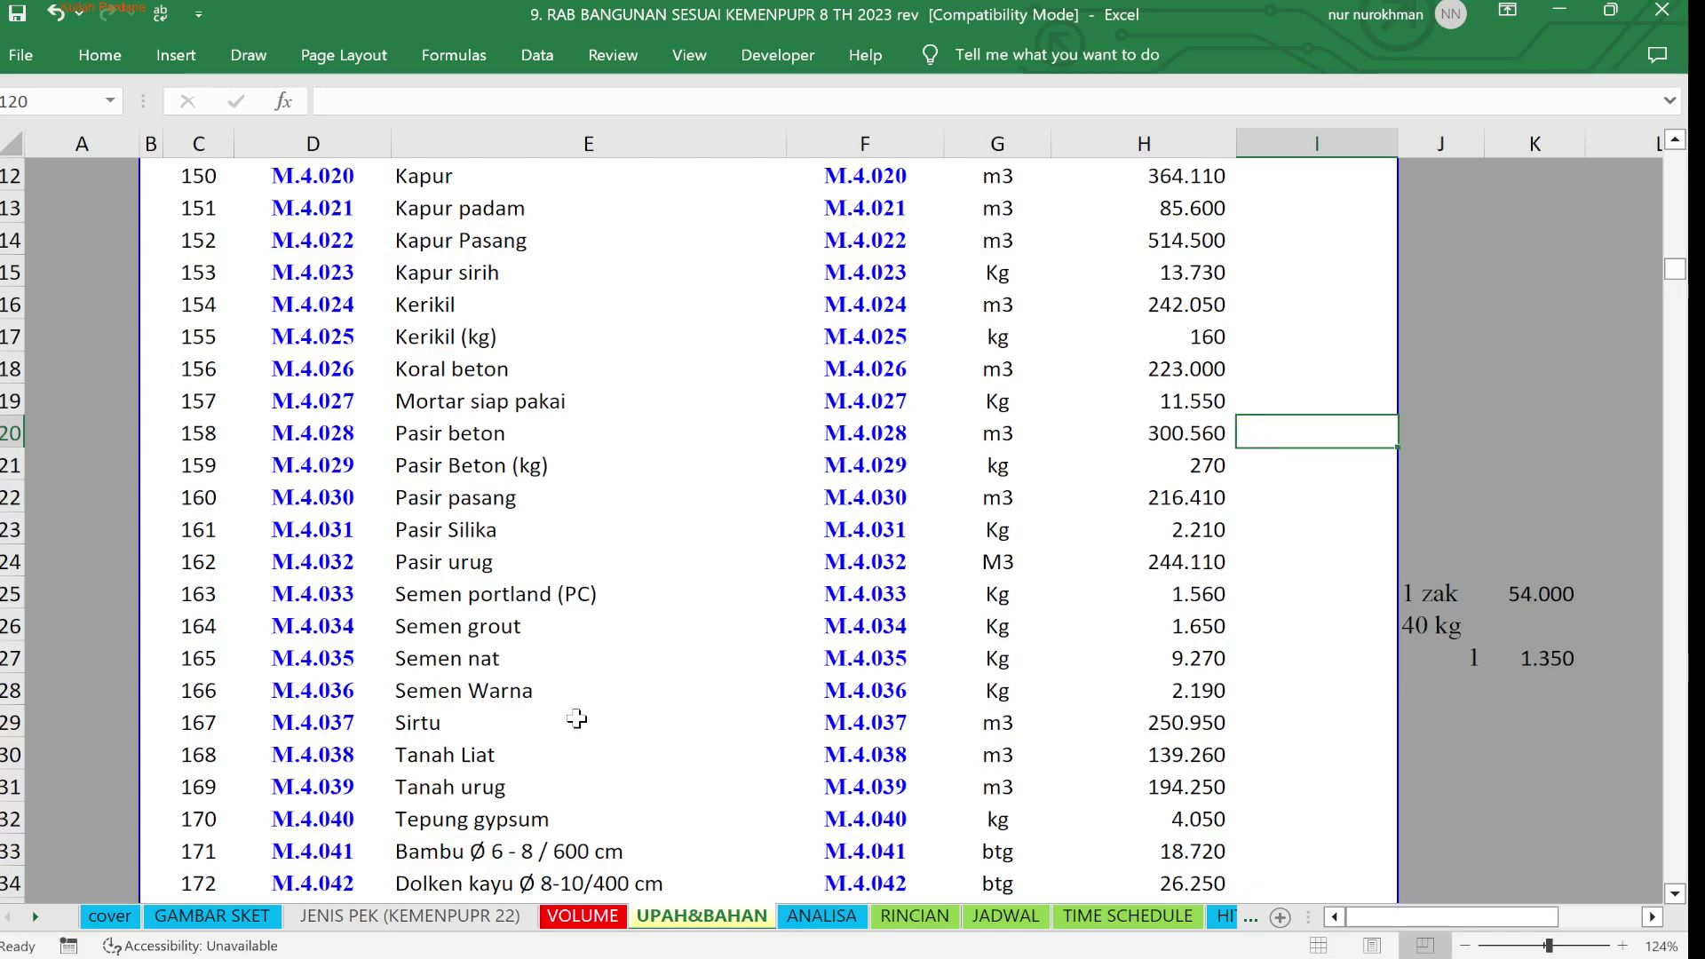
key("Right")
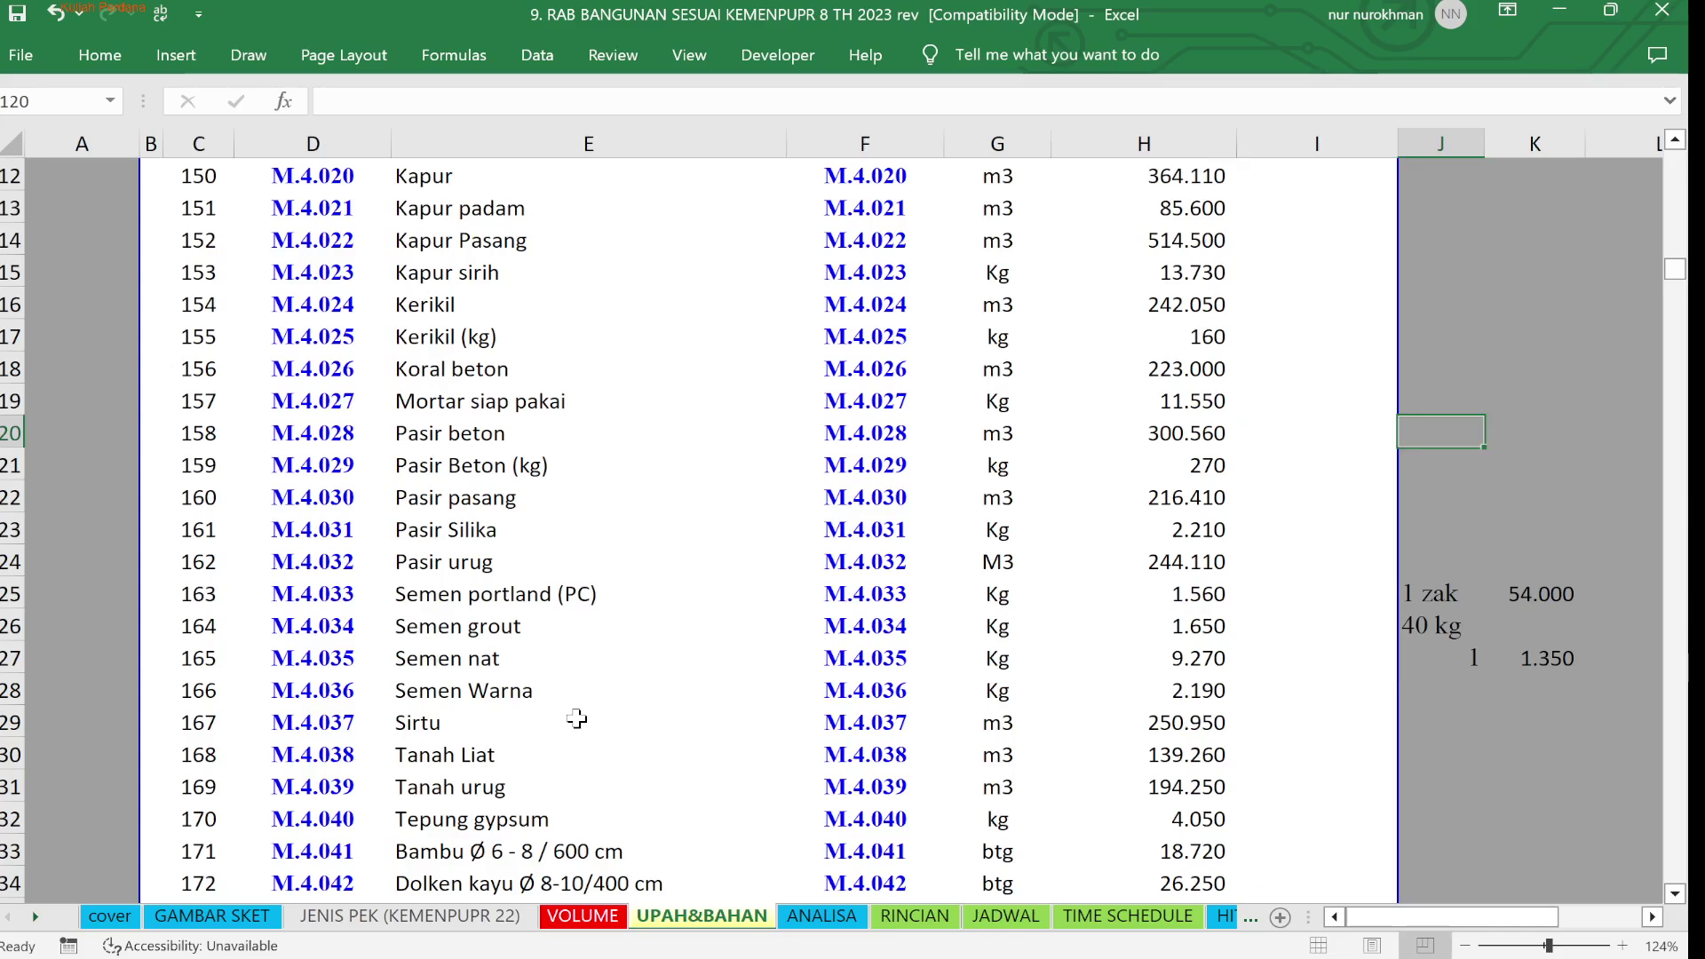
type("1")
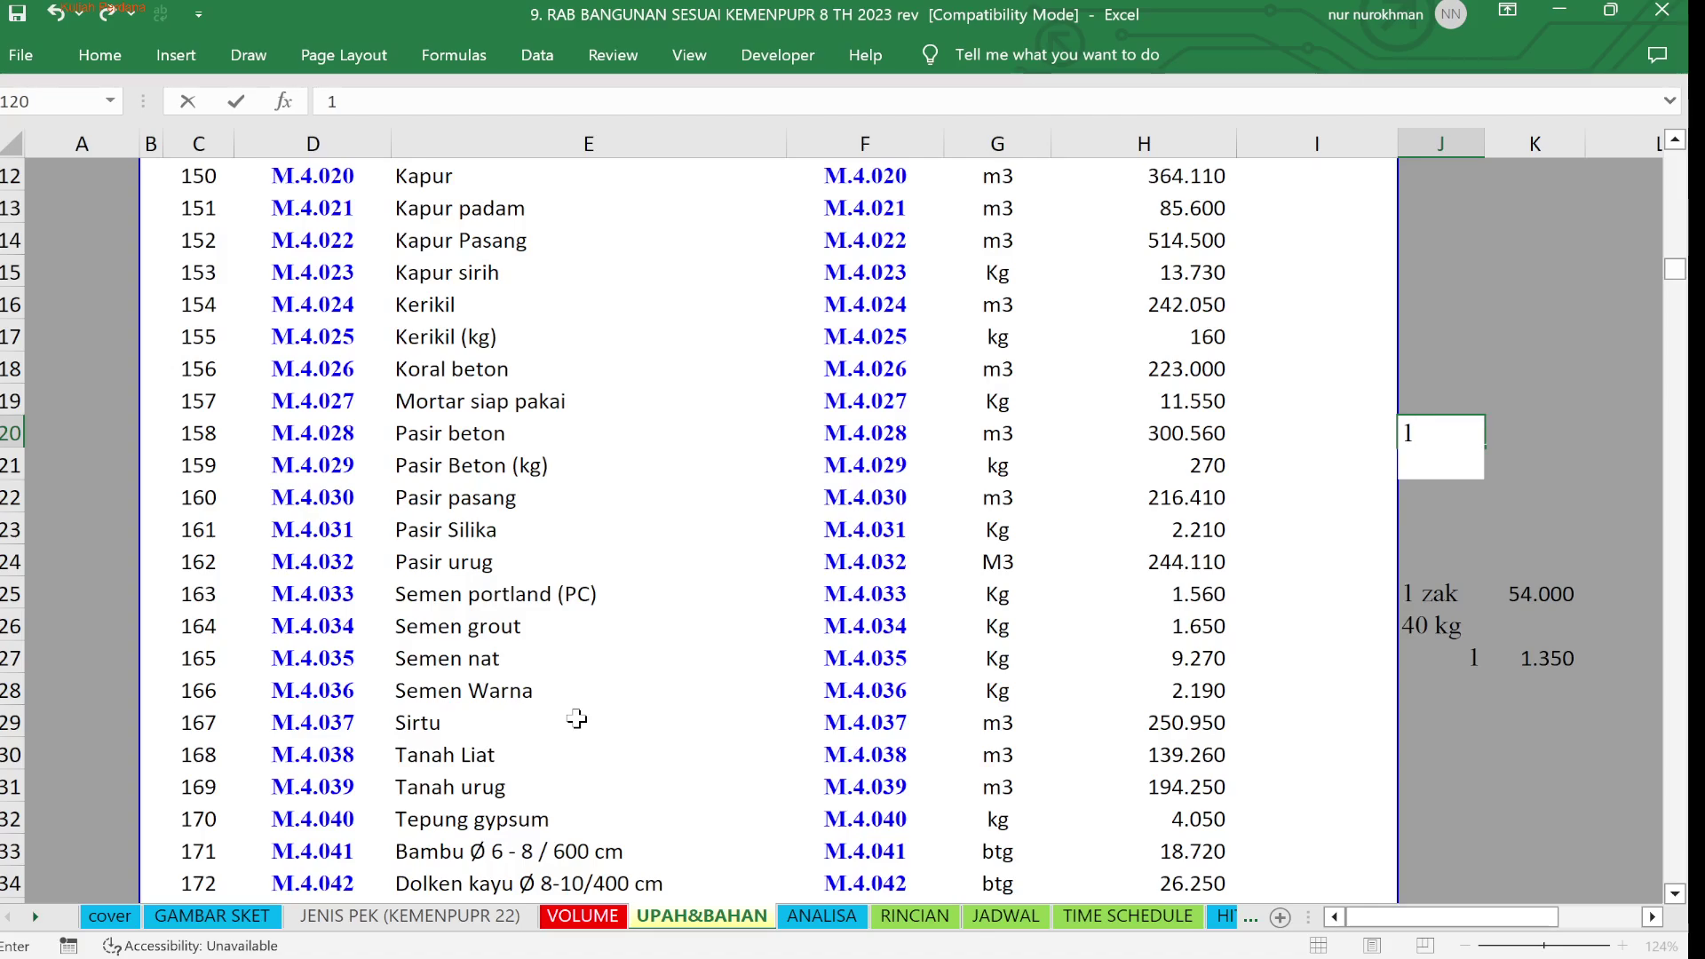
type(" rit")
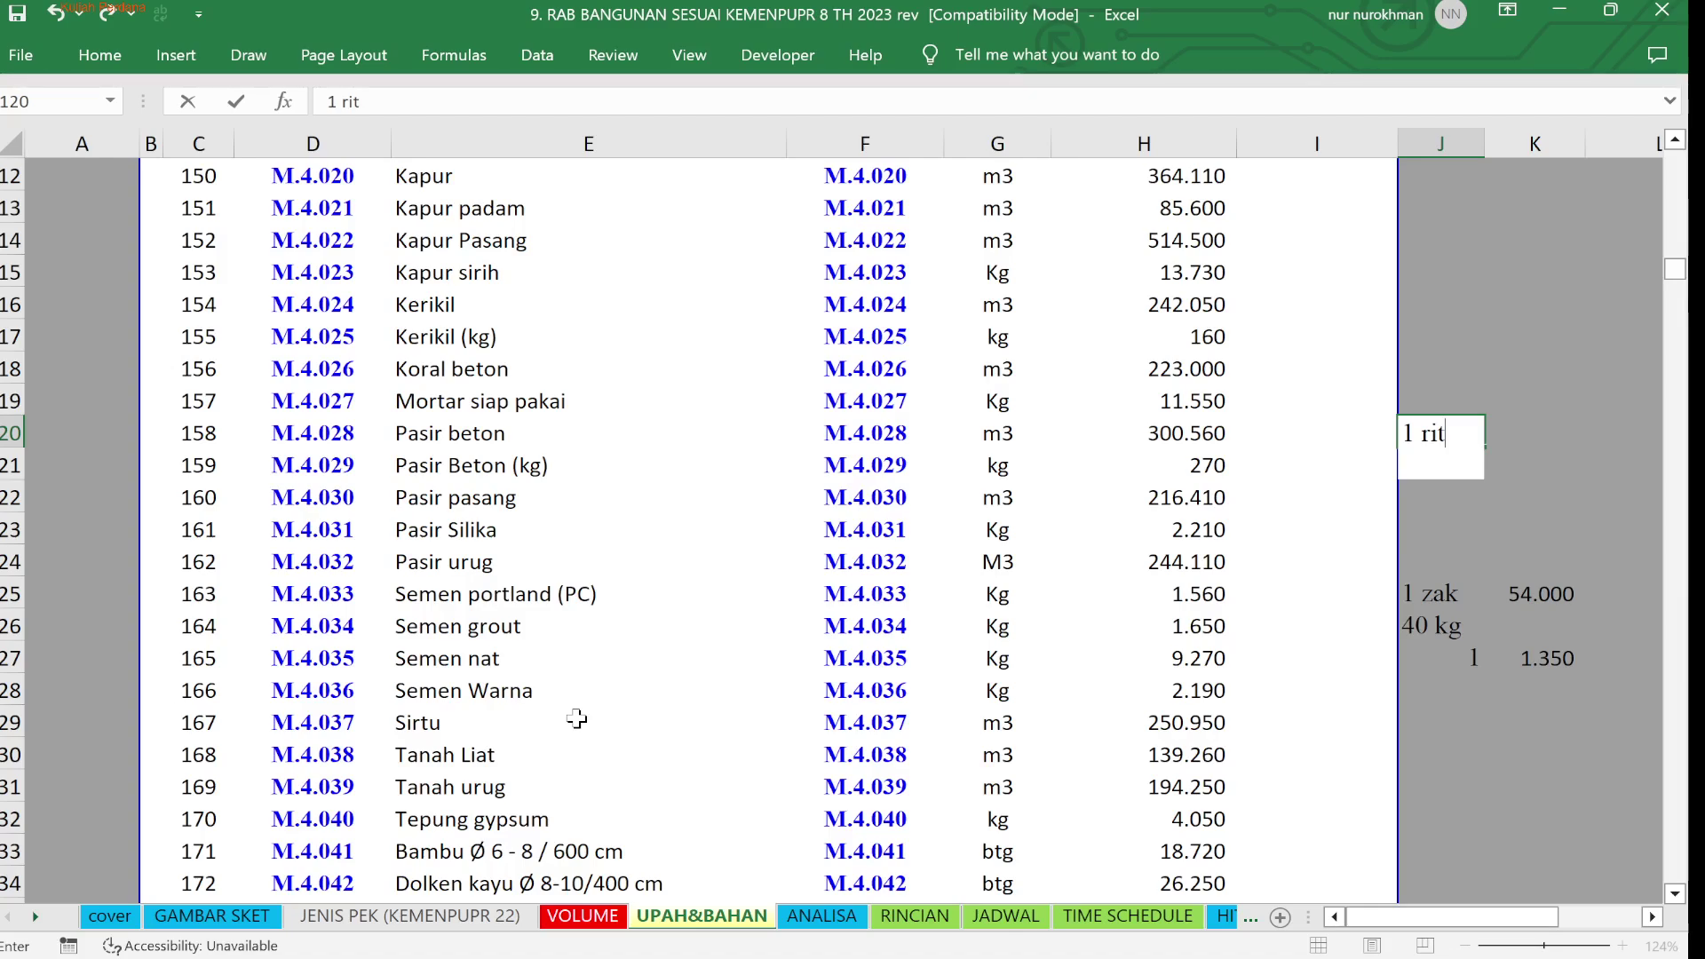
key("Return")
Enter the Pasir beton price per rit, 450000, in K120
key("Up")
key("Right")
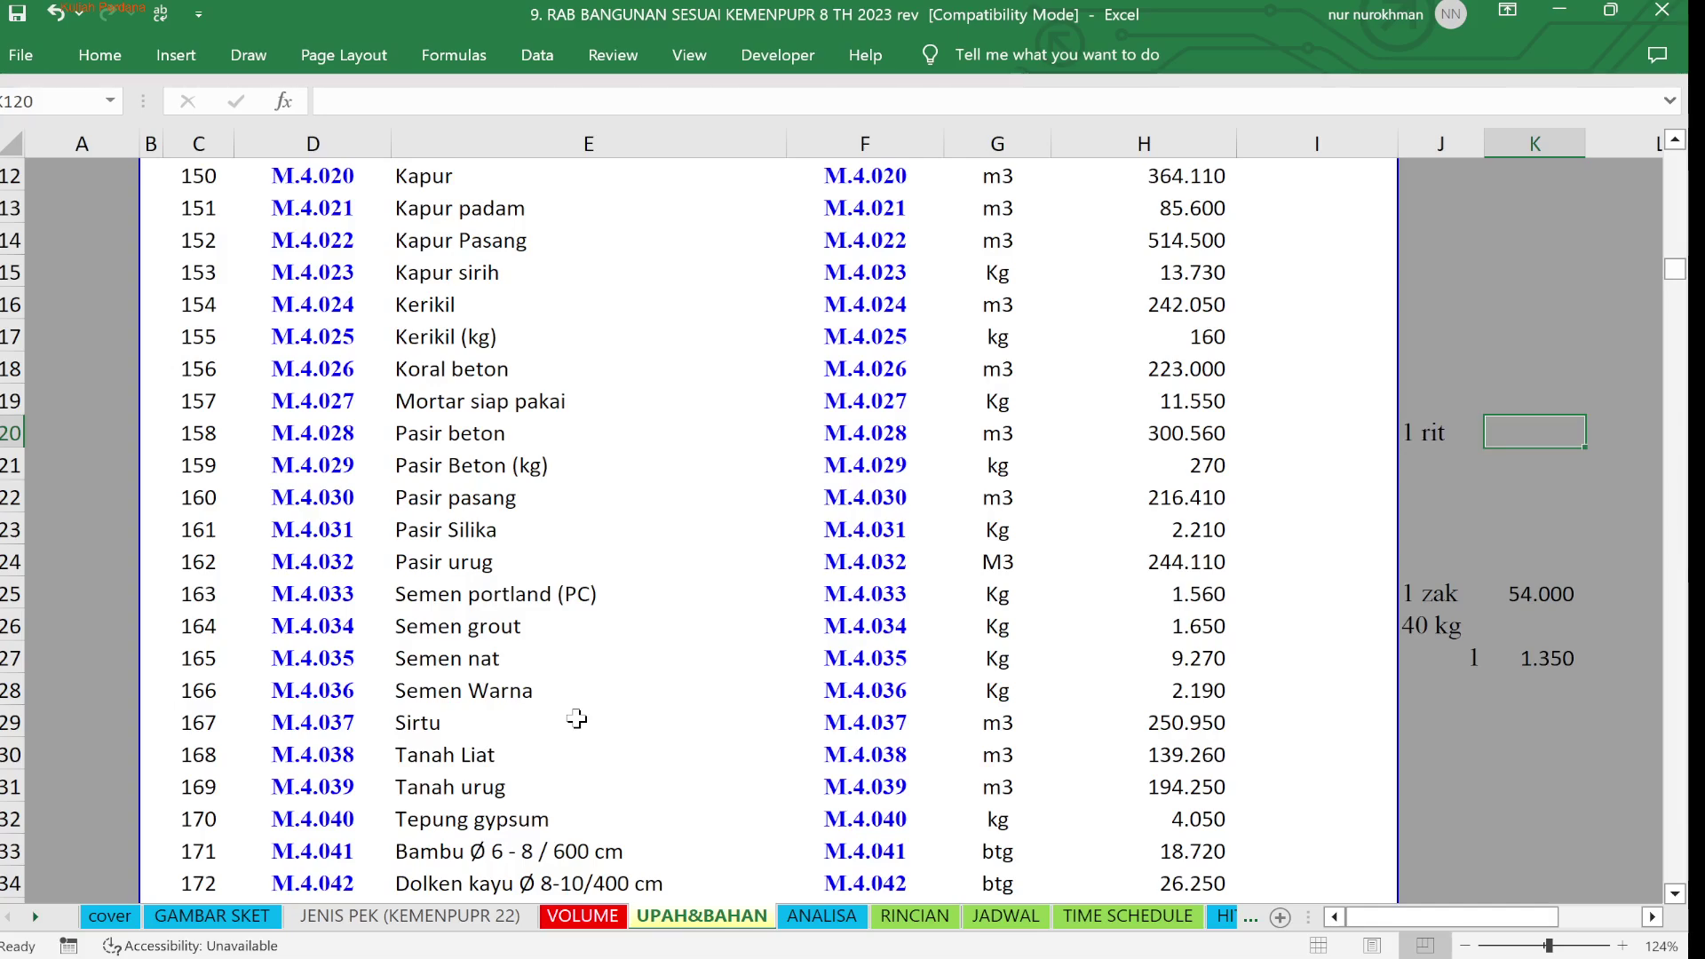
type("450")
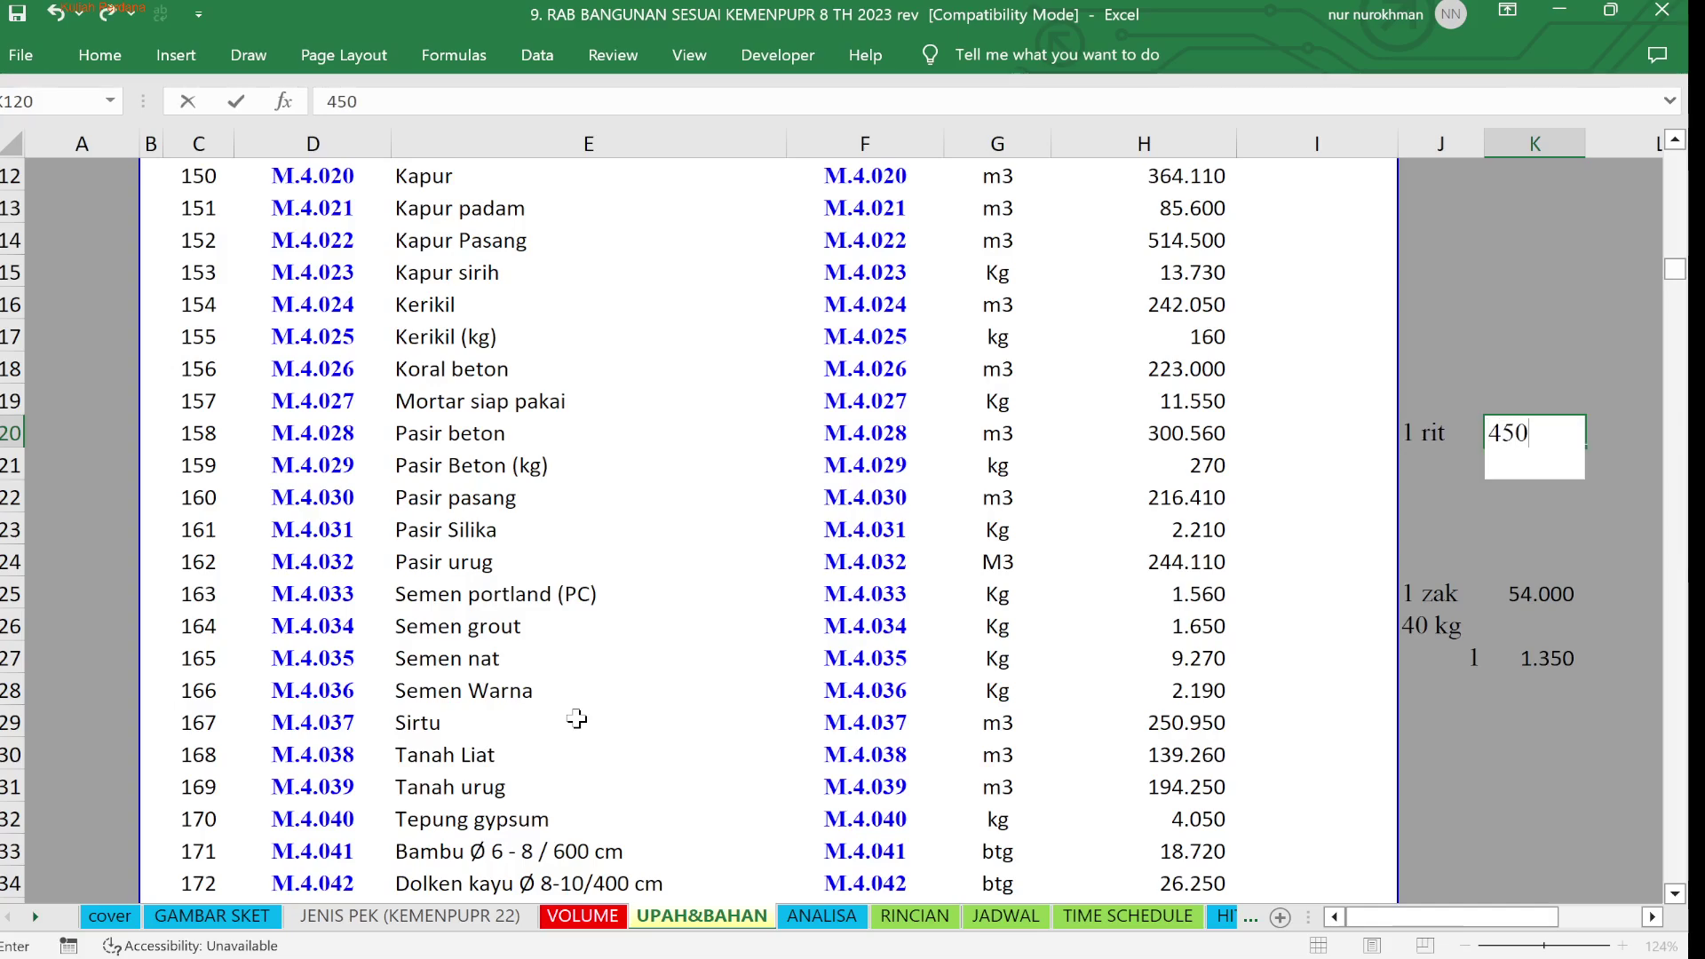
type("000")
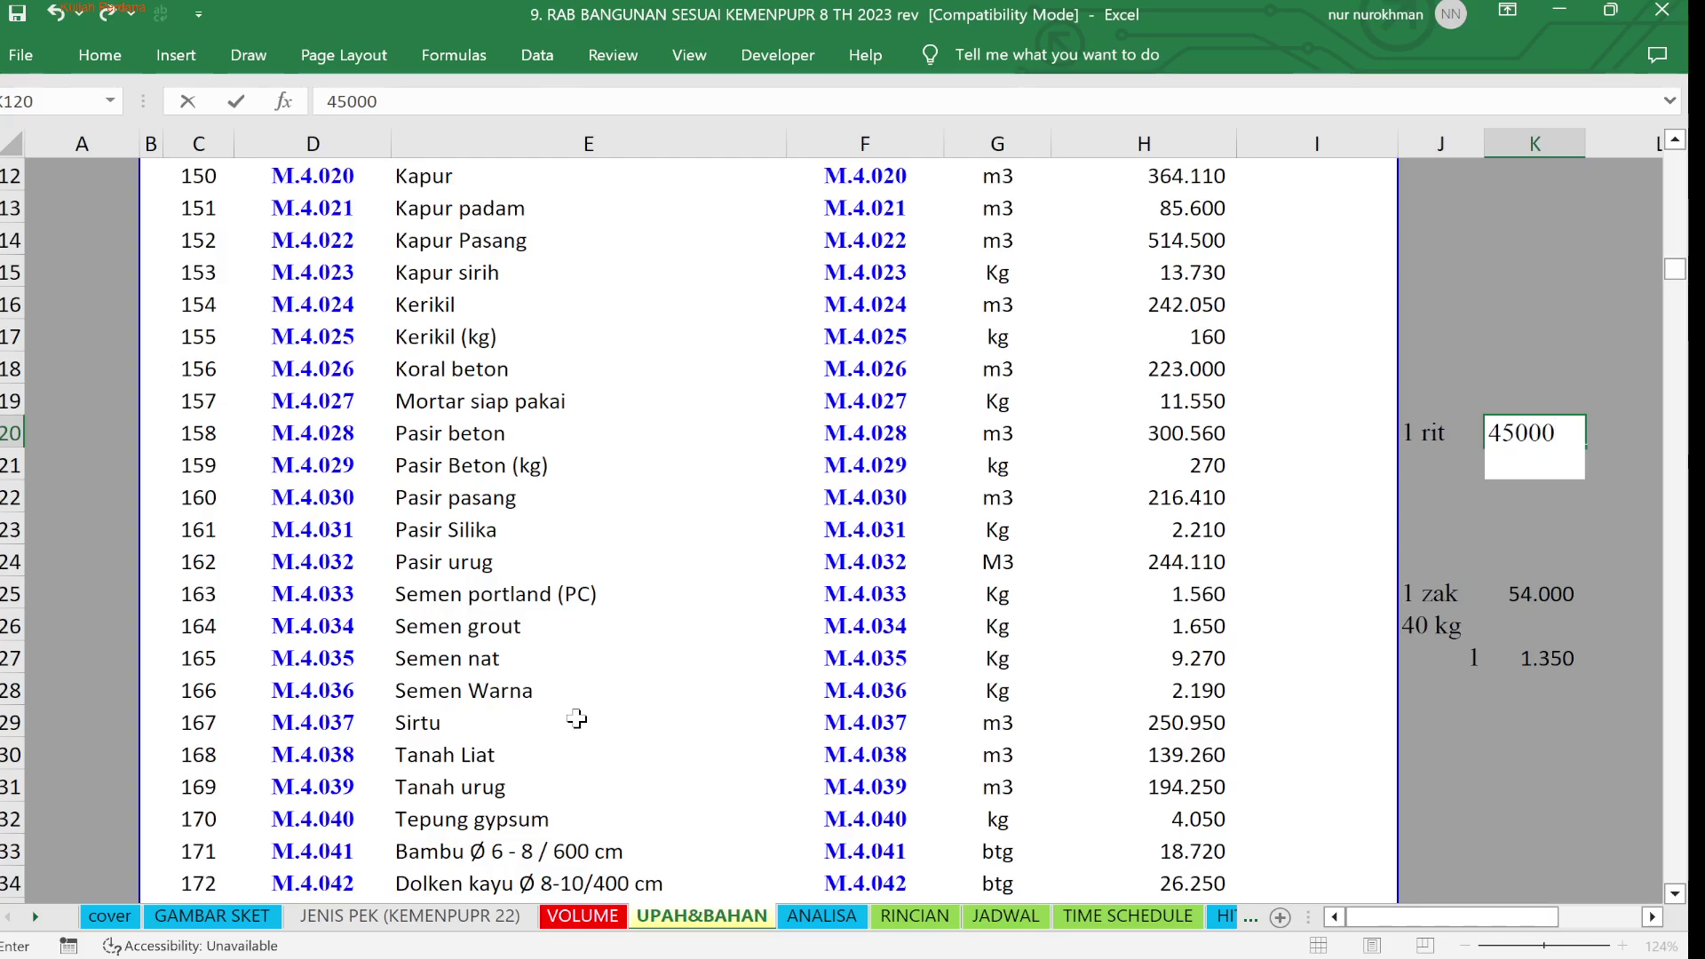
key("Return")
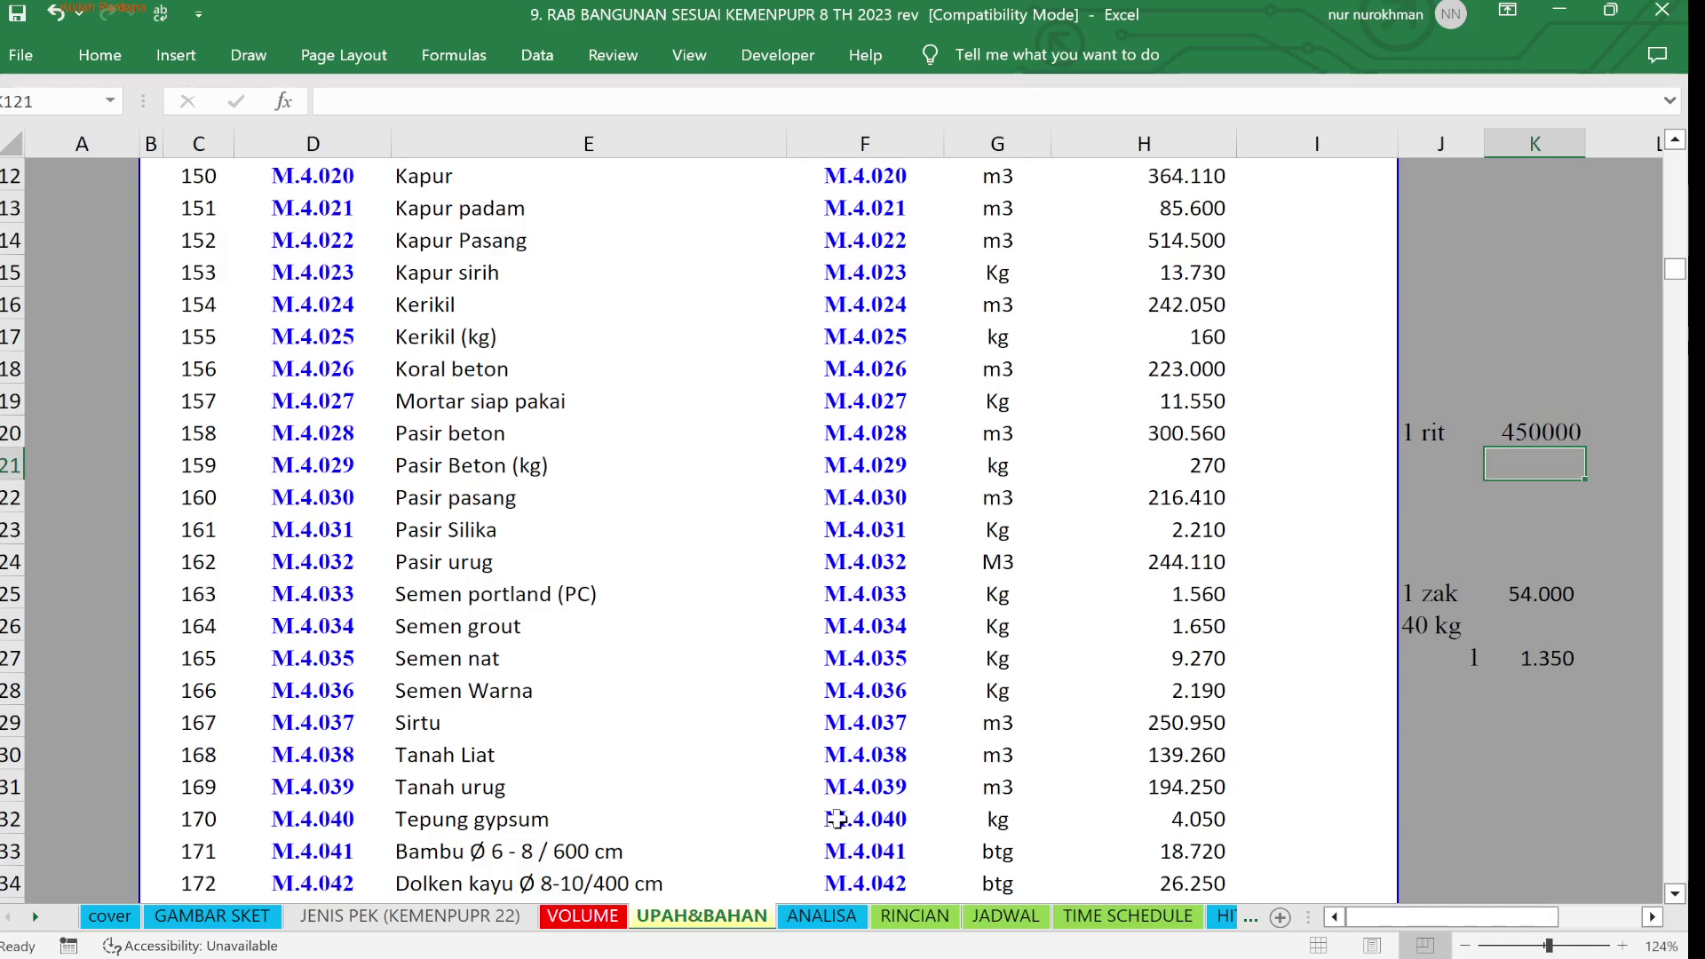
Copy the number format of the cement price in K125 onto K120:K122
left_click(1524, 595)
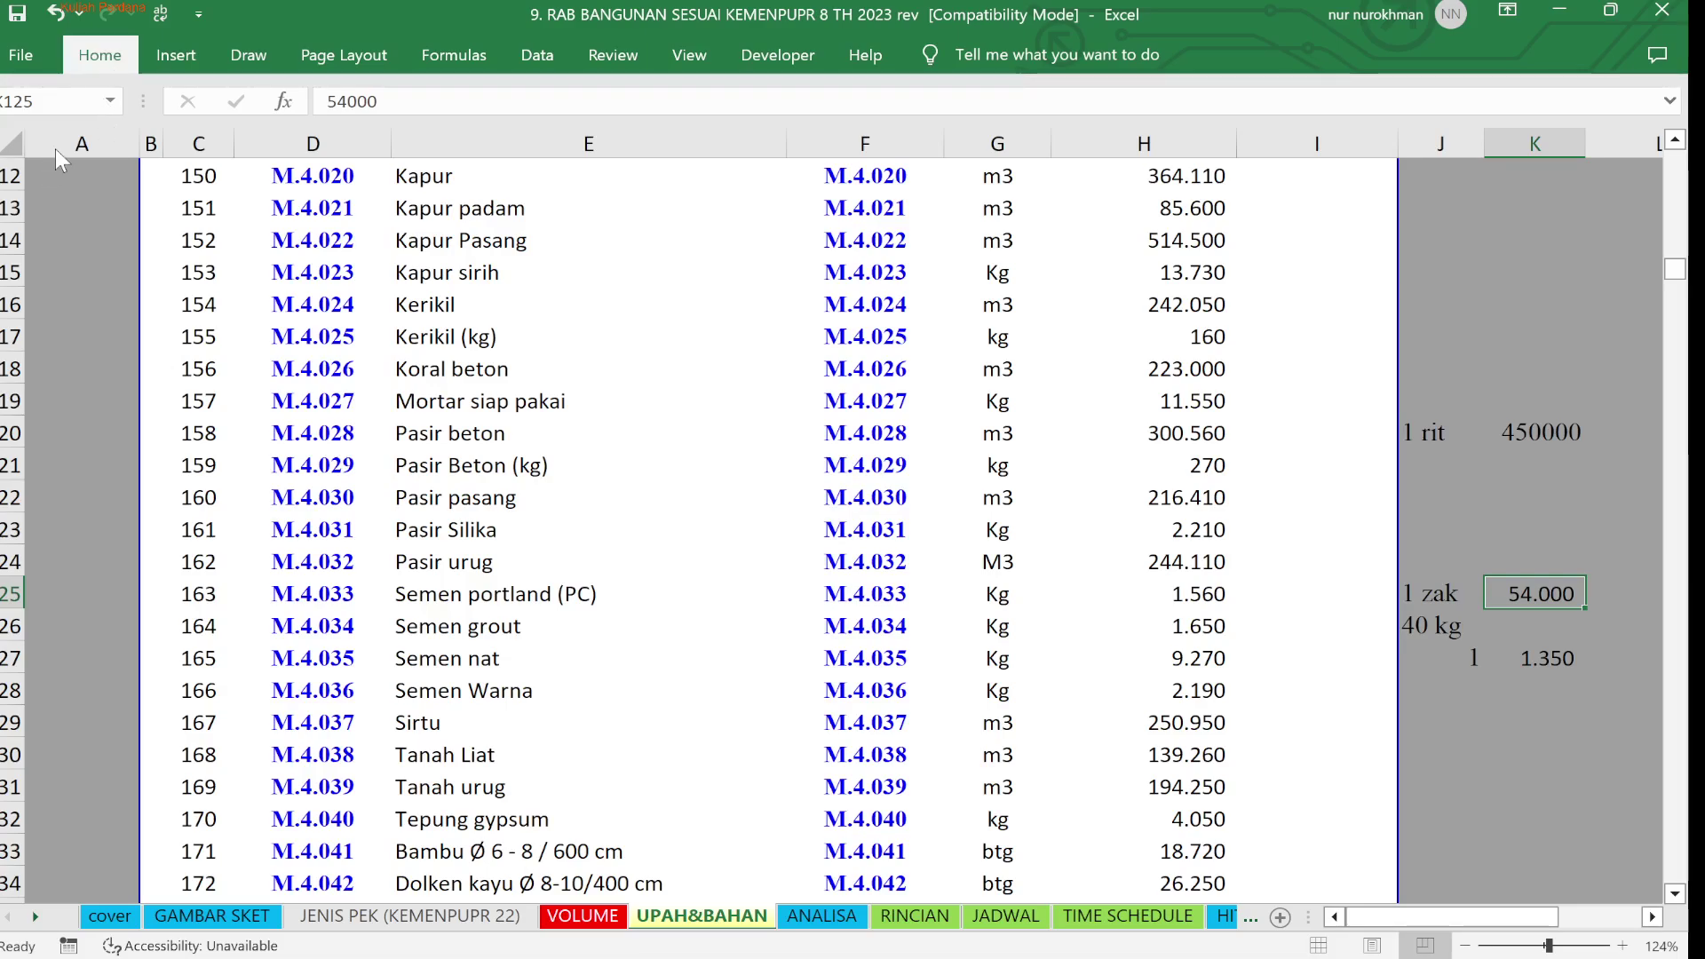
key("alt+h")
key("f")
key("p")
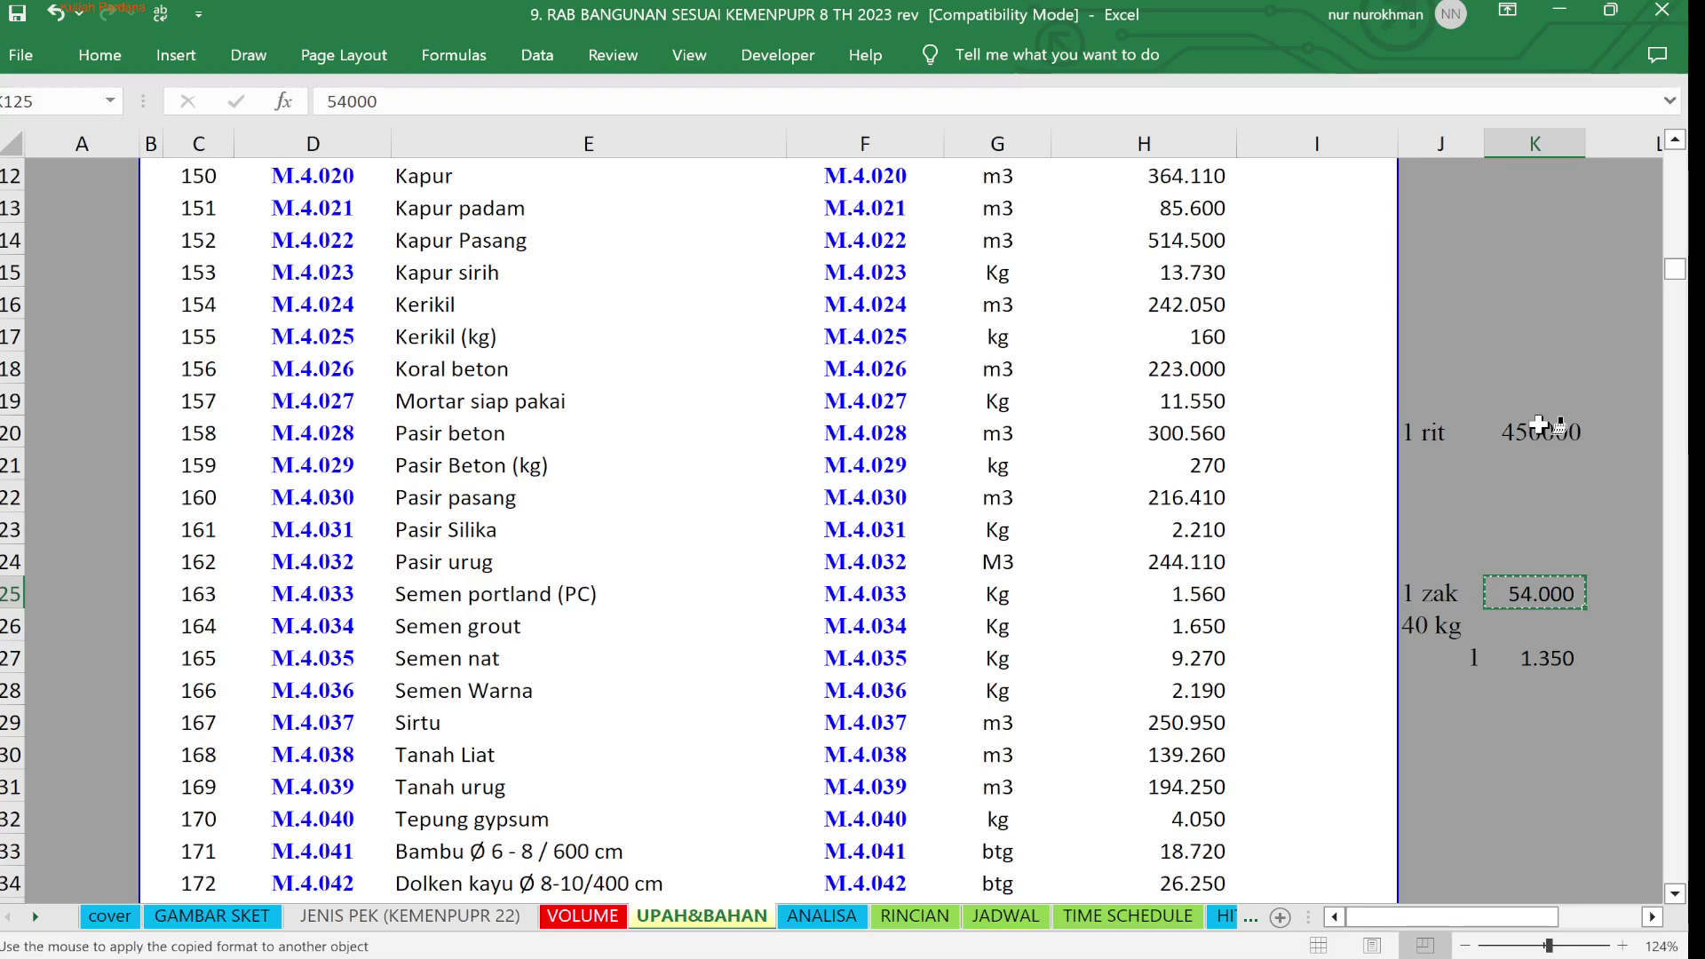
left_click_drag(1541, 434, 1527, 493)
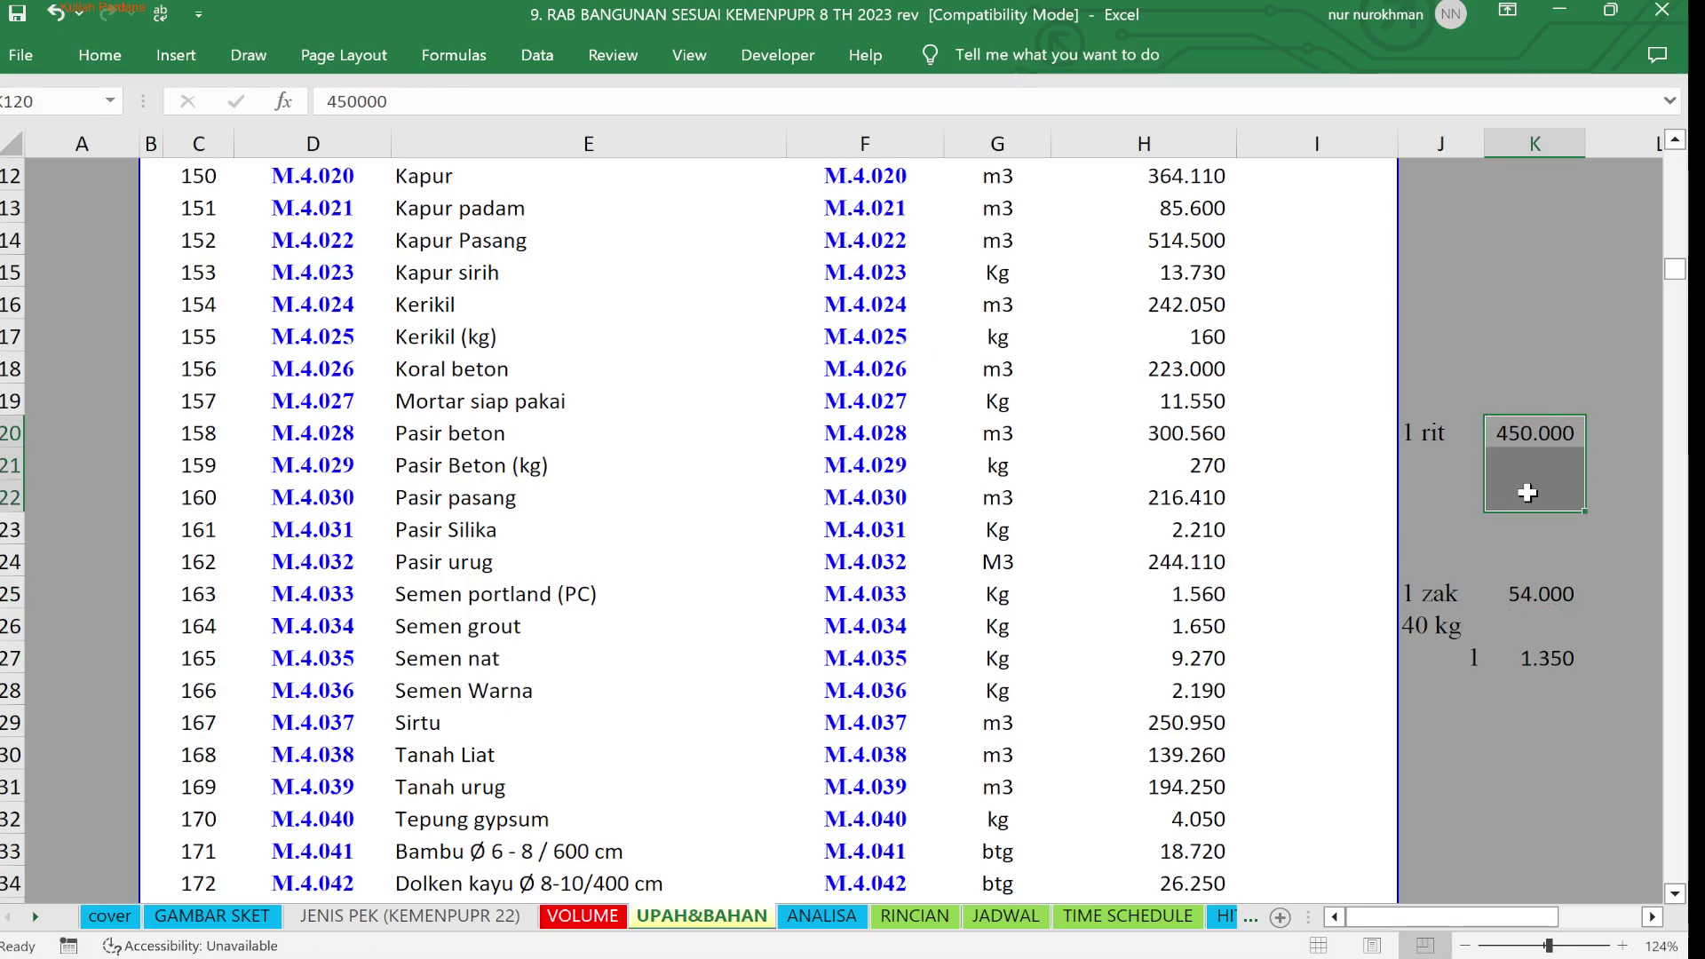
Calculate the volume of one rit of sand in J121 with the formula =0,5*5*1,6
left_click(1443, 469)
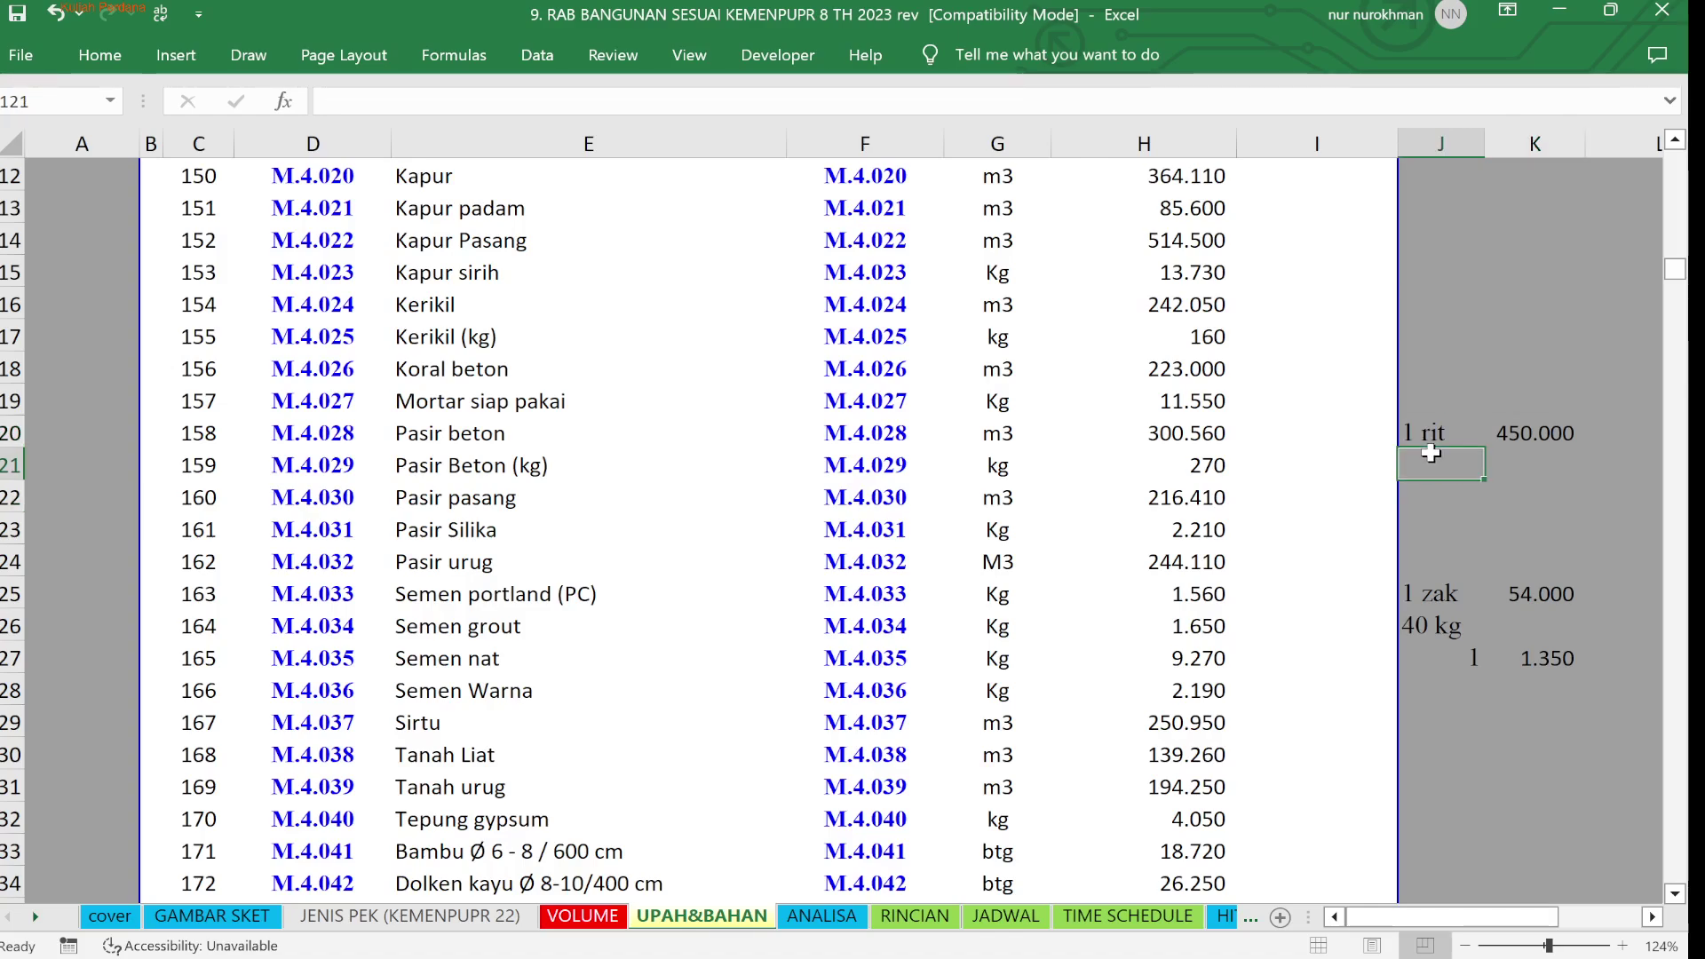
type("=")
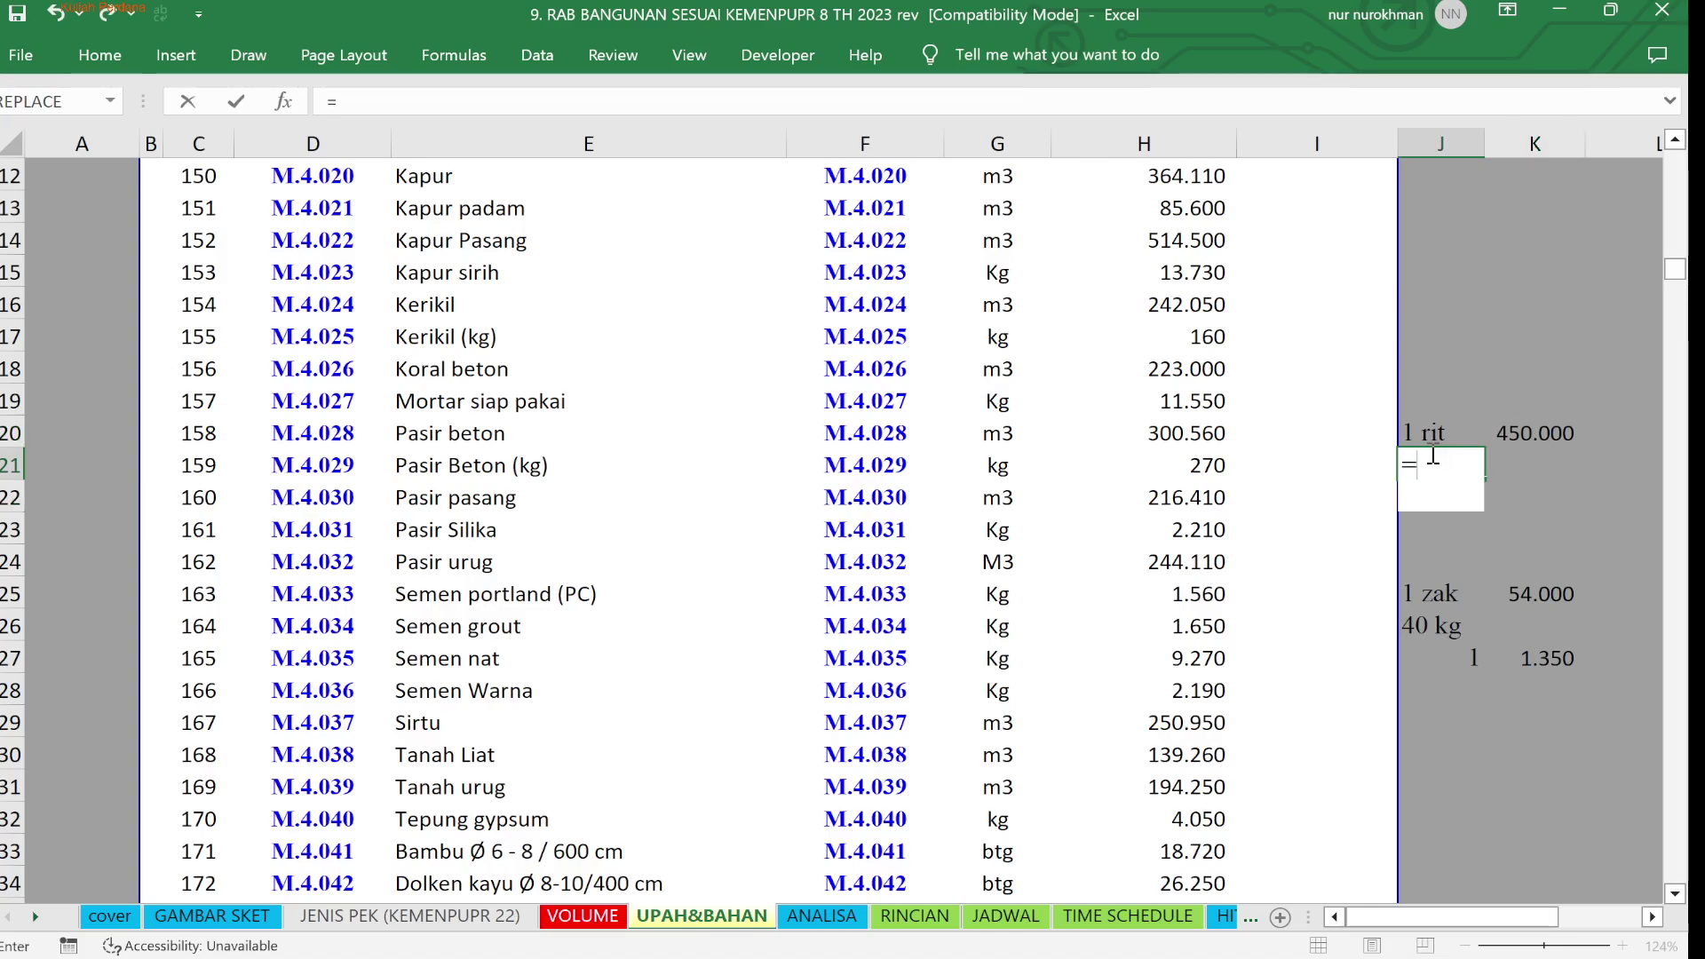
type("0,5*")
type("5")
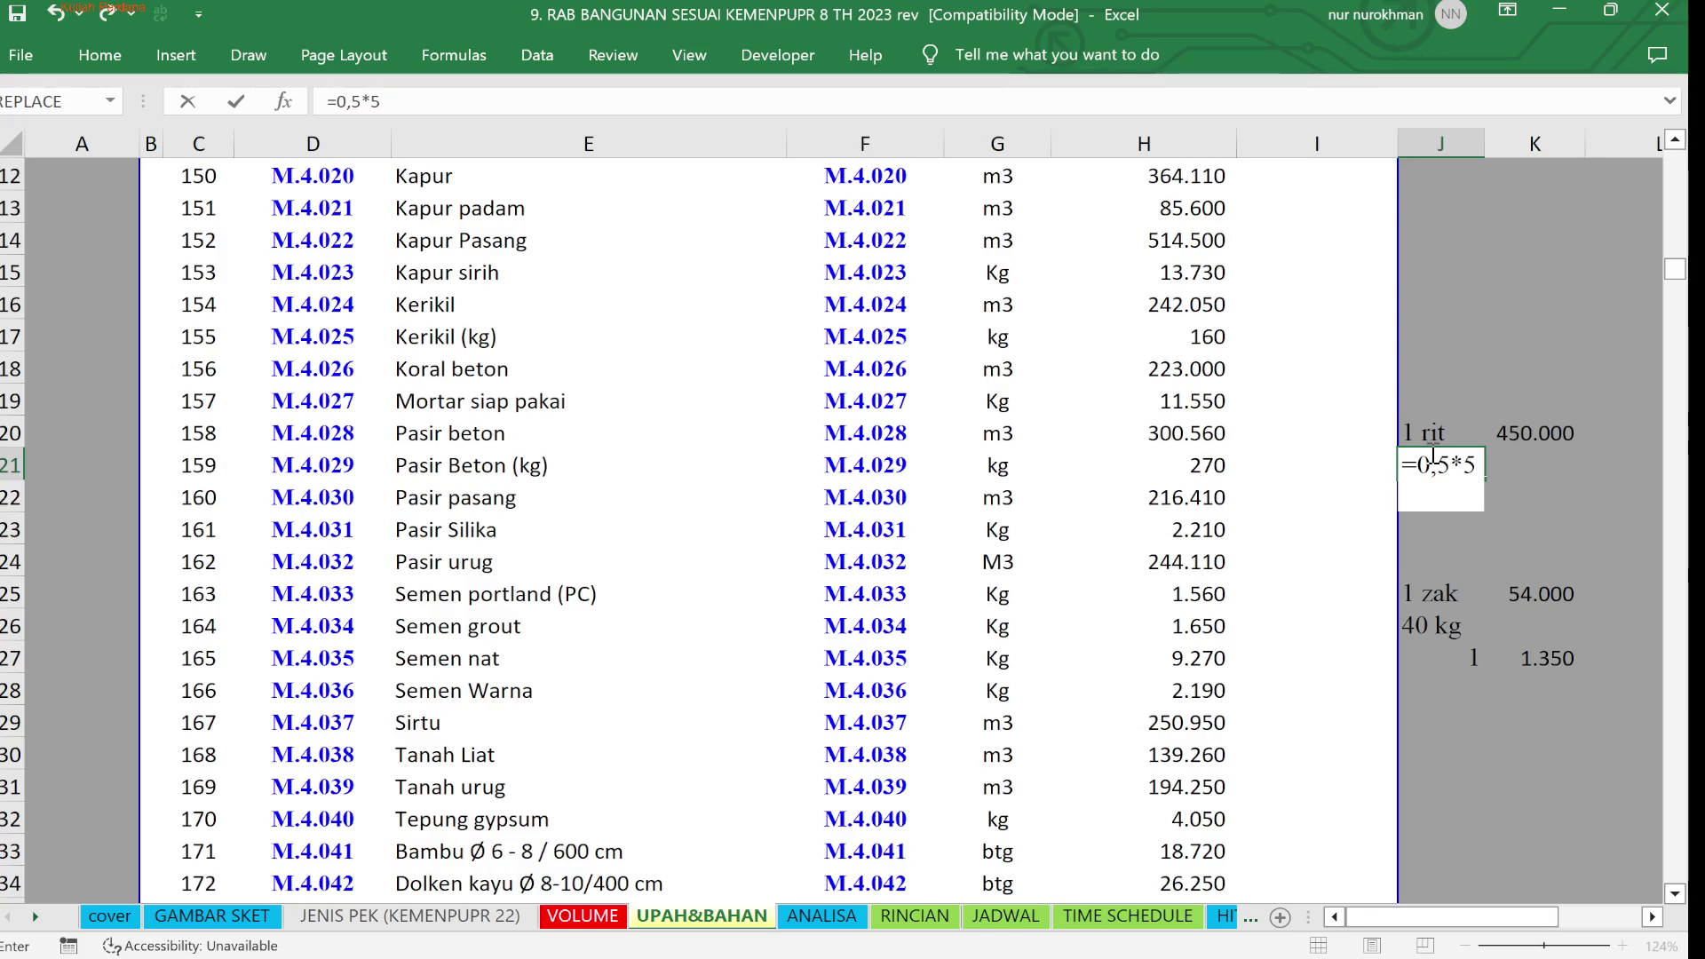
type("*")
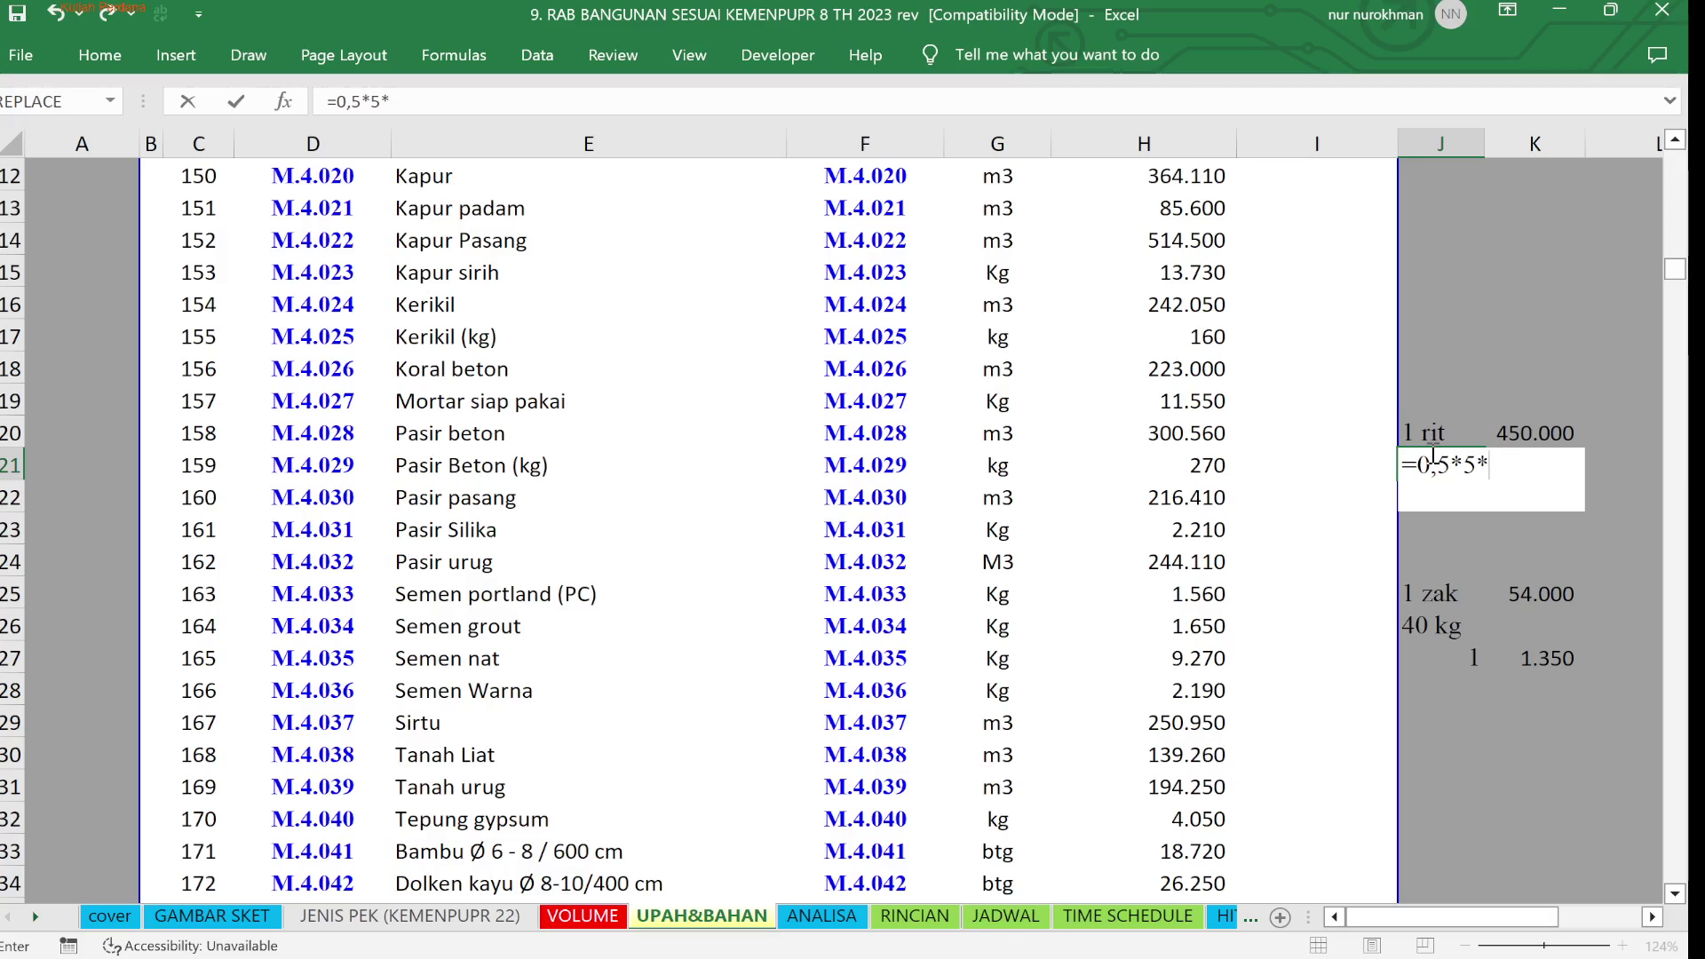
type("1,6")
key("Return")
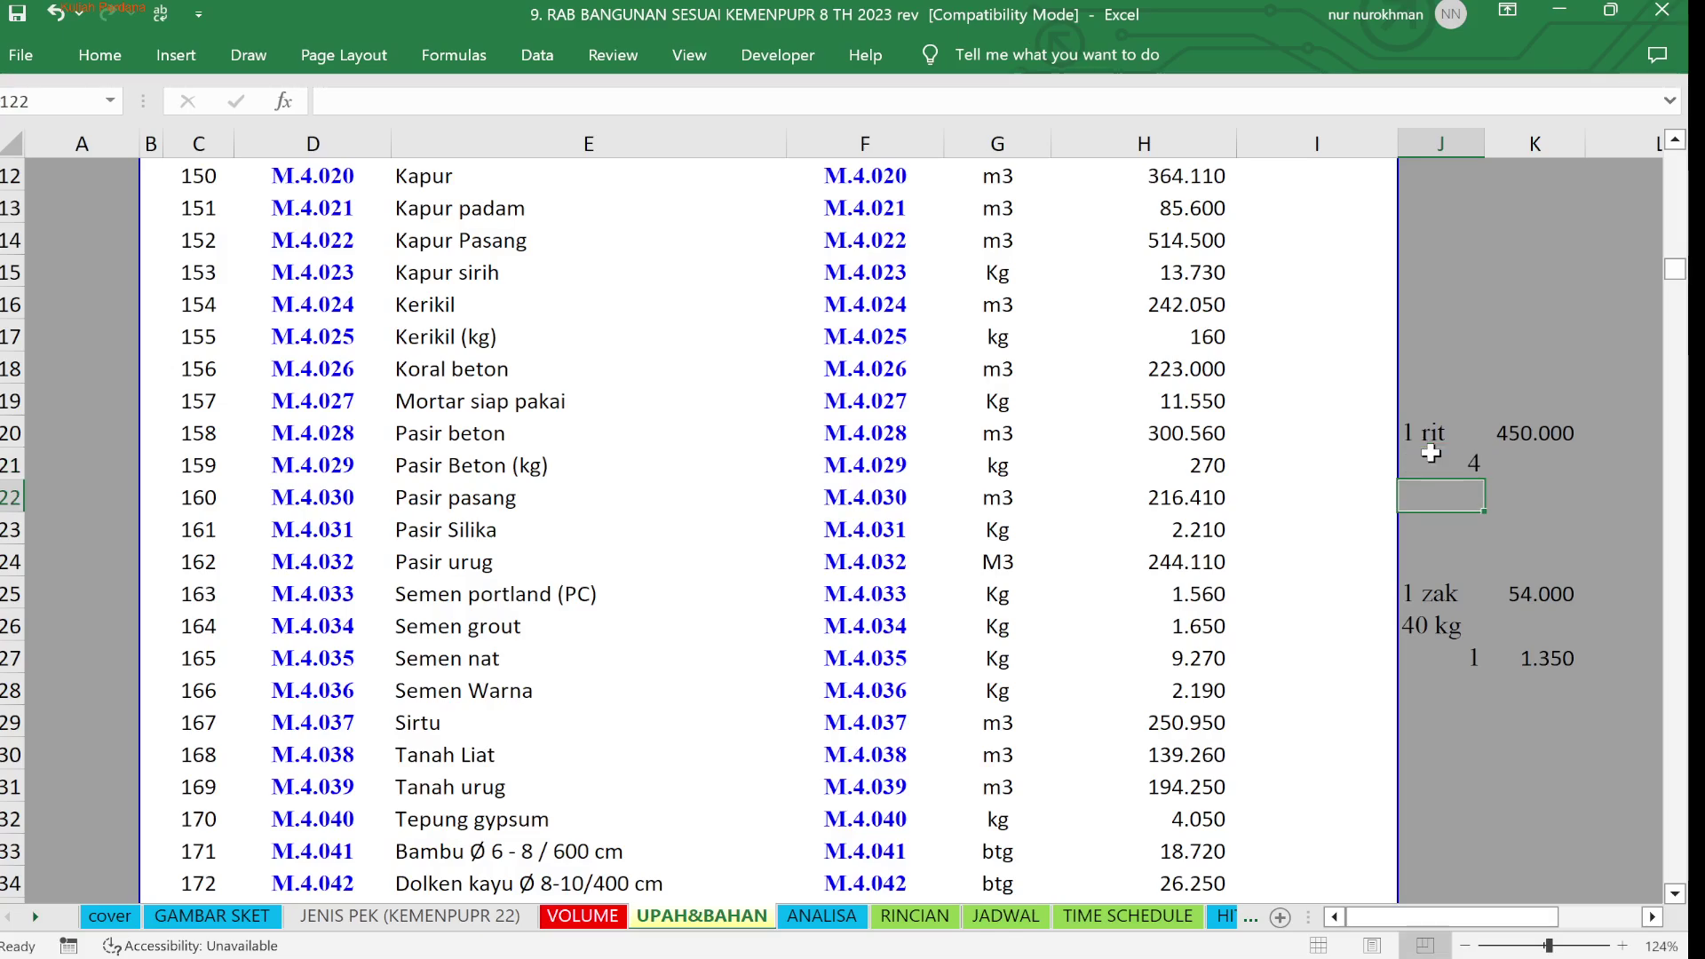
Correct the volume of one rit of sand in J121 to the formula =0,5*2*1,6
left_click(1431, 453)
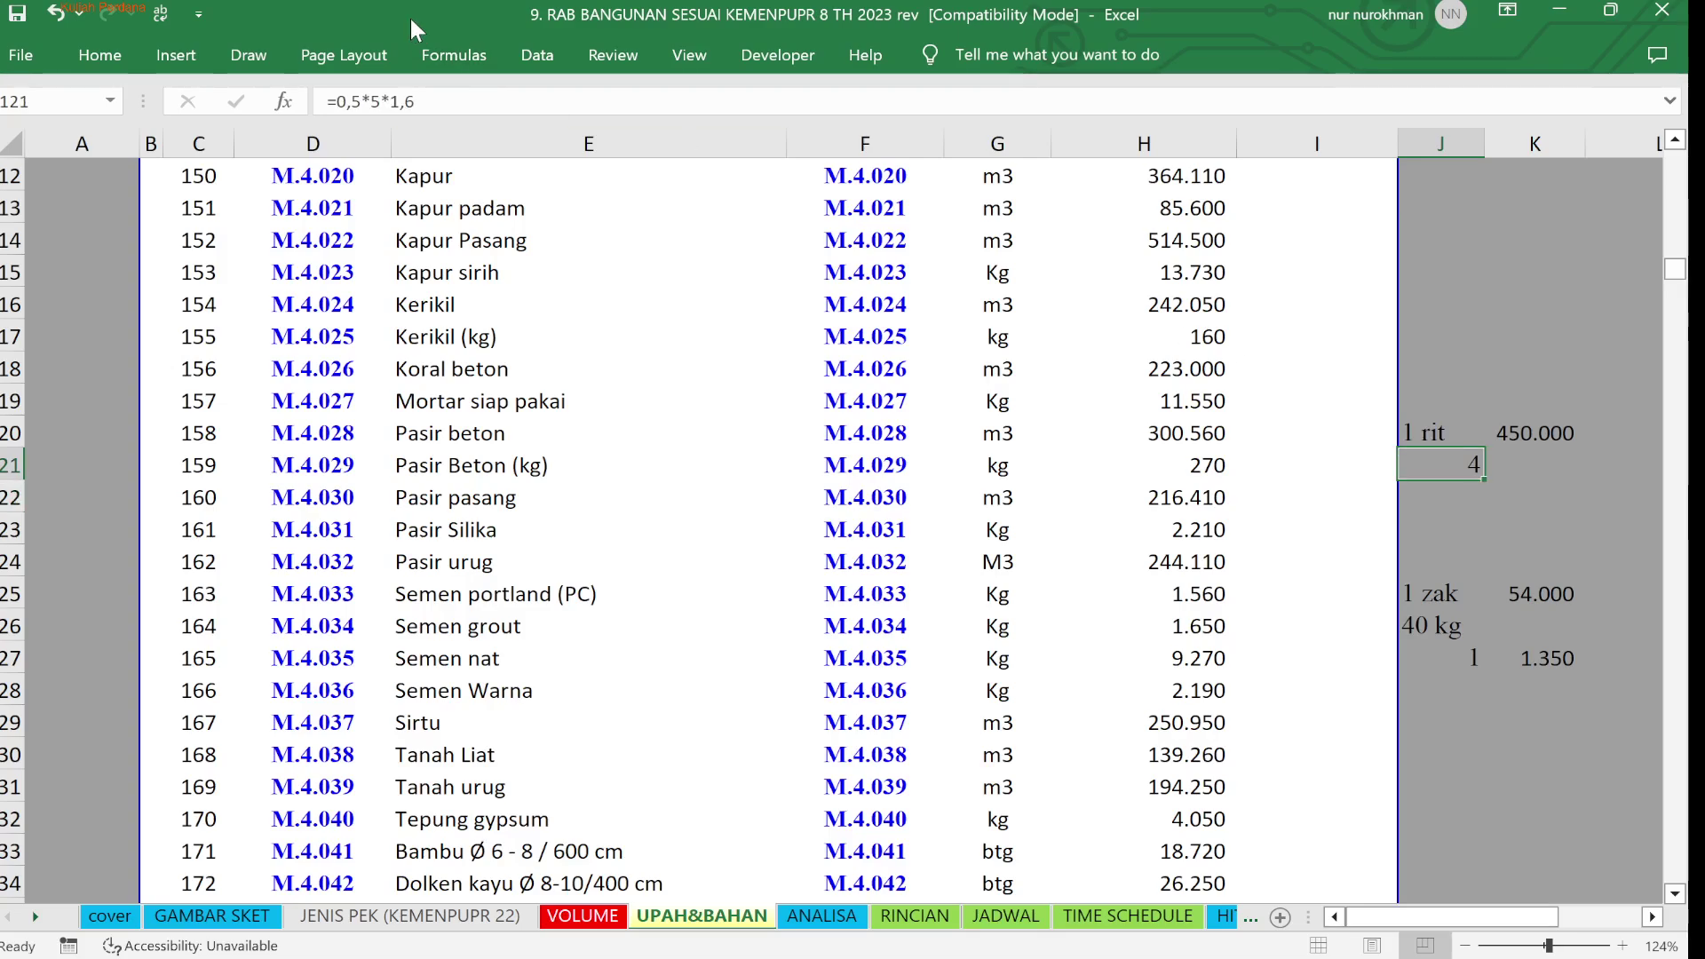
left_click(379, 101)
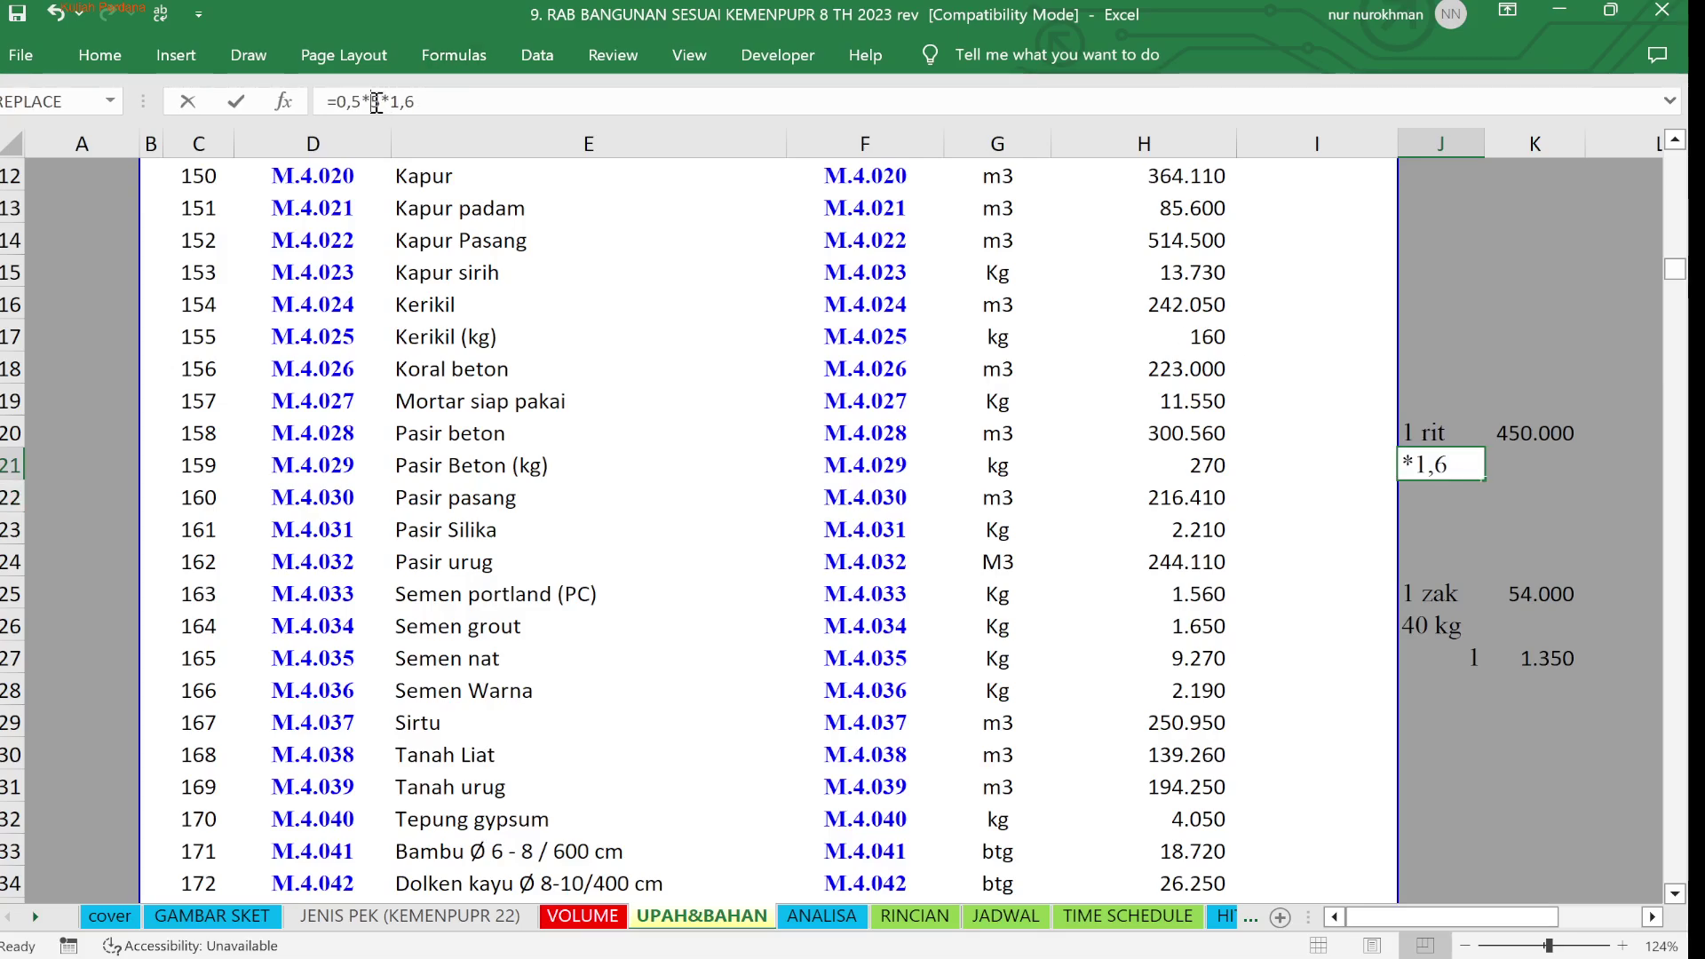
left_click_drag(371, 101, 379, 102)
type("2")
key("Return")
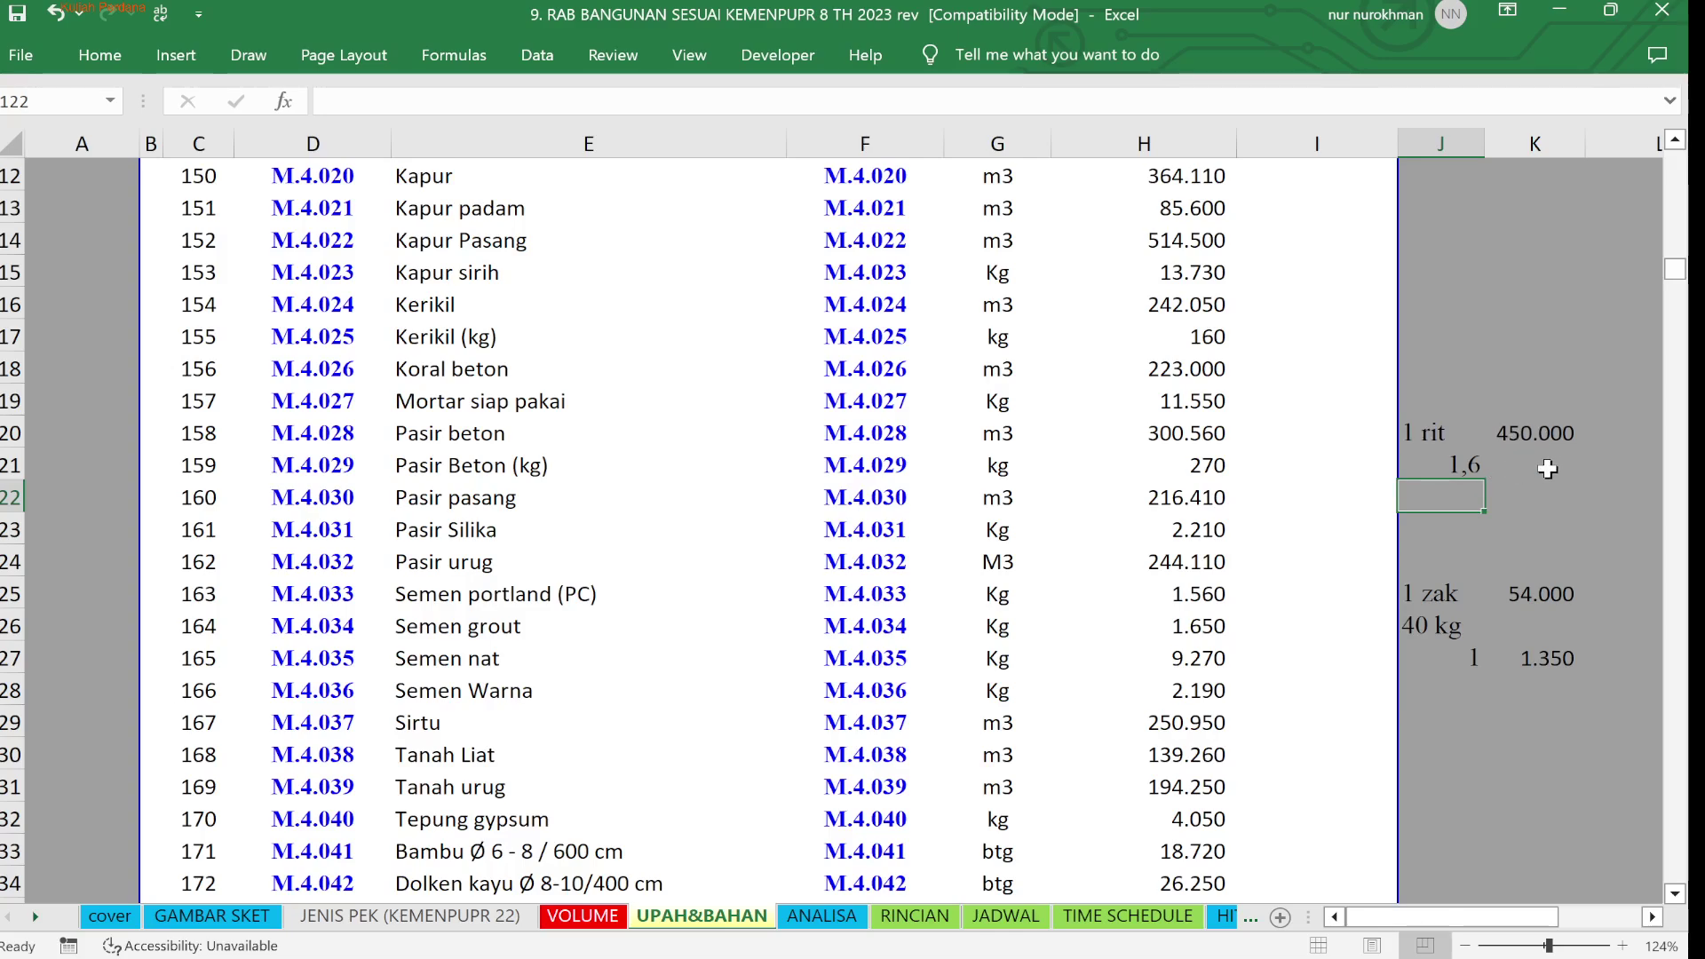
Label J122 as 1 m3 and calculate the Pasir beton price per m3 in K122 with the formula =K120/J121
type("1")
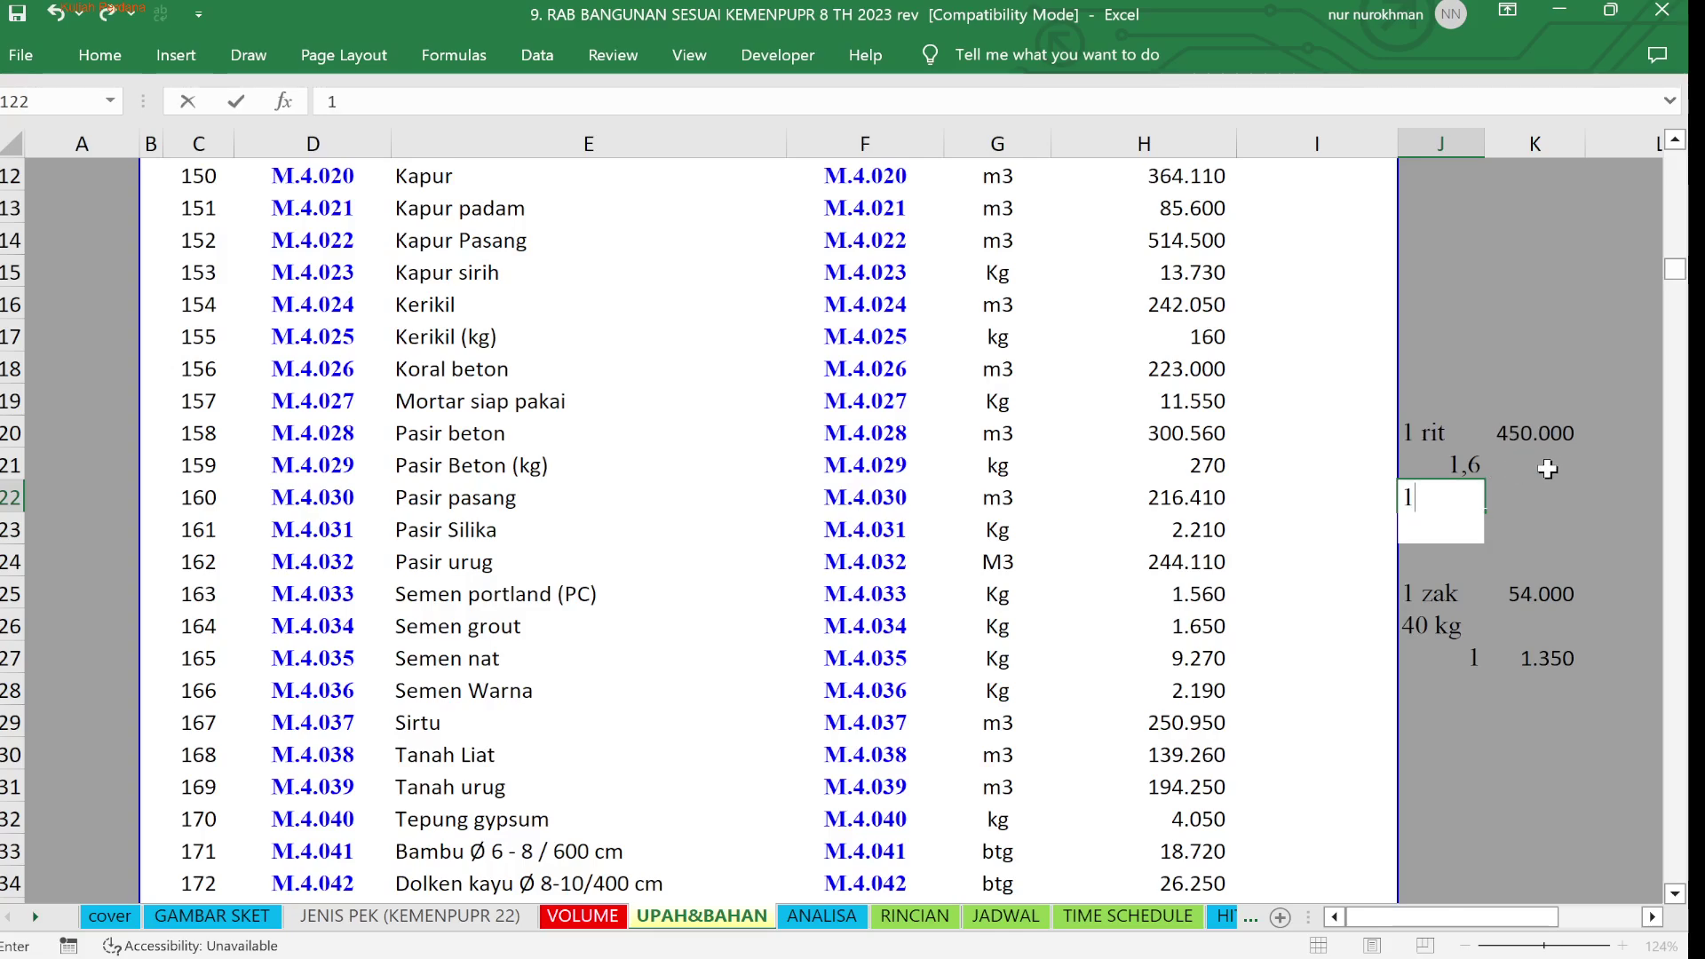
type(" m3")
key("Return")
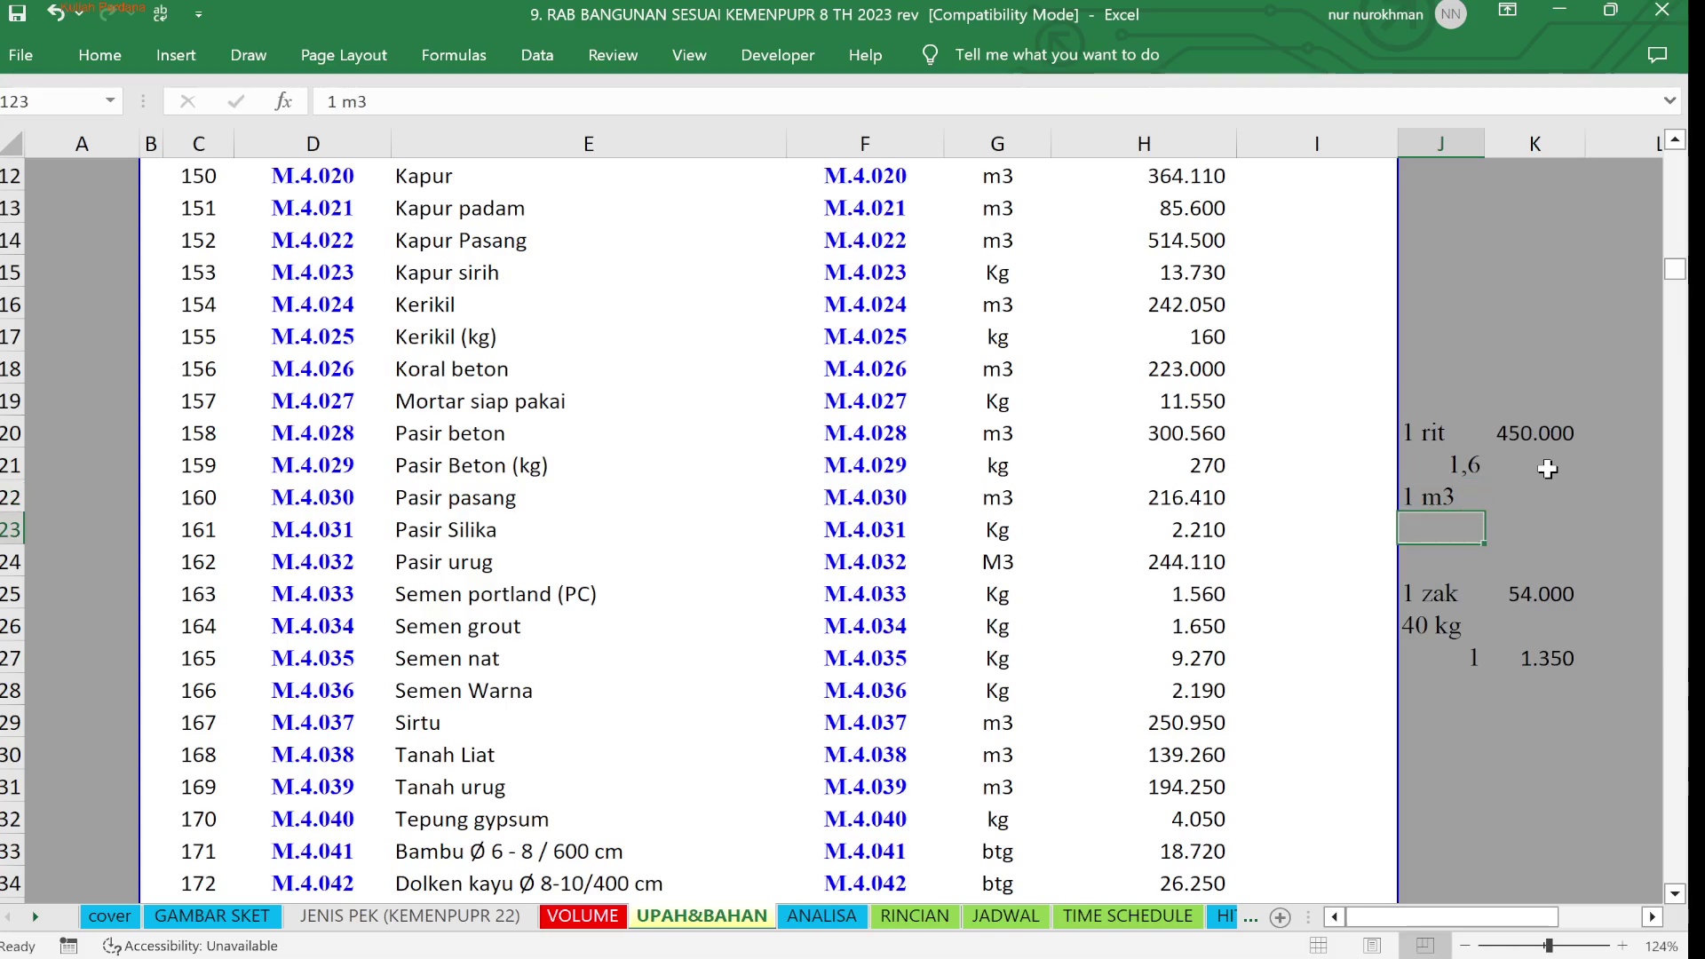
left_click(1542, 500)
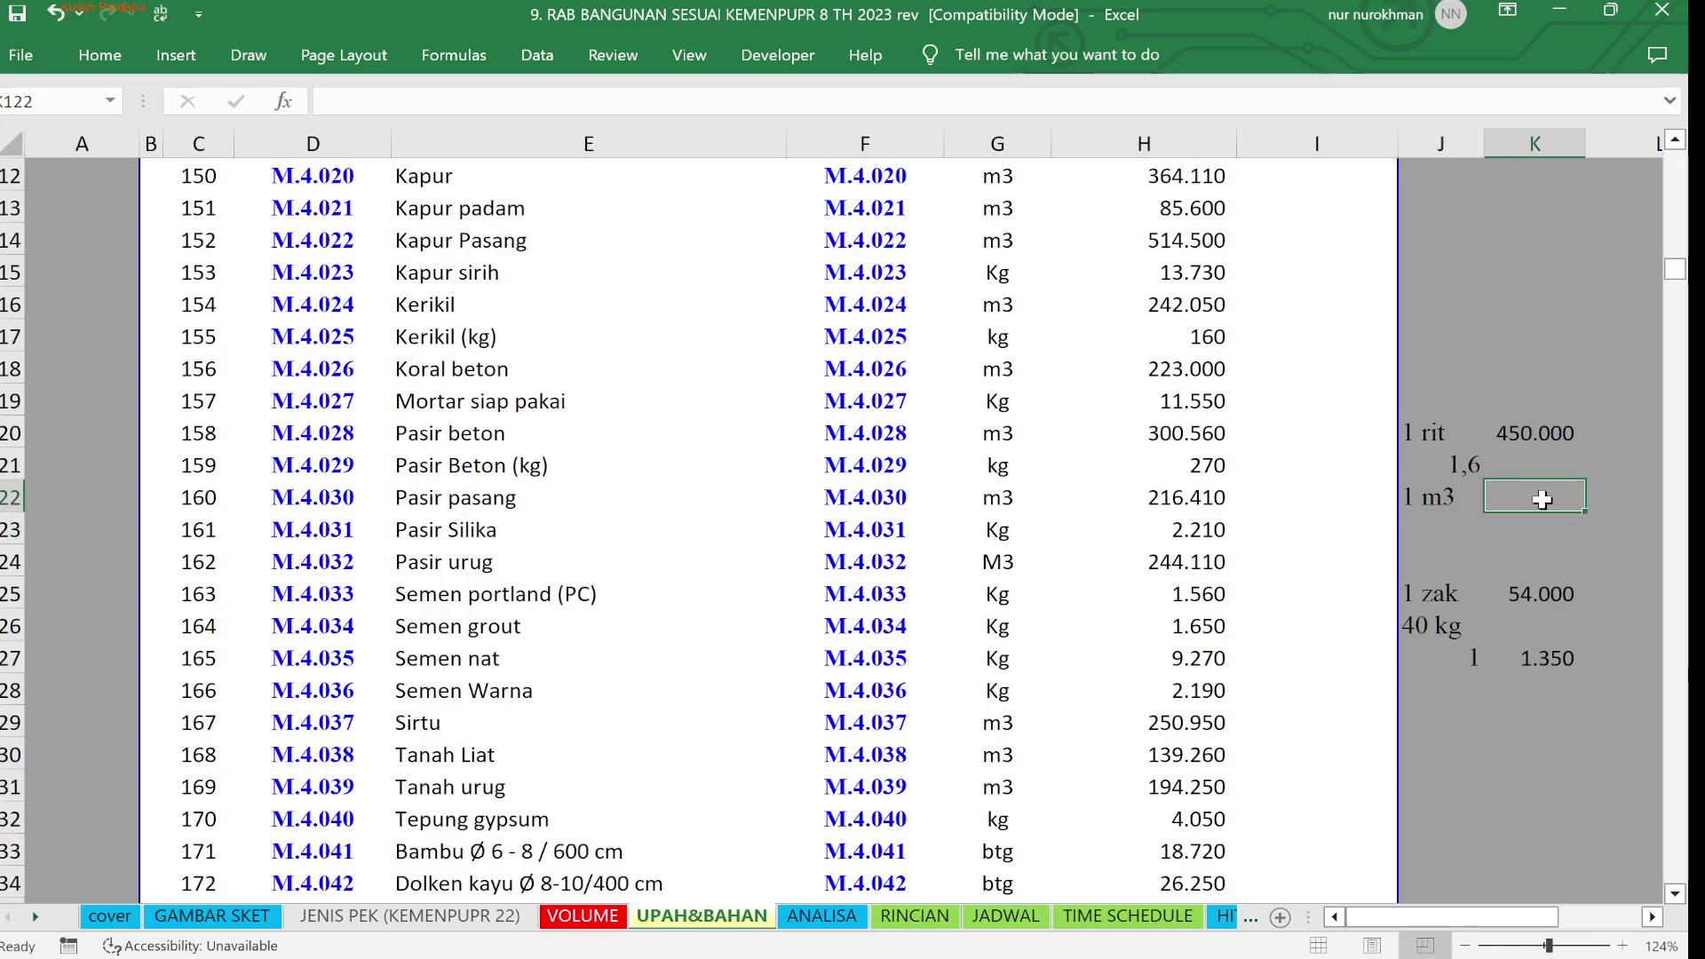
type("=")
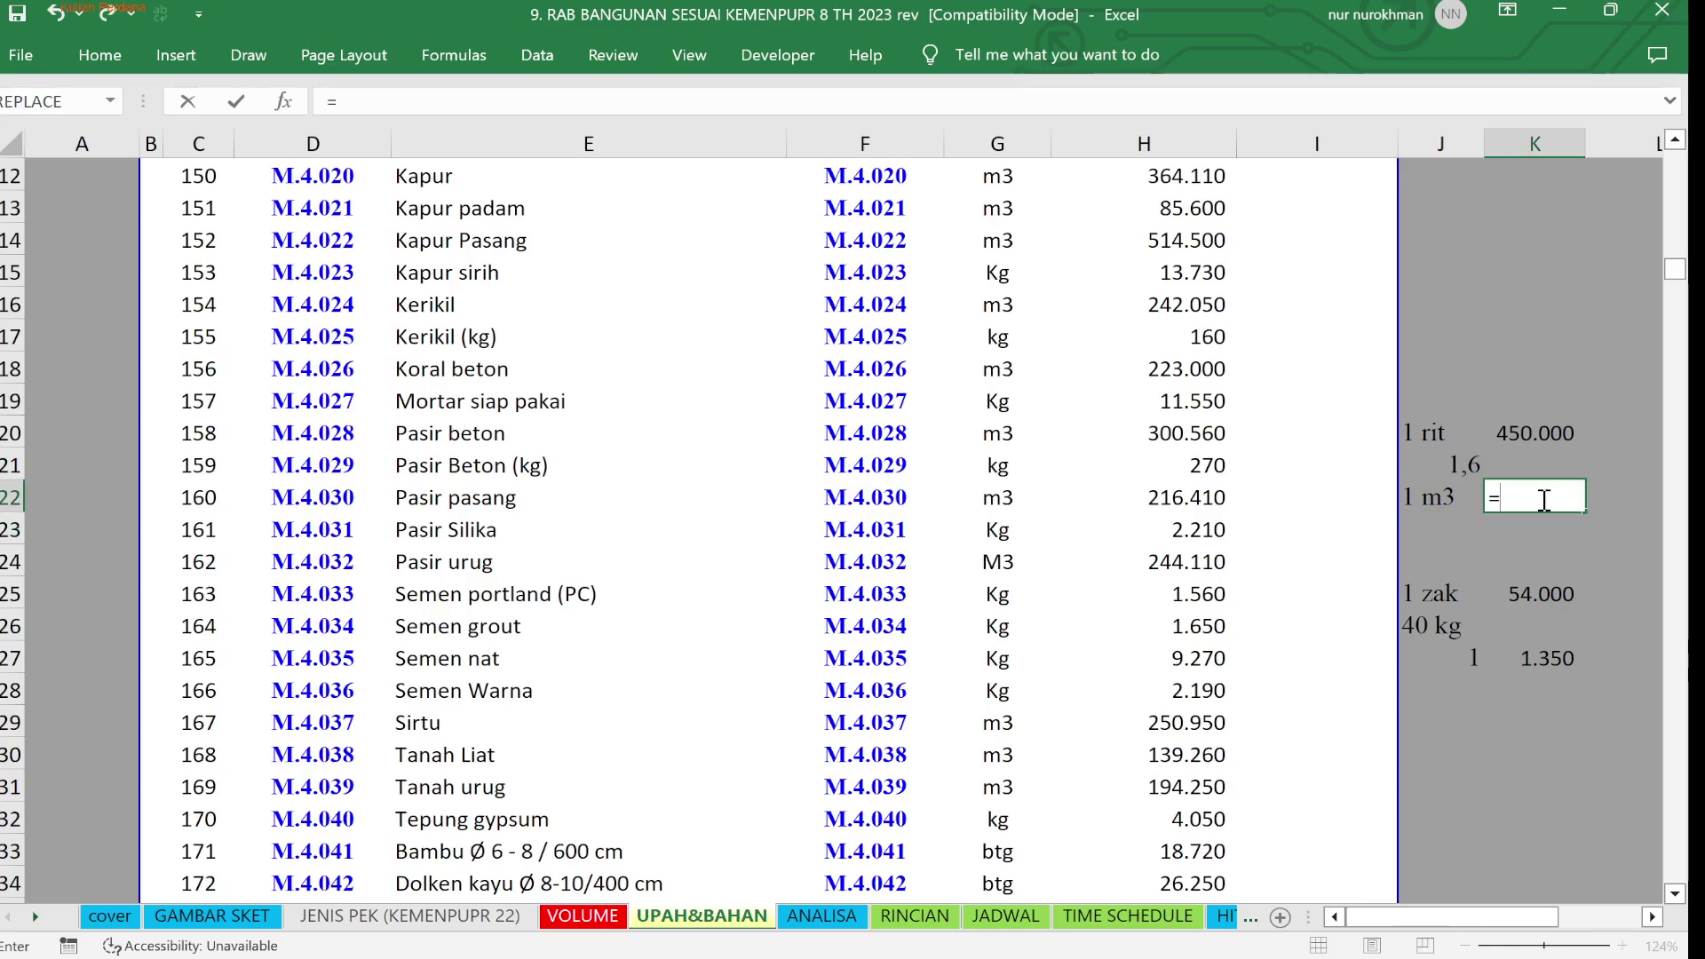
left_click(1525, 433)
type("/")
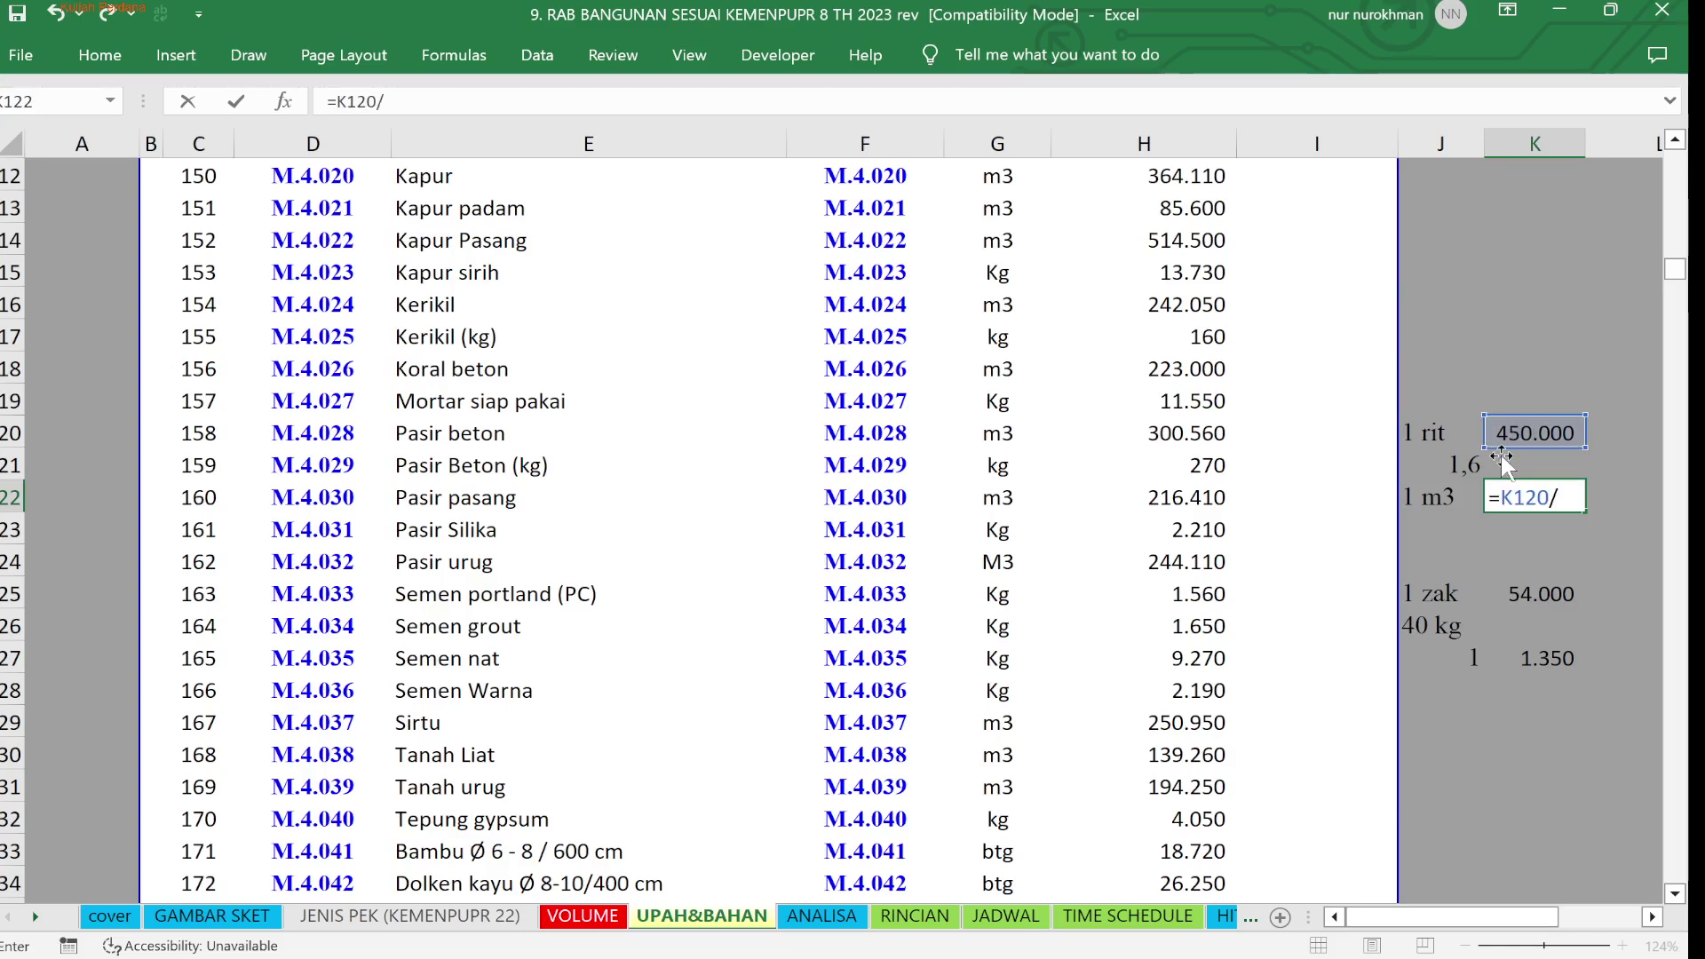
left_click(1461, 469)
key("Return")
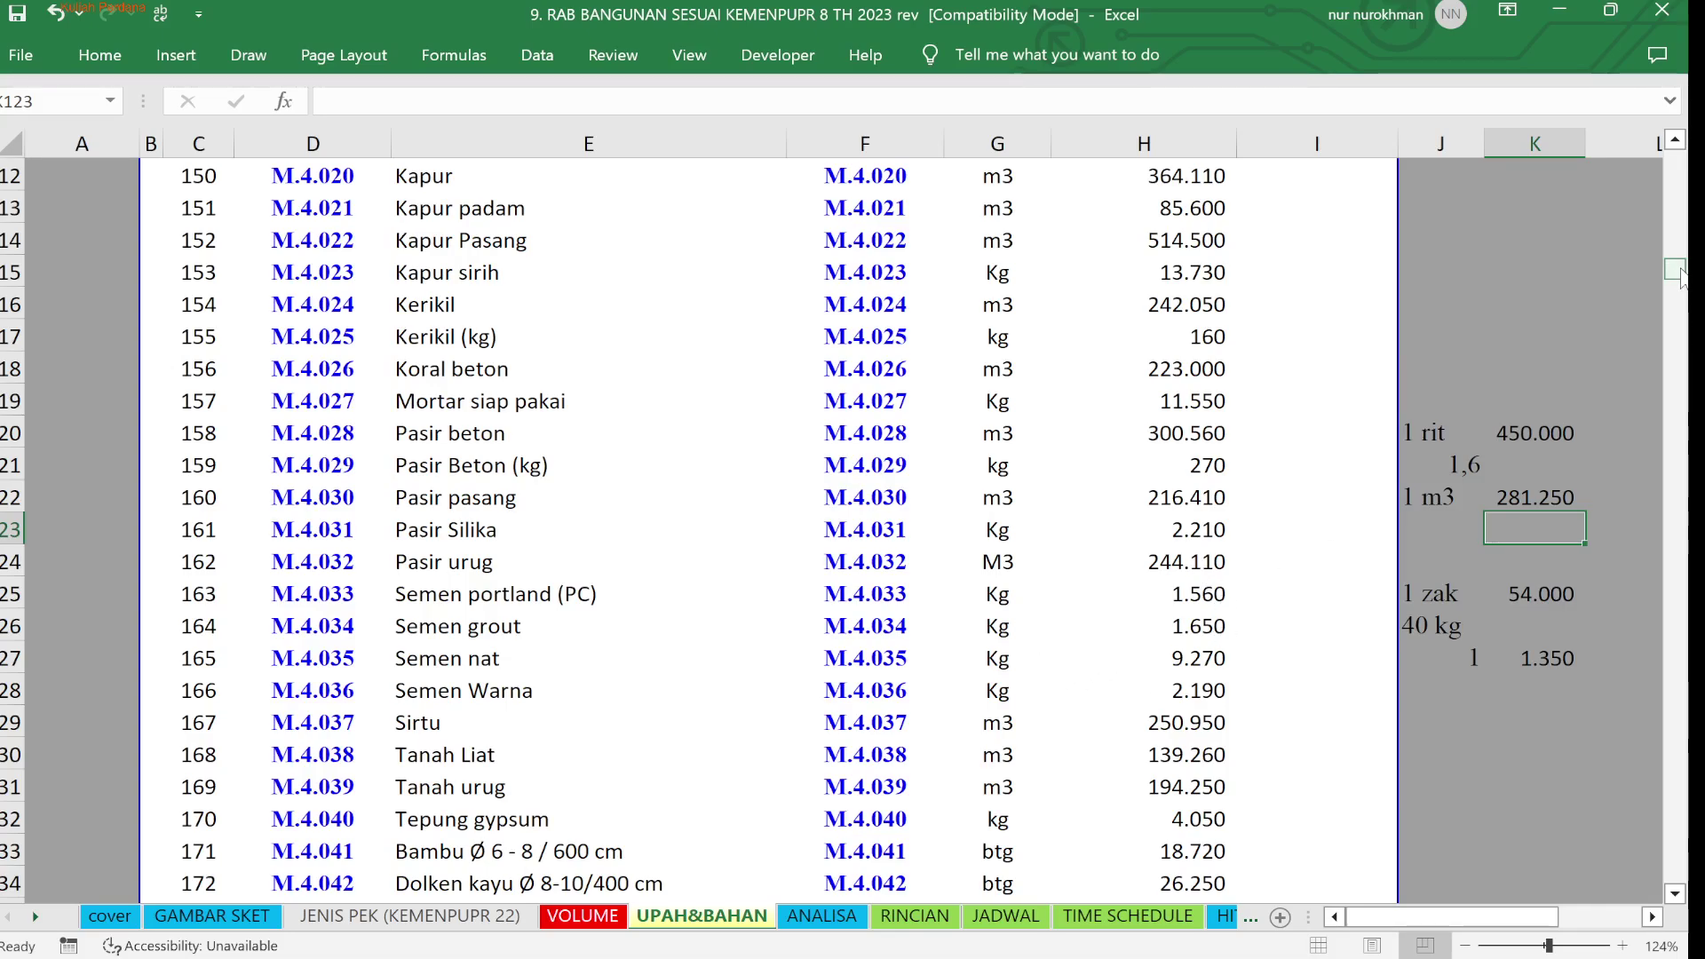
Look through the remaining material prices down to the end of the UPAH&BAHAN list, return to its start and open the ANALISA sheet
left_click_drag(1674, 277, 1673, 305)
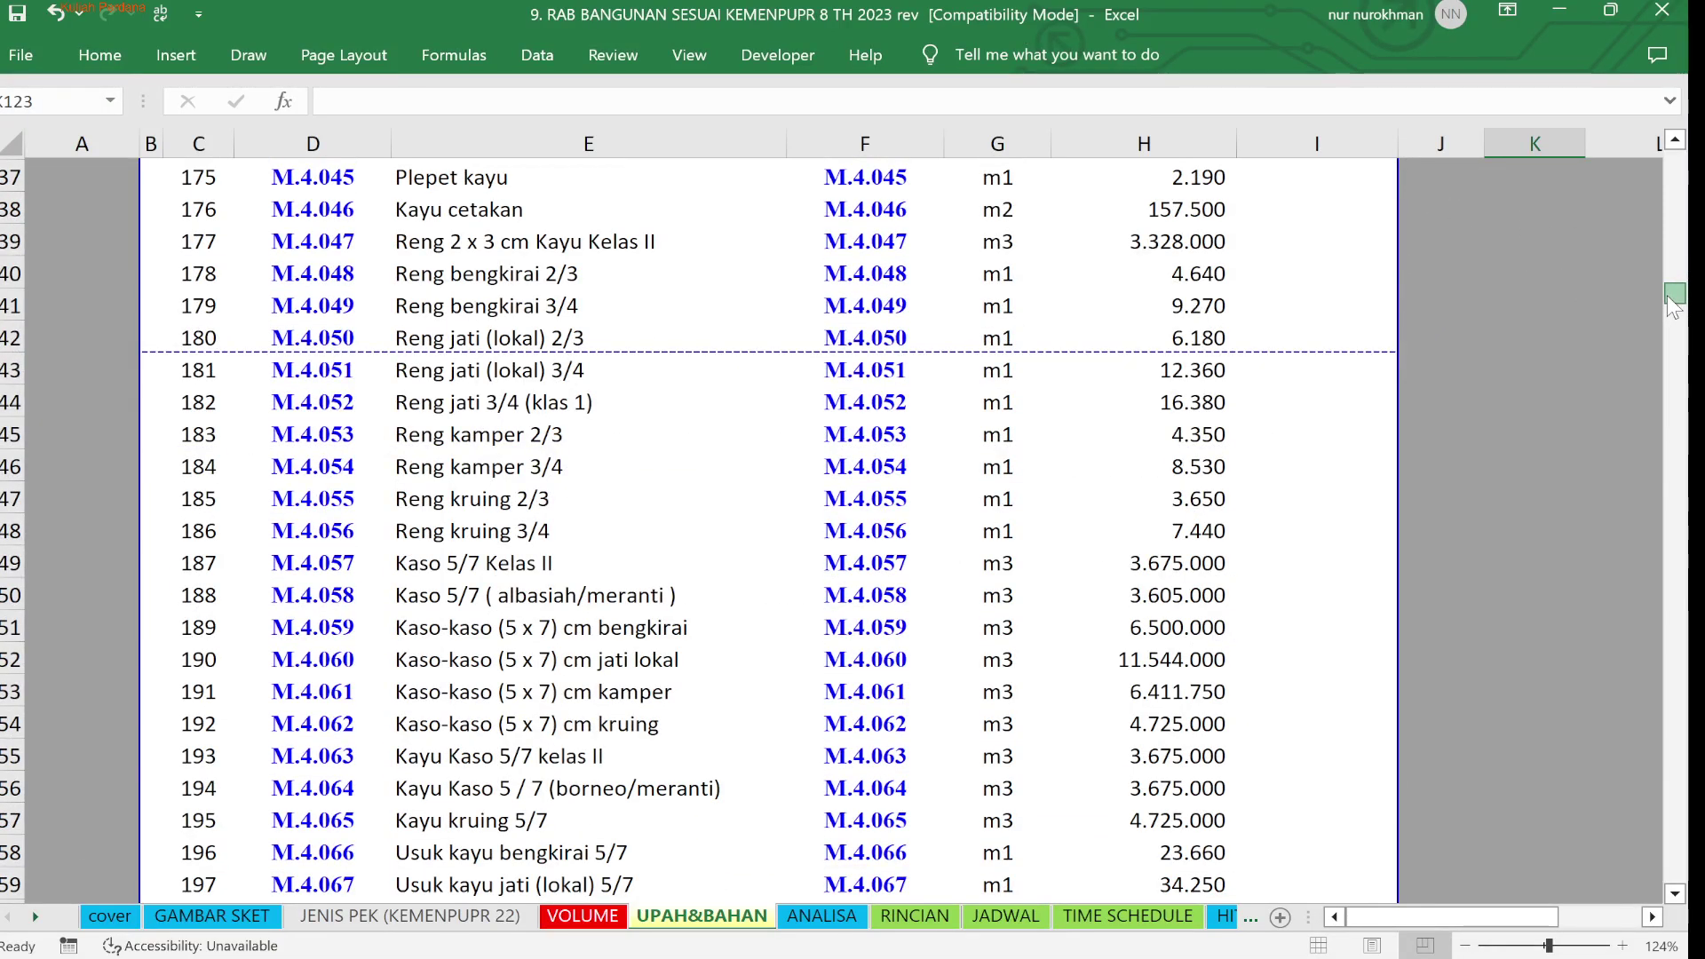
left_click_drag(1674, 305, 1673, 335)
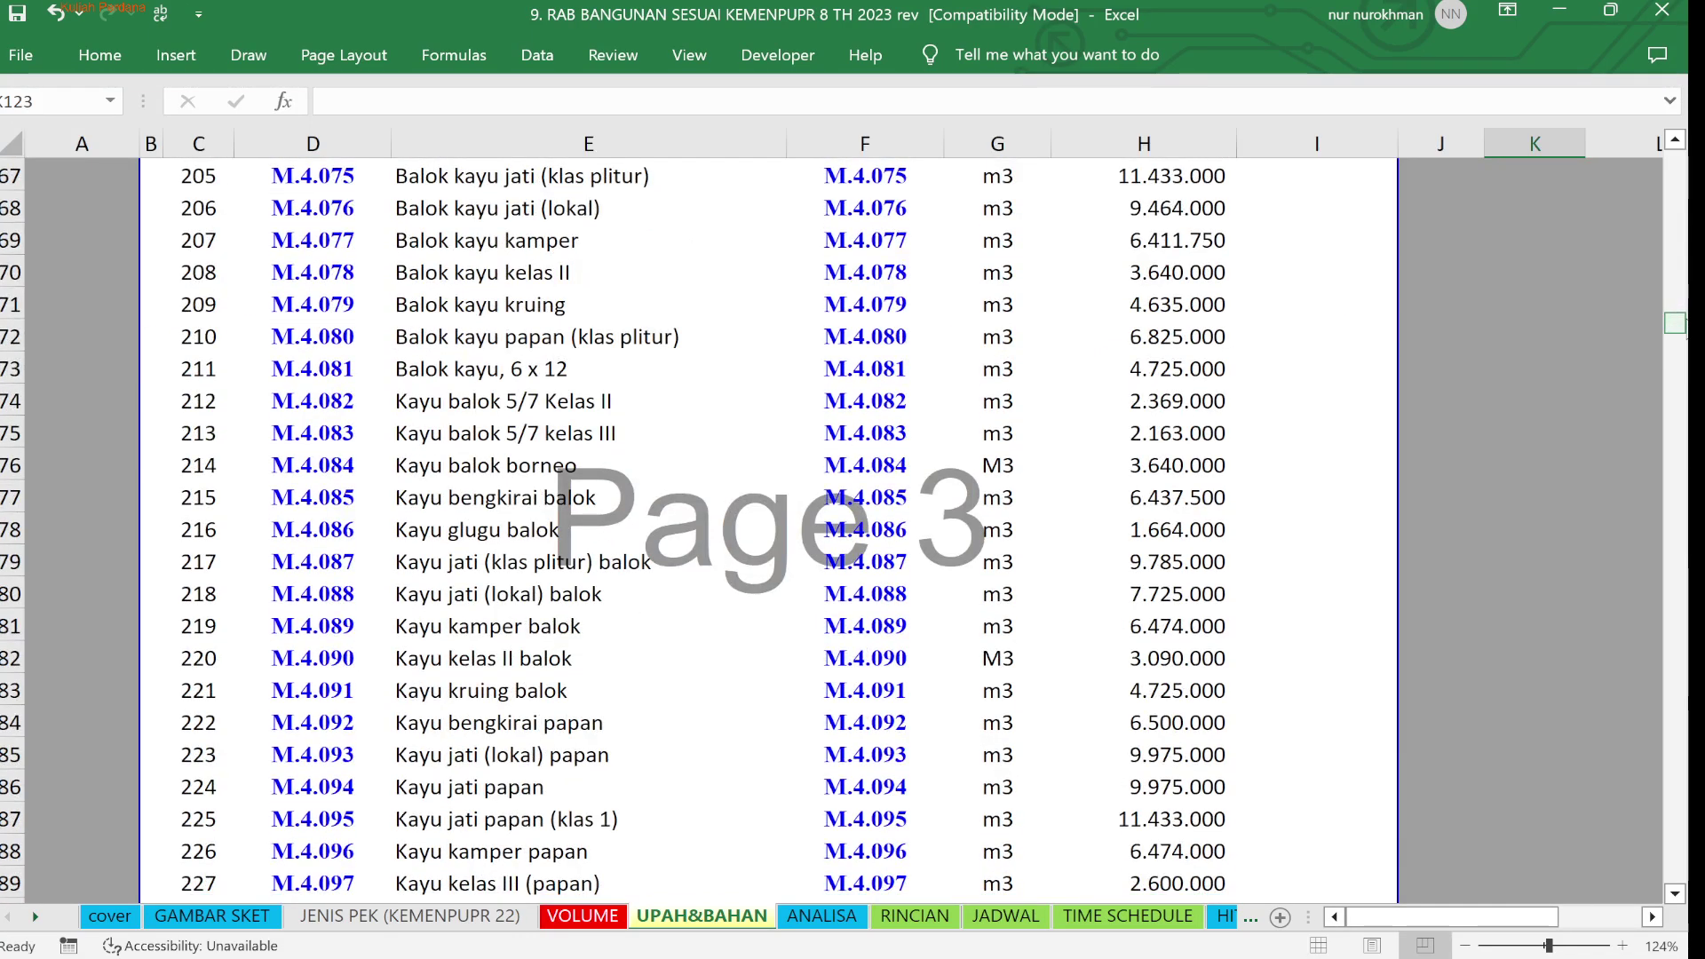
left_click_drag(1675, 325, 1653, 703)
left_click(1669, 851)
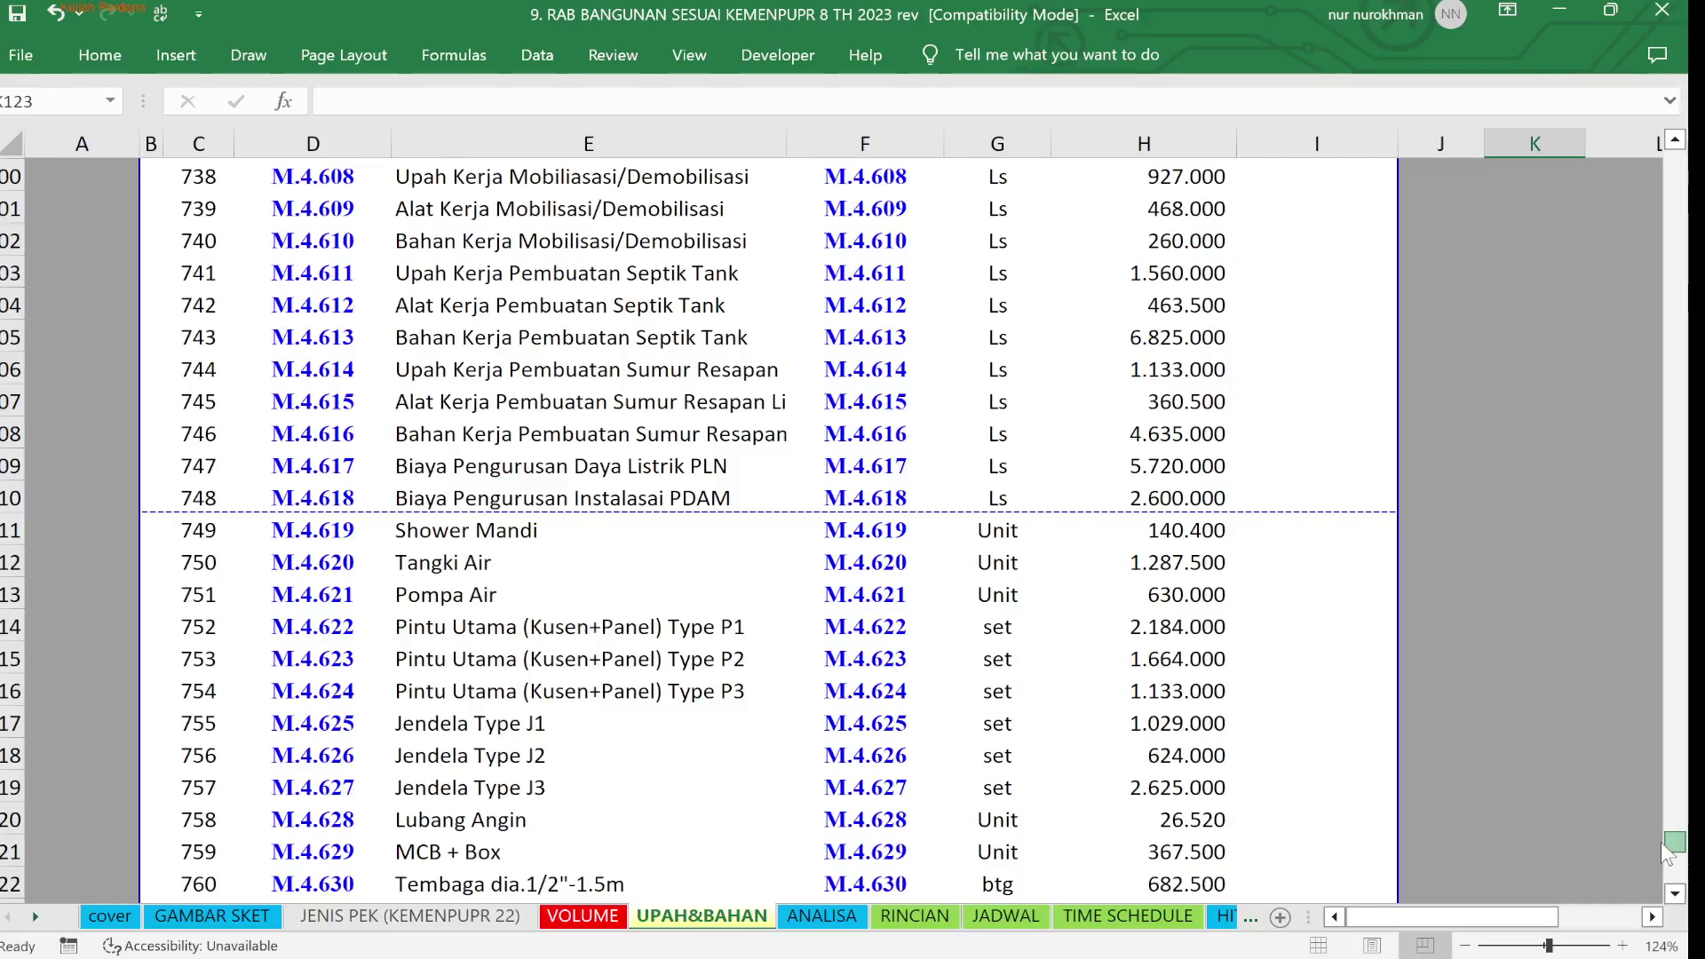
left_click_drag(1669, 851, 1675, 164)
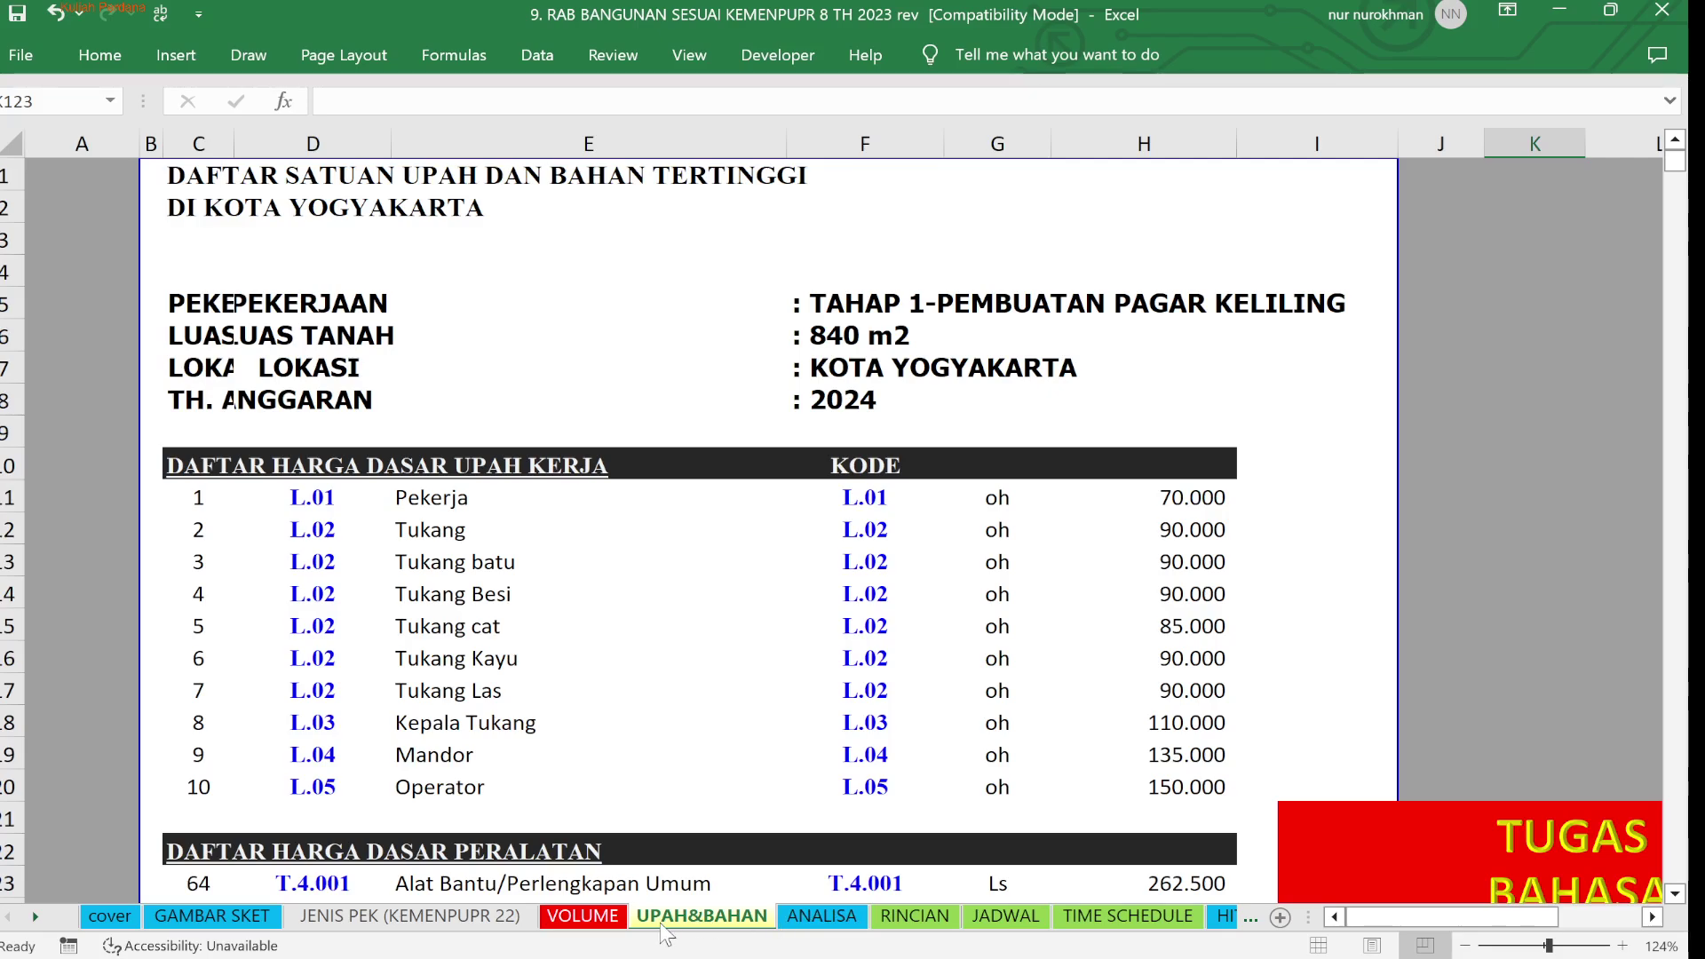
left_click(822, 919)
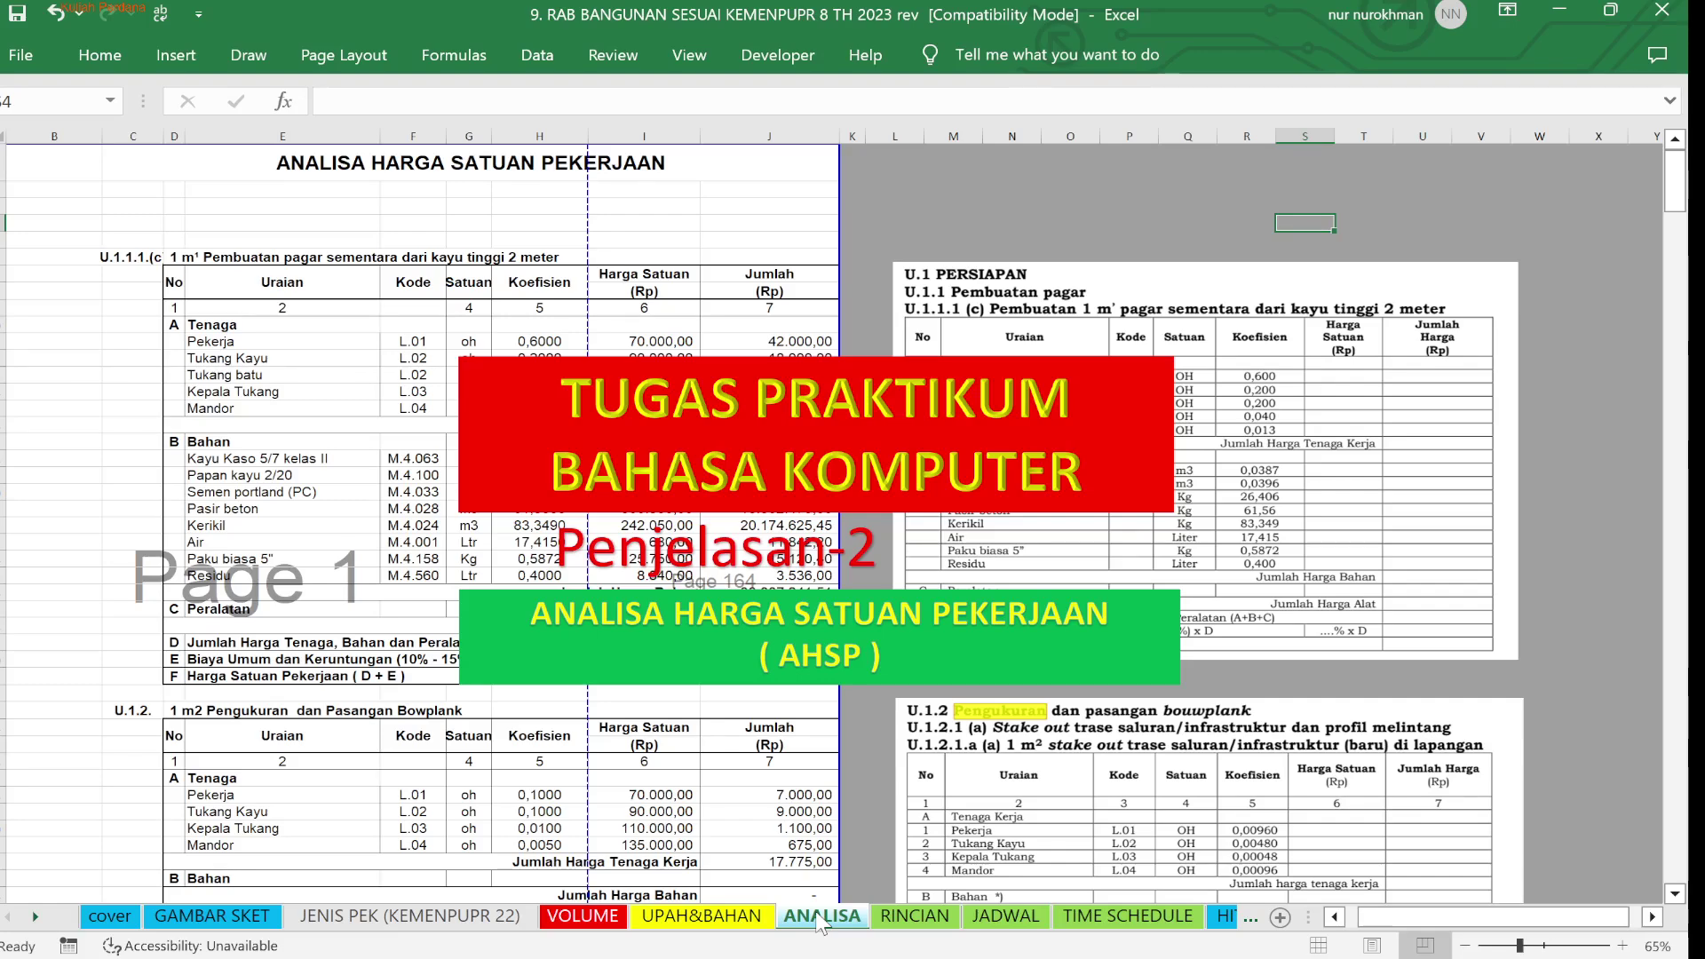